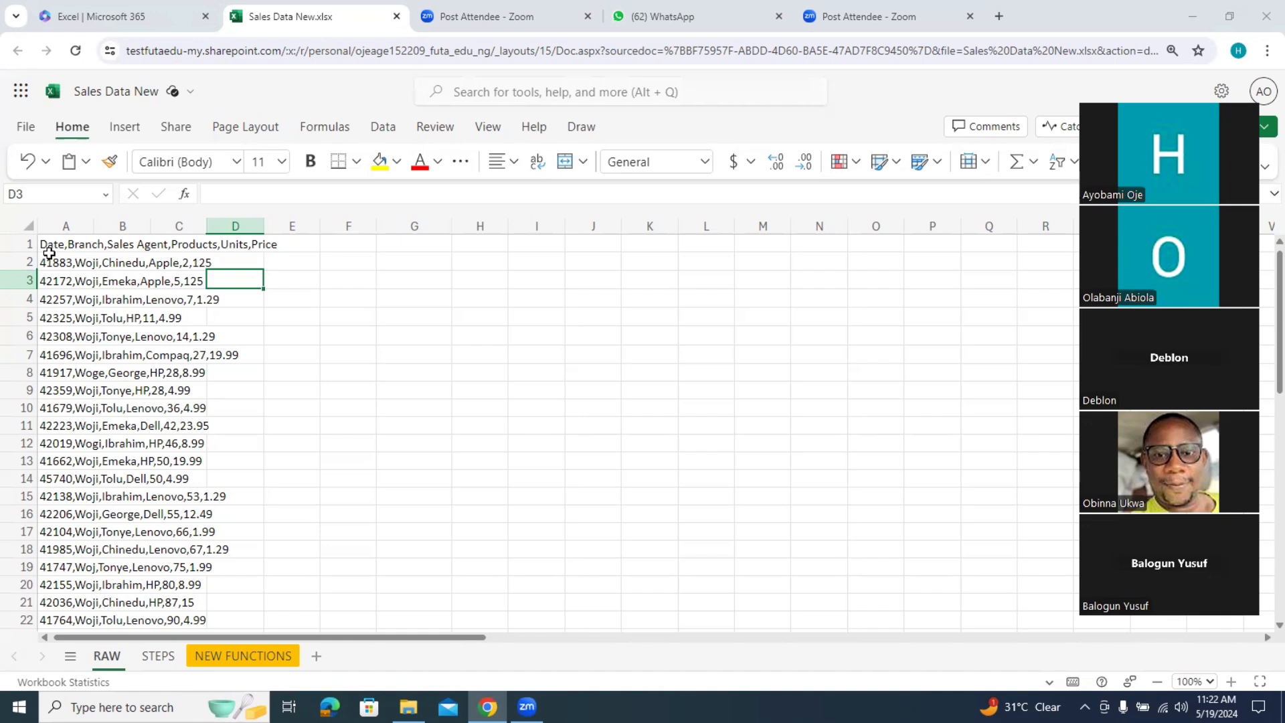
{"action": "left_click_drag", "start_coordinate": [47, 262], "coordinate": [193, 496]}
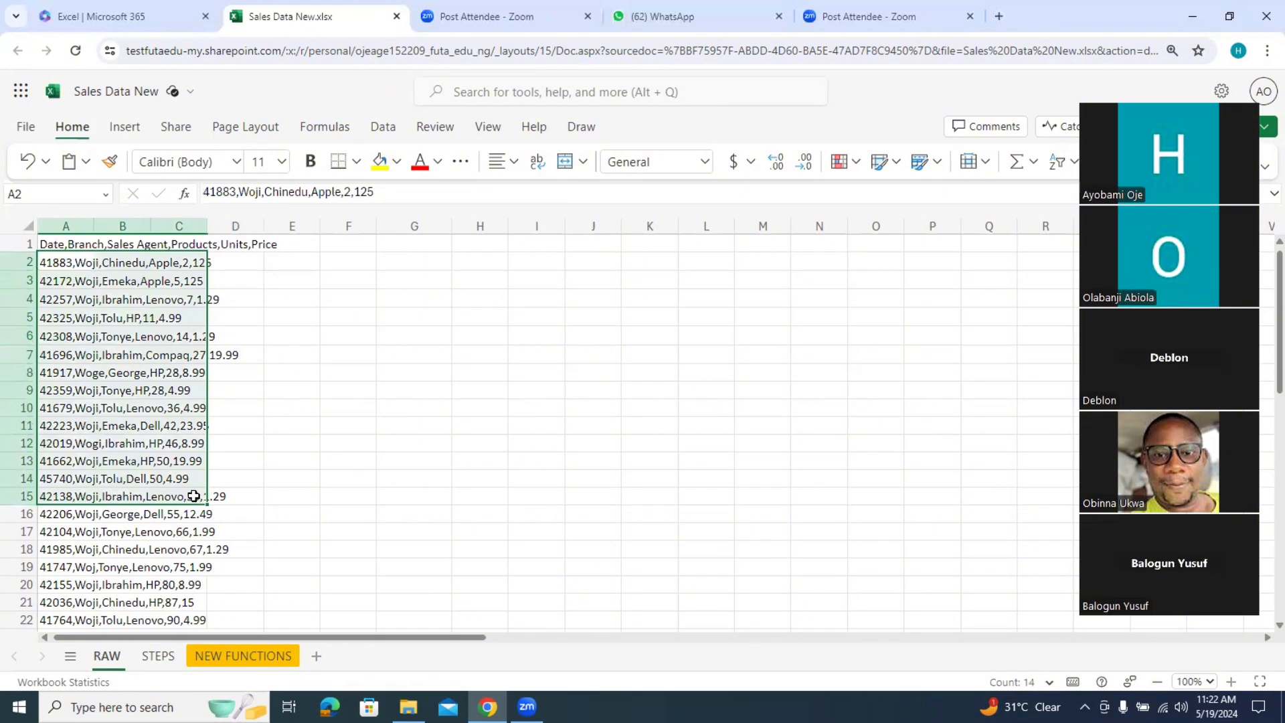
{"action": "left_click", "coordinate": [97, 301]}
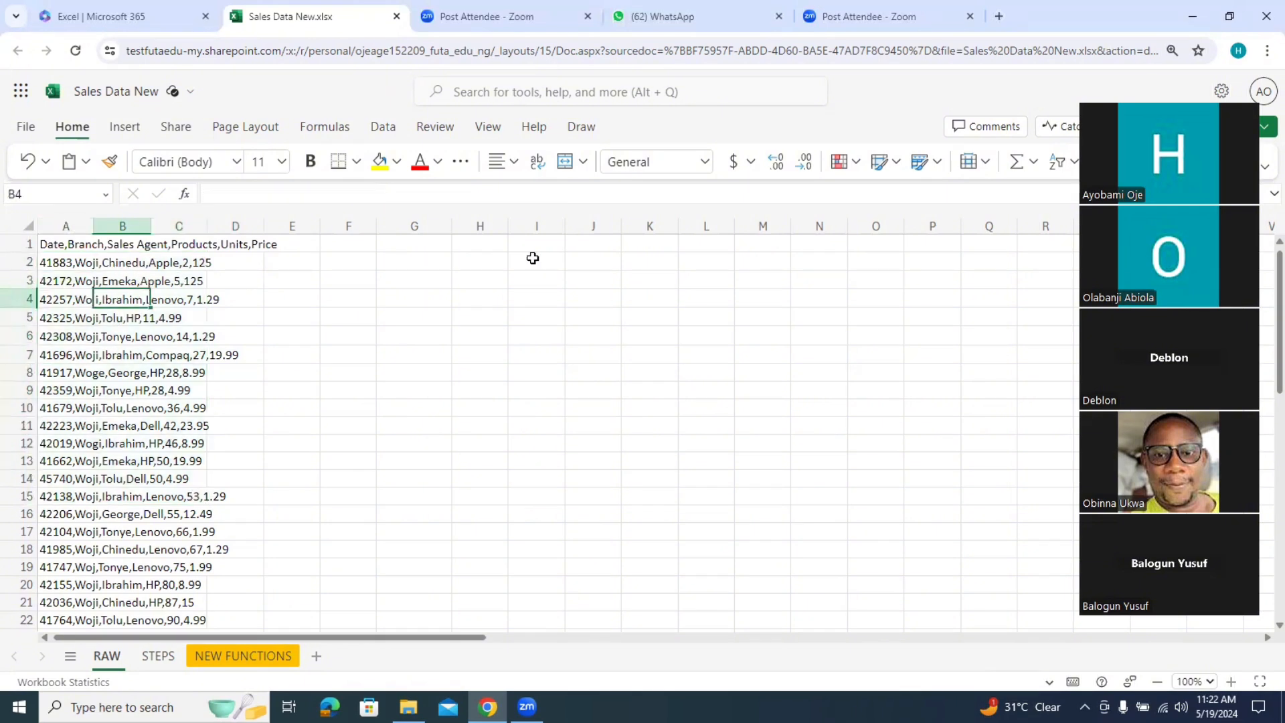
Step: Enter the note "Comma Seperated Variable" in cell J5 of the RAW sheet
{"action": "left_click", "coordinate": [570, 315]}
{"action": "type", "text": "C"}
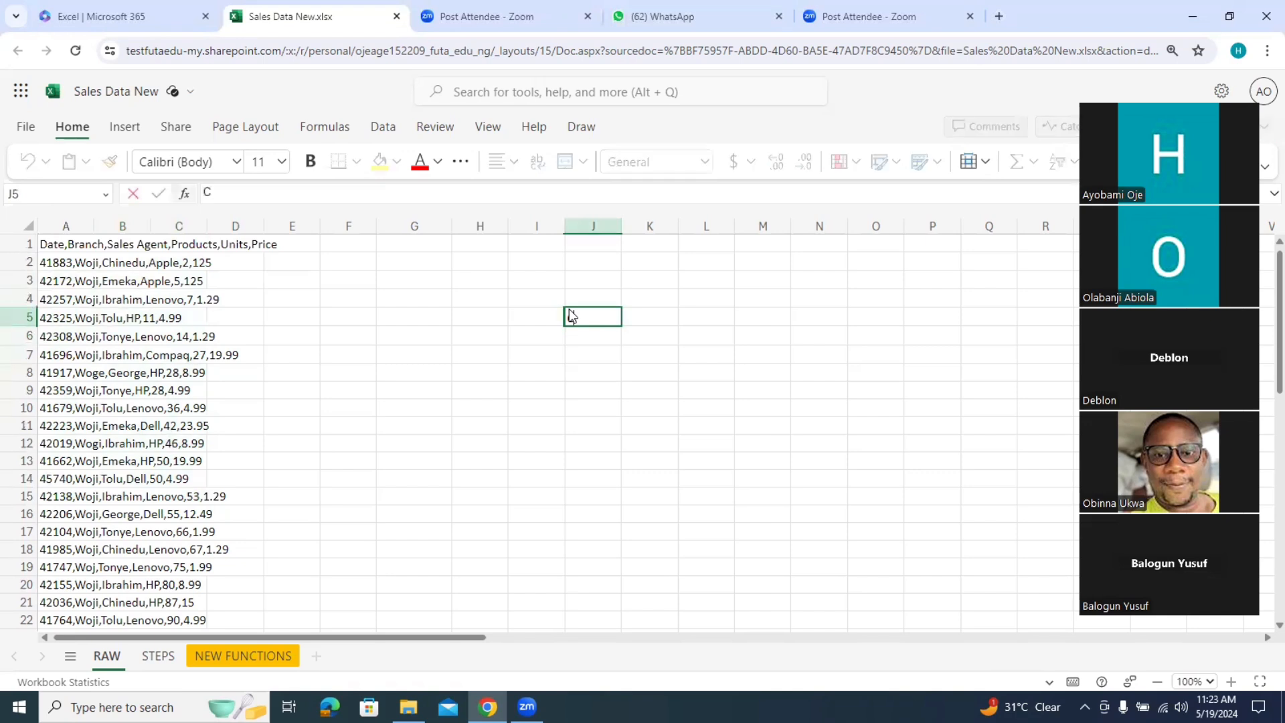
{"action": "type", "text": "omma Sepera"}
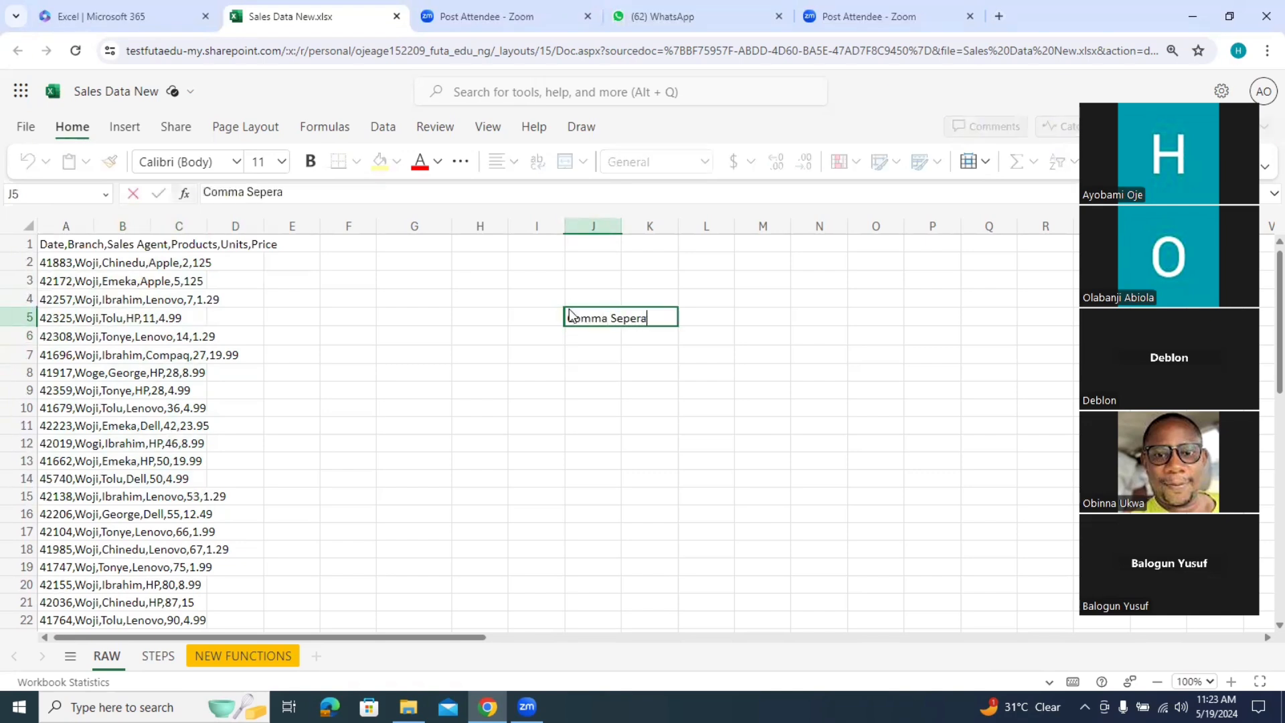
{"action": "type", "text": "ted Var"}
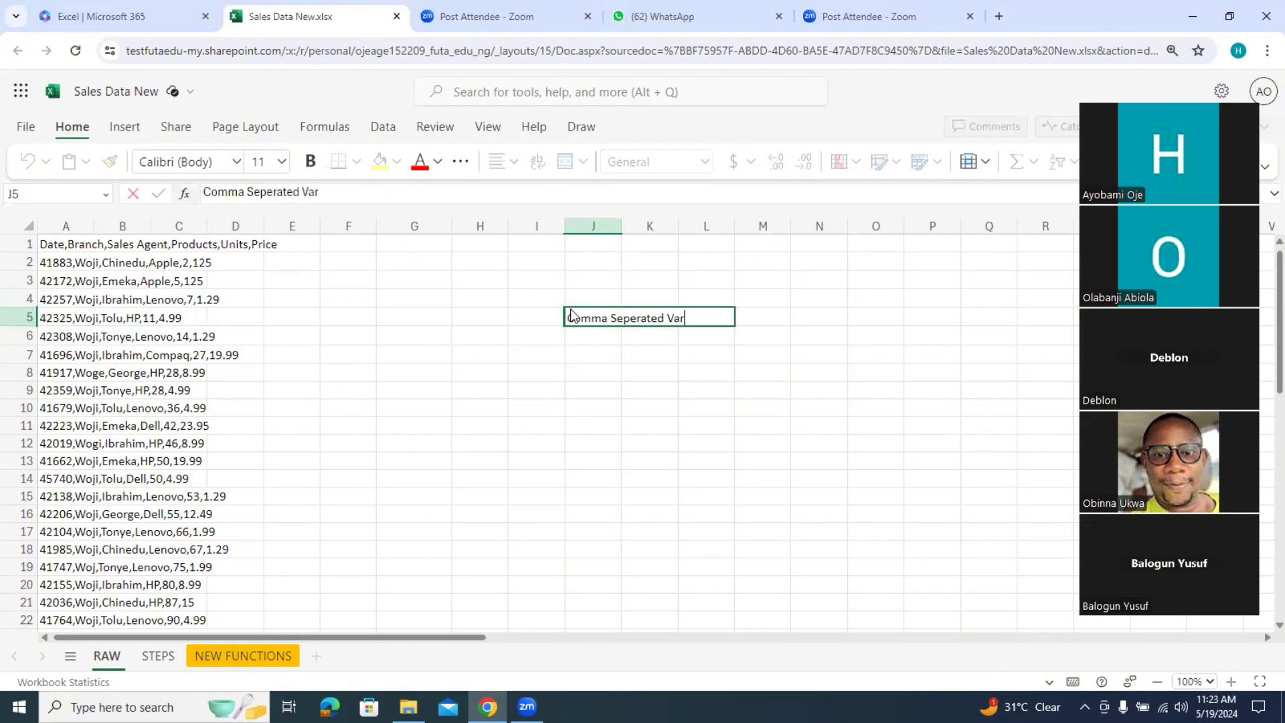
{"action": "type", "text": "iable"}
{"action": "left_click", "coordinate": [858, 400]}
{"action": "left_click", "coordinate": [615, 318]}
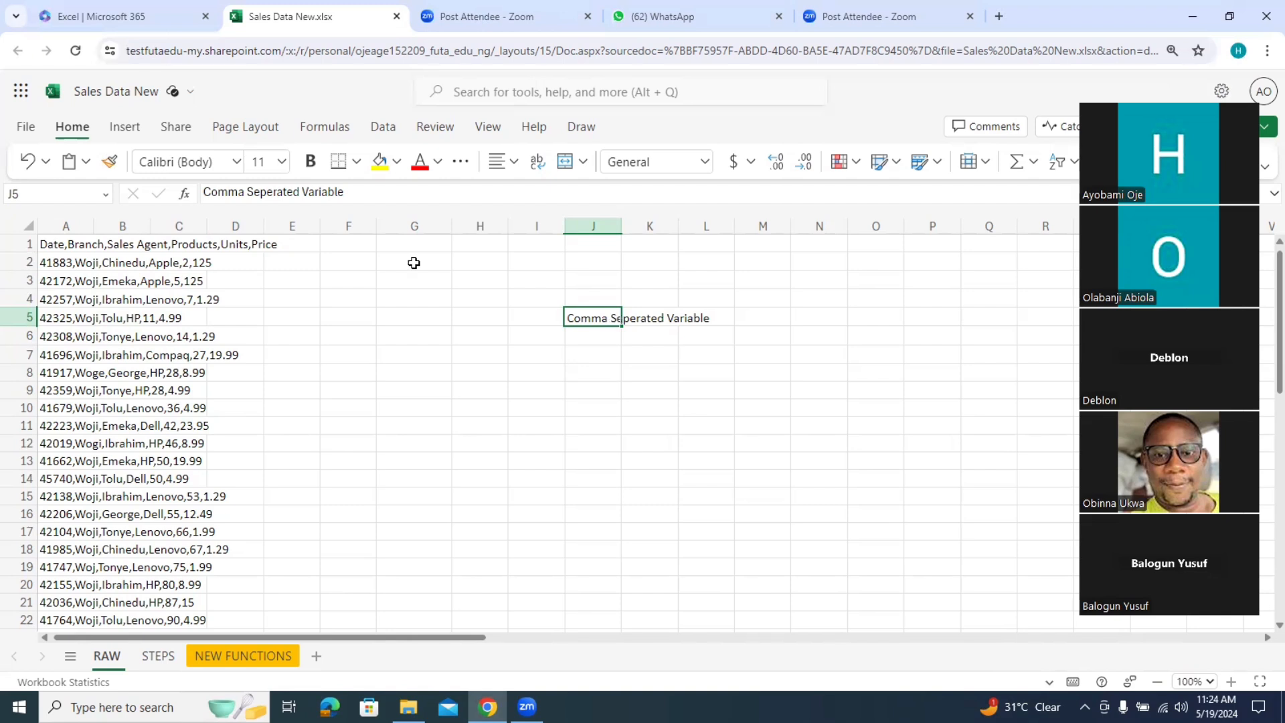
Step: Widen column A to fit its comma-separated text and check which row 1 cells actually hold the headers
{"action": "left_click", "coordinate": [72, 244]}
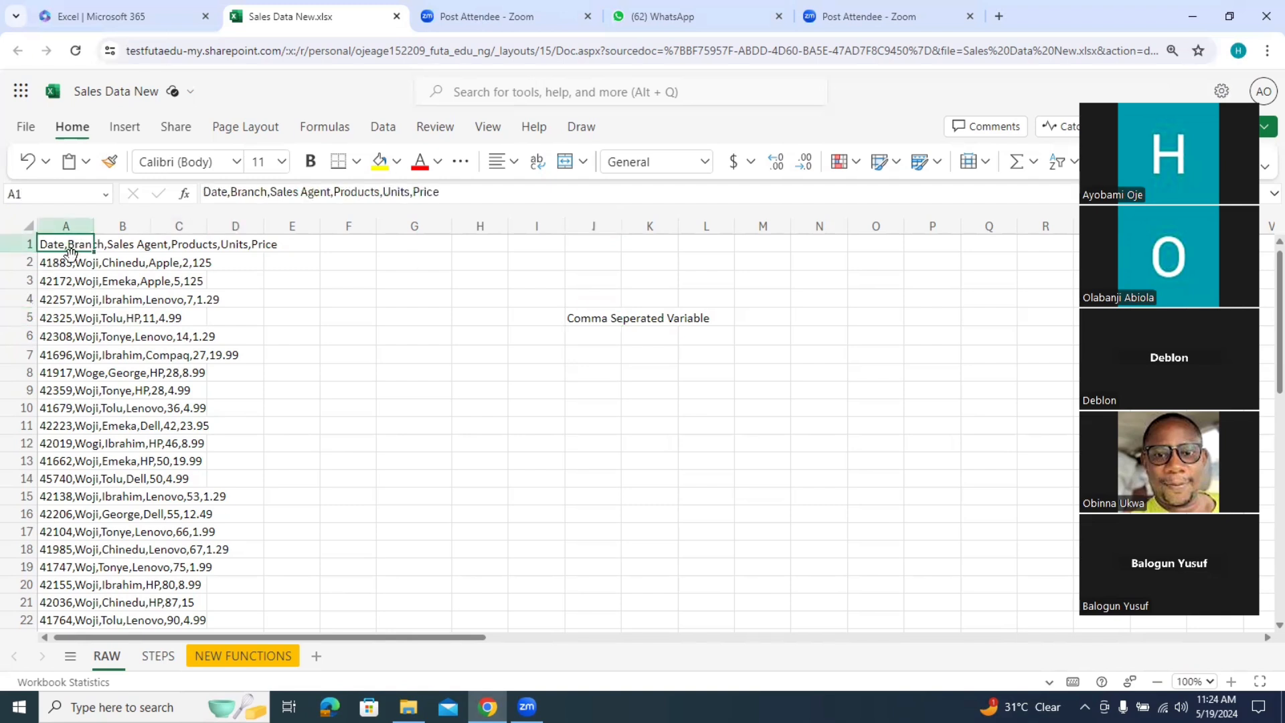
{"action": "left_click", "coordinate": [71, 263]}
{"action": "left_click", "coordinate": [70, 246]}
{"action": "left_click", "coordinate": [121, 244]}
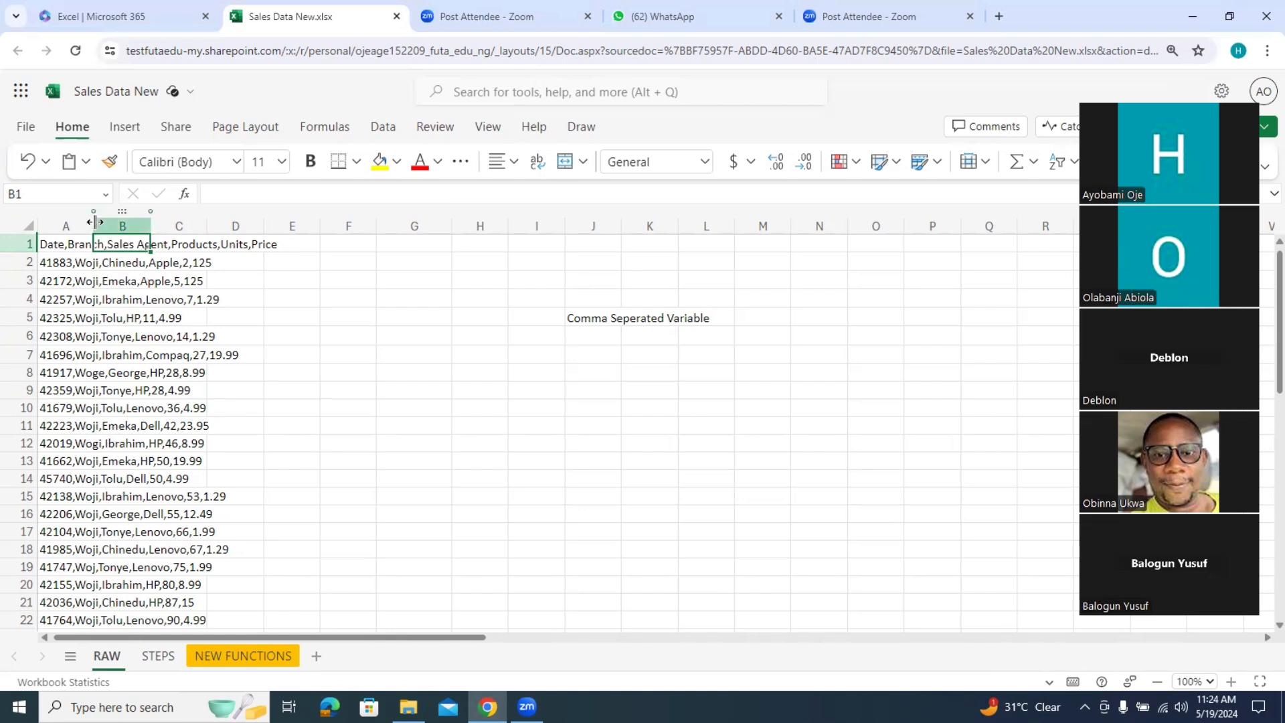
{"action": "left_click_drag", "start_coordinate": [93, 226], "coordinate": [299, 232]}
{"action": "left_click", "coordinate": [382, 243]}
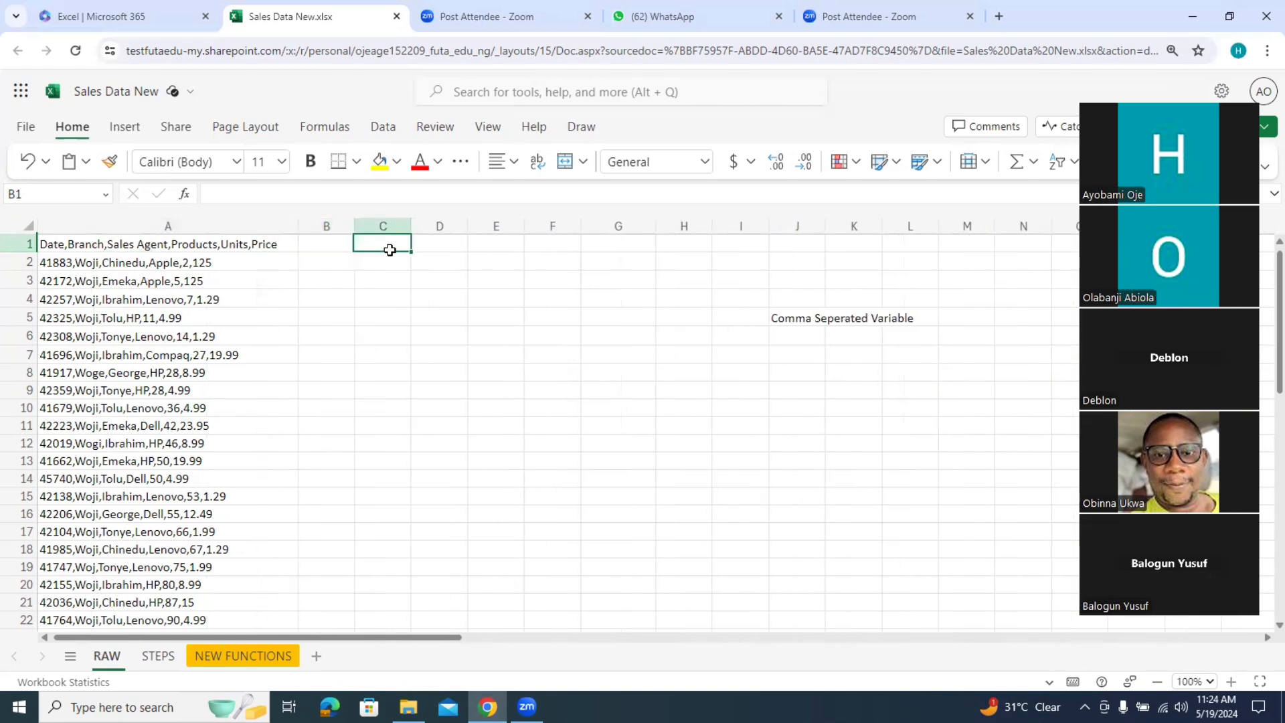
{"action": "left_click", "coordinate": [138, 246]}
{"action": "left_click", "coordinate": [326, 248]}
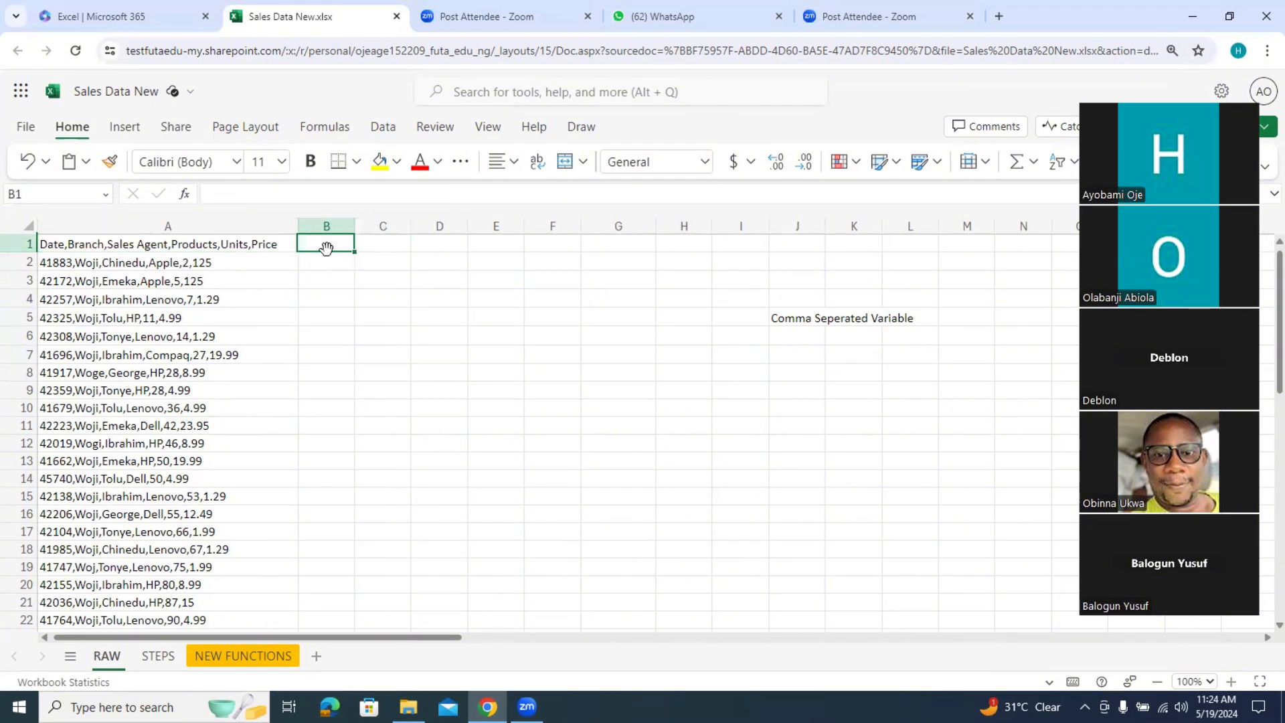
{"action": "left_click", "coordinate": [214, 245]}
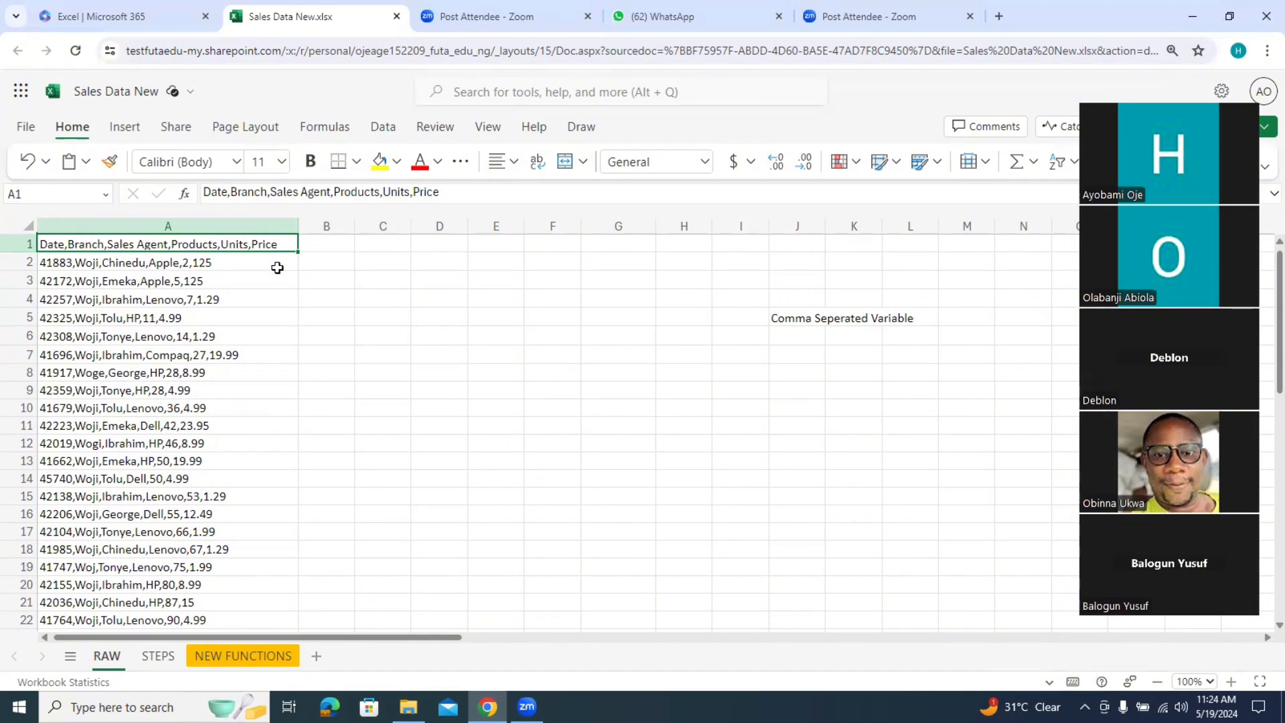
Step: Split the text in column A into separate columns using Comma as the only delimiter
{"action": "left_click", "coordinate": [189, 225]}
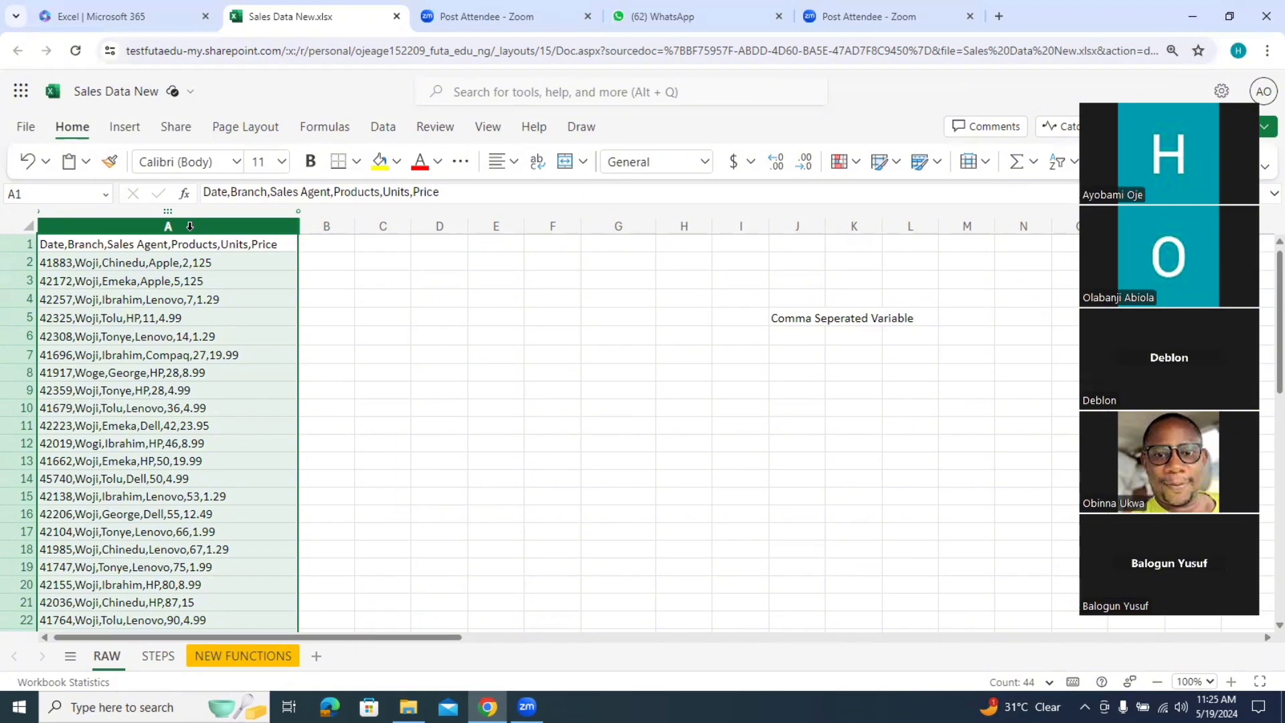
{"action": "left_click", "coordinate": [383, 129]}
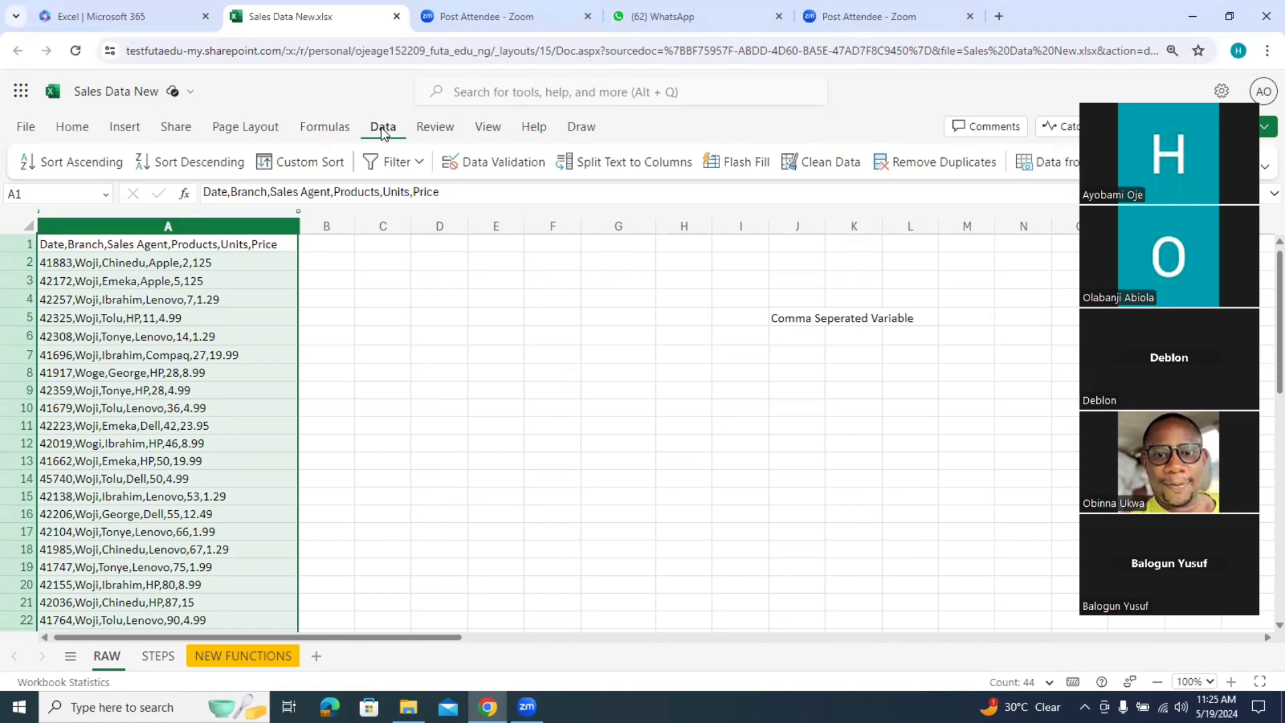
{"action": "left_click", "coordinate": [591, 170]}
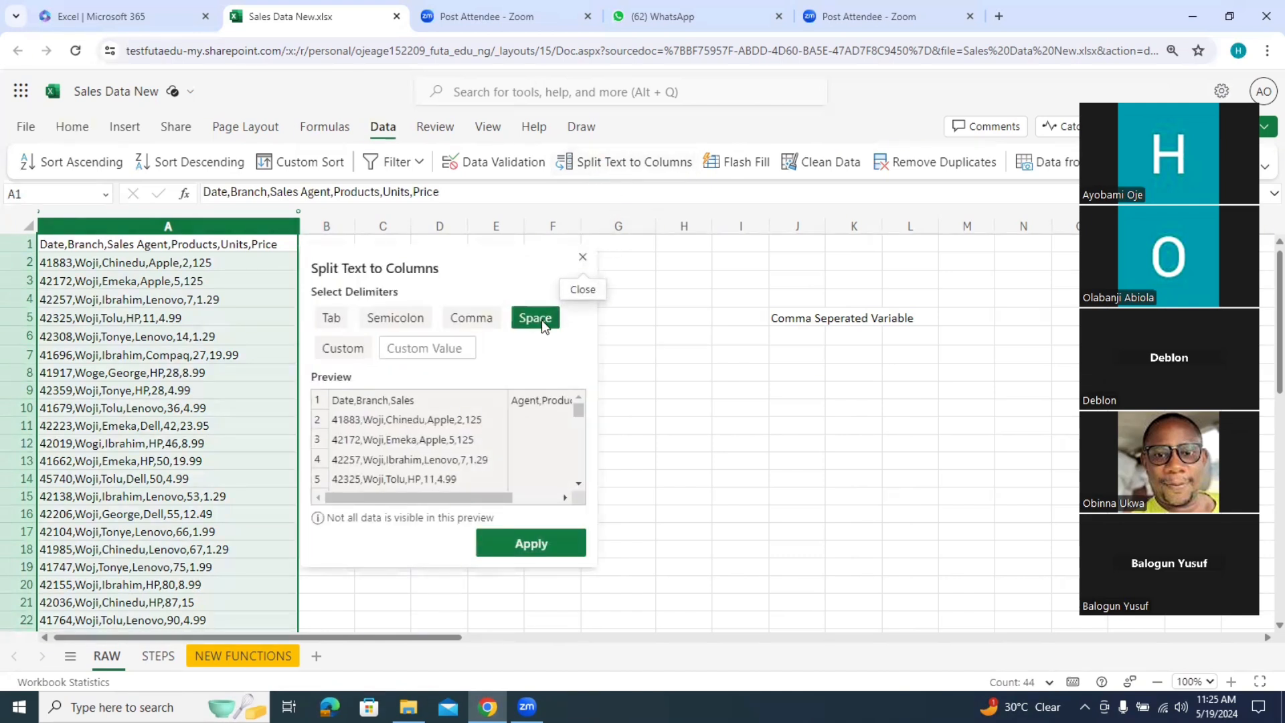
{"action": "left_click", "coordinate": [540, 319]}
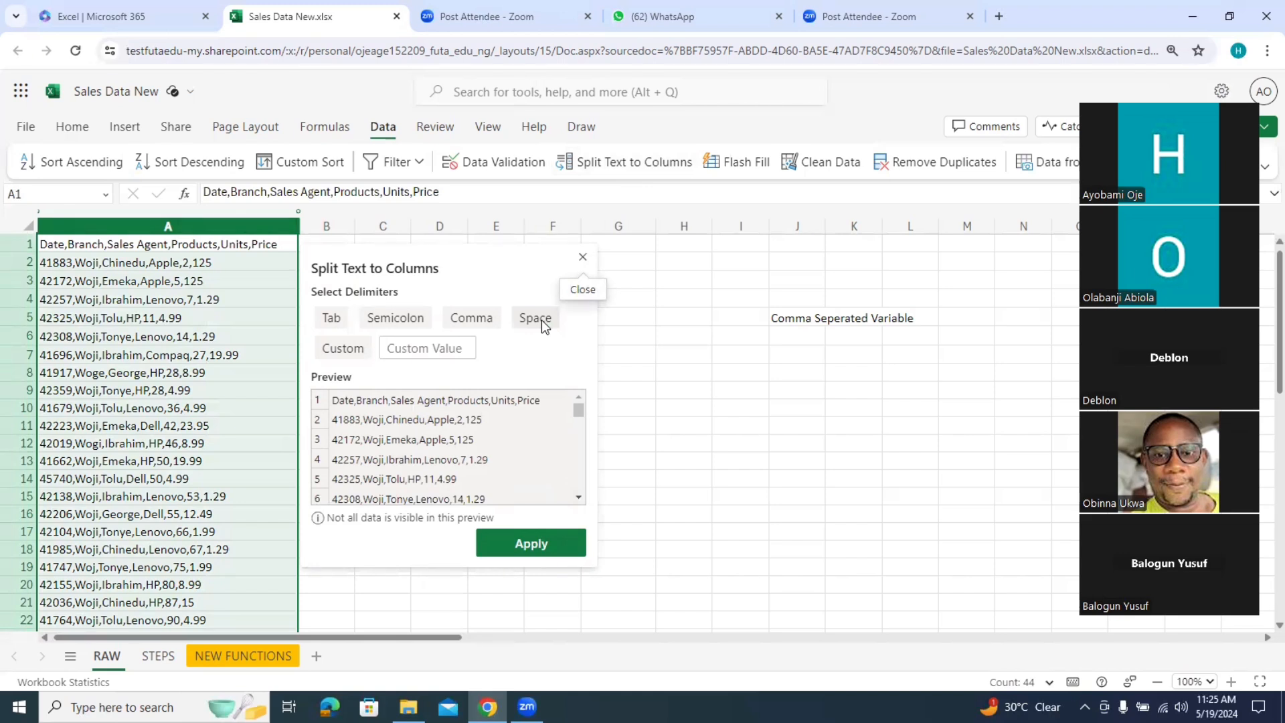
{"action": "left_click", "coordinate": [475, 322]}
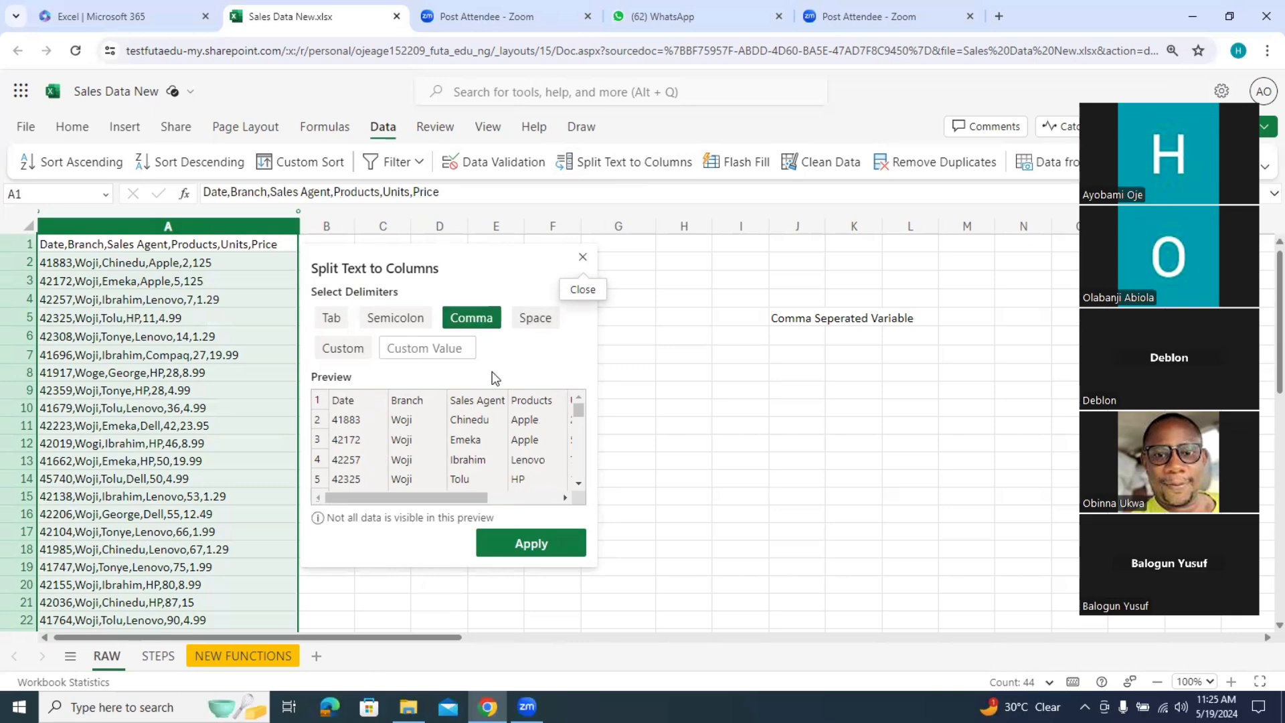
{"action": "left_click", "coordinate": [550, 545]}
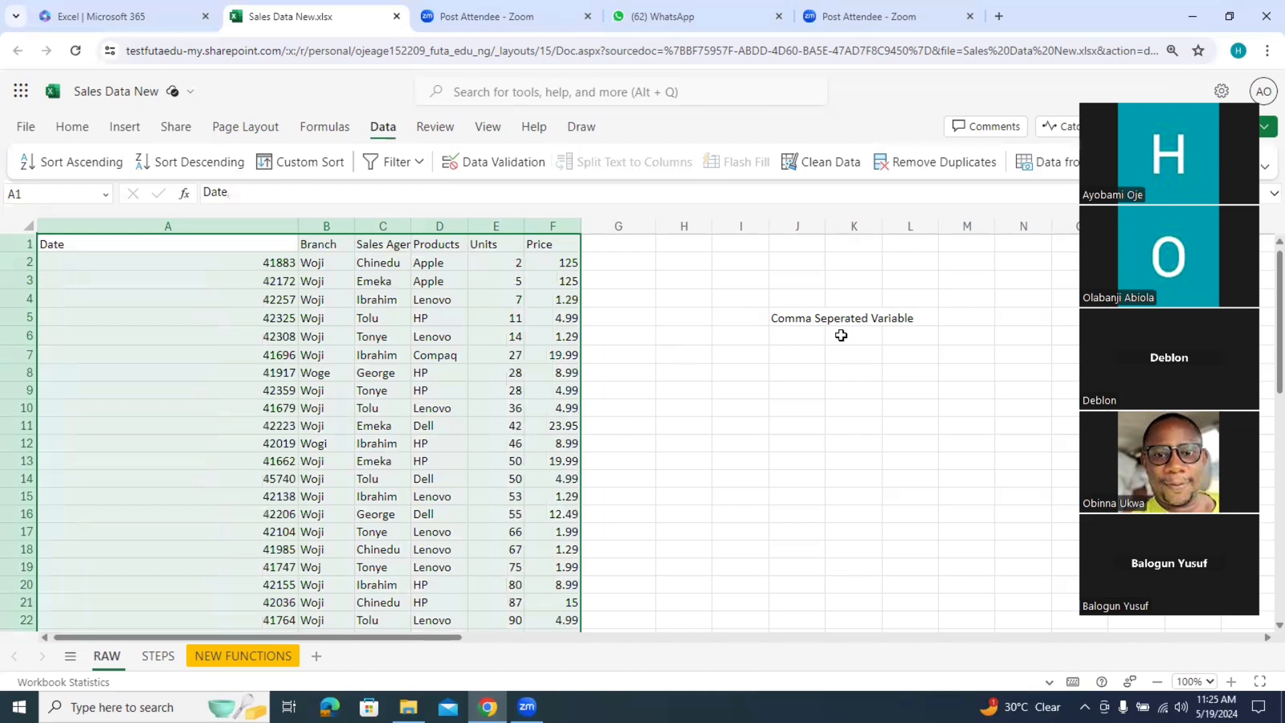
Step: Delete the note in cell J5
{"action": "left_click_drag", "start_coordinate": [782, 320], "coordinate": [890, 319]}
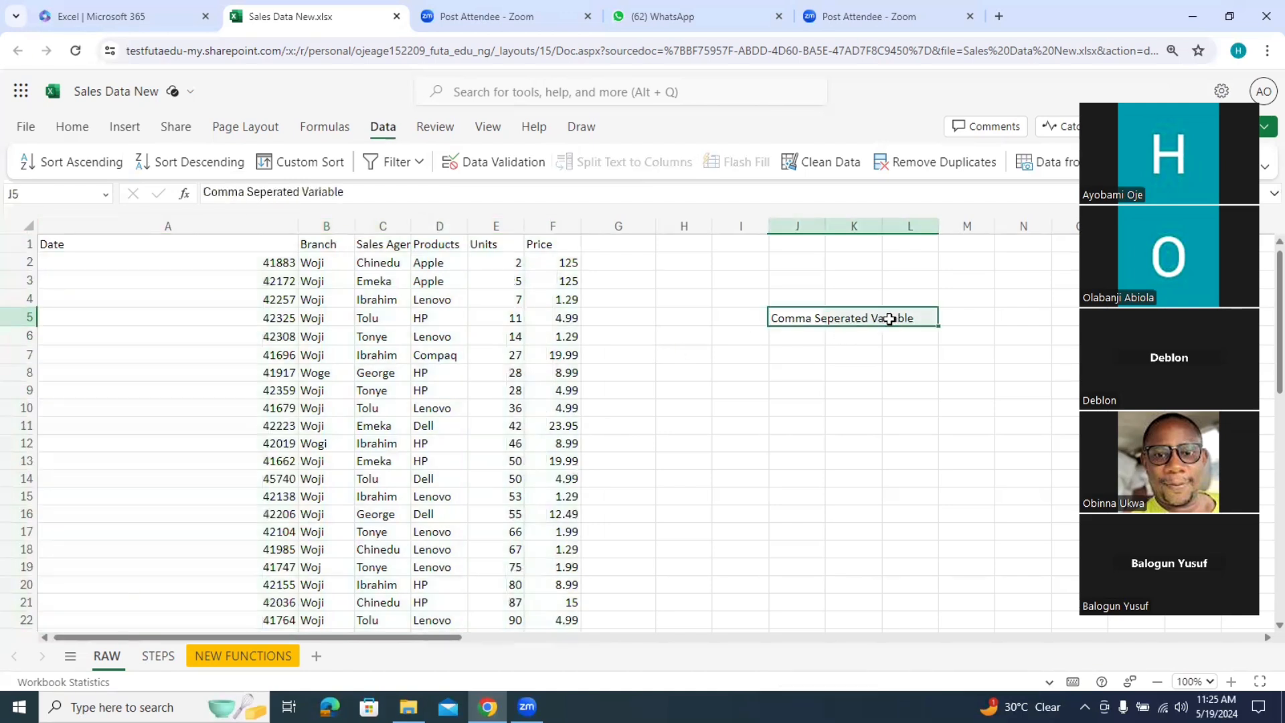
{"action": "key", "text": "Delete"}
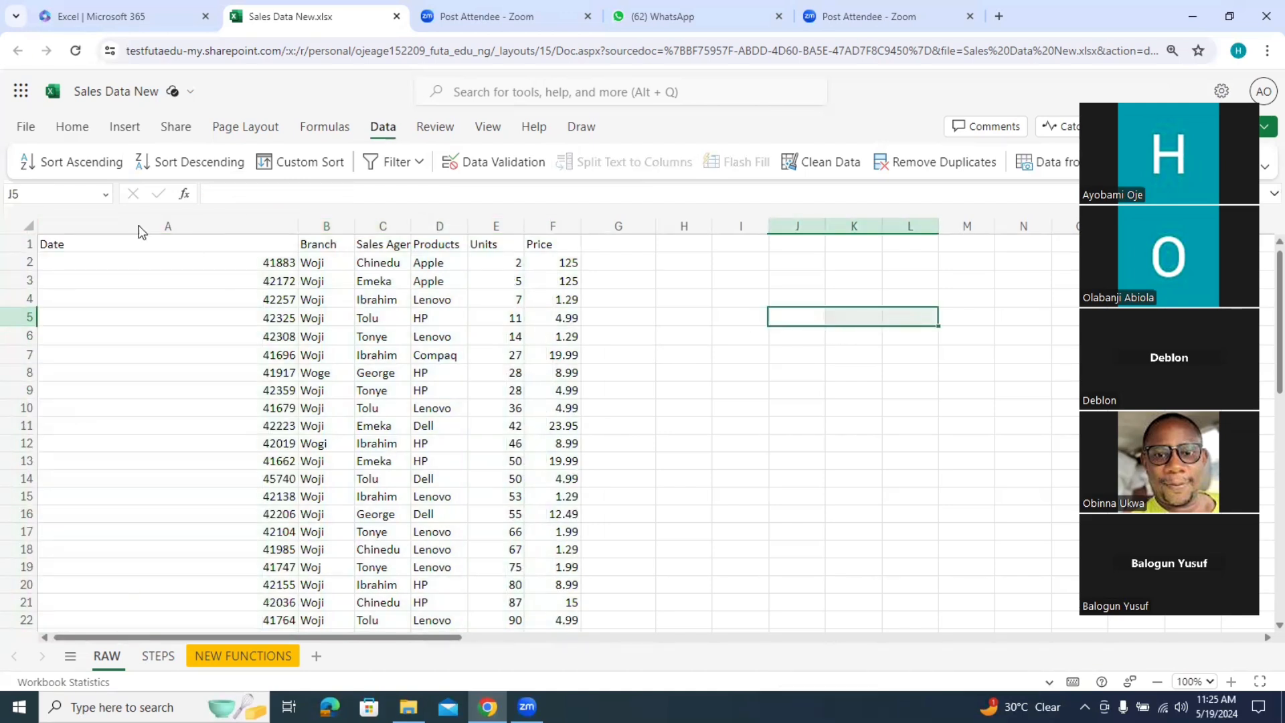
Step: Narrow the Date column to fit its values and widen the Sales Agent column to show its full header
{"action": "left_click_drag", "start_coordinate": [296, 226], "coordinate": [102, 227]}
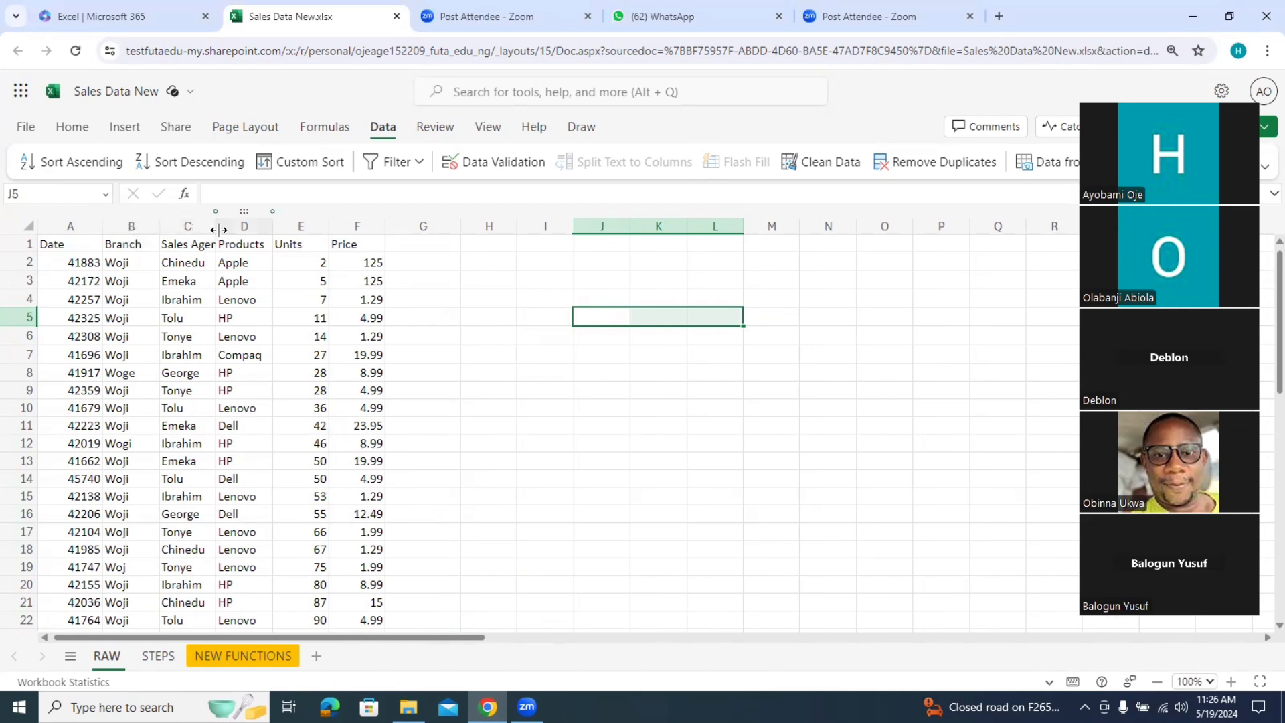
{"action": "left_click_drag", "start_coordinate": [219, 230], "coordinate": [230, 228]}
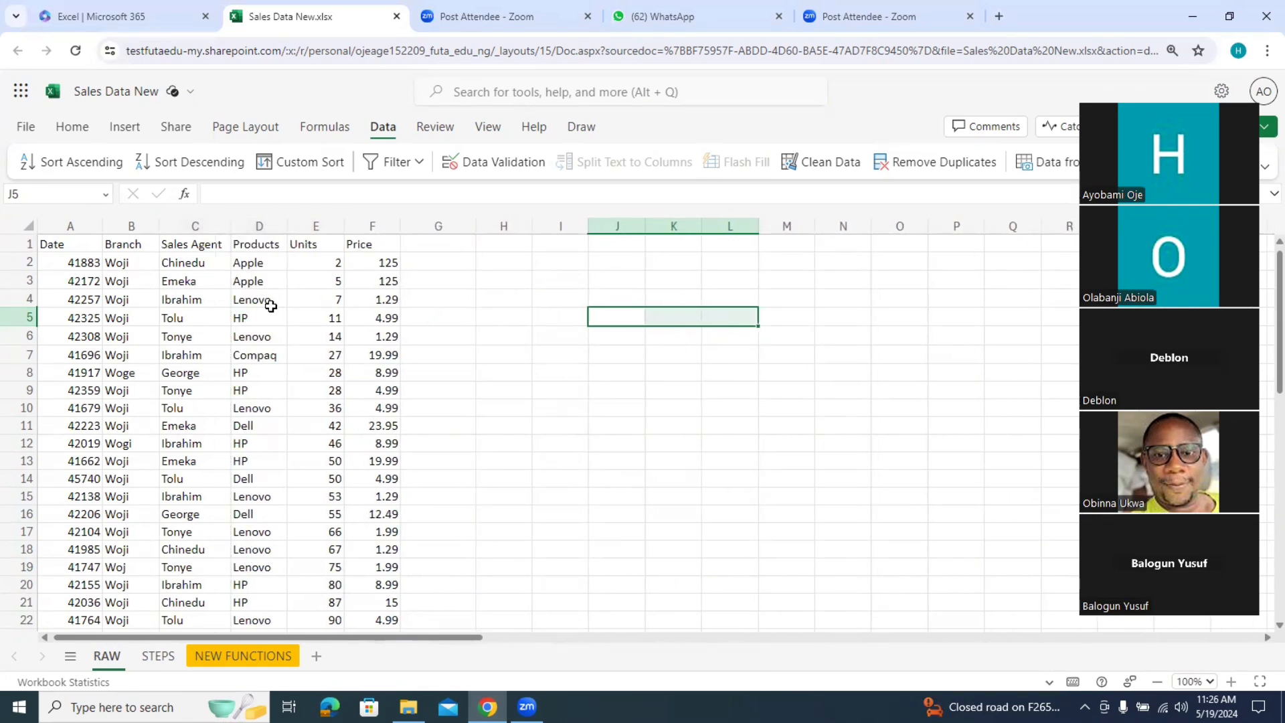
Step: Make the header row A1:F1 bold, from Date through Price
{"action": "left_click", "coordinate": [63, 243]}
{"action": "left_click_drag", "start_coordinate": [81, 243], "coordinate": [352, 231]}
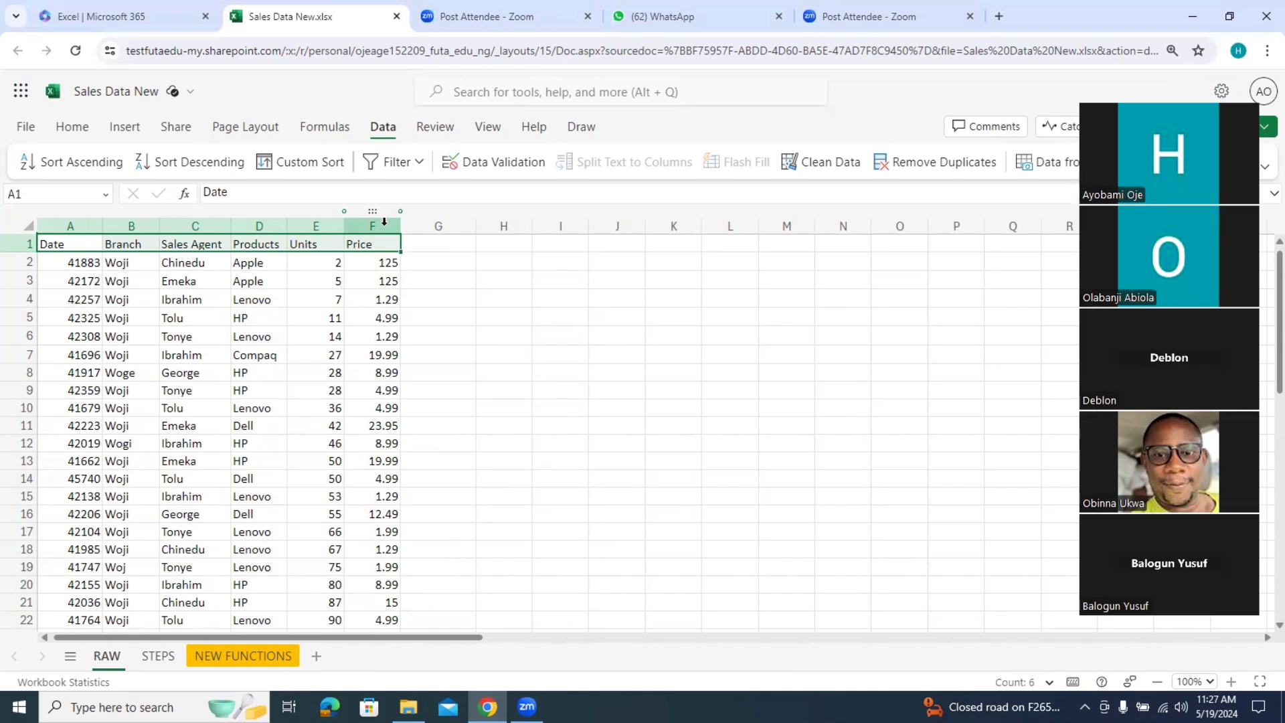
{"action": "left_click", "coordinate": [92, 133]}
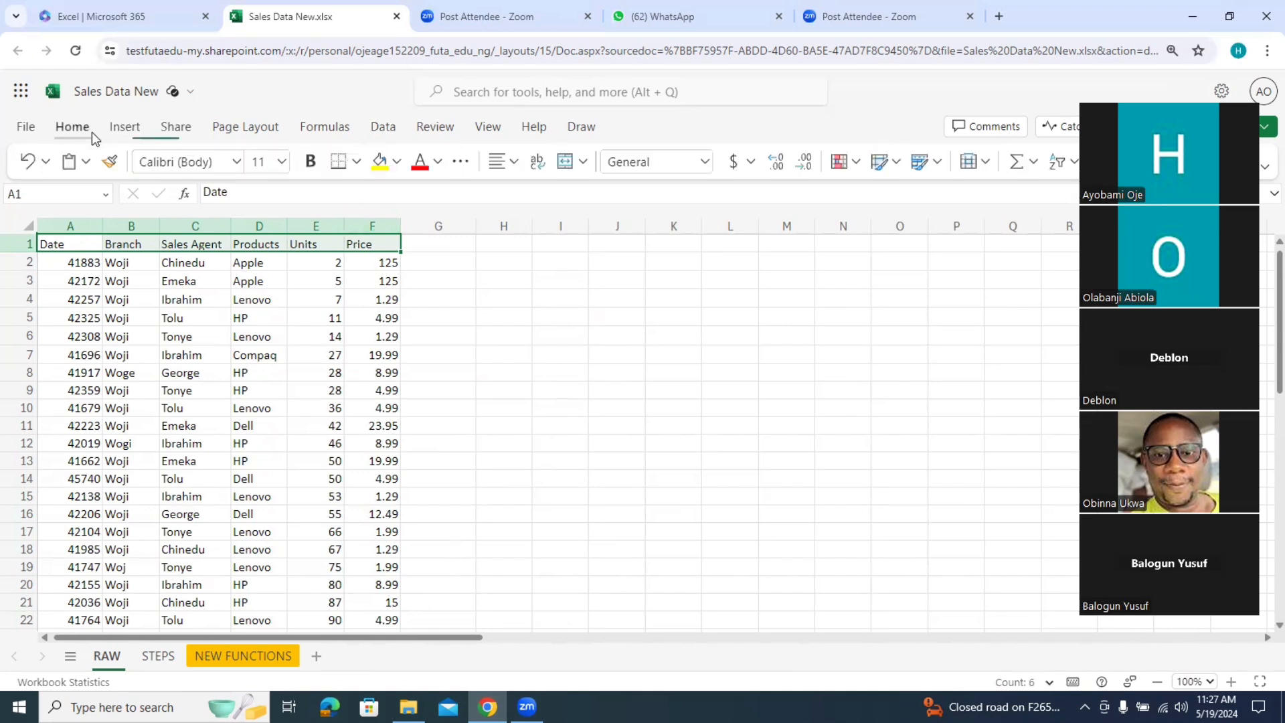
{"action": "left_click", "coordinate": [311, 165]}
{"action": "left_click_drag", "start_coordinate": [503, 299], "coordinate": [504, 318]}
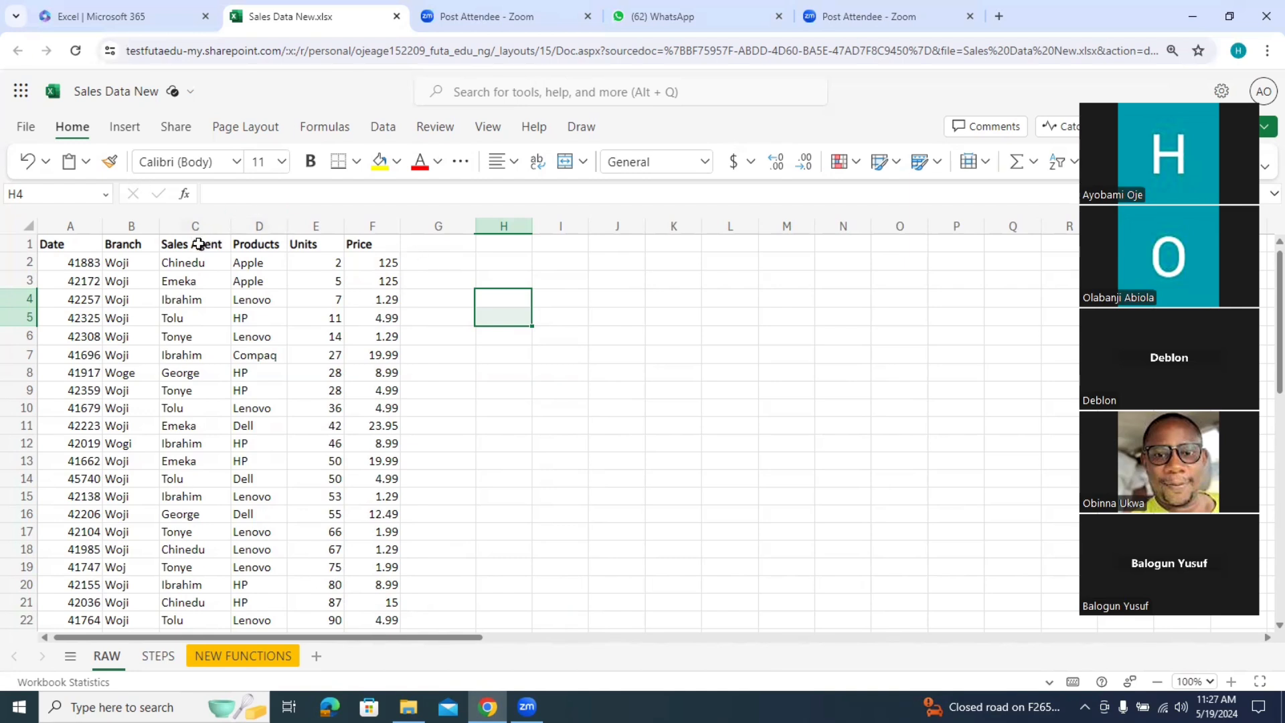
{"action": "left_click_drag", "start_coordinate": [195, 244], "coordinate": [195, 295]}
{"action": "left_click", "coordinate": [198, 436]}
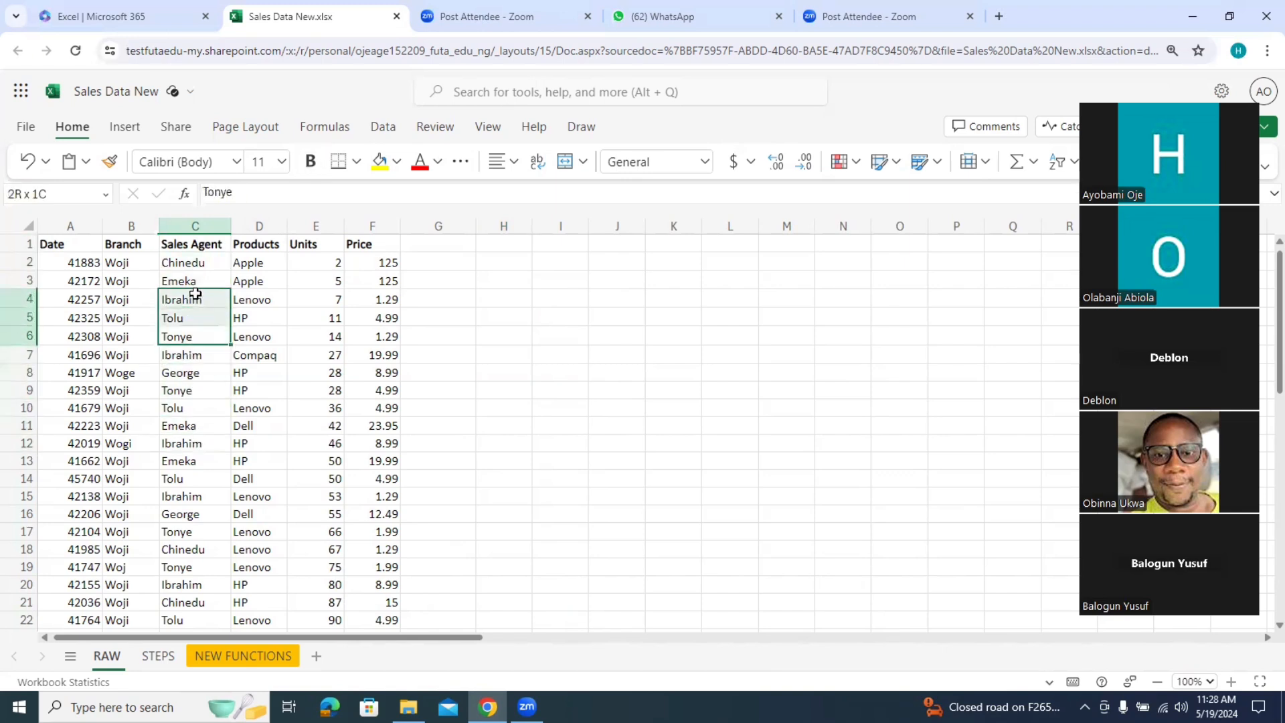
{"action": "left_click", "coordinate": [200, 242]}
{"action": "left_click_drag", "start_coordinate": [200, 242], "coordinate": [211, 374]}
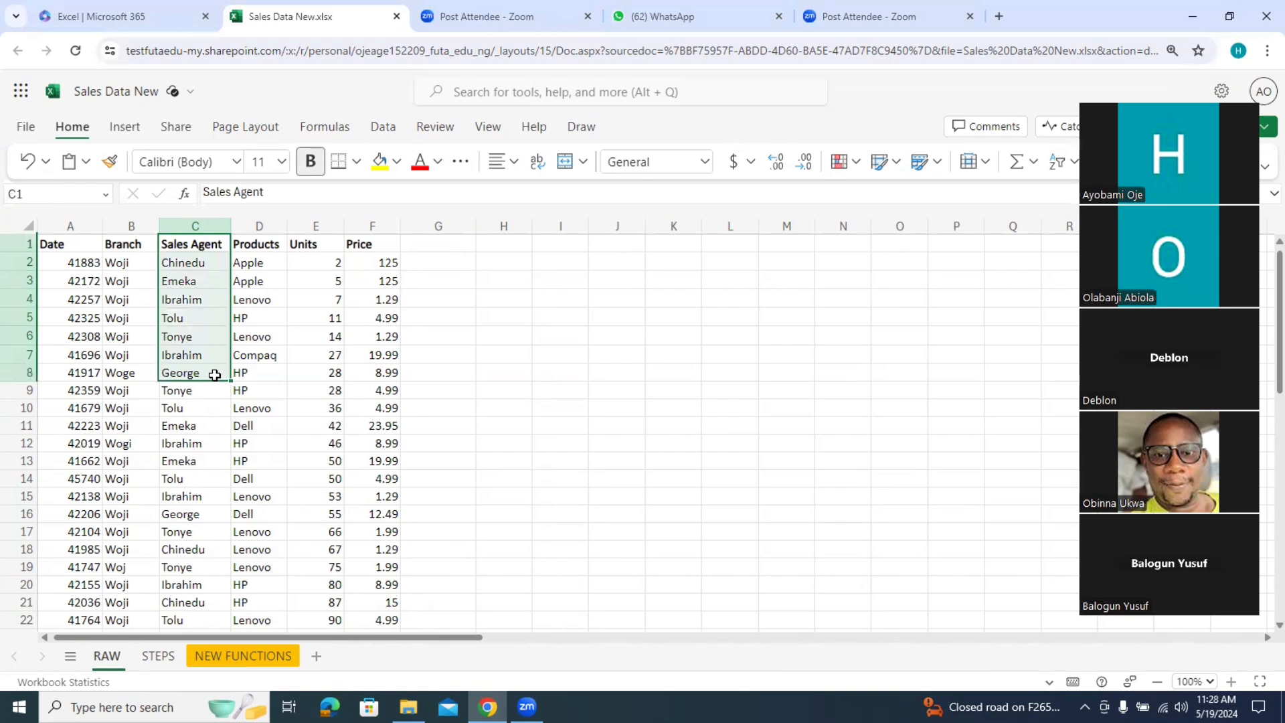
Step: Format the numbers in the Date column as Short Date
{"action": "left_click", "coordinate": [69, 221]}
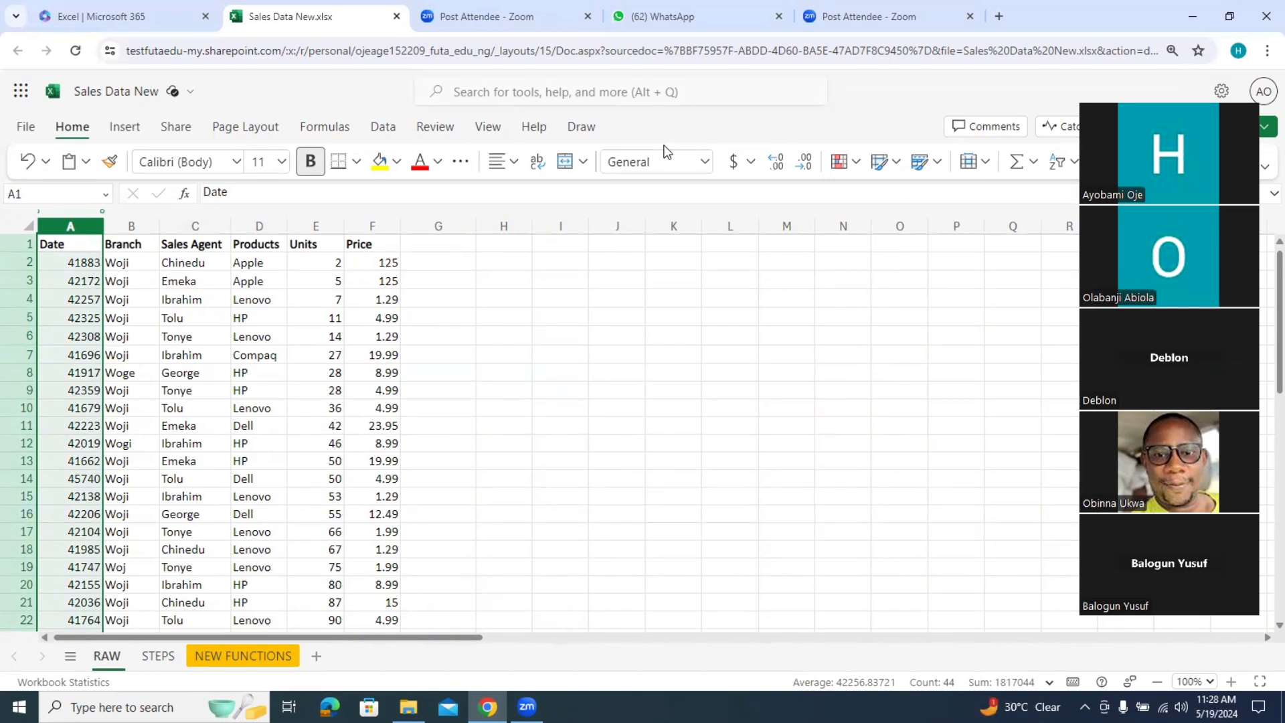
{"action": "left_click", "coordinate": [706, 163]}
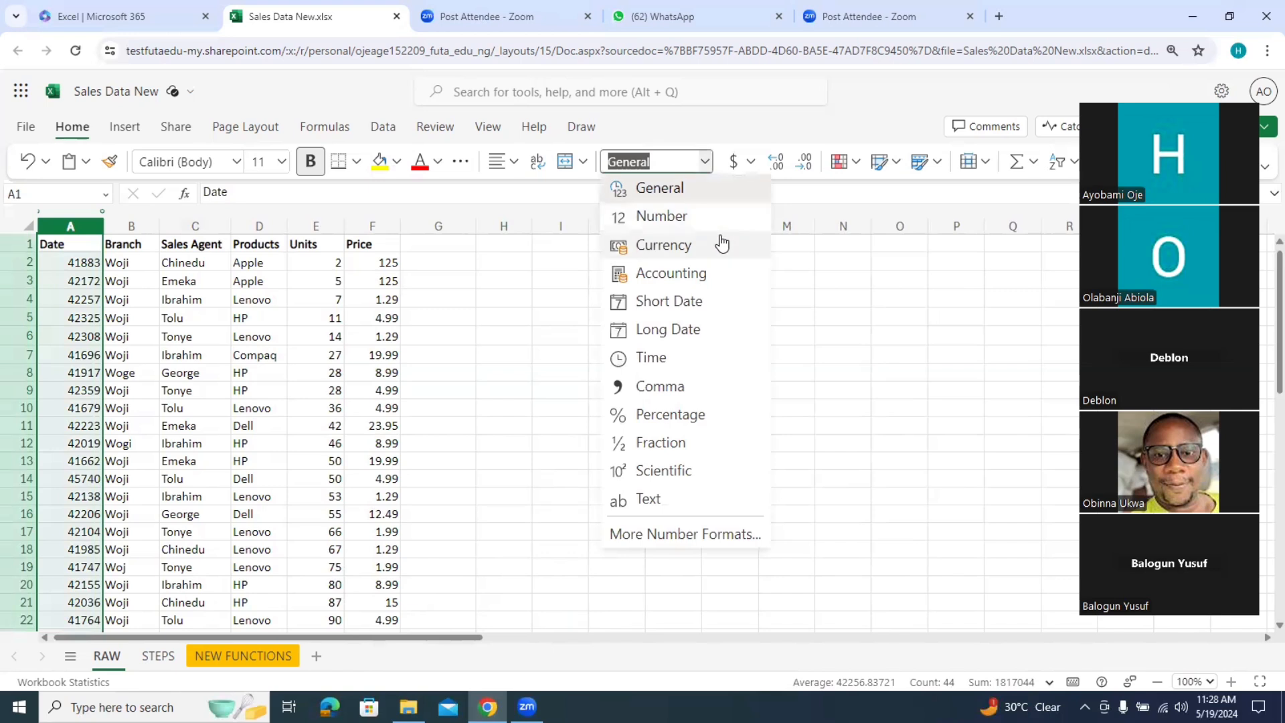
{"action": "left_click", "coordinate": [741, 303]}
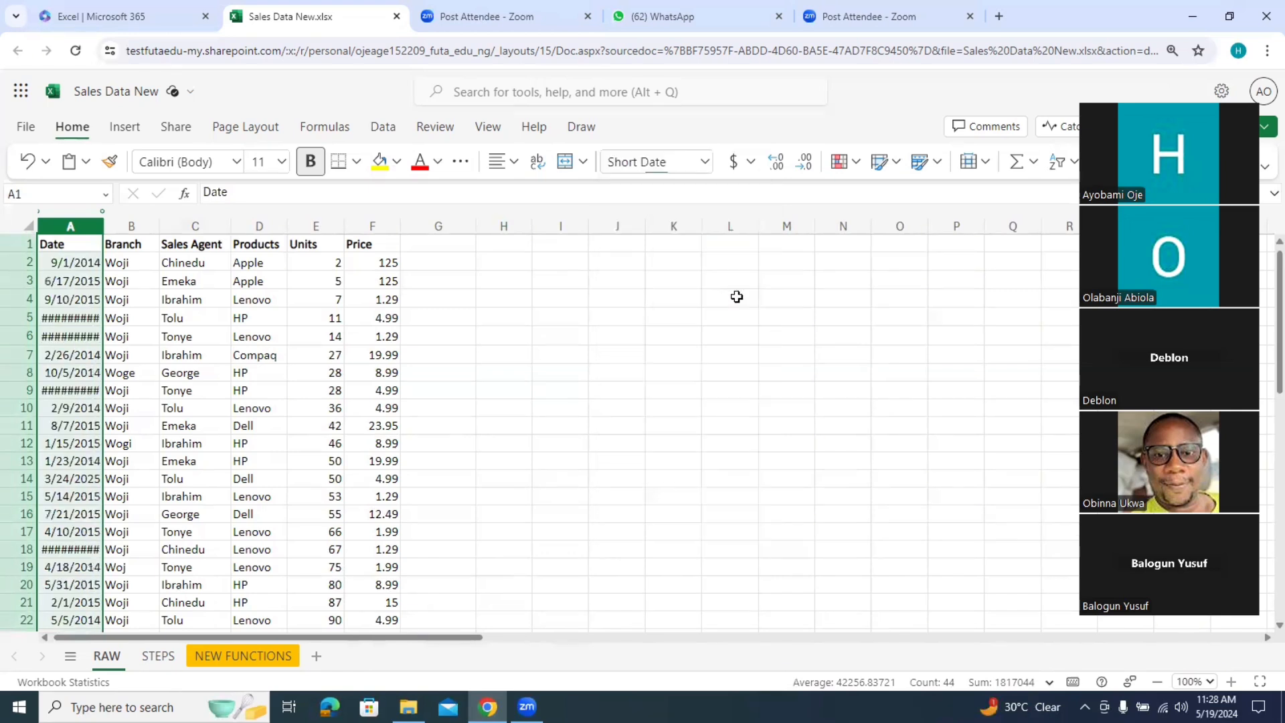
Step: Change the Date column's format to Long Date and resize the column to fit the full dates
{"action": "left_click", "coordinate": [704, 162]}
{"action": "left_click", "coordinate": [701, 336]}
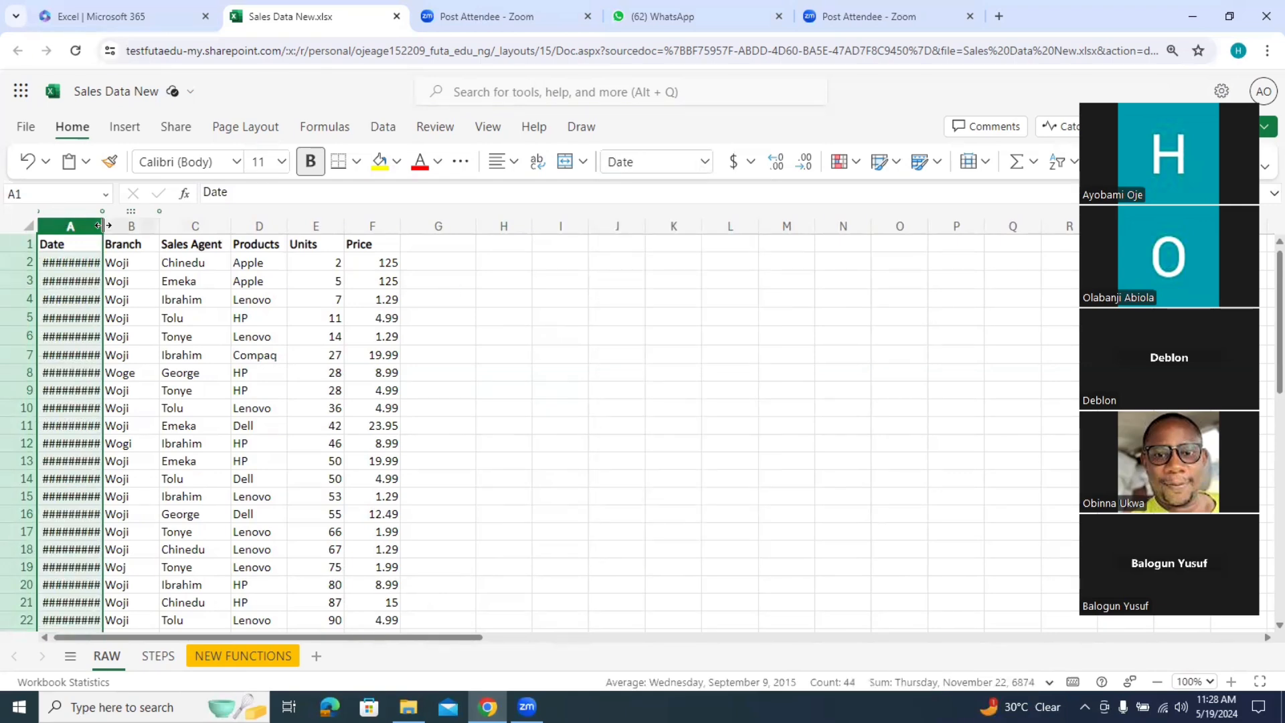
{"action": "left_click_drag", "start_coordinate": [103, 226], "coordinate": [269, 233]}
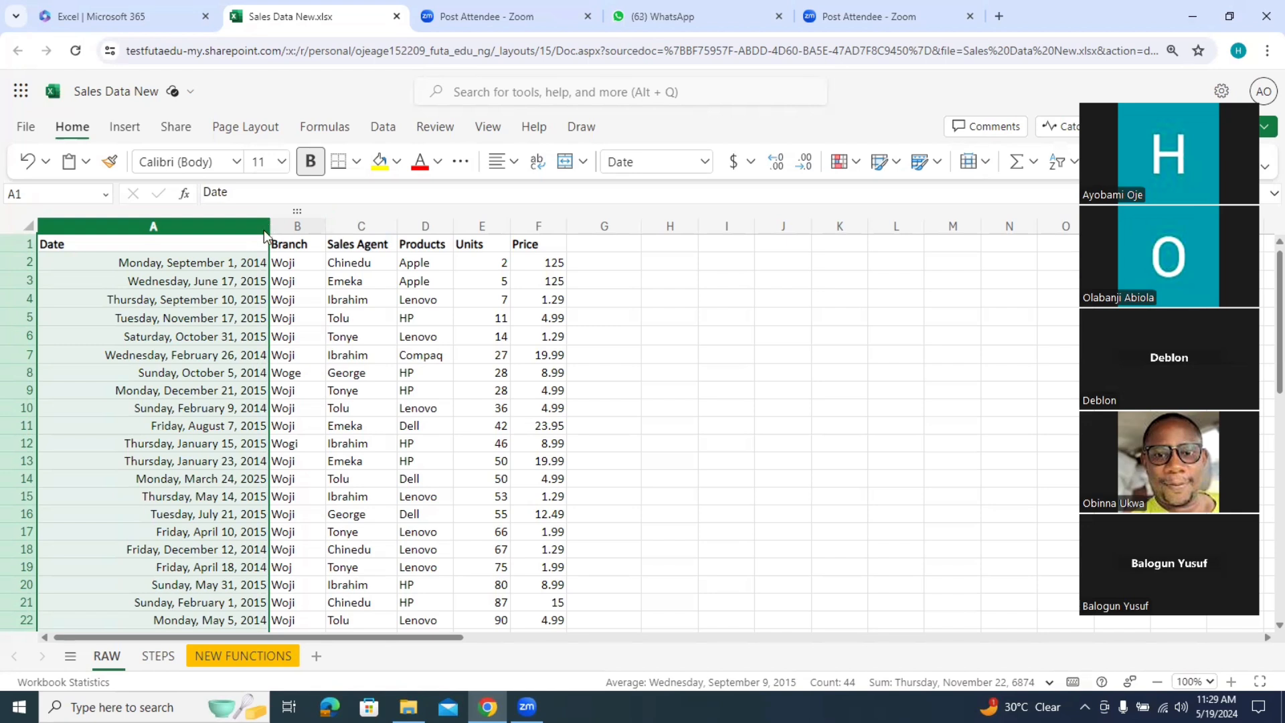
{"action": "left_click_drag", "start_coordinate": [265, 230], "coordinate": [229, 227]}
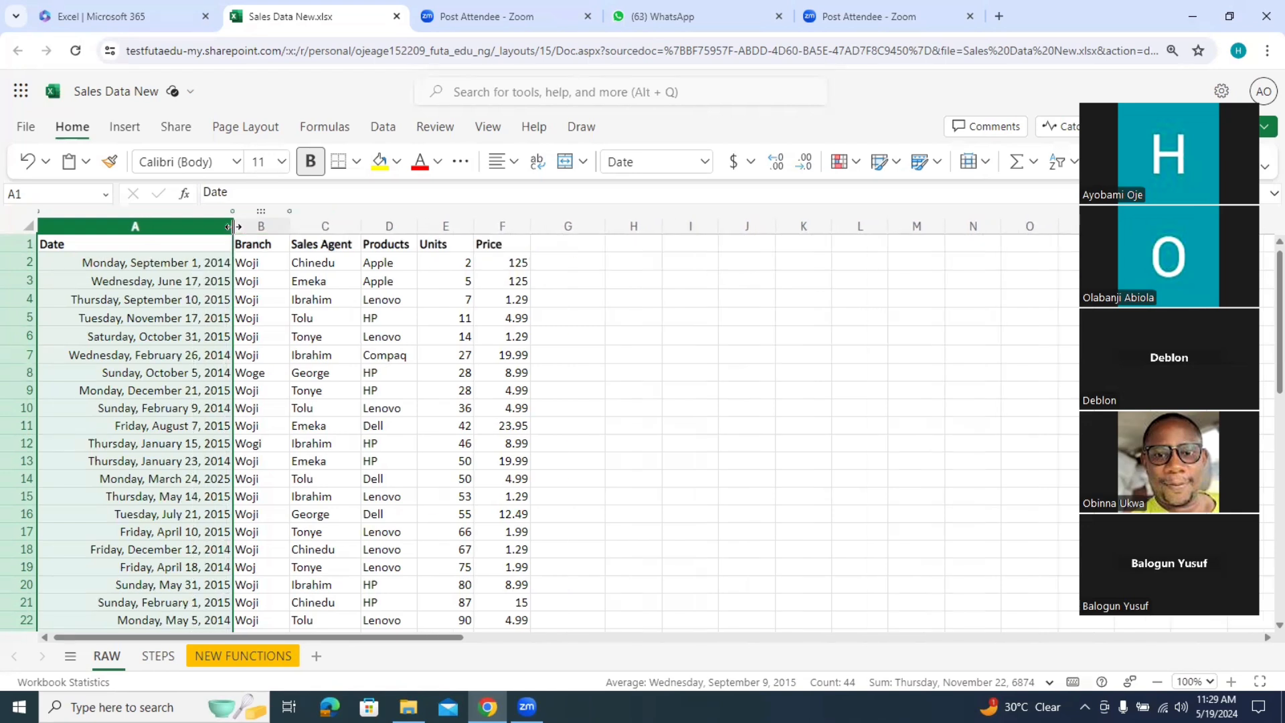
Step: Switch the Date column back to Short Date and narrow the column to suit the shorter dates
{"action": "left_click", "coordinate": [705, 160]}
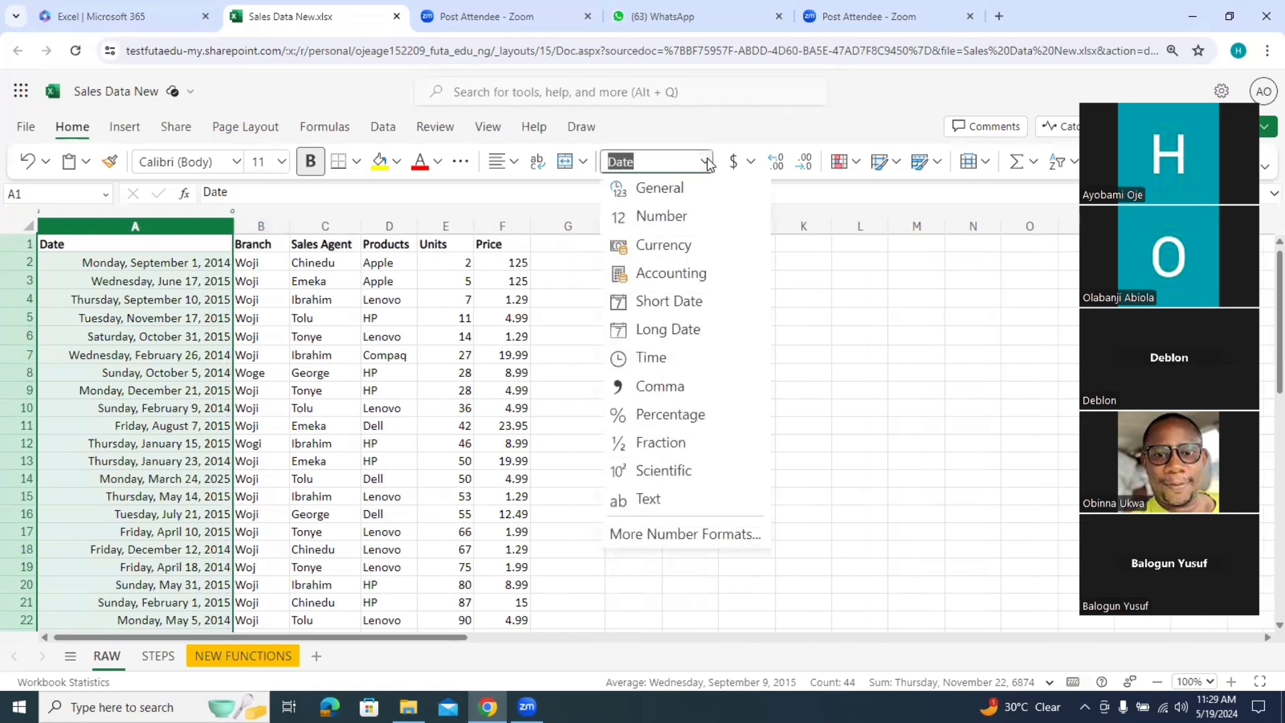
{"action": "left_click", "coordinate": [684, 305]}
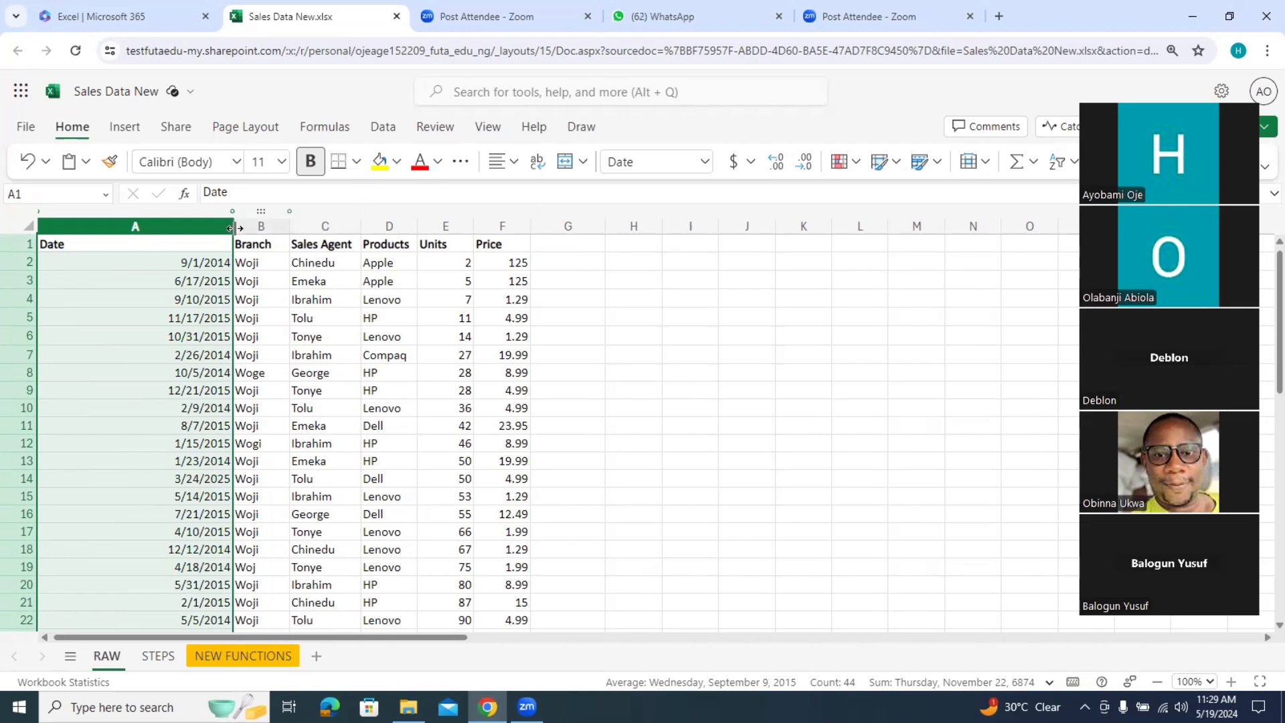
{"action": "left_click_drag", "start_coordinate": [229, 227], "coordinate": [138, 230]}
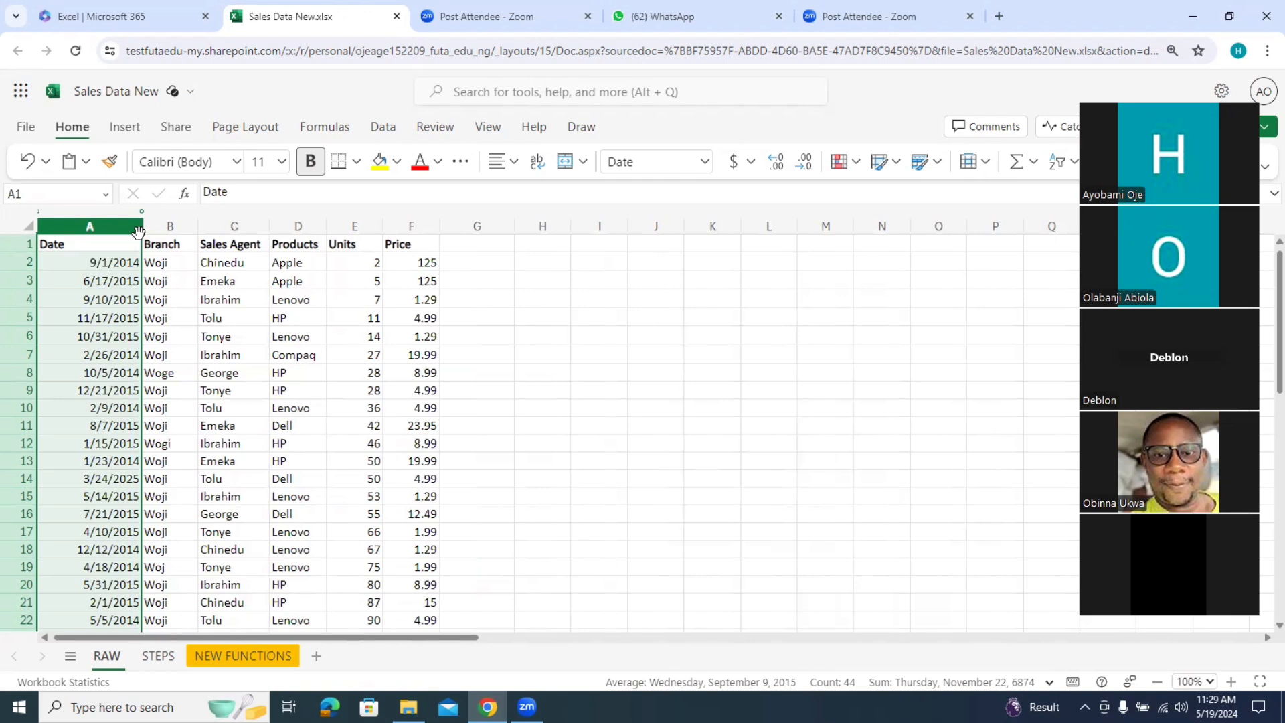
{"action": "left_click", "coordinate": [331, 310]}
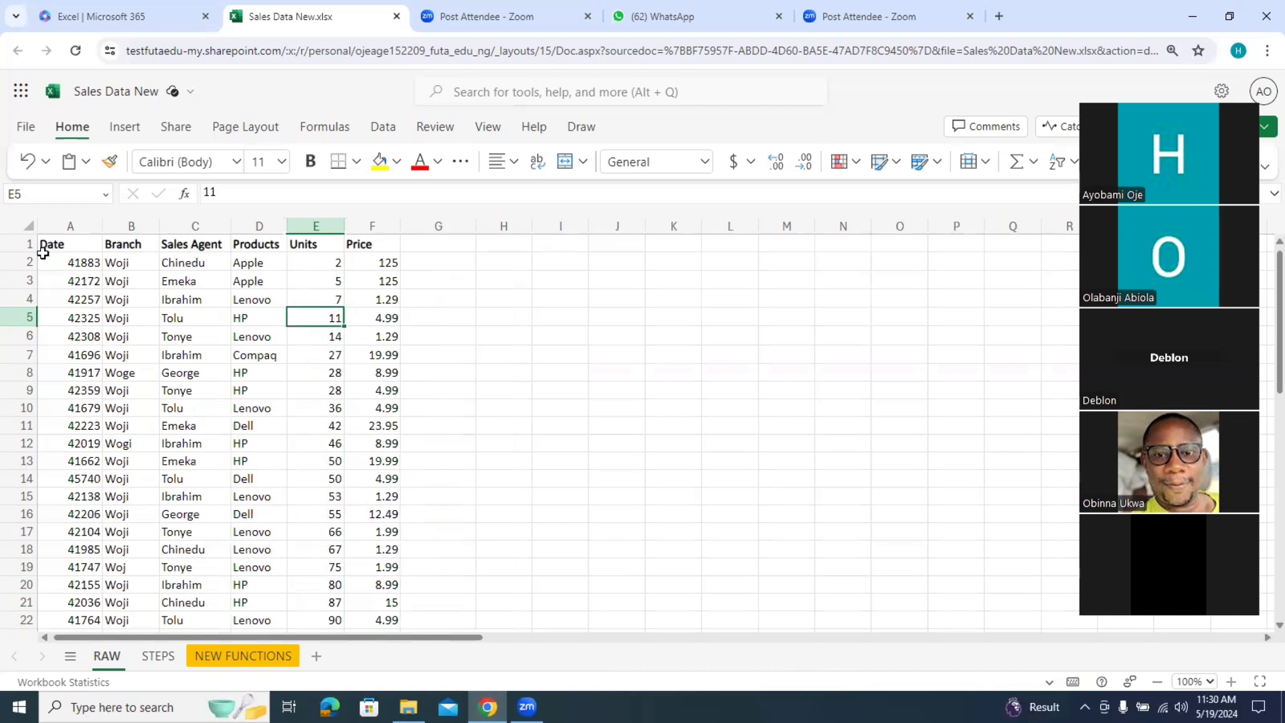
{"action": "left_click", "coordinate": [79, 280]}
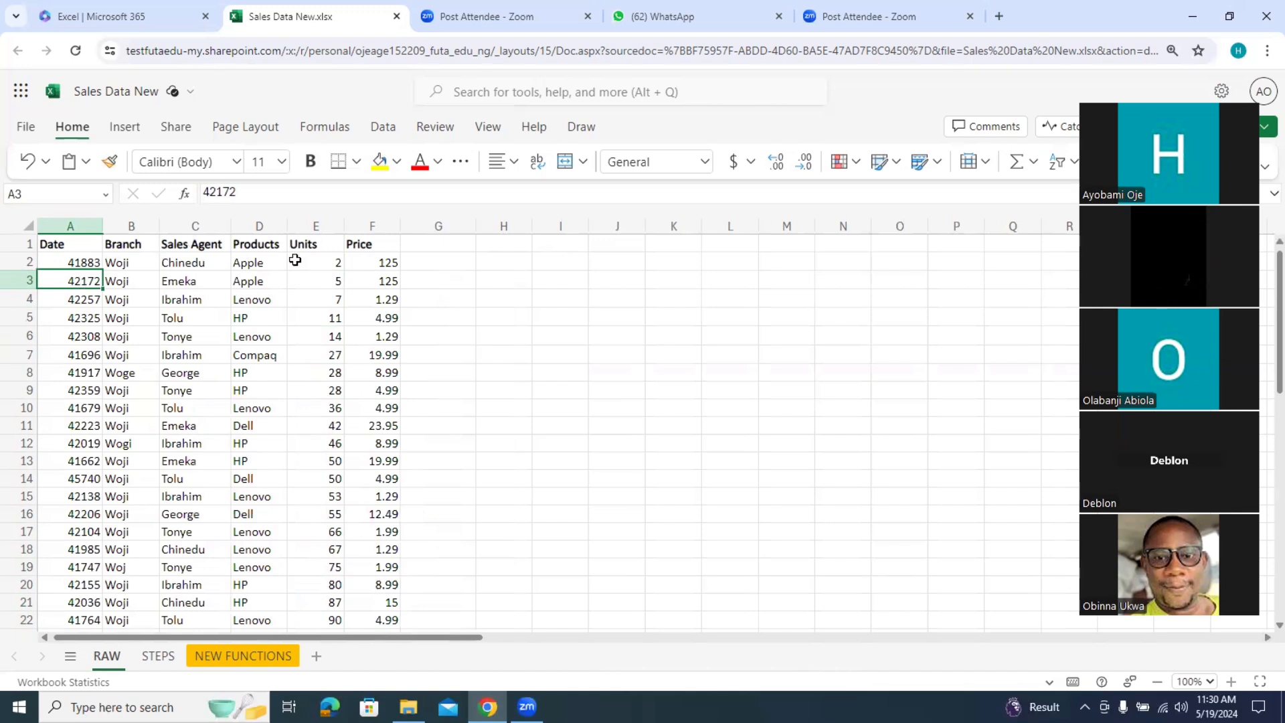
Step: Enter 1 in cell K4 and format it as Short Date
{"action": "left_click", "coordinate": [699, 297]}
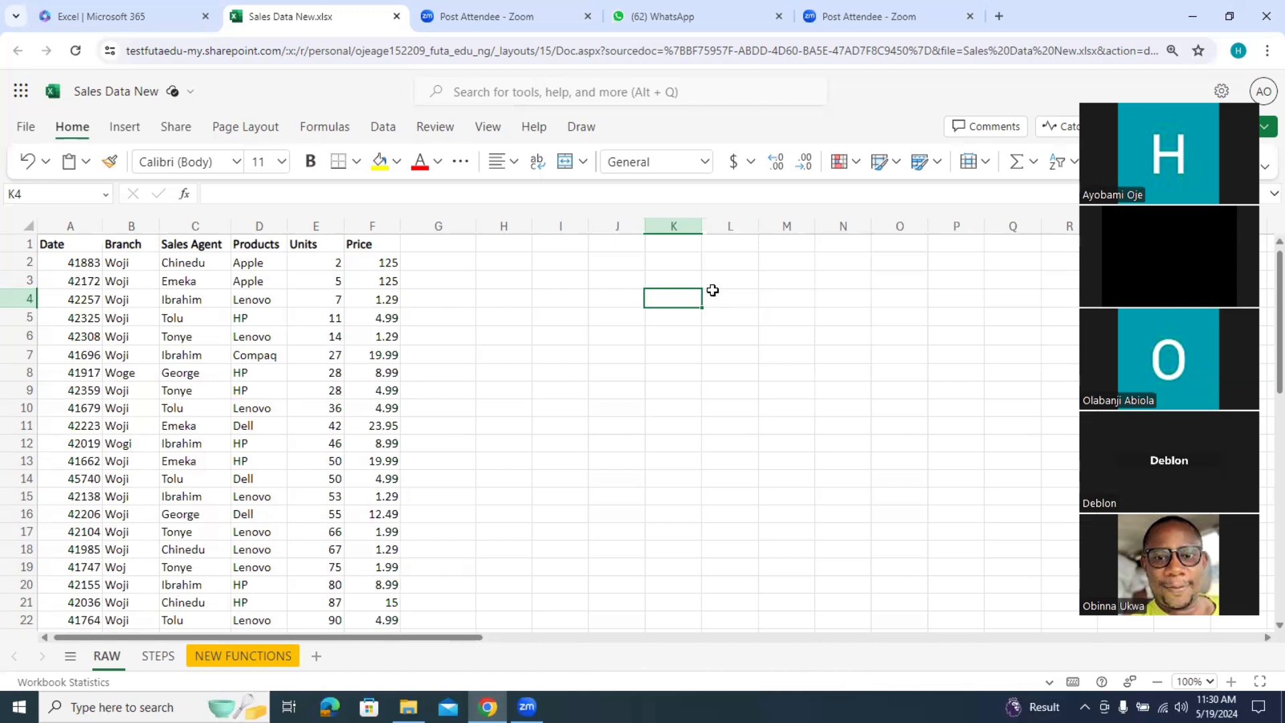
{"action": "type", "text": "1"}
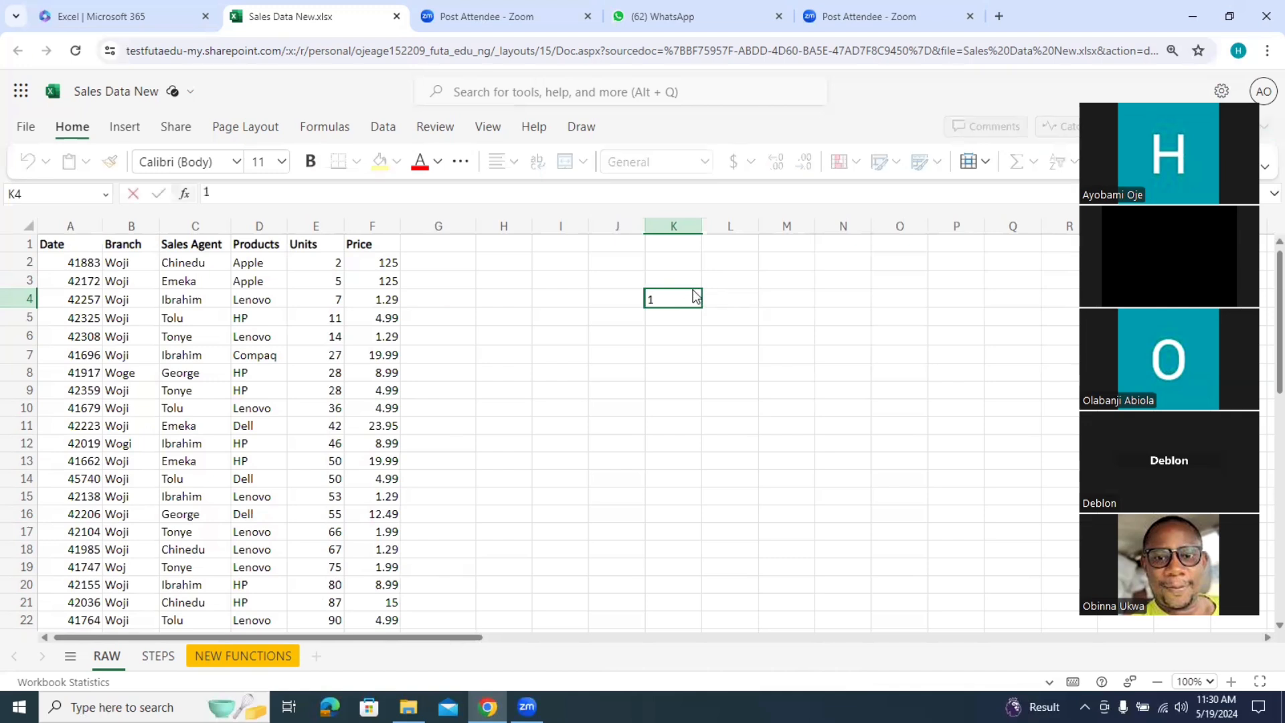
{"action": "left_click", "coordinate": [769, 333]}
{"action": "left_click", "coordinate": [672, 298]}
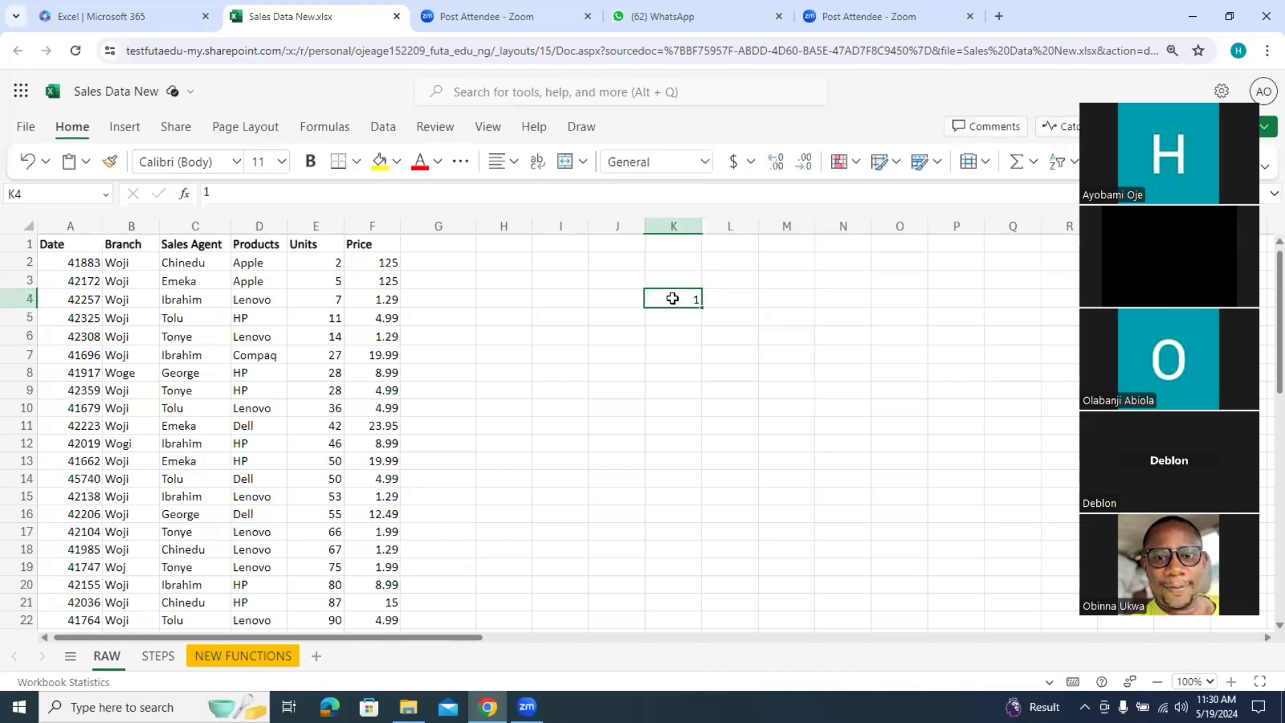
{"action": "left_click", "coordinate": [705, 161]}
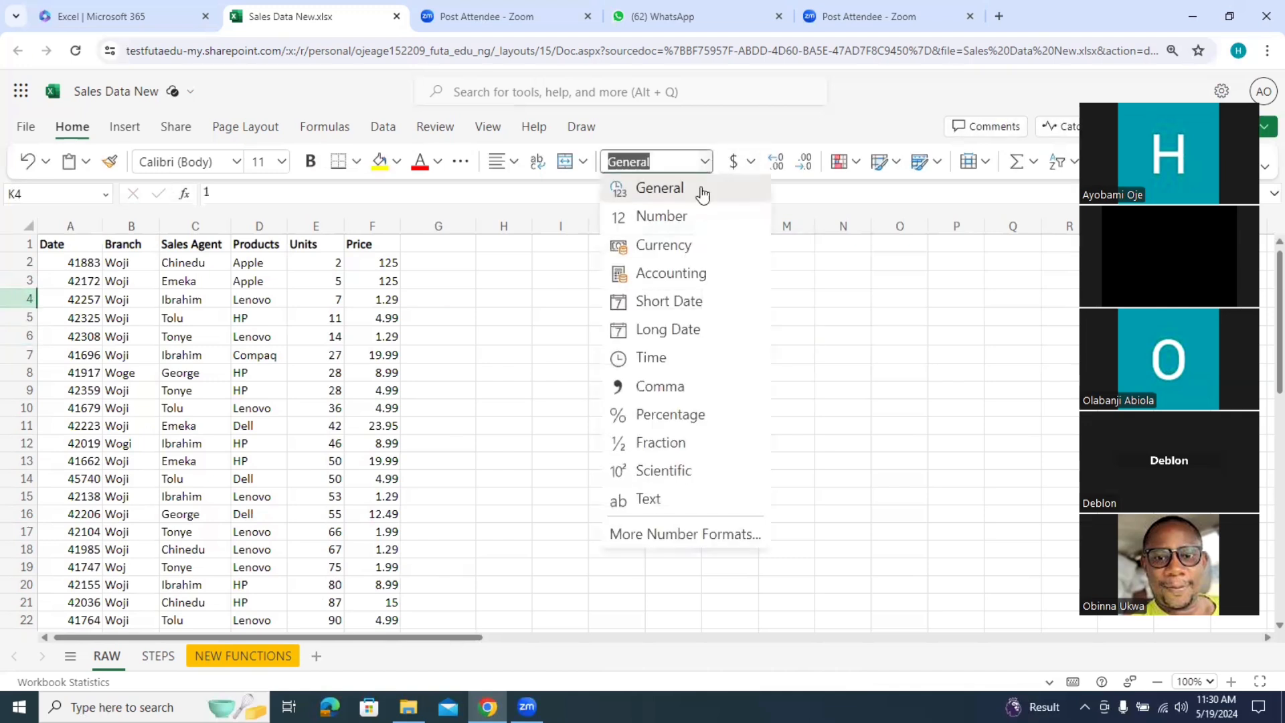
{"action": "left_click", "coordinate": [680, 300]}
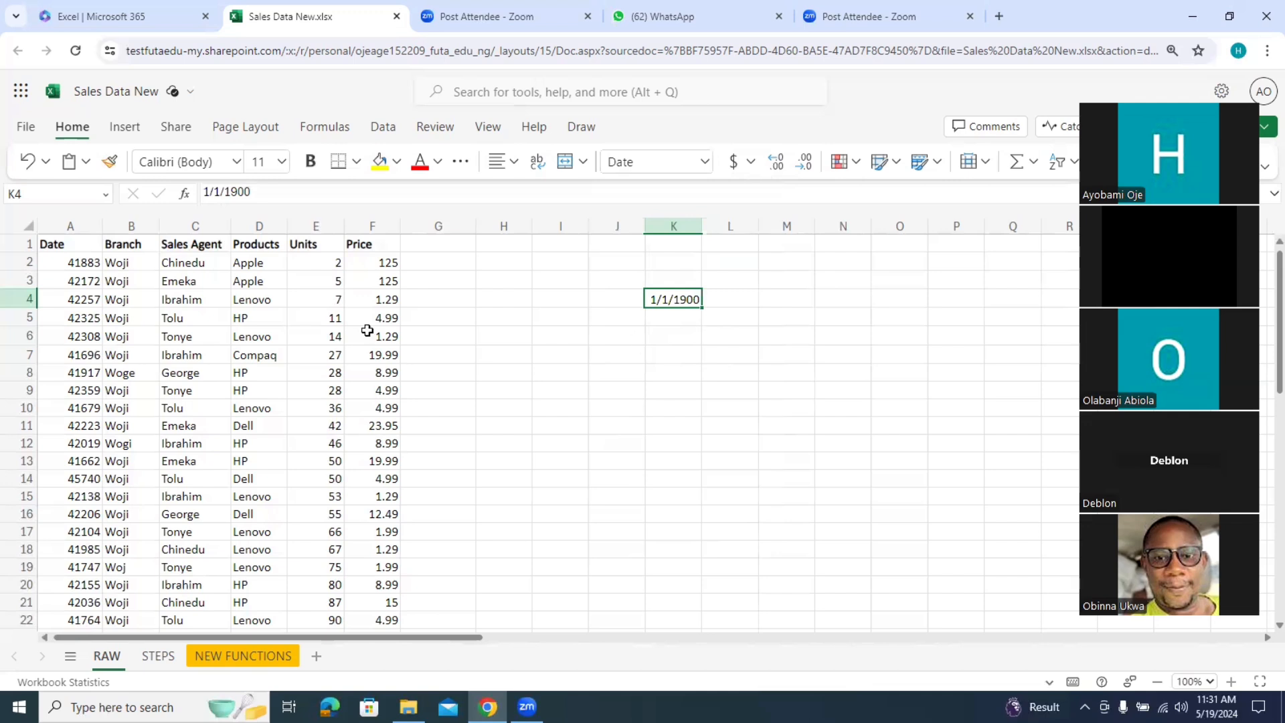
Step: Clear the test date from cell K4
{"action": "left_click_drag", "start_coordinate": [93, 268], "coordinate": [81, 353]}
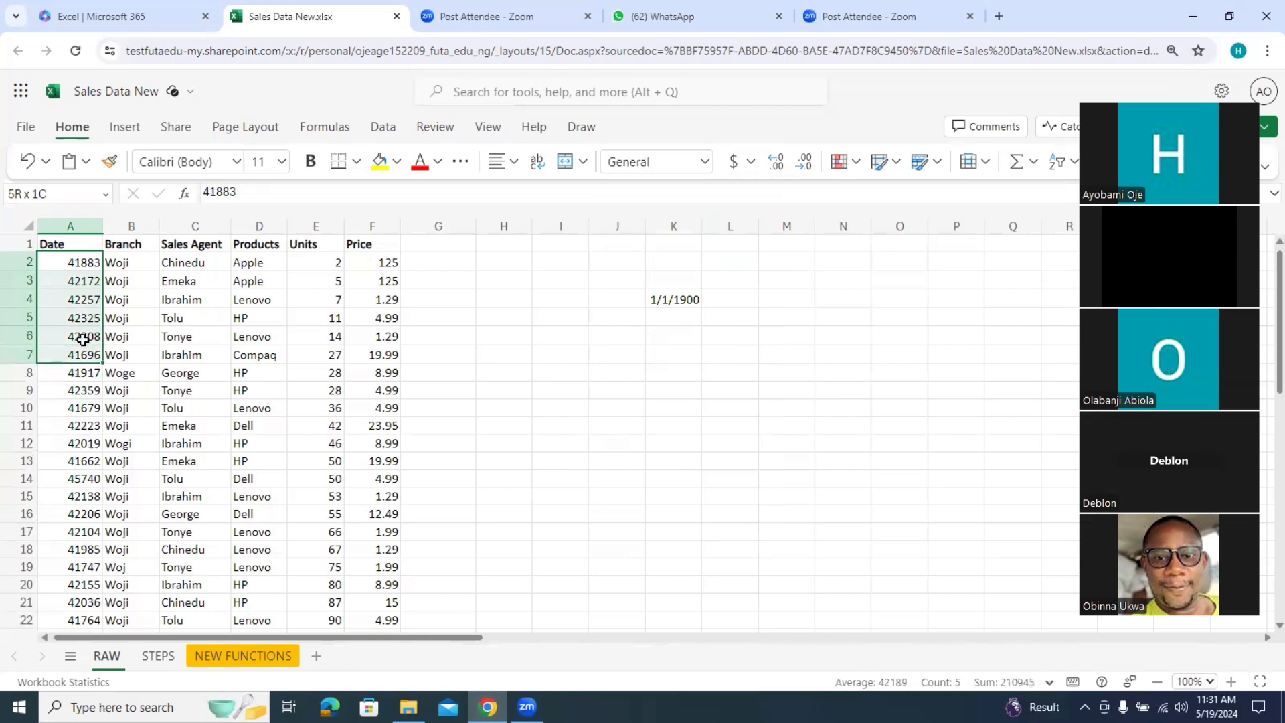
{"action": "left_click", "coordinate": [79, 260]}
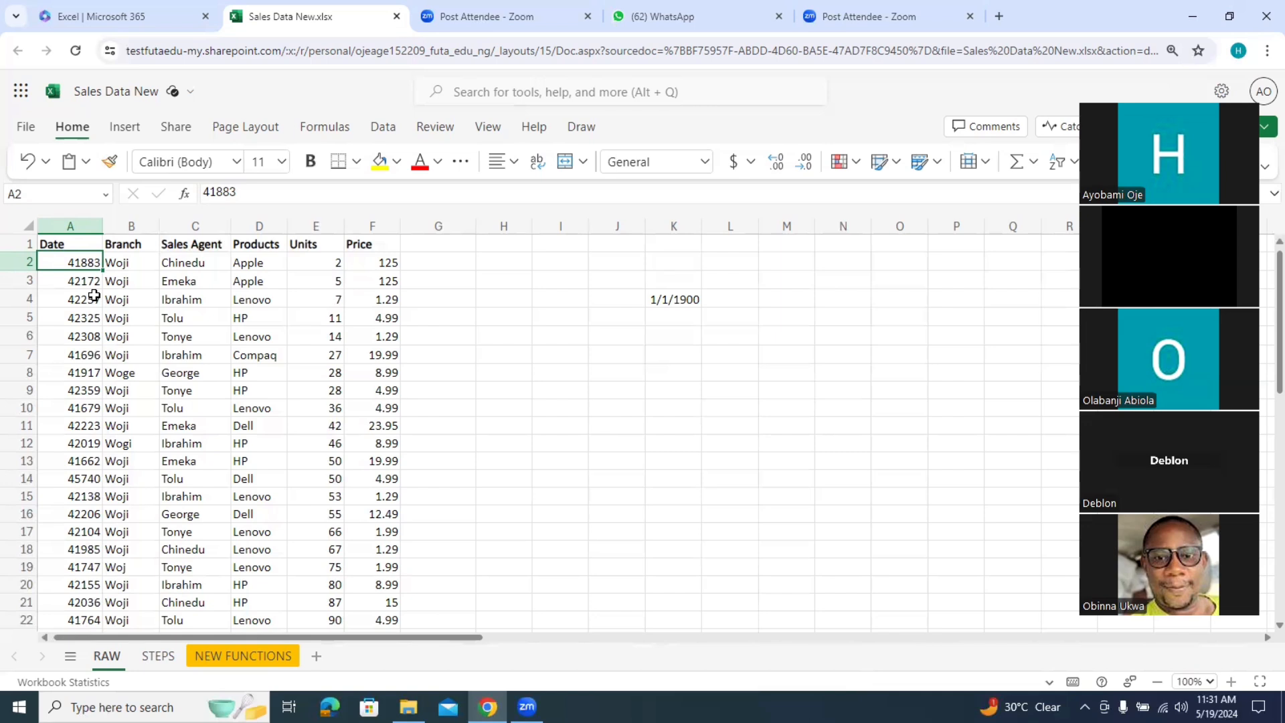
{"action": "left_click", "coordinate": [669, 299]}
{"action": "key", "text": "Delete"}
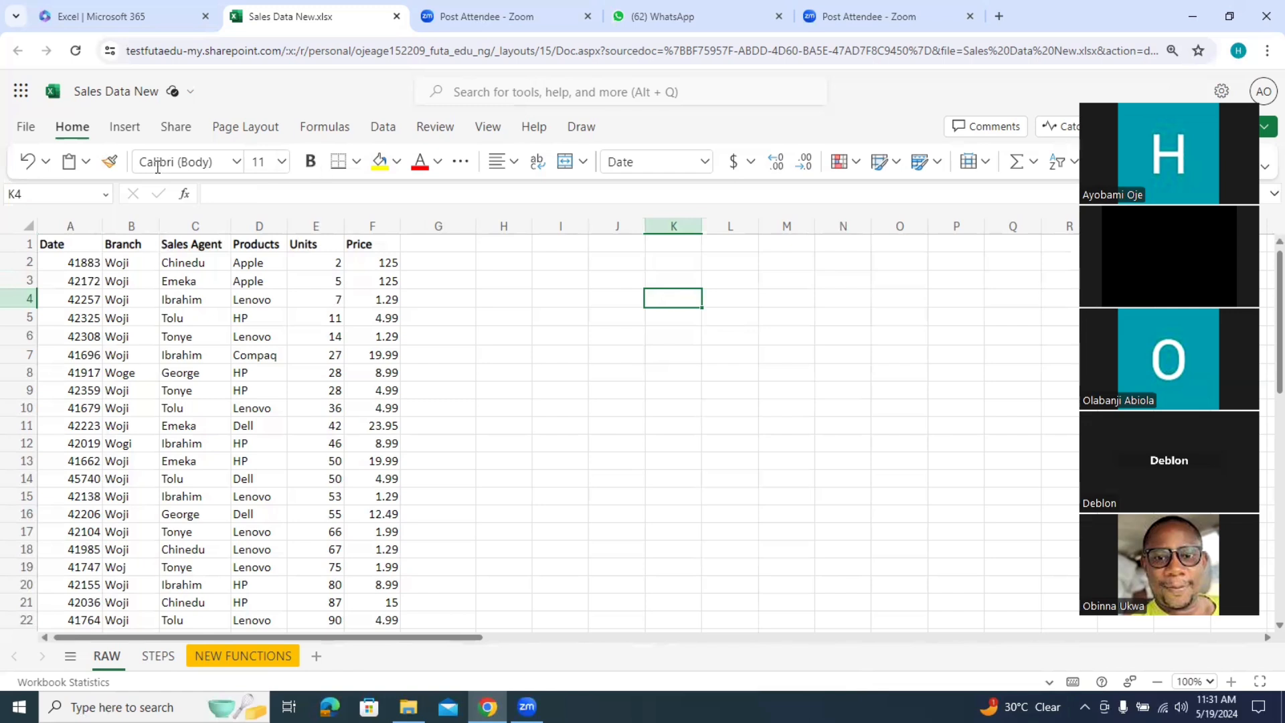
Step: Format the Date column as Short Date and widen it slightly to fit the dates
{"action": "left_click", "coordinate": [73, 227]}
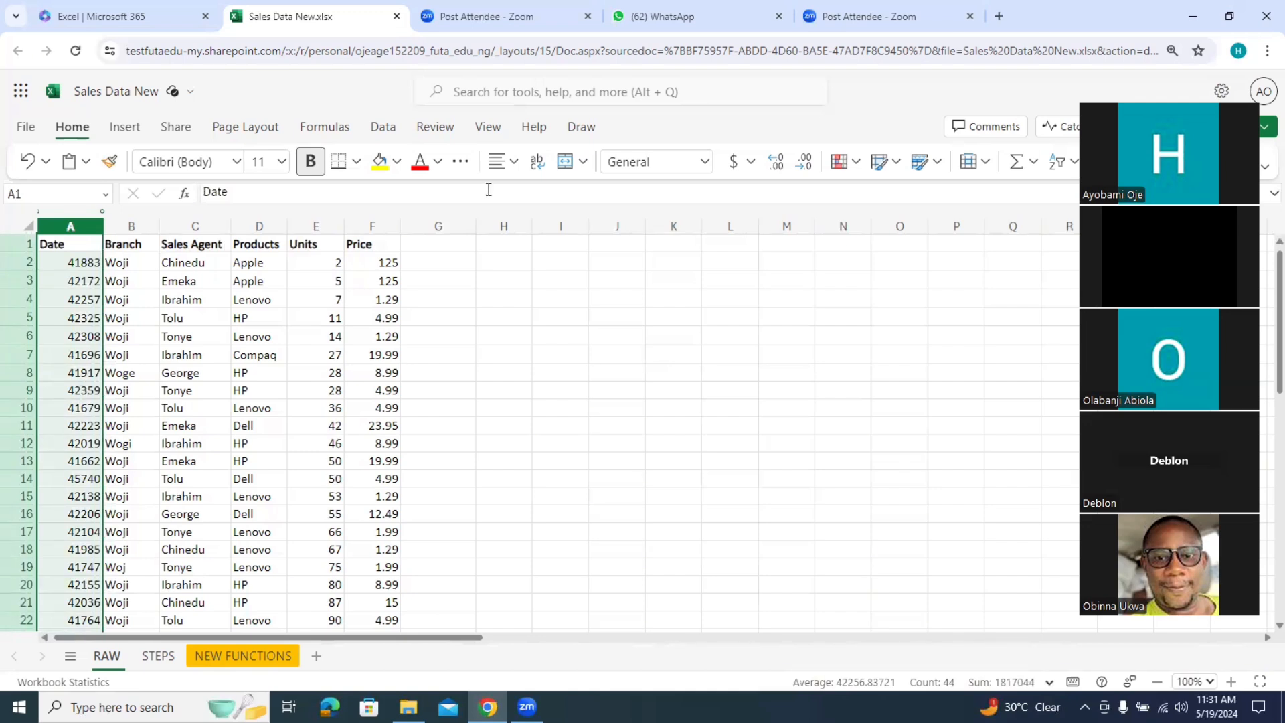
{"action": "left_click", "coordinate": [700, 166]}
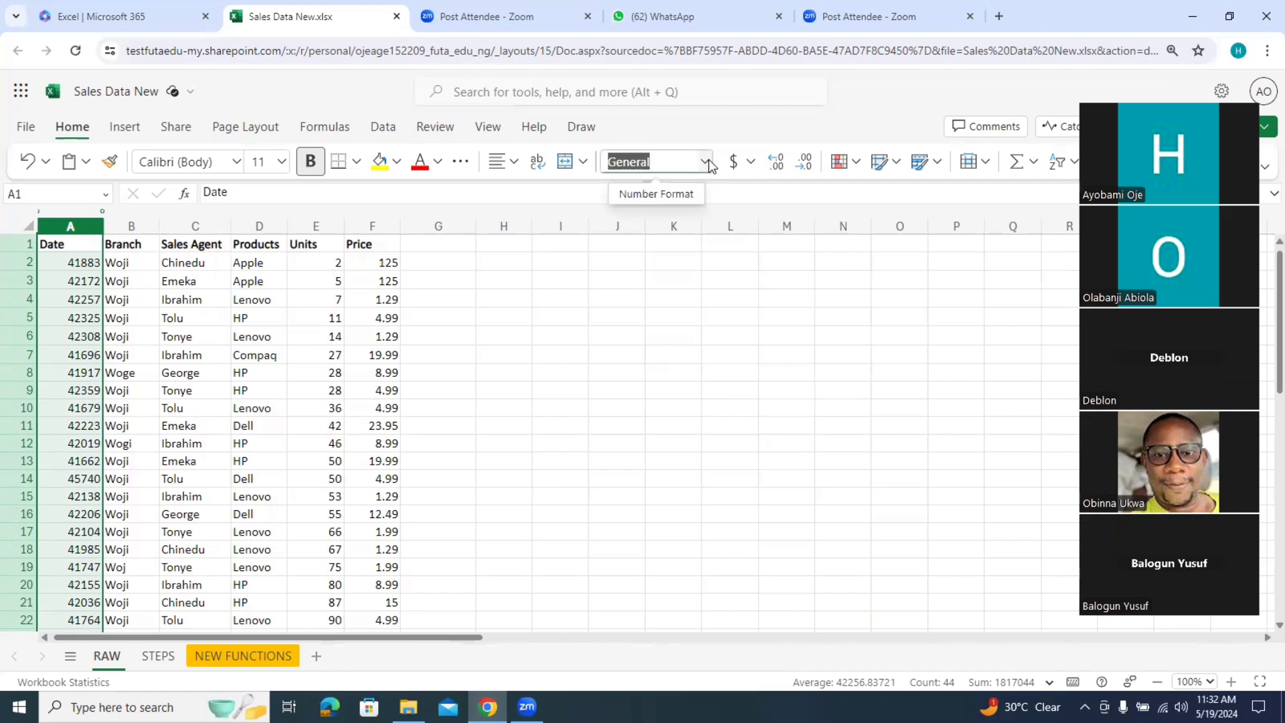
{"action": "left_click", "coordinate": [708, 163]}
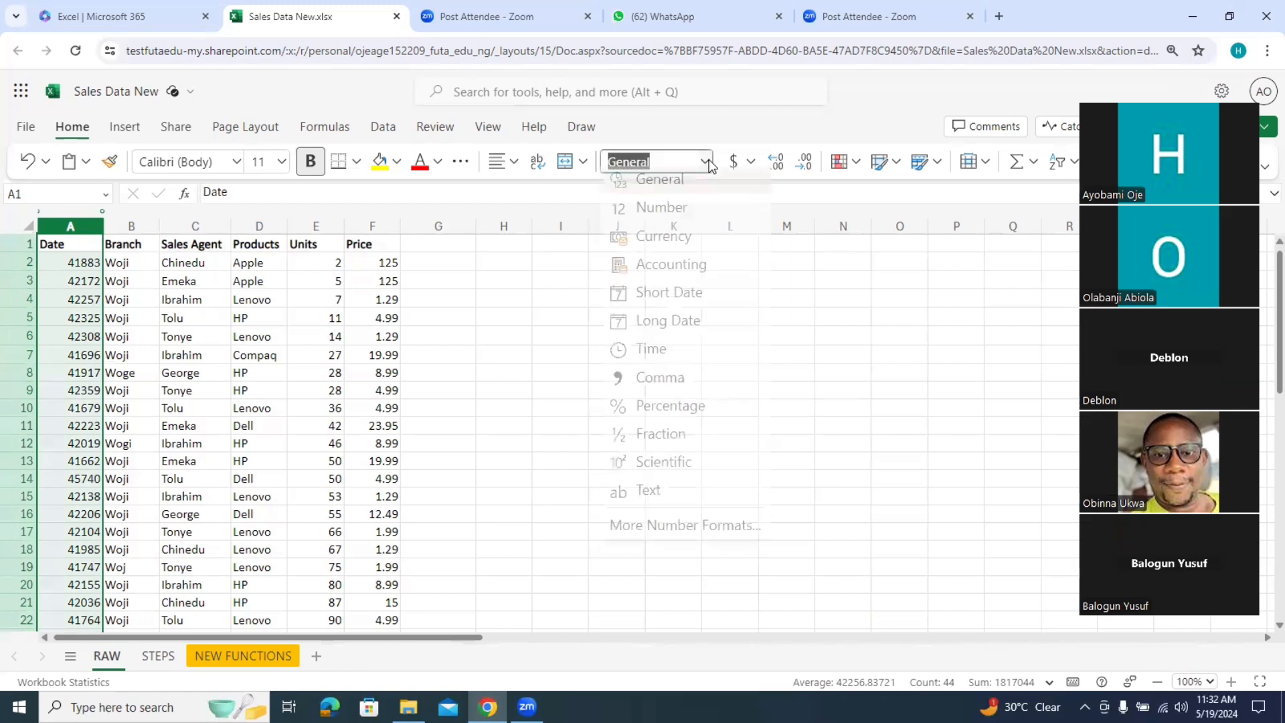
{"action": "left_click", "coordinate": [669, 301]}
{"action": "left_click_drag", "start_coordinate": [103, 225], "coordinate": [118, 222]}
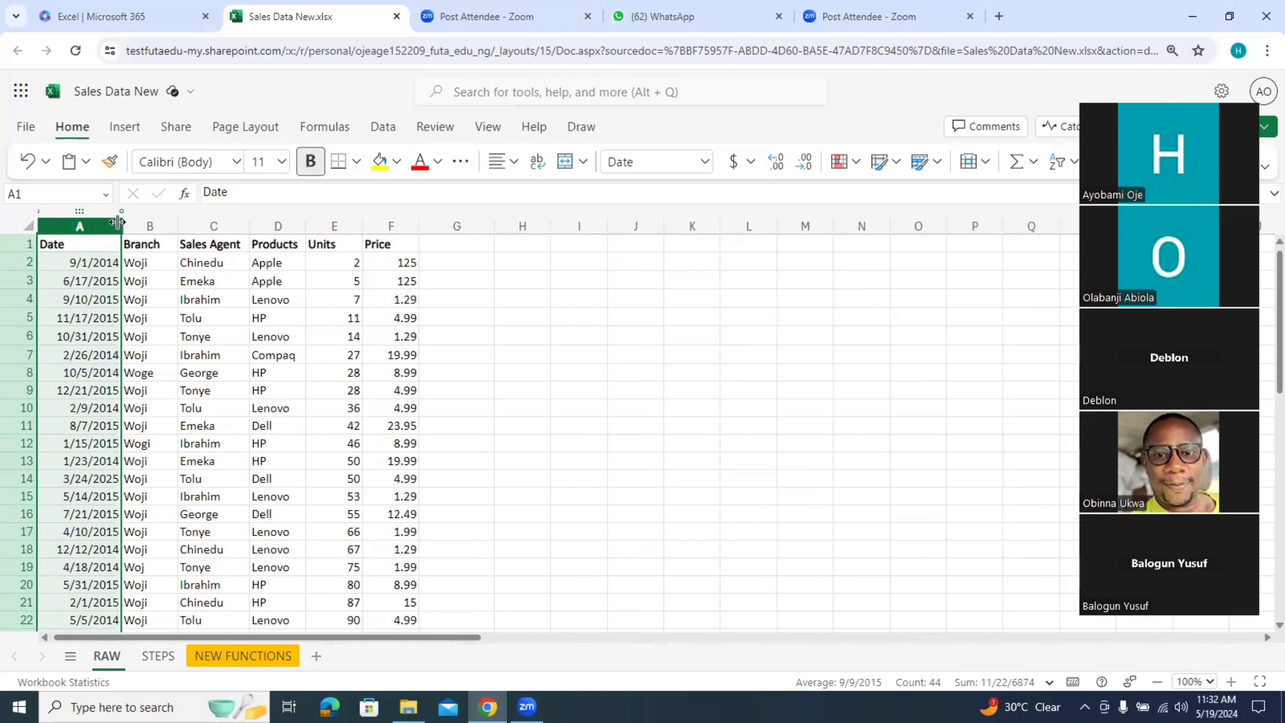
{"action": "left_click", "coordinate": [97, 263]}
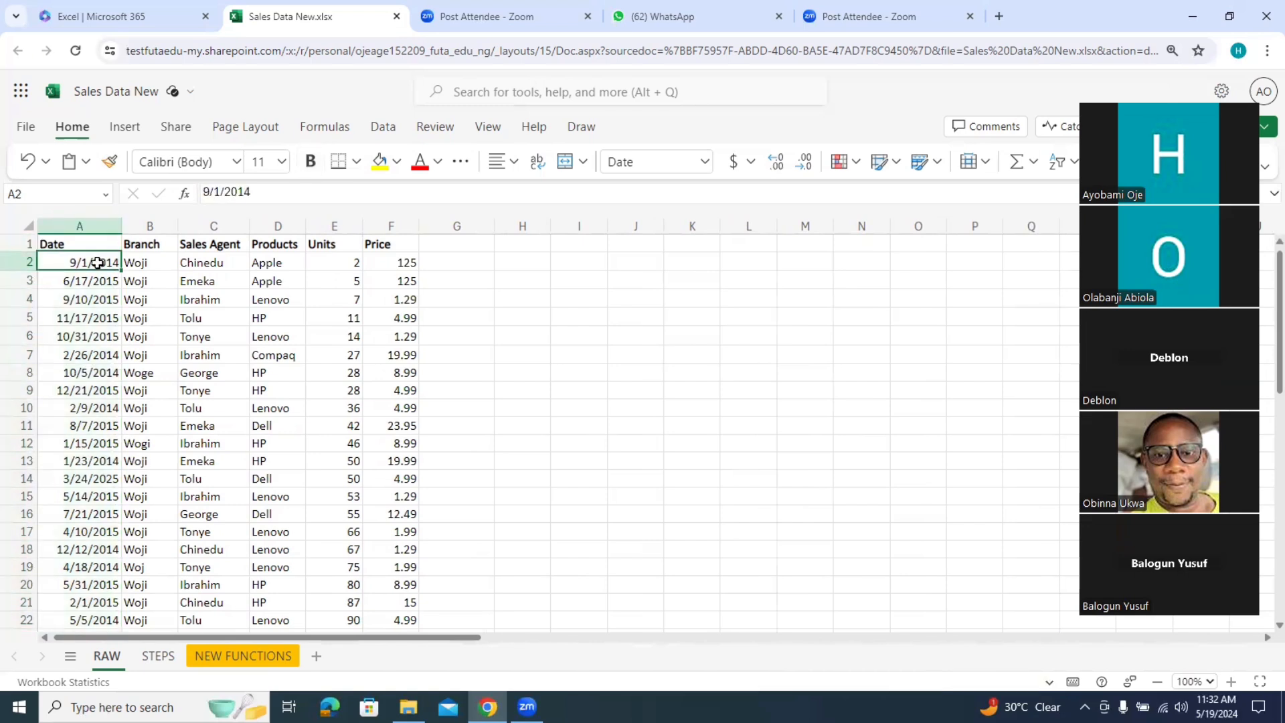
Step: Set the number format of the Branch column to Text
{"action": "left_click", "coordinate": [149, 225]}
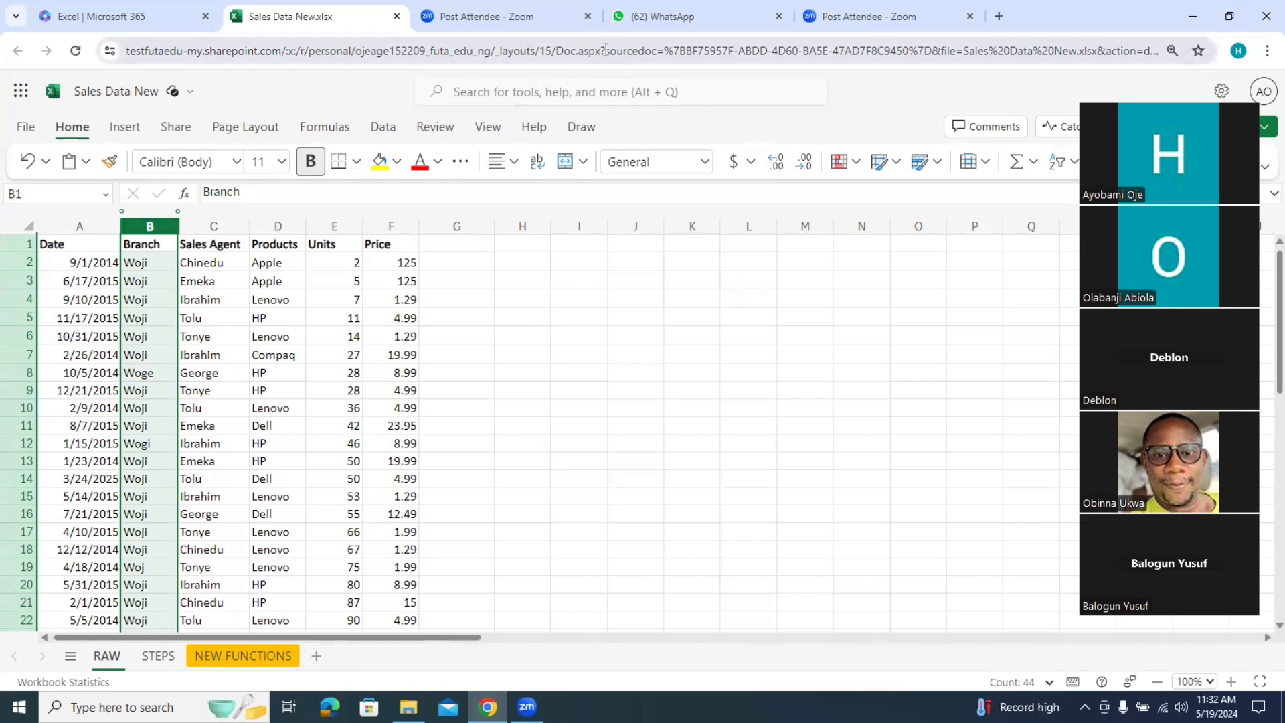
{"action": "left_click", "coordinate": [705, 164]}
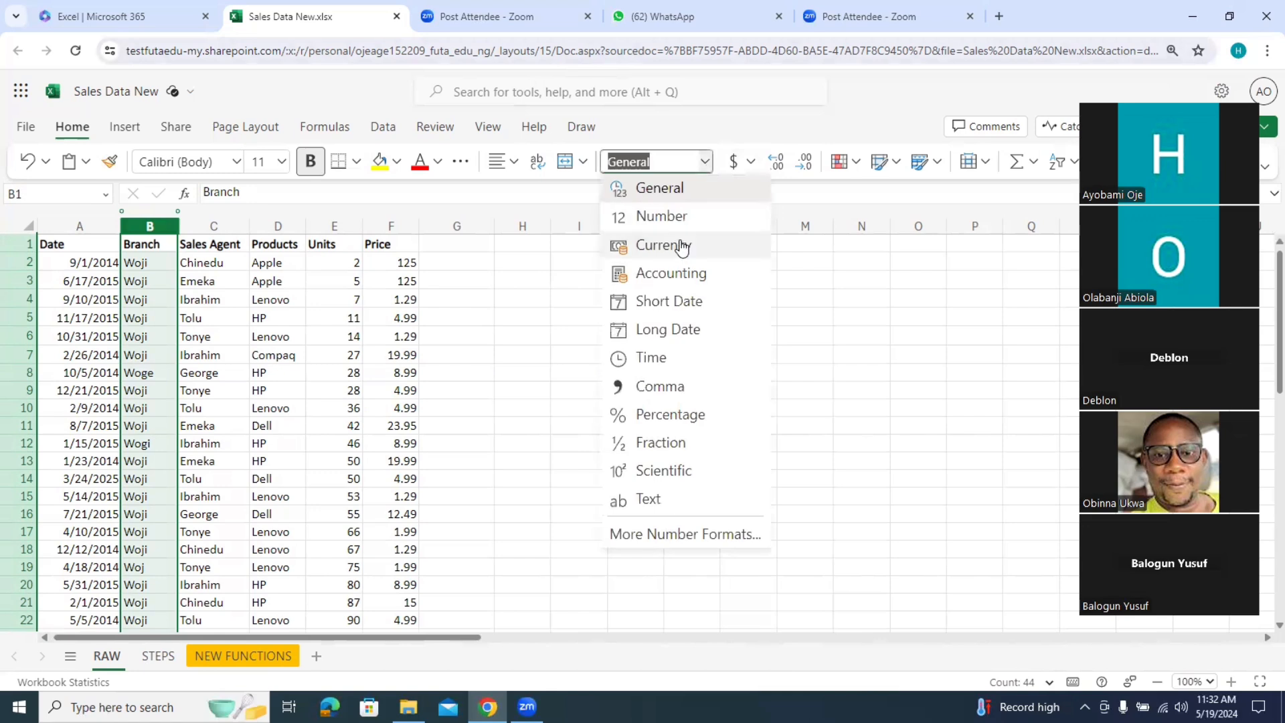
{"action": "left_click", "coordinate": [643, 502]}
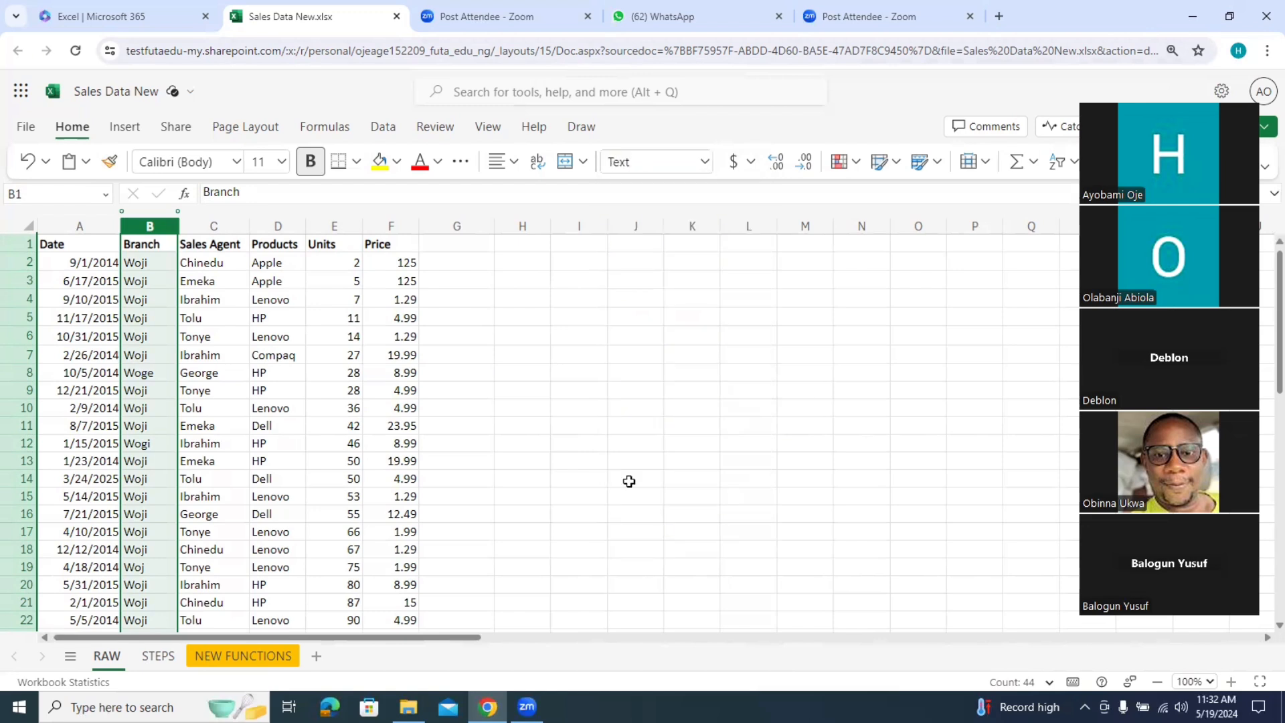
Step: Set the number format of the Sales Agent column to Text
{"action": "left_click", "coordinate": [223, 228]}
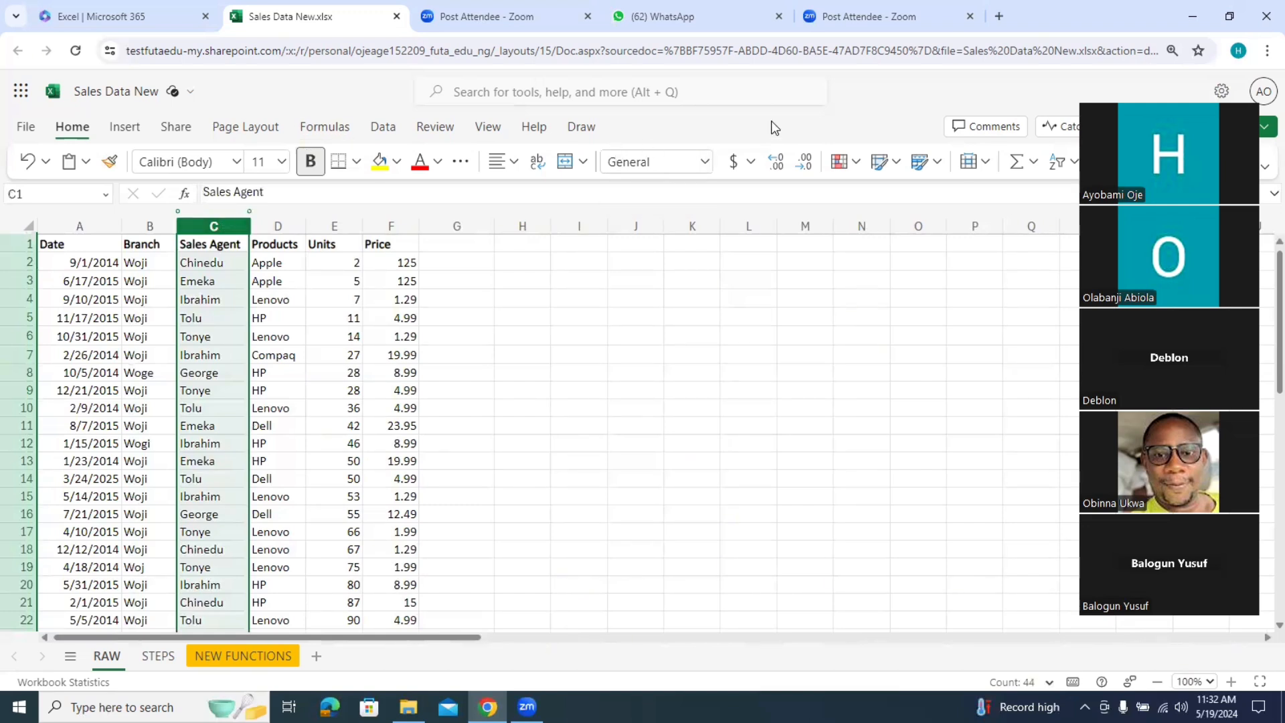
{"action": "left_click", "coordinate": [1264, 112]}
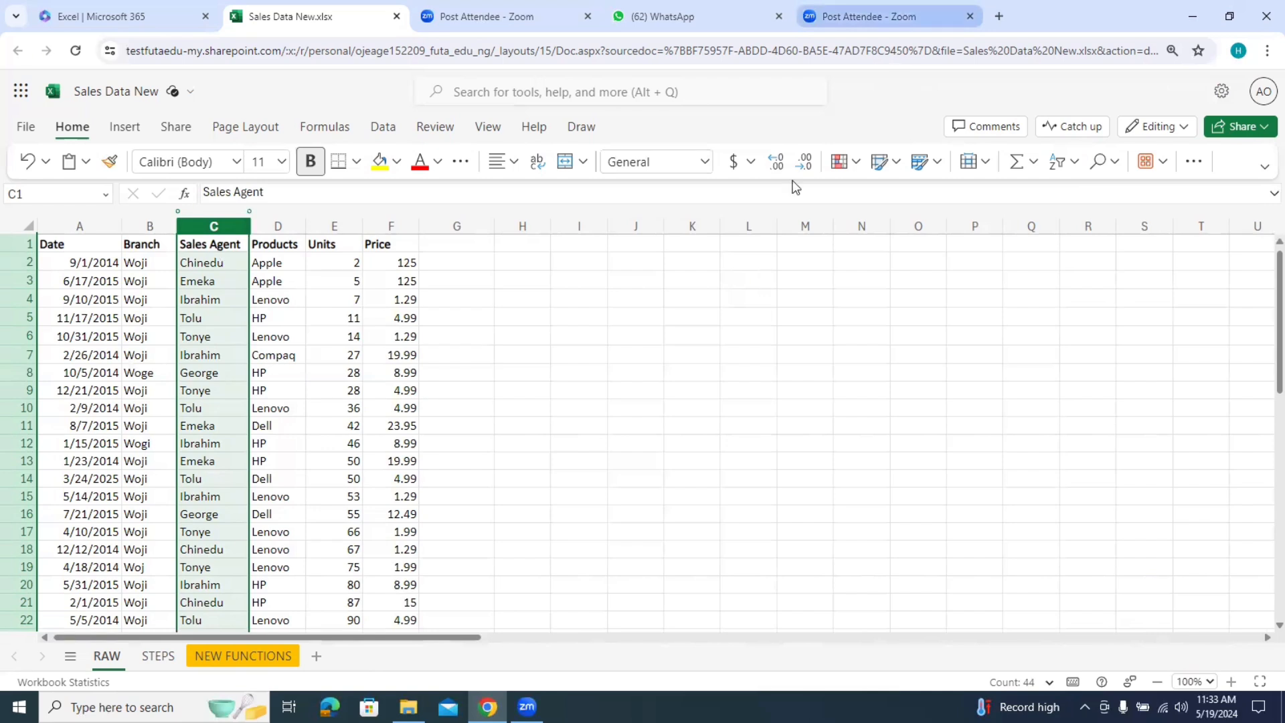
{"action": "left_click", "coordinate": [705, 161]}
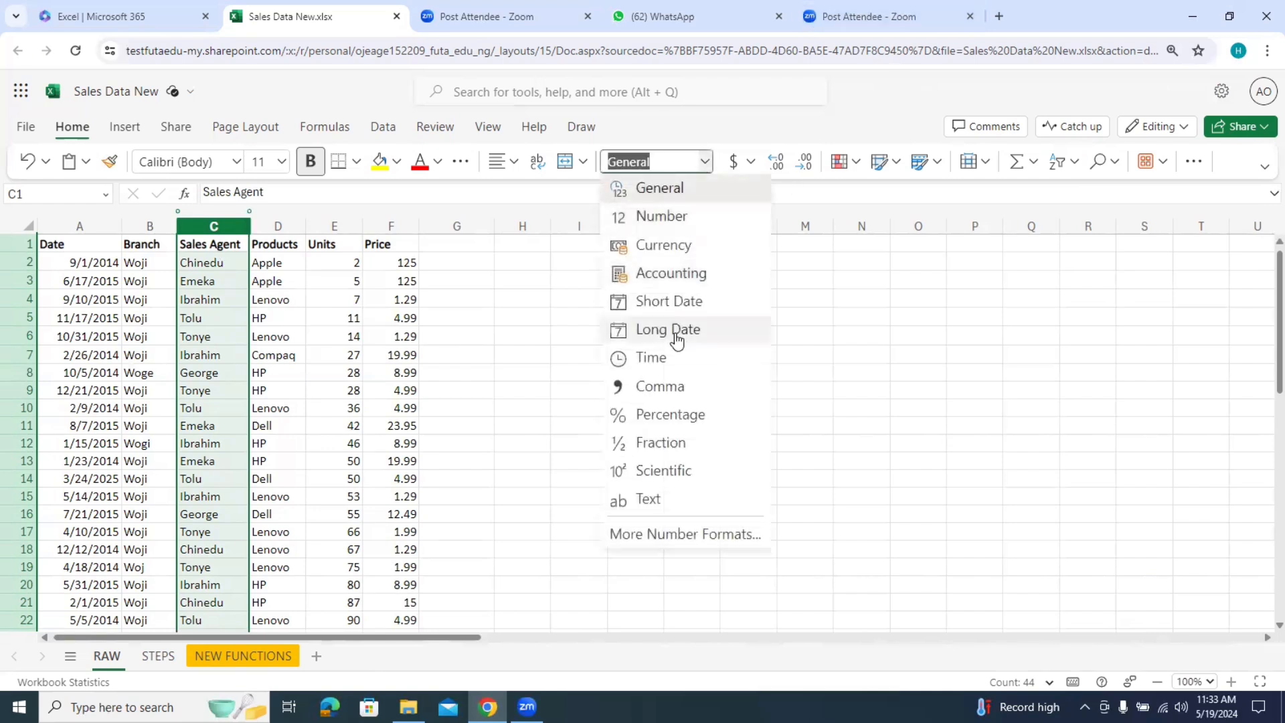
{"action": "left_click", "coordinate": [651, 500]}
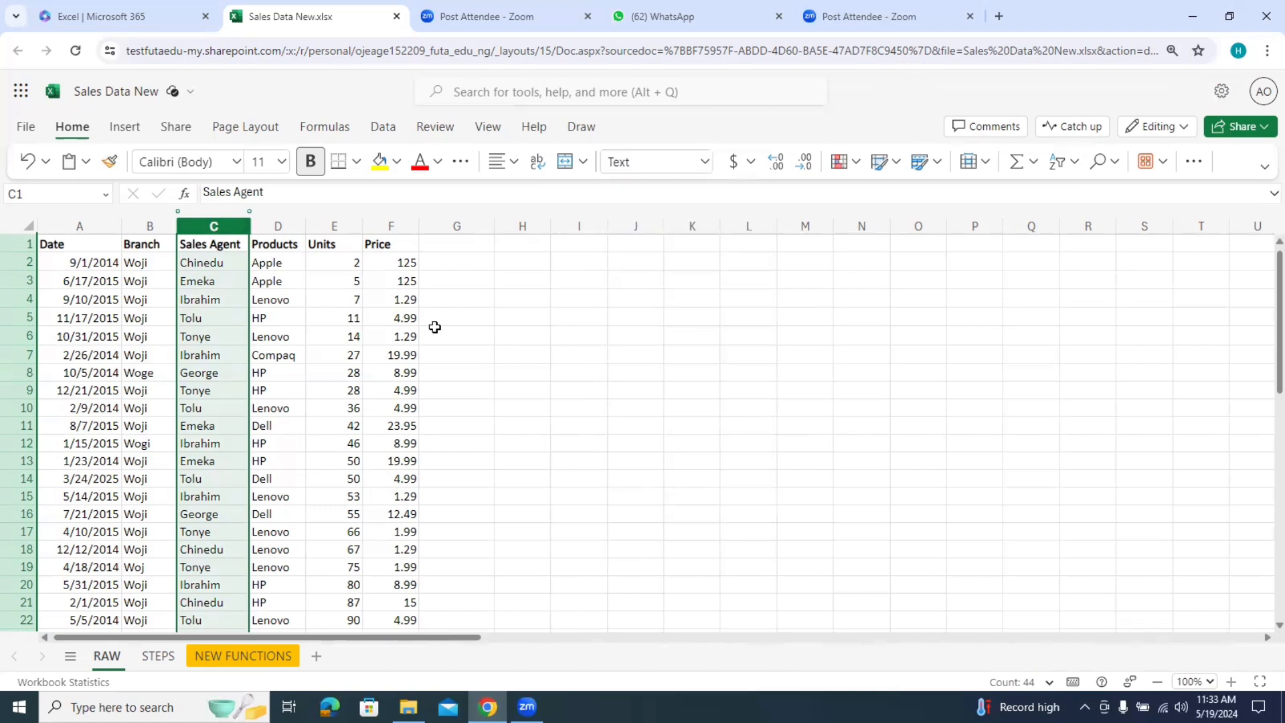
Step: Set the number format of the Products column to Text
{"action": "left_click", "coordinate": [276, 226]}
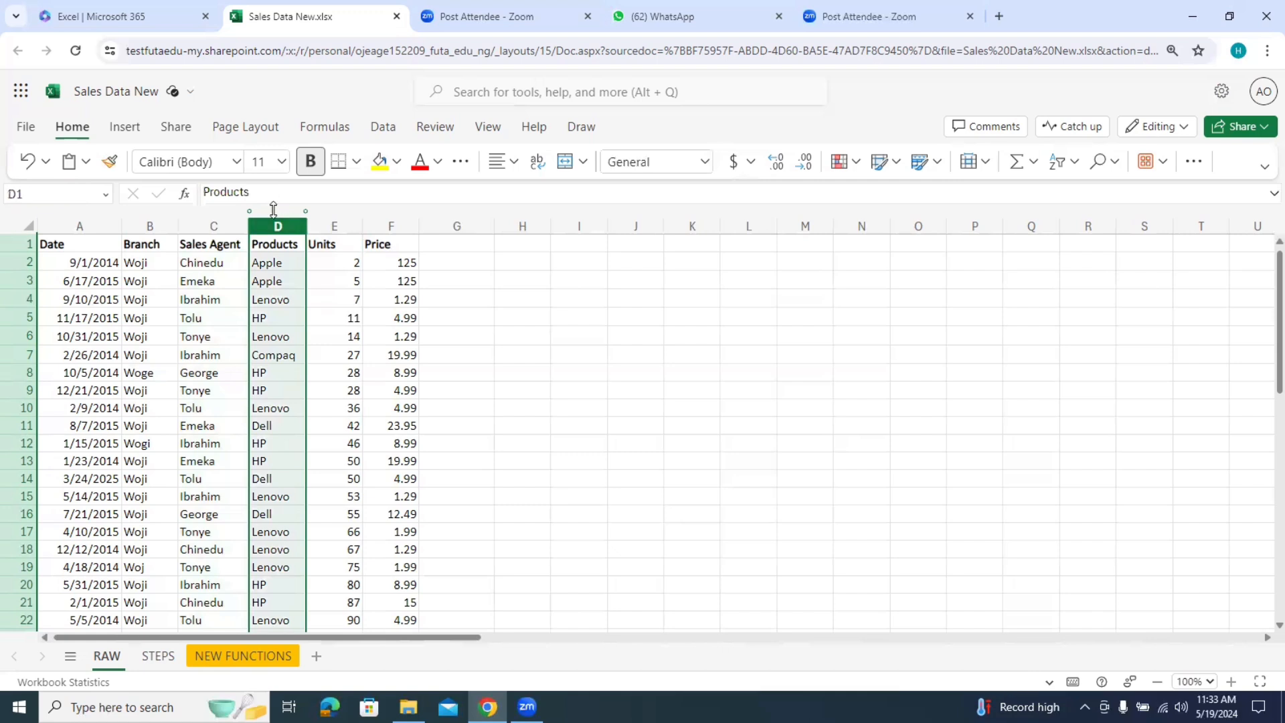
{"action": "left_click", "coordinate": [705, 161]}
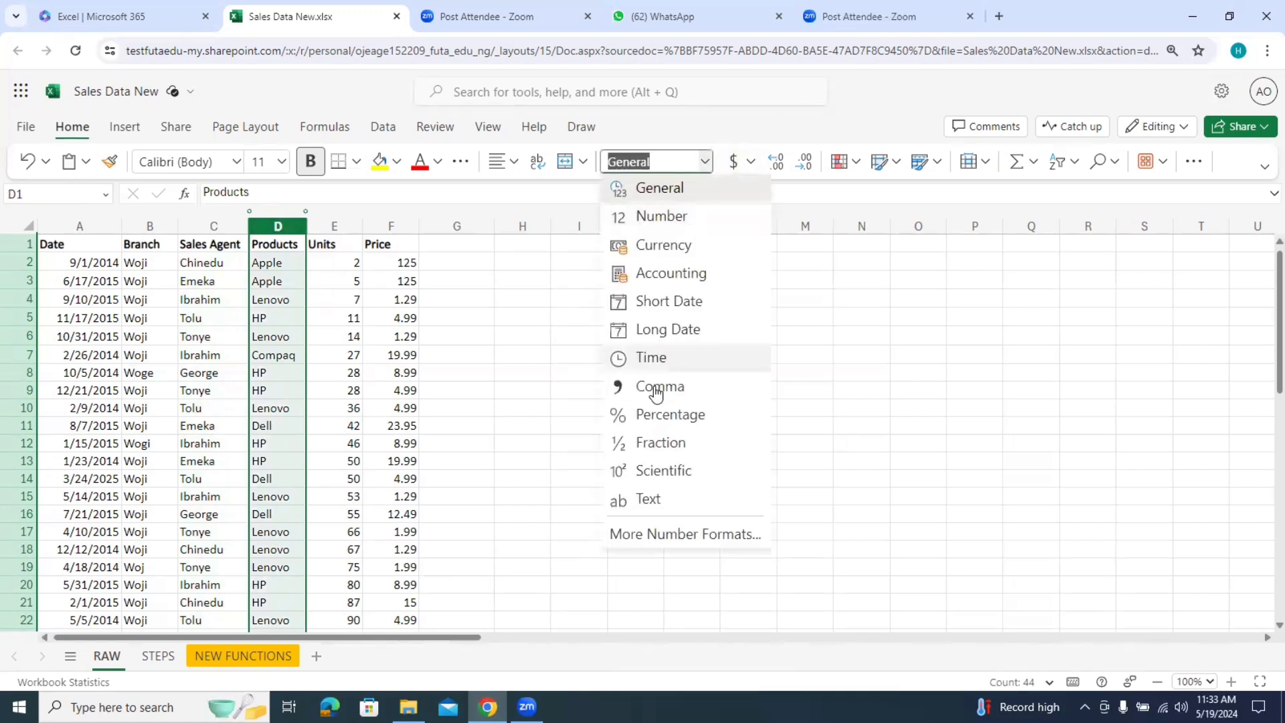
{"action": "left_click", "coordinate": [648, 500]}
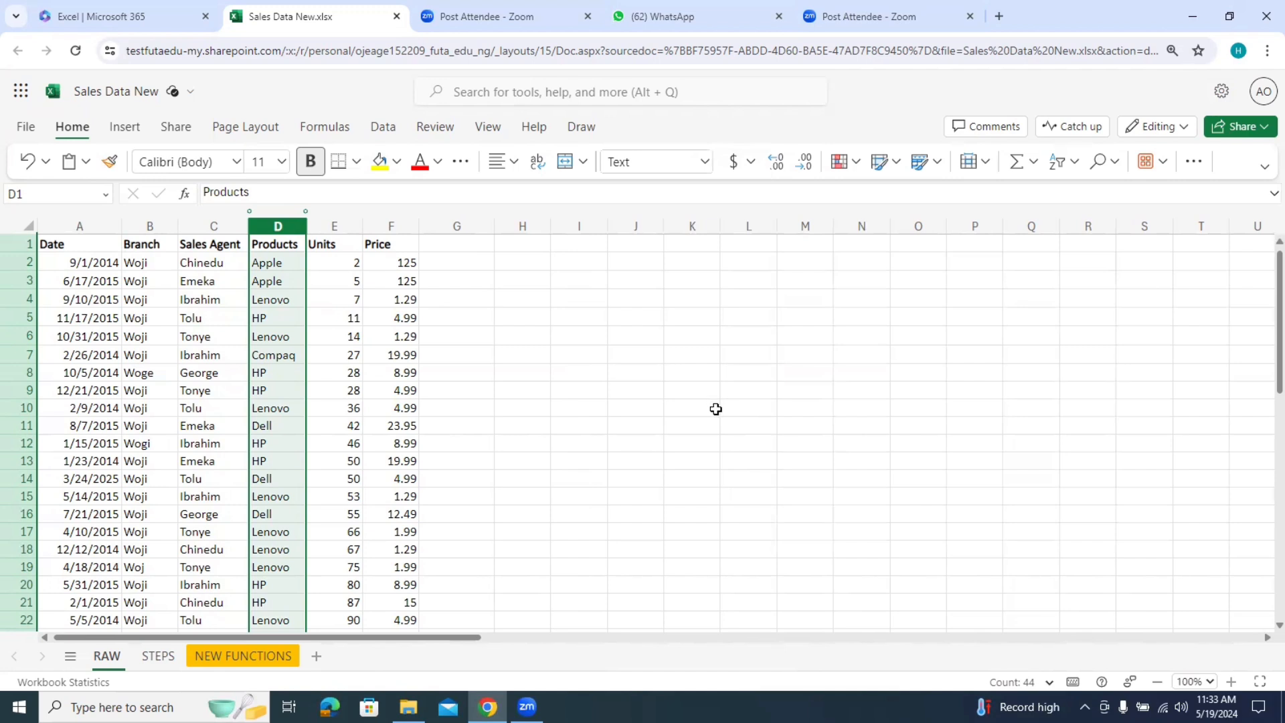
Step: Format the Units column as Number with no decimal places
{"action": "left_click", "coordinate": [334, 225]}
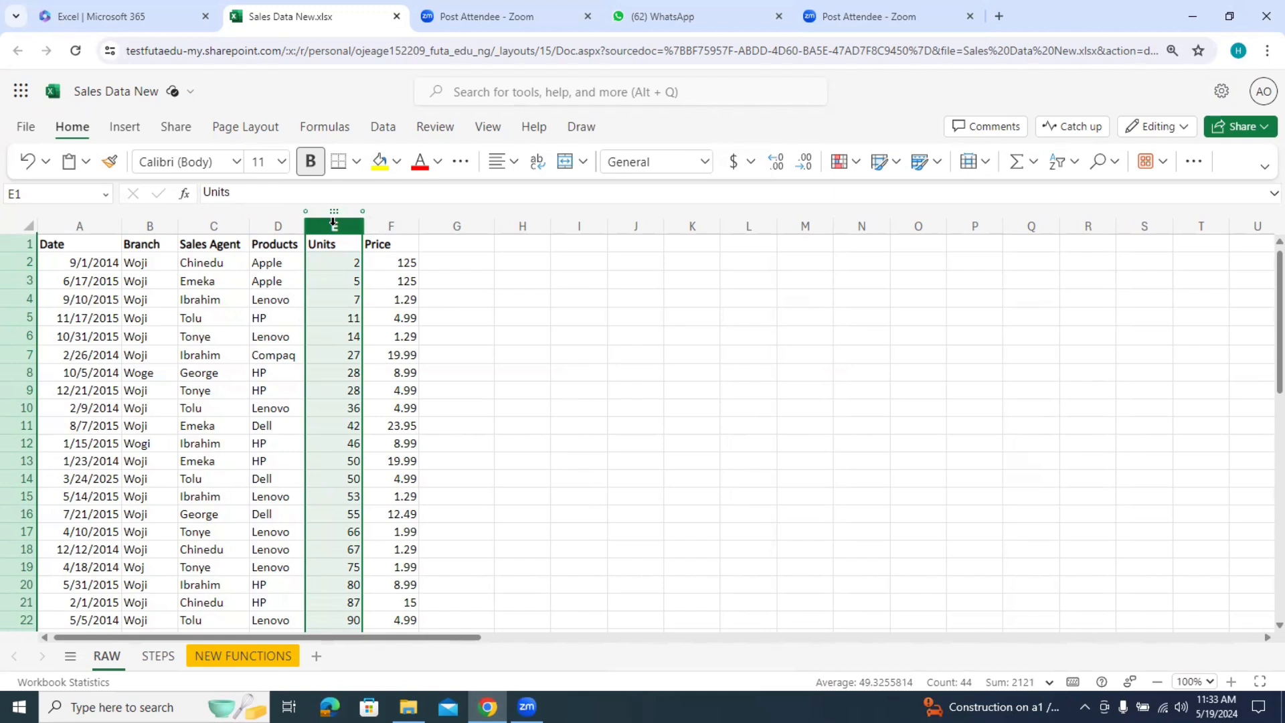
{"action": "left_click", "coordinate": [702, 166]}
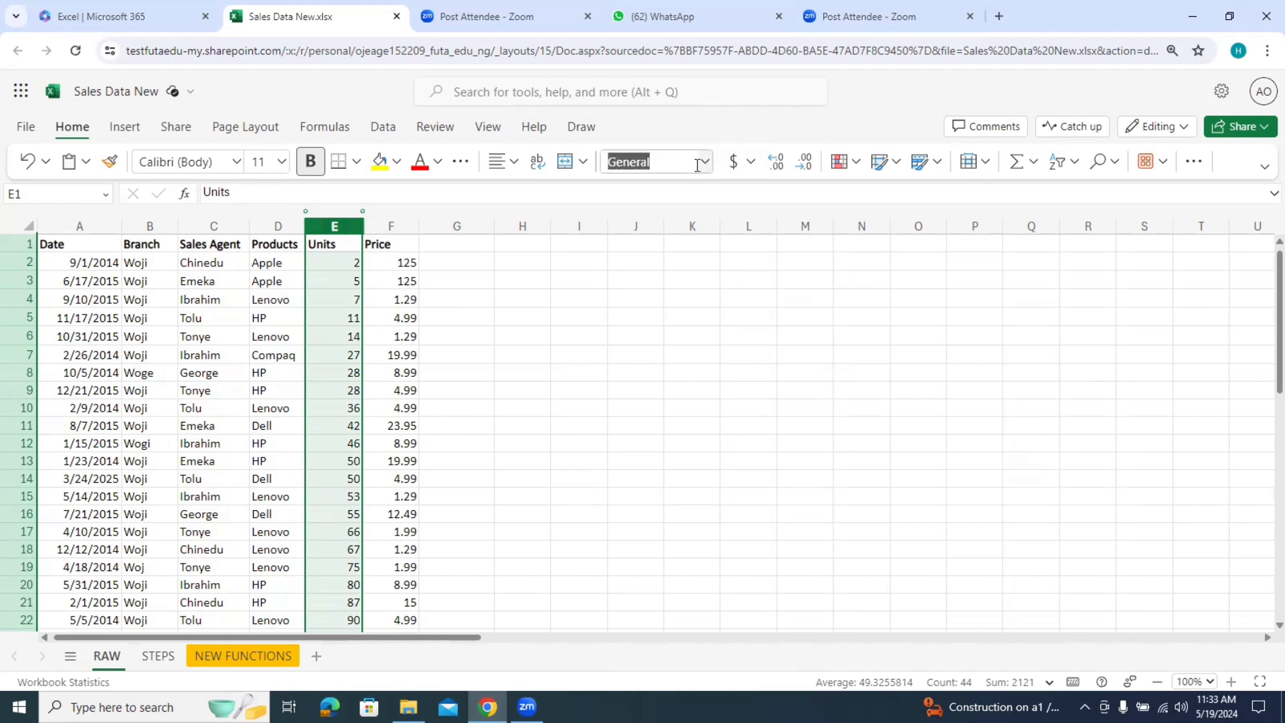
{"action": "left_click", "coordinate": [704, 164]}
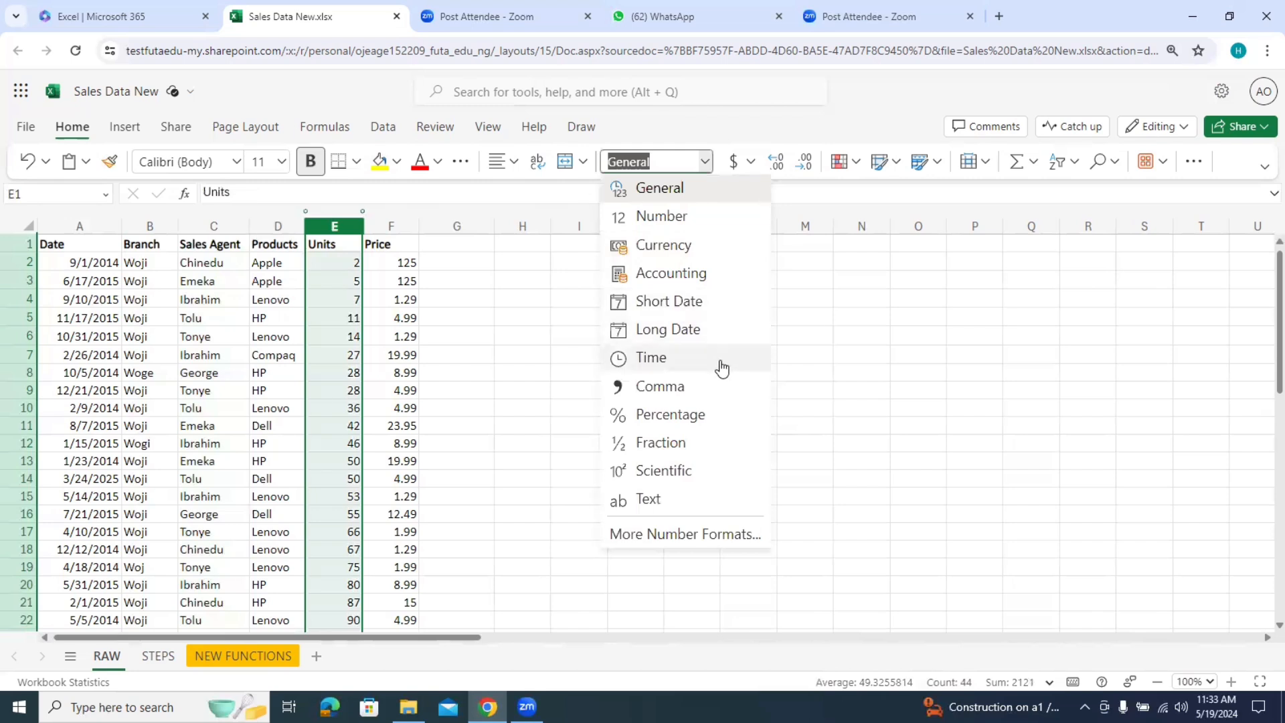
{"action": "left_click", "coordinate": [700, 221]}
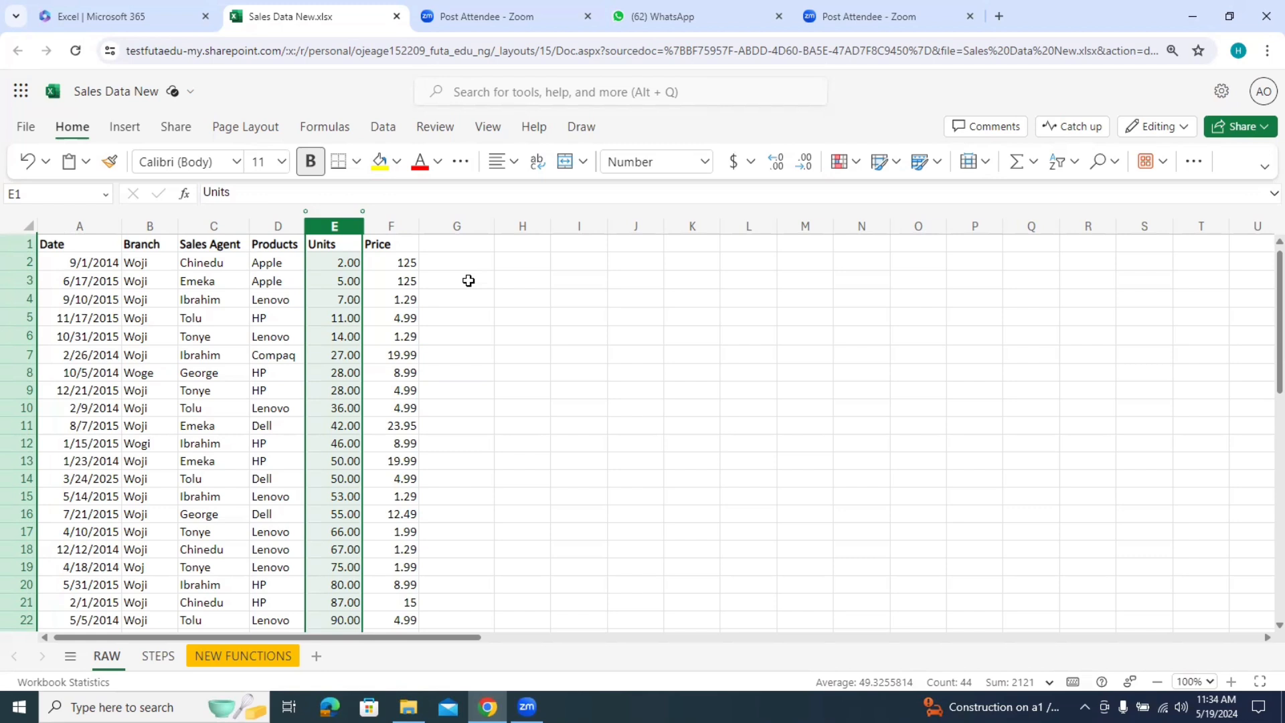
{"action": "left_click", "coordinate": [775, 168]}
{"action": "left_click", "coordinate": [806, 168]}
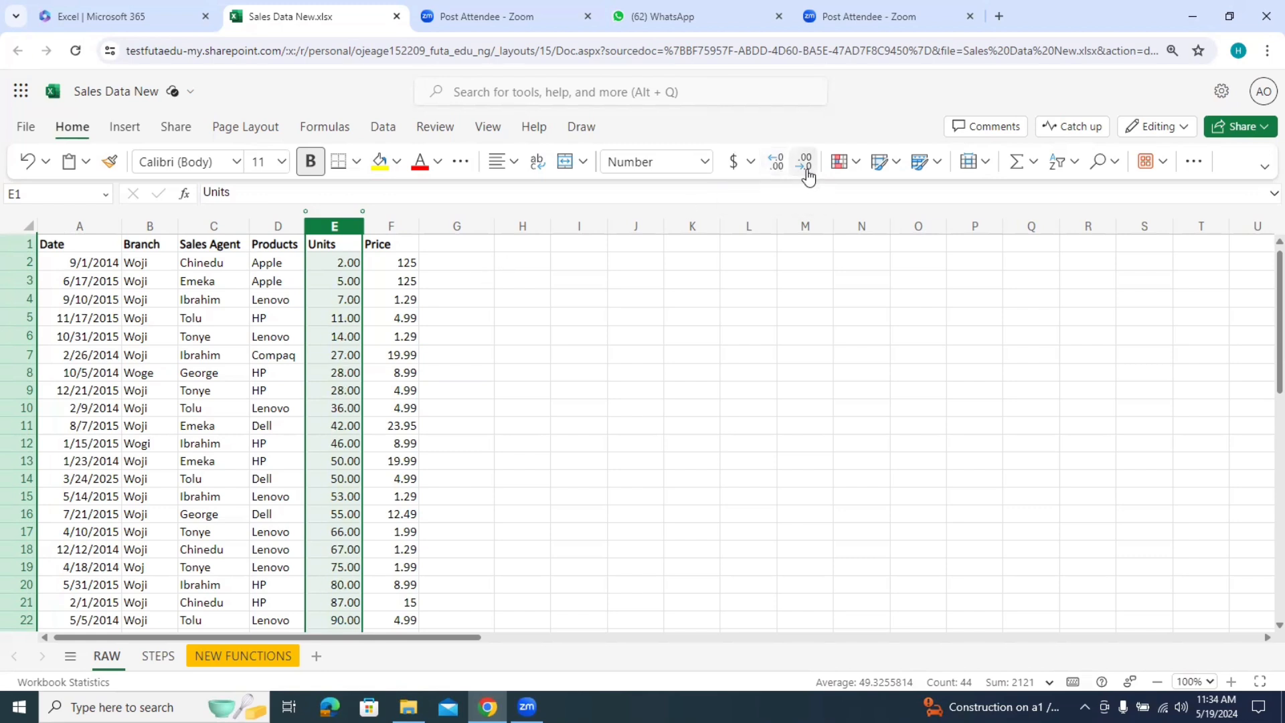
{"action": "left_click", "coordinate": [807, 173]}
{"action": "left_click", "coordinate": [806, 173]}
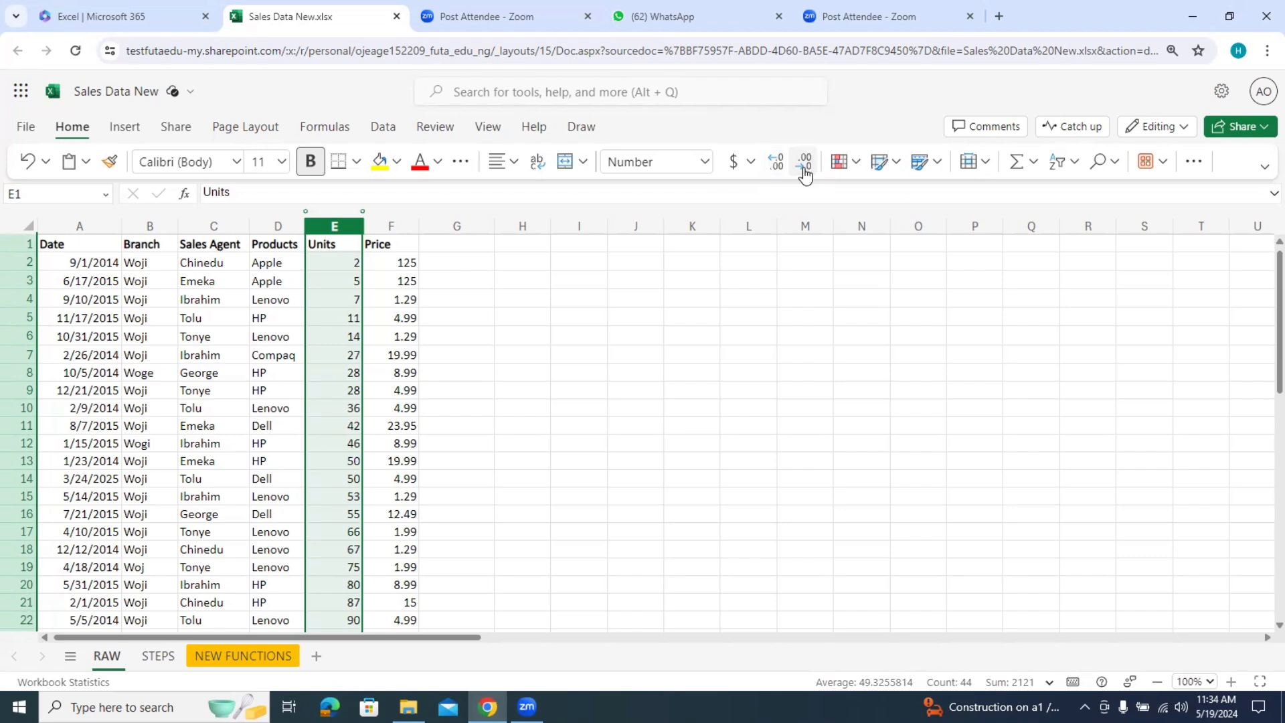
Step: Try showing the Units column with up to three or more decimal places, and reduce it back to whole numbers
{"action": "left_click", "coordinate": [776, 164]}
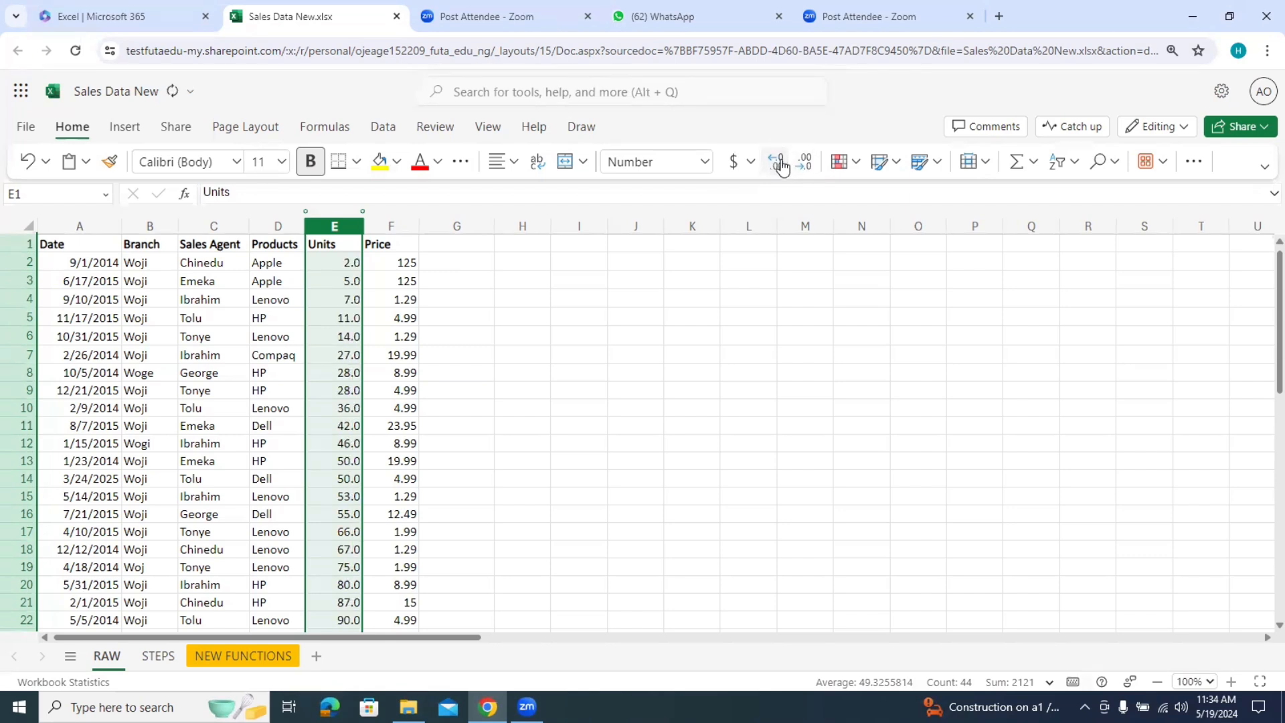
{"action": "left_click", "coordinate": [776, 164]}
{"action": "left_click", "coordinate": [800, 165]}
{"action": "left_click", "coordinate": [776, 164]}
{"action": "left_click", "coordinate": [776, 164]}
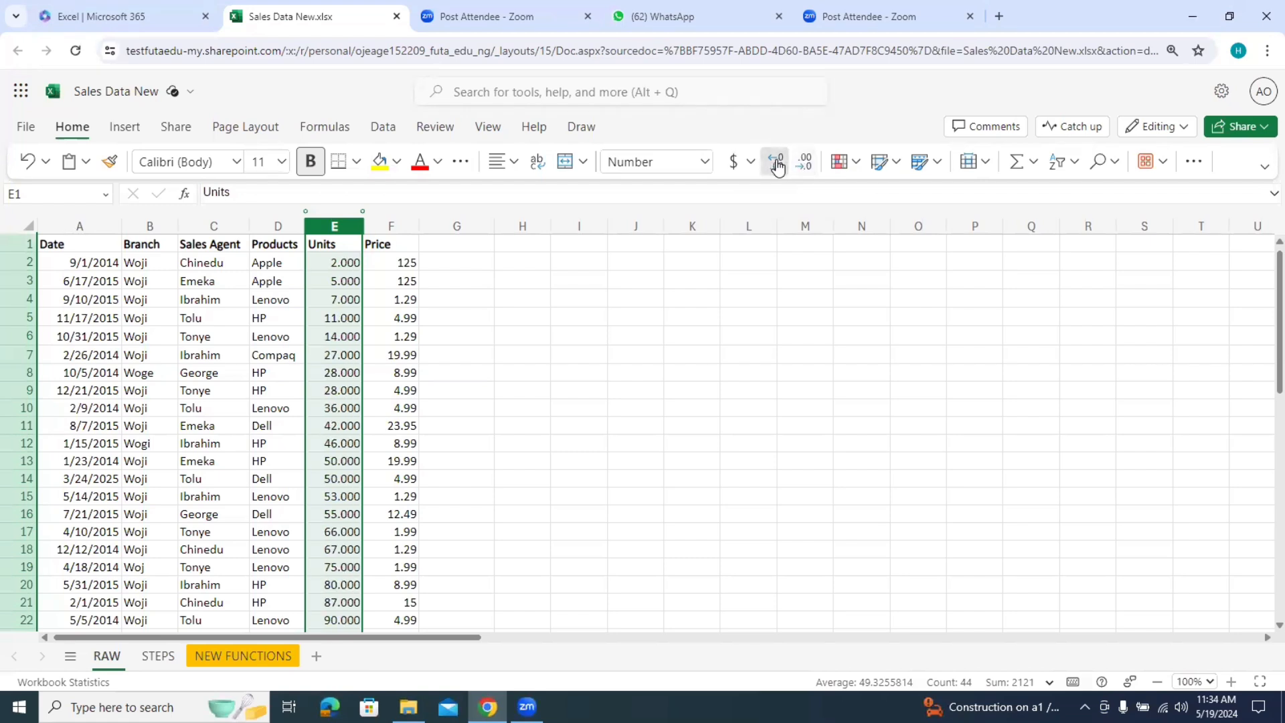
{"action": "left_click", "coordinate": [776, 164]}
{"action": "left_click", "coordinate": [803, 165]}
{"action": "left_click", "coordinate": [804, 166]}
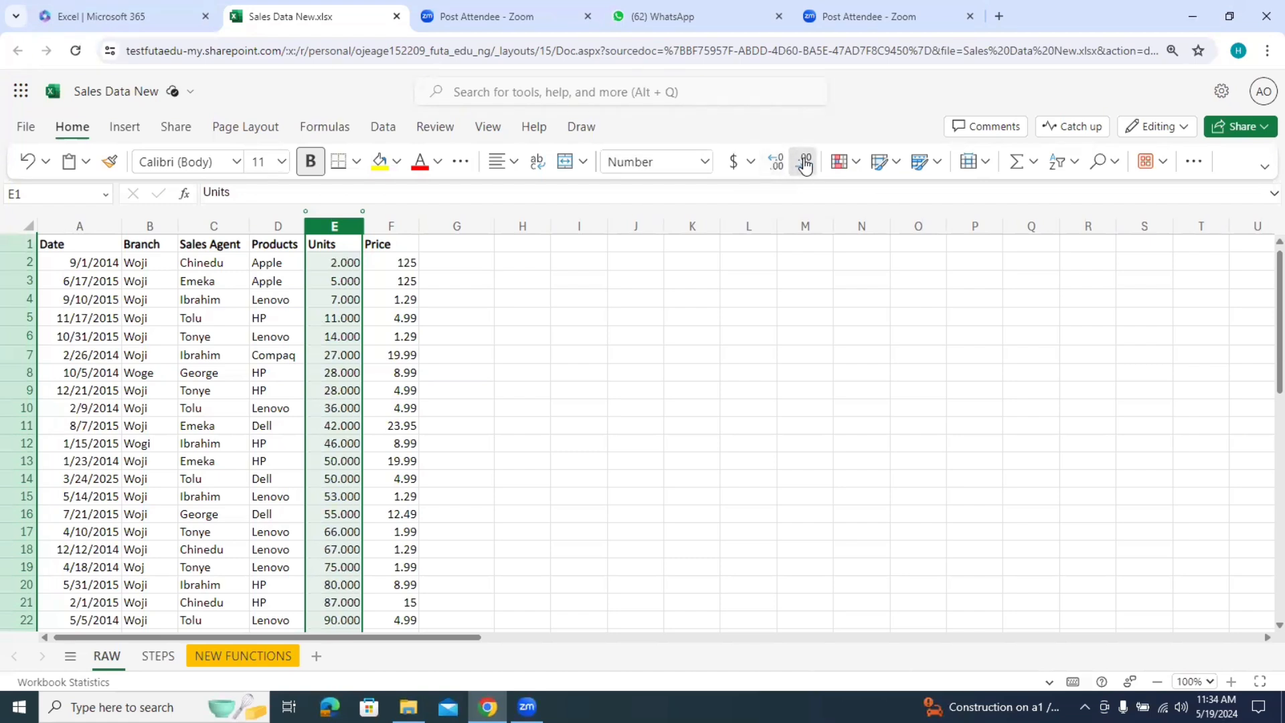
{"action": "left_click", "coordinate": [805, 166]}
{"action": "left_click", "coordinate": [805, 166]}
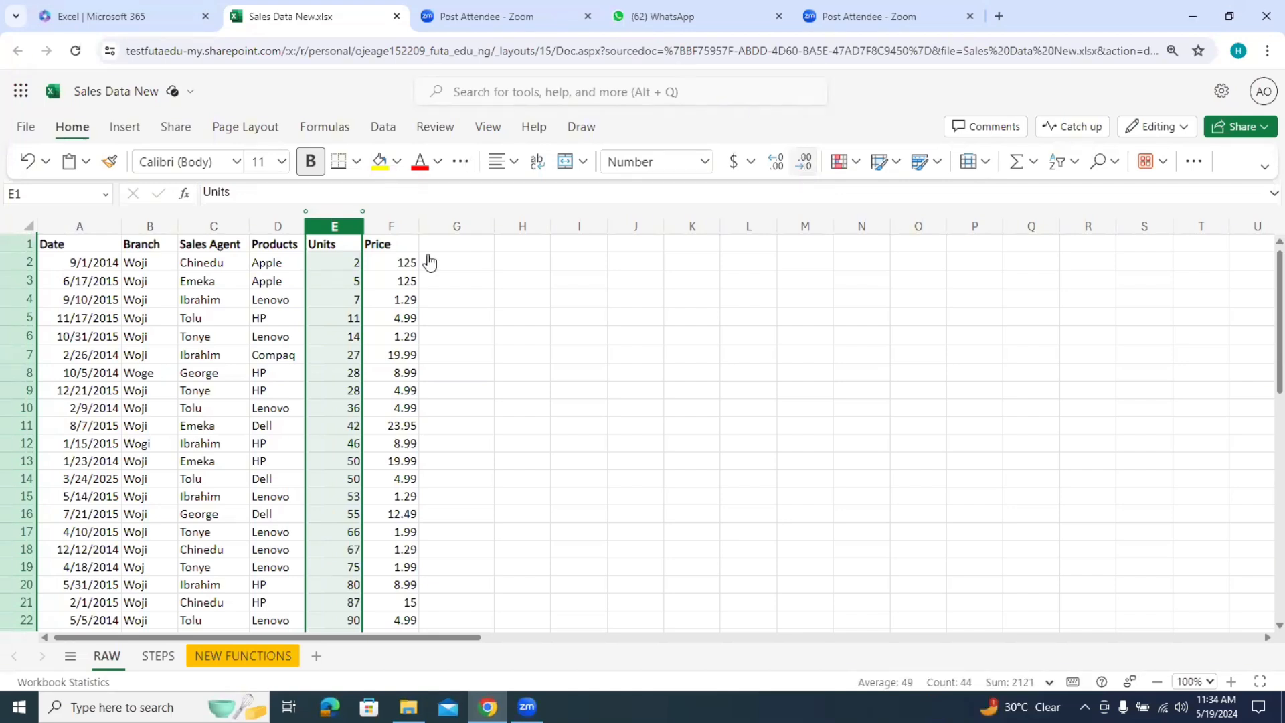
Step: Set the number format of the Price column to Currency
{"action": "left_click", "coordinate": [385, 225]}
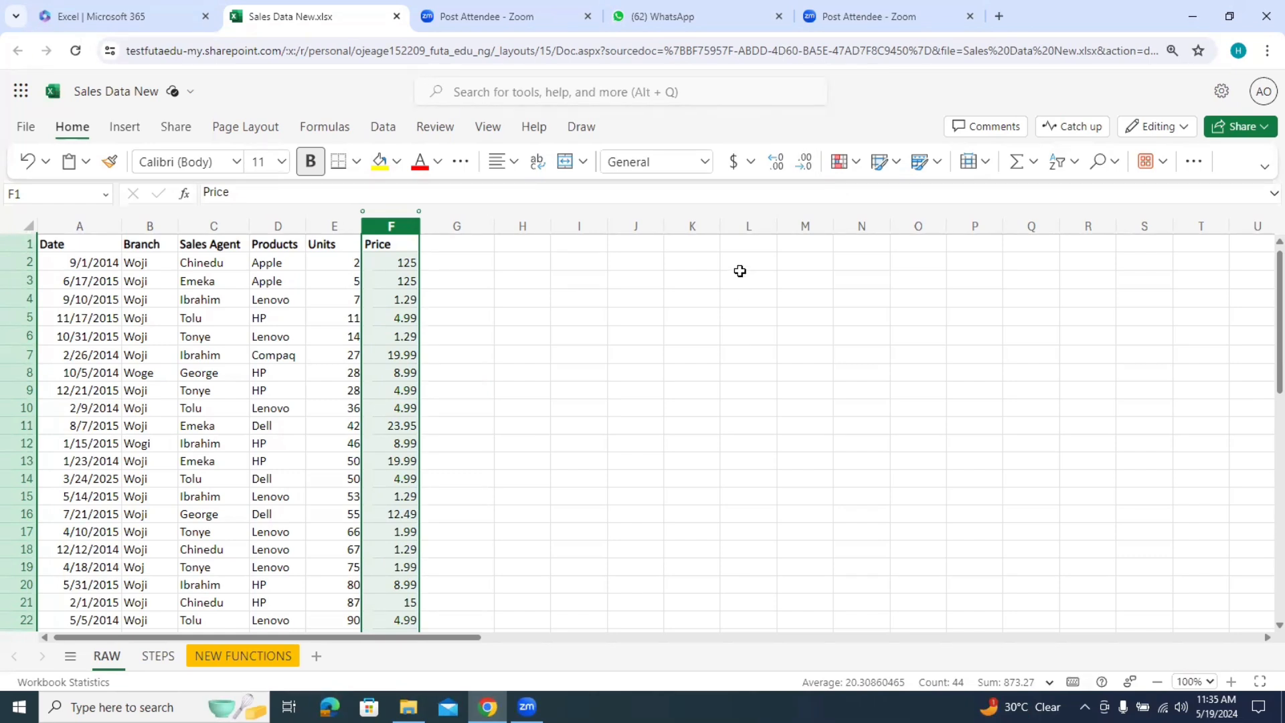
{"action": "left_click", "coordinate": [706, 164]}
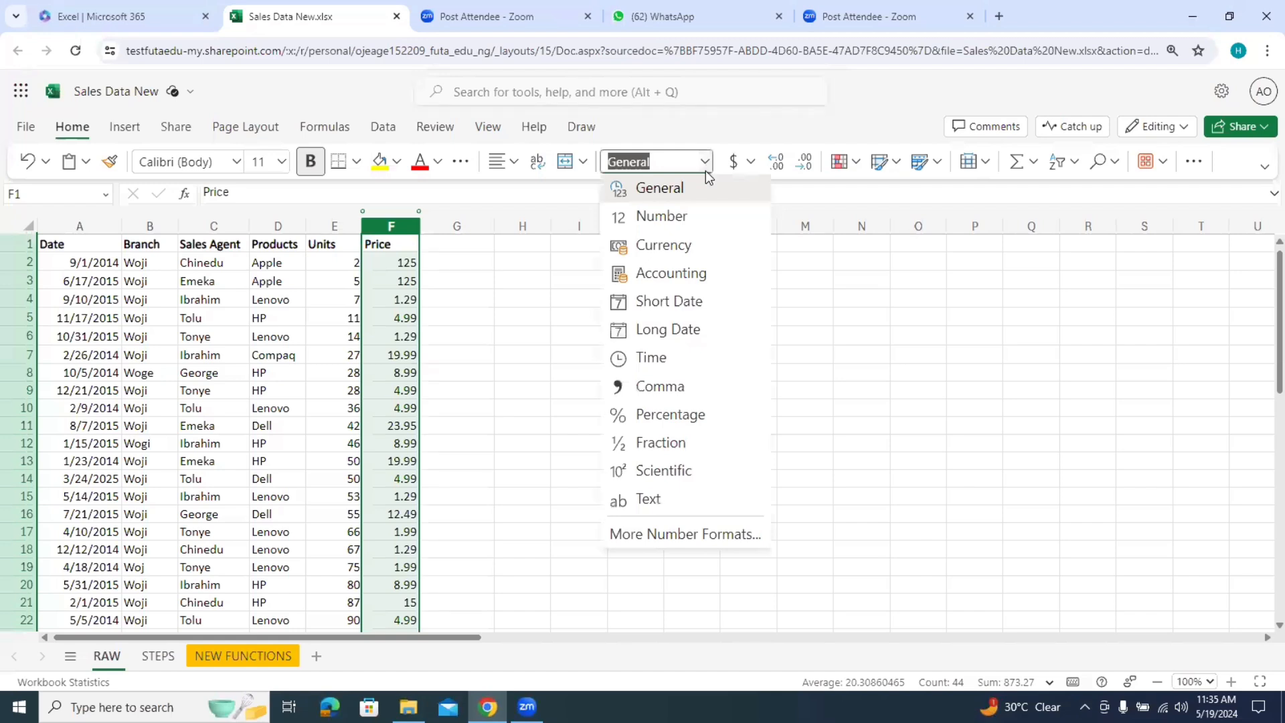
{"action": "left_click", "coordinate": [662, 245]}
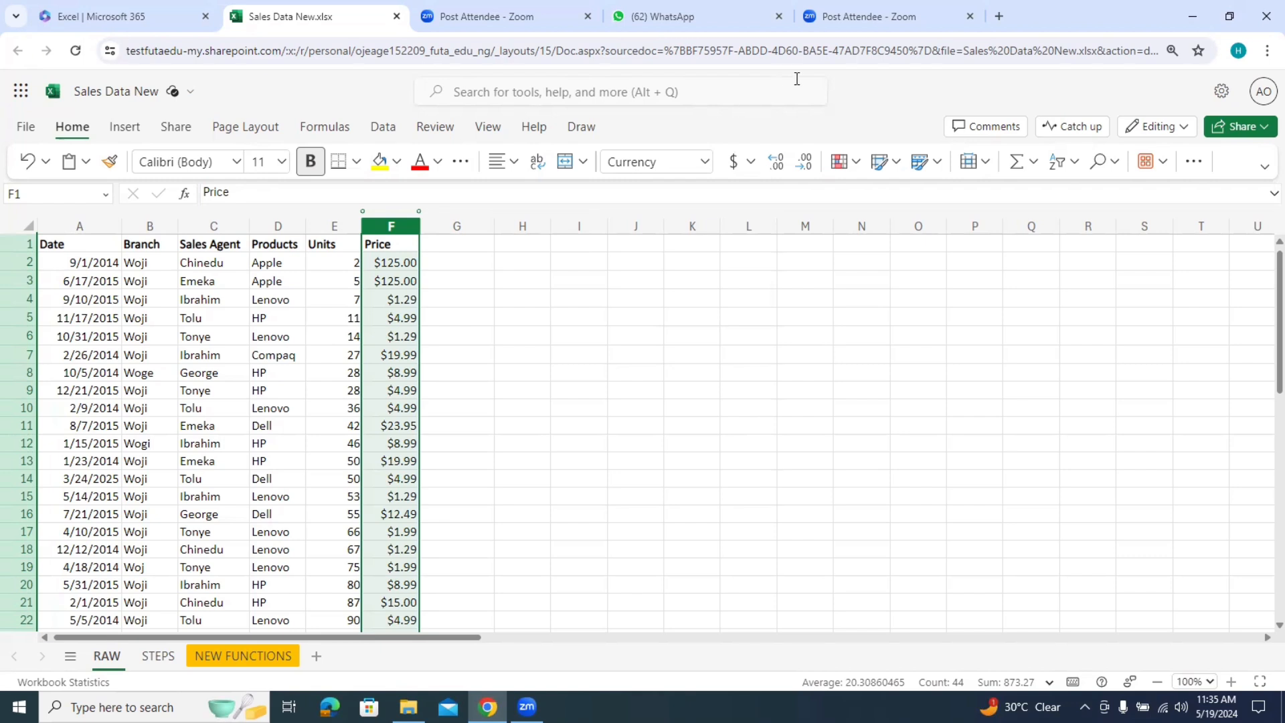
Step: Browse the currency symbols available for the Accounting format as far as the Nigerian naira entries, leaving the Price format as is
{"action": "left_click", "coordinate": [751, 167]}
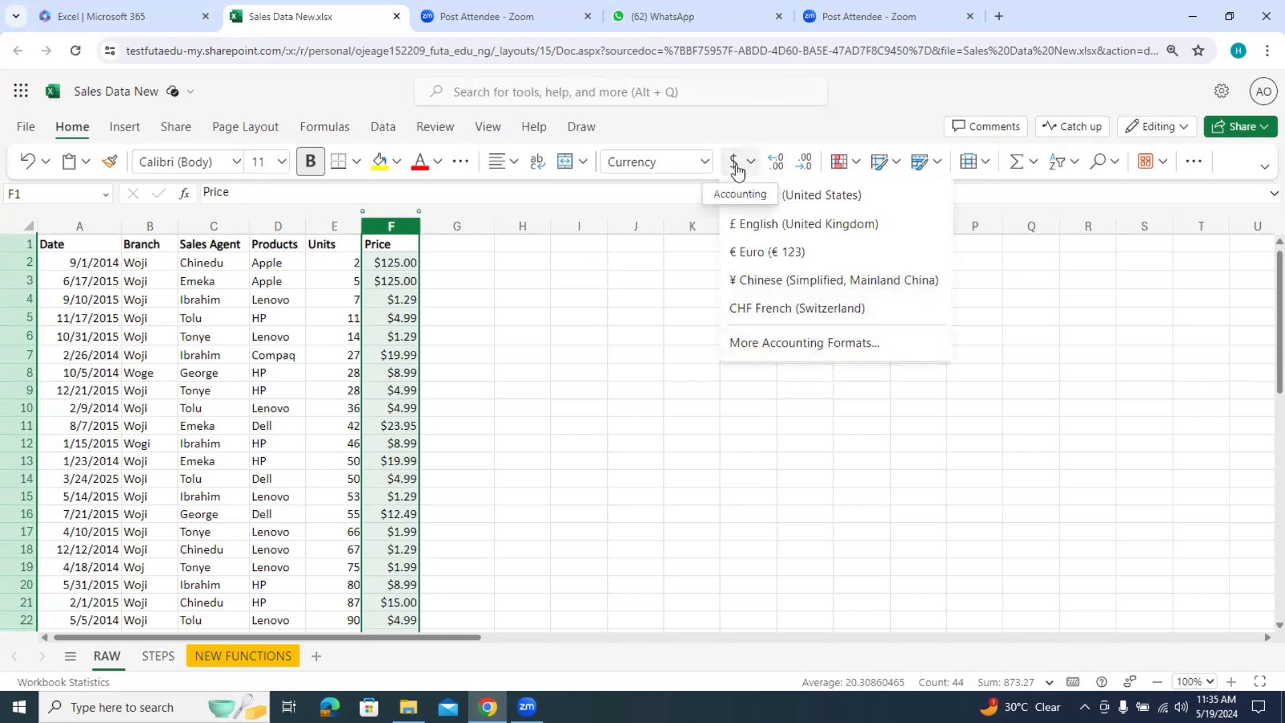
{"action": "left_click", "coordinate": [803, 343]}
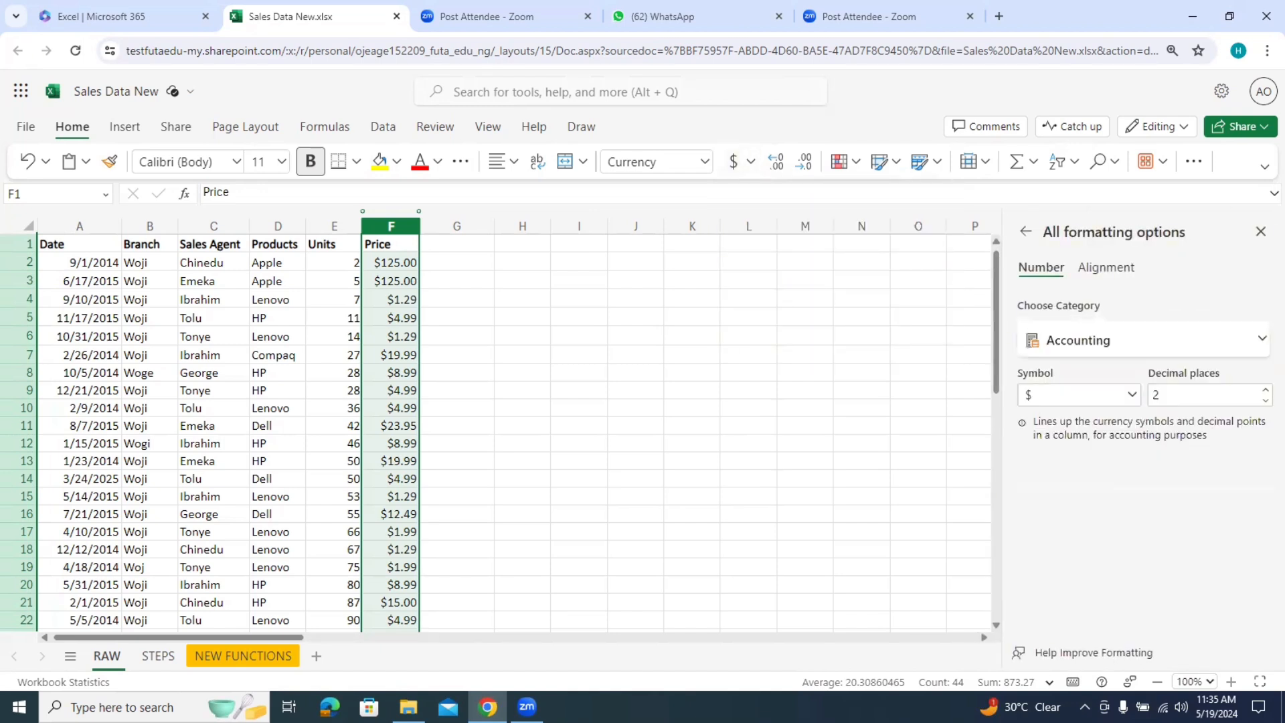
{"action": "left_click", "coordinate": [1133, 396]}
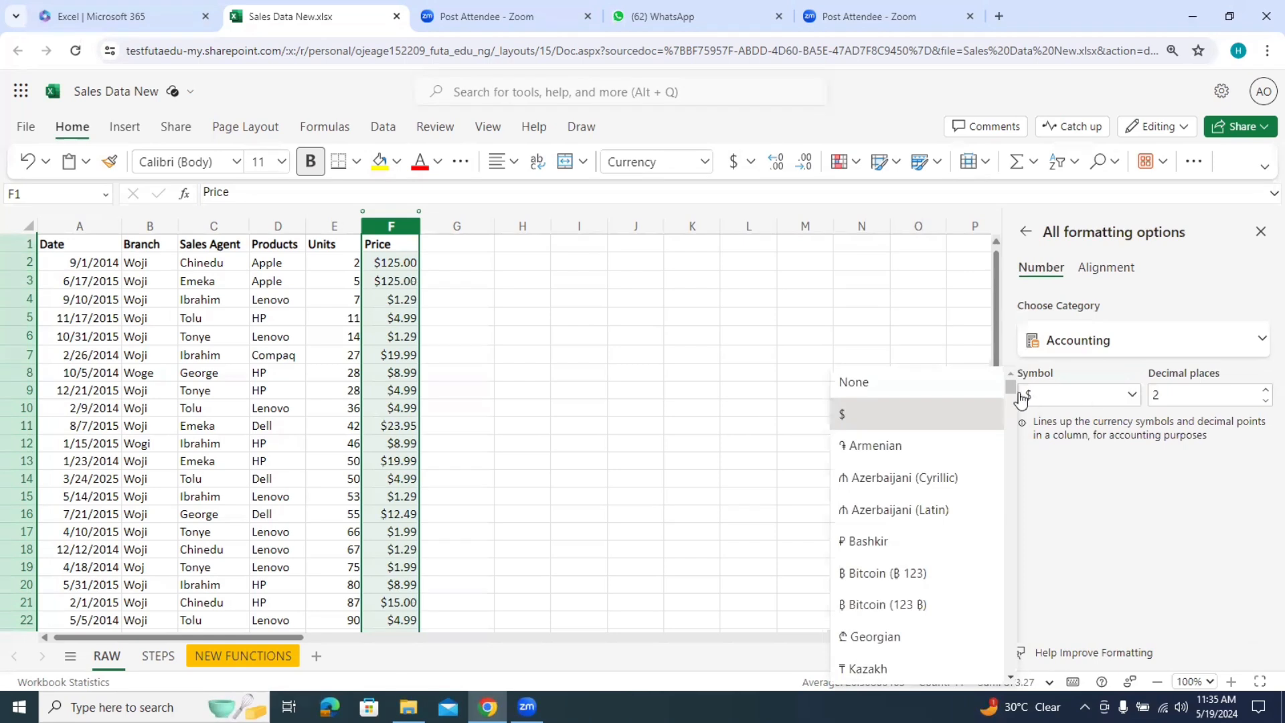
{"action": "left_click_drag", "start_coordinate": [1015, 388], "coordinate": [1005, 415]}
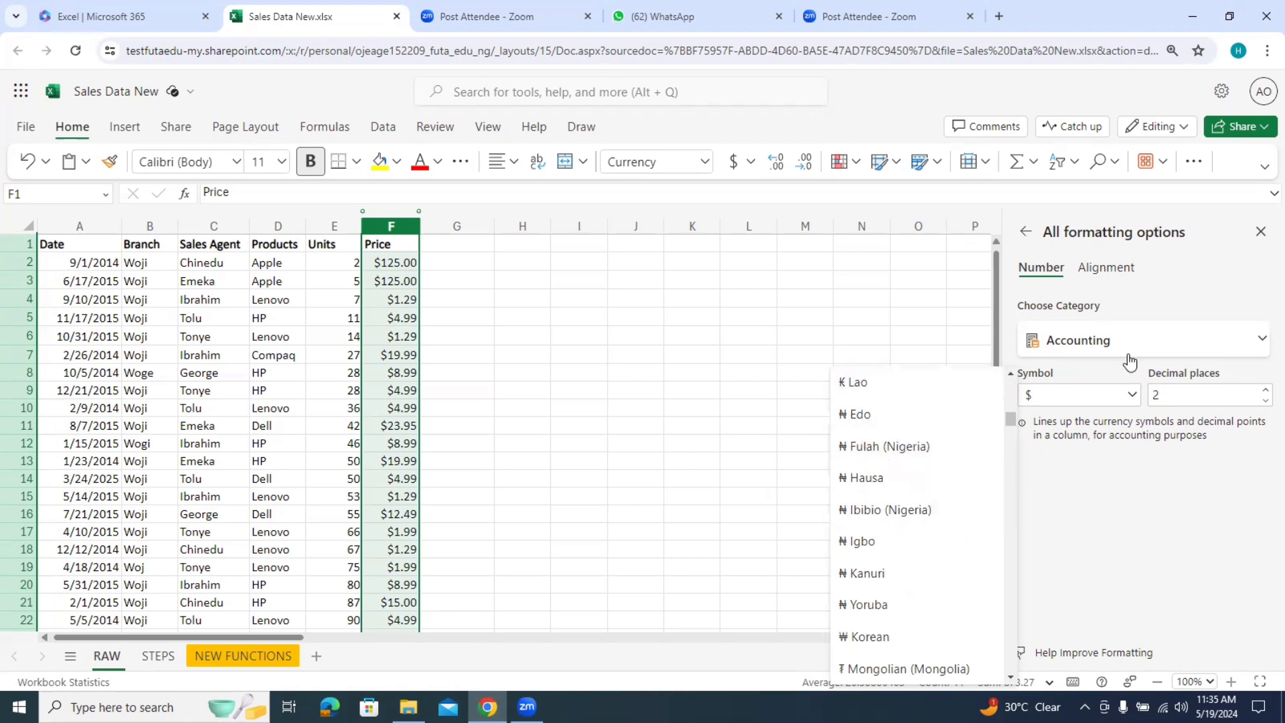
{"action": "left_click", "coordinate": [1260, 232]}
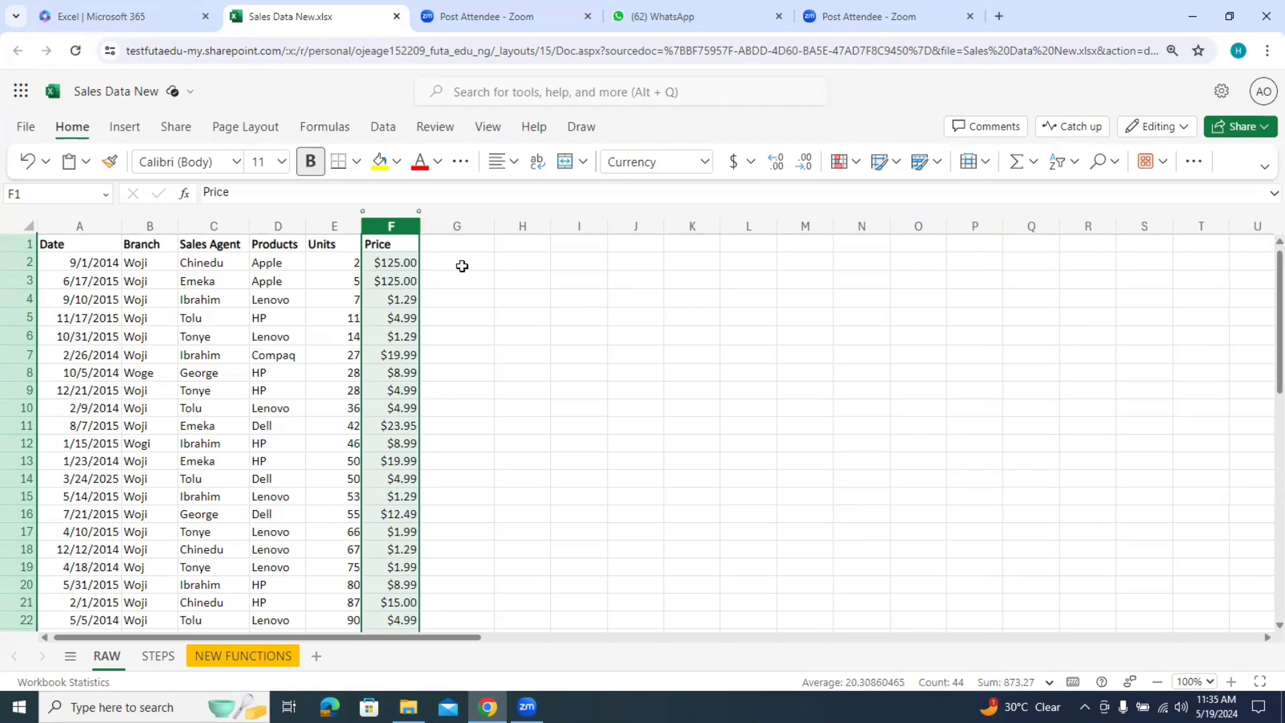
Step: Check the number formats applied to the Units, Products, Sales Agent and Price columns
{"action": "left_click", "coordinate": [331, 225]}
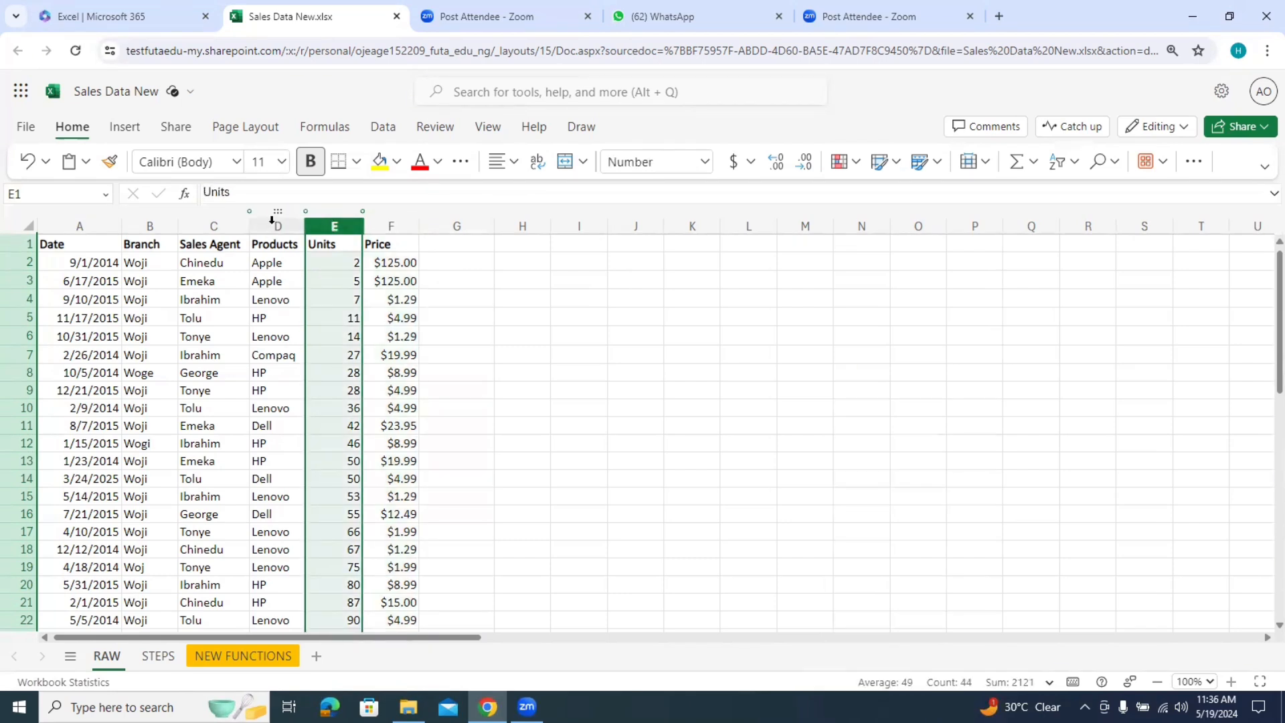
{"action": "left_click", "coordinate": [275, 227]}
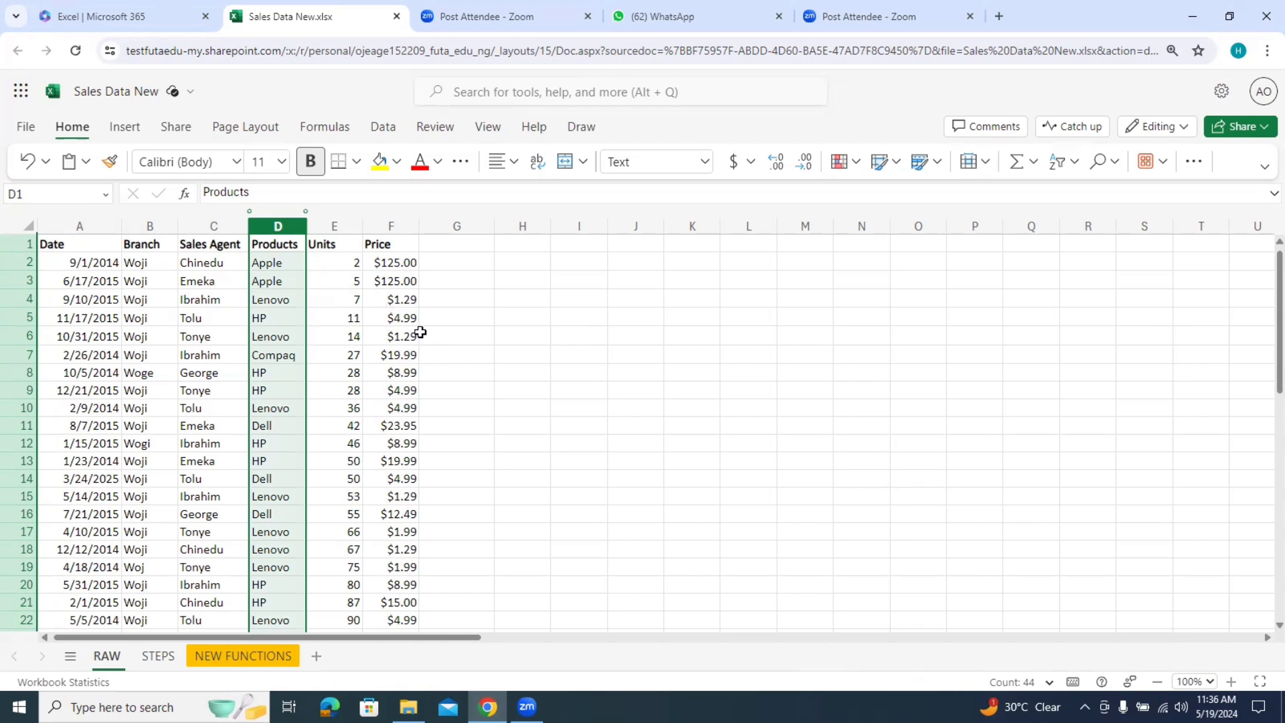
{"action": "left_click", "coordinate": [342, 225]}
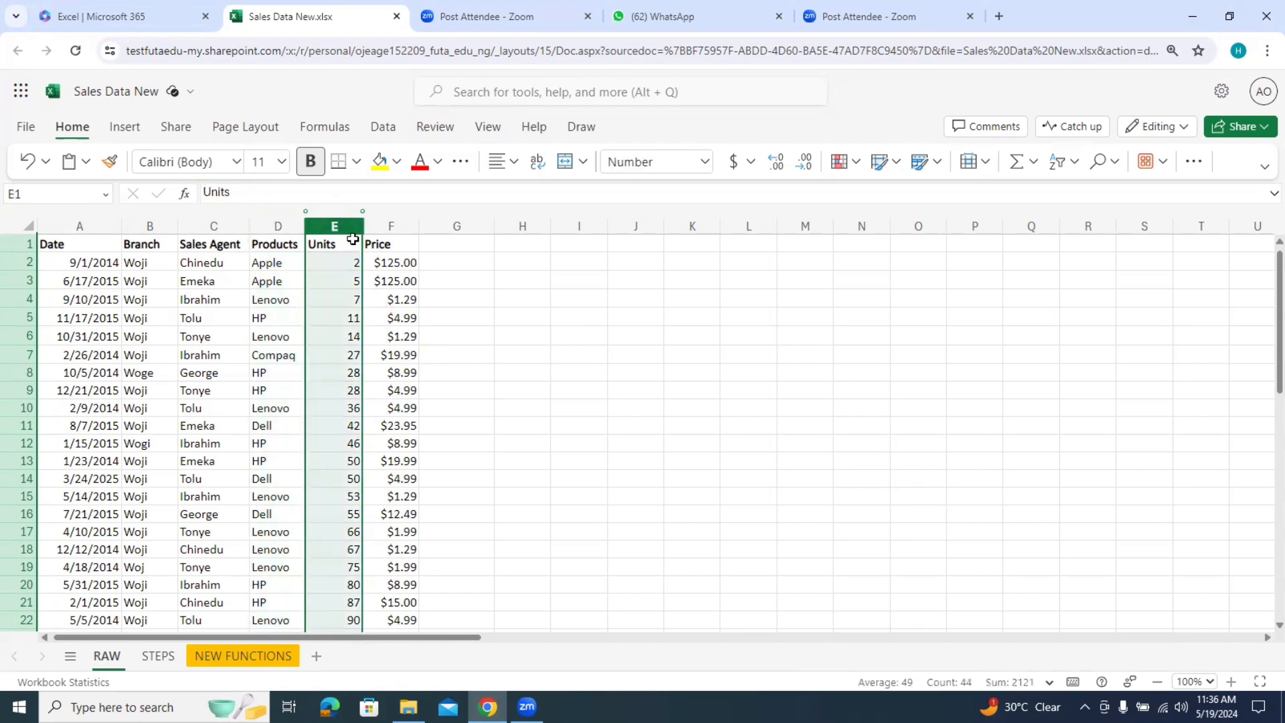
{"action": "left_click", "coordinate": [205, 224]}
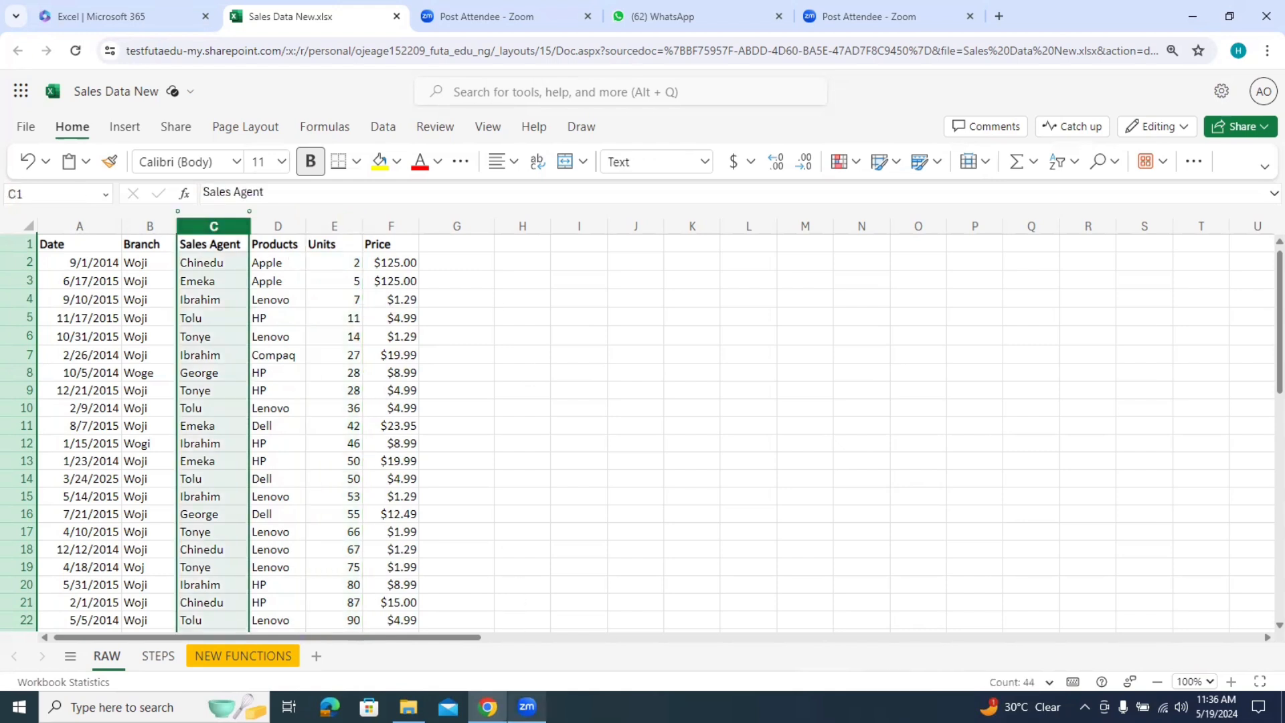
{"action": "left_click", "coordinate": [526, 707]}
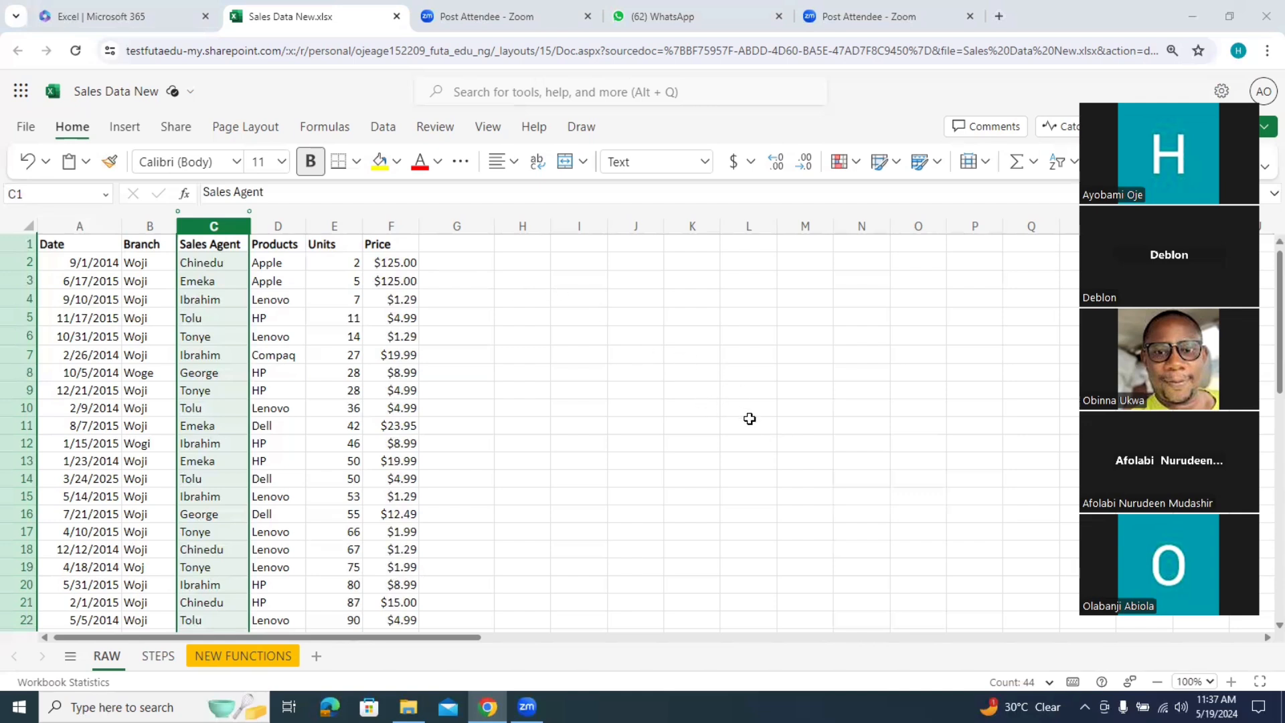
{"action": "left_click", "coordinate": [425, 274]}
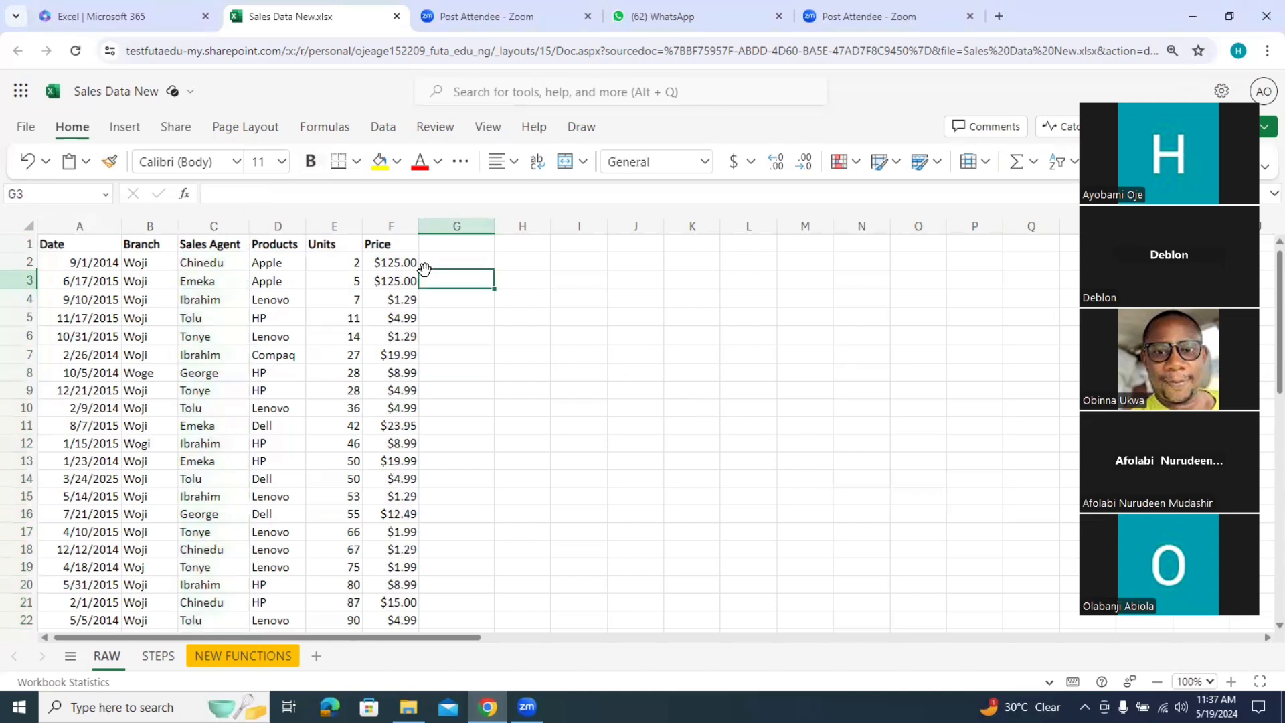
{"action": "left_click", "coordinate": [383, 223]}
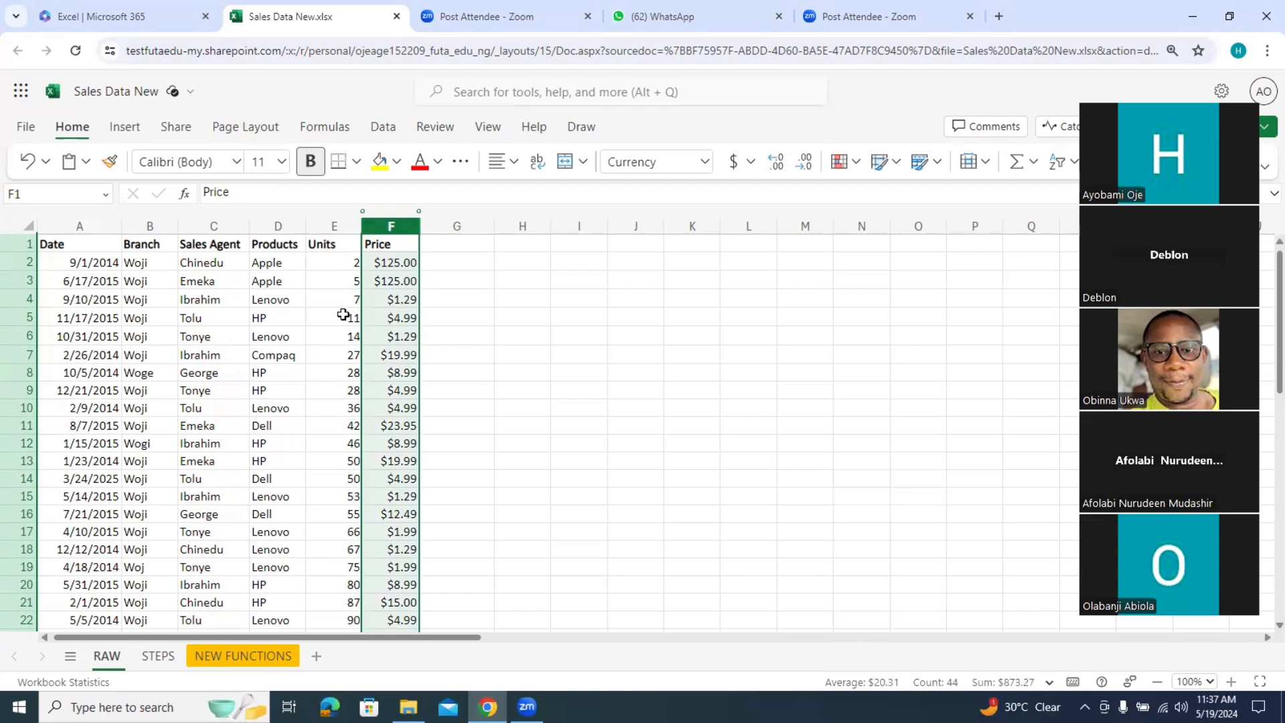
{"action": "left_click", "coordinate": [336, 227]}
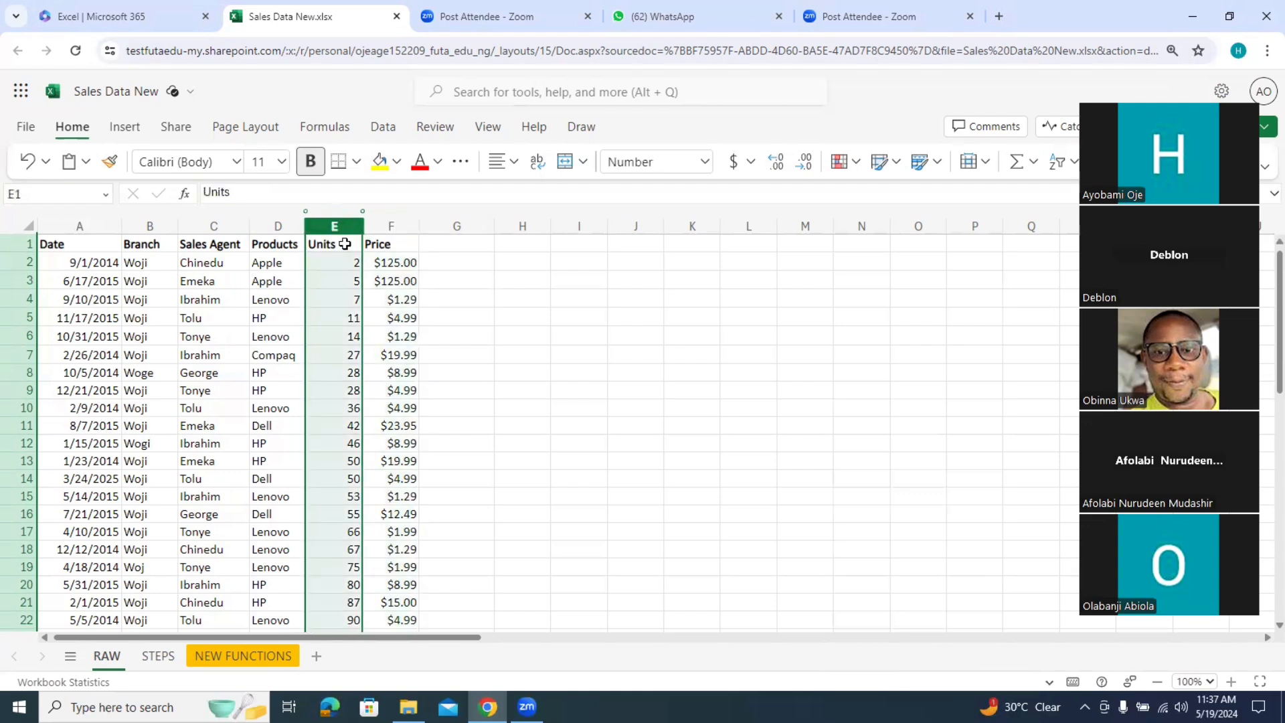
{"action": "left_click", "coordinate": [278, 226]}
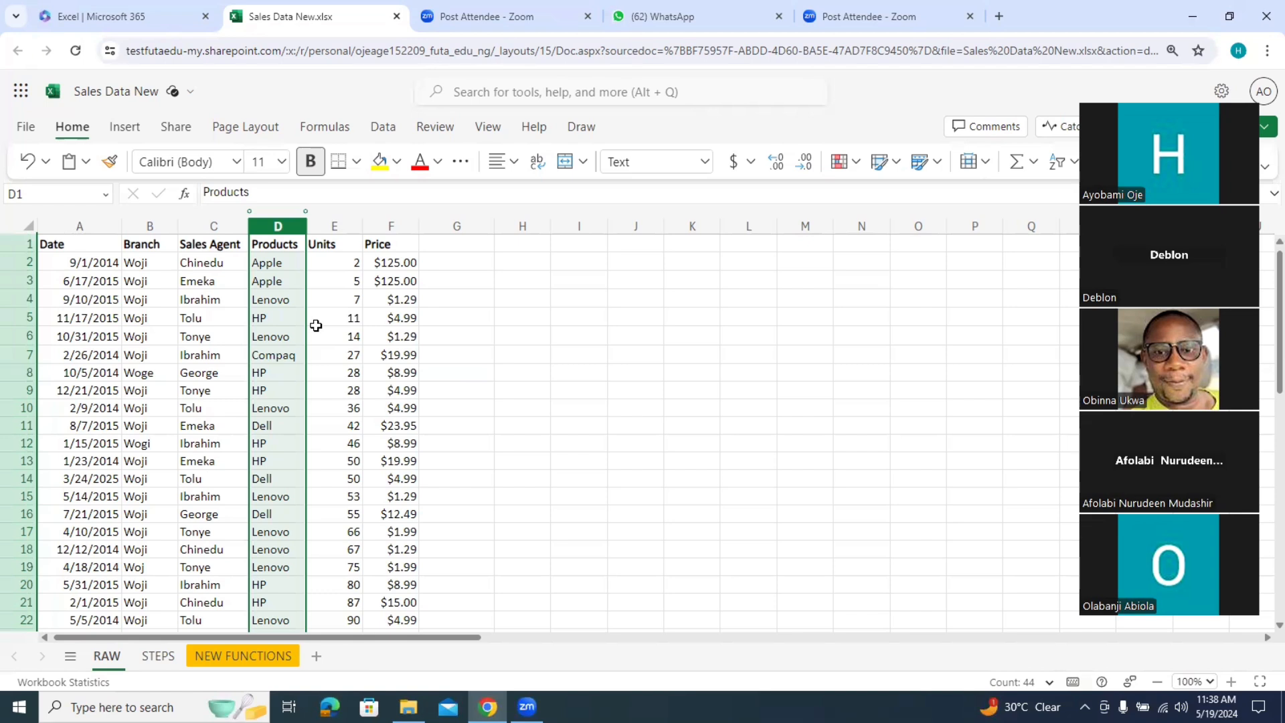
{"action": "left_click", "coordinate": [90, 247]}
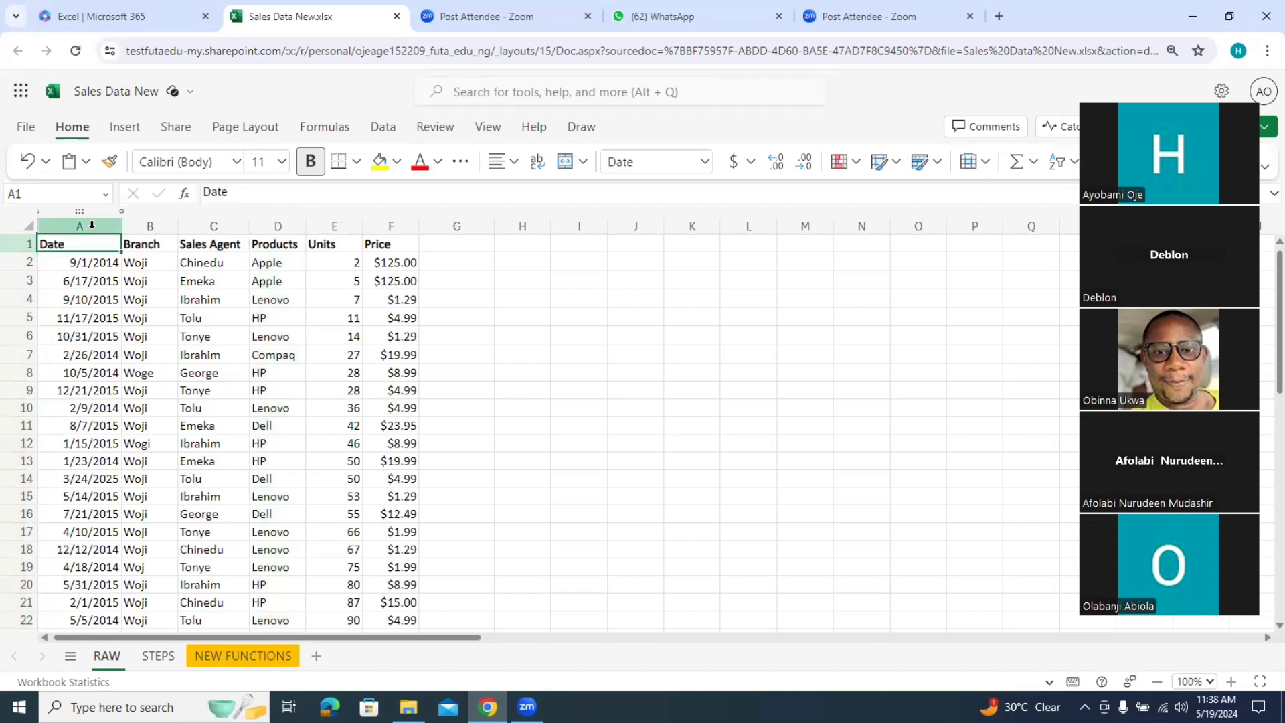
{"action": "left_click", "coordinate": [92, 225]}
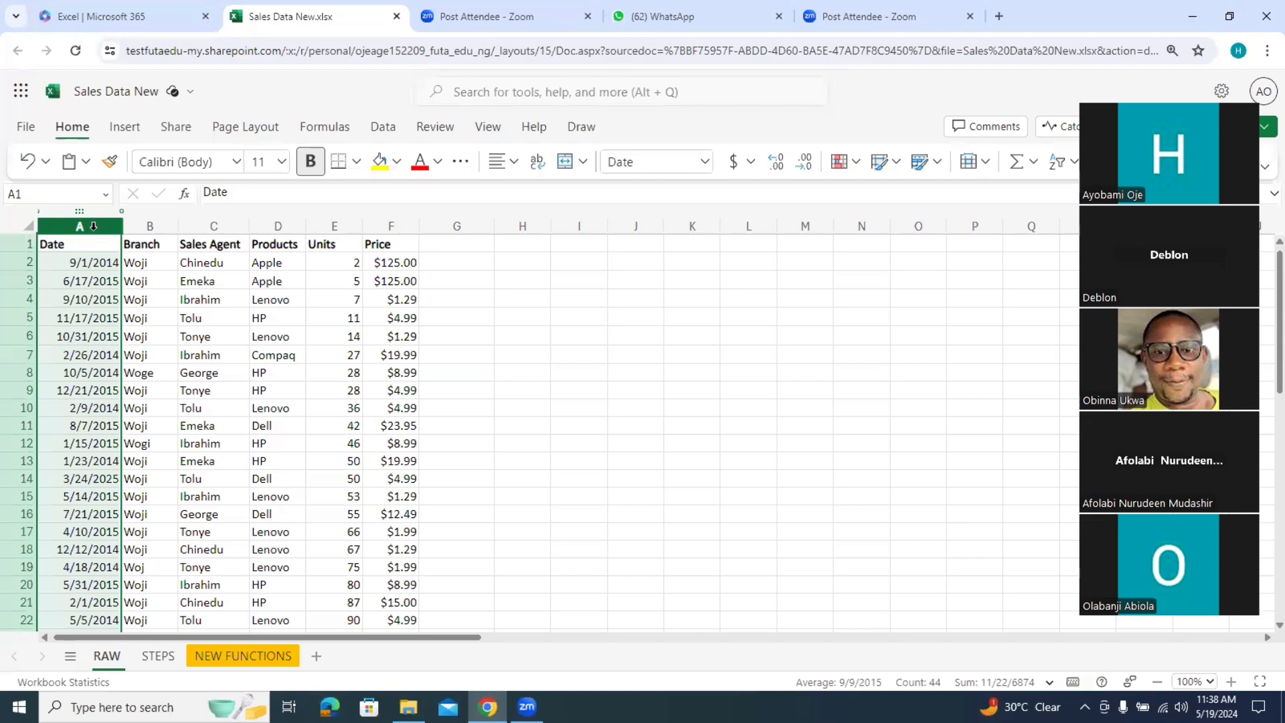
{"action": "right_click", "coordinate": [93, 226]}
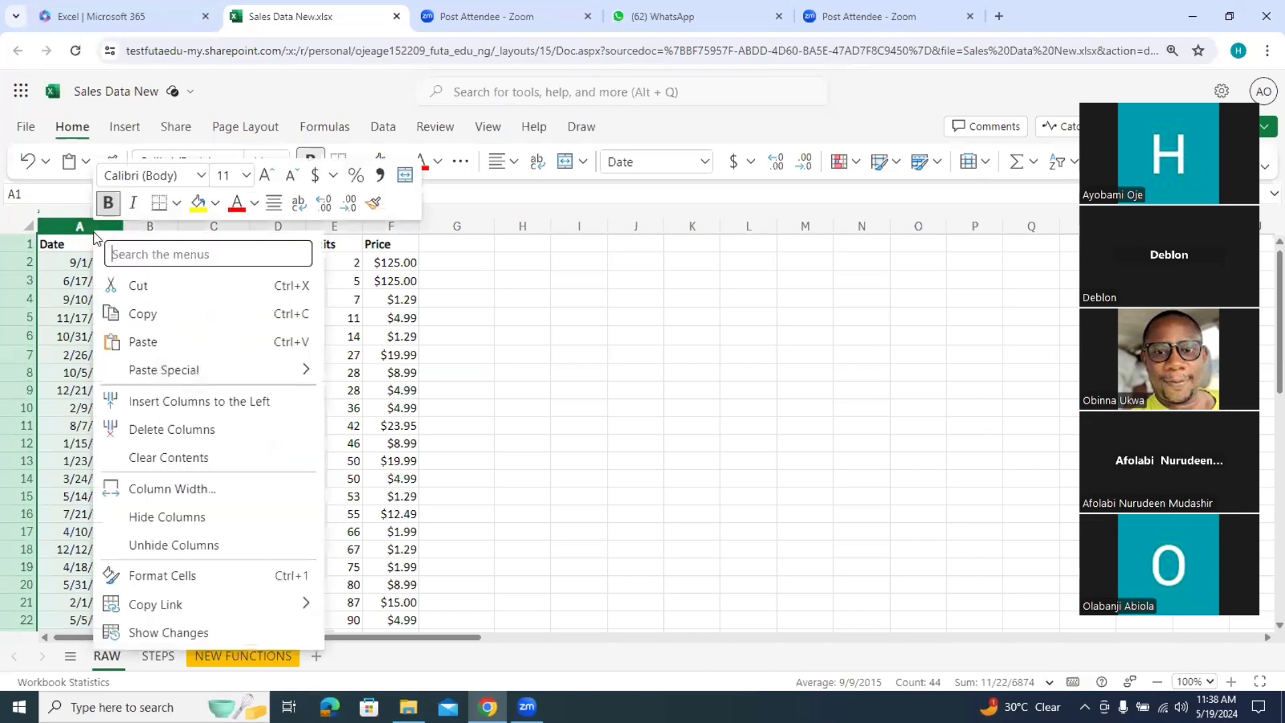
{"action": "left_click", "coordinate": [475, 446]}
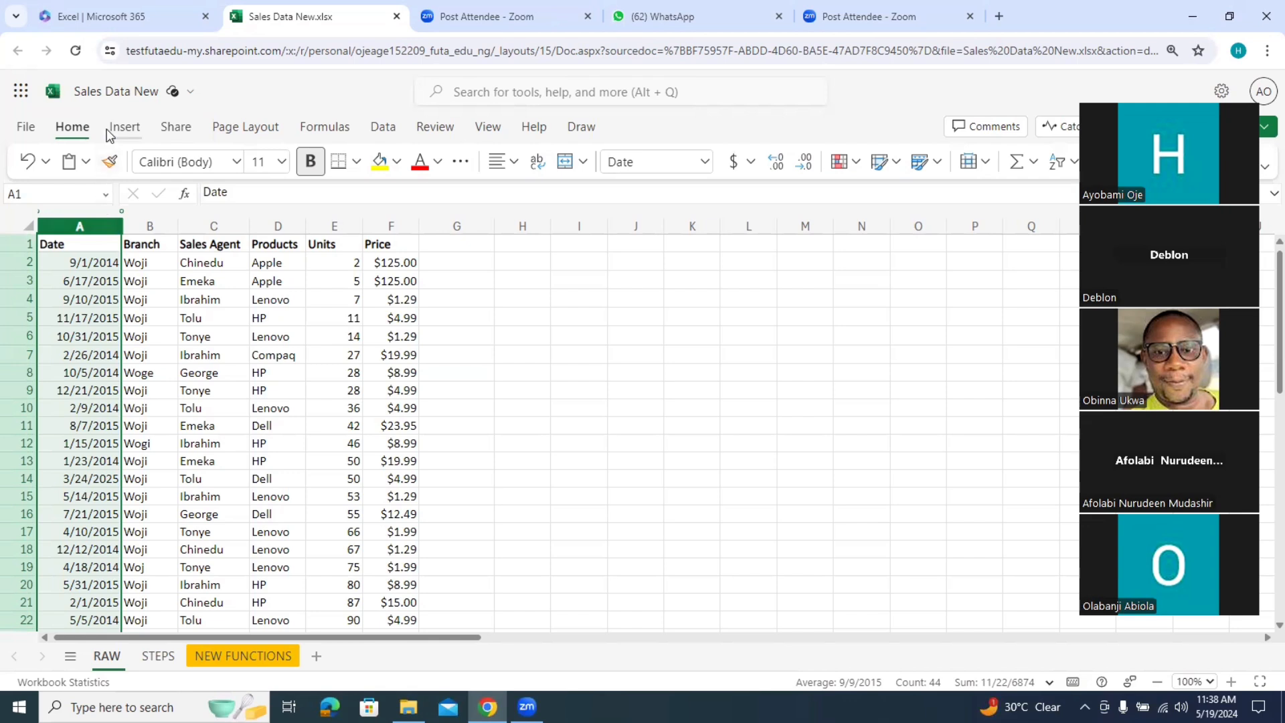
{"action": "left_click", "coordinate": [382, 131]}
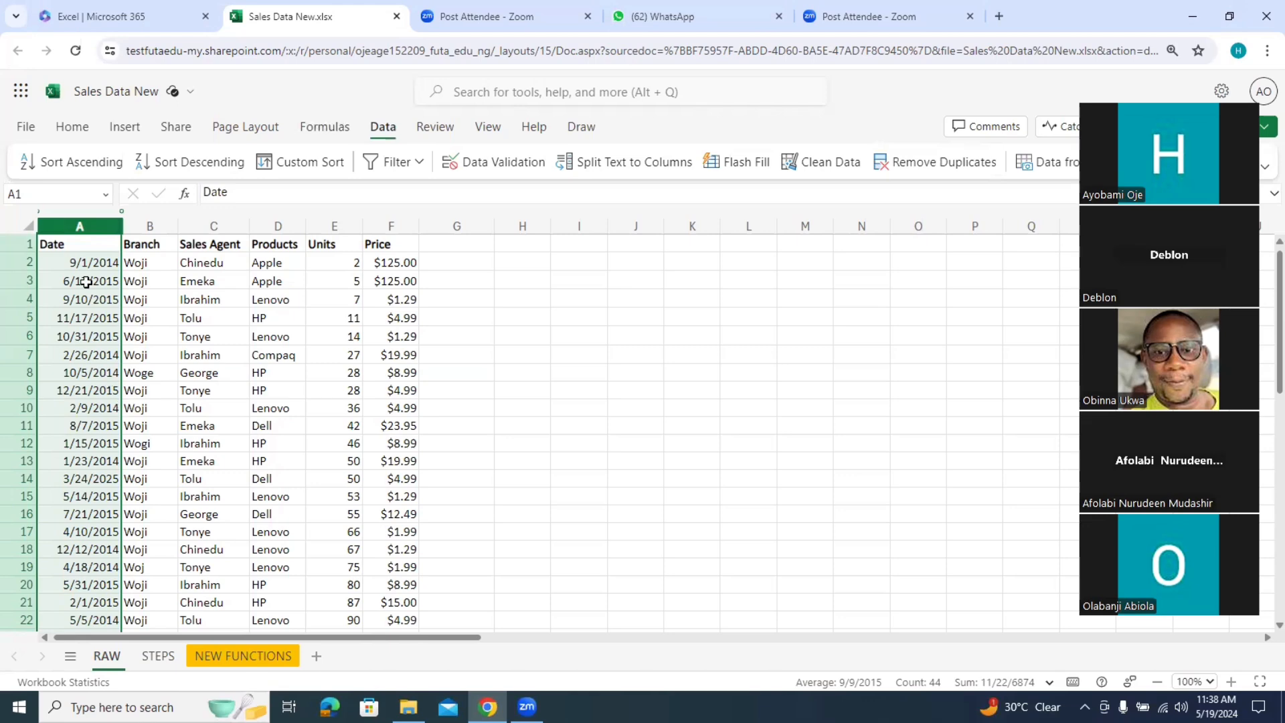
{"action": "left_click", "coordinate": [106, 165]}
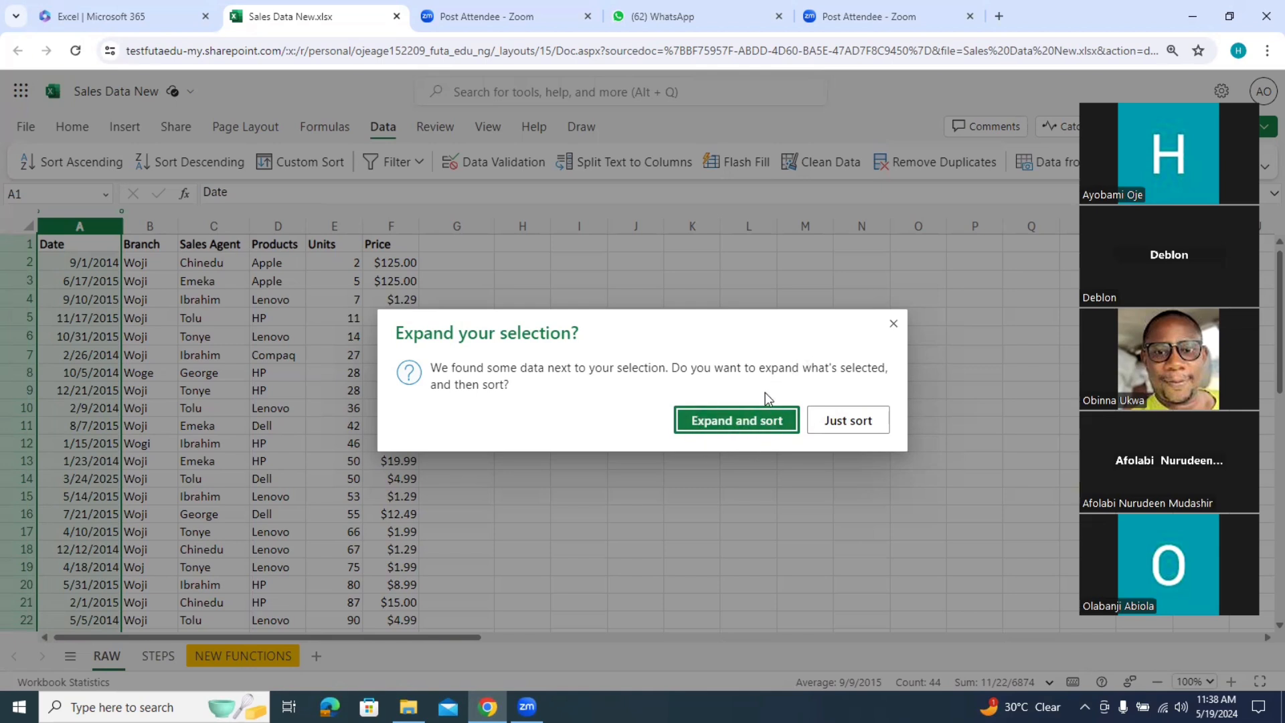
{"action": "left_click", "coordinate": [893, 324]}
{"action": "left_click_drag", "start_coordinate": [94, 262], "coordinate": [392, 265]}
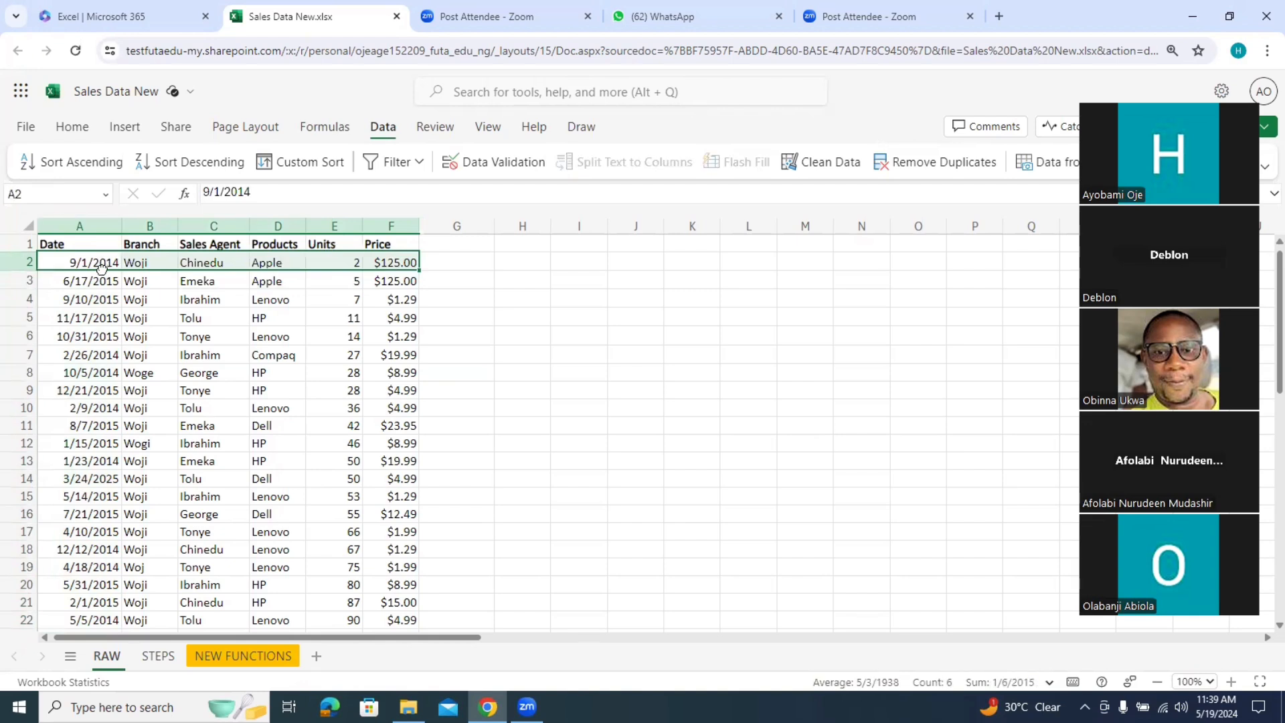
{"action": "left_click", "coordinate": [157, 315]}
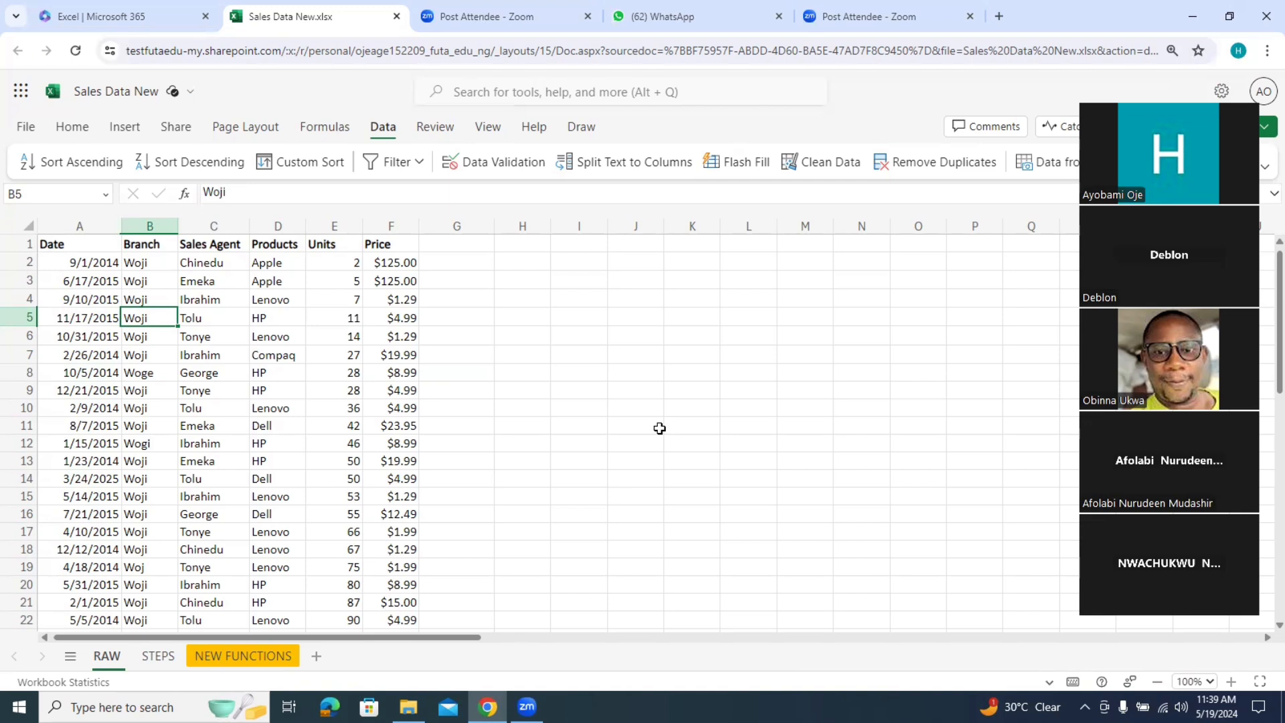
Step: Sort the data by the Date column in ascending order, expanding the selection to keep the rows together
{"action": "left_click", "coordinate": [95, 225]}
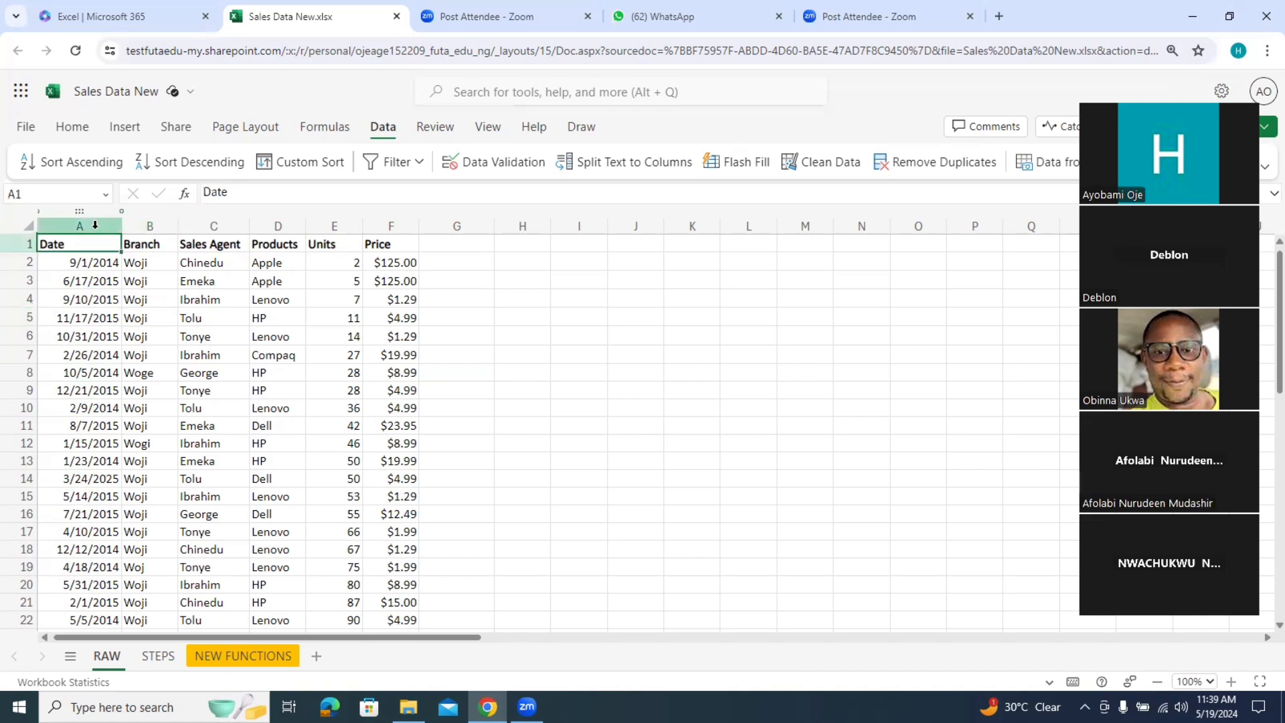
{"action": "left_click", "coordinate": [95, 225]}
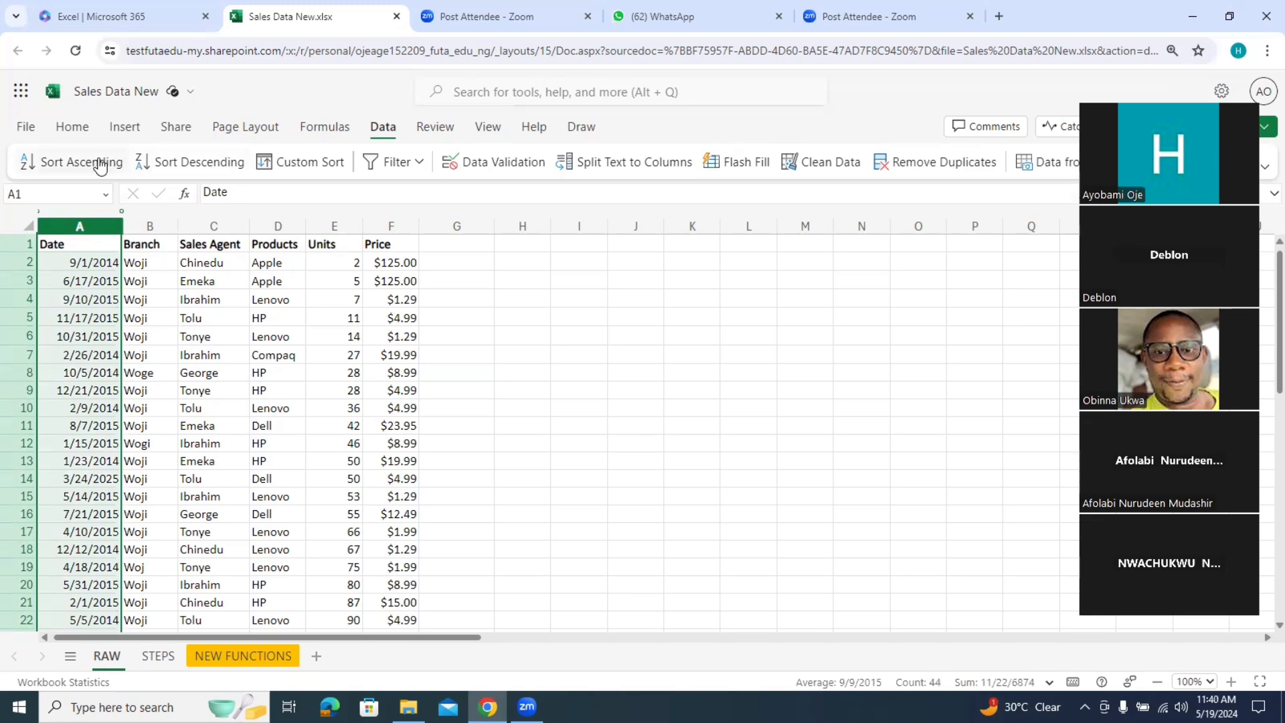
{"action": "left_click", "coordinate": [102, 162]}
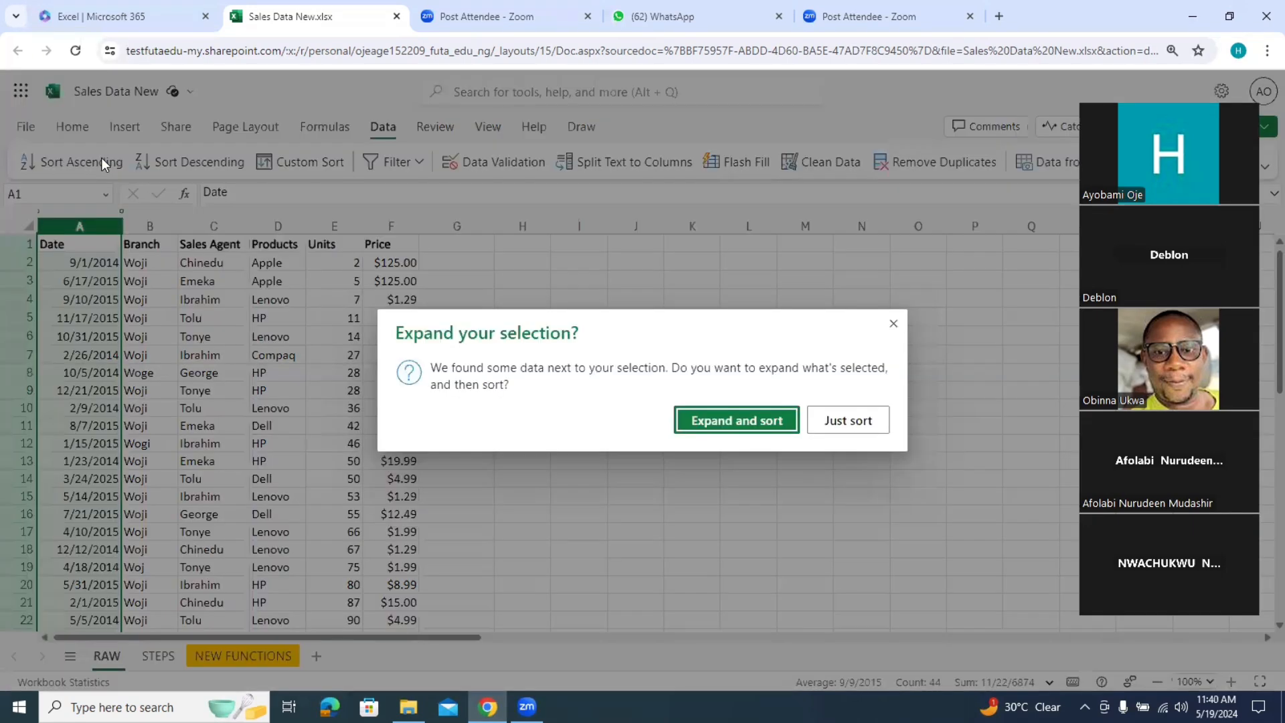
{"action": "left_click", "coordinate": [763, 421]}
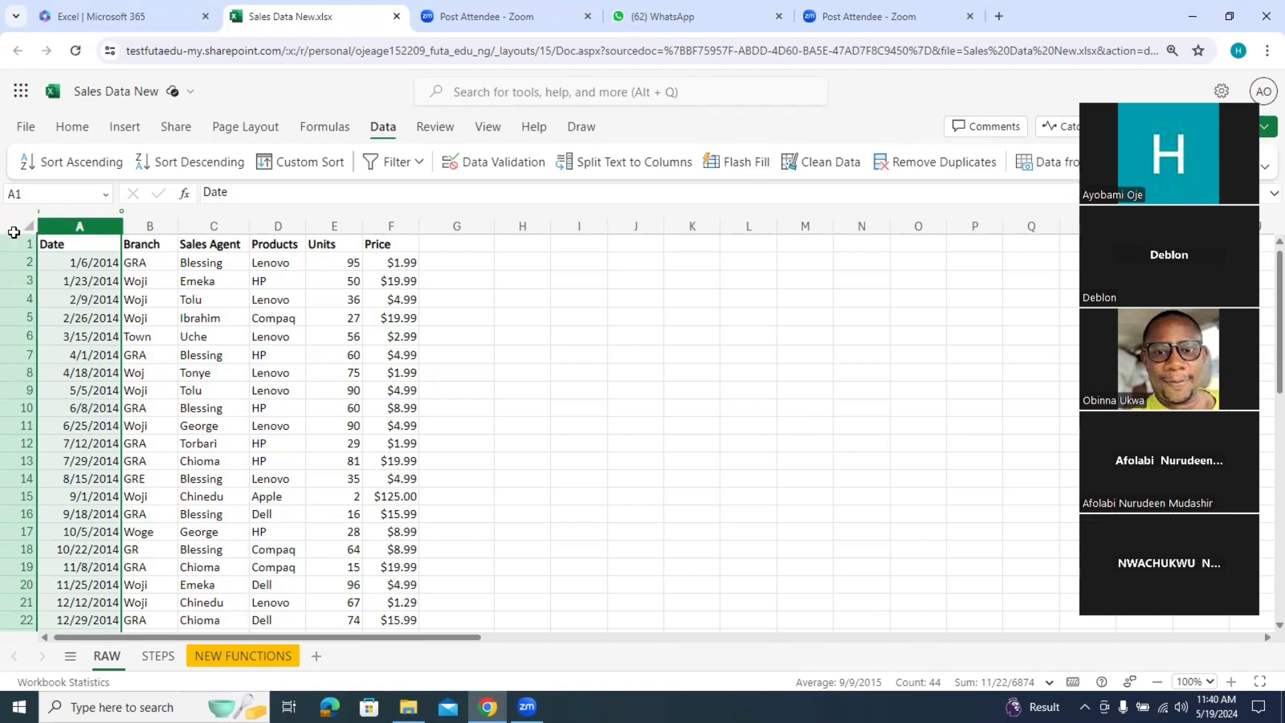
Step: Create a table from the sorted sales data in A1:F44, treating the first row as headers
{"action": "left_click", "coordinate": [81, 266]}
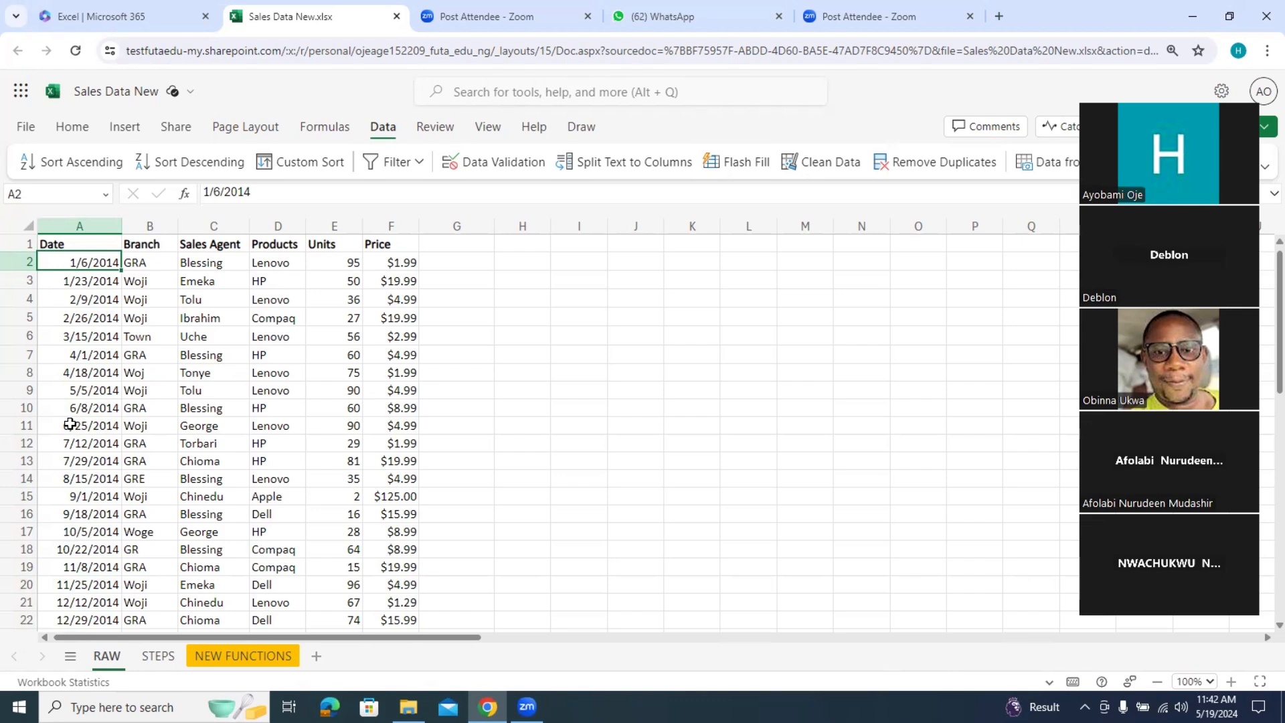
{"action": "left_click", "coordinate": [93, 244]}
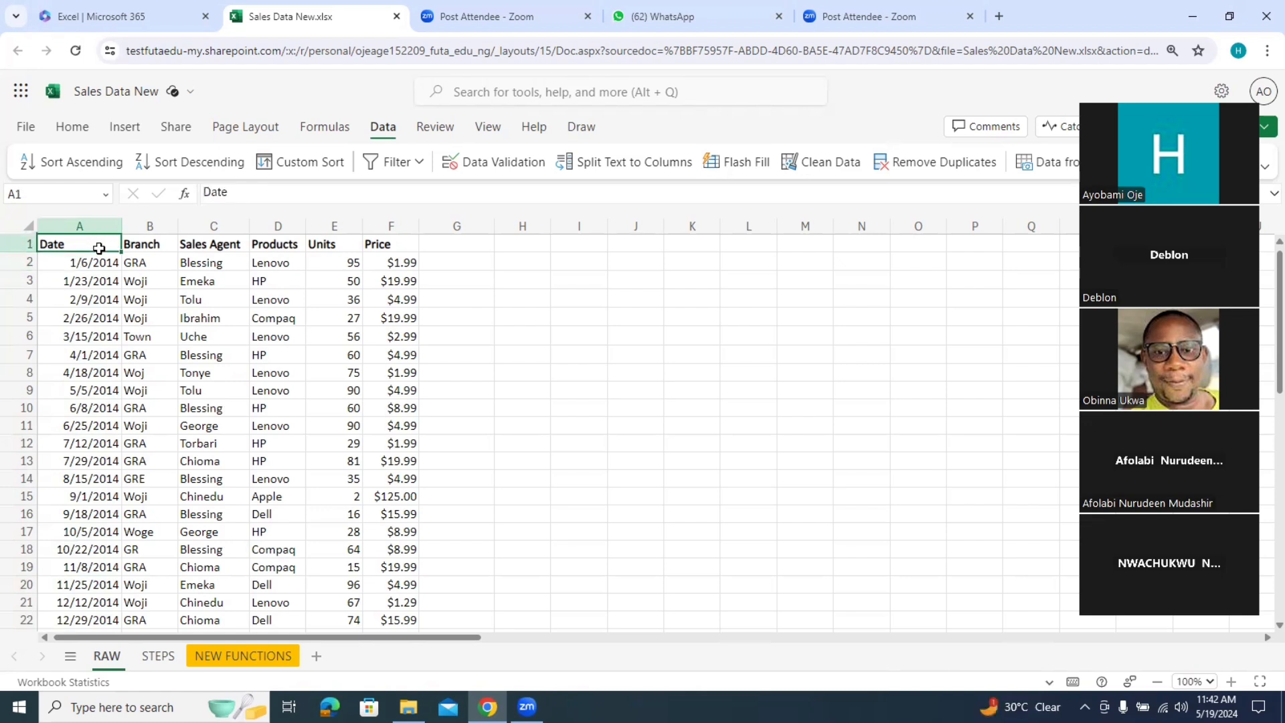
{"action": "left_click_drag", "start_coordinate": [94, 243], "coordinate": [401, 501]}
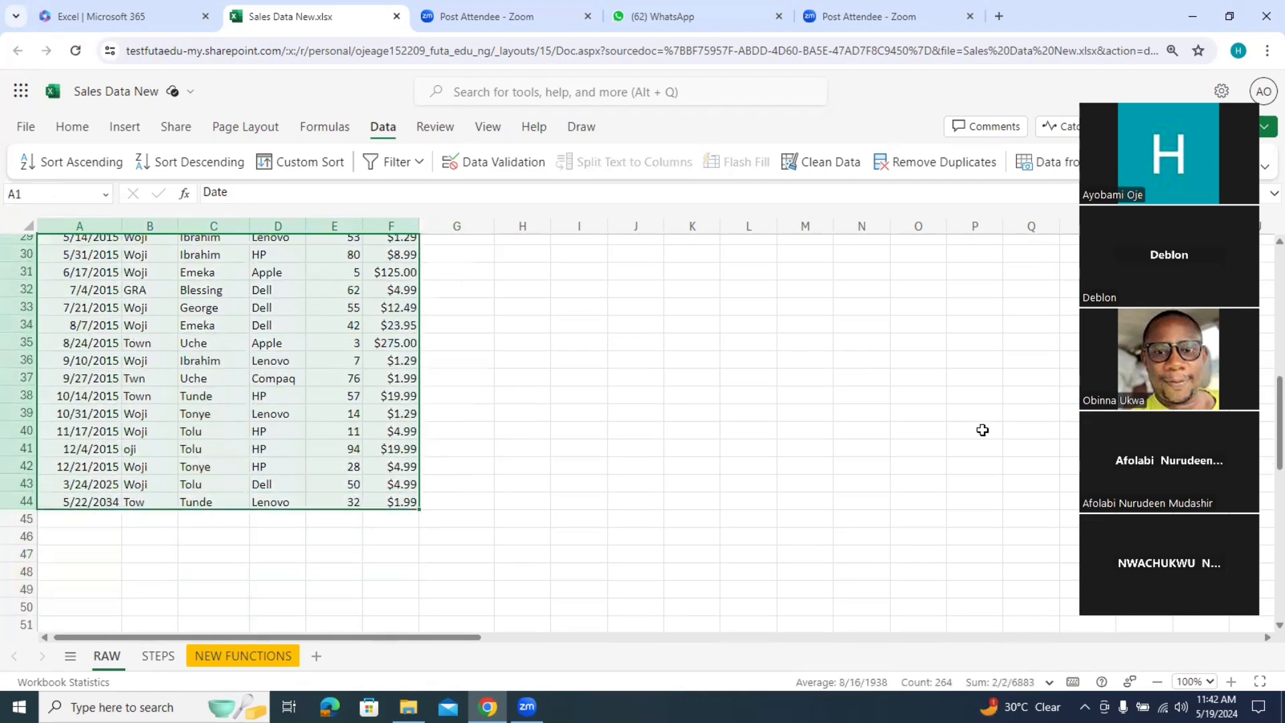
{"action": "scroll", "coordinate": [981, 430], "scroll_direction": "up", "scroll_amount": 10}
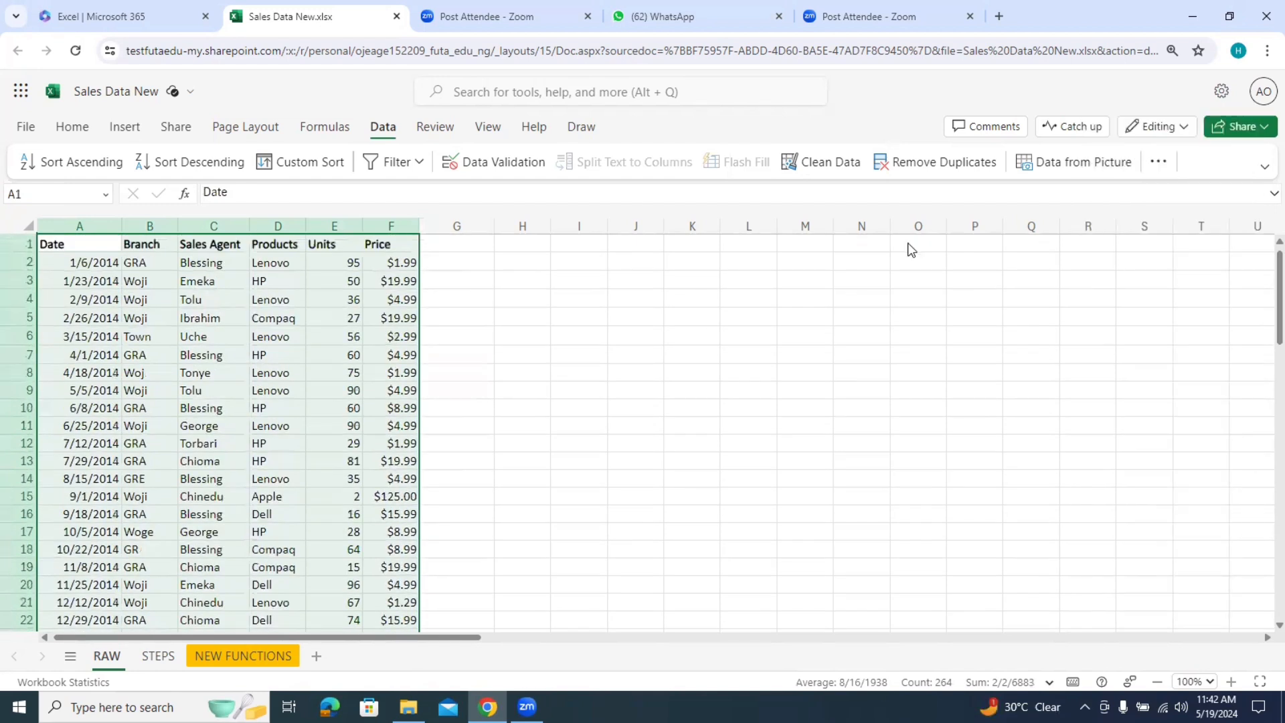
{"action": "left_click", "coordinate": [124, 128]}
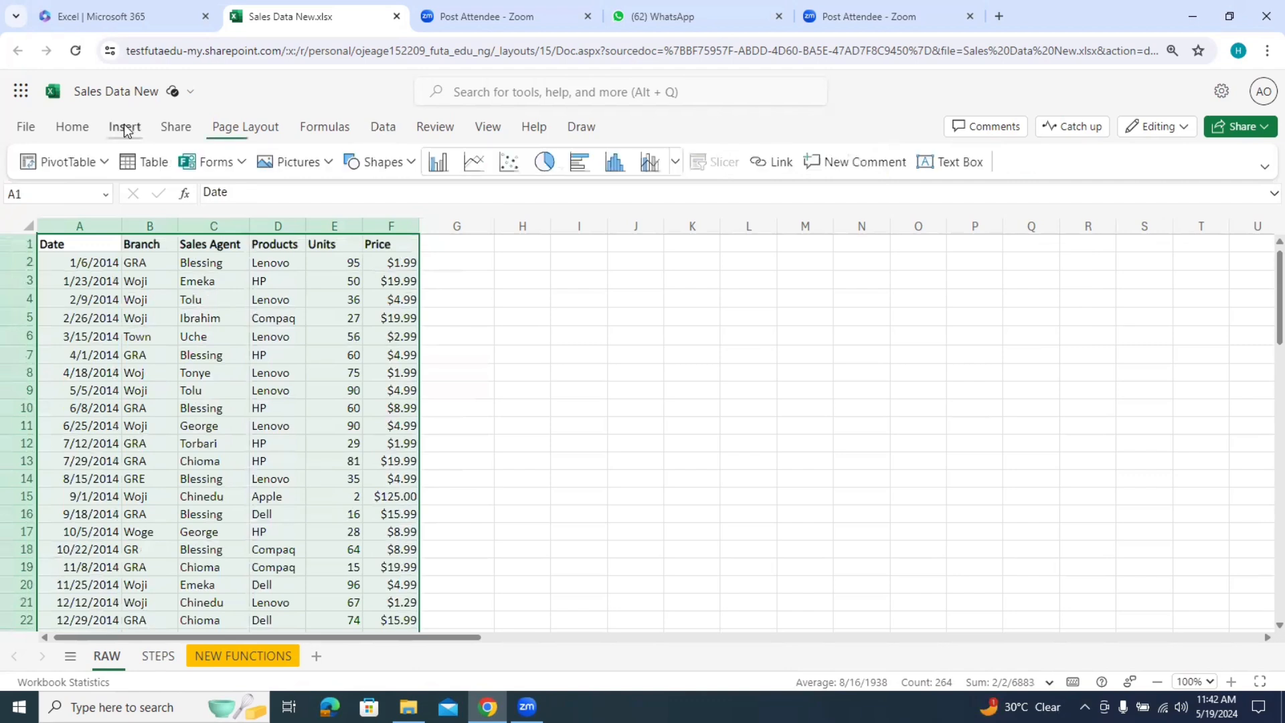
{"action": "left_click", "coordinate": [155, 166]}
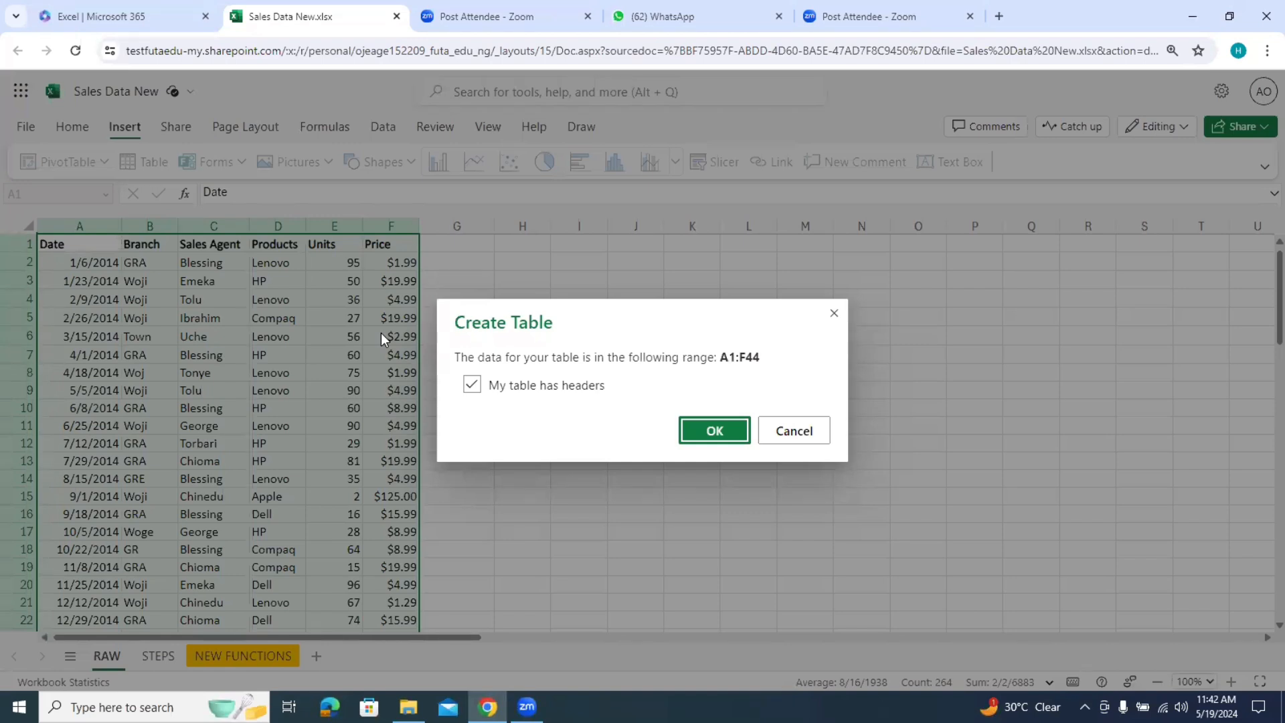
{"action": "left_click", "coordinate": [472, 385]}
{"action": "left_click", "coordinate": [472, 385]}
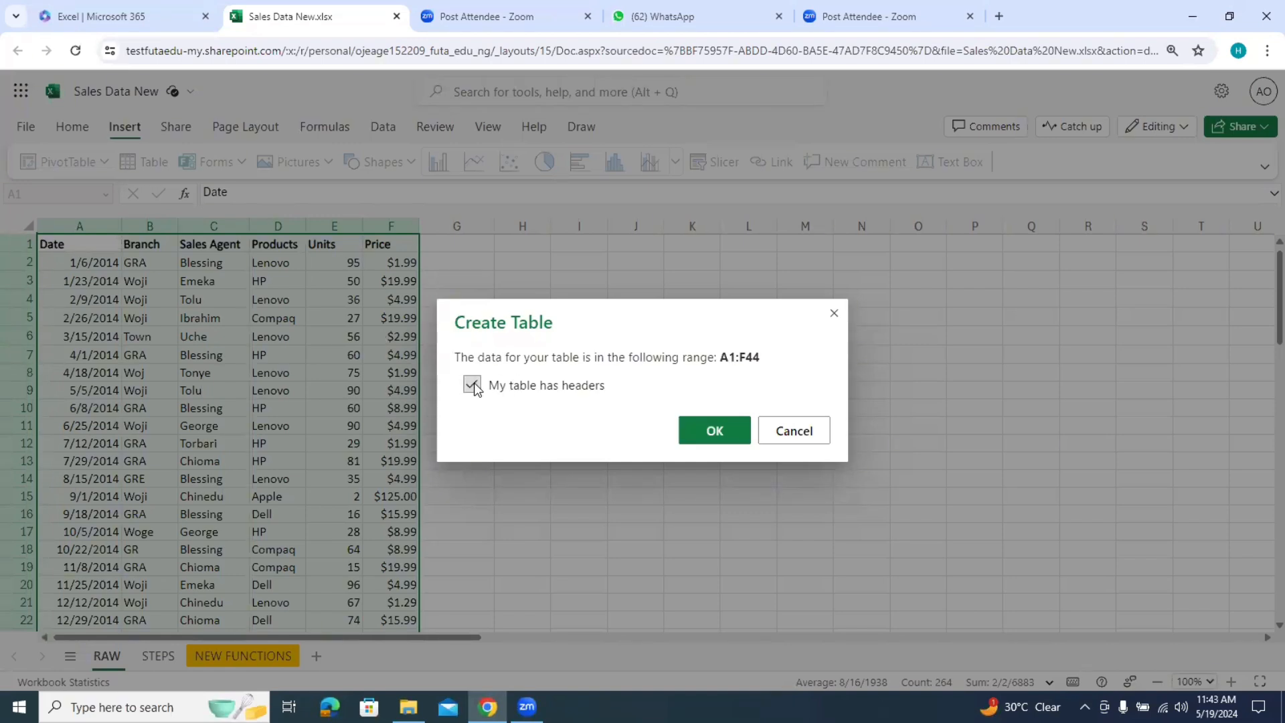
{"action": "left_click", "coordinate": [718, 431]}
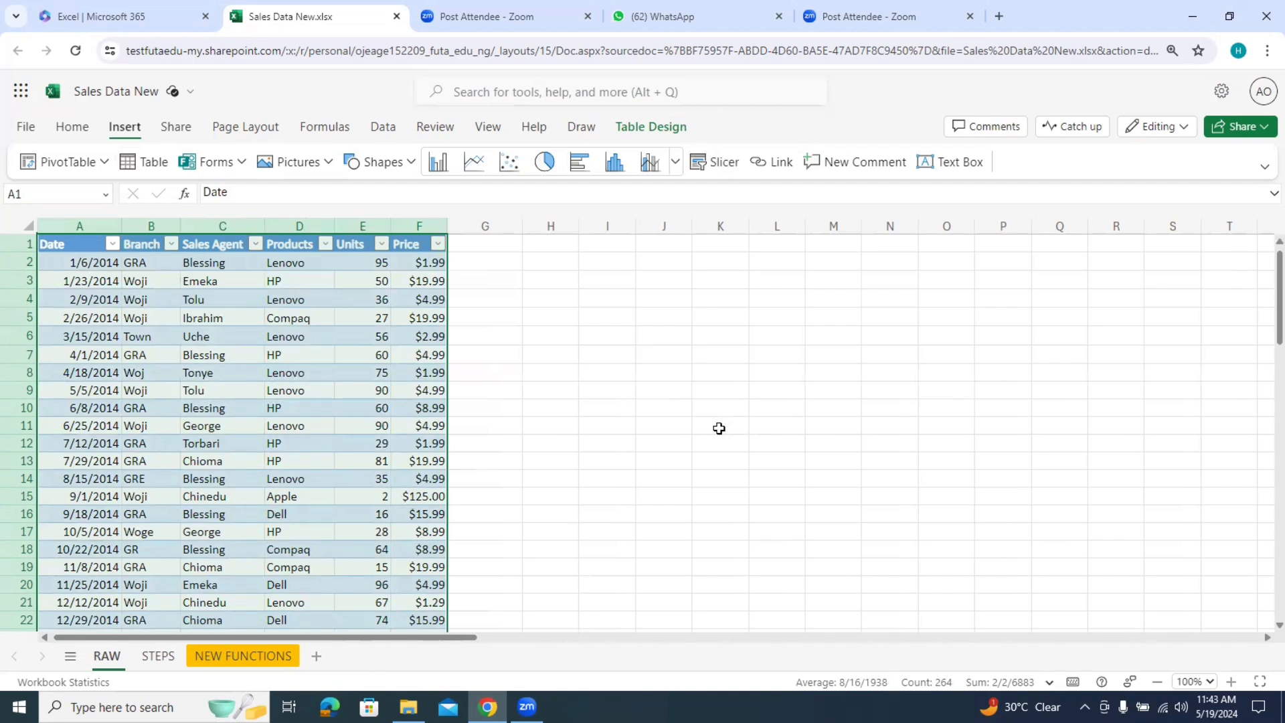
{"action": "left_click", "coordinate": [605, 375]}
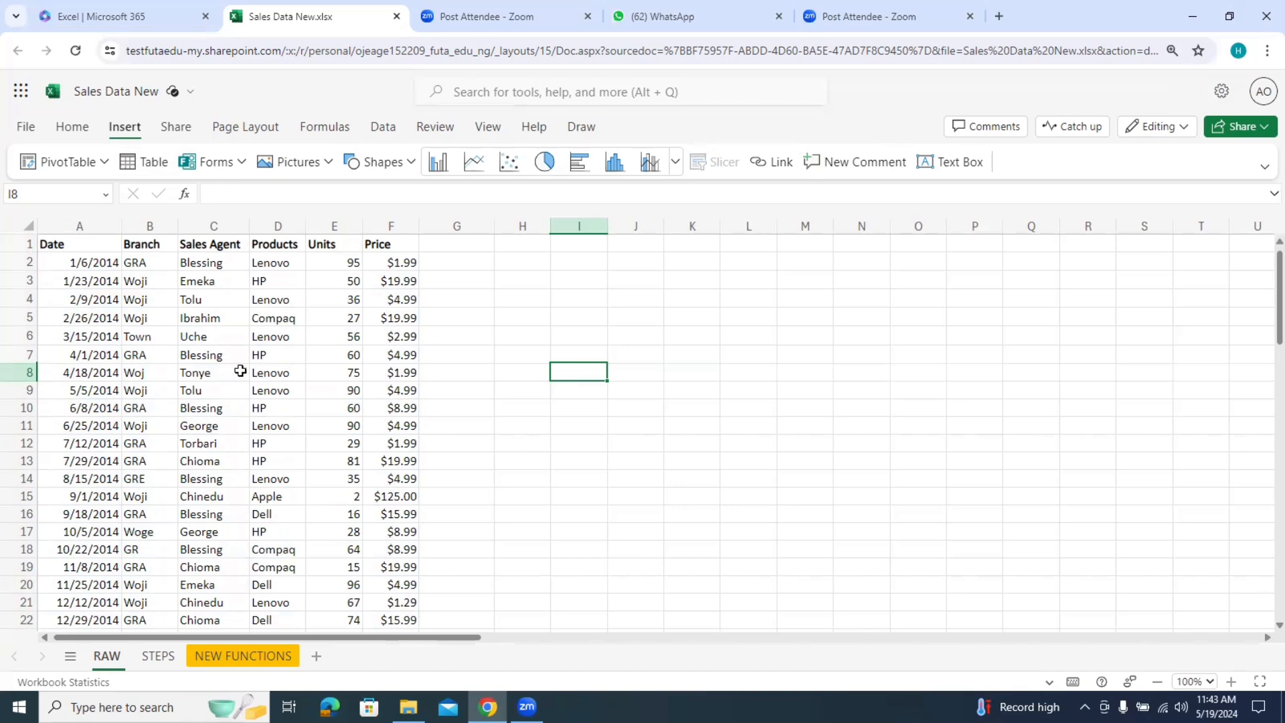
Step: Select the full data range from A1 to F44 and convert it into a table with headers
{"action": "left_click_drag", "start_coordinate": [71, 249], "coordinate": [114, 287]}
{"action": "left_click", "coordinate": [86, 242]}
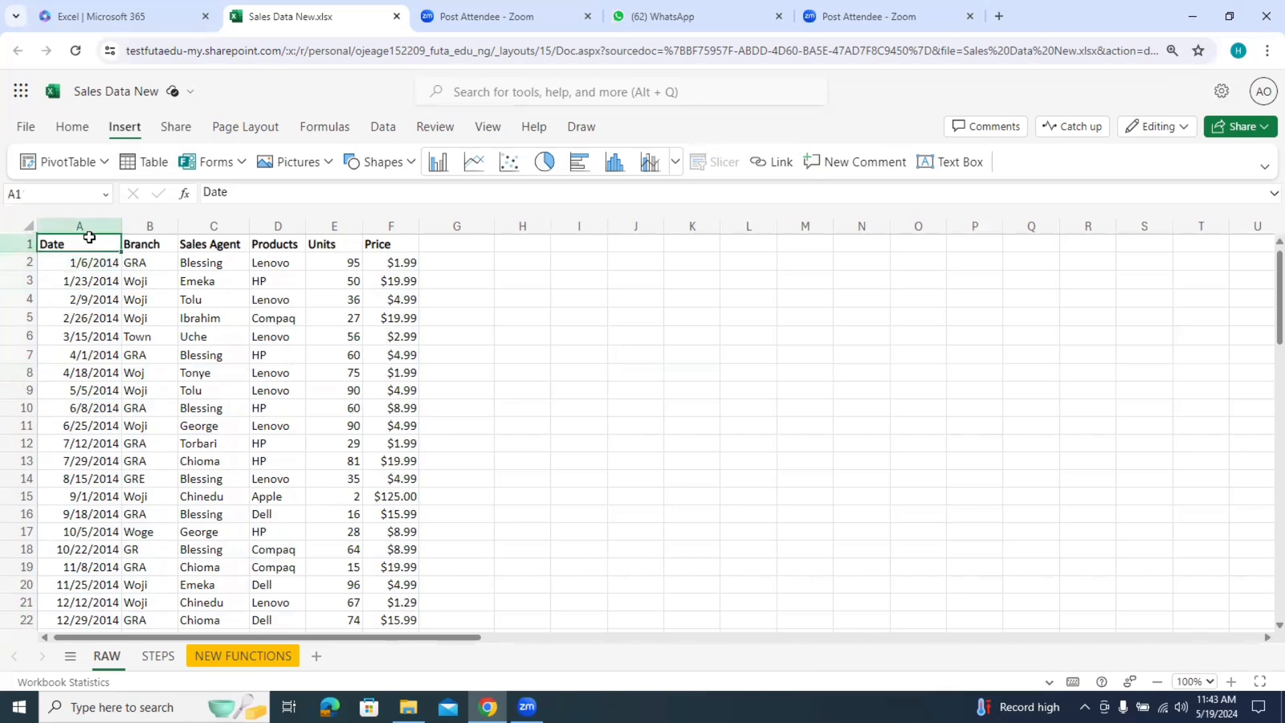
{"action": "left_click_drag", "start_coordinate": [101, 243], "coordinate": [161, 281]}
{"action": "left_click_drag", "start_coordinate": [209, 339], "coordinate": [395, 459]}
{"action": "left_click", "coordinate": [401, 466]}
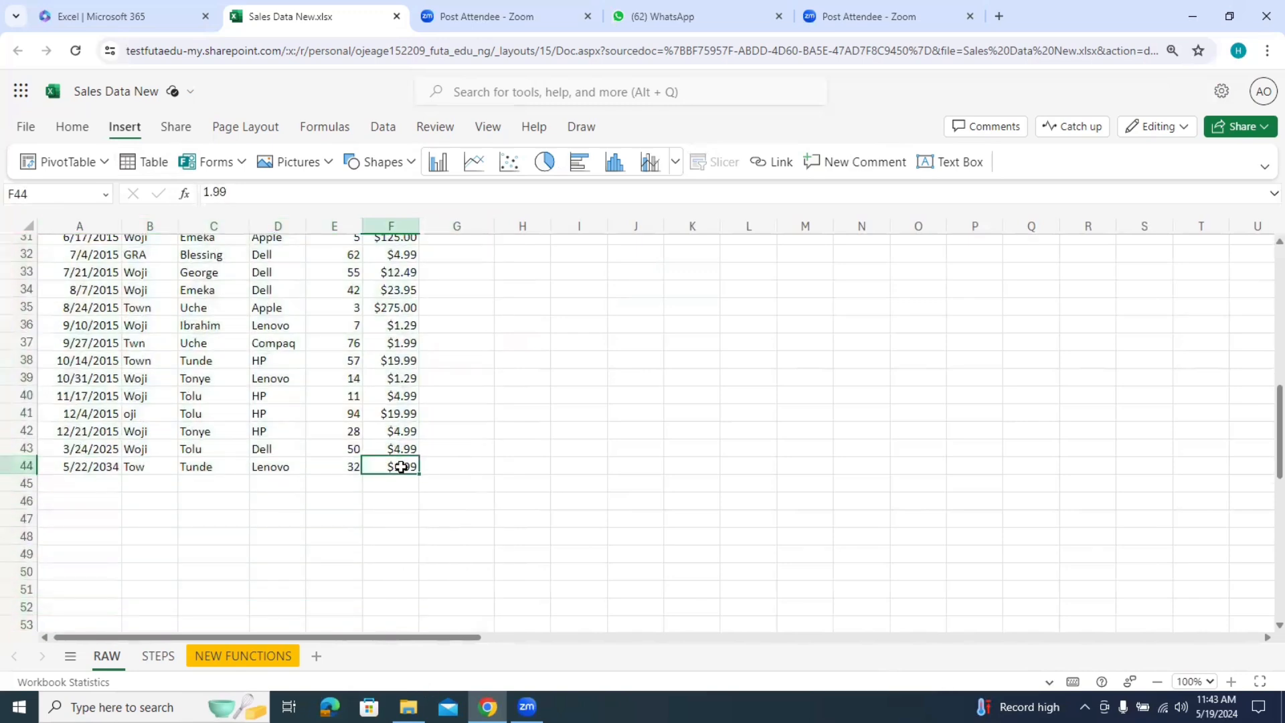
{"action": "left_click_drag", "start_coordinate": [1272, 450], "coordinate": [1264, 288]}
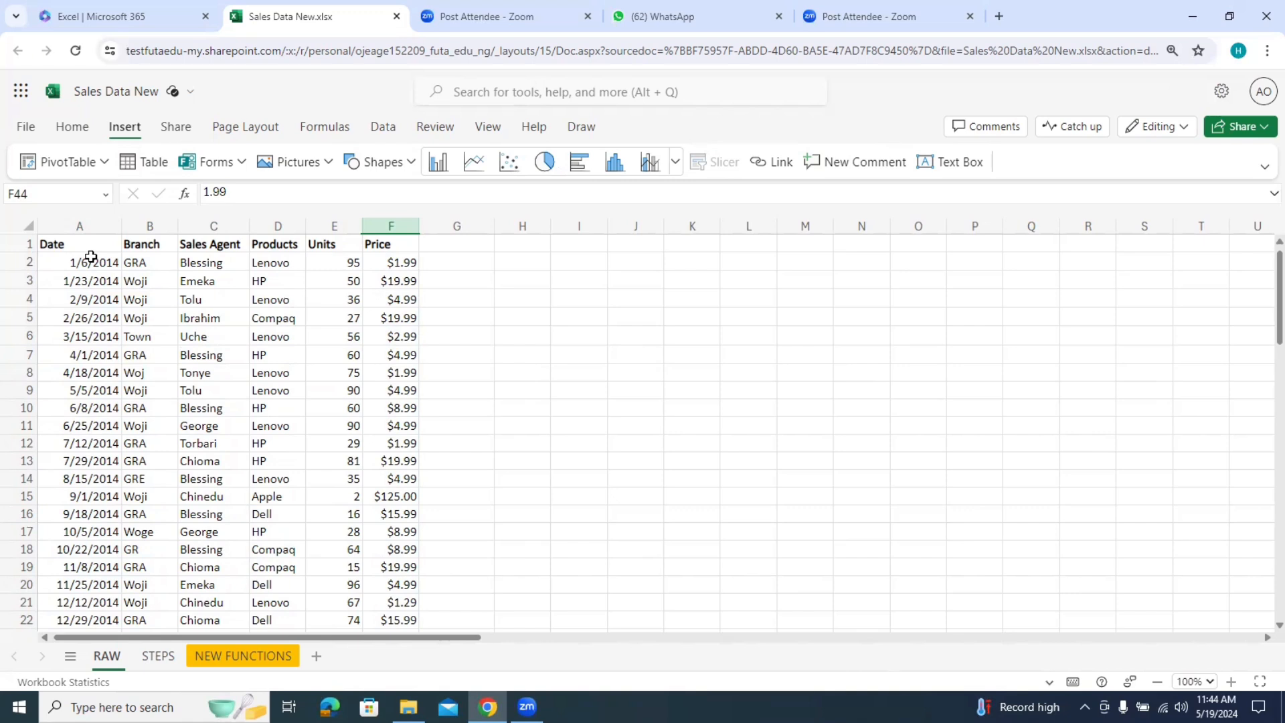
{"action": "left_click_drag", "start_coordinate": [85, 250], "coordinate": [400, 581]}
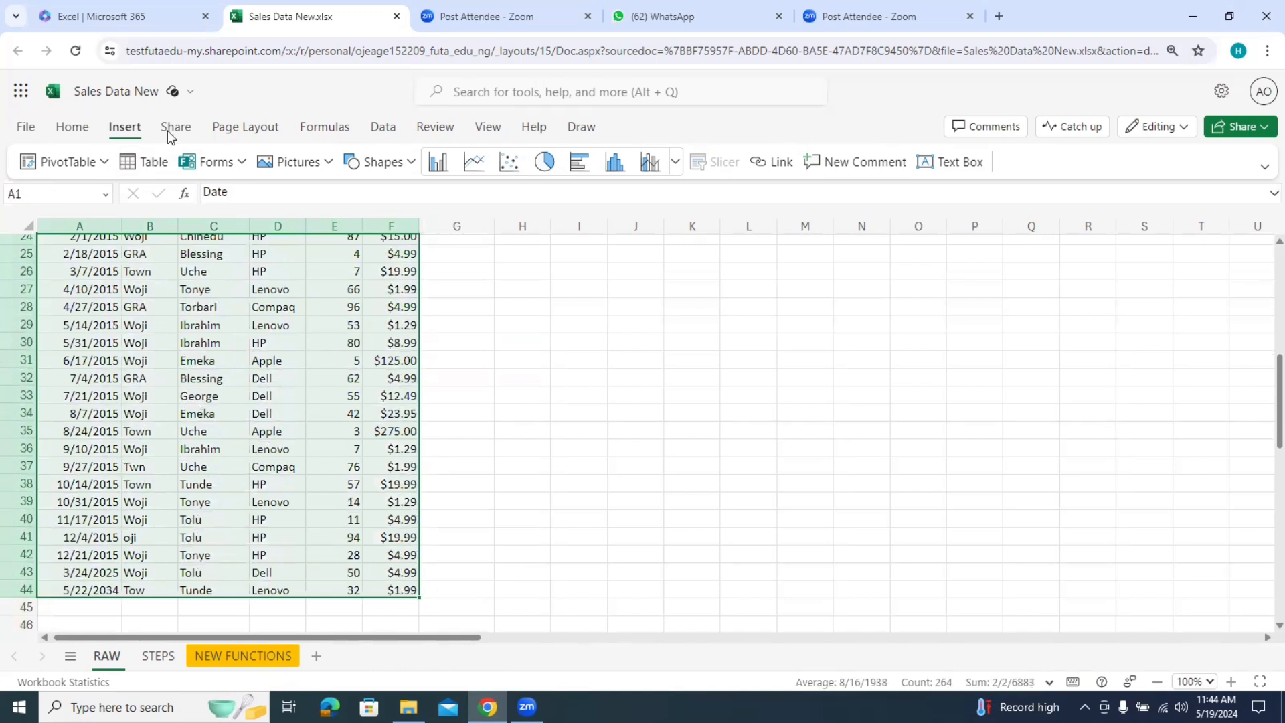
{"action": "left_click", "coordinate": [73, 129]}
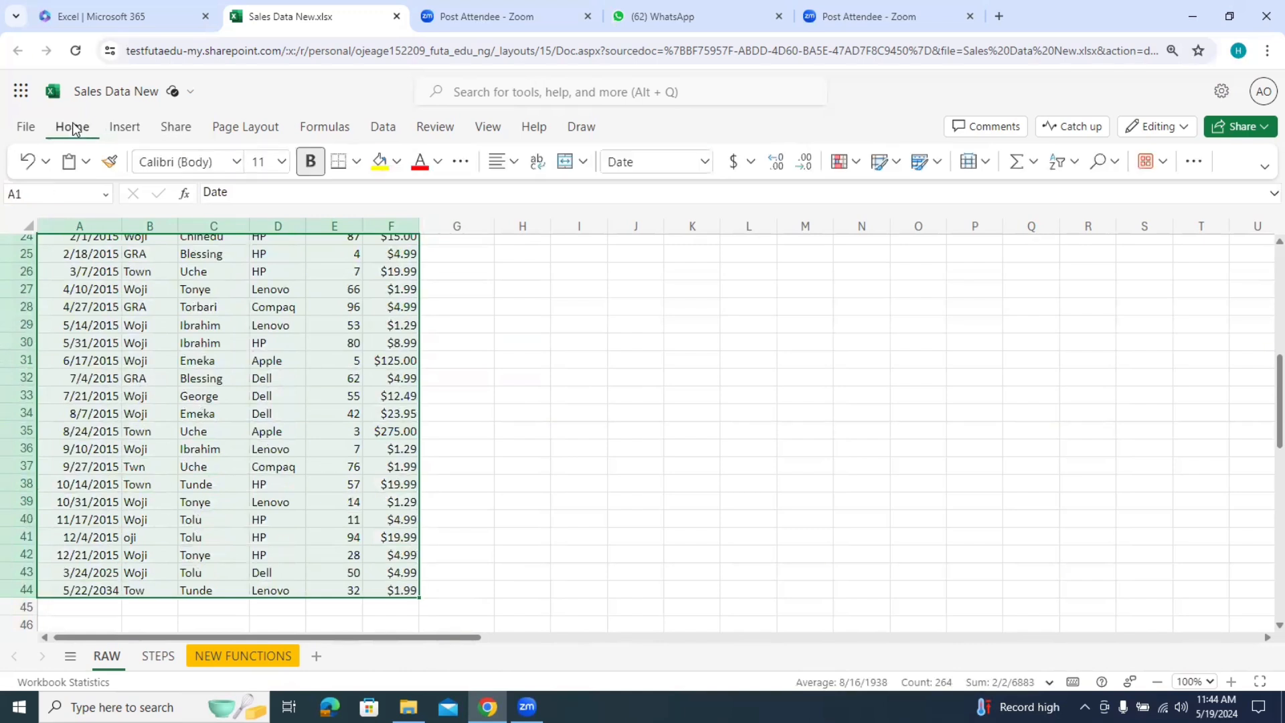
{"action": "left_click", "coordinate": [125, 131]}
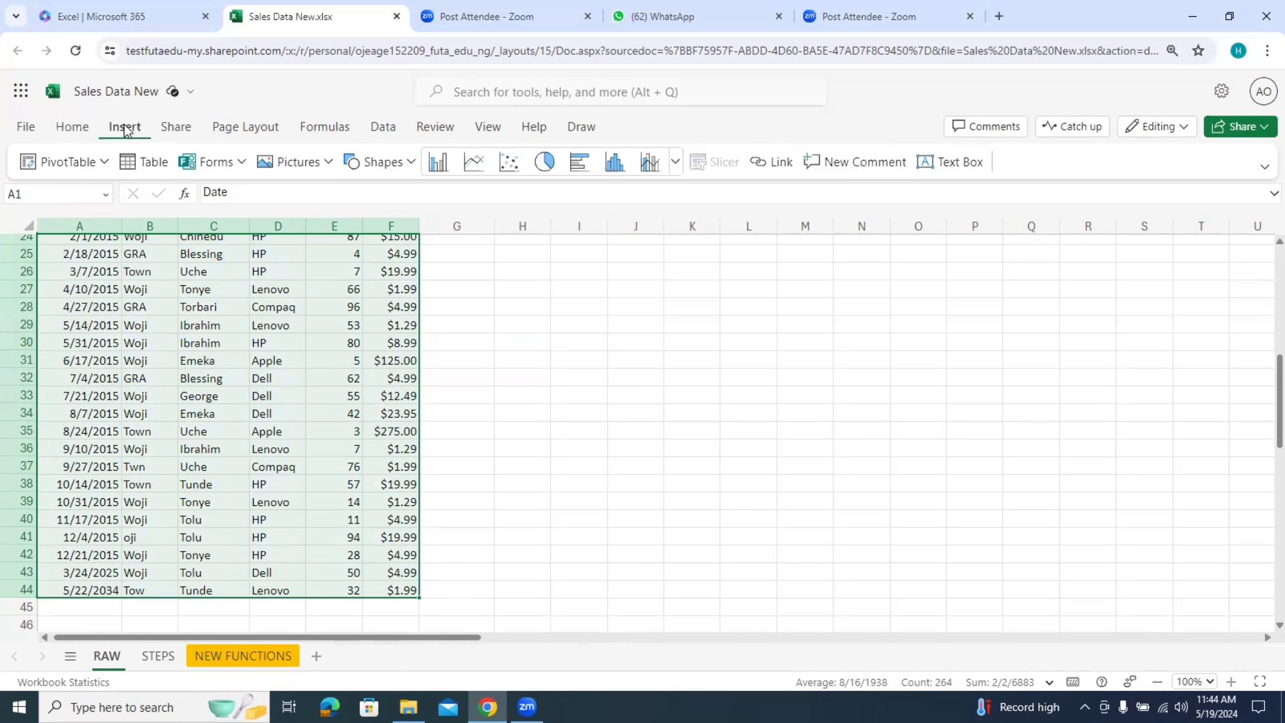
{"action": "left_click", "coordinate": [133, 170]}
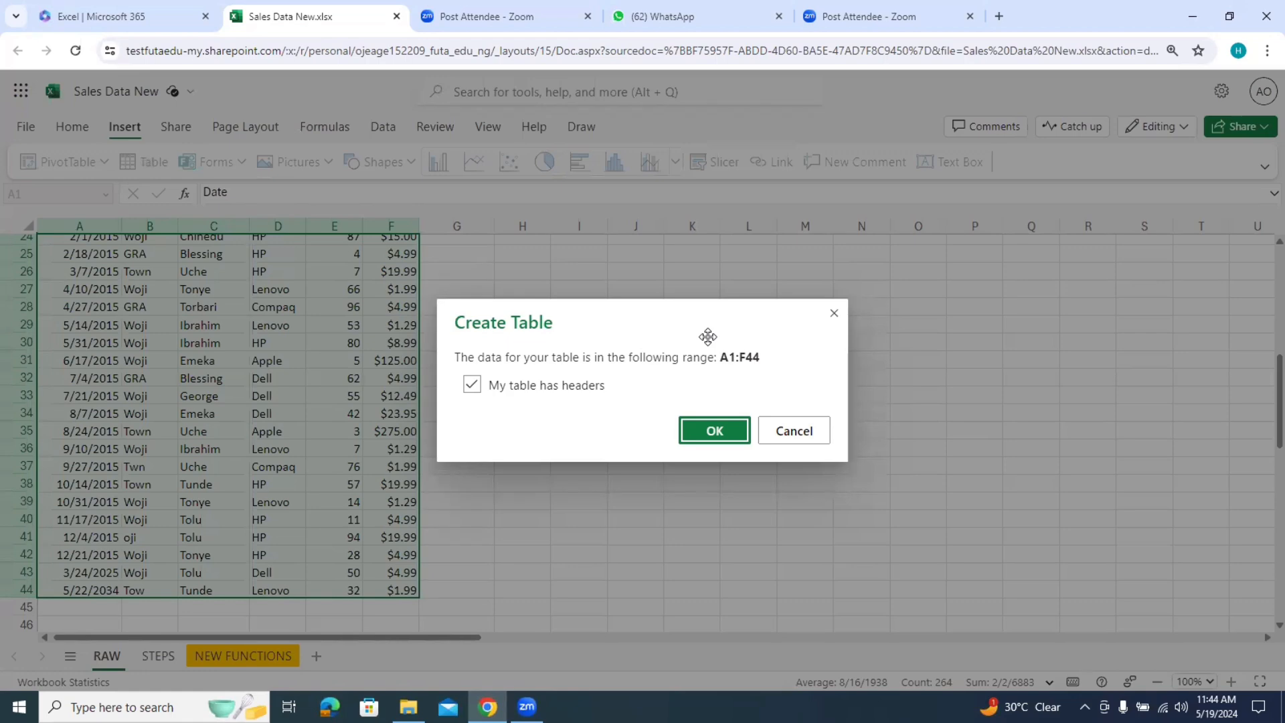
{"action": "left_click", "coordinate": [716, 428]}
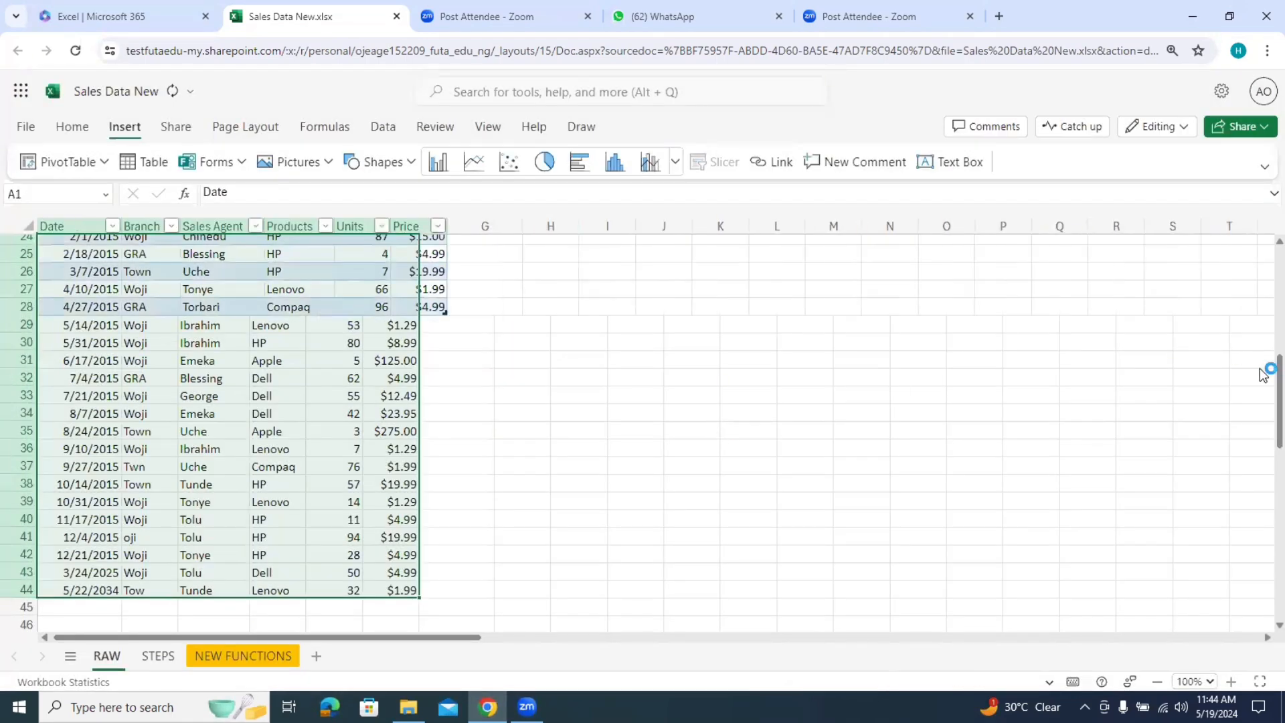
{"action": "left_click_drag", "start_coordinate": [1263, 374], "coordinate": [1264, 247]}
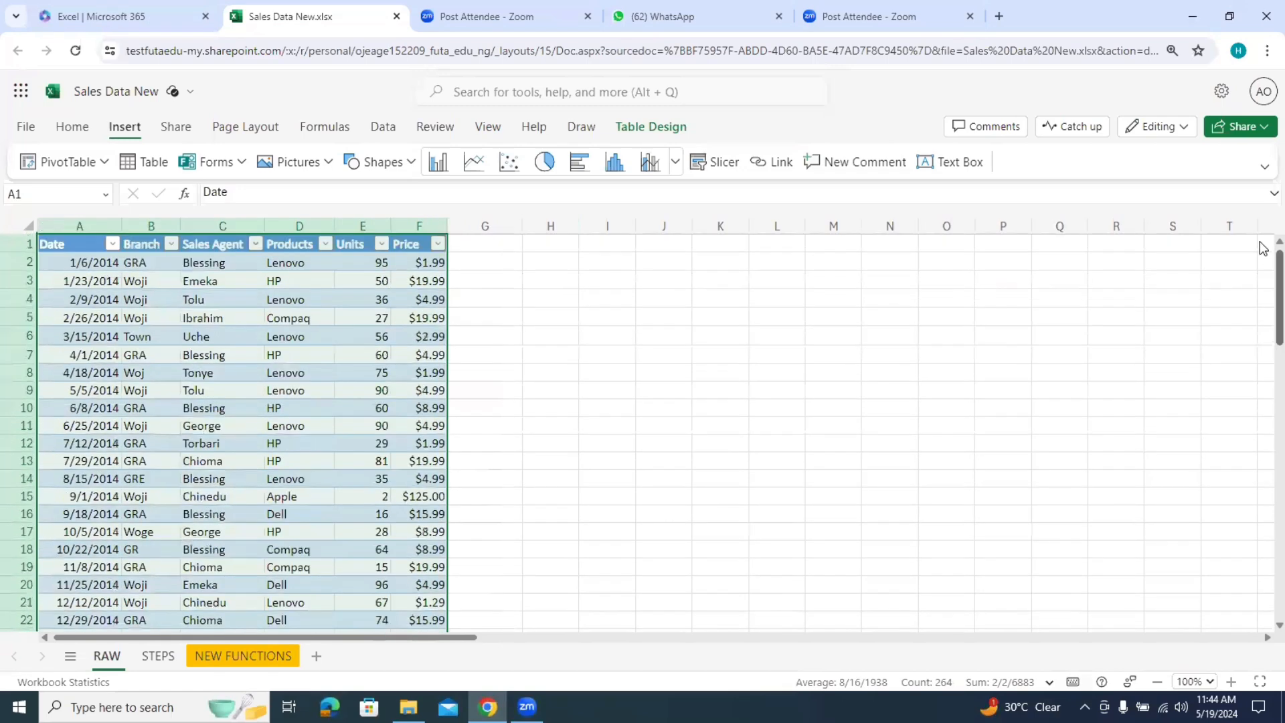
{"action": "left_click", "coordinate": [356, 348]}
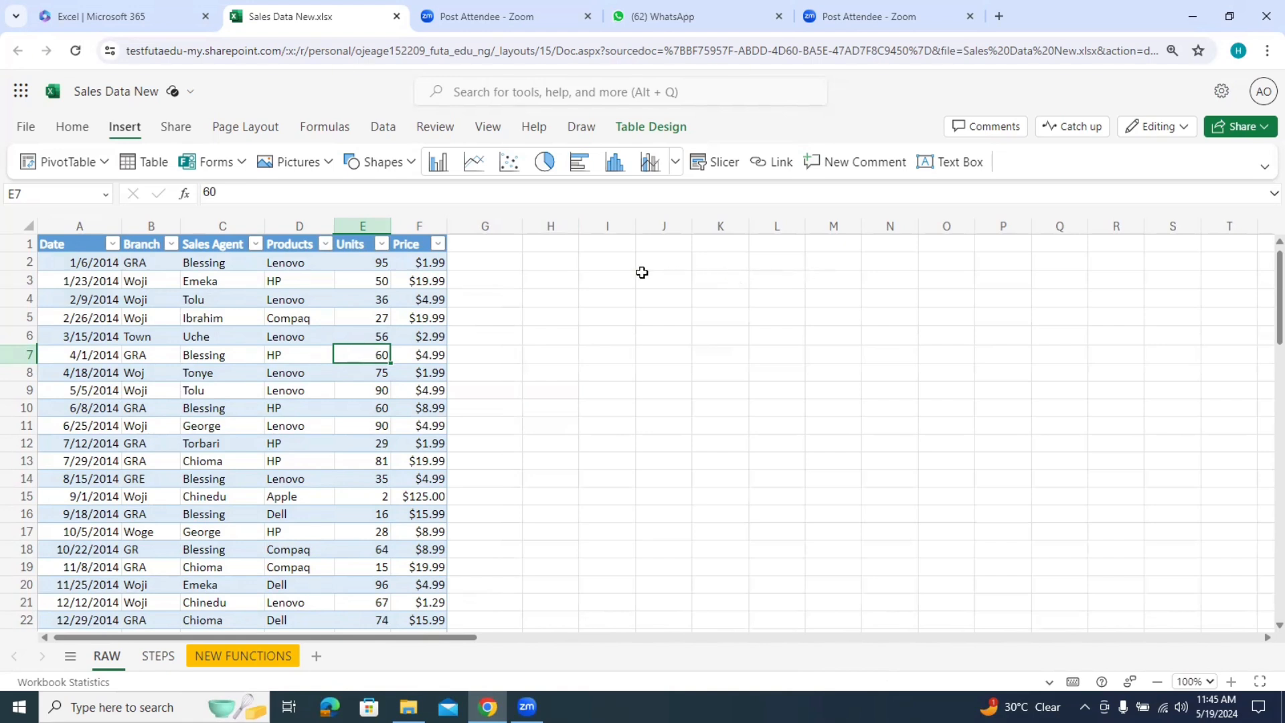
Step: Enter the heading "Data dictionary" in cell I2 and widen column I to fit it
{"action": "left_click", "coordinate": [605, 262]}
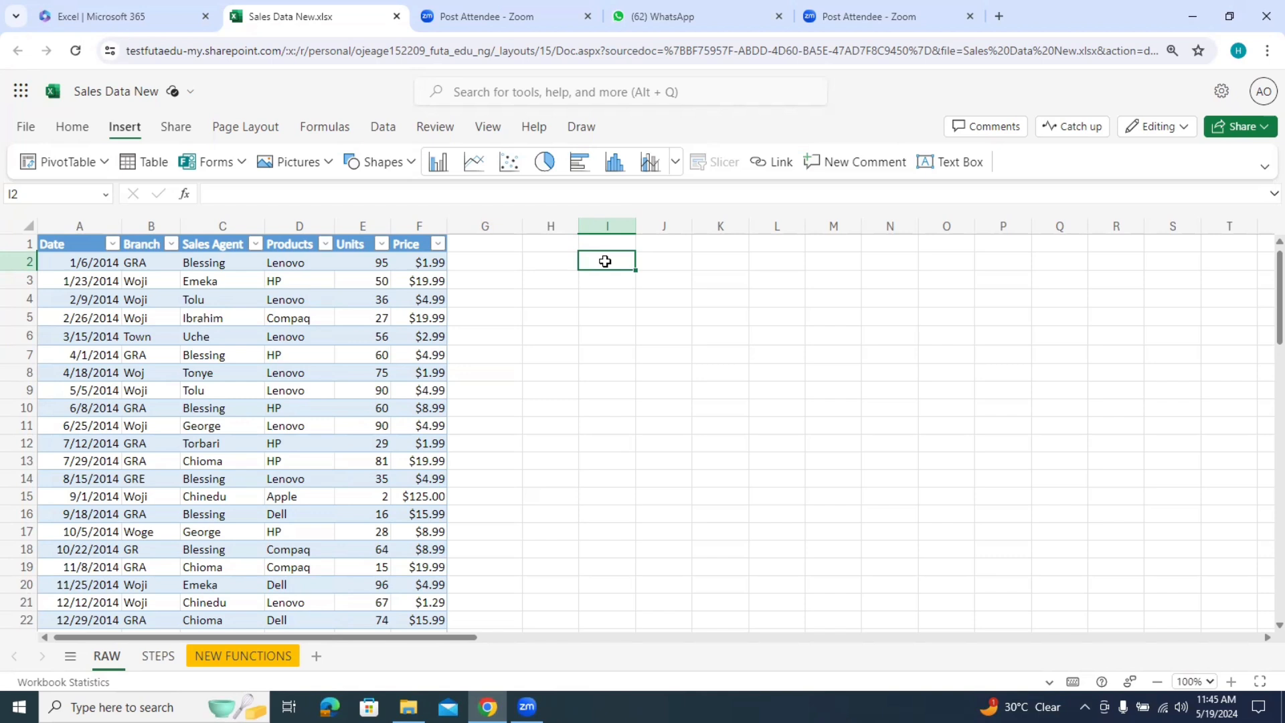
{"action": "type", "text": "Data d"}
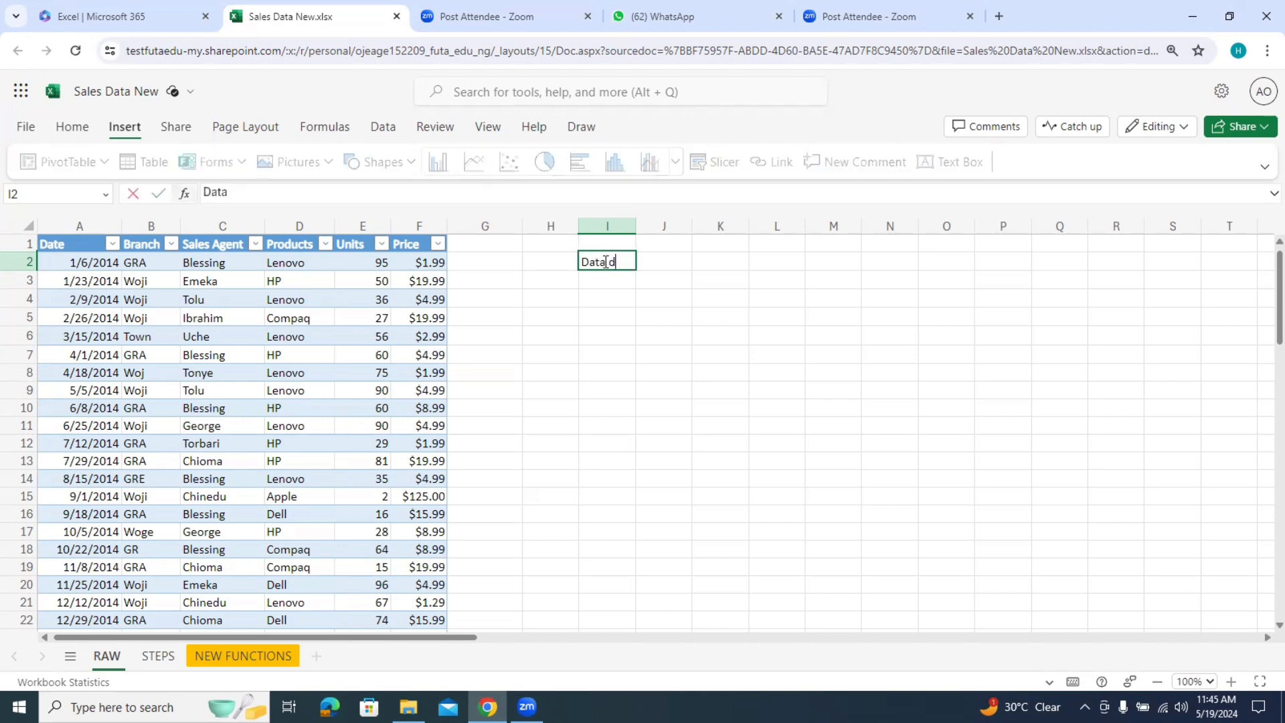
{"action": "type", "text": "ictionary"}
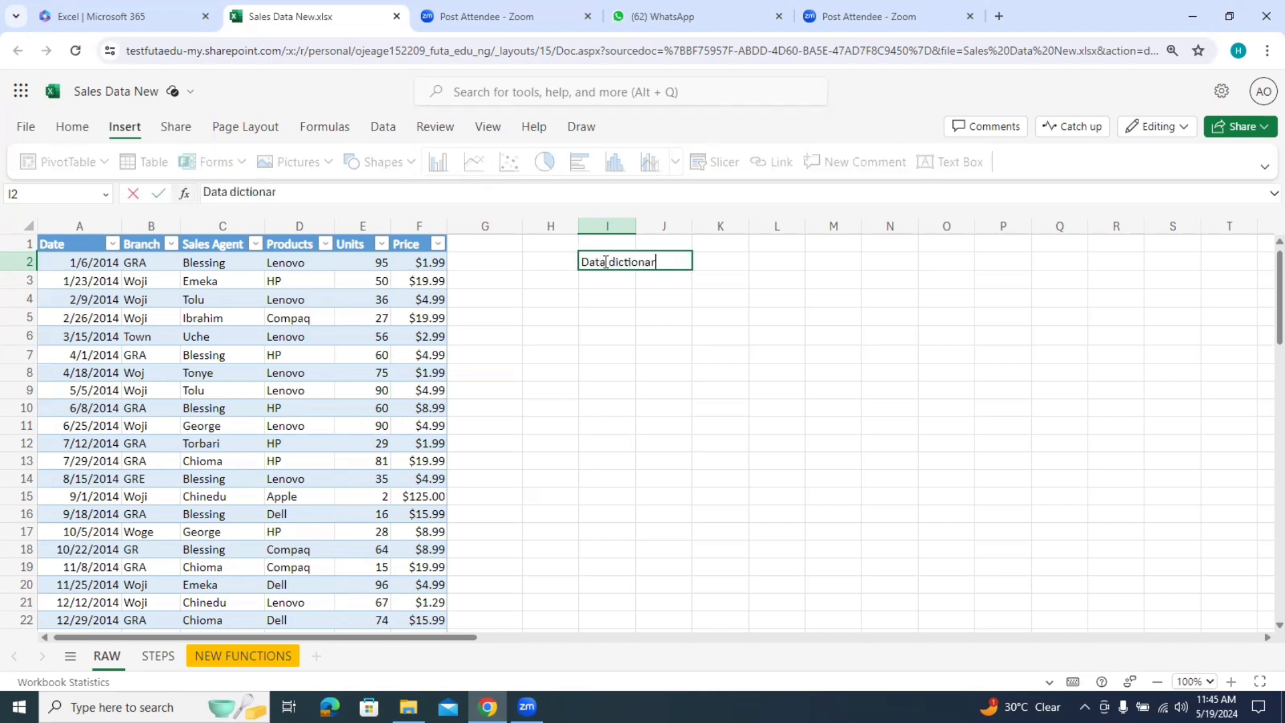
{"action": "left_click", "coordinate": [910, 367]}
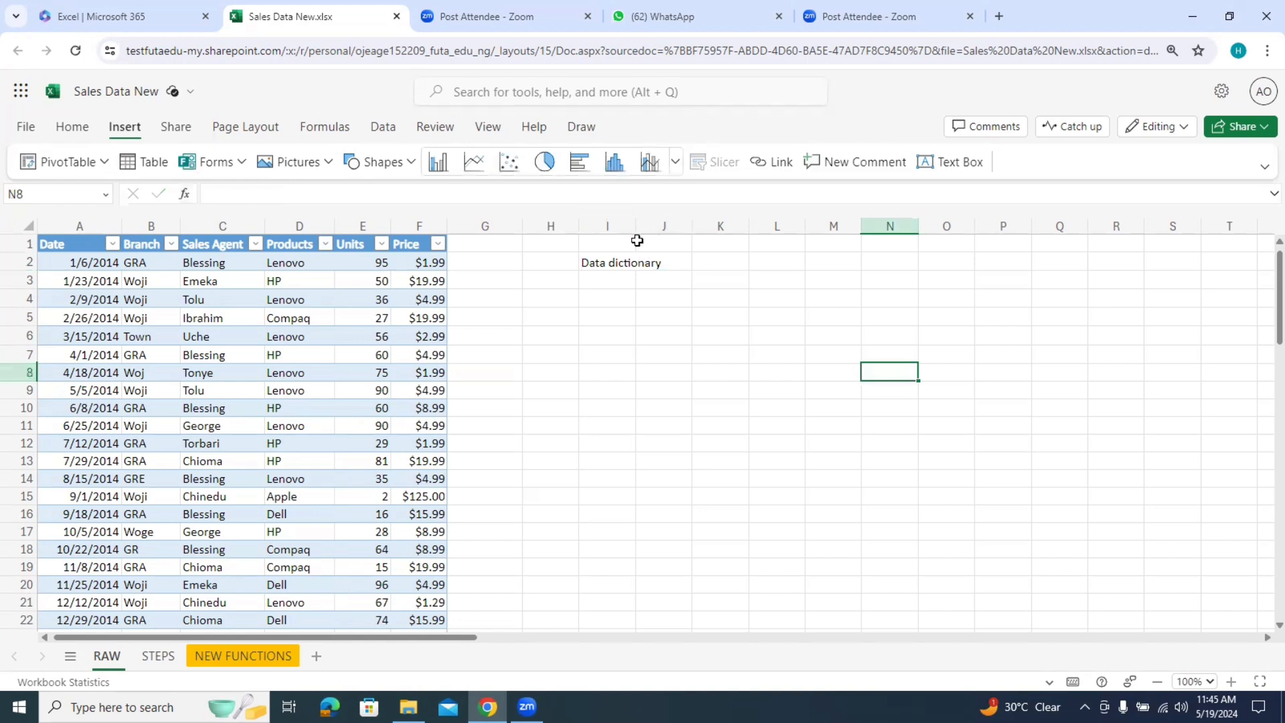
{"action": "left_click_drag", "start_coordinate": [636, 227], "coordinate": [677, 226]}
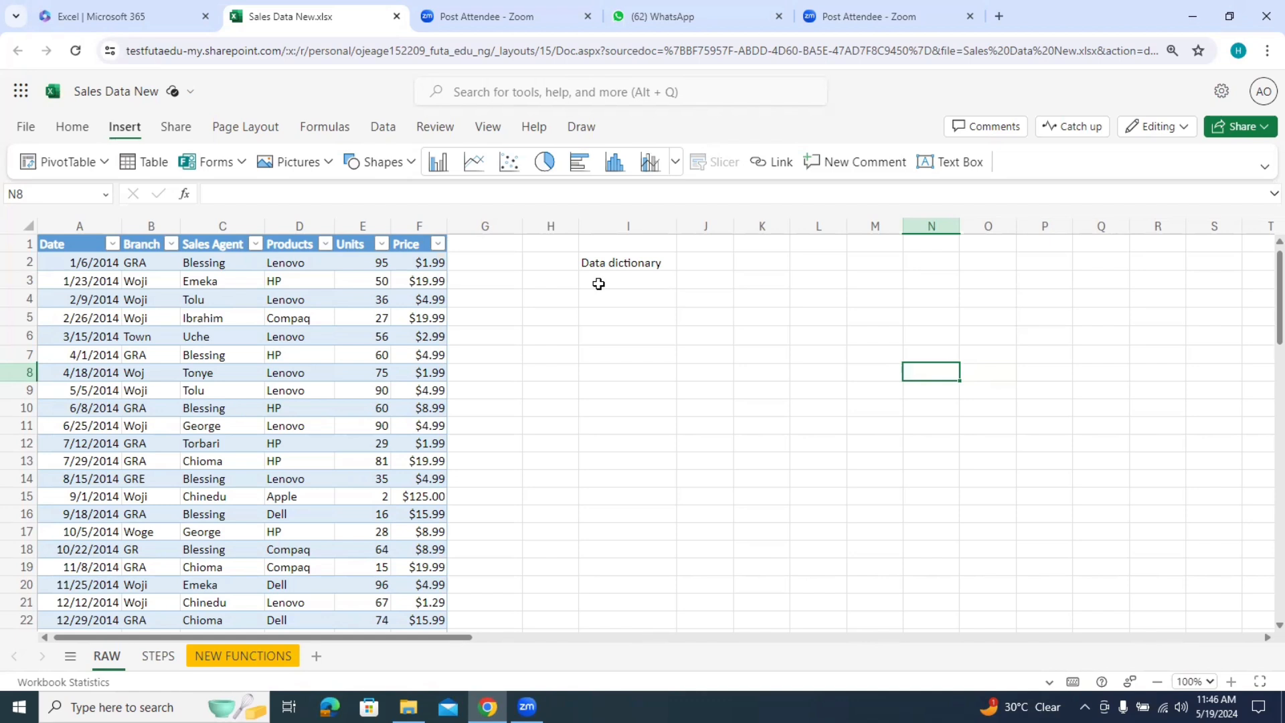
Step: Enter the valid date range "2014-2015" in cell I3, directly below the Data dictionary heading
{"action": "left_click", "coordinate": [643, 279]}
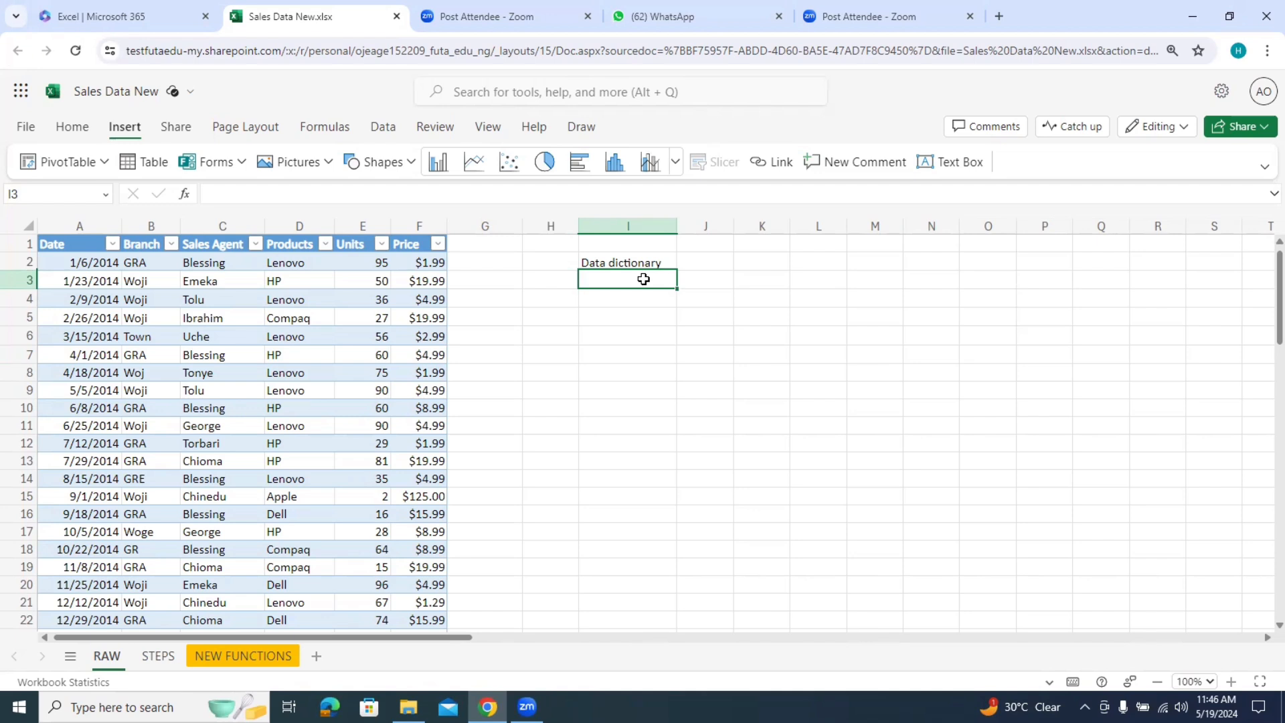
{"action": "type", "text": "20"}
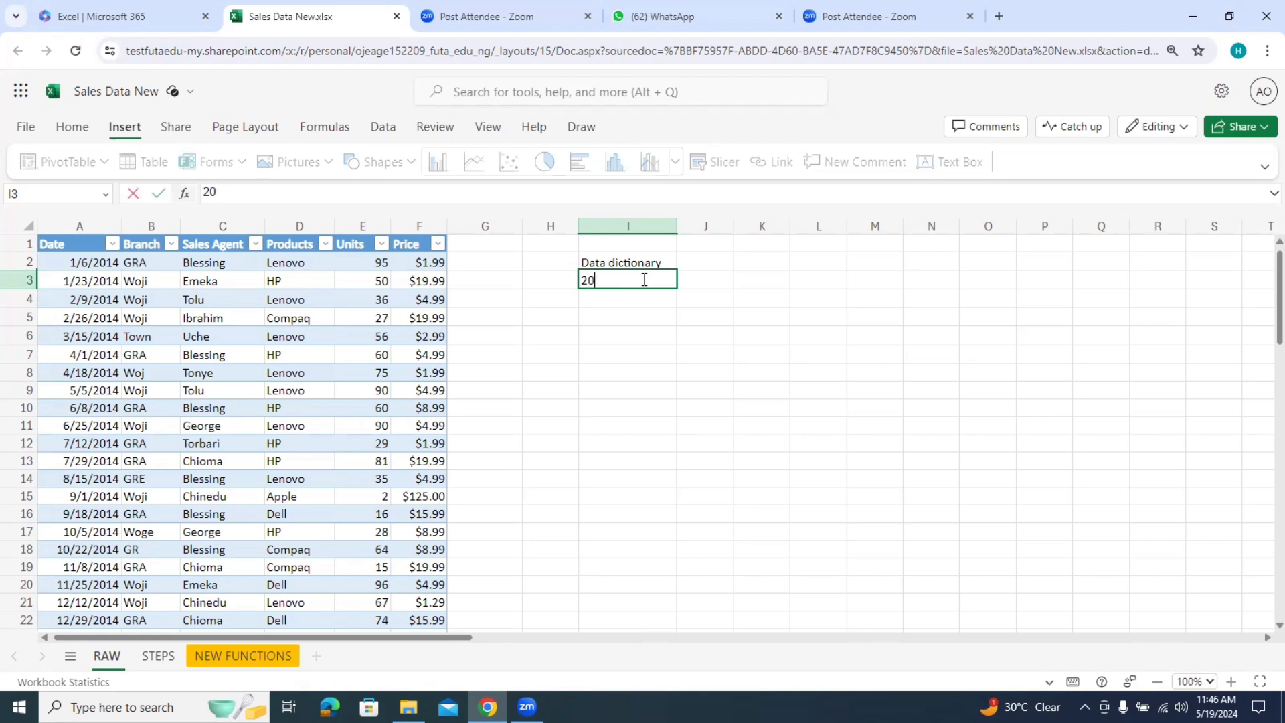
{"action": "type", "text": "14-2014"}
{"action": "key", "text": "BackSpace"}
{"action": "type", "text": "5"}
{"action": "left_click", "coordinate": [749, 281]}
Step: Format the 2014-2015 entry in cell I3 with a light gray fill and bold text
{"action": "left_click", "coordinate": [620, 280]}
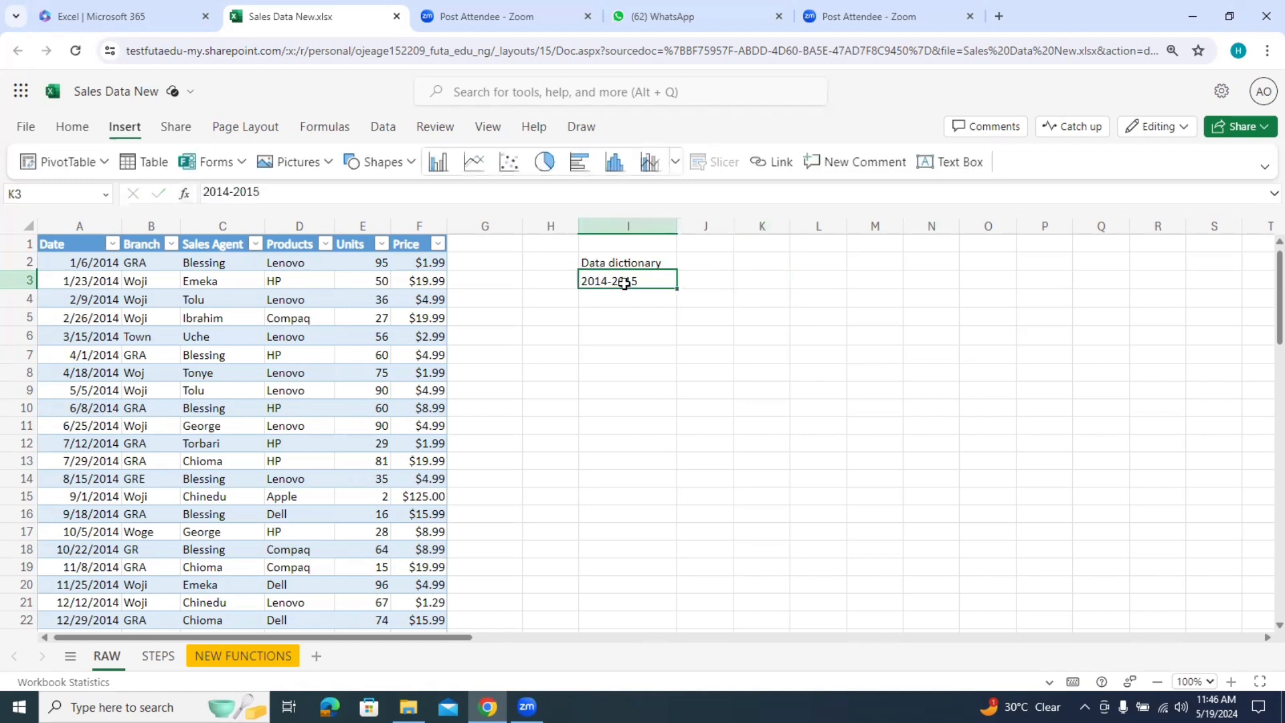
{"action": "left_click", "coordinate": [73, 127]}
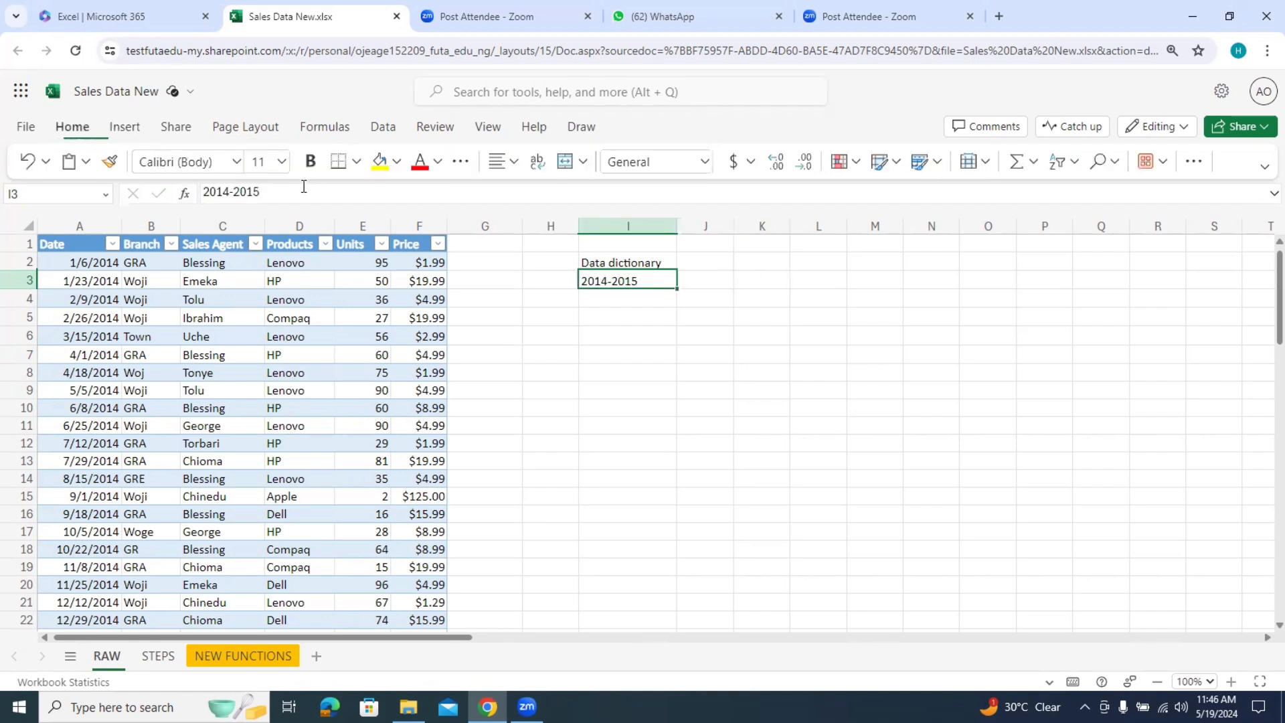
{"action": "left_click", "coordinate": [397, 162]}
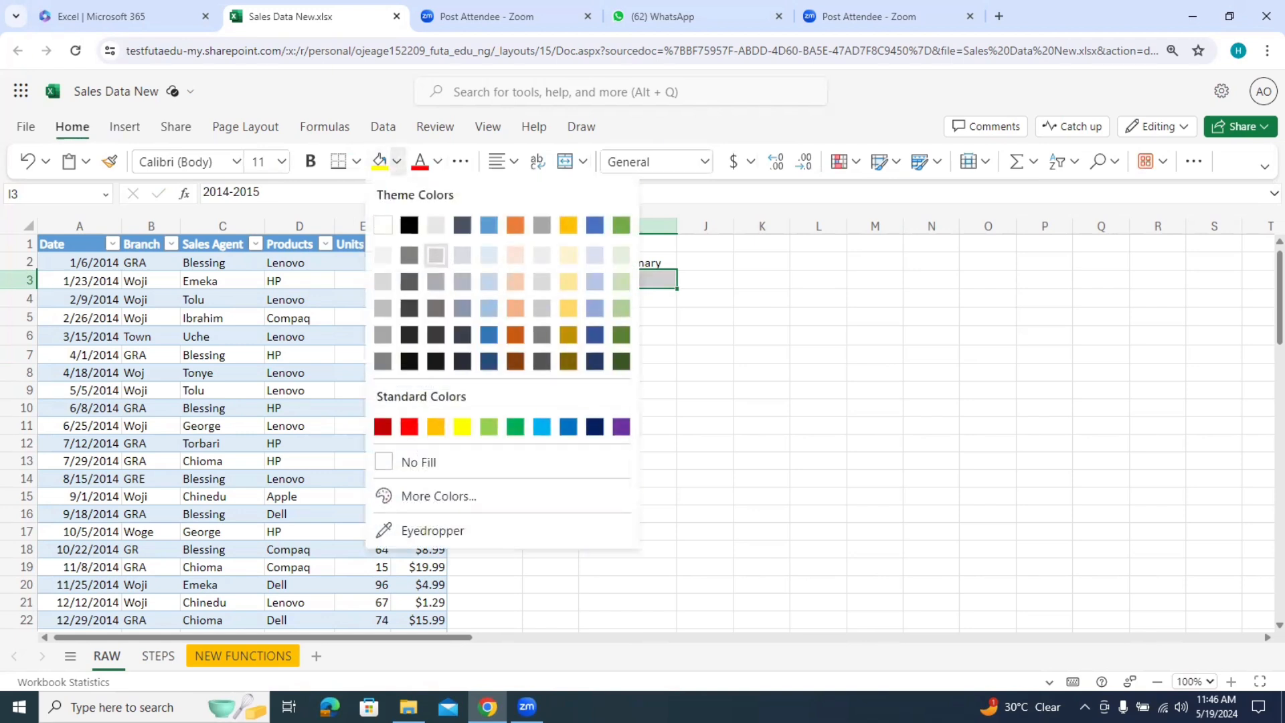
{"action": "left_click", "coordinate": [441, 254]}
{"action": "left_click", "coordinate": [740, 319]}
{"action": "left_click", "coordinate": [621, 281]}
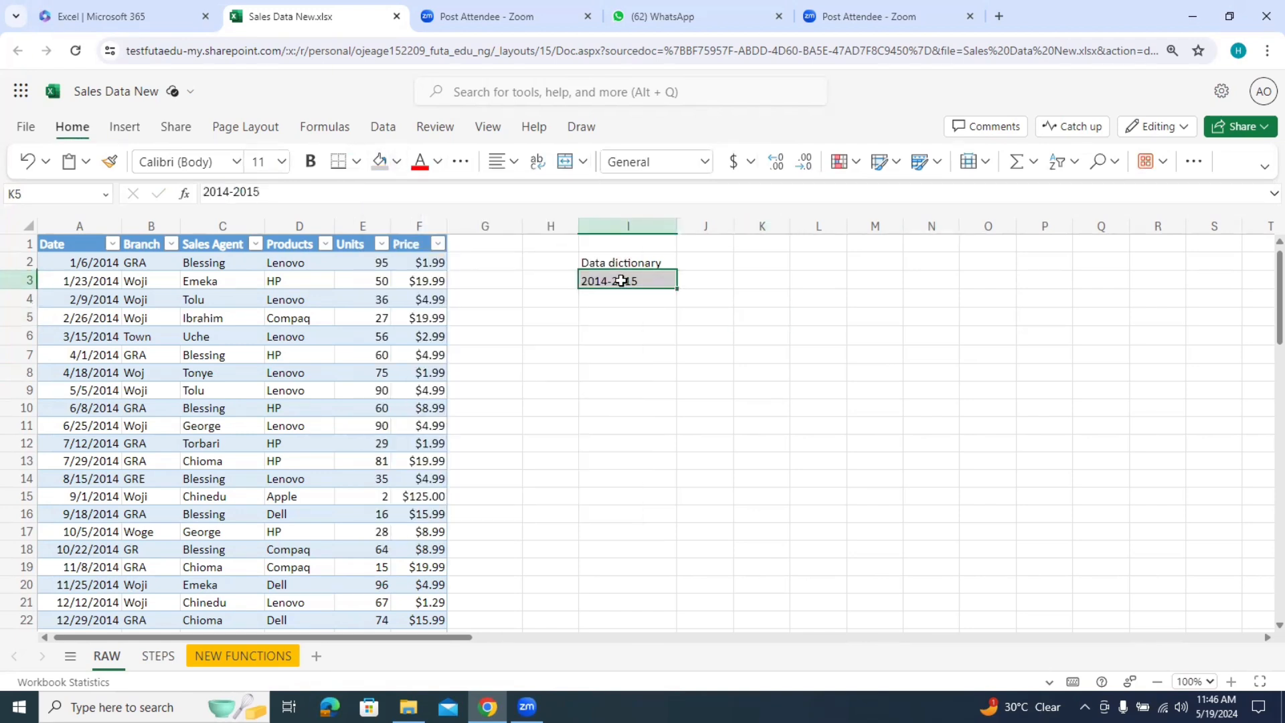
{"action": "left_click", "coordinate": [310, 161]}
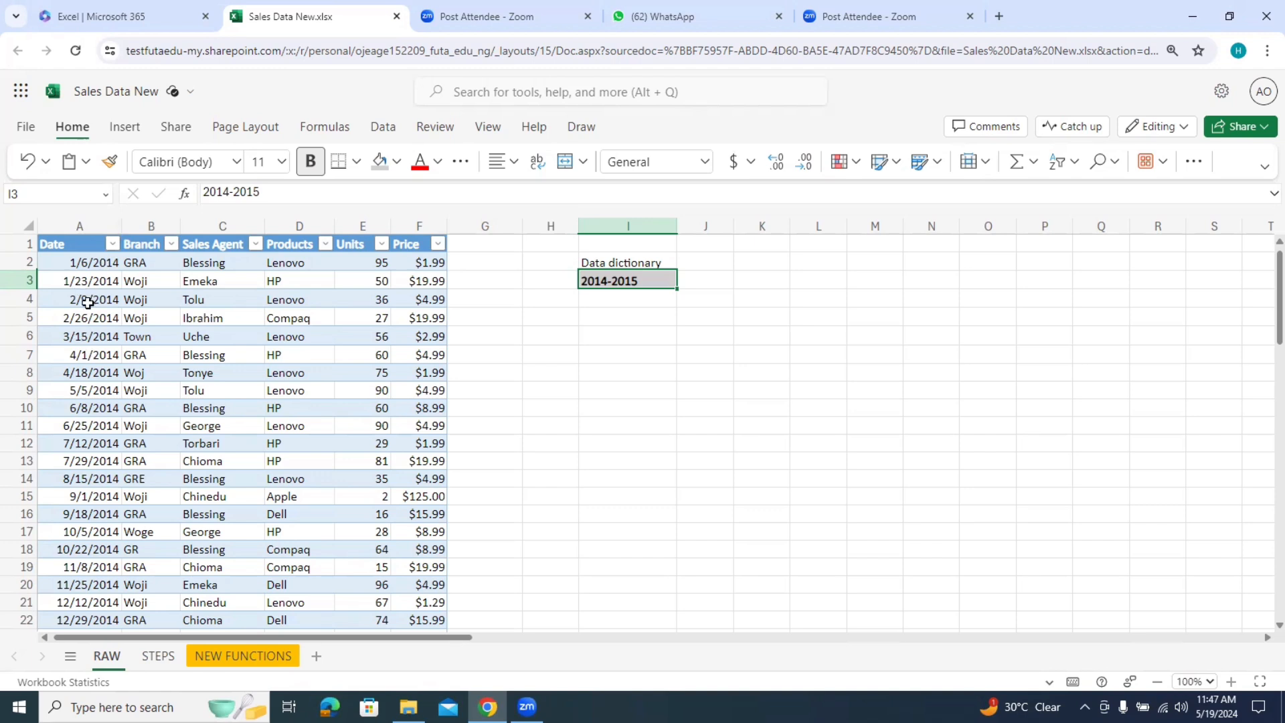
Step: Filter the table's Date column to exclude 2014 and 2015, showing only 2025 and 2034 dates, and return to the Sales Data New workbook
{"action": "left_click", "coordinate": [112, 243]}
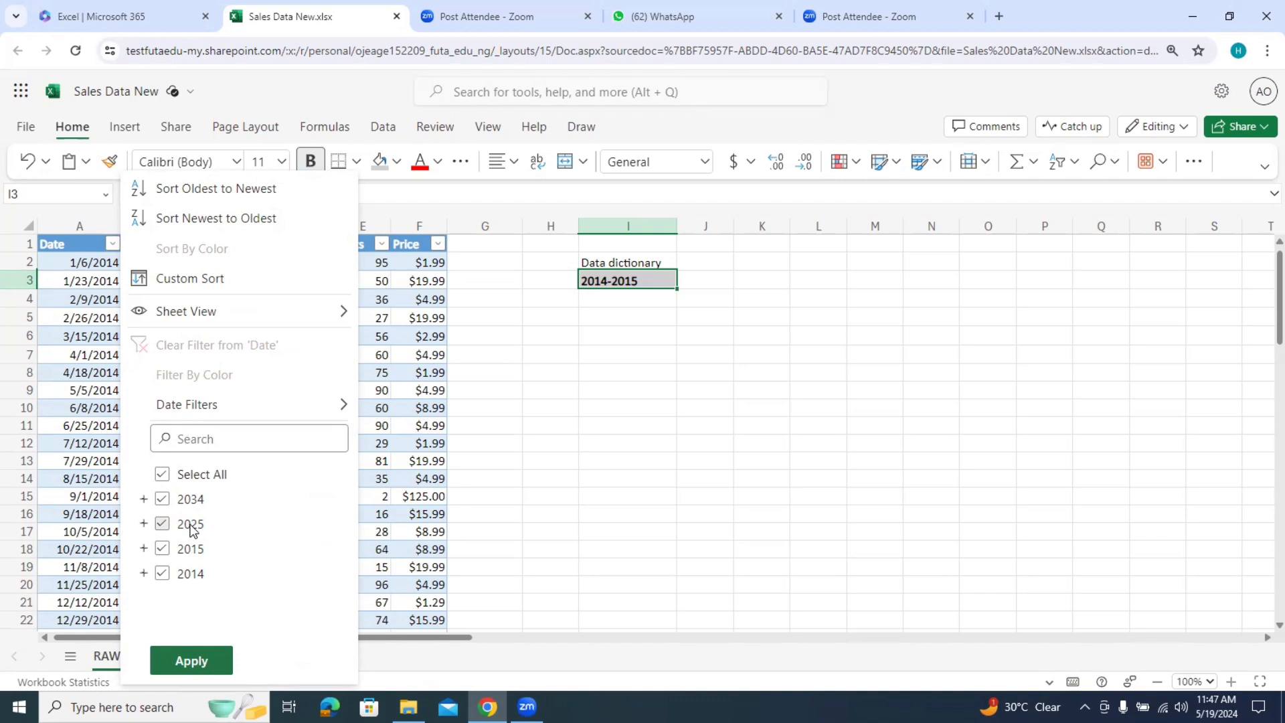
{"action": "left_click", "coordinate": [162, 549]}
{"action": "left_click", "coordinate": [207, 658]}
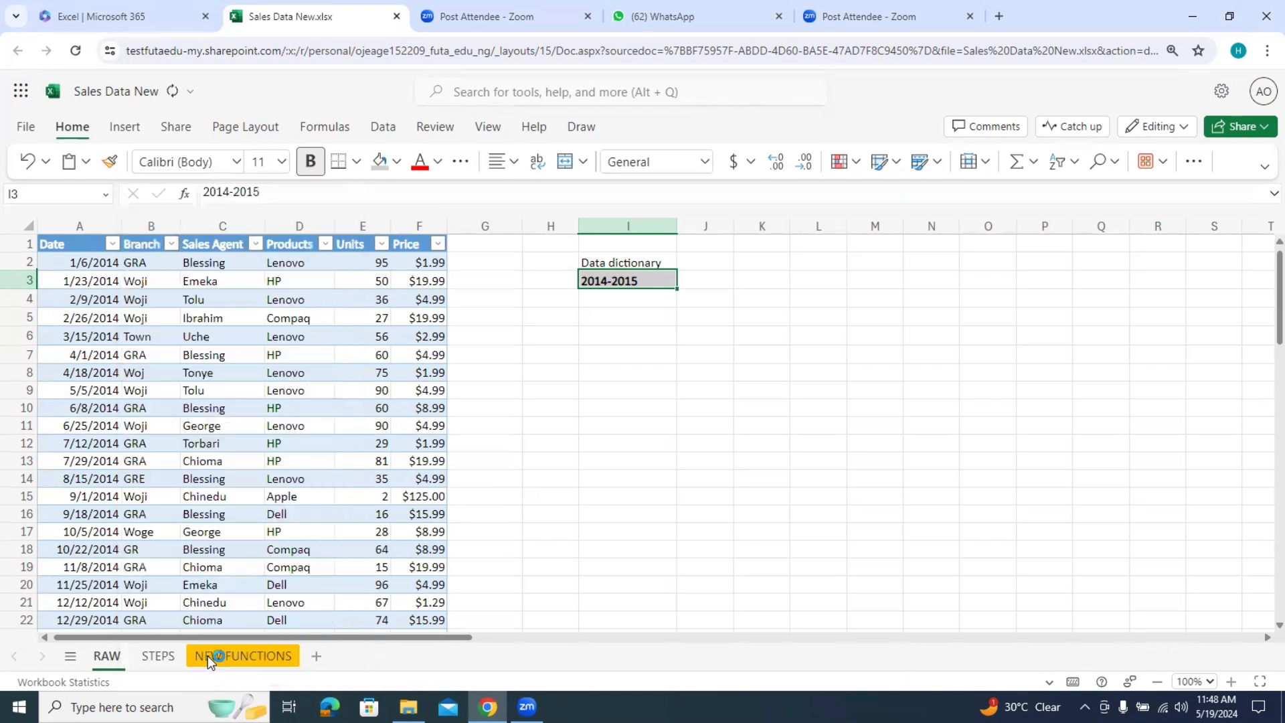
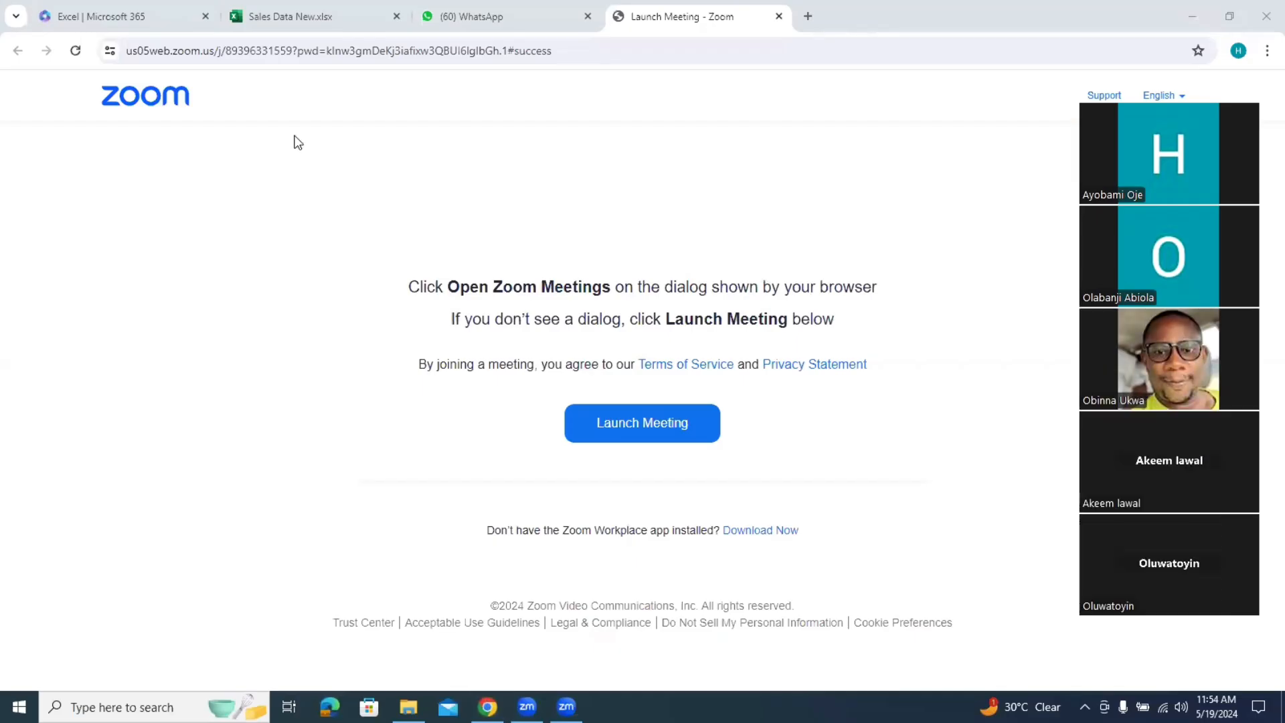
{"action": "left_click", "coordinate": [270, 9]}
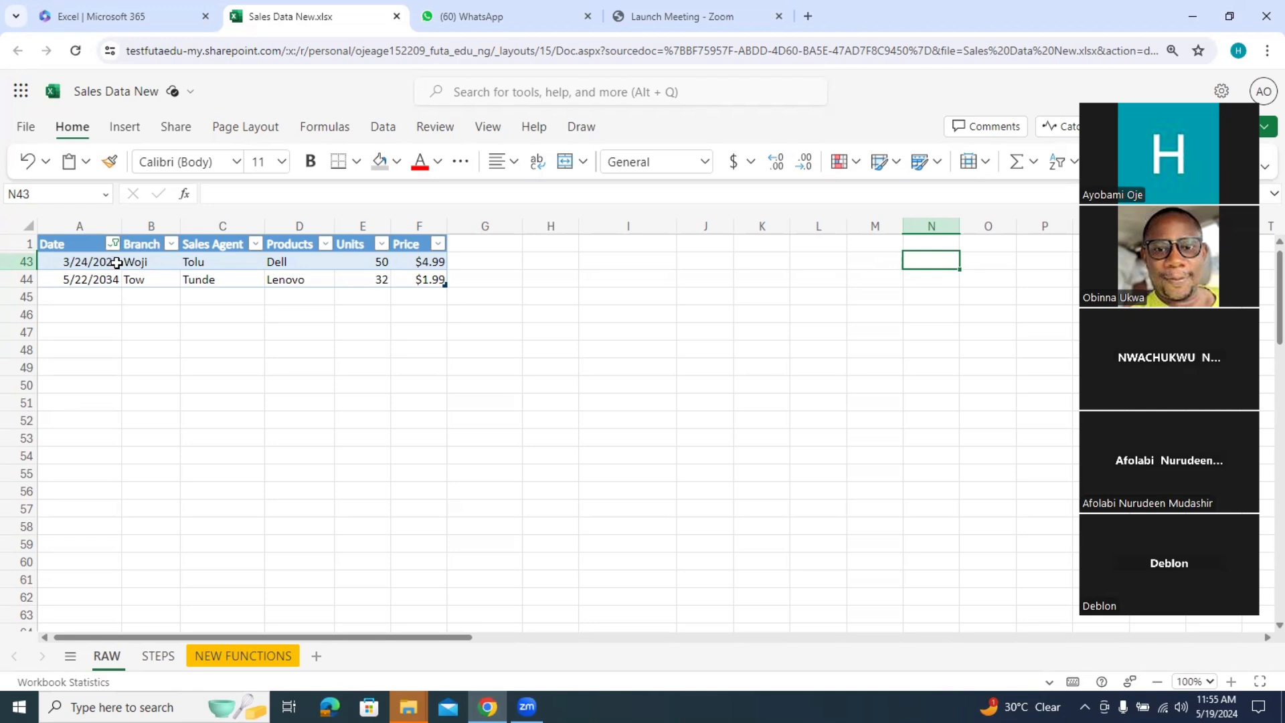
Step: Correct the out-of-range 2025 date in cell A43 to 3/24/2015
{"action": "left_click", "coordinate": [117, 261]}
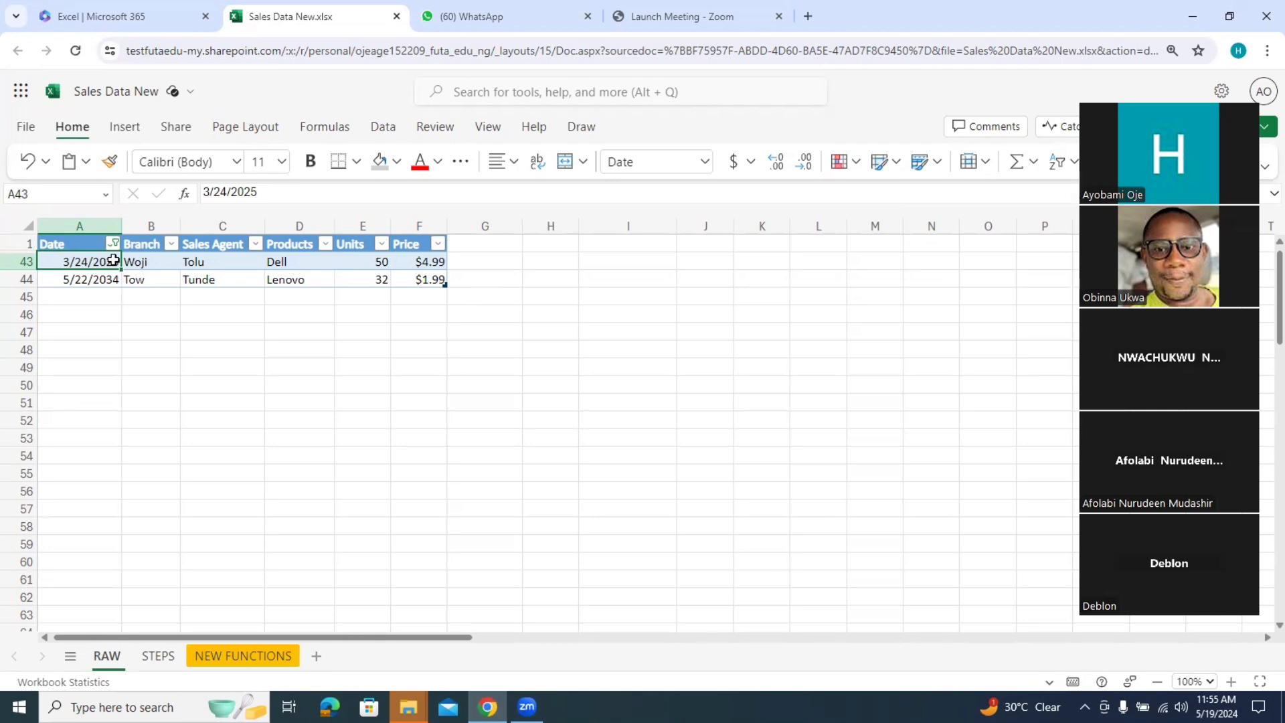
{"action": "left_click", "coordinate": [250, 193]}
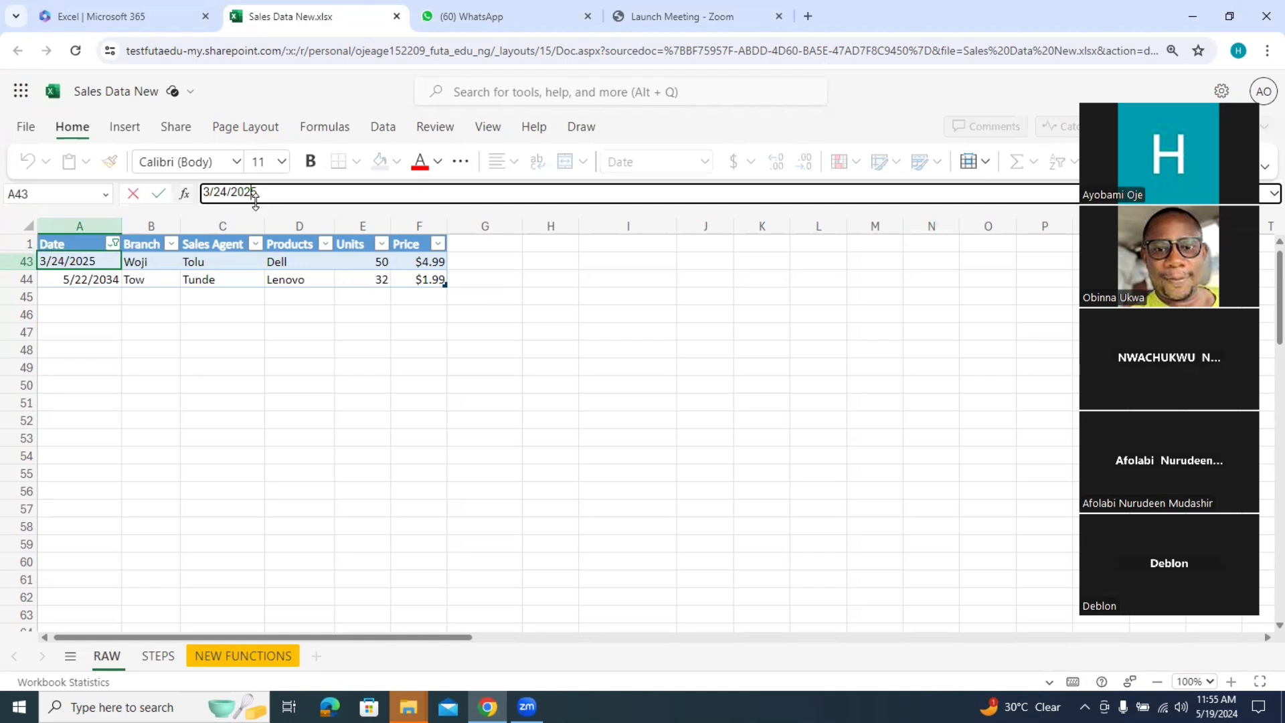
{"action": "key", "text": "BackSpace"}
{"action": "type", "text": "1"}
{"action": "left_click", "coordinate": [147, 325]}
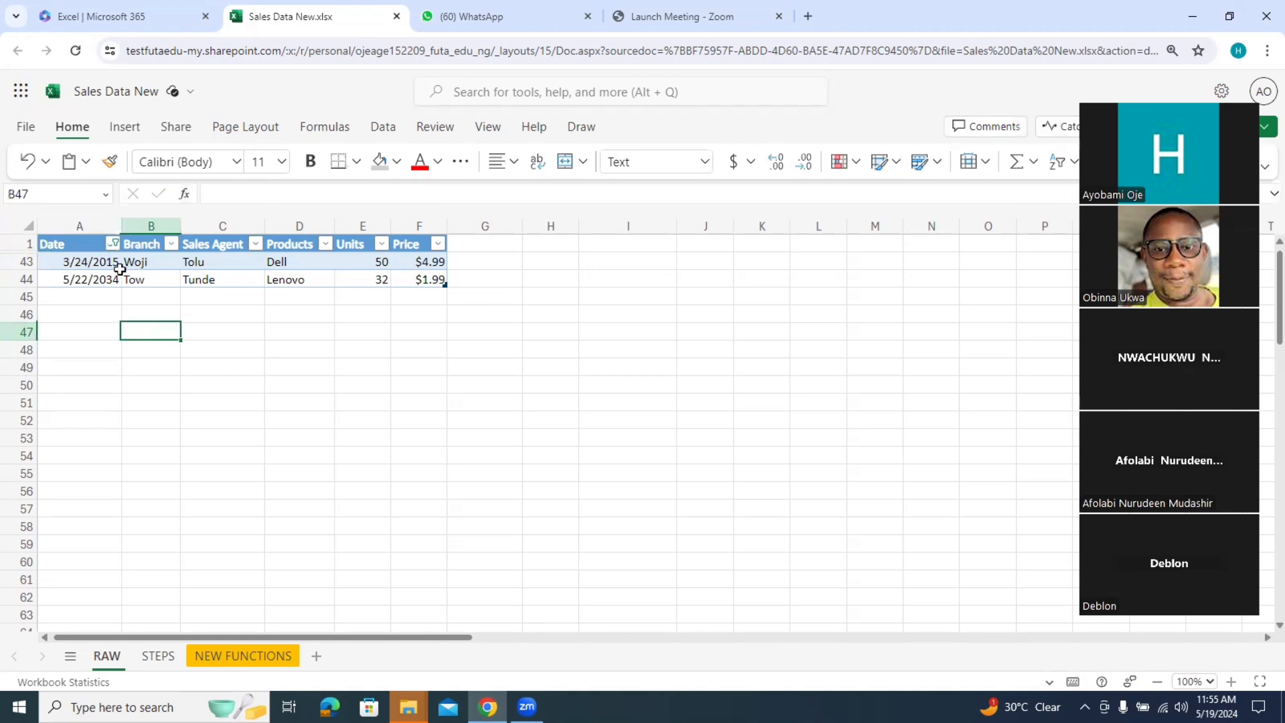
Step: Reset the Date column filter so that rows of all years are included
{"action": "left_click", "coordinate": [113, 243]}
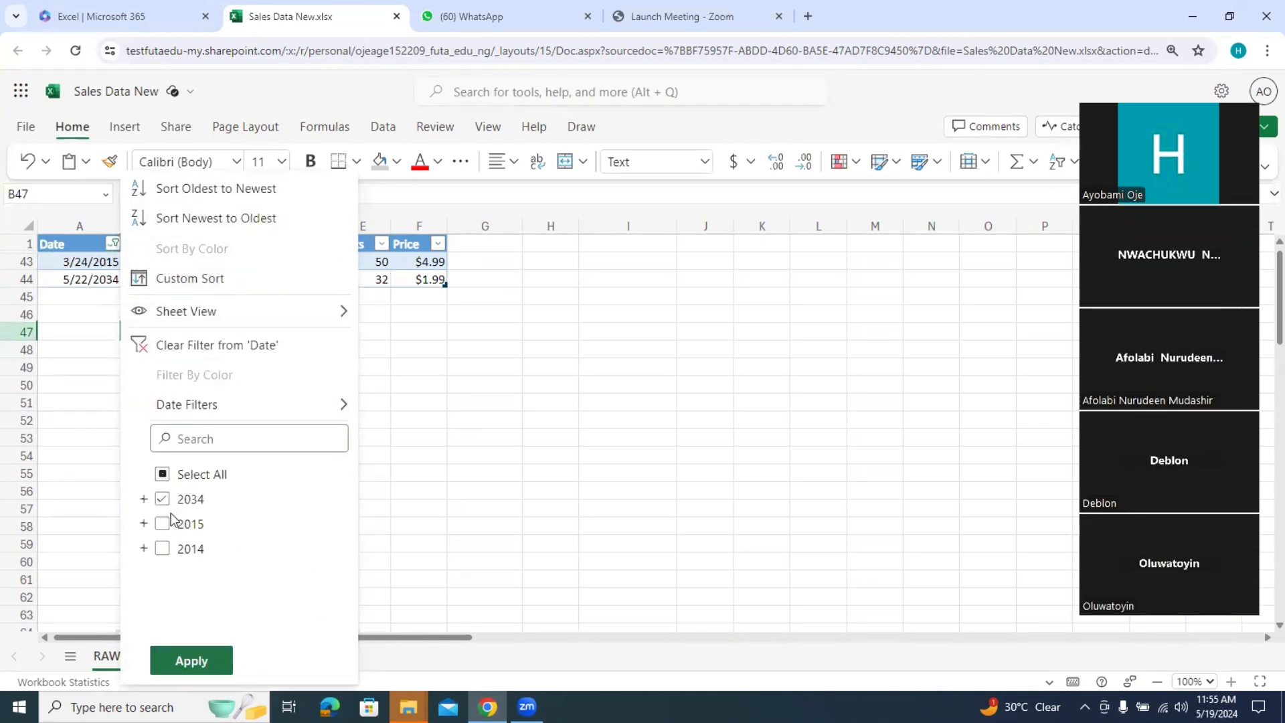
{"action": "left_click", "coordinate": [163, 476]}
{"action": "left_click", "coordinate": [195, 660]}
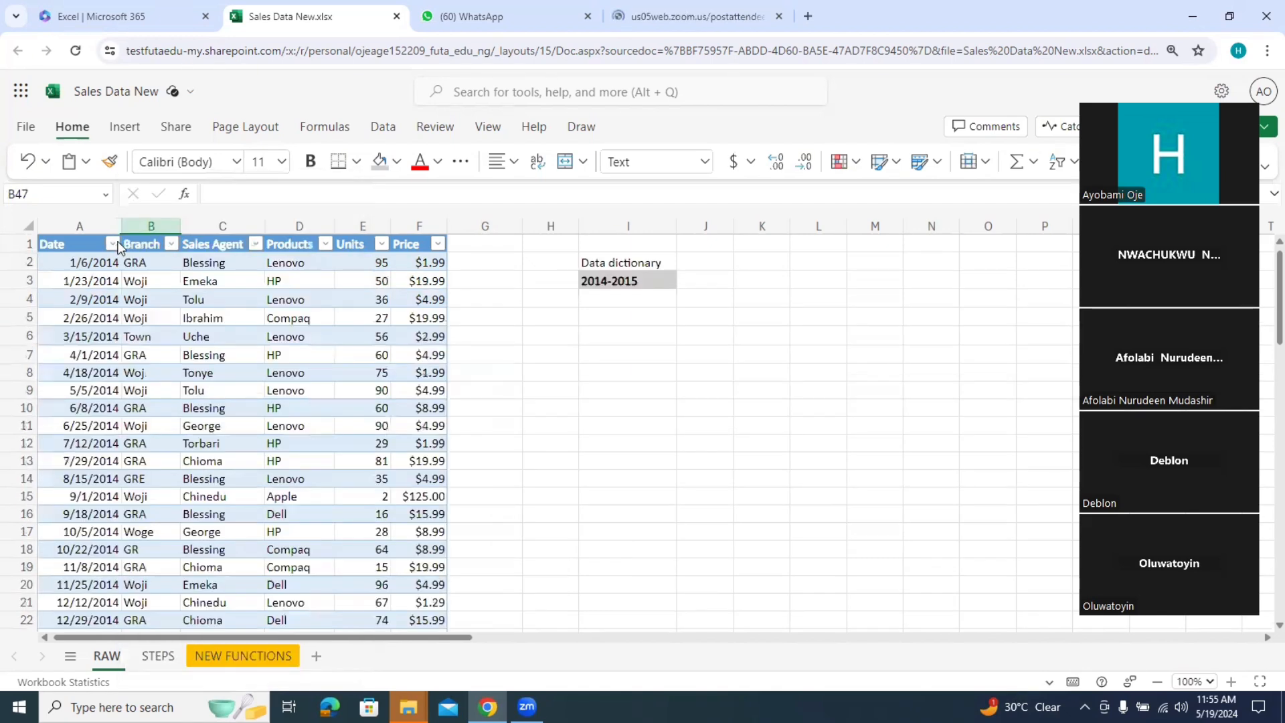
Step: Filter the table's Date column to show only the 2034 dates
{"action": "left_click", "coordinate": [113, 246]}
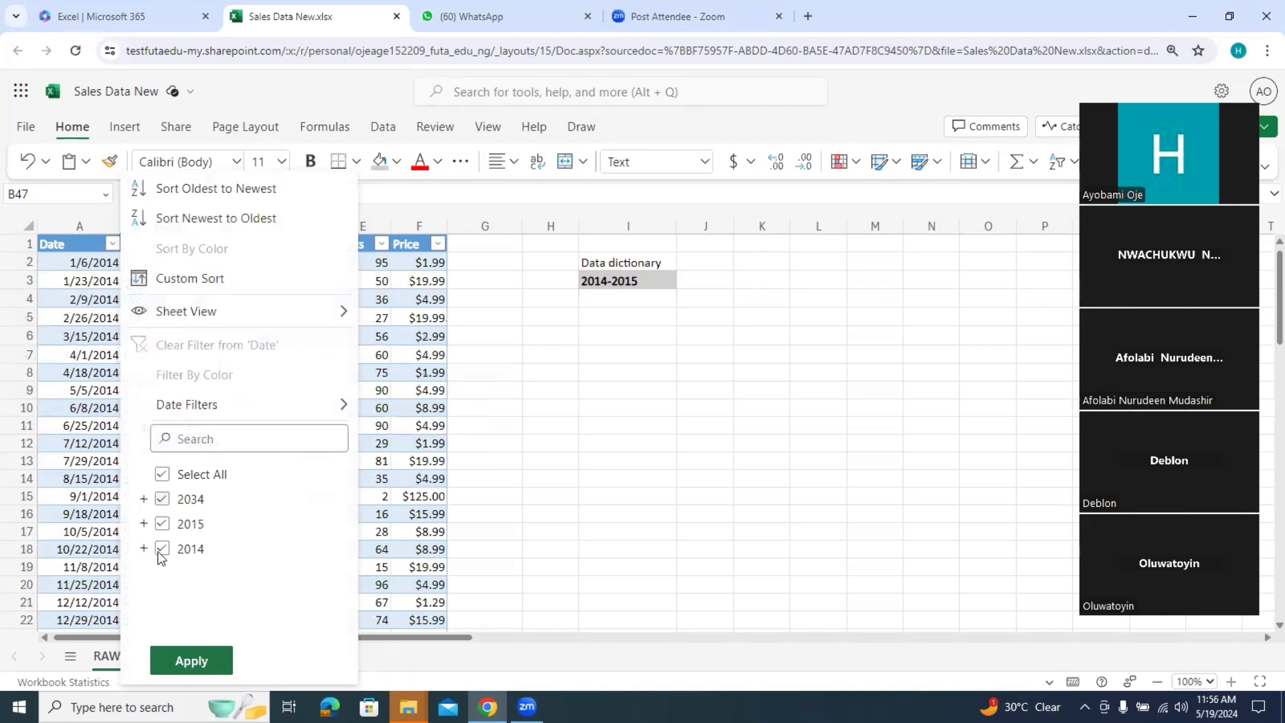
{"action": "left_click", "coordinate": [162, 476]}
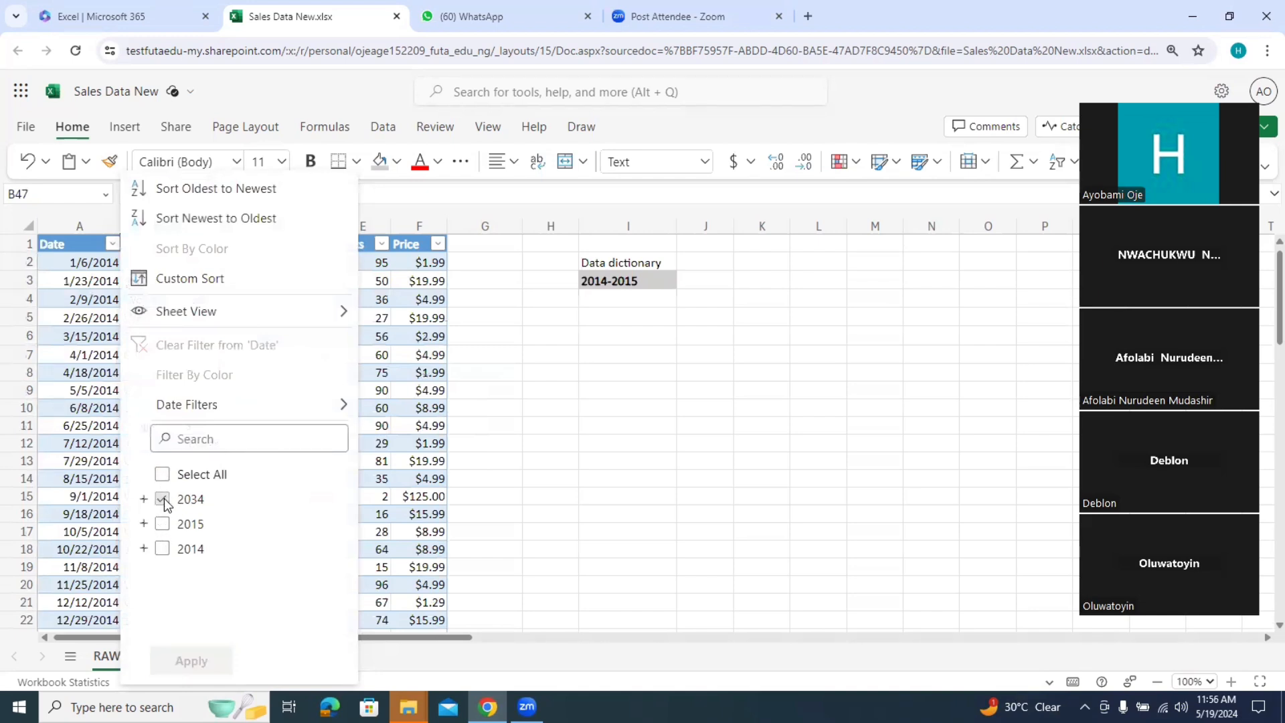
{"action": "left_click", "coordinate": [164, 499]}
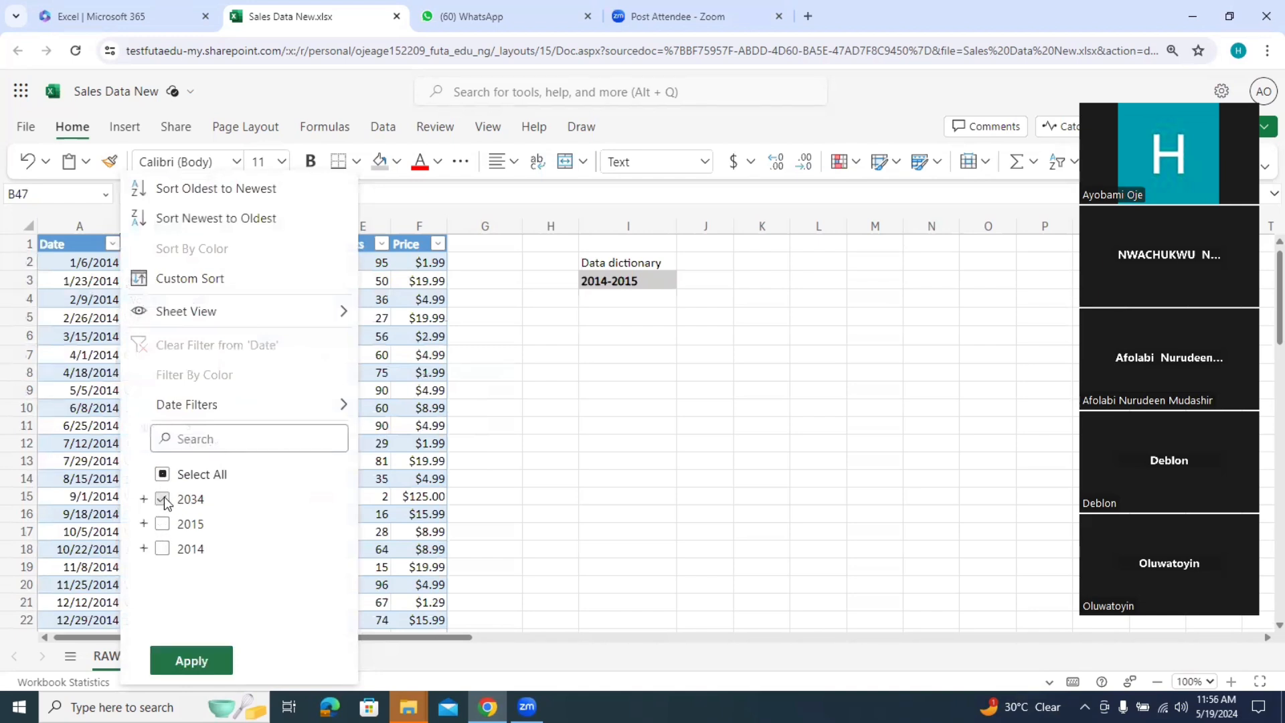
{"action": "left_click", "coordinate": [200, 658]}
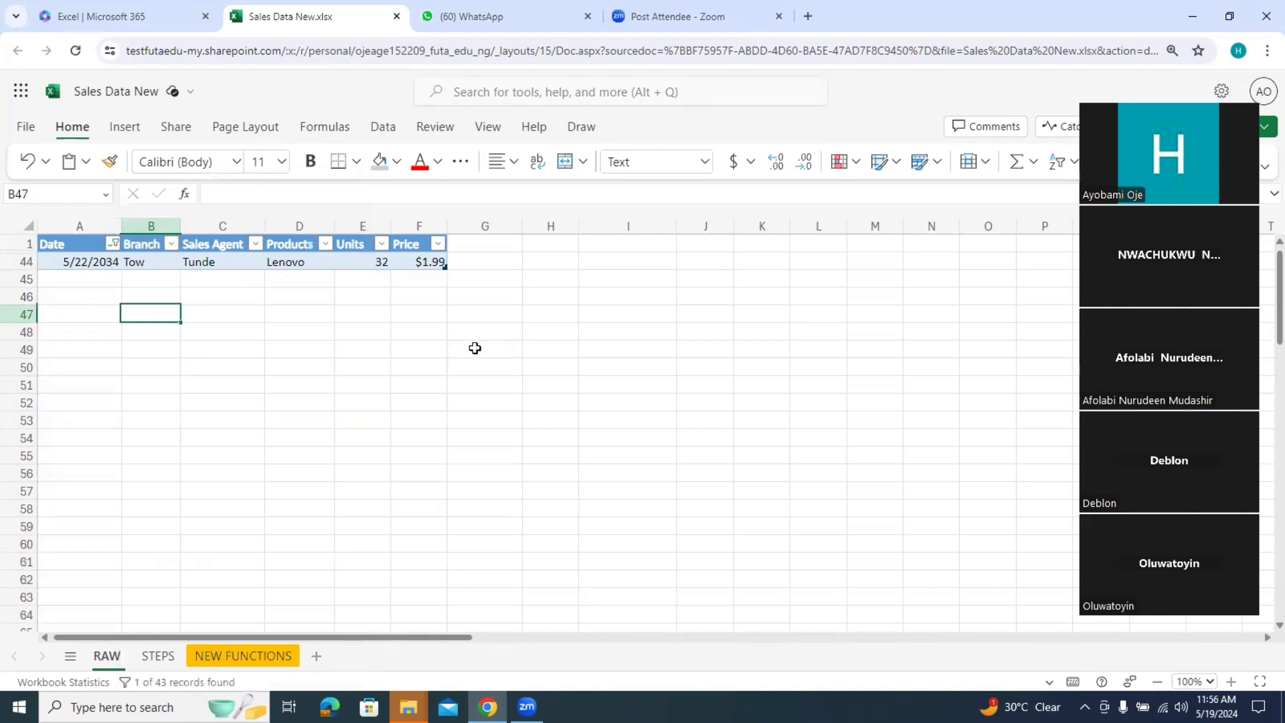
{"action": "left_click", "coordinate": [689, 331]}
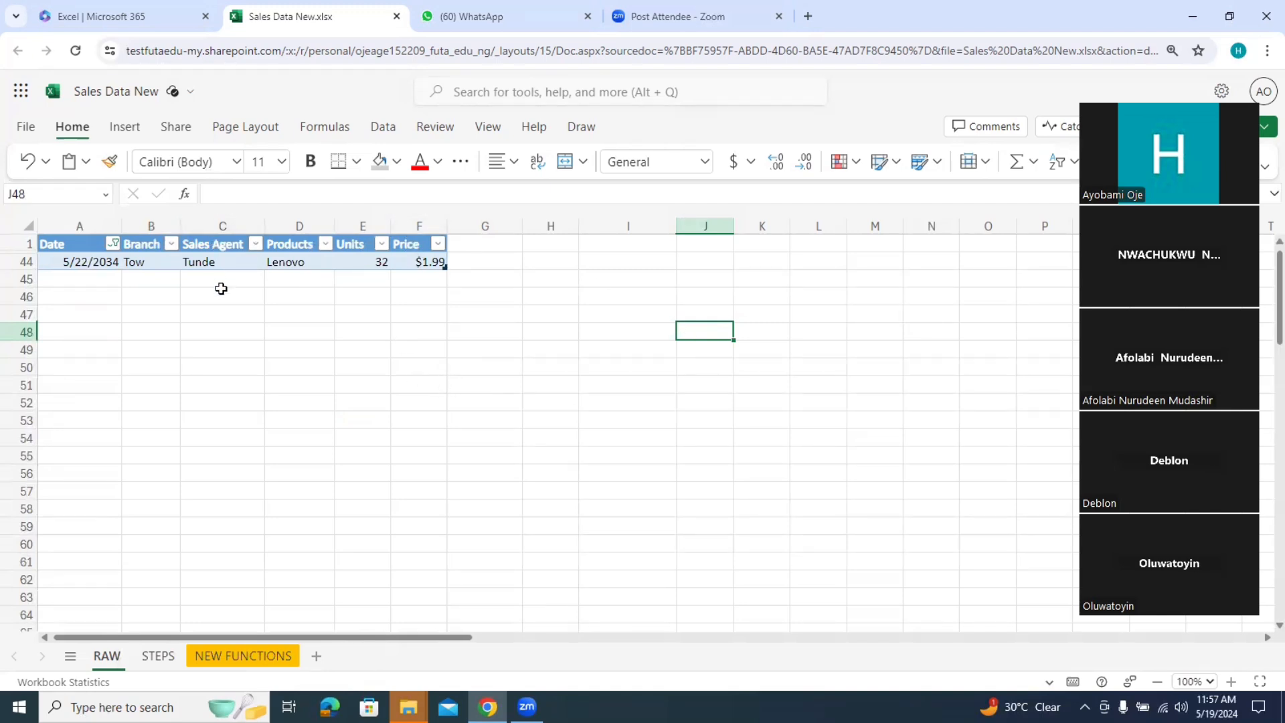
Step: Include 2015 and 2014 in the Date filter again alongside 2034 to restore the full table
{"action": "left_click", "coordinate": [113, 245]}
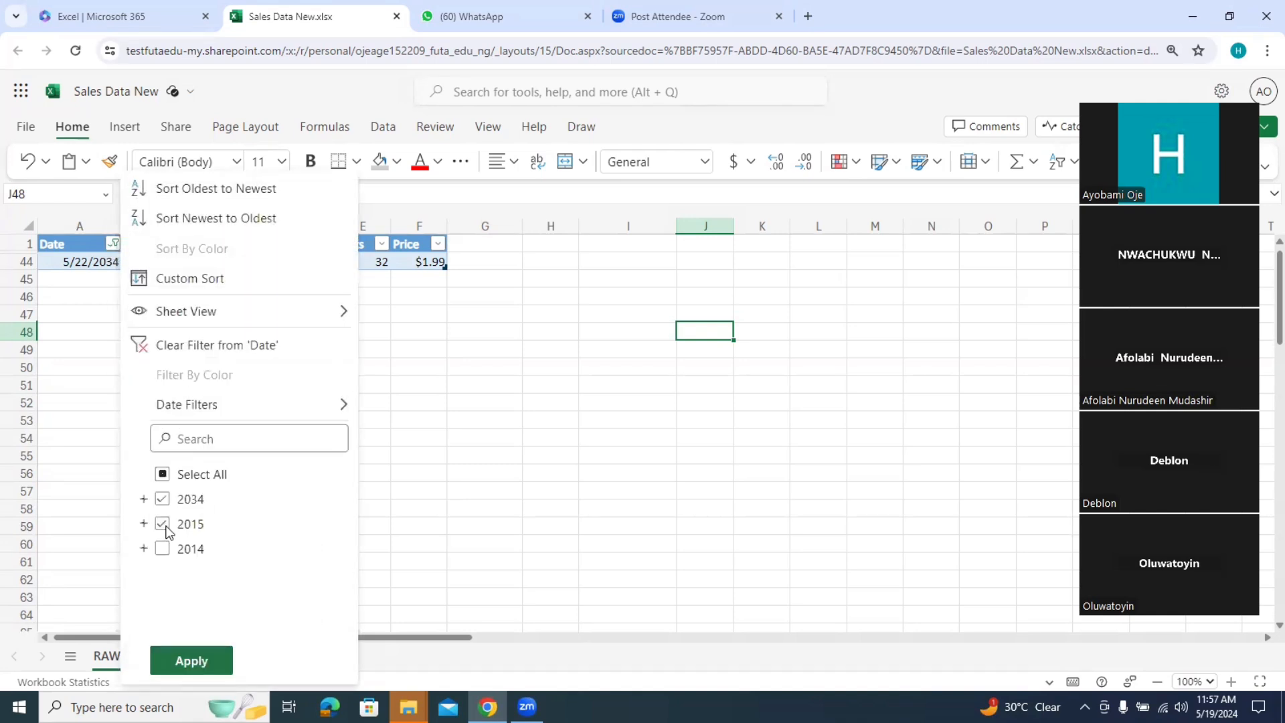
{"action": "left_click", "coordinate": [163, 524]}
{"action": "left_click", "coordinate": [162, 548]}
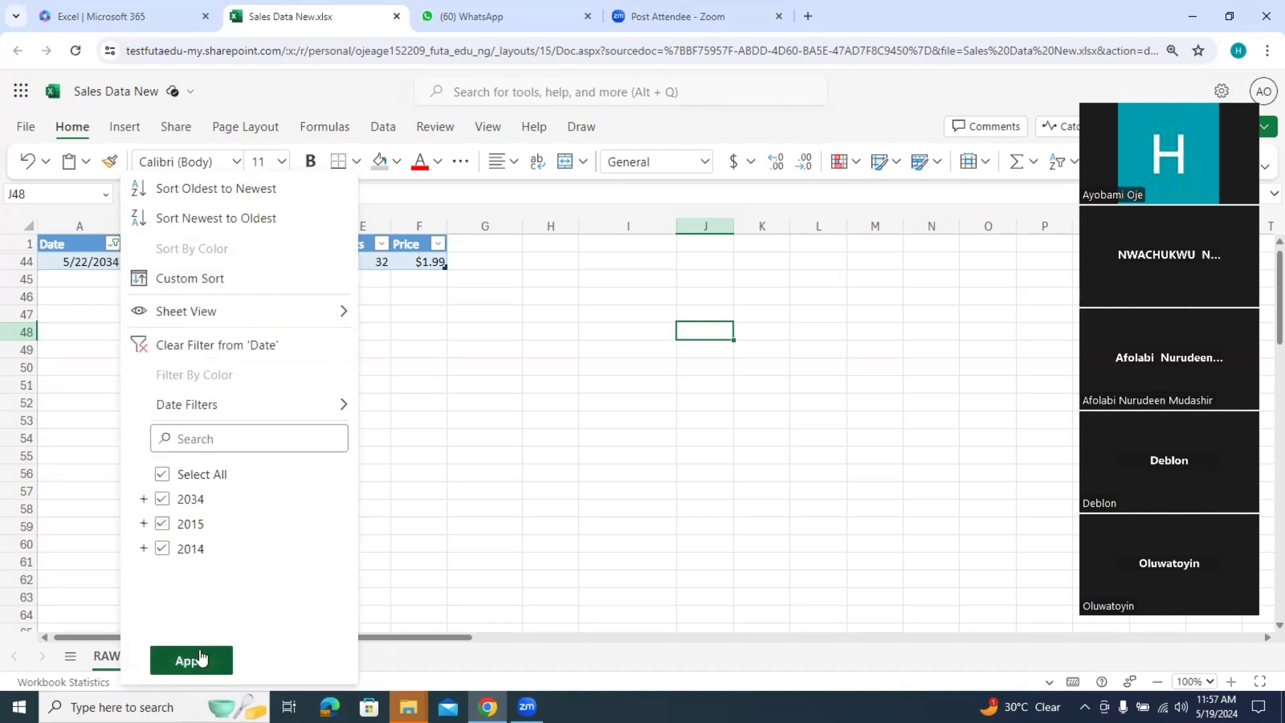
{"action": "left_click", "coordinate": [195, 659]}
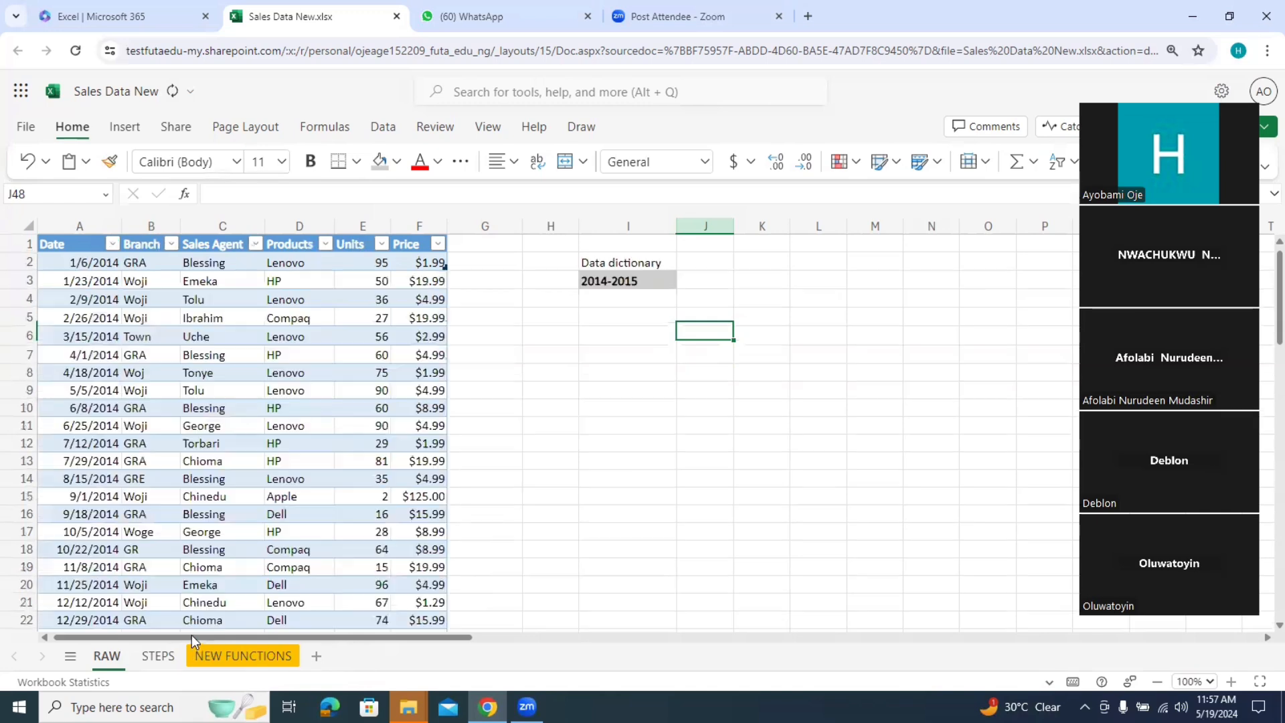
Step: Begin a formula in cell A50, a few rows below the table's Date column
{"action": "left_click_drag", "start_coordinate": [1261, 293], "coordinate": [1261, 434]}
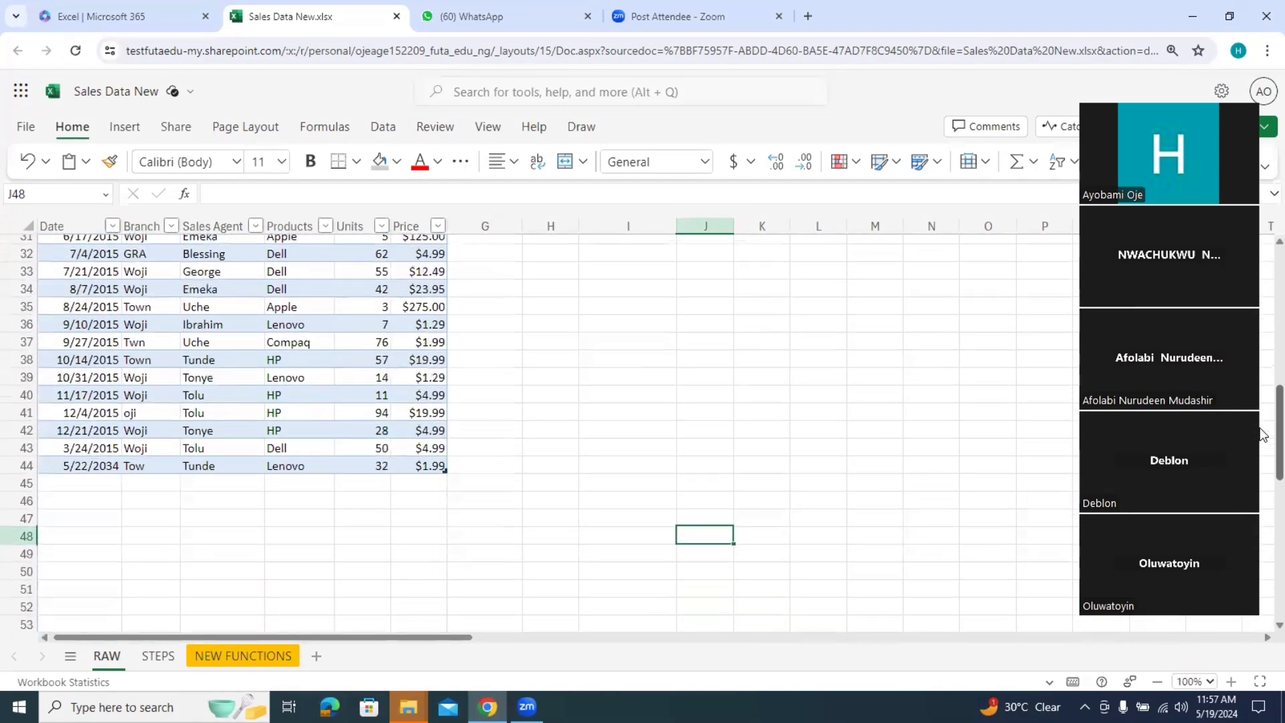
{"action": "left_click", "coordinate": [70, 573]}
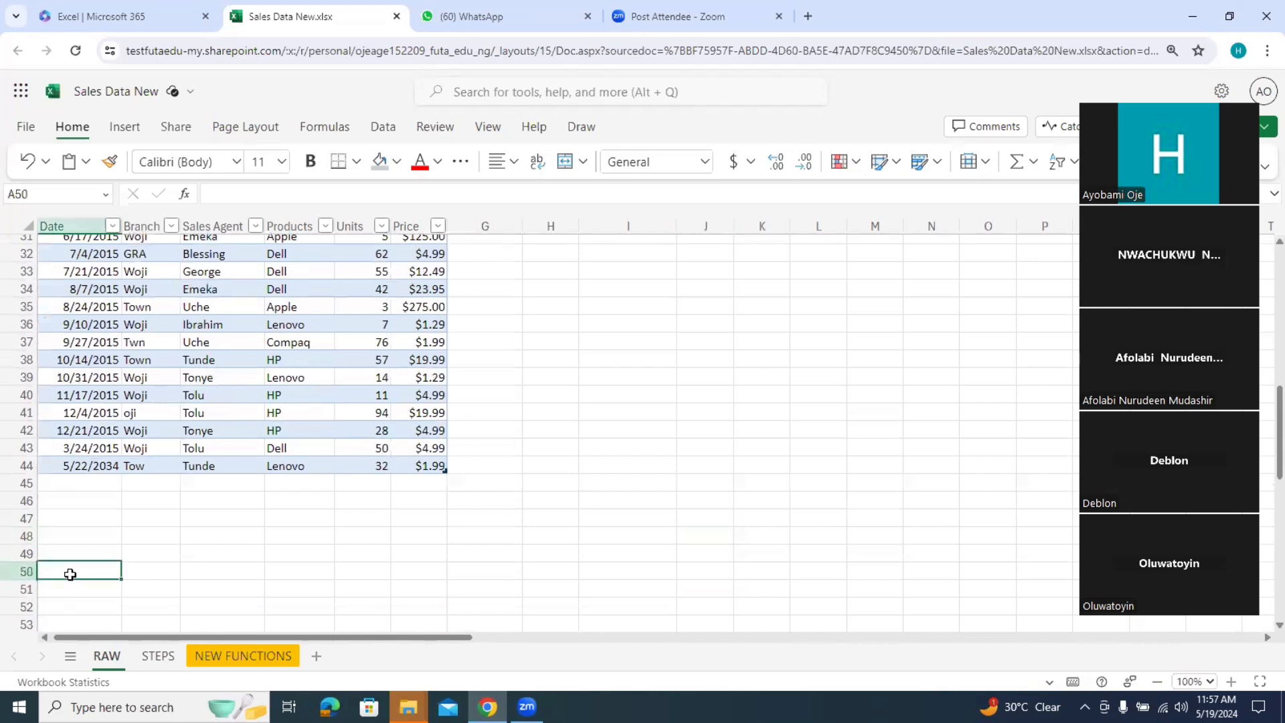
{"action": "type", "text": "="}
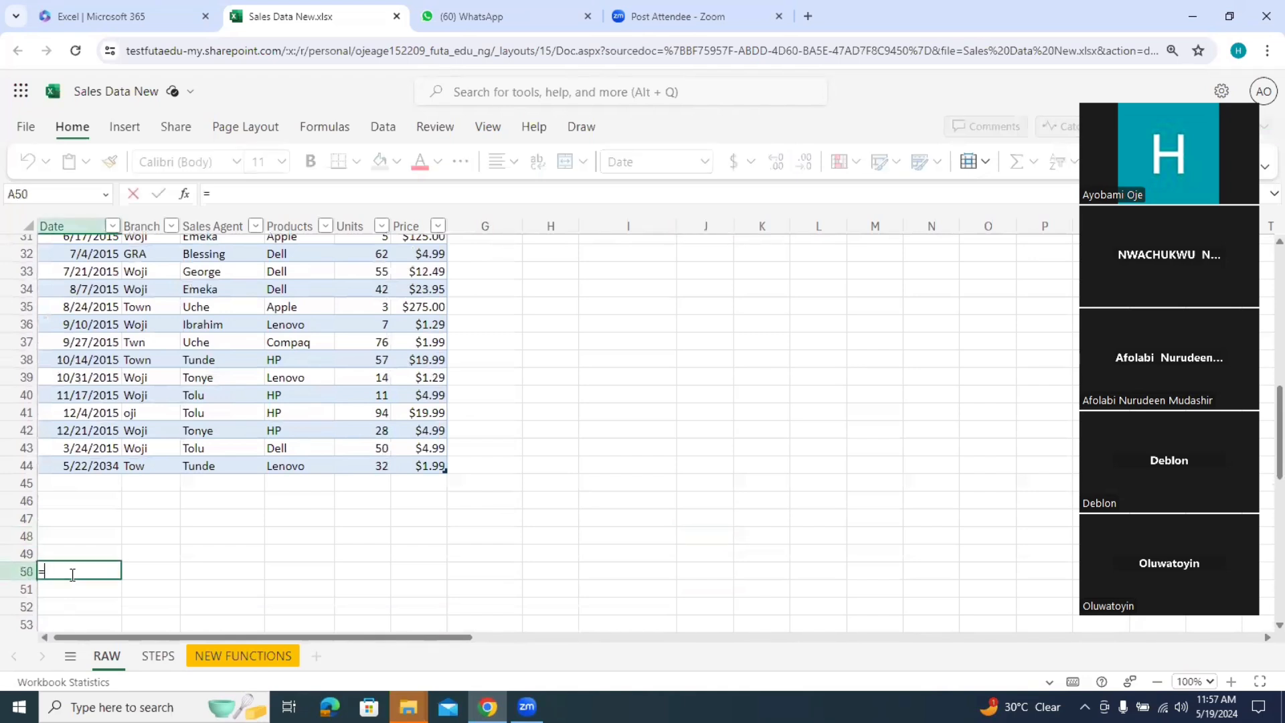
{"action": "type", "text": "m"}
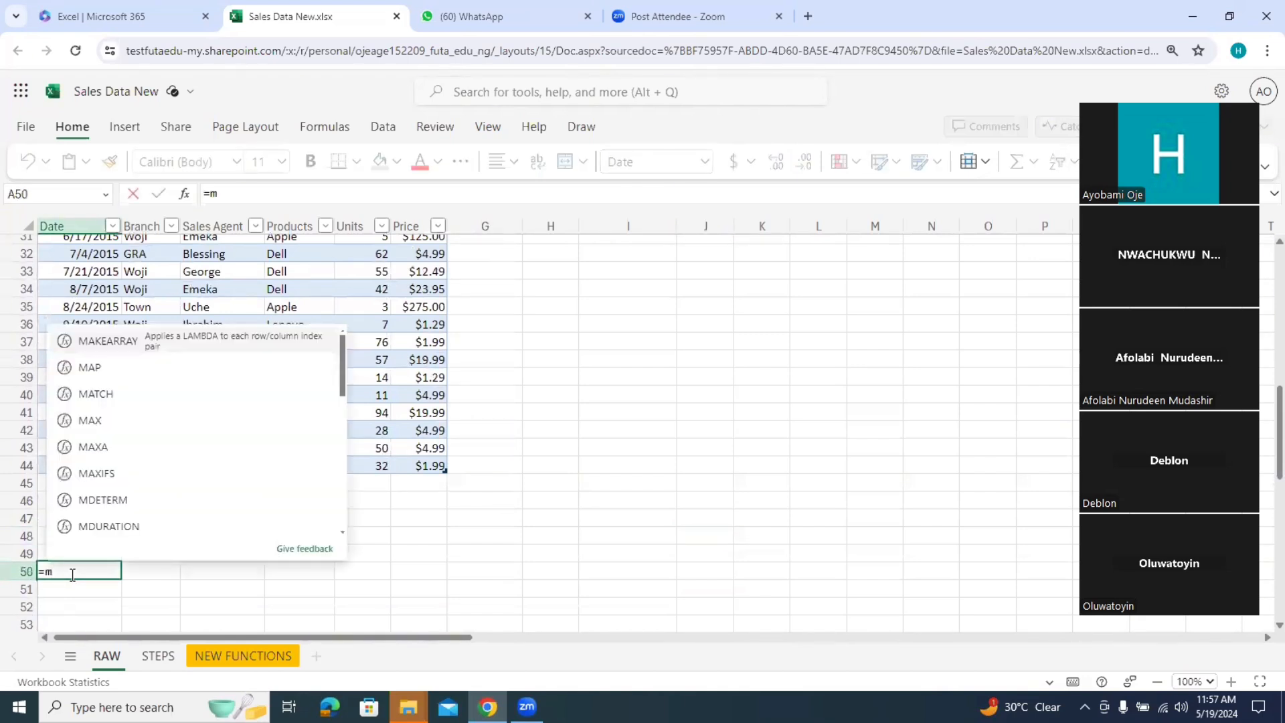
{"action": "type", "text": "ea"}
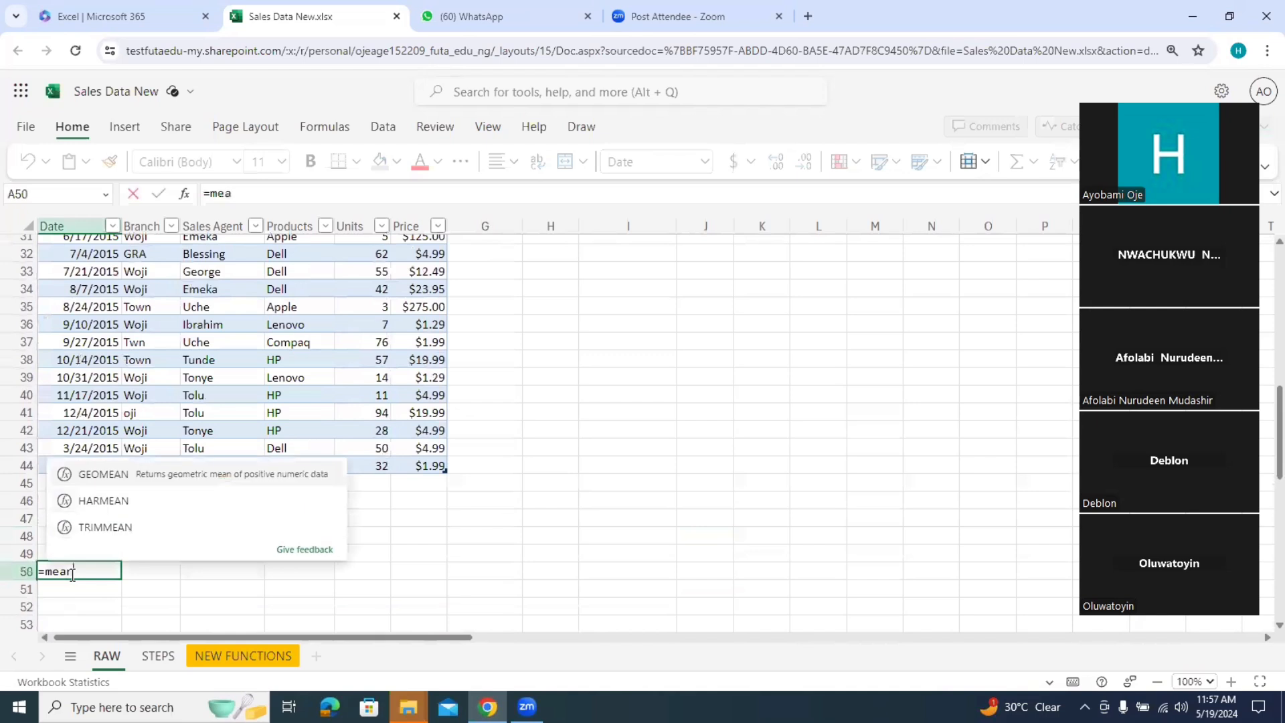
{"action": "type", "text": "n"}
{"action": "key", "text": "BackSpace"}
{"action": "key", "text": "BackSpace"}
{"action": "key", "text": "BackSpace"}
{"action": "key", "text": "BackSpace"}
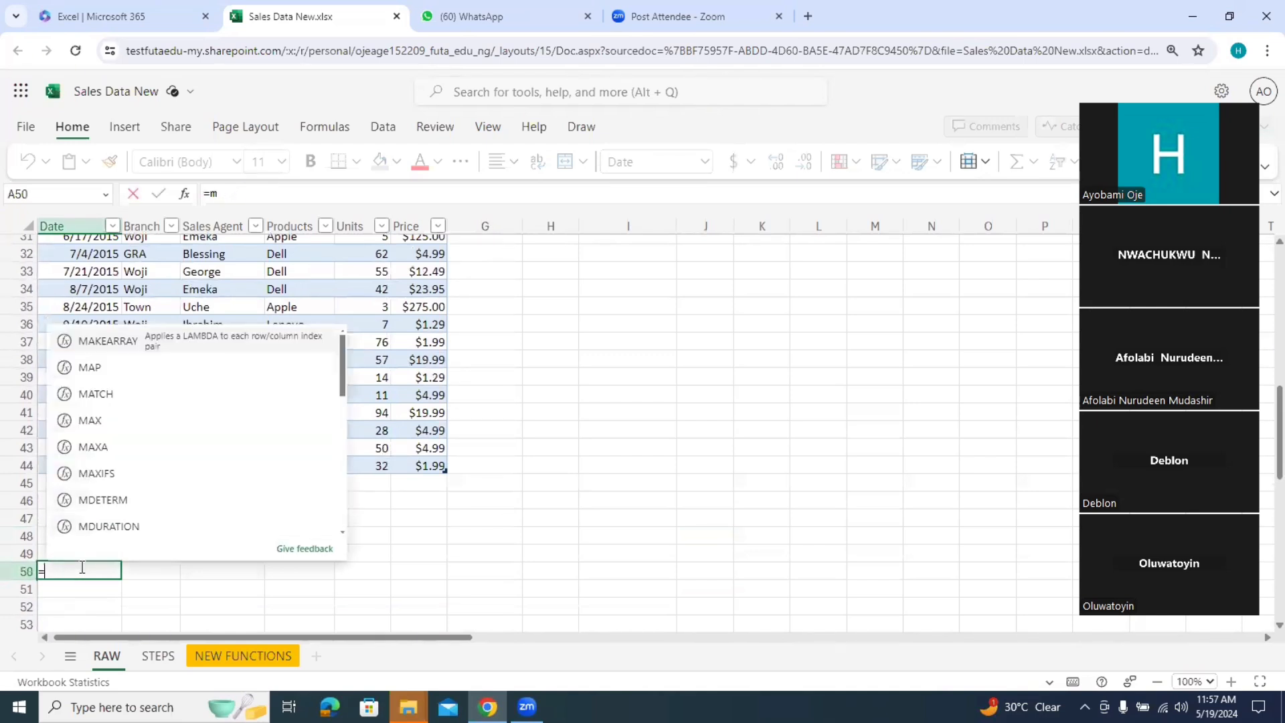
Step: Complete the formula in A50 as =AVERAGE(A2:A44,A44) to calculate the average date
{"action": "type", "text": "aver"}
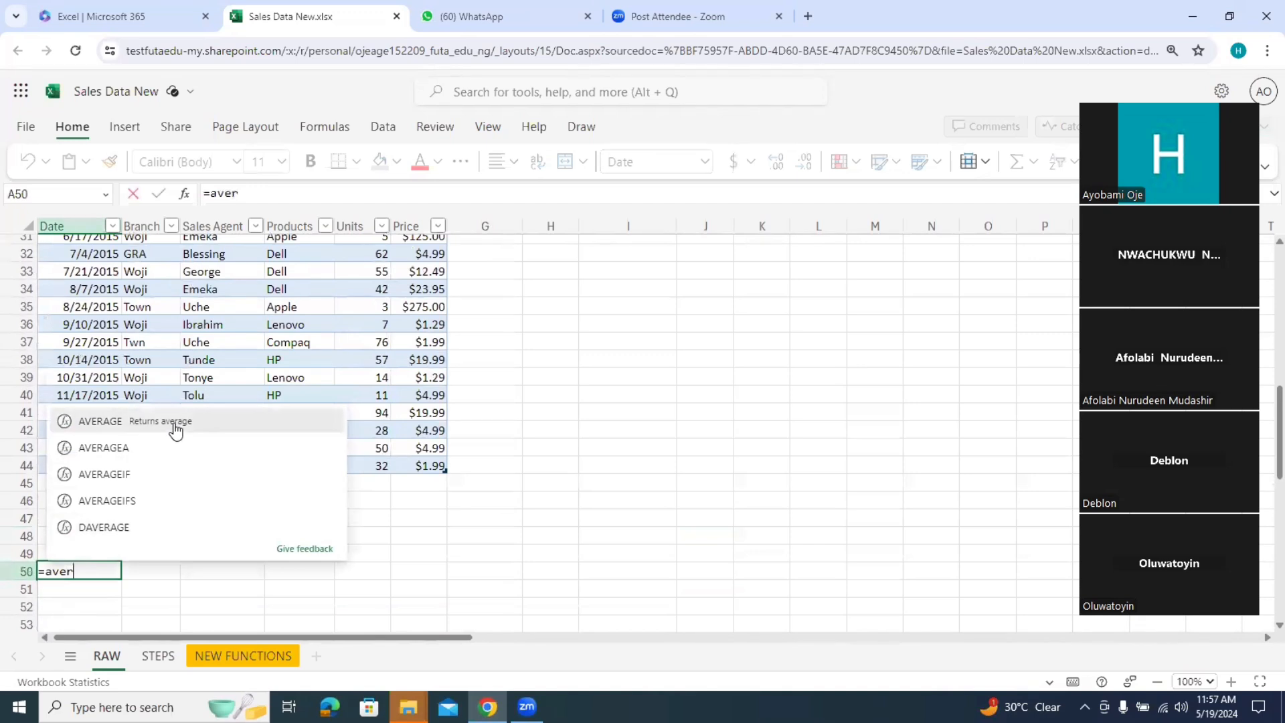
{"action": "key", "text": "Tab"}
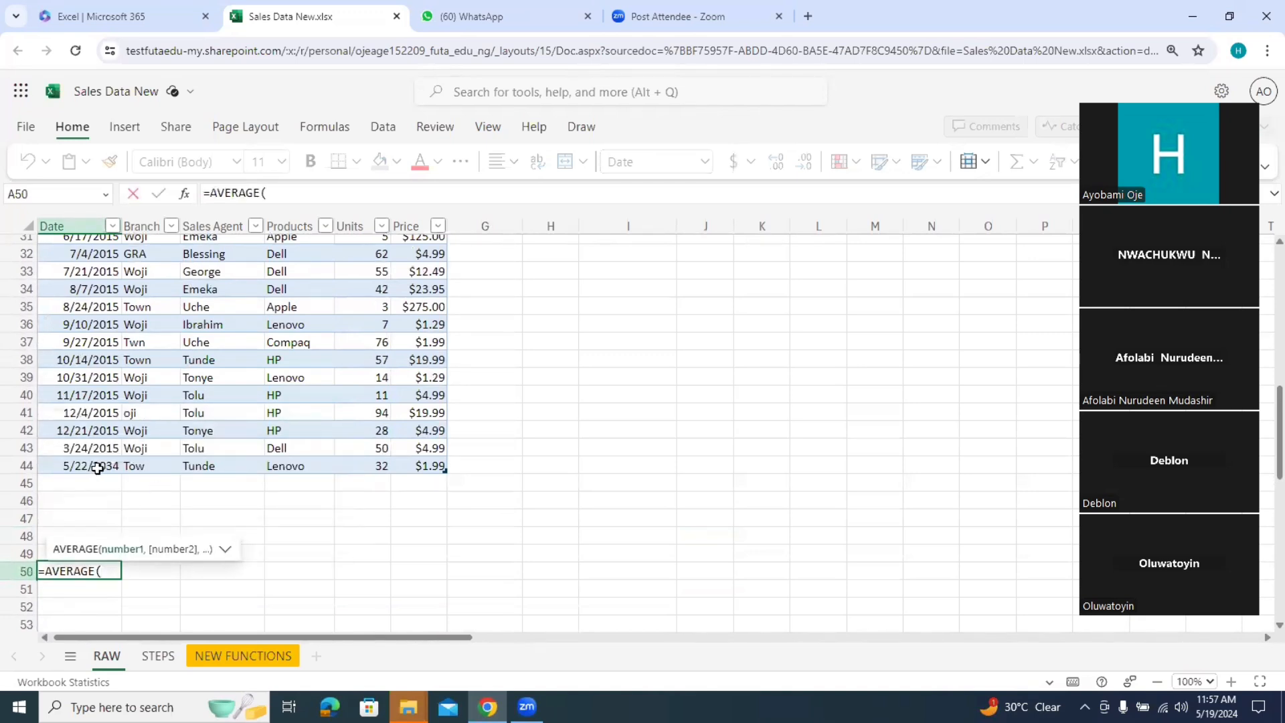
{"action": "left_click_drag", "start_coordinate": [97, 468], "coordinate": [77, 264]}
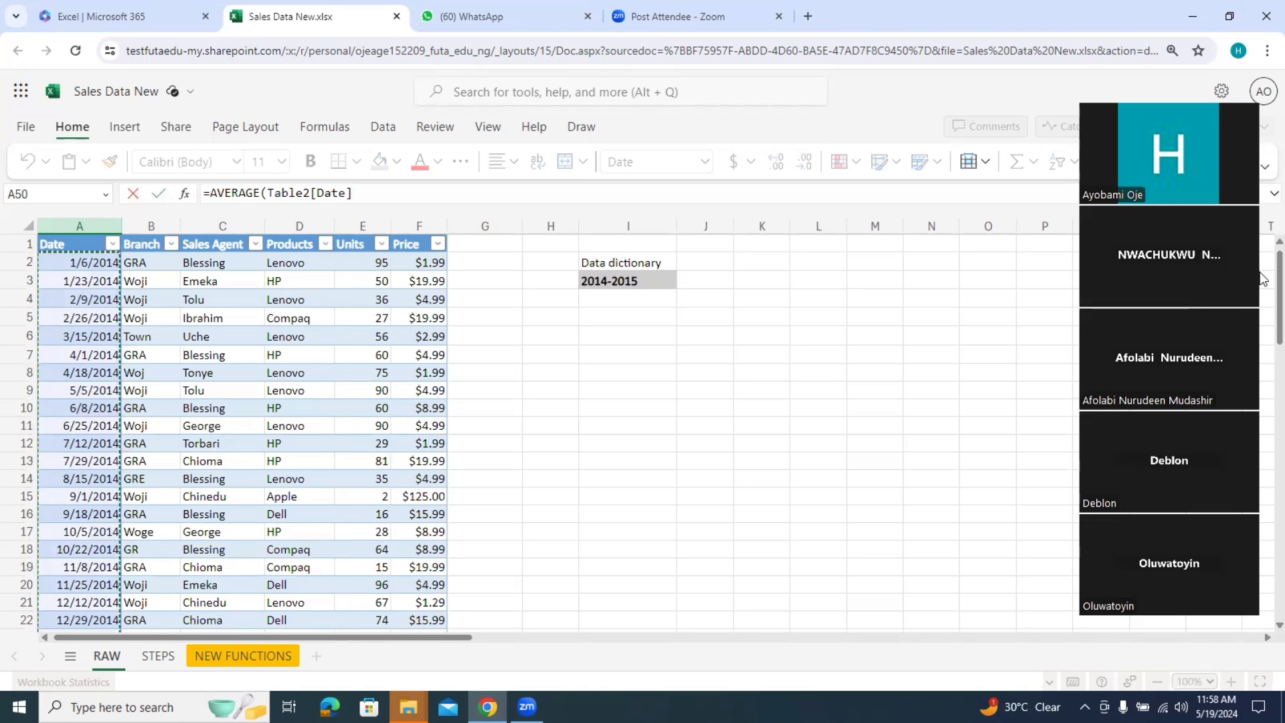
{"action": "scroll", "coordinate": [1261, 294], "scroll_direction": "down", "scroll_amount": 3}
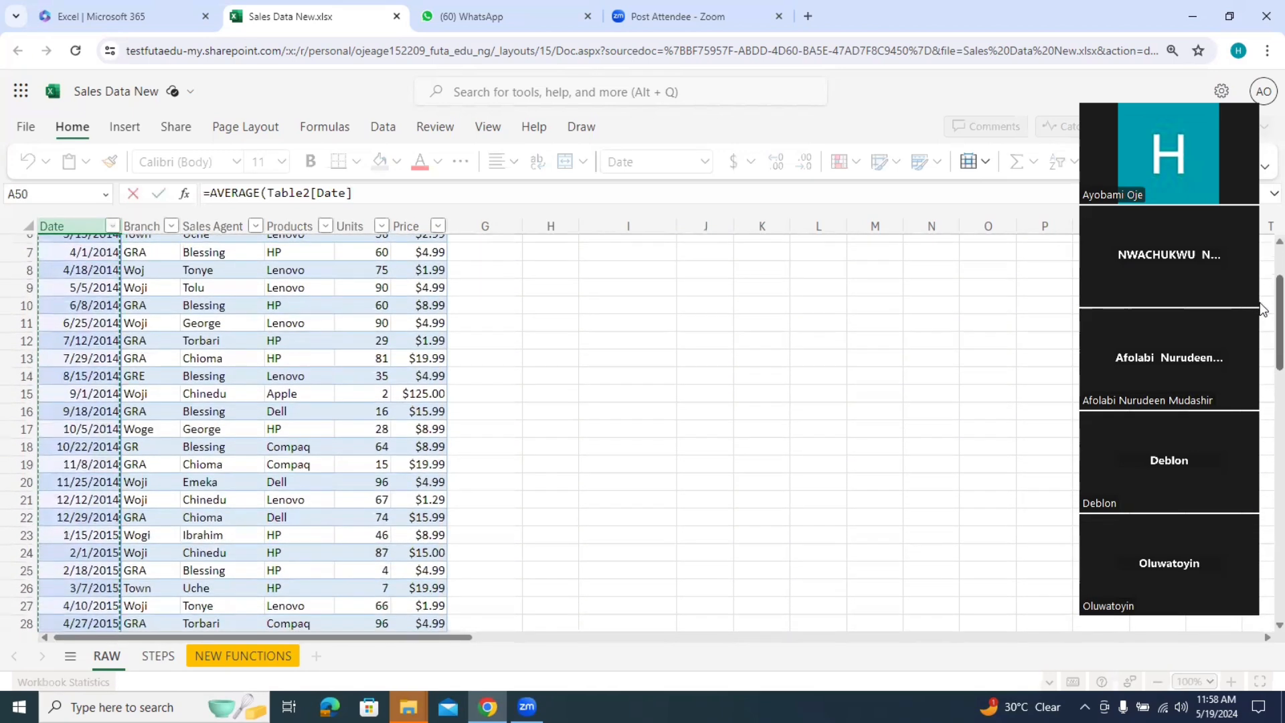
{"action": "scroll", "coordinate": [1261, 308], "scroll_direction": "down", "scroll_amount": 5}
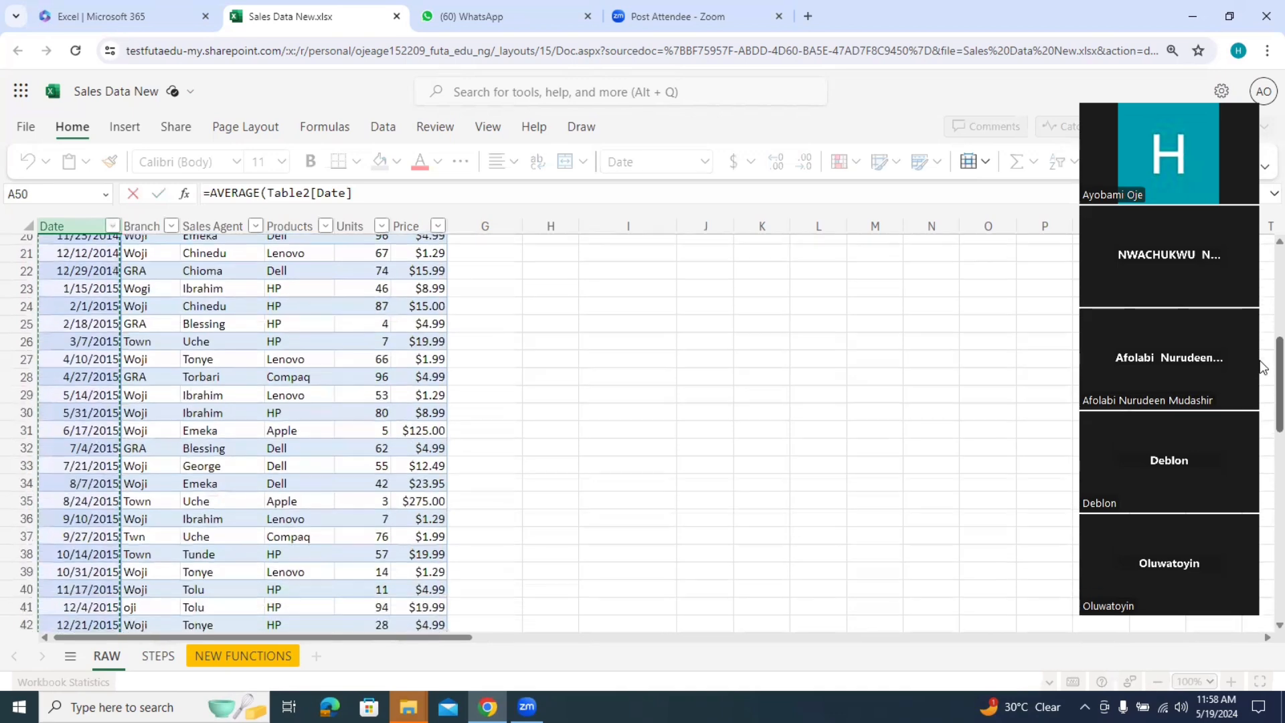
{"action": "scroll", "coordinate": [1261, 367], "scroll_direction": "down", "scroll_amount": 3}
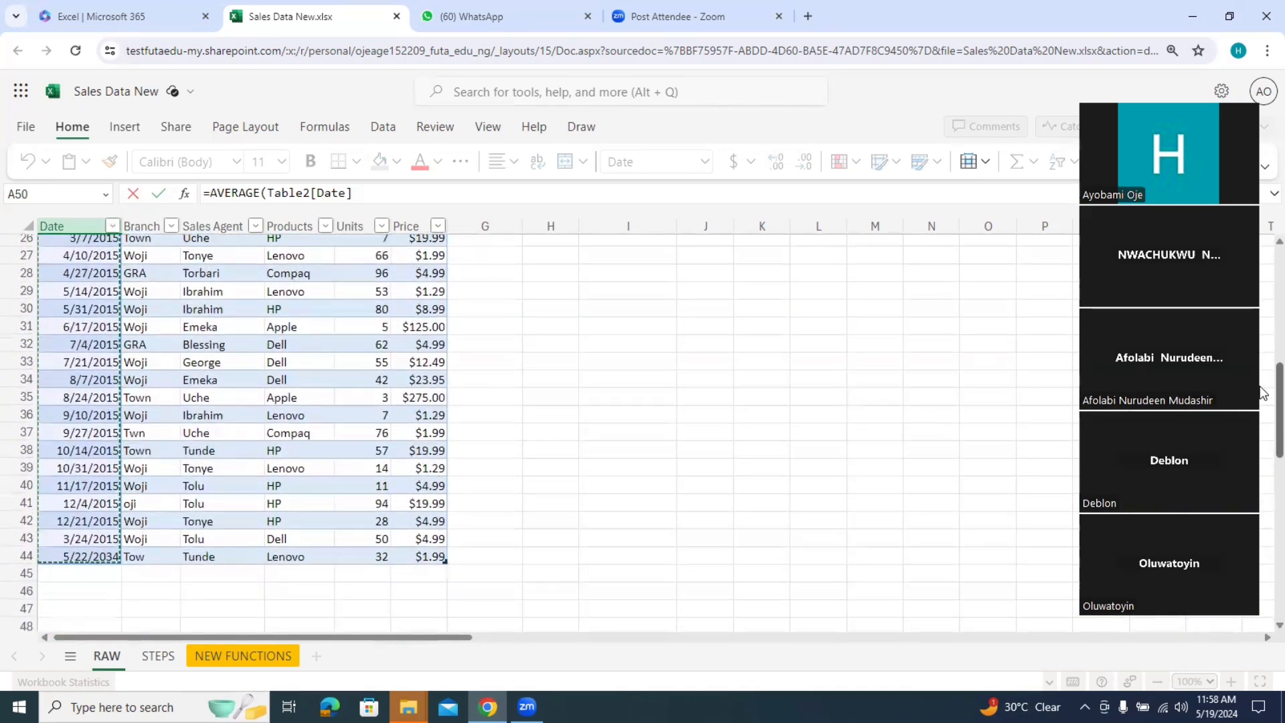
{"action": "left_click", "coordinate": [98, 556], "text": "ctrl"}
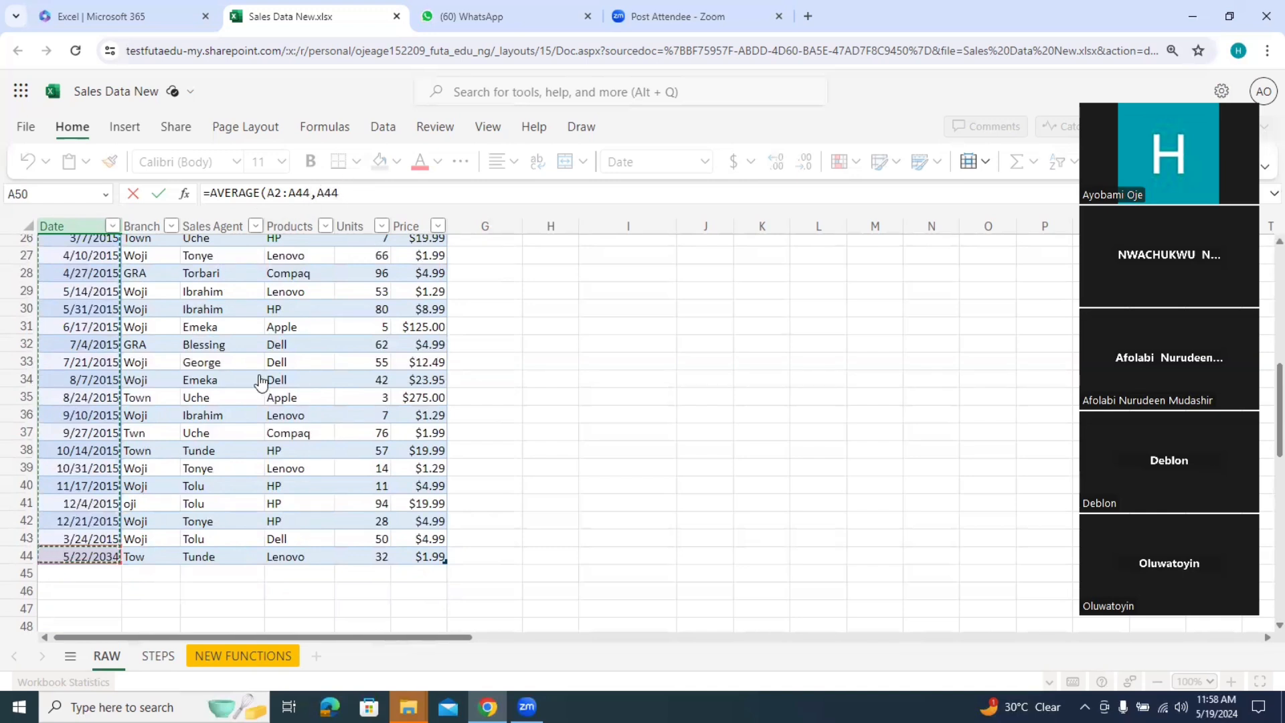
{"action": "left_click", "coordinate": [376, 188]}
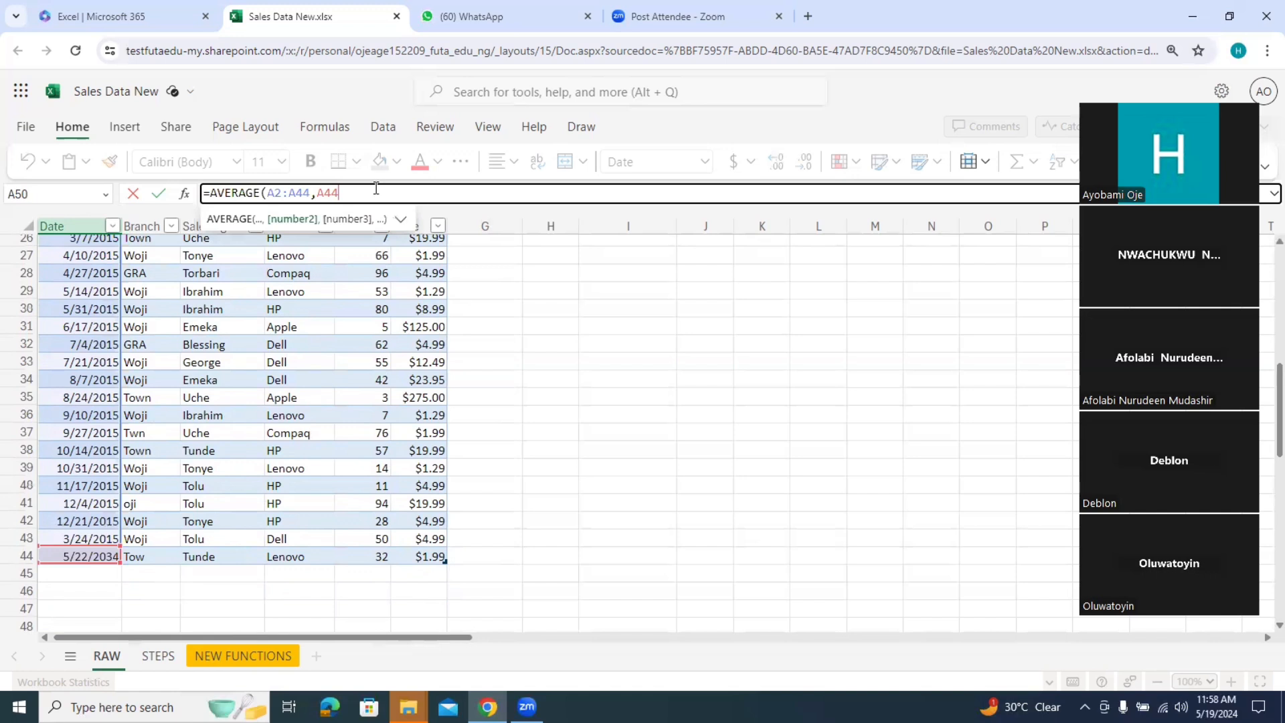
{"action": "type", "text": ")"}
{"action": "key", "text": "Return"}
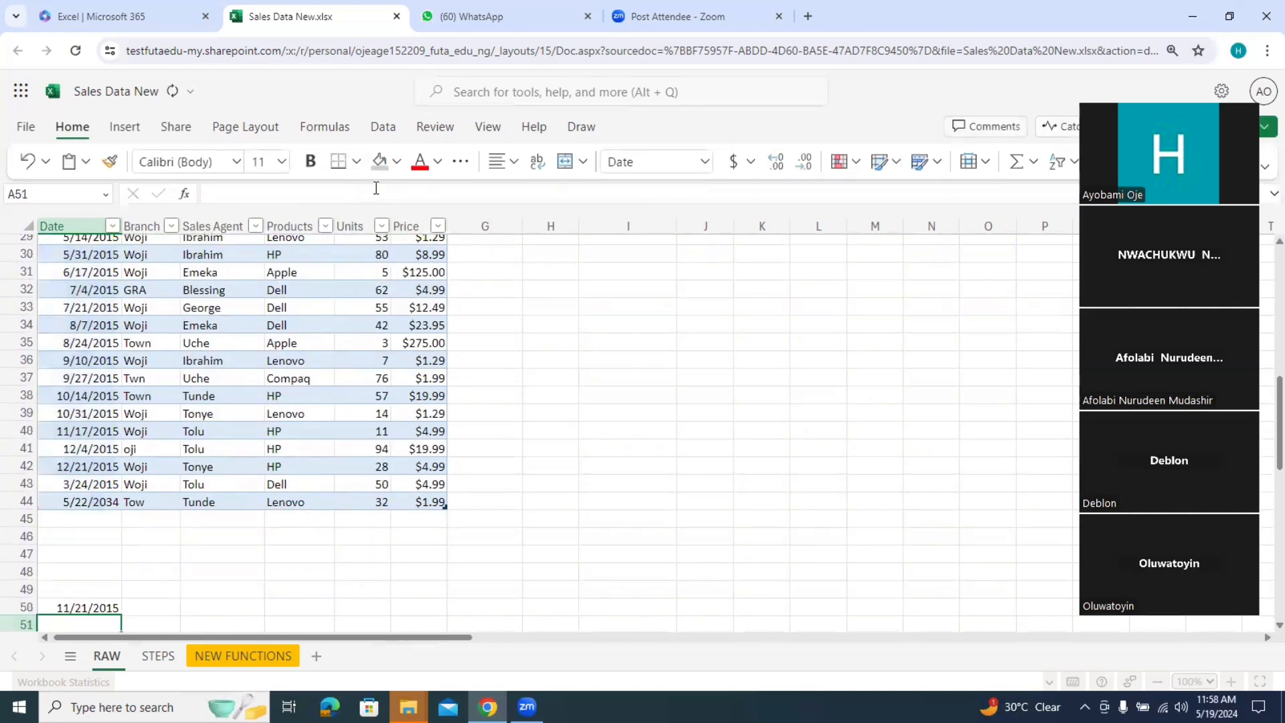
{"action": "left_click", "coordinate": [615, 89]}
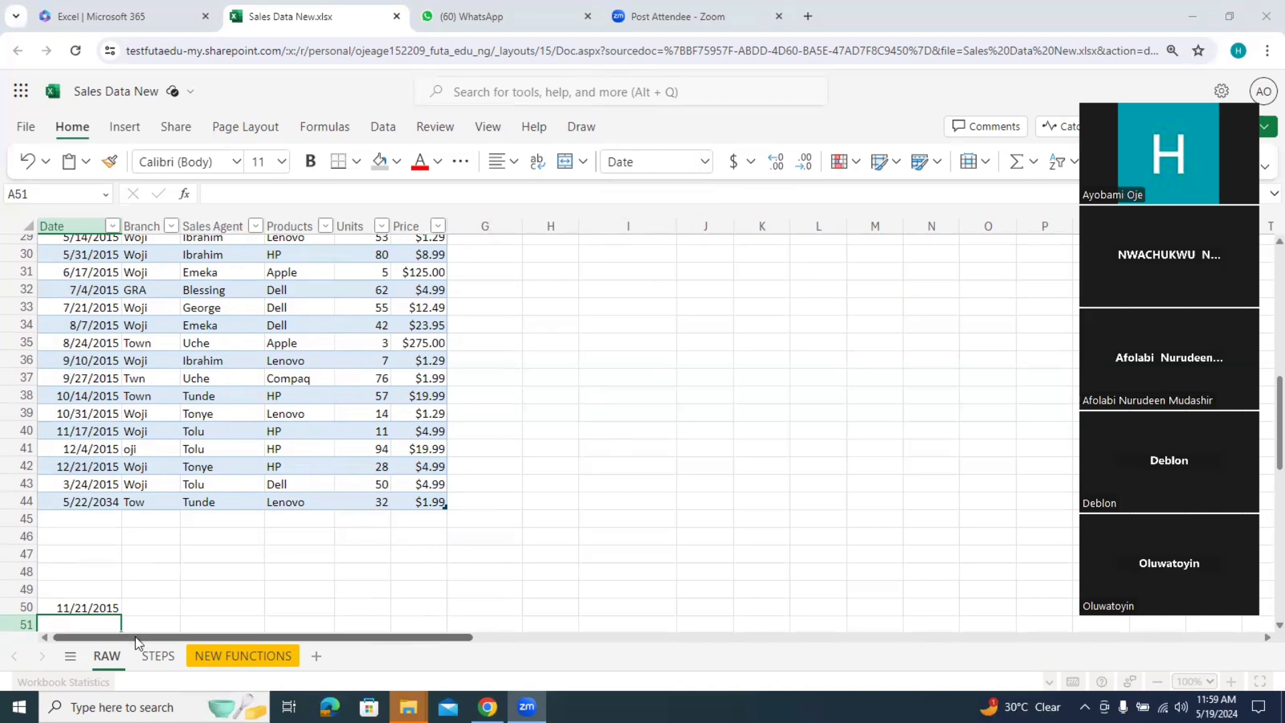
Step: Replace the 2034 date in cell A44 with the average date 11/21/2015 copied from A50
{"action": "left_click", "coordinate": [95, 606]}
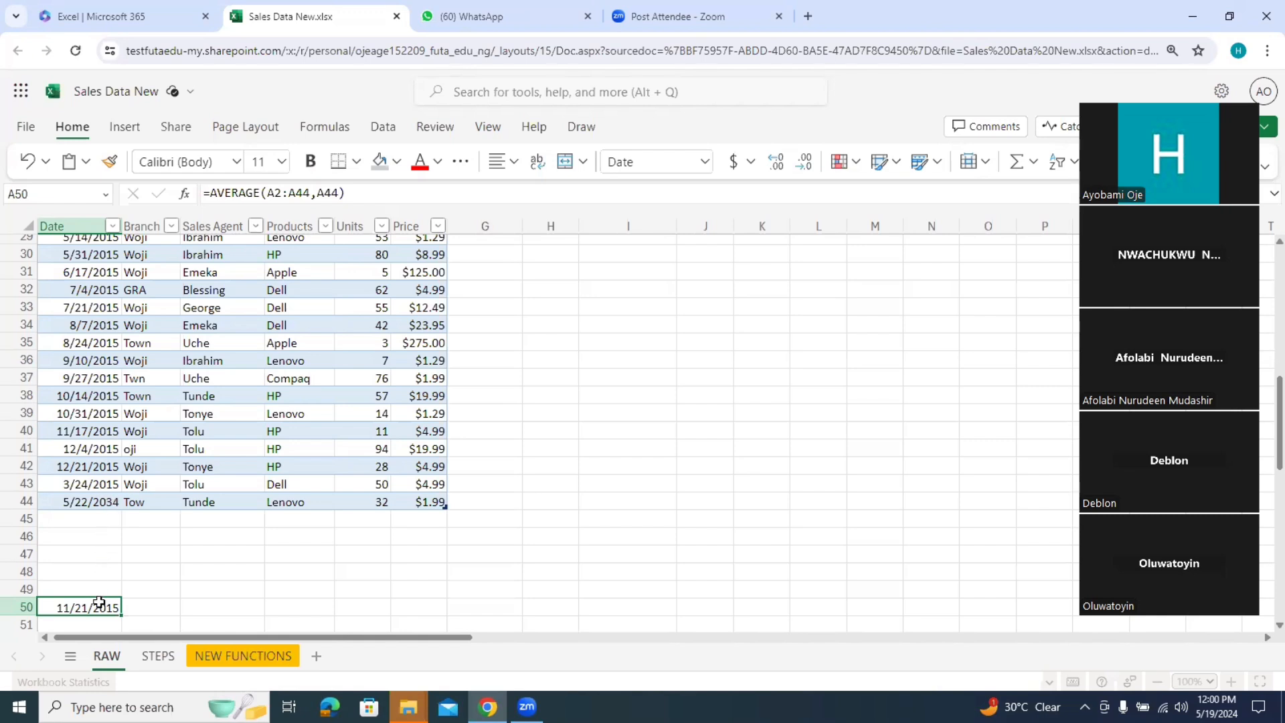
{"action": "key", "text": "ctrl+c"}
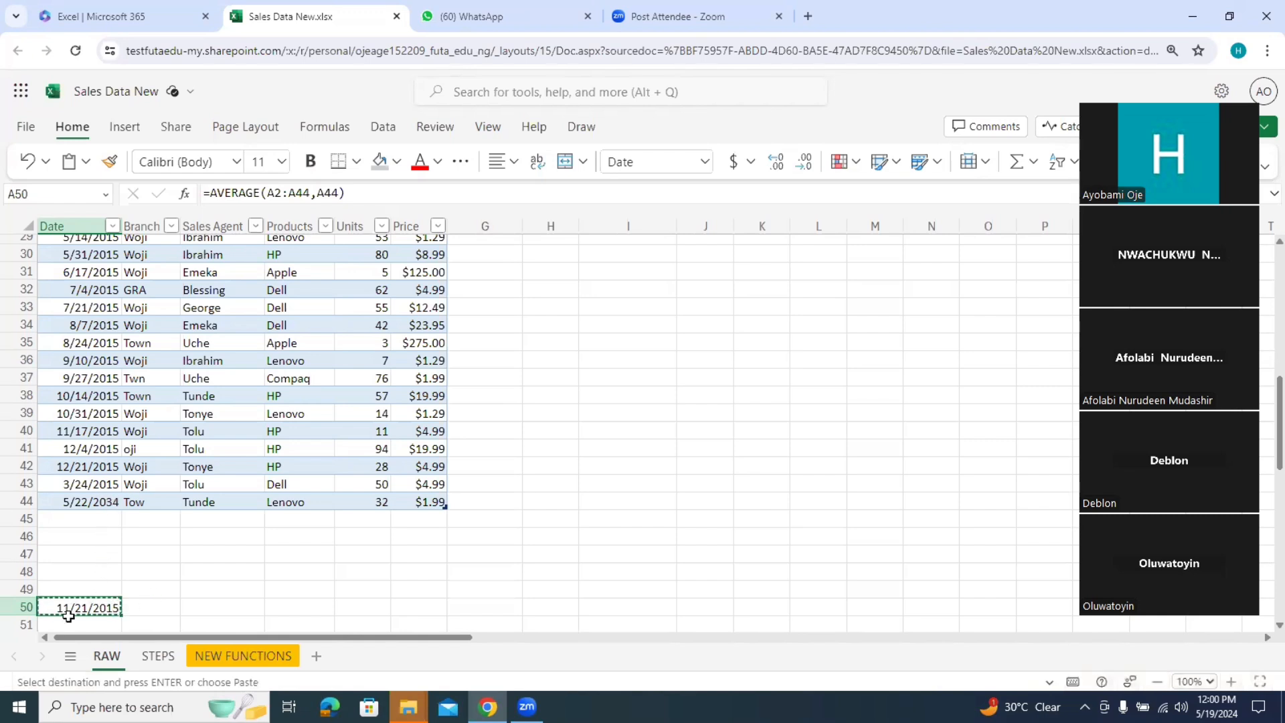
{"action": "left_click", "coordinate": [97, 503]}
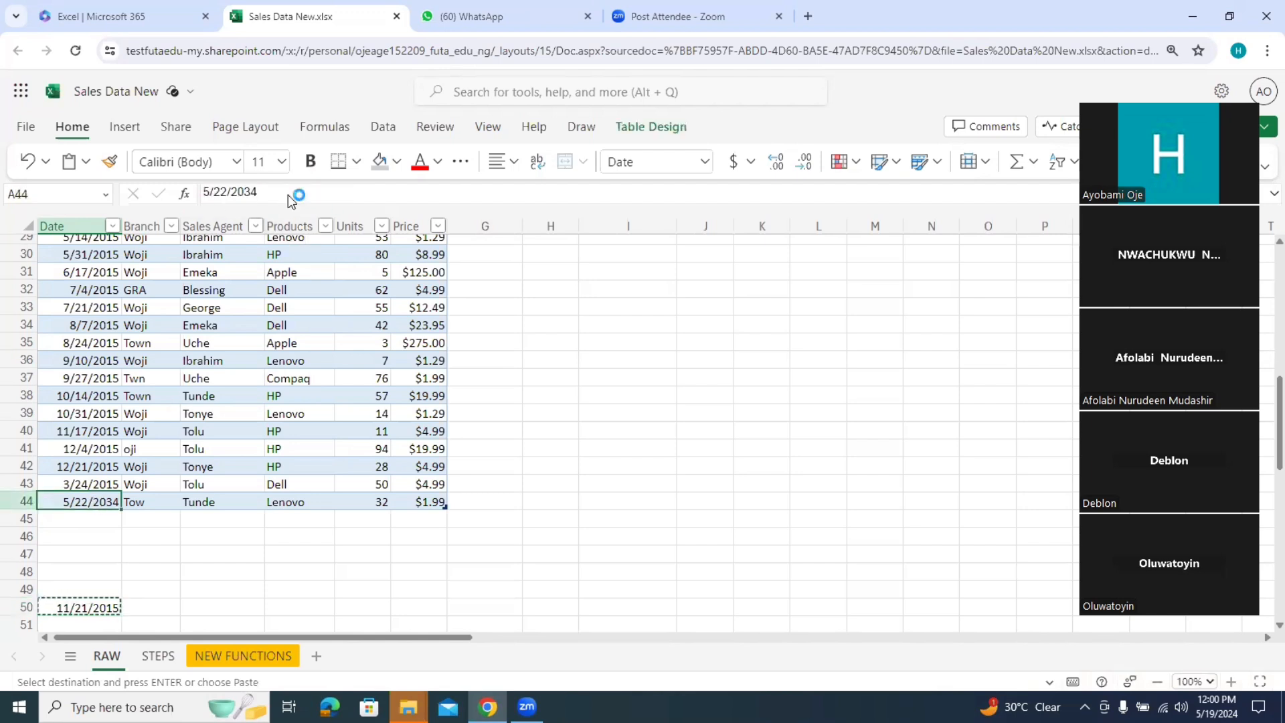
{"action": "left_click_drag", "start_coordinate": [295, 199], "coordinate": [205, 200]}
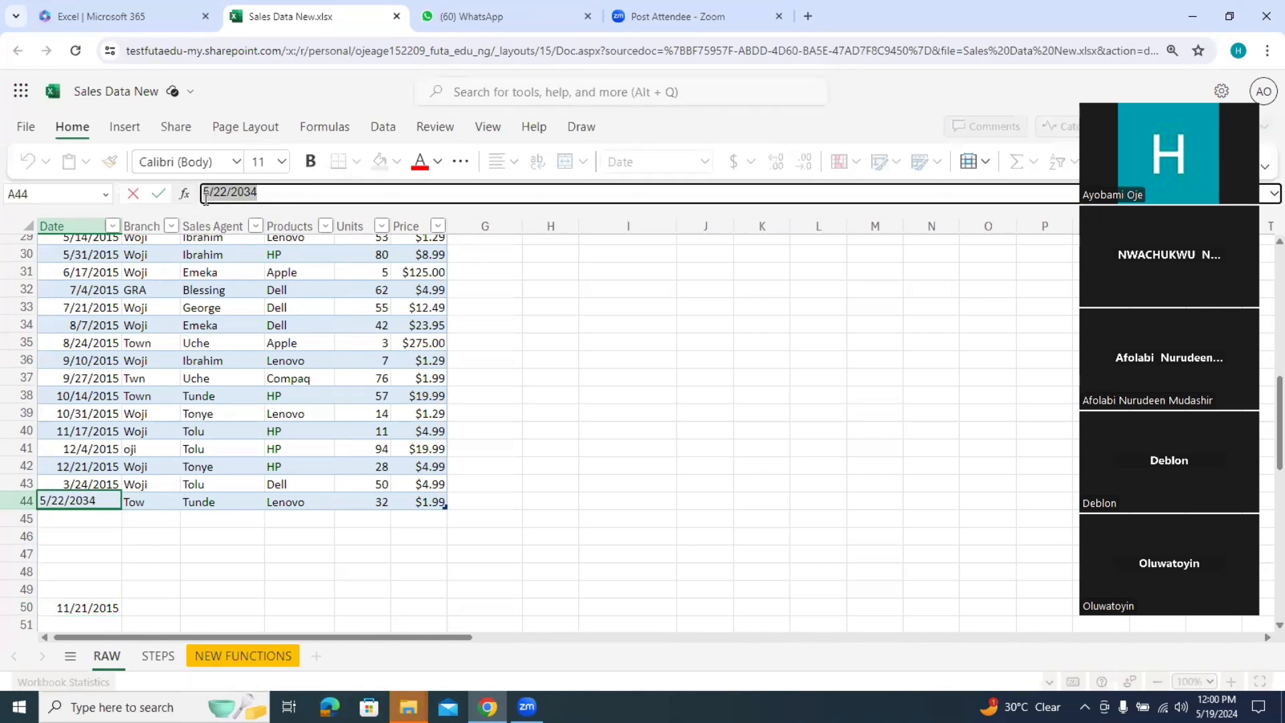
{"action": "key", "text": "ctrl+v"}
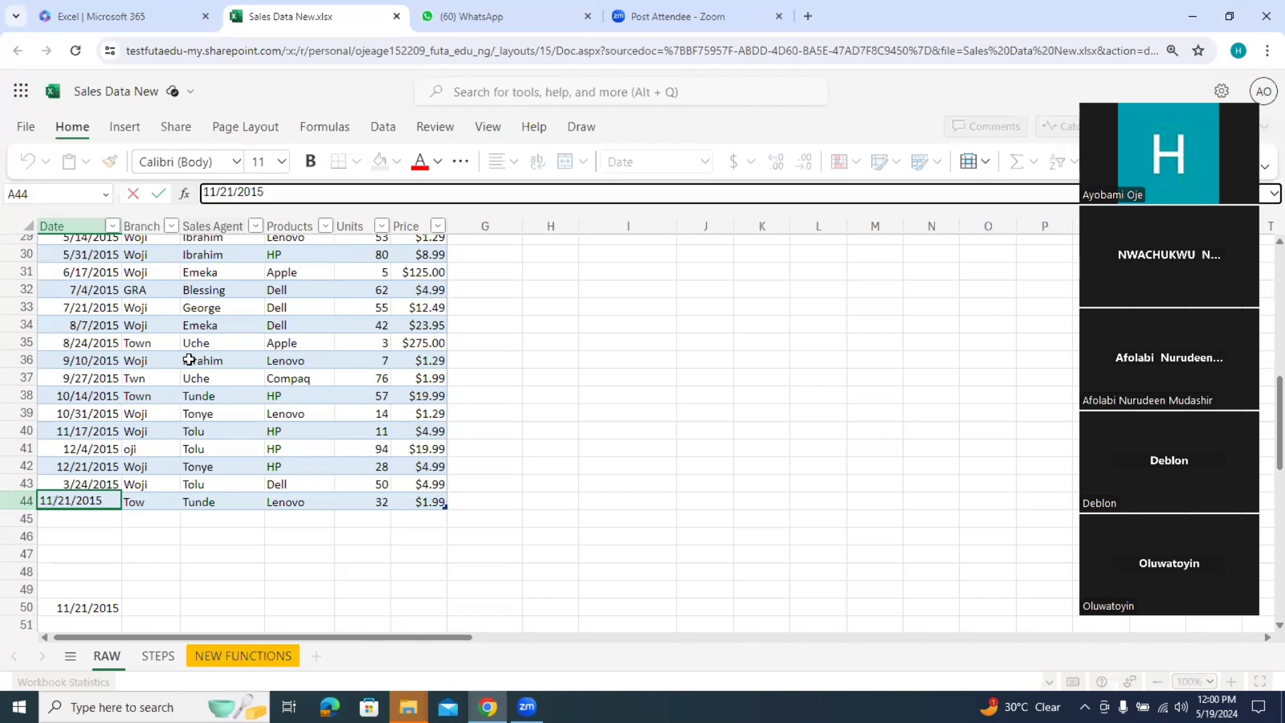
{"action": "left_click", "coordinate": [95, 608]}
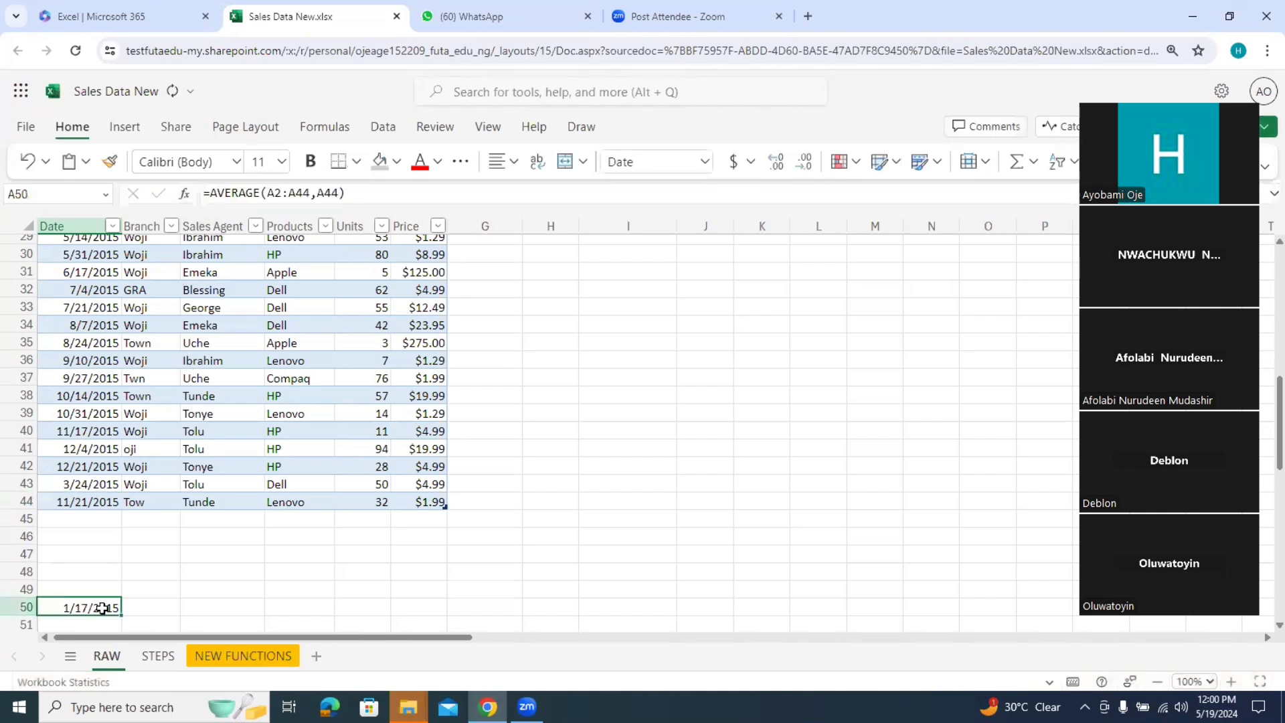
Step: Delete the average formula from A50 and check which years the Date column's filter lists
{"action": "key", "text": "Delete"}
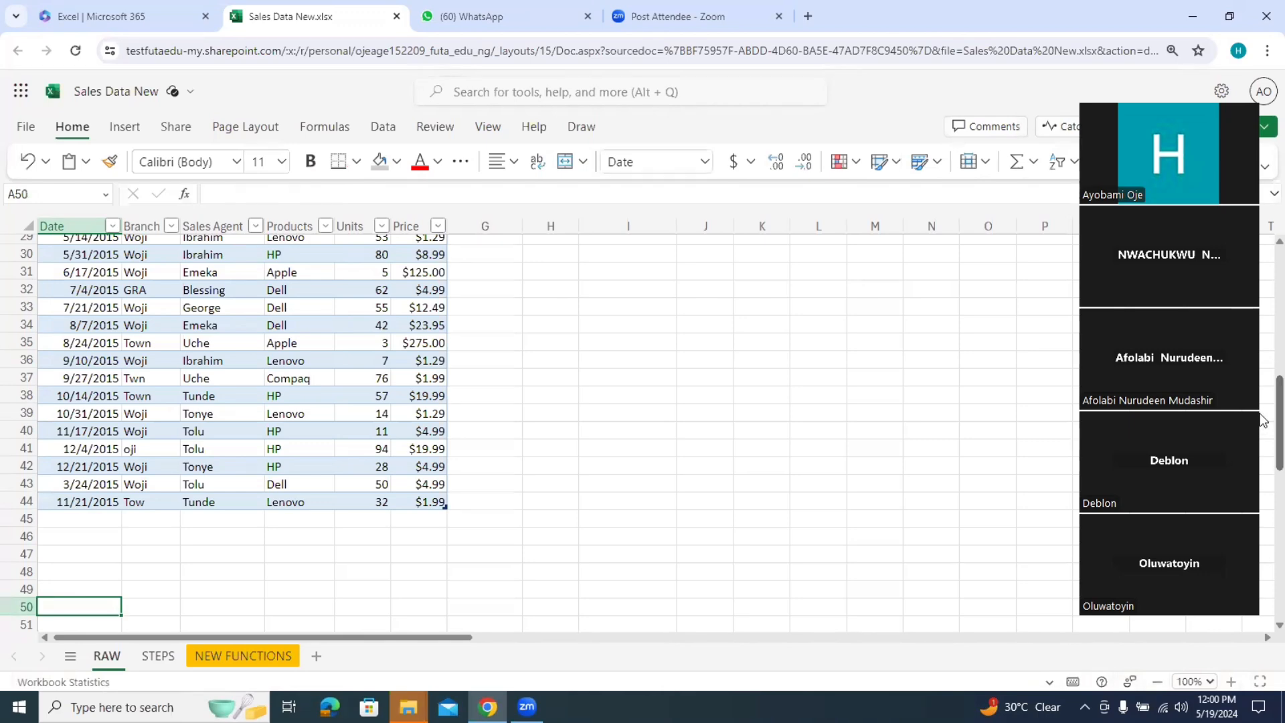
{"action": "left_click_drag", "start_coordinate": [1263, 420], "coordinate": [1262, 274]}
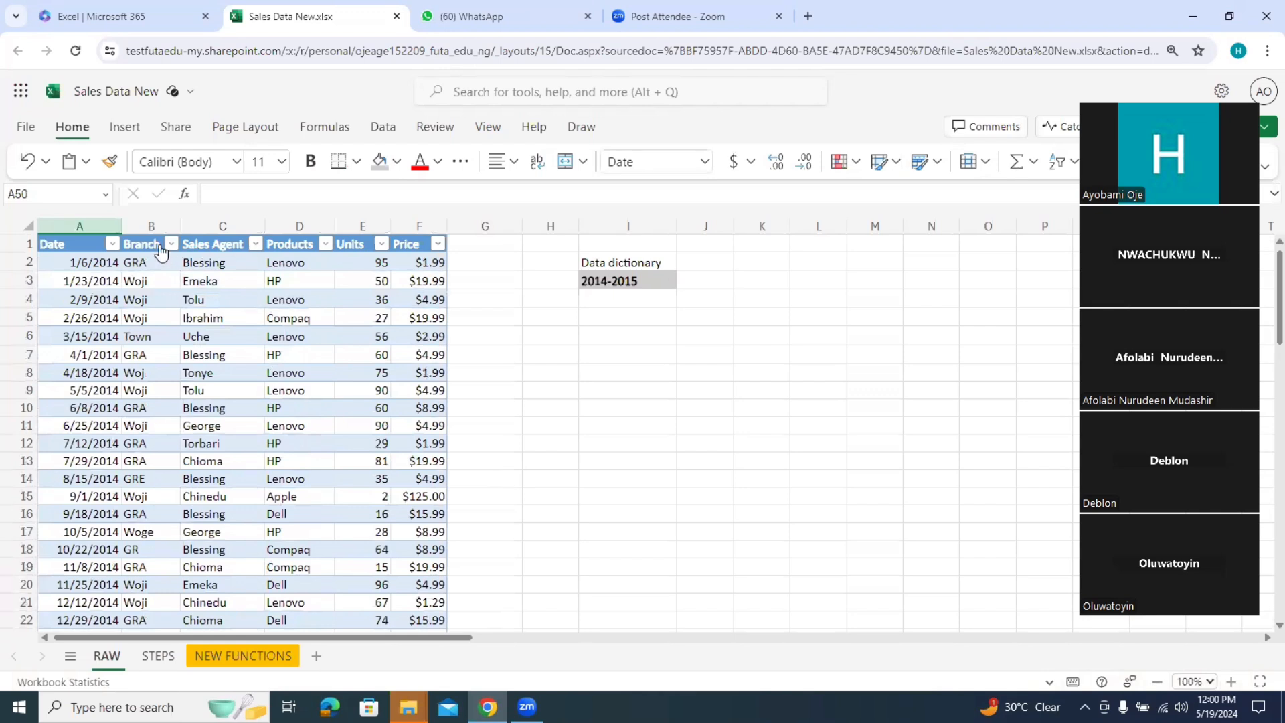
{"action": "left_click", "coordinate": [112, 245]}
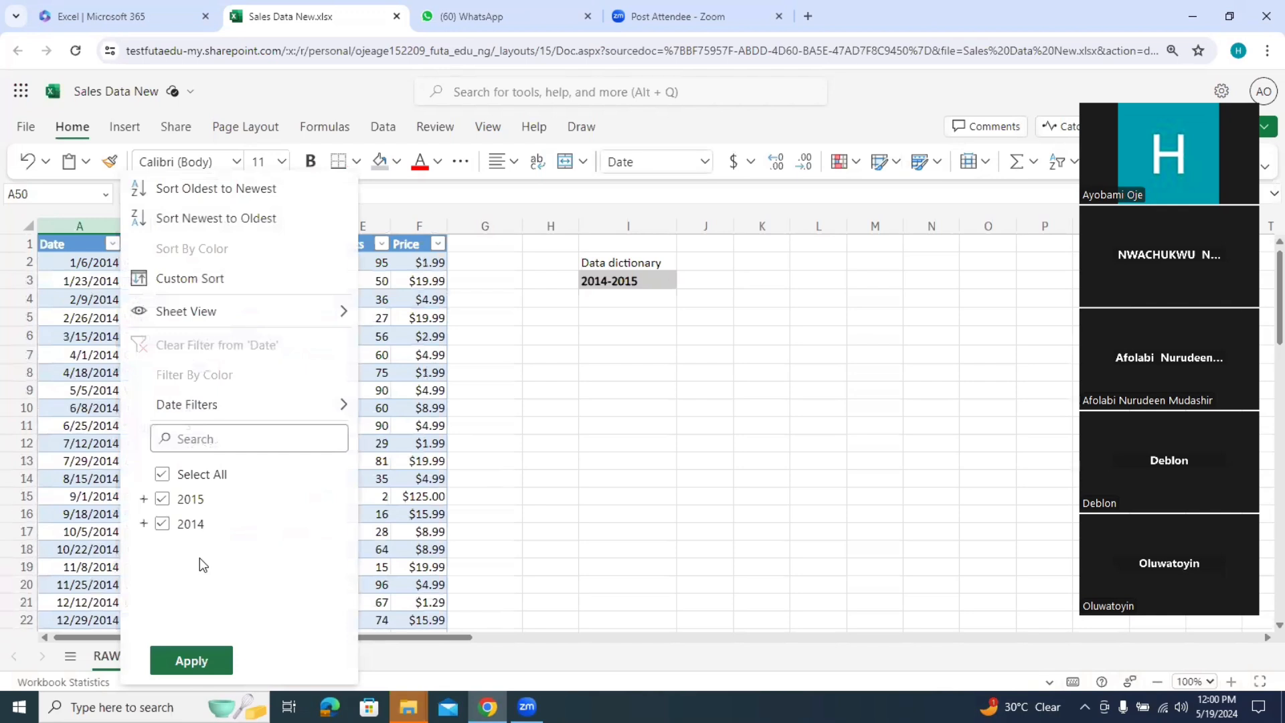
{"action": "left_click", "coordinate": [201, 660]}
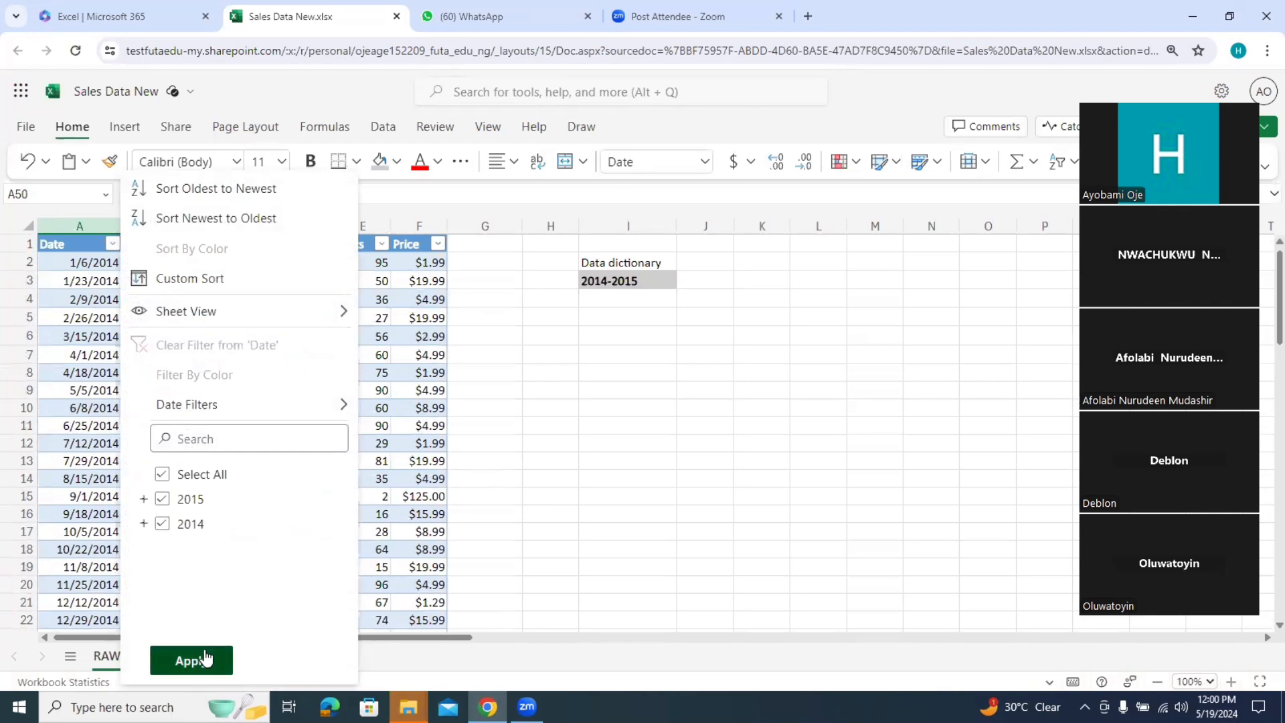
{"action": "left_click", "coordinate": [78, 247]}
Step: Review the branch name spellings listed in the Branch column's filter
{"action": "left_click", "coordinate": [153, 226]}
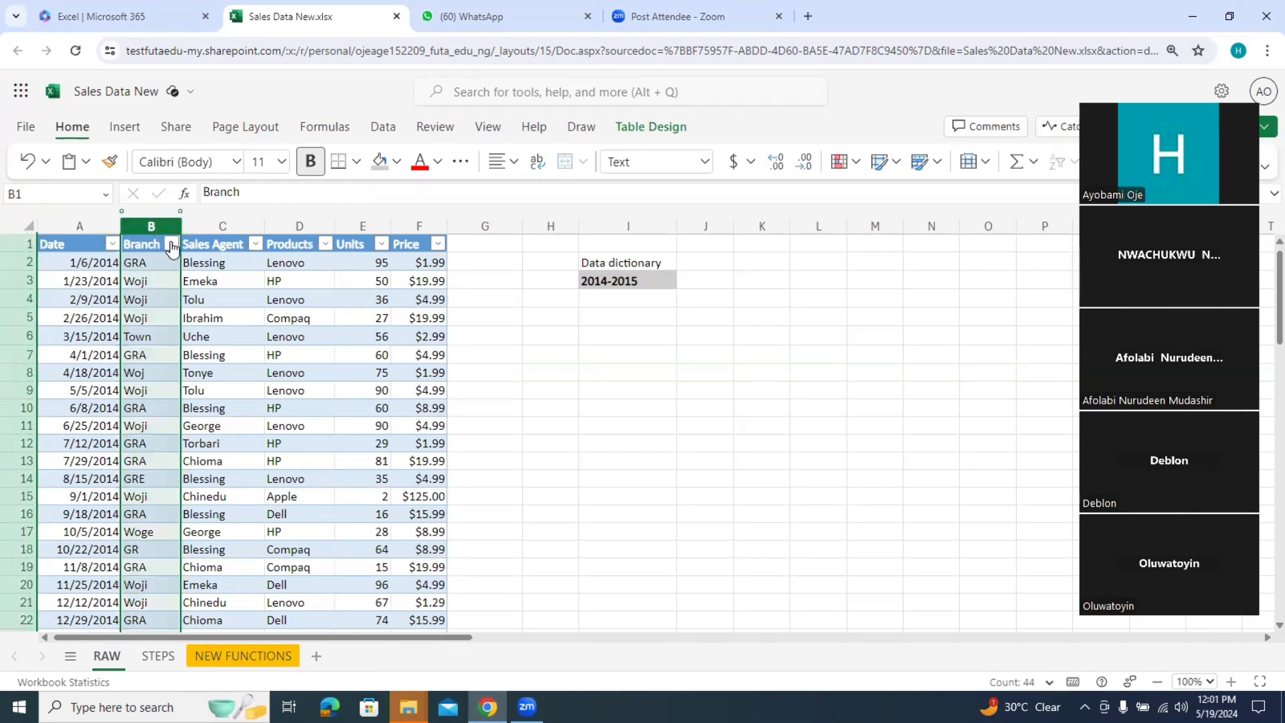
{"action": "left_click", "coordinate": [171, 245]}
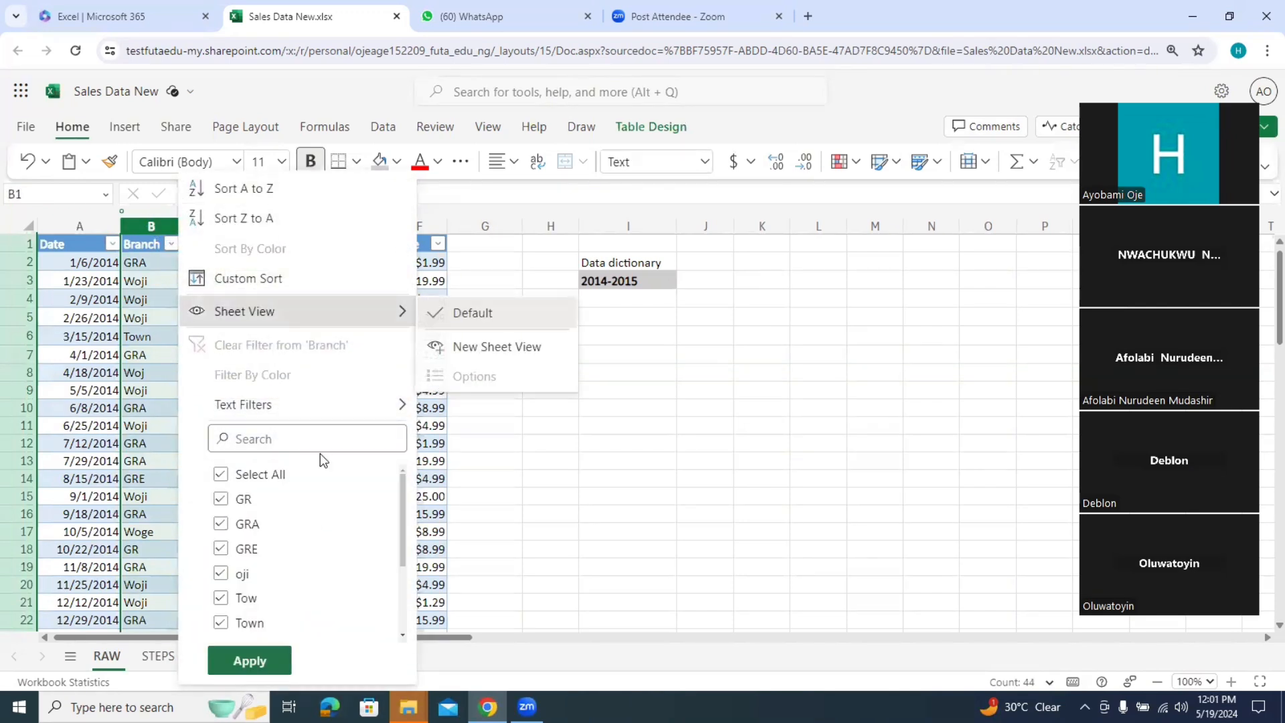
{"action": "left_click_drag", "start_coordinate": [404, 505], "coordinate": [399, 533]}
{"action": "scroll", "coordinate": [396, 527], "scroll_direction": "up", "scroll_amount": 2}
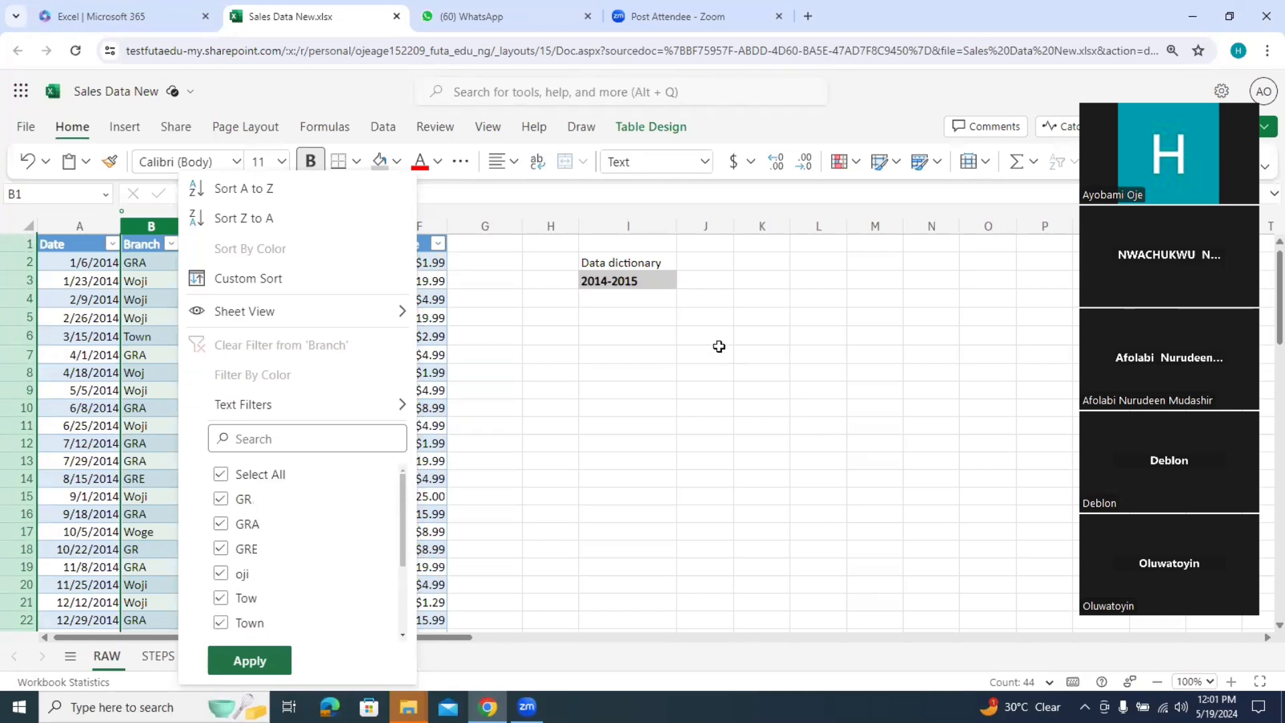
Step: Start a branch list below the data dictionary's date range with TOWN in I6 and GRA in I7
{"action": "left_click", "coordinate": [619, 338]}
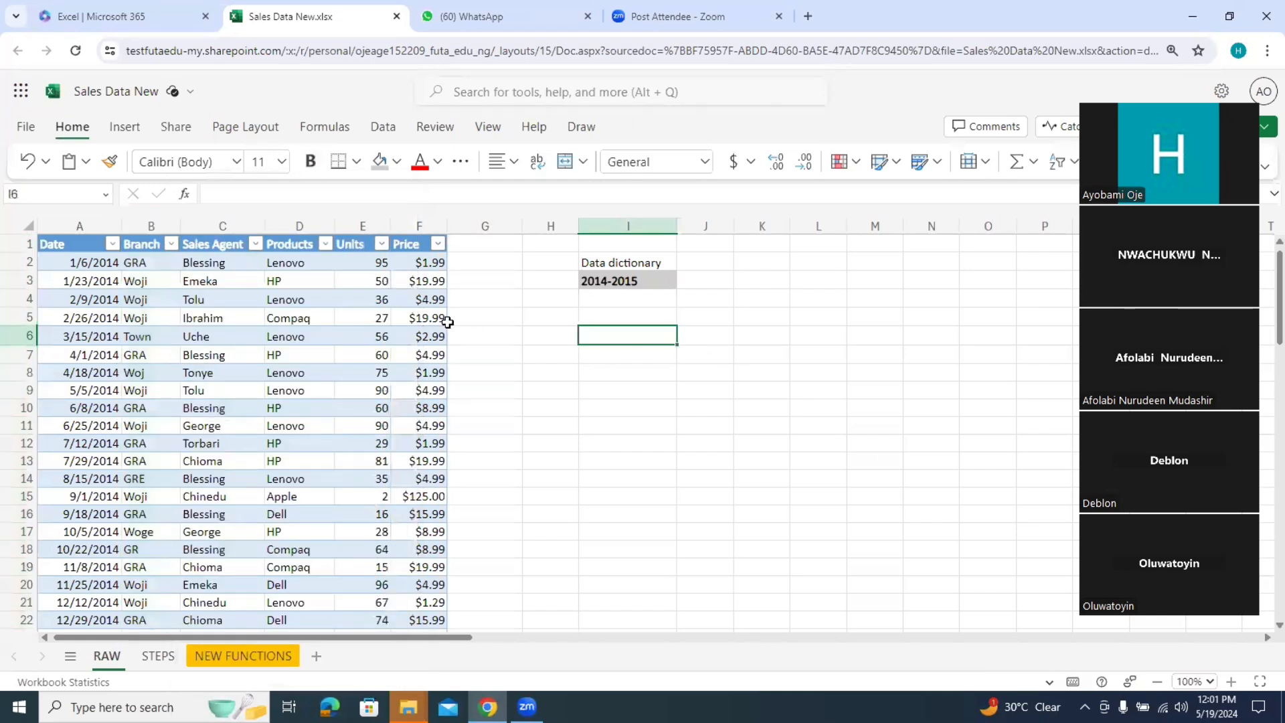
{"action": "double_click", "coordinate": [642, 334]}
{"action": "type", "text": "T"}
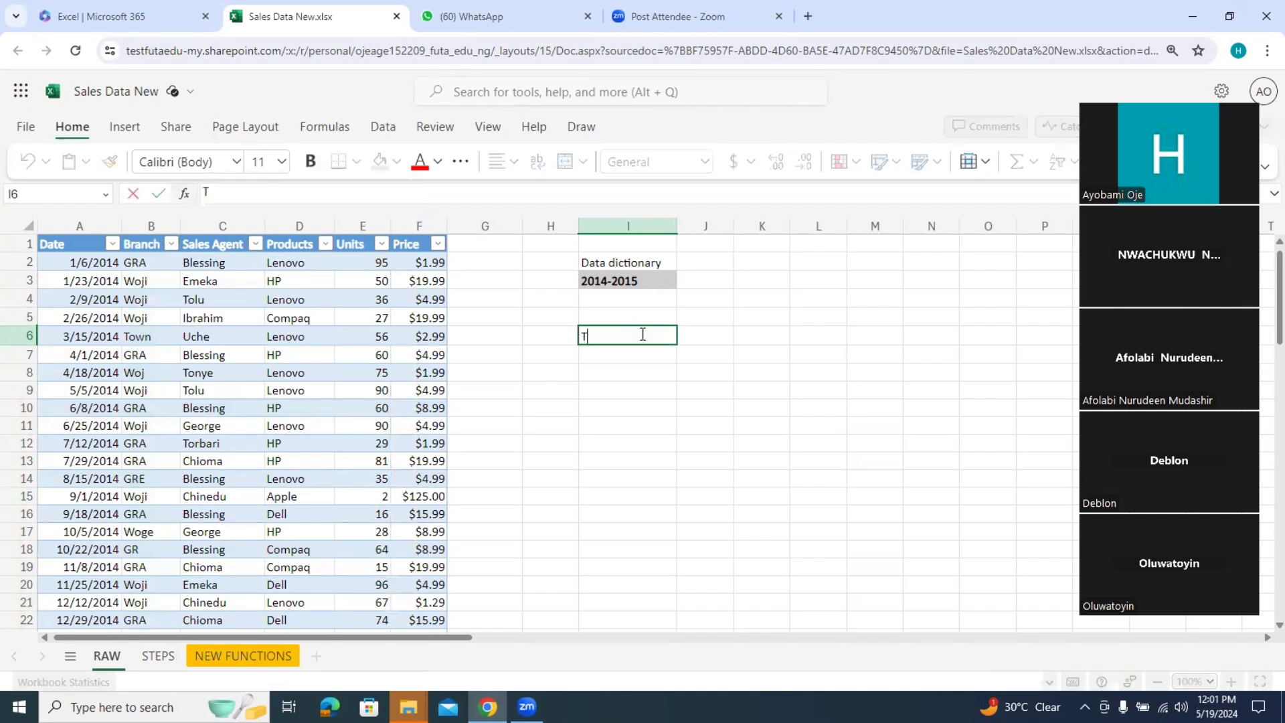
{"action": "type", "text": "OWN"}
{"action": "key", "text": "Return"}
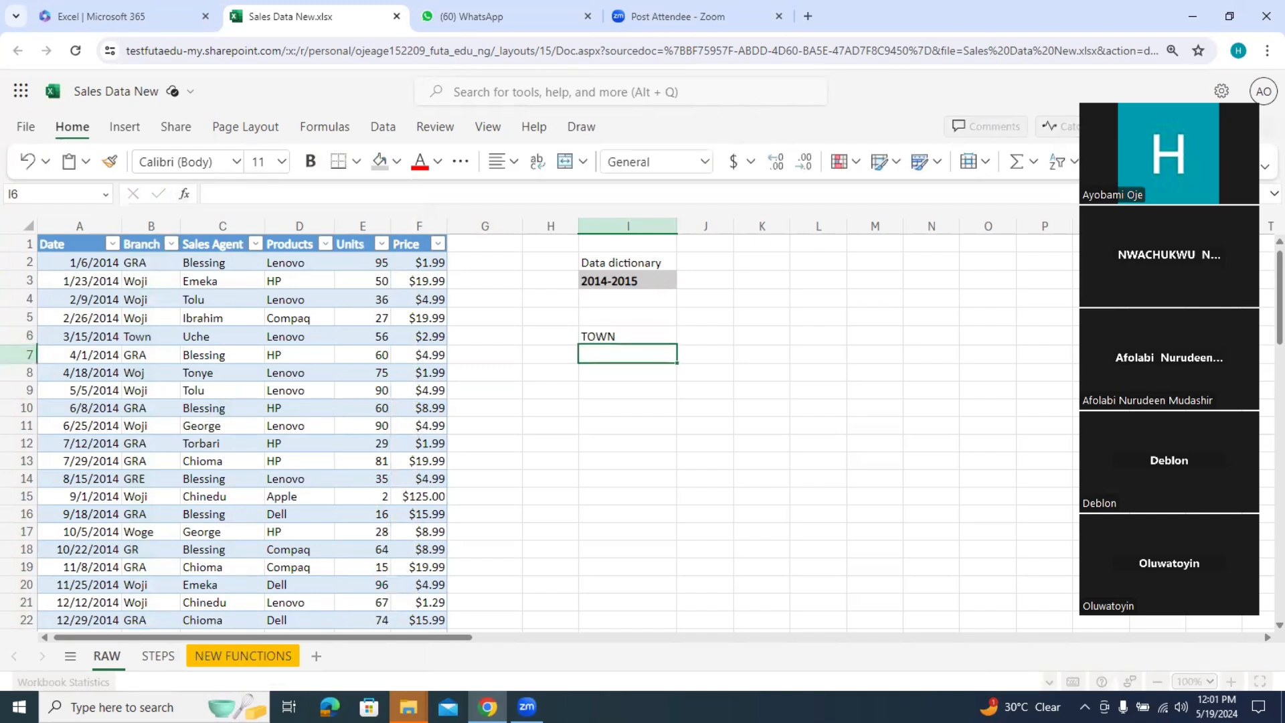
{"action": "type", "text": "GRA"}
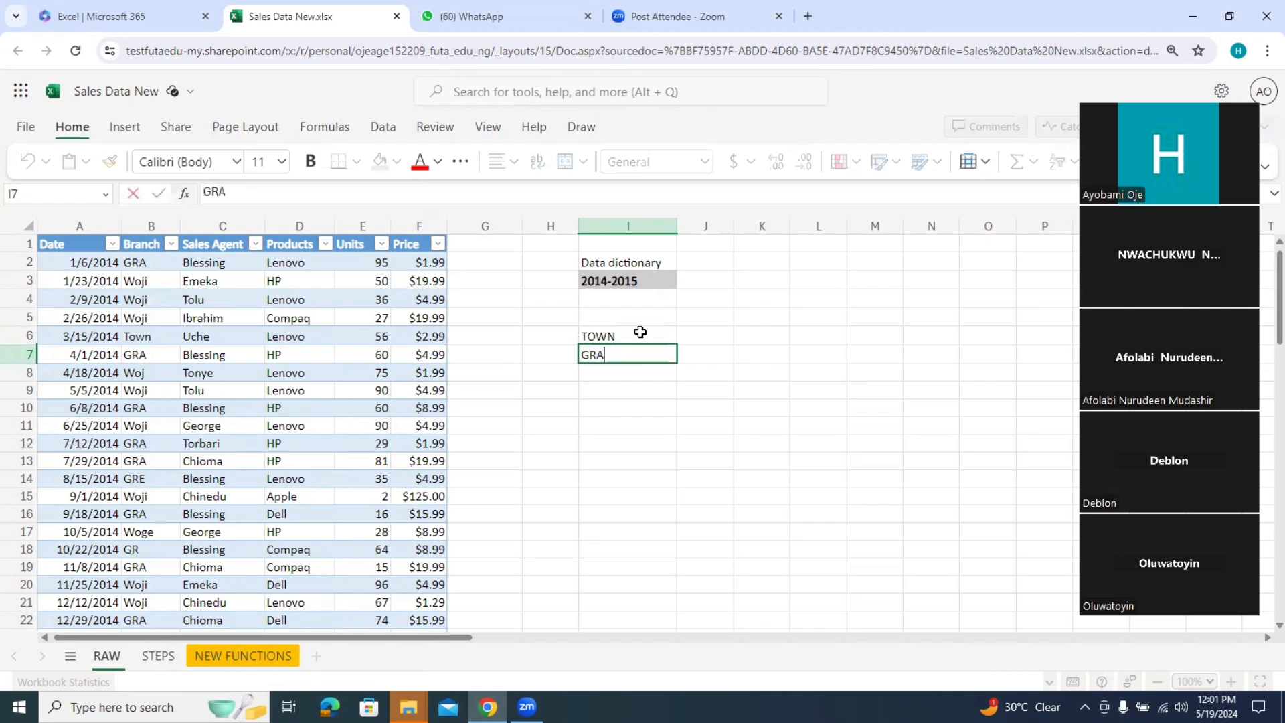
{"action": "key", "text": "Return"}
Step: Complete the branch list with Woji in I8 and Town in I9
{"action": "type", "text": "W"}
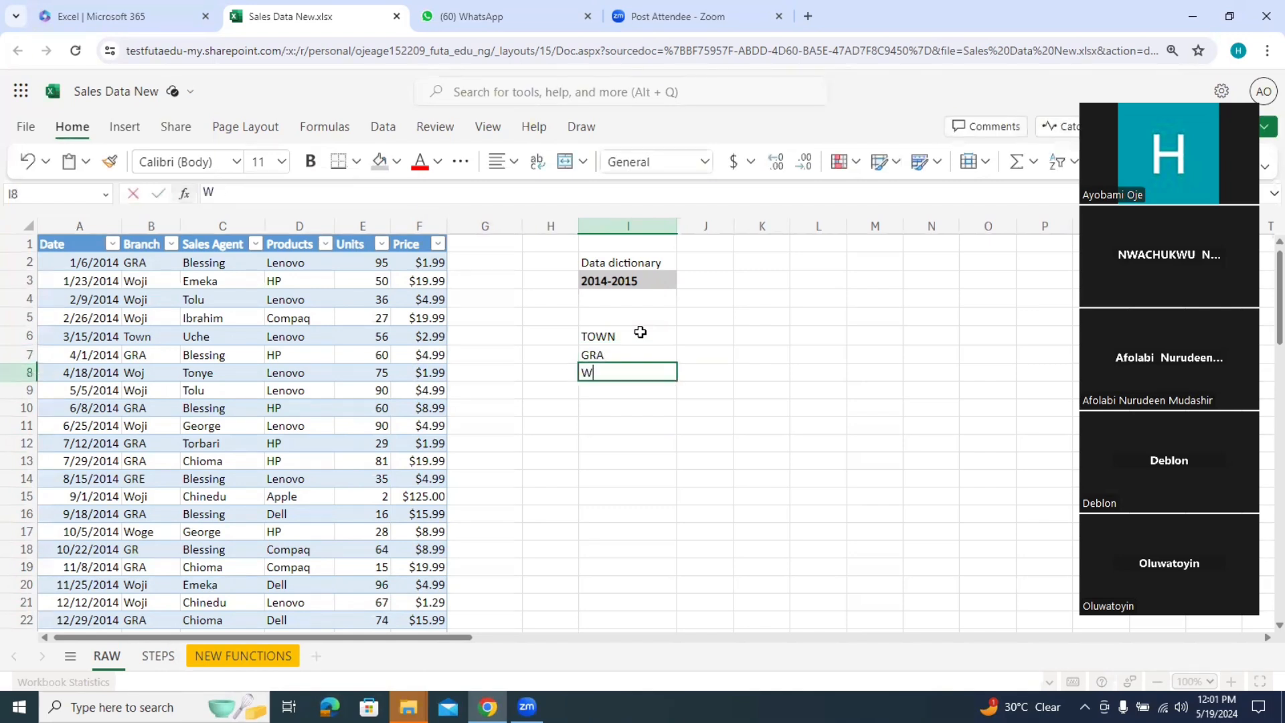
{"action": "type", "text": "Oji"}
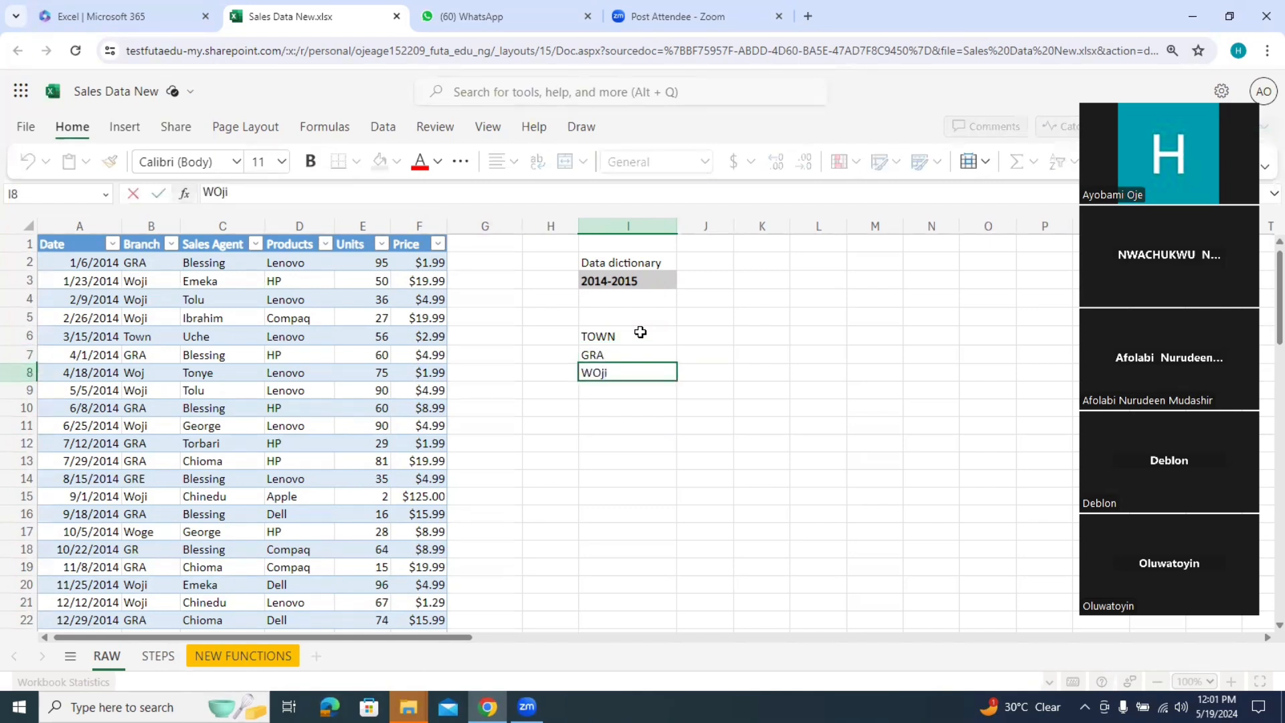
{"action": "key", "text": "BackSpace"}
{"action": "key", "text": "BackSpace"}
{"action": "key", "text": "BackSpace"}
{"action": "type", "text": "oji"}
{"action": "key", "text": "Return"}
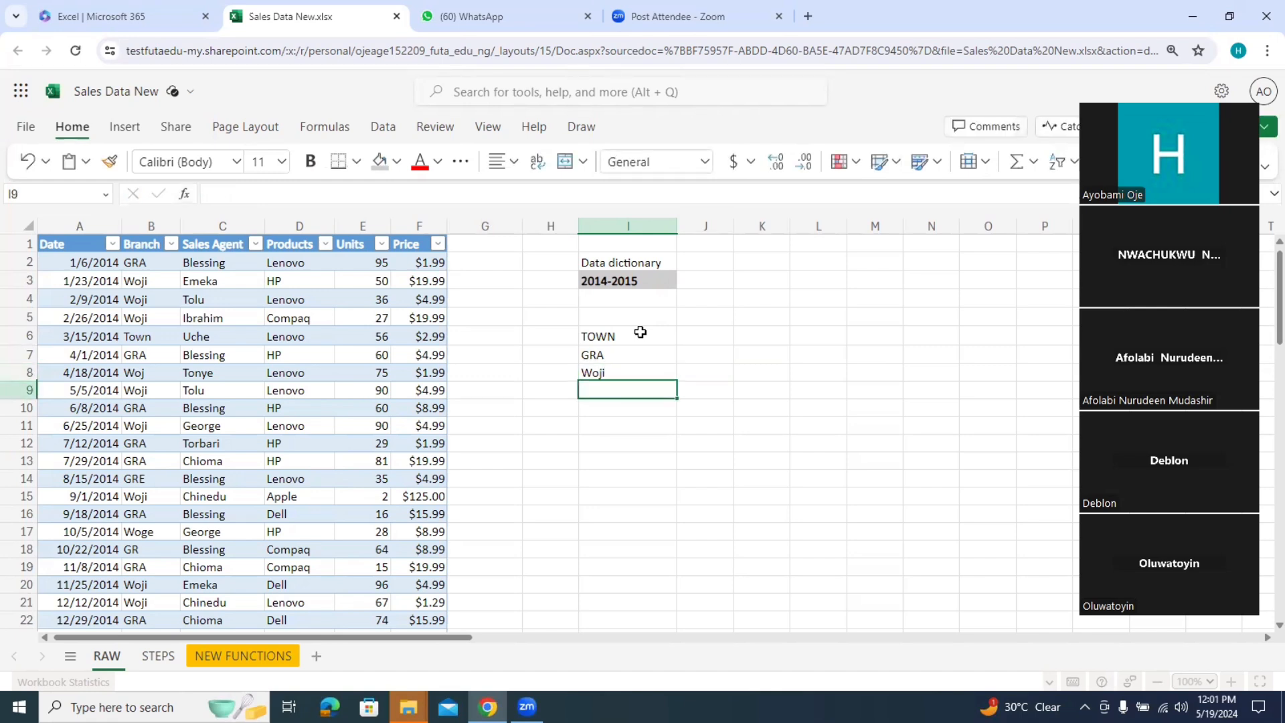
{"action": "type", "text": "To"}
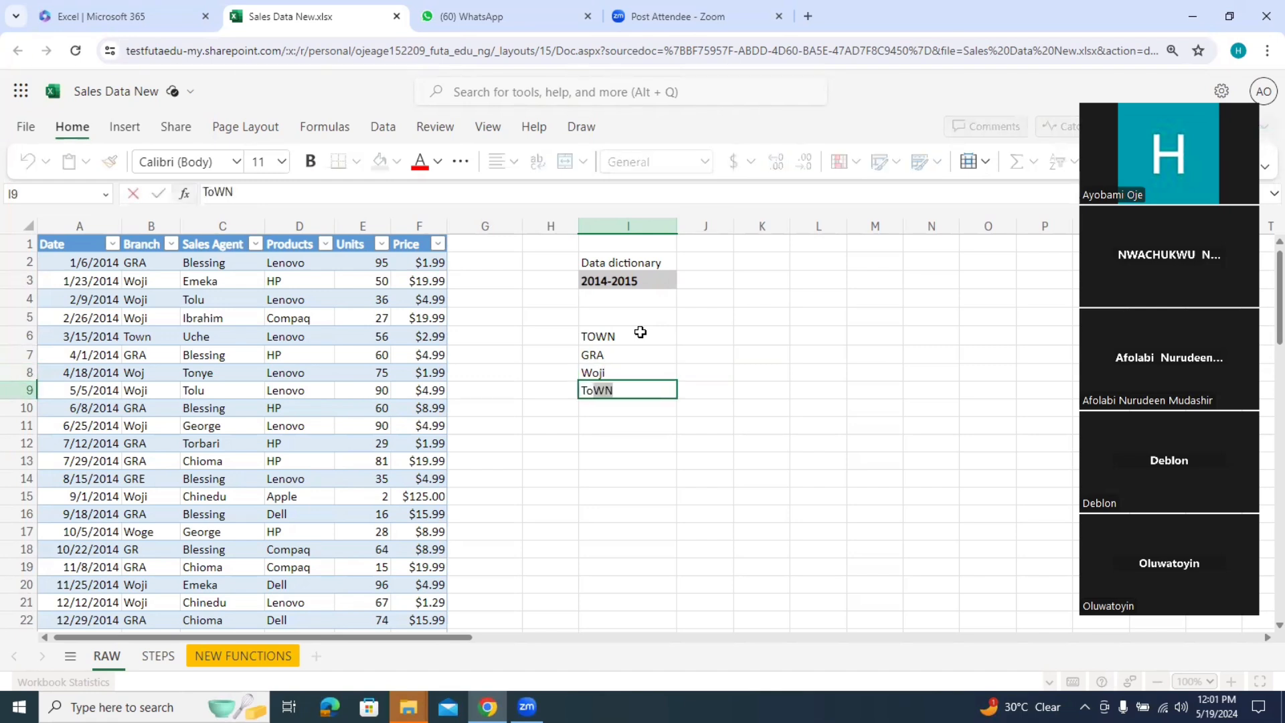
{"action": "type", "text": "wn"}
{"action": "left_click", "coordinate": [634, 336]}
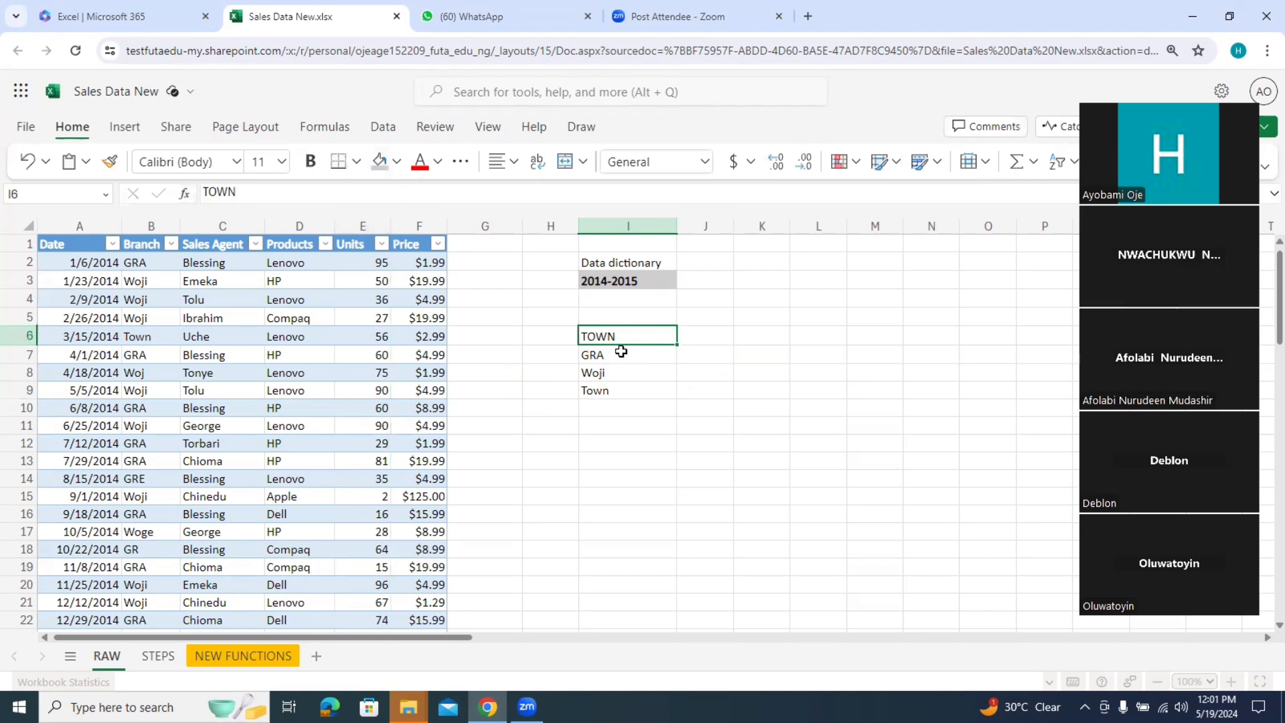
Step: Shade the branch names in I7:I9 with the grey fill colour
{"action": "left_click_drag", "start_coordinate": [619, 352], "coordinate": [625, 387]}
{"action": "left_click", "coordinate": [378, 162]}
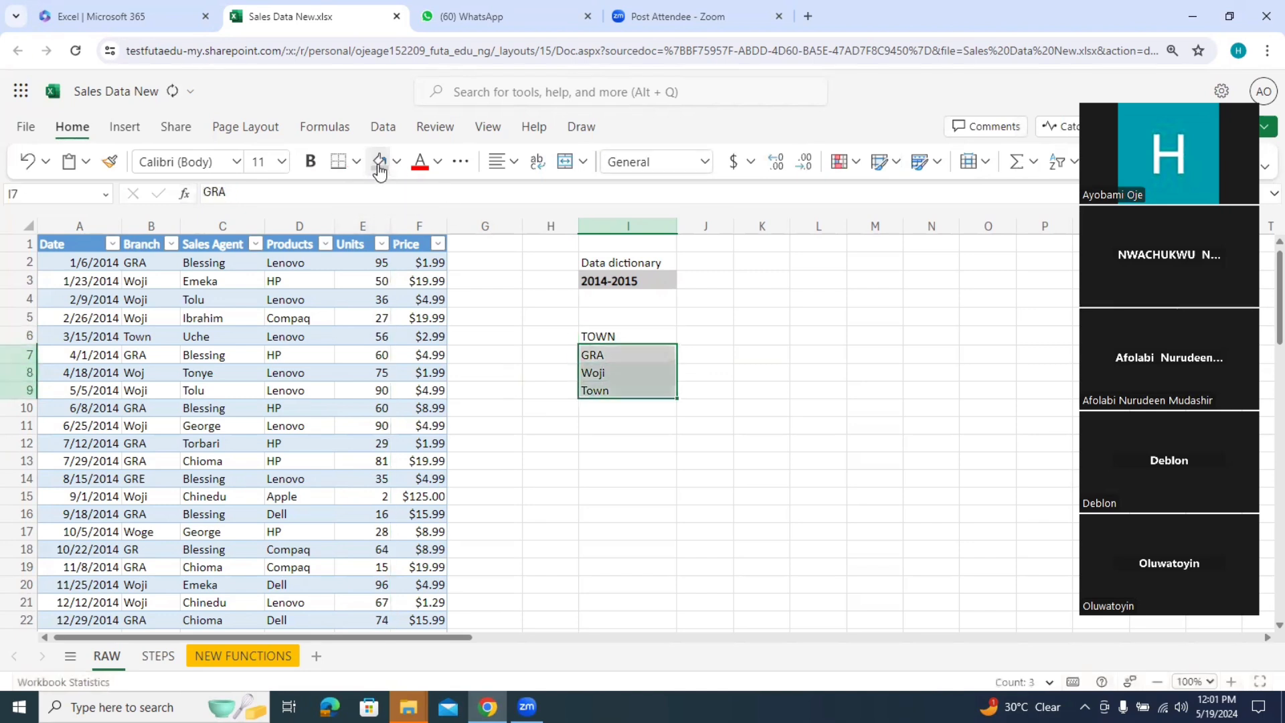
{"action": "left_click", "coordinate": [786, 407]}
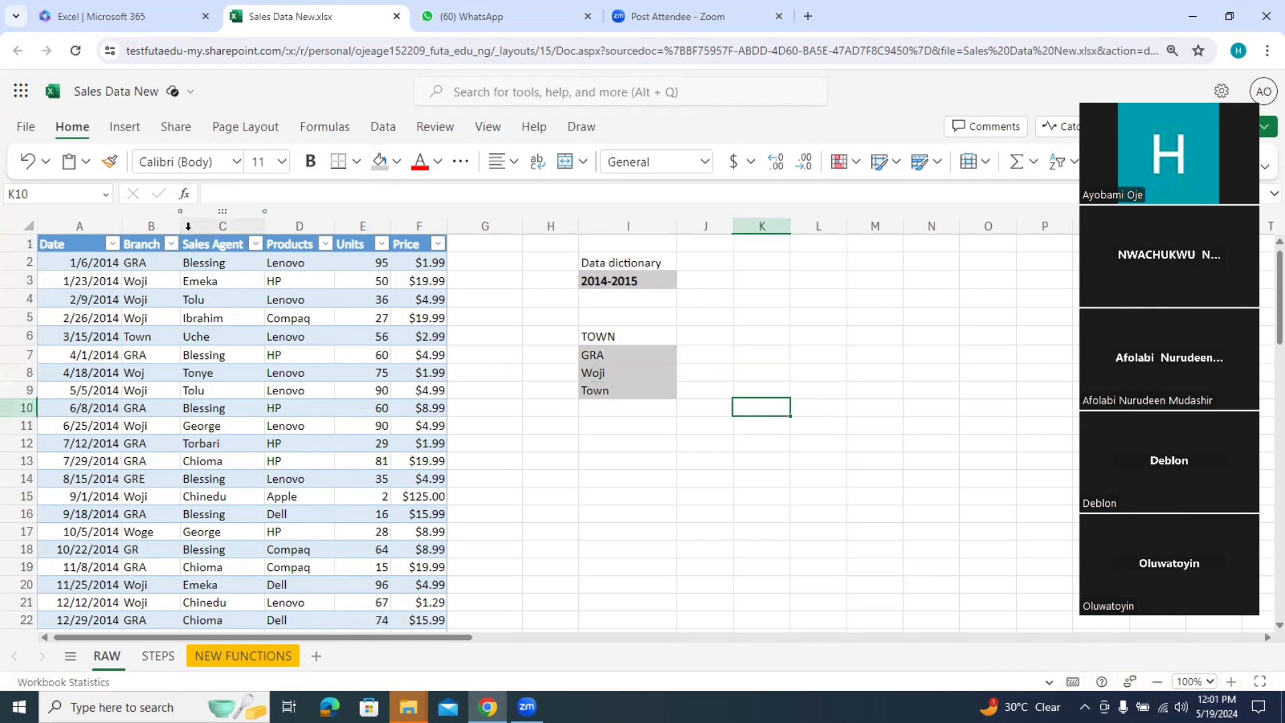
Step: Filter the Branch column to only the misspelled entries GR, GRE, oji, Tow, Twn, Woge, Wogi and Woj
{"action": "left_click", "coordinate": [171, 244]}
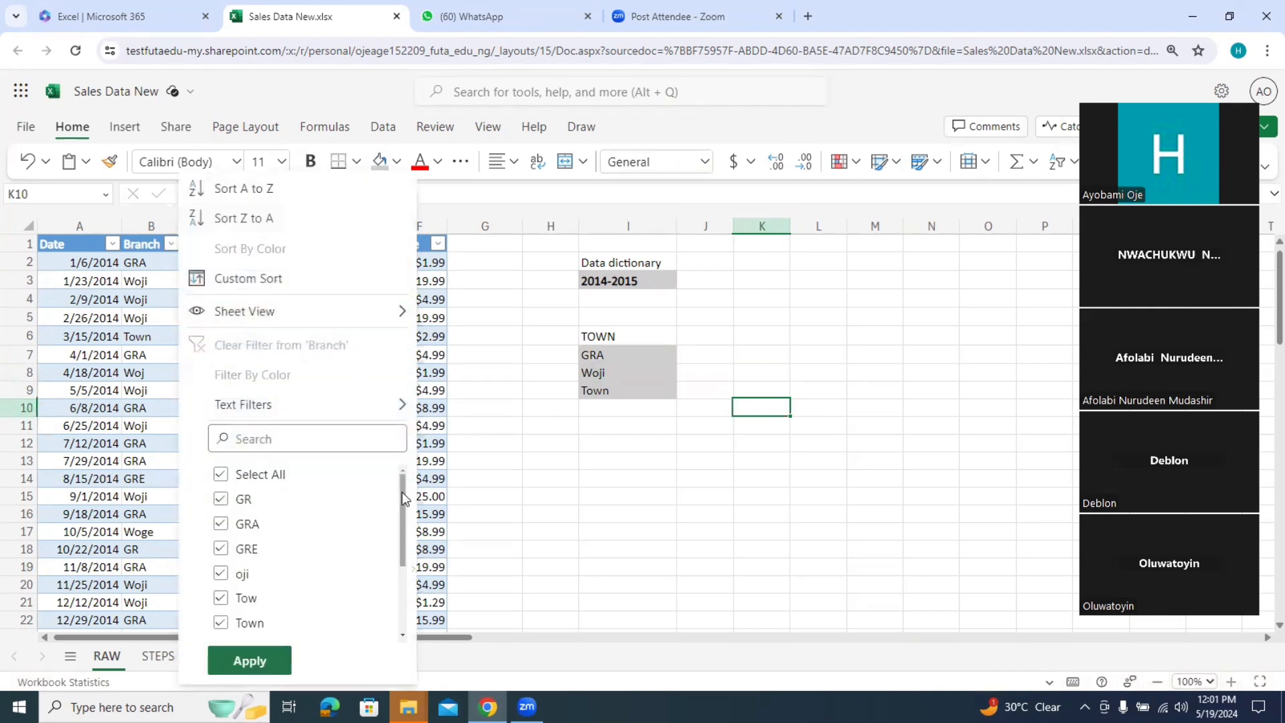
{"action": "left_click_drag", "start_coordinate": [402, 491], "coordinate": [388, 564]}
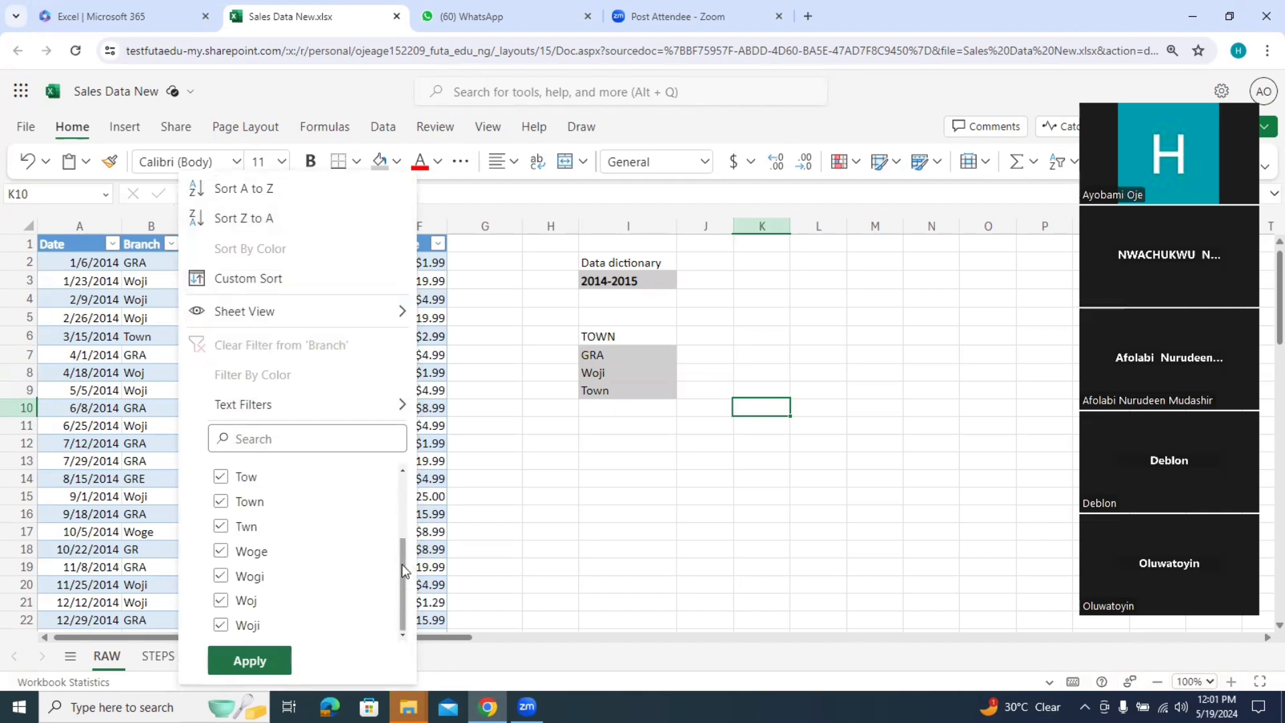
{"action": "left_click_drag", "start_coordinate": [400, 564], "coordinate": [392, 482]}
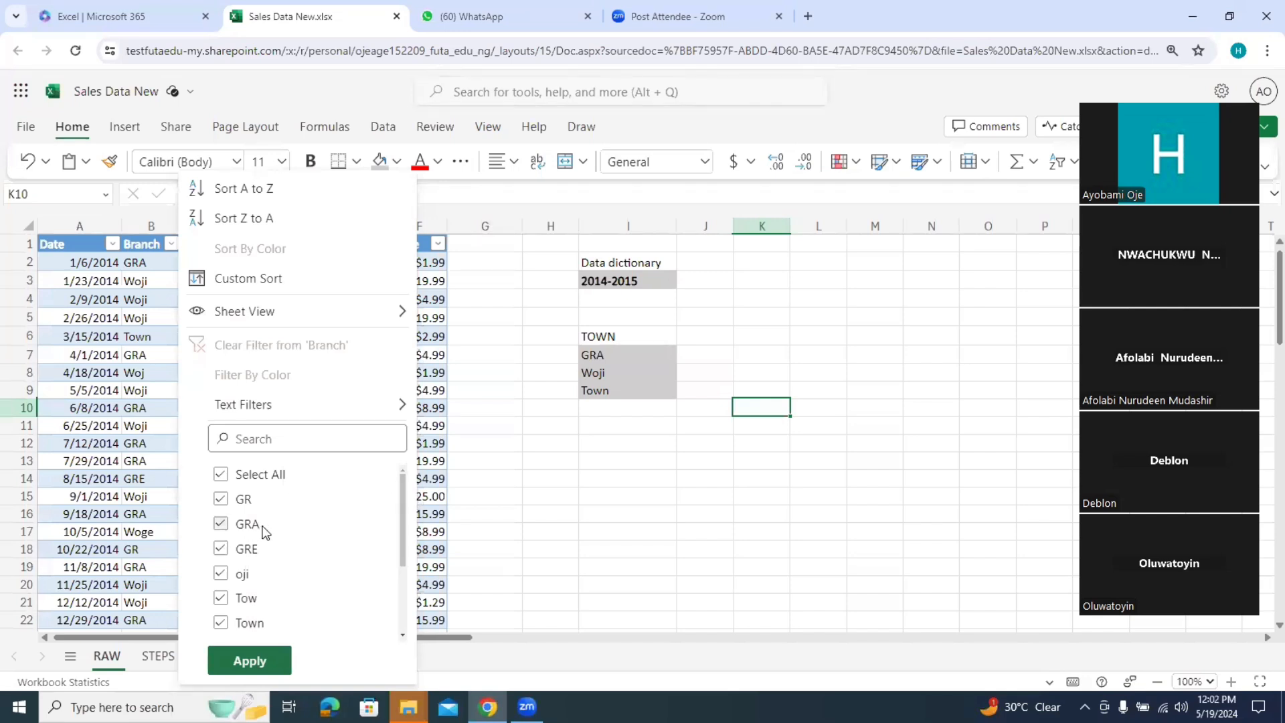
{"action": "left_click", "coordinate": [220, 476]}
{"action": "left_click", "coordinate": [222, 500]}
{"action": "left_click", "coordinate": [222, 549]}
{"action": "left_click", "coordinate": [221, 574]}
{"action": "left_click_drag", "start_coordinate": [402, 537], "coordinate": [396, 596]}
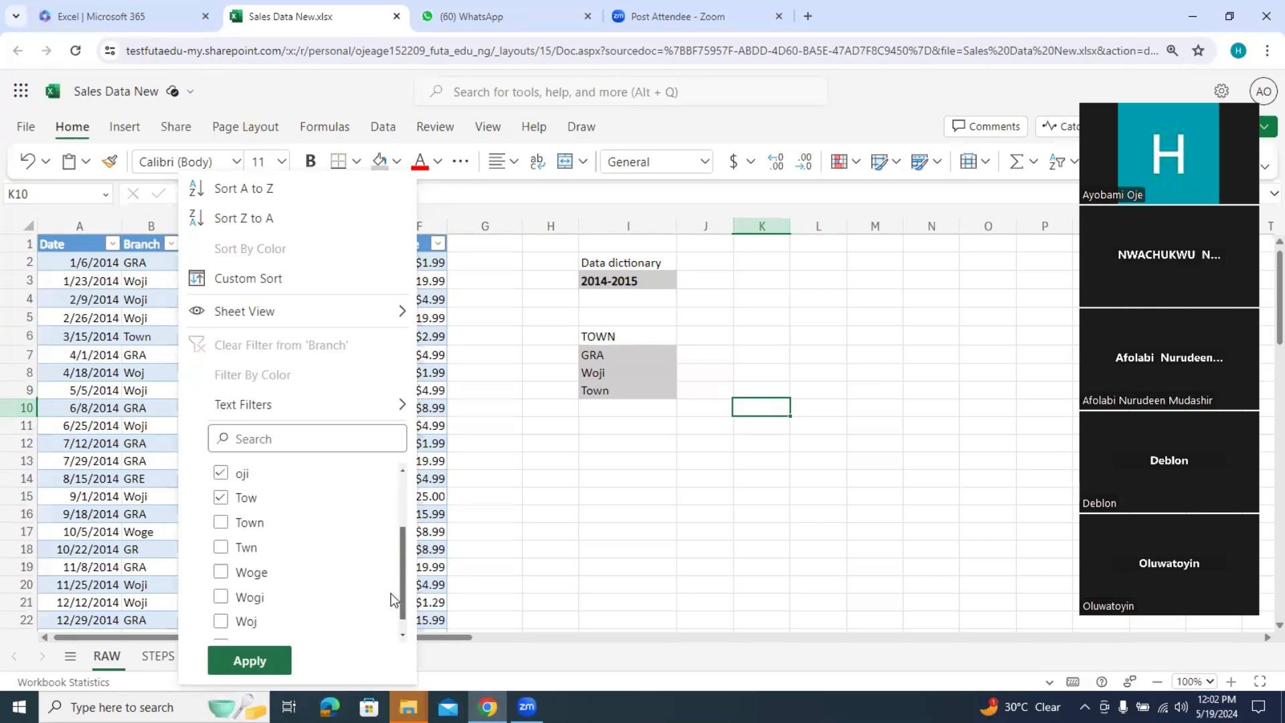
{"action": "left_click", "coordinate": [220, 563]}
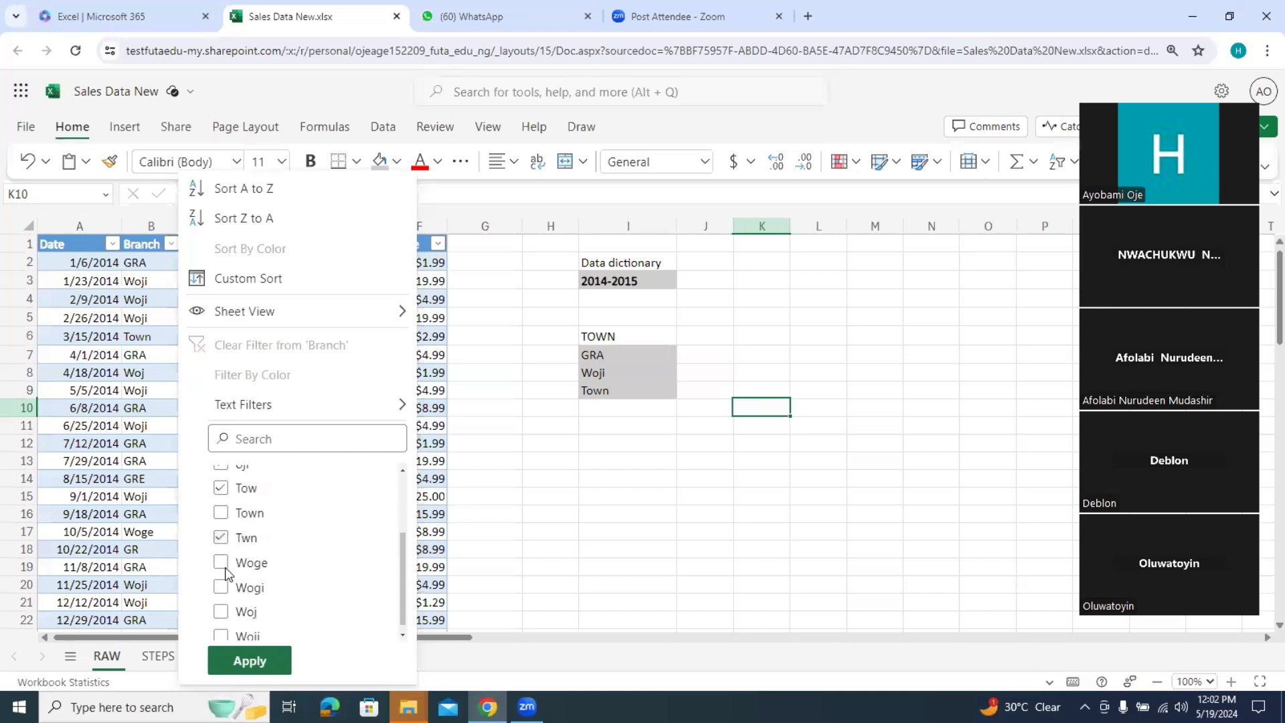
{"action": "left_click", "coordinate": [222, 612]}
{"action": "left_click_drag", "start_coordinate": [403, 550], "coordinate": [406, 562]}
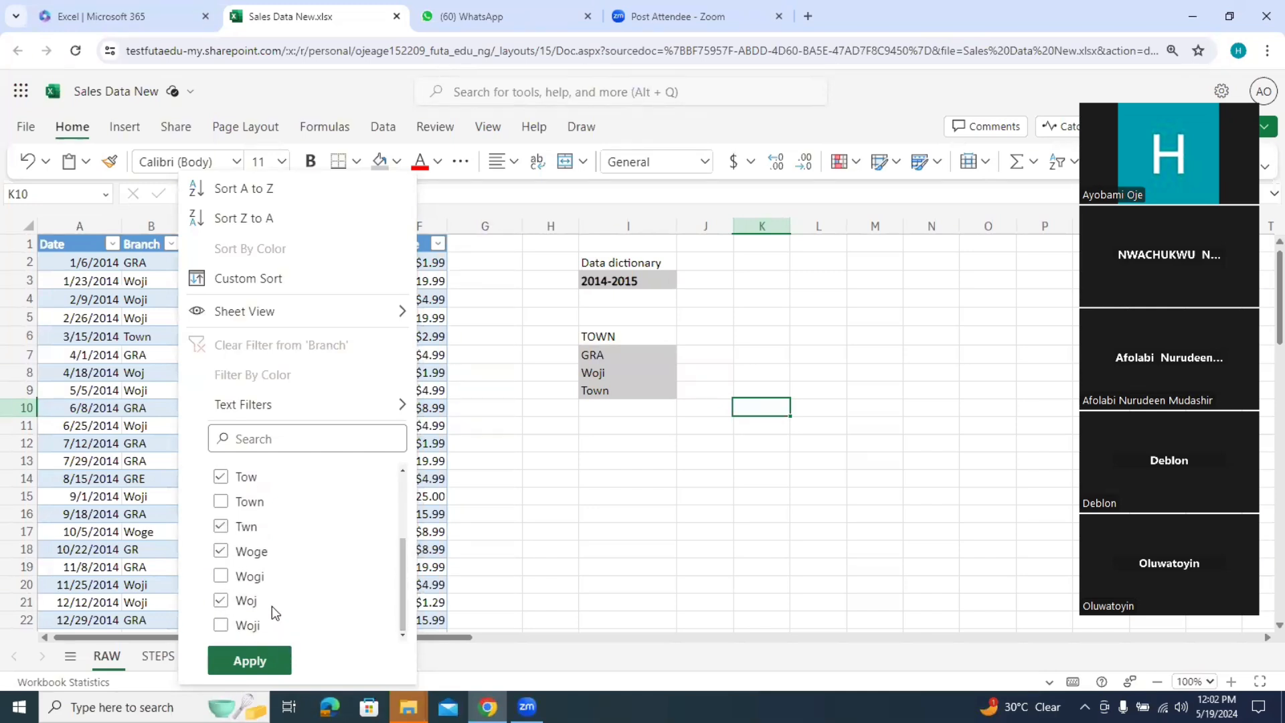
{"action": "left_click", "coordinate": [220, 576]}
{"action": "left_click", "coordinate": [281, 666]}
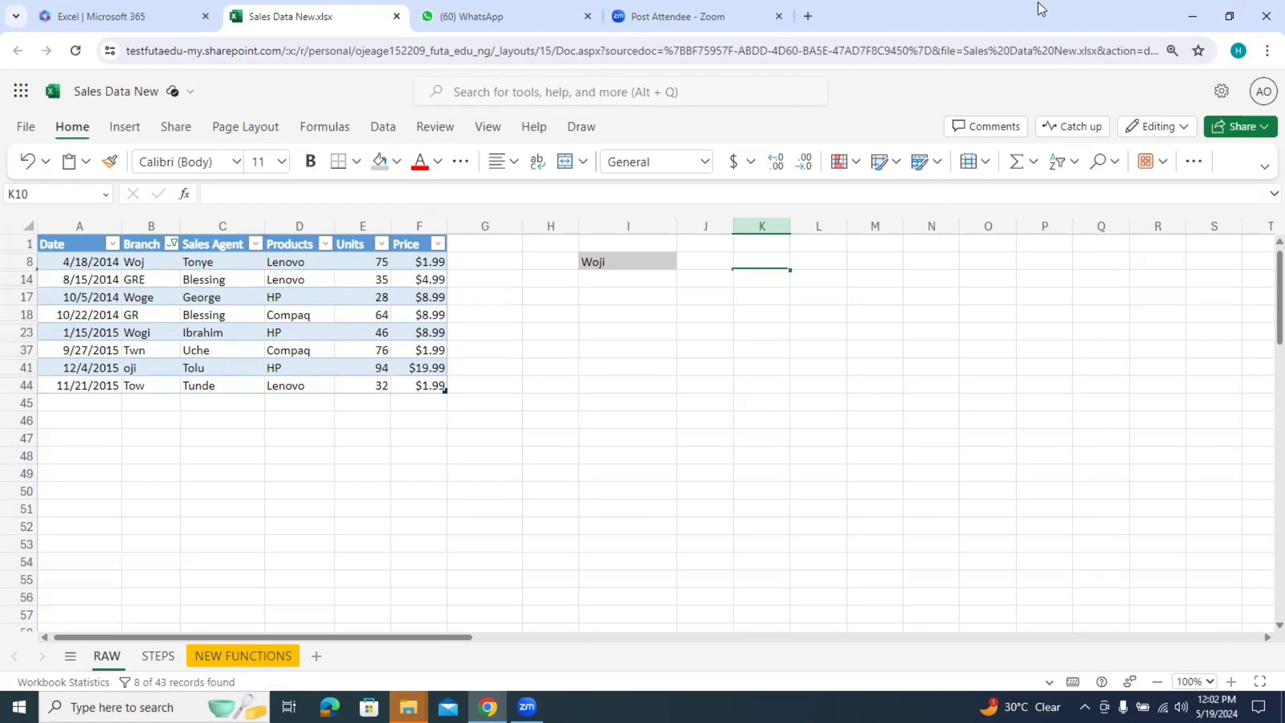
Step: Correct the misspelled branch Woj in cell B8 to Woji
{"action": "left_click", "coordinate": [159, 260]}
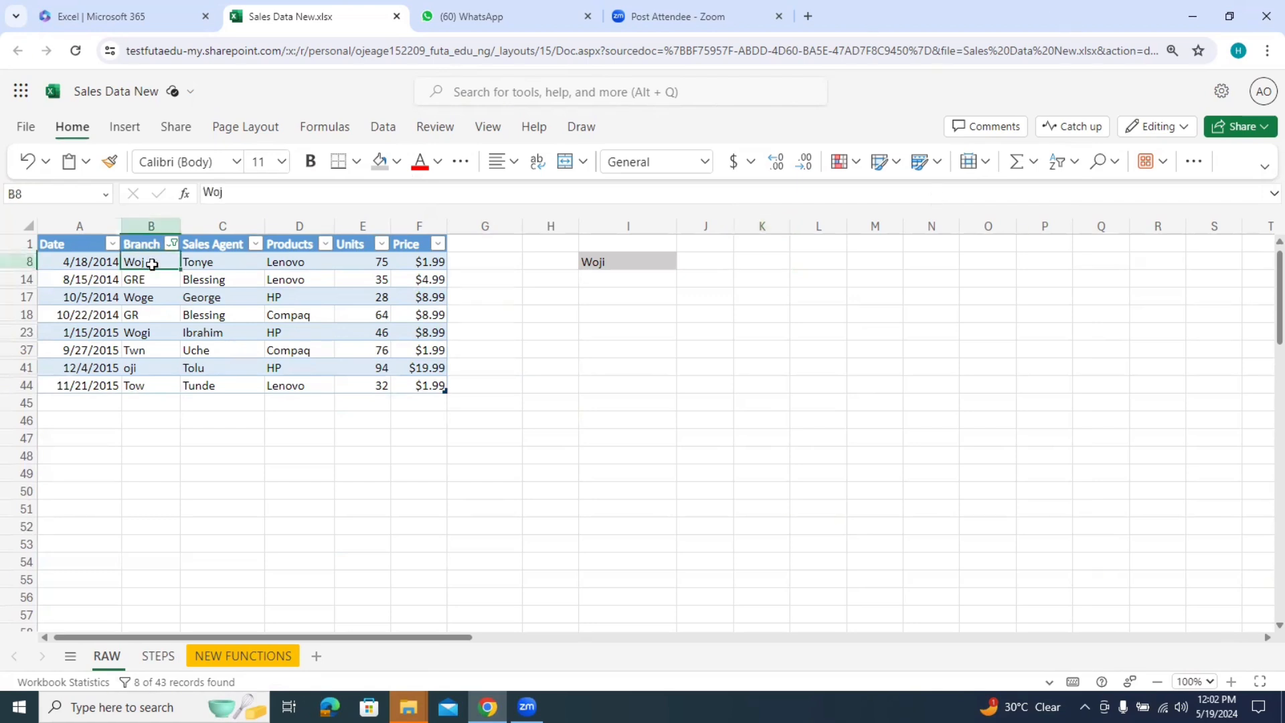
{"action": "left_click", "coordinate": [258, 194]}
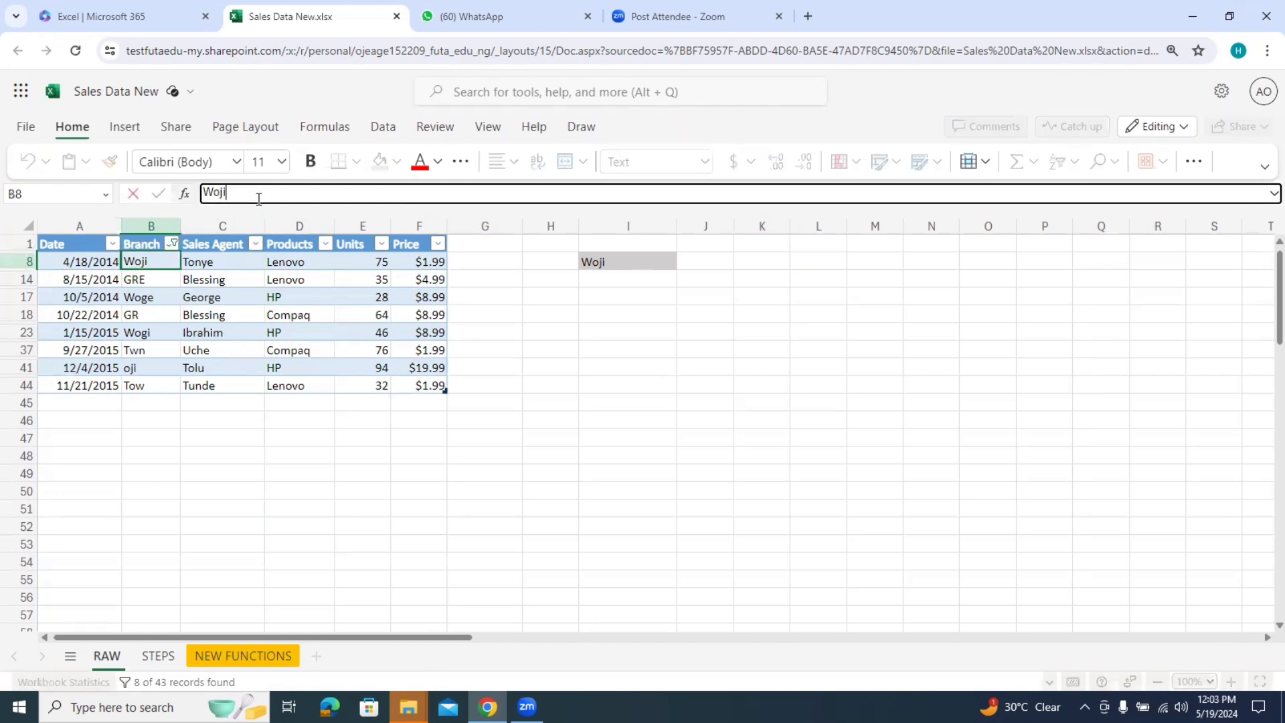
{"action": "left_click", "coordinate": [305, 439]}
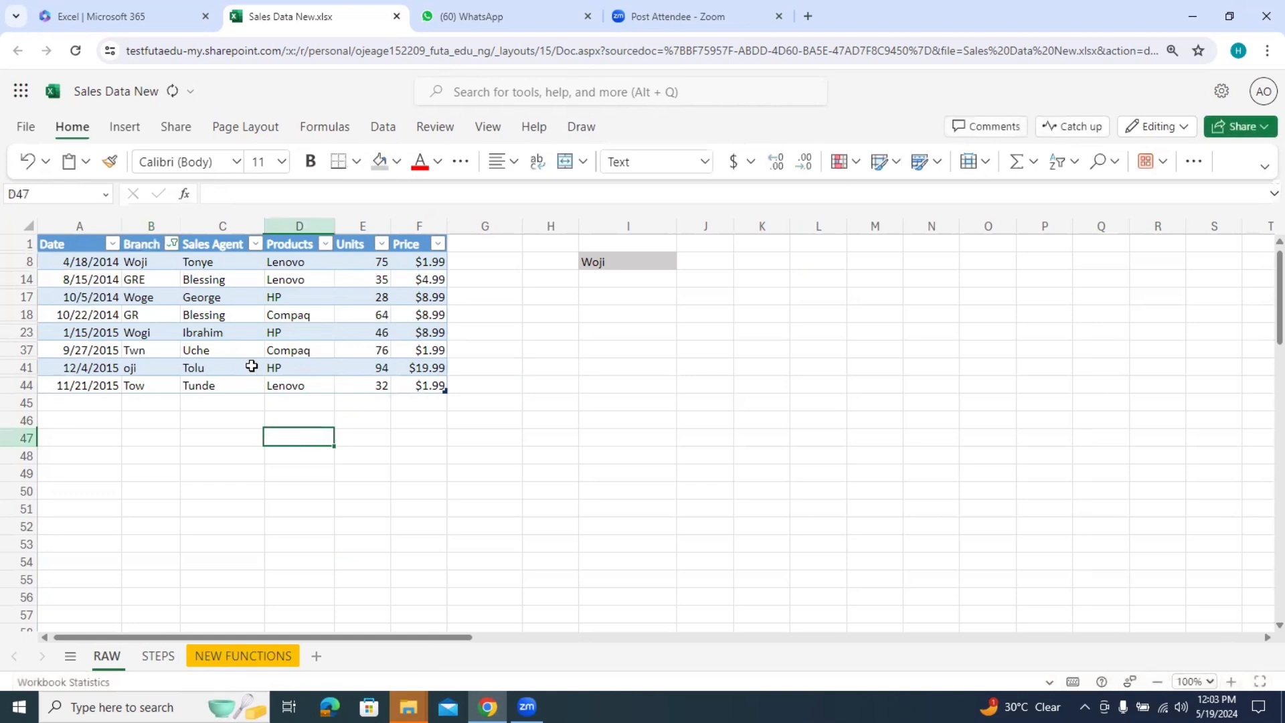
{"action": "left_click", "coordinate": [149, 279]}
{"action": "left_click", "coordinate": [148, 261]}
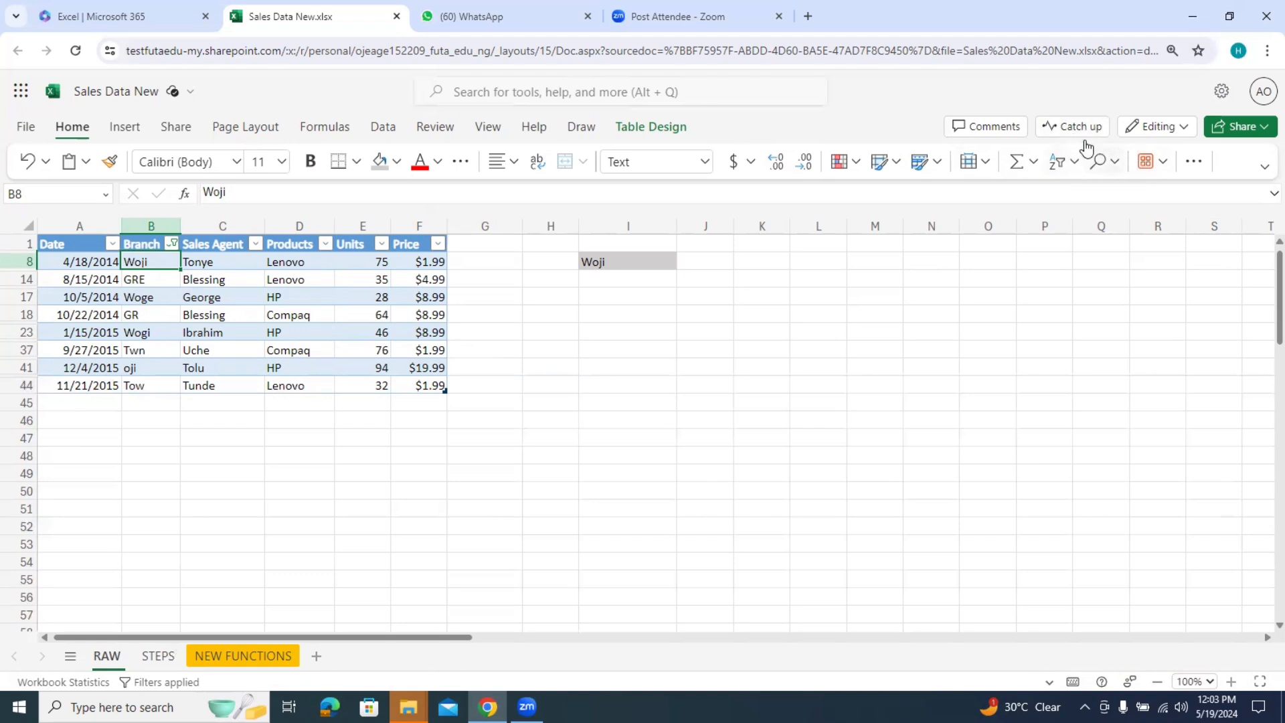
{"action": "left_click", "coordinate": [1108, 162]}
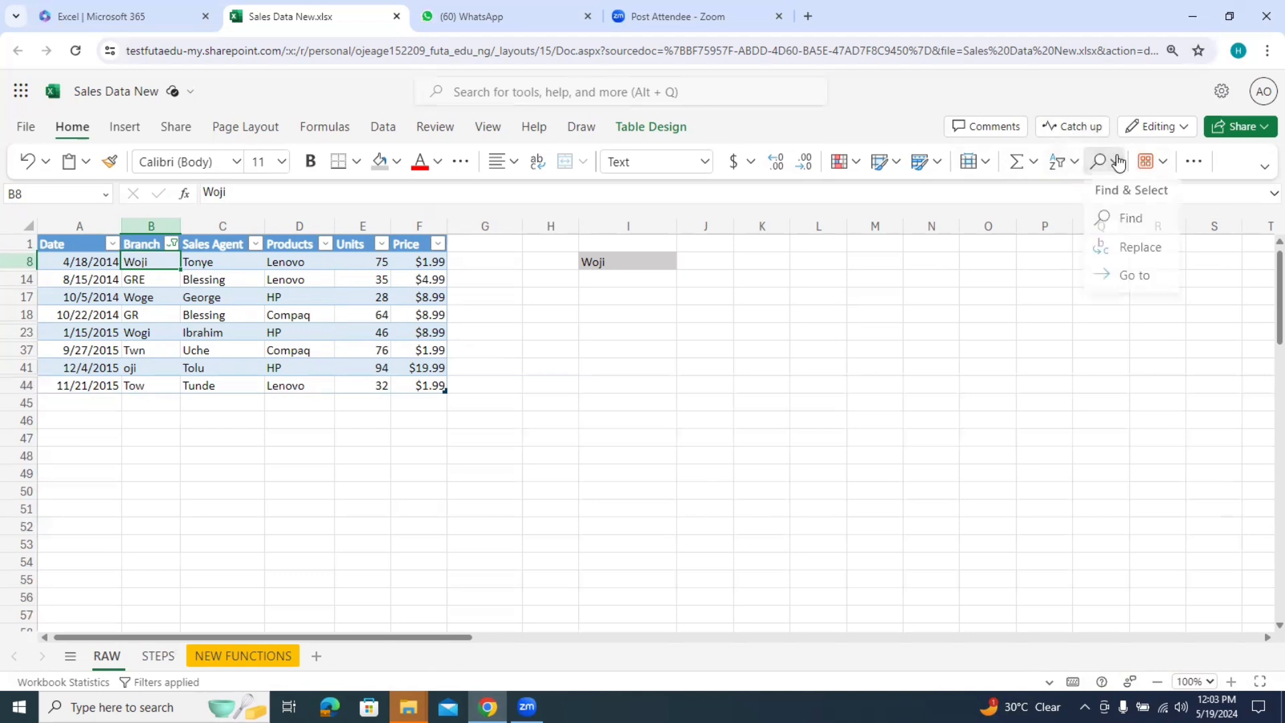
{"action": "left_click", "coordinate": [1124, 260]}
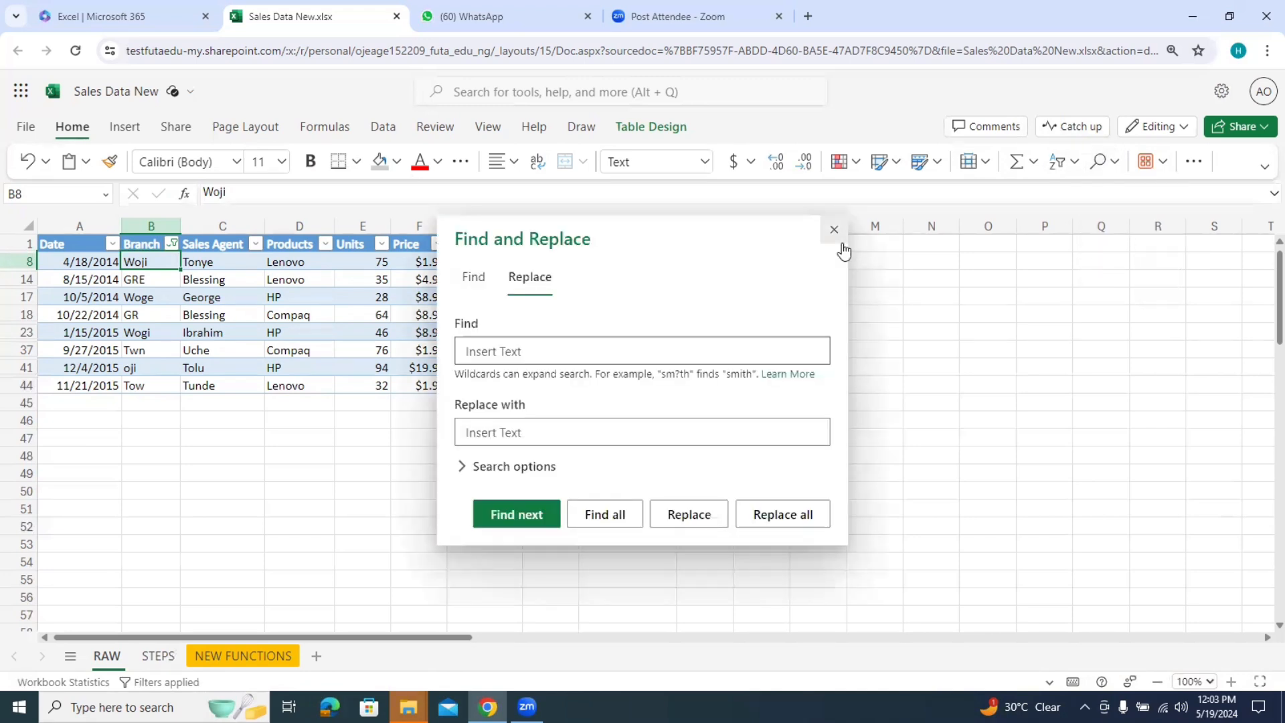
{"action": "left_click_drag", "start_coordinate": [712, 230], "coordinate": [908, 223]}
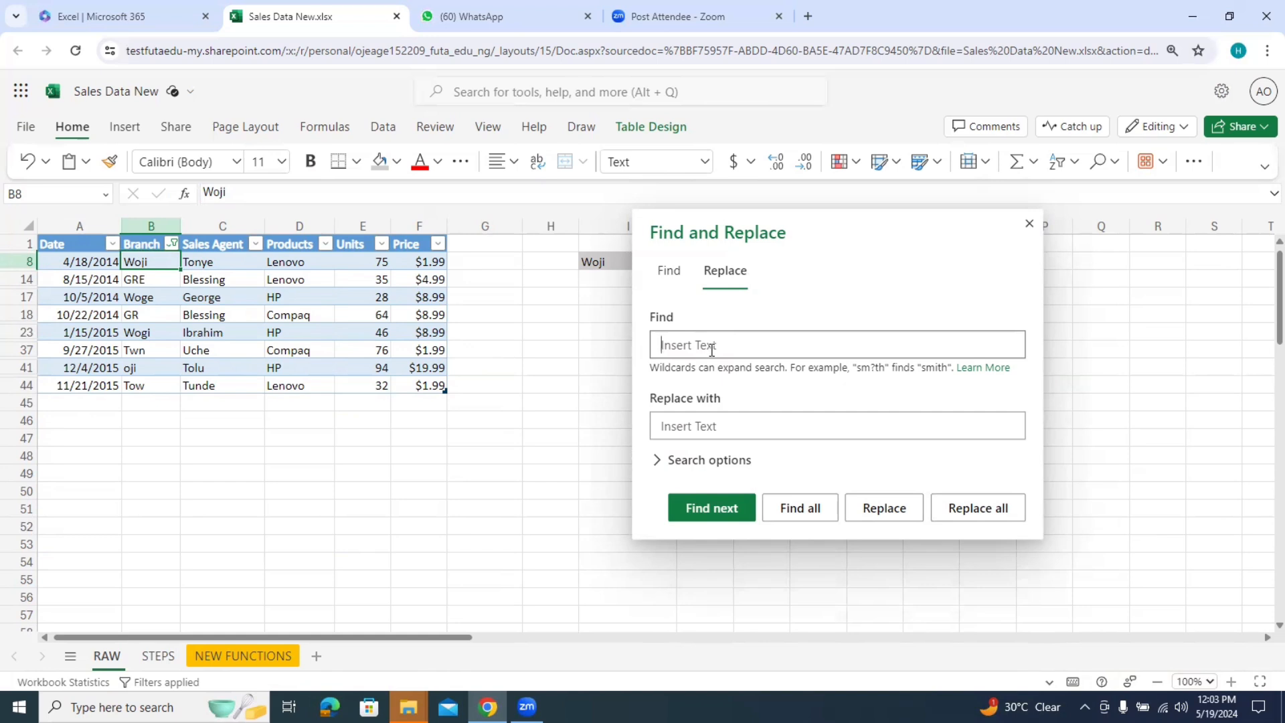
{"action": "type", "text": "GRE"}
{"action": "left_click", "coordinate": [723, 425]}
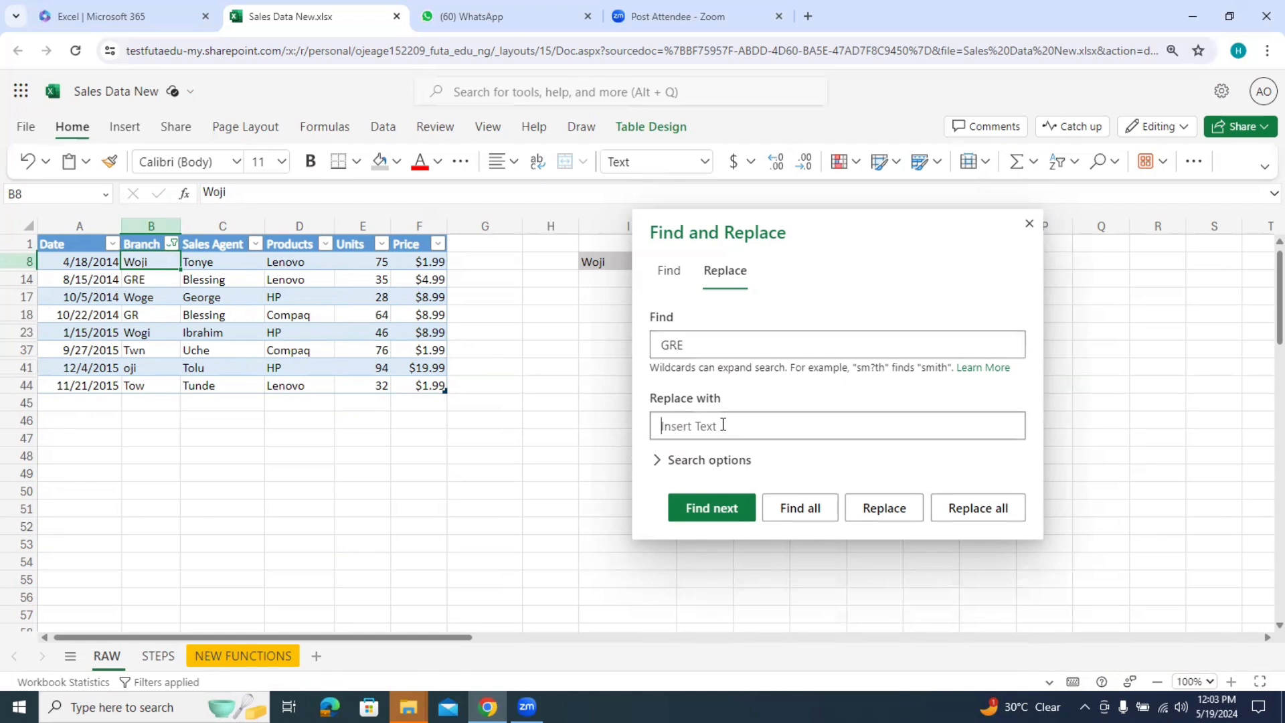
{"action": "type", "text": "GRA"}
{"action": "left_click", "coordinate": [691, 466]}
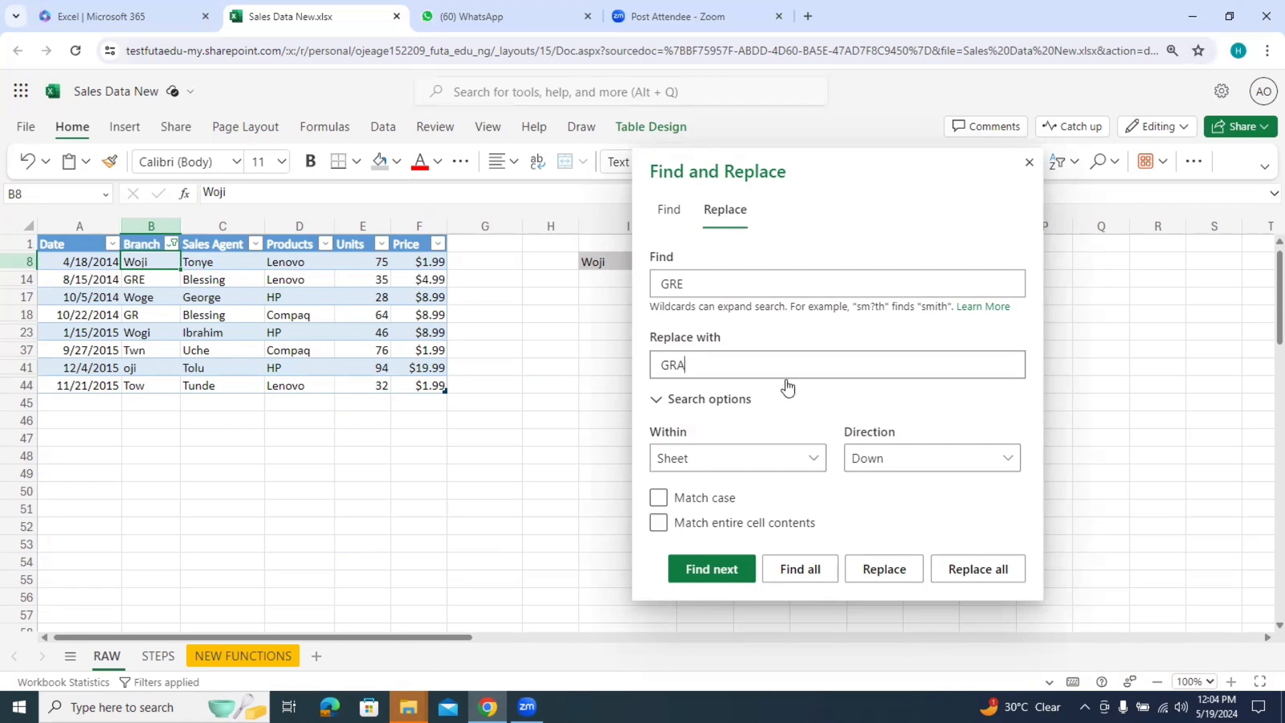
{"action": "left_click", "coordinate": [1029, 163]}
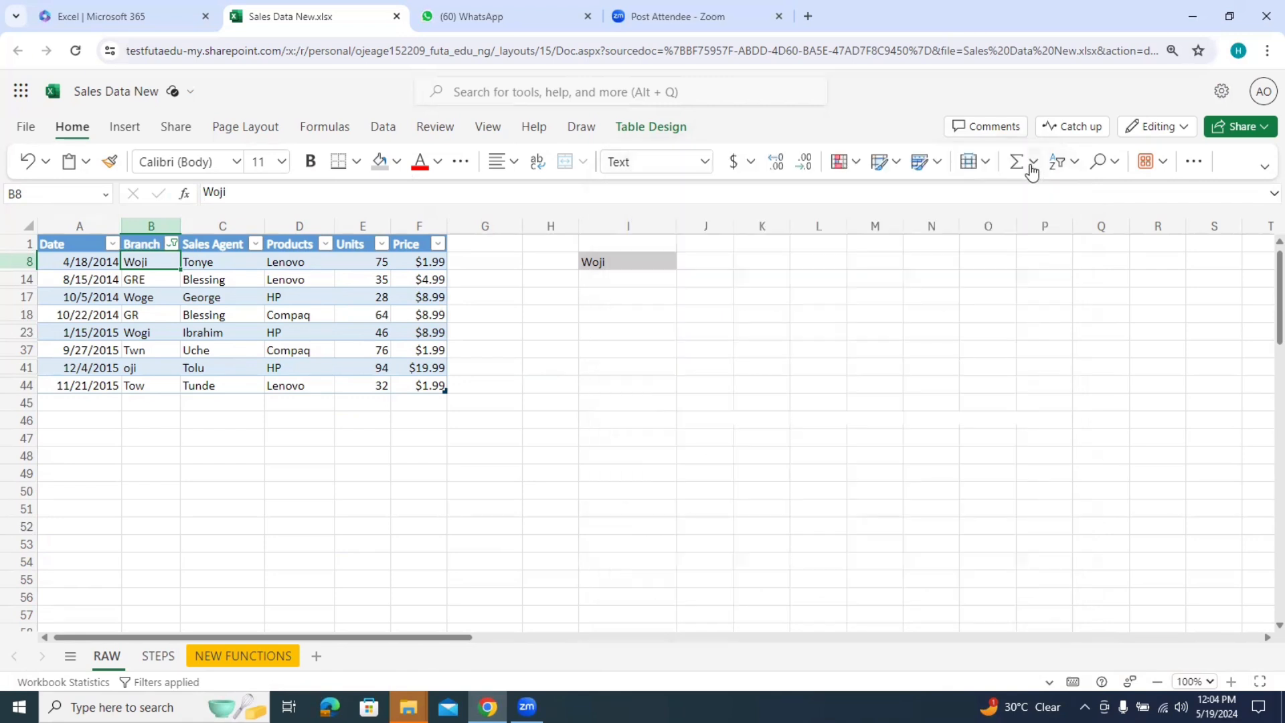
Step: Enter Woj in cell I41 and Woji in cell I45 as sample entries for a replacement test
{"action": "left_click", "coordinate": [646, 353]}
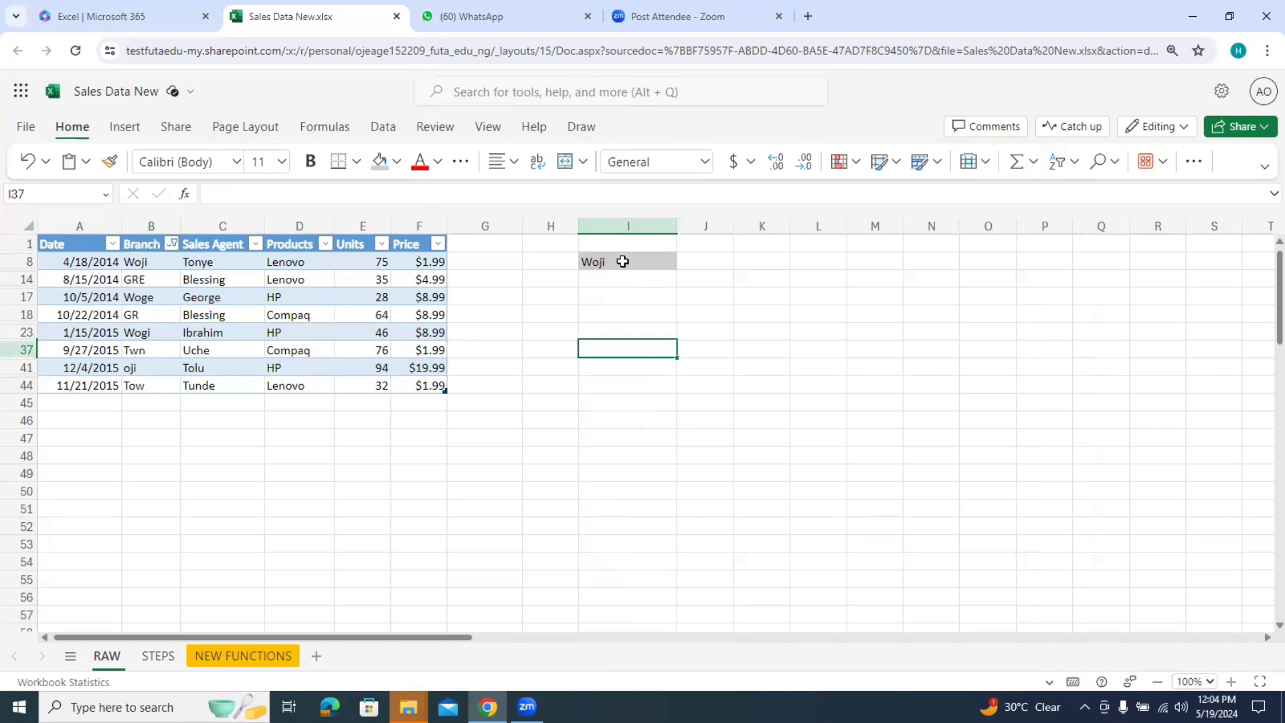
{"action": "left_click", "coordinate": [1232, 682]}
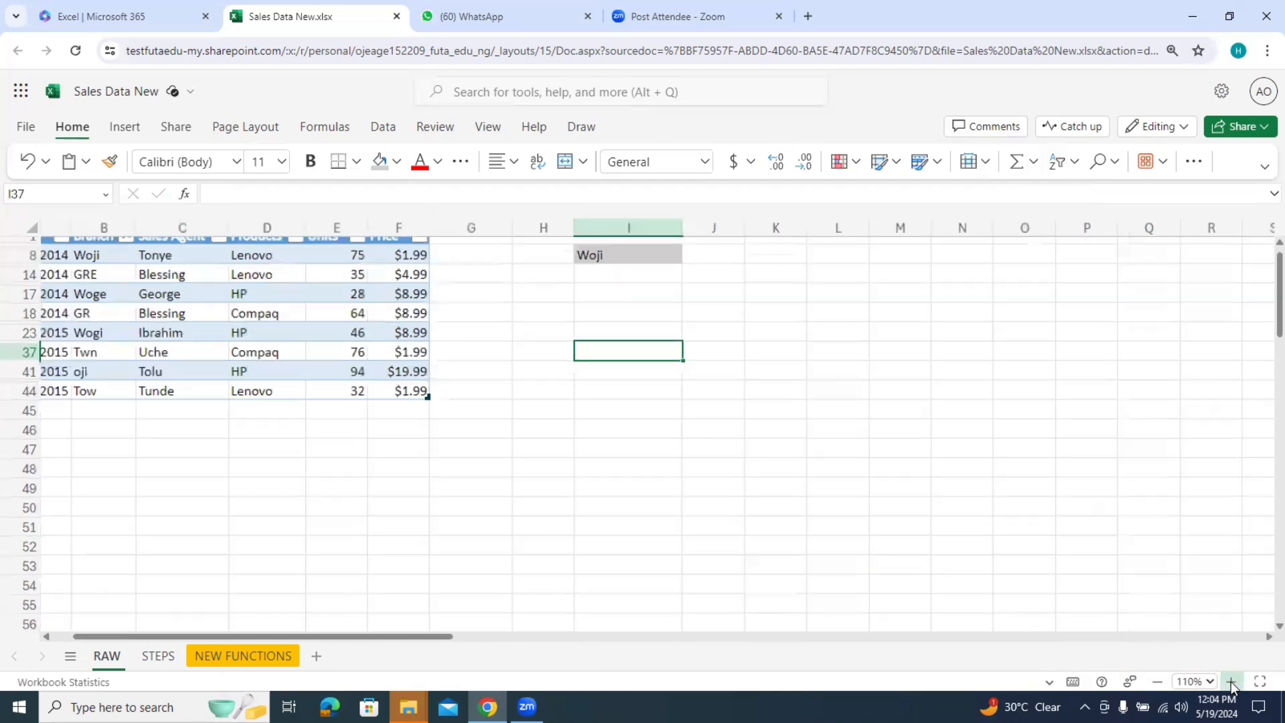
{"action": "left_click", "coordinate": [1232, 681]}
{"action": "left_click", "coordinate": [1232, 681]}
{"action": "left_click", "coordinate": [1232, 681]}
{"action": "left_click", "coordinate": [1232, 681]}
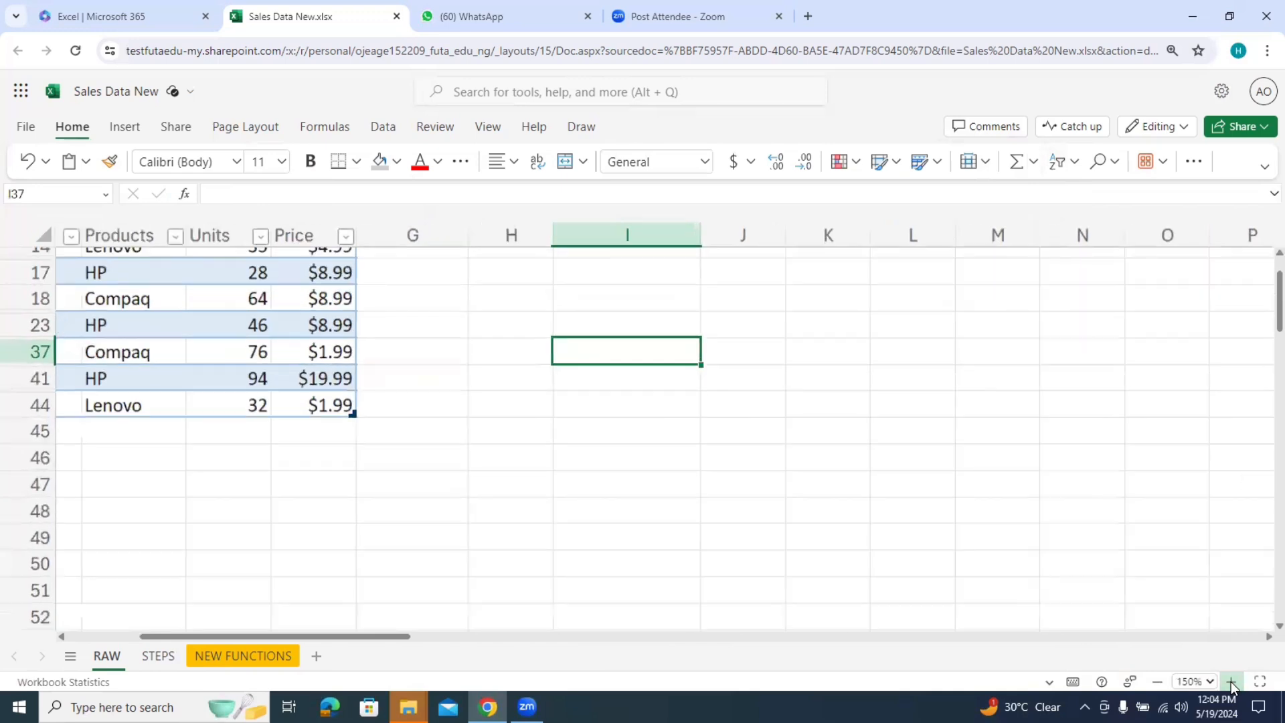
{"action": "left_click", "coordinate": [637, 386]}
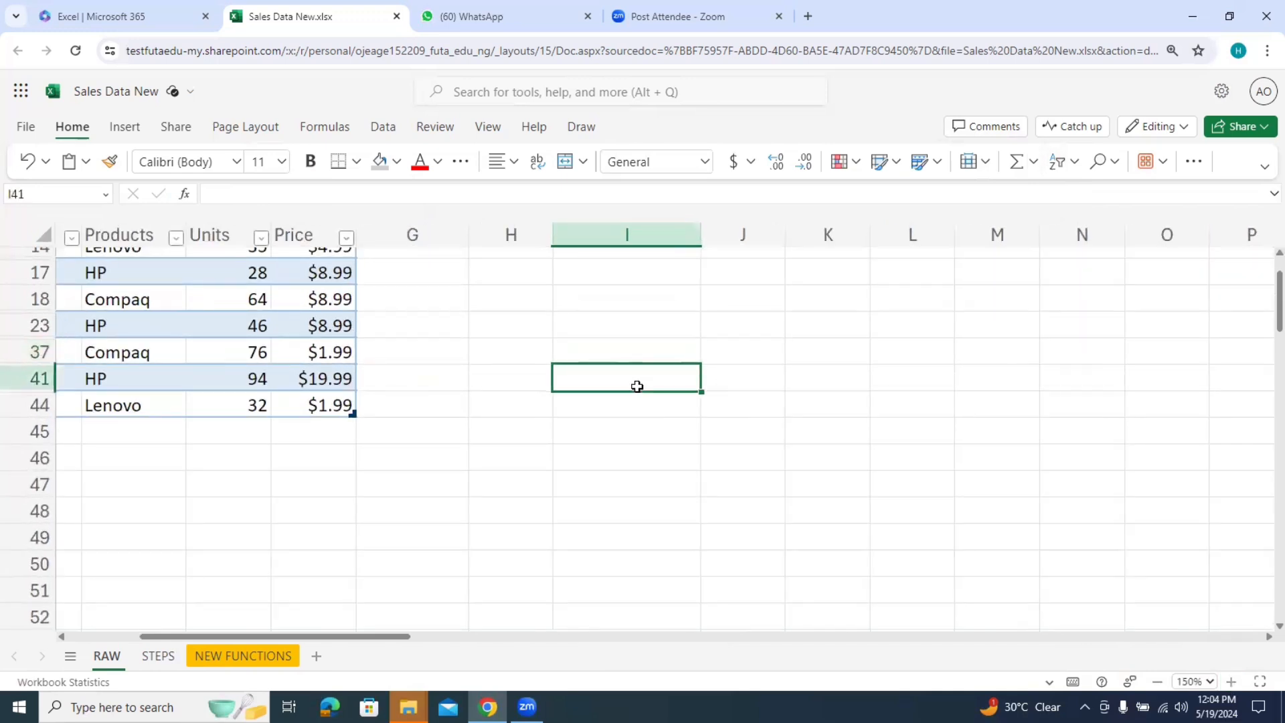
{"action": "type", "text": "W"}
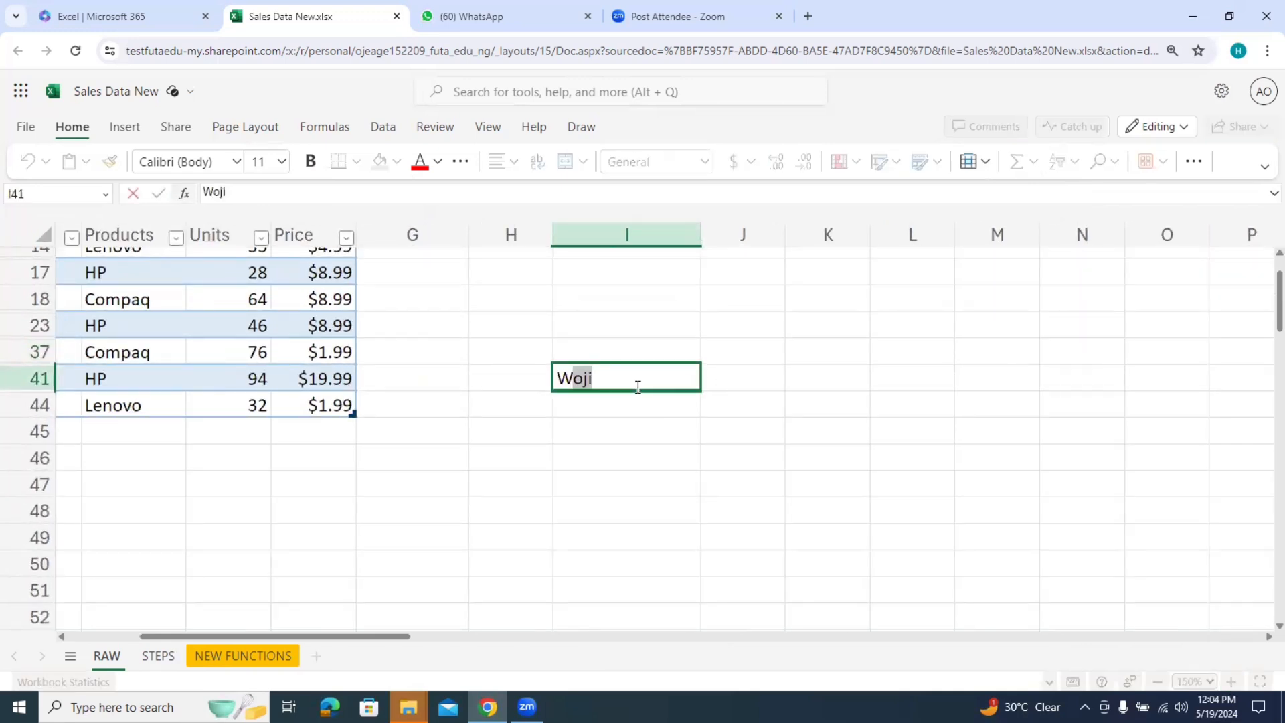
{"action": "type", "text": "oj"}
{"action": "key", "text": "BackSpace"}
{"action": "left_click", "coordinate": [597, 422]}
{"action": "type", "text": "Wo"}
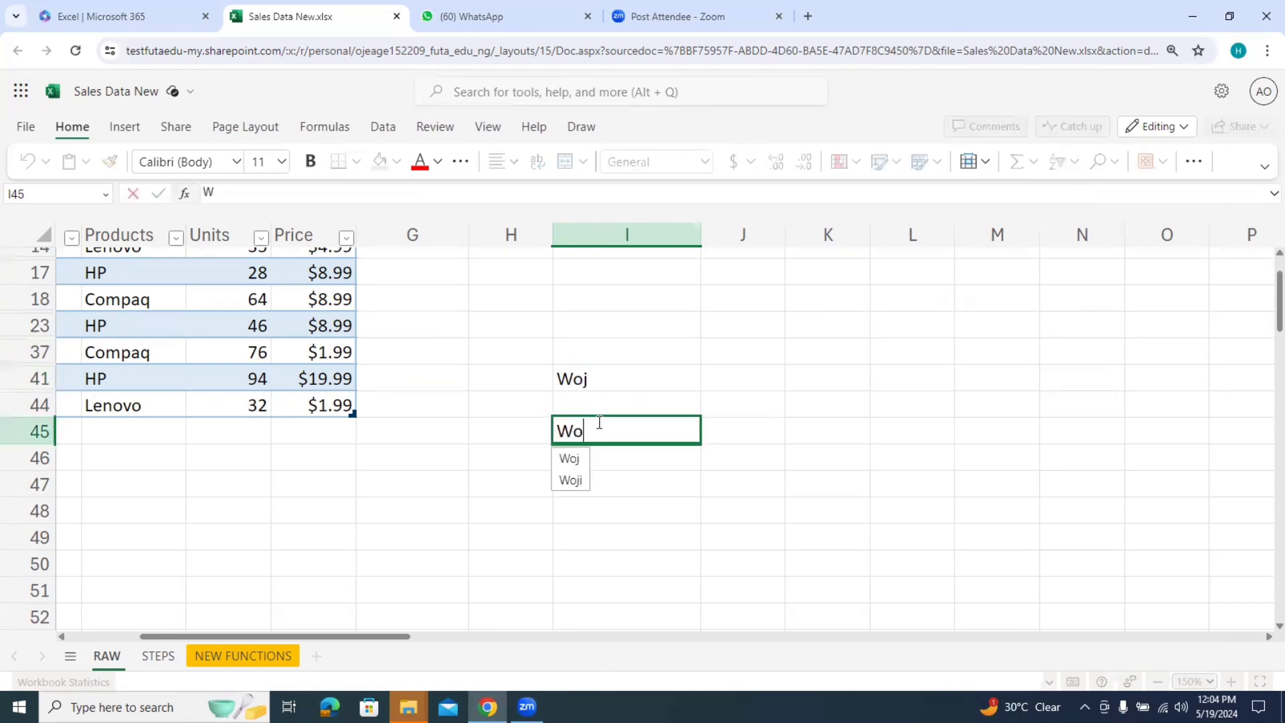
{"action": "type", "text": "ji"}
{"action": "key", "text": "Return"}
{"action": "left_click", "coordinate": [637, 437]}
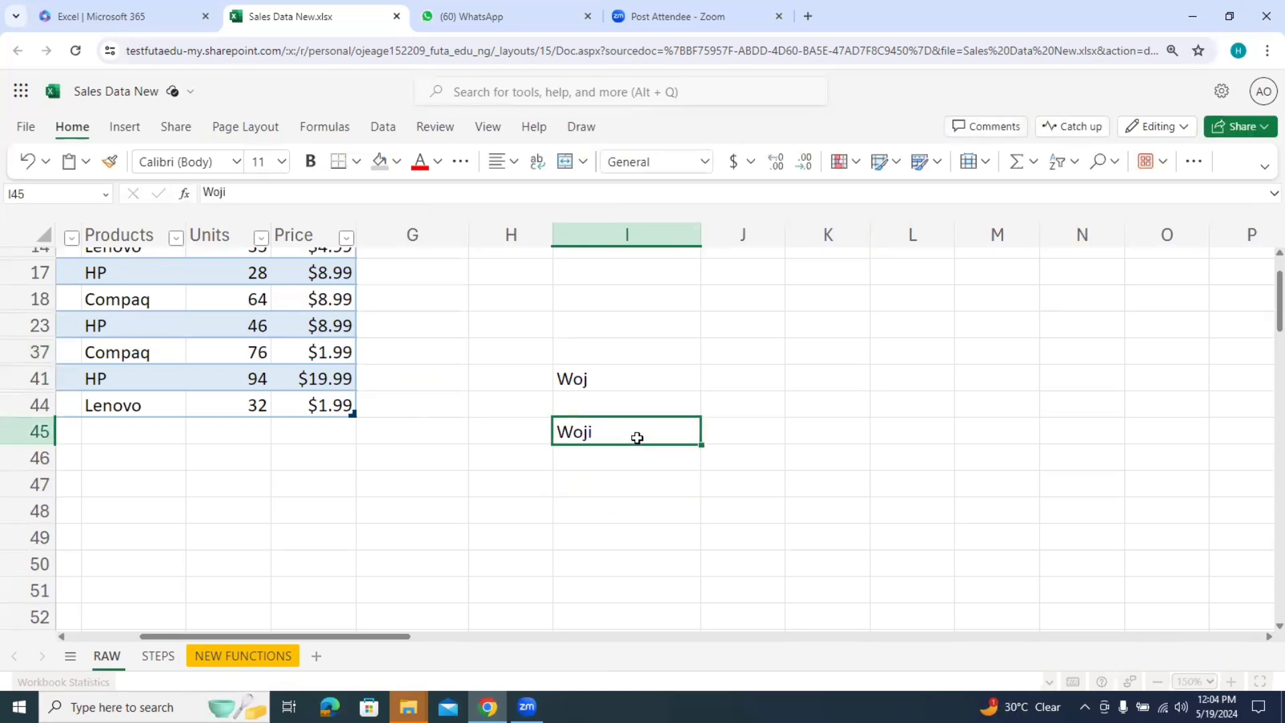
{"action": "left_click", "coordinate": [613, 377]}
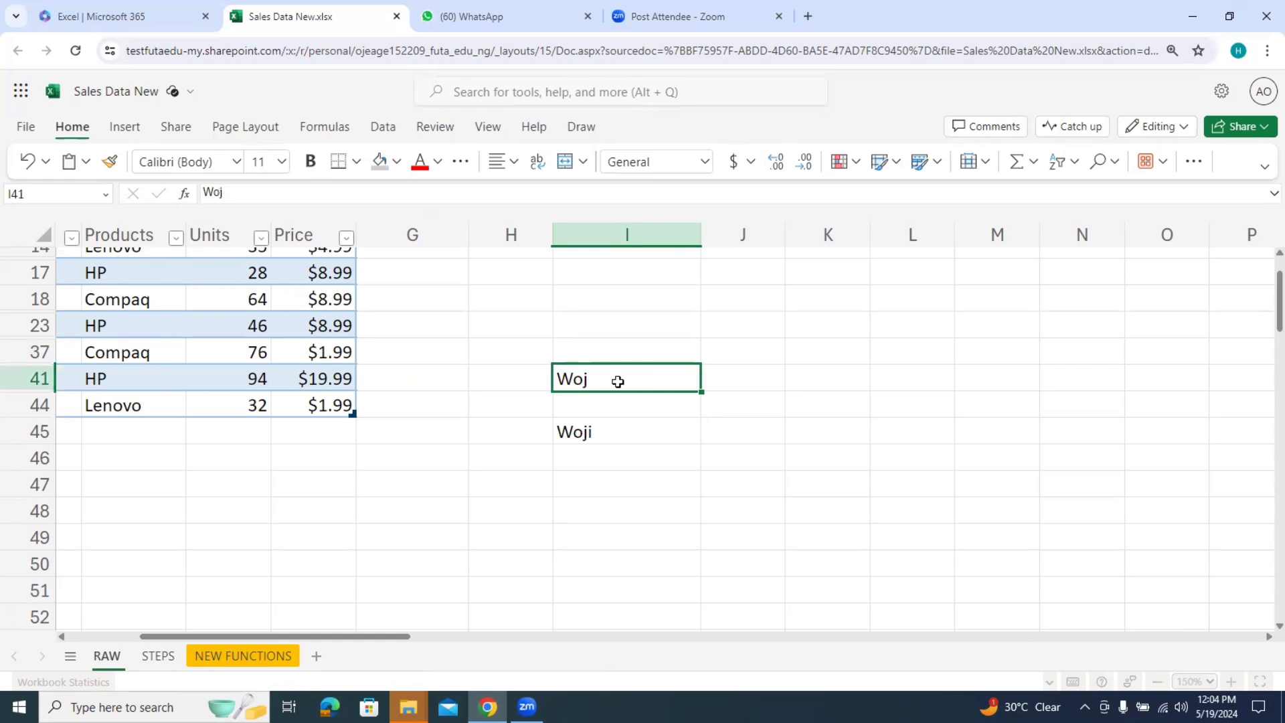
Step: Replace all occurrences of Woj with Woji within the selection I23:I47, allowing partial cell matches
{"action": "left_click_drag", "start_coordinate": [617, 318], "coordinate": [606, 474]}
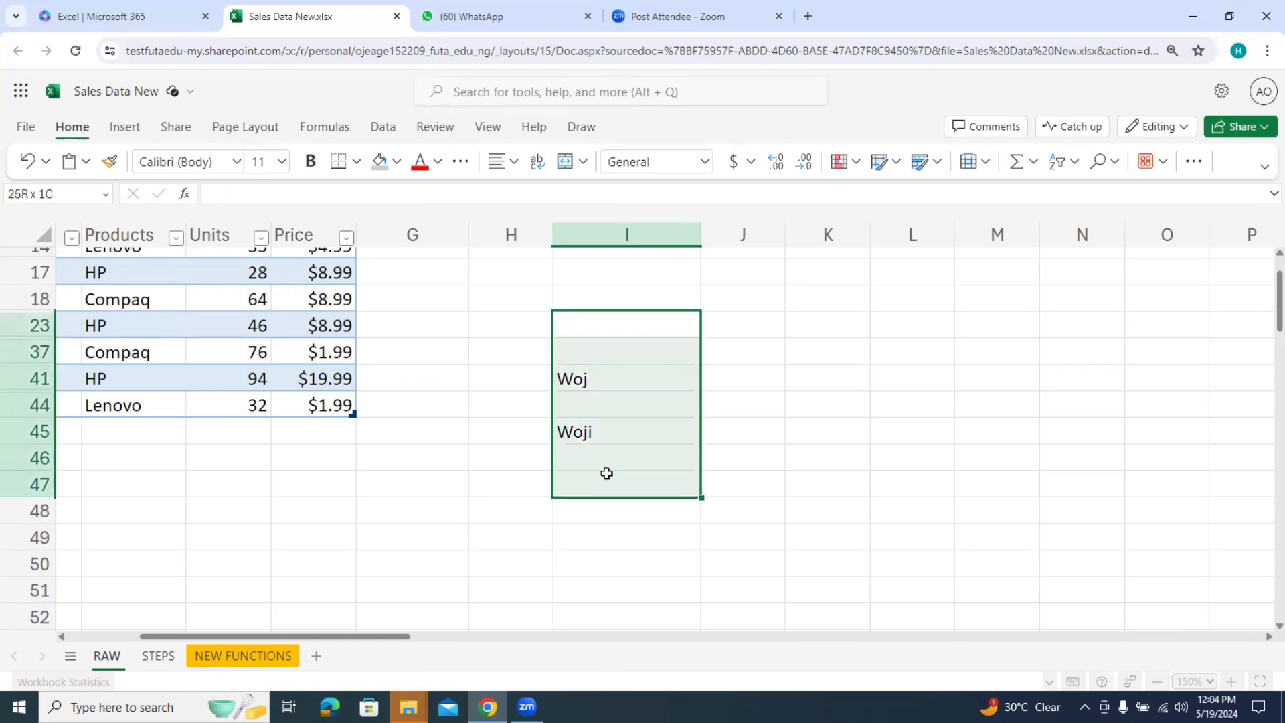
{"action": "left_click", "coordinate": [1101, 163]}
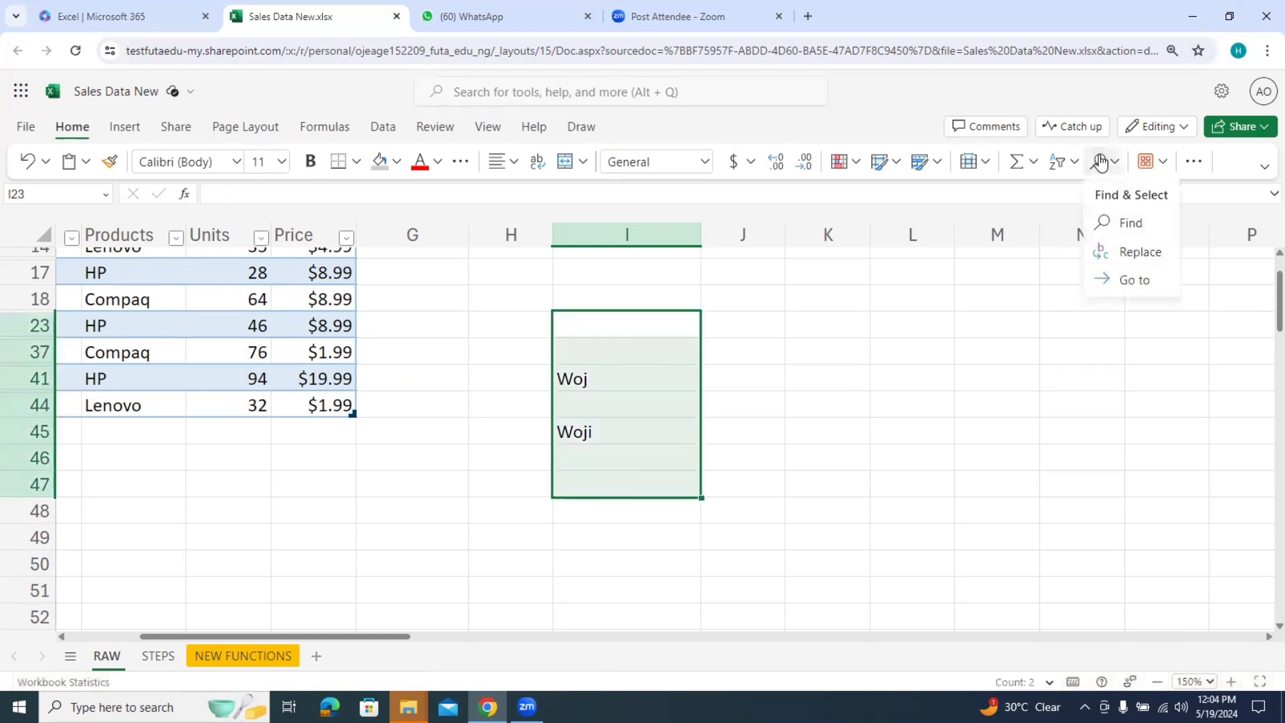
{"action": "left_click", "coordinate": [1152, 255]}
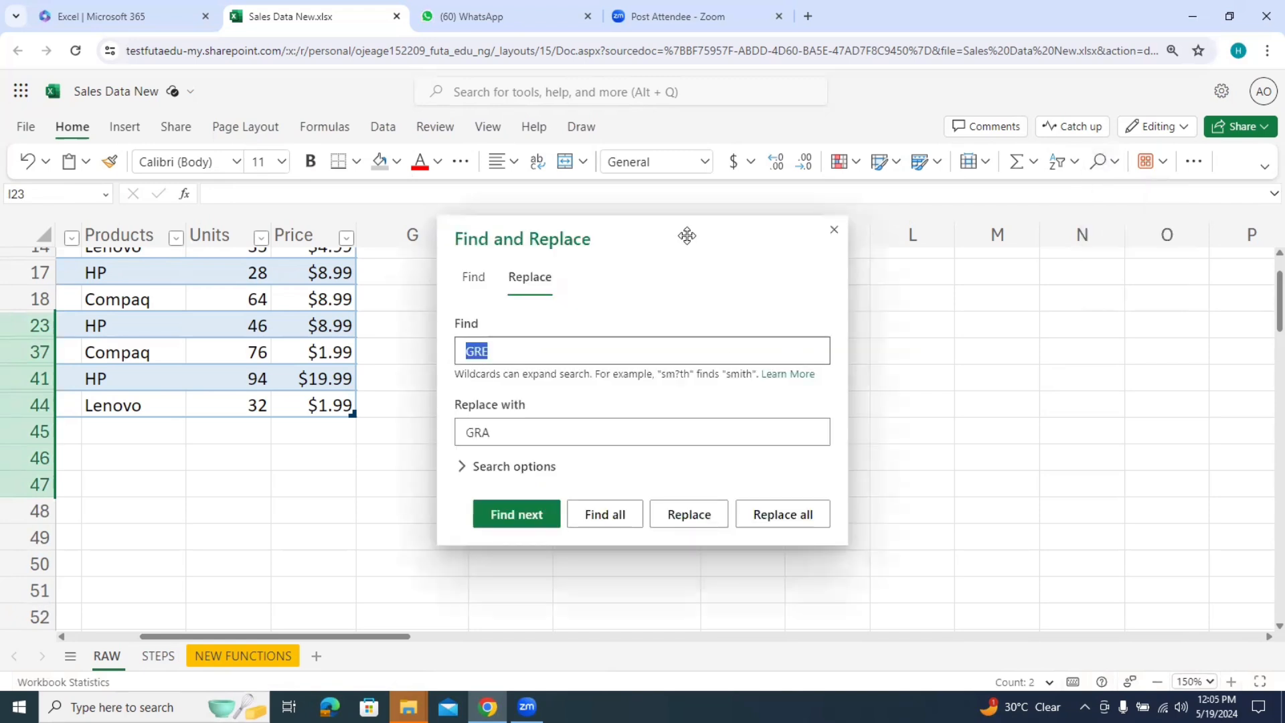
{"action": "left_click_drag", "start_coordinate": [689, 238], "coordinate": [1113, 105]}
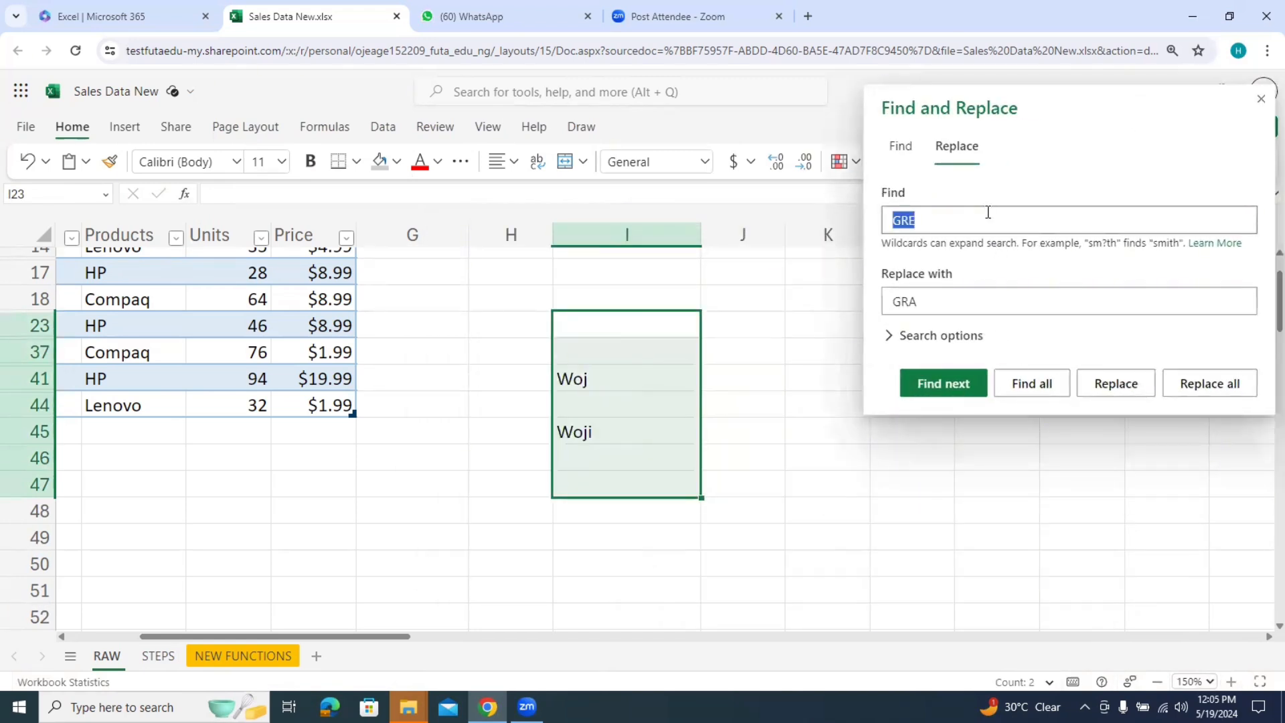
{"action": "type", "text": "Woj"}
{"action": "left_click", "coordinate": [964, 300]}
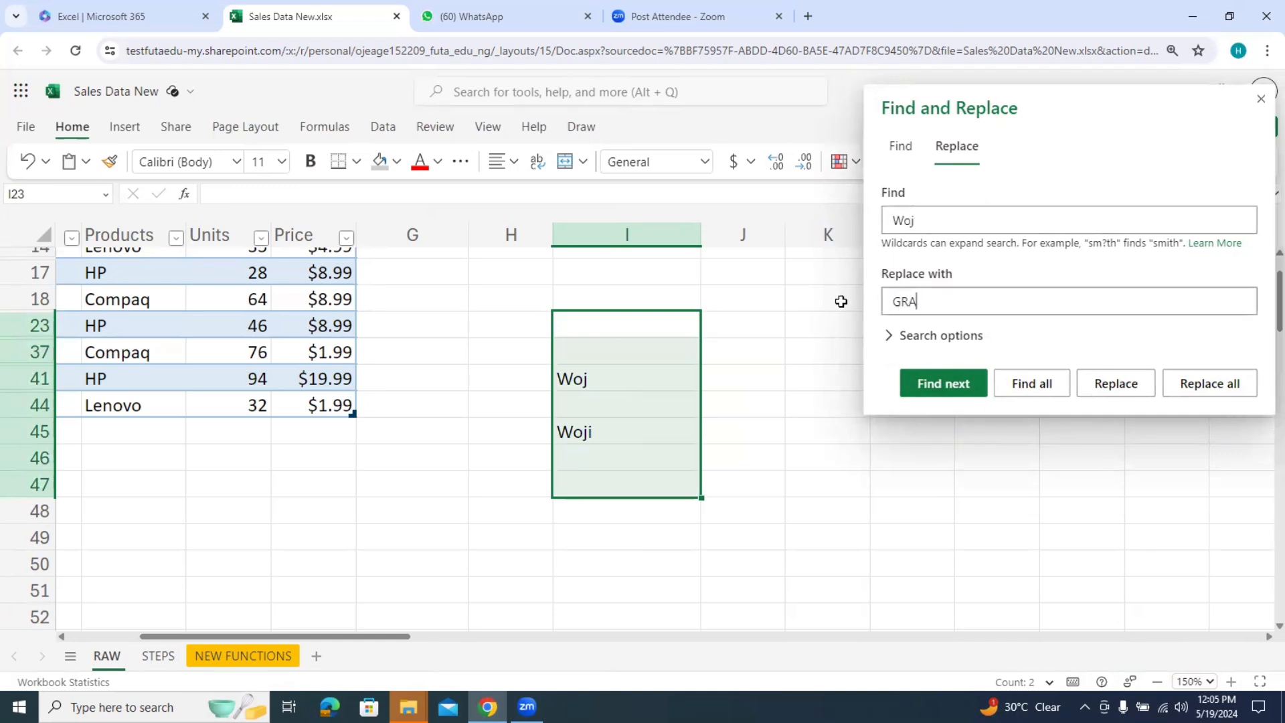
{"action": "left_click_drag", "start_coordinate": [959, 303], "coordinate": [868, 298]}
{"action": "type", "text": "Woji"}
{"action": "left_click", "coordinate": [927, 337]}
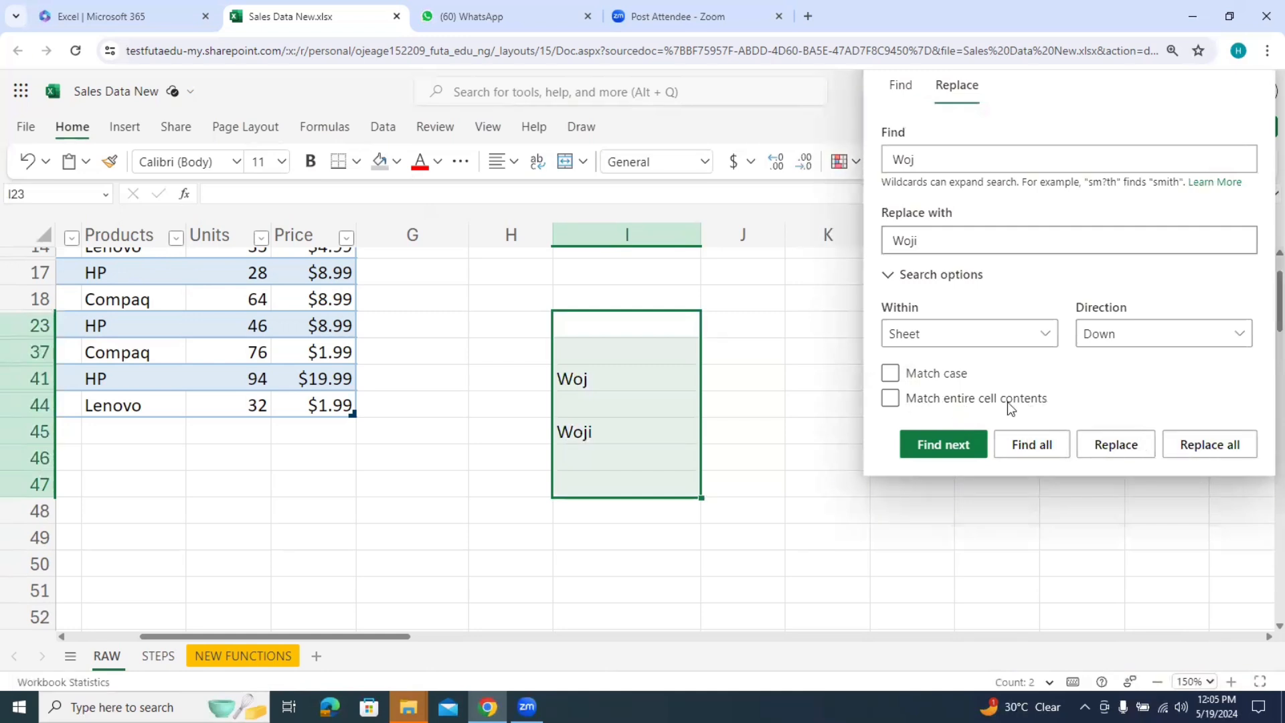
{"action": "left_click", "coordinate": [1036, 342]}
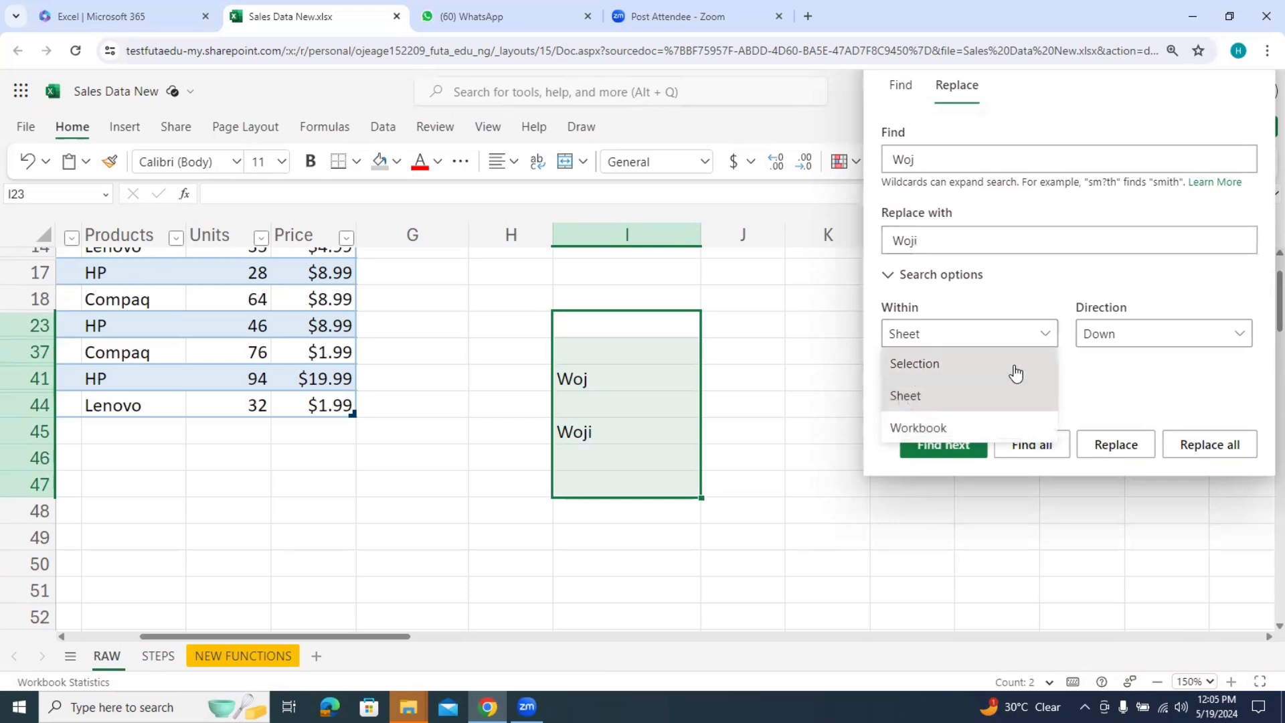
{"action": "left_click", "coordinate": [1015, 366]}
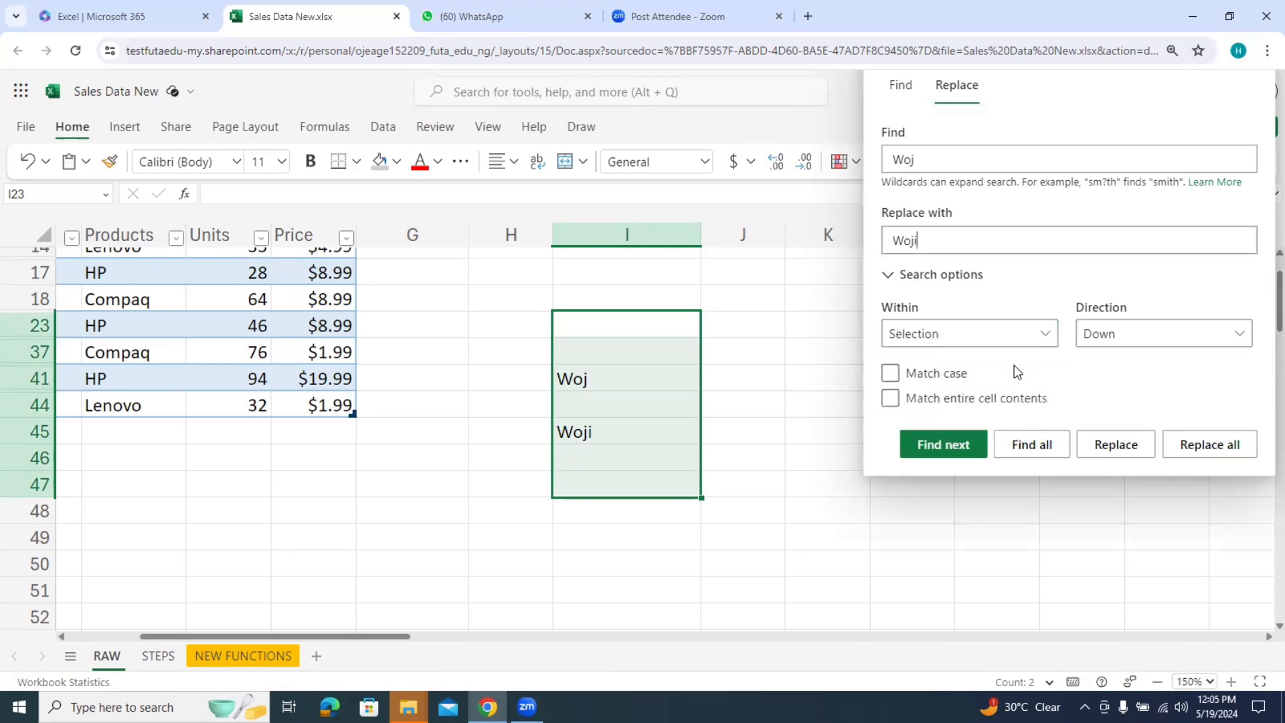
{"action": "left_click", "coordinate": [1190, 457]}
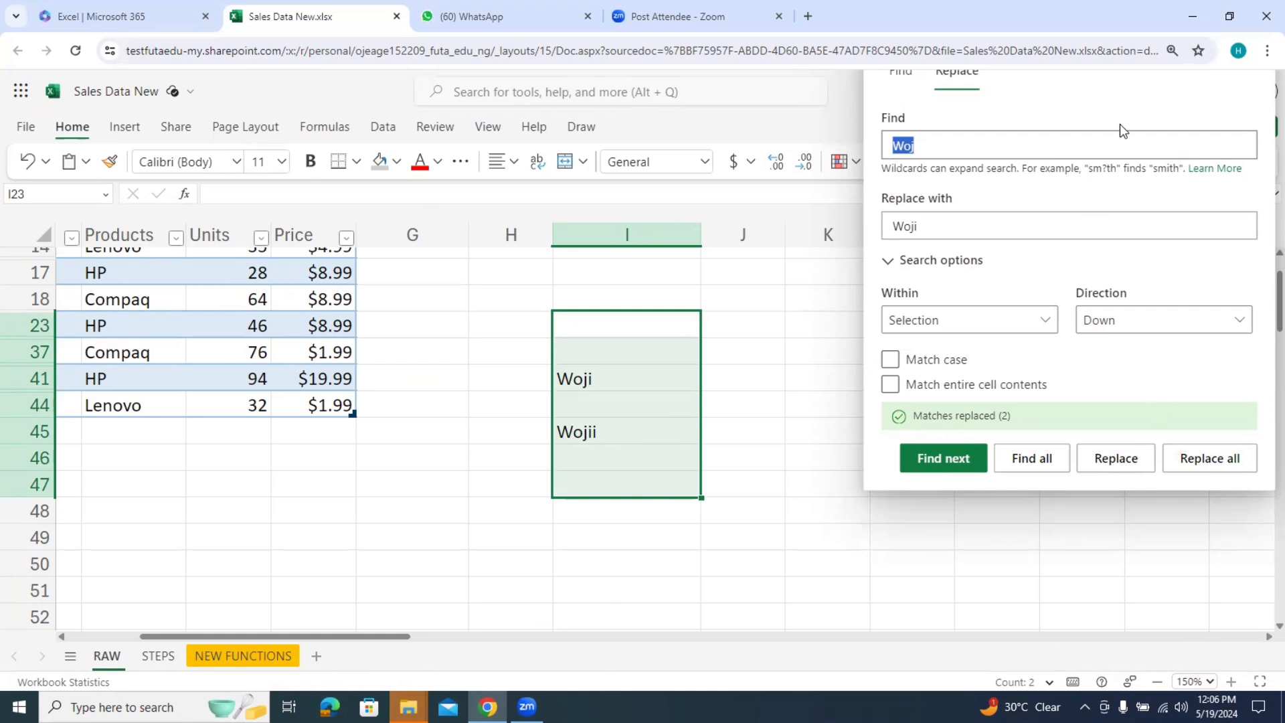
Step: Reload the workbook page to dismiss the Find and Replace dialog
{"action": "scroll", "coordinate": [1263, 261], "scroll_direction": "up", "scroll_amount": 1}
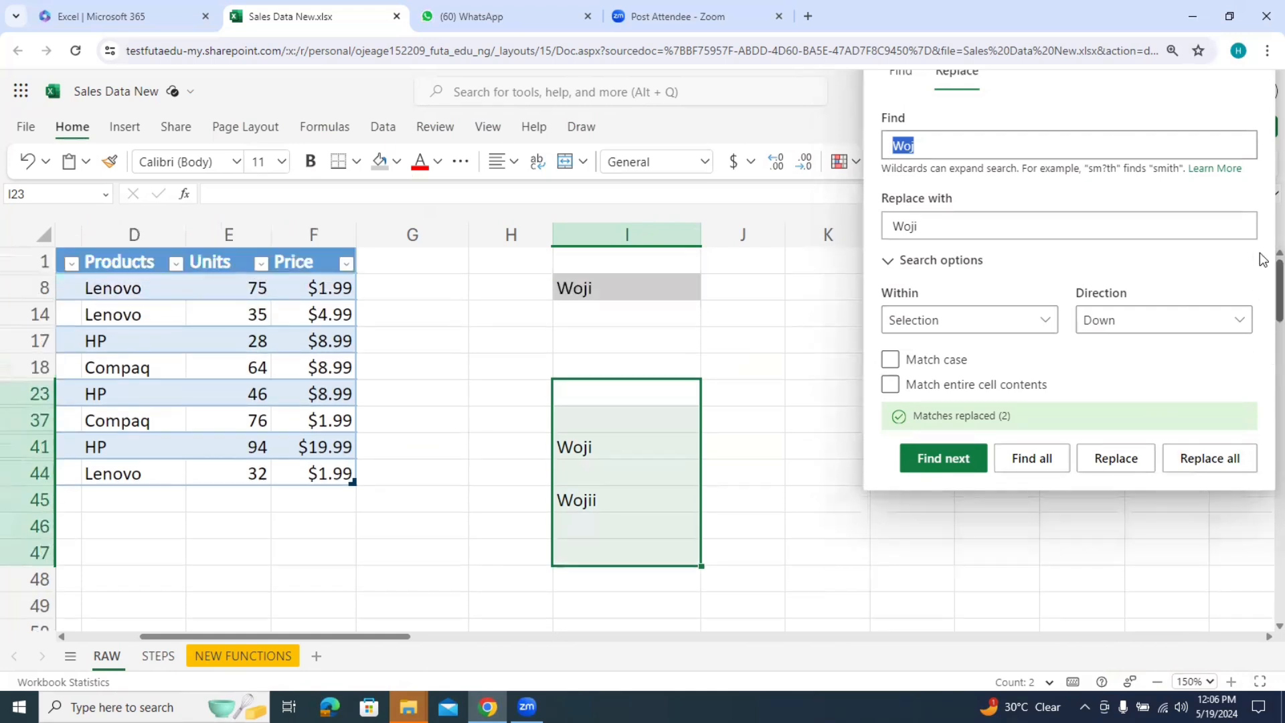
{"action": "left_click", "coordinate": [1159, 681]}
{"action": "left_click", "coordinate": [1159, 680]}
{"action": "left_click", "coordinate": [1159, 680]}
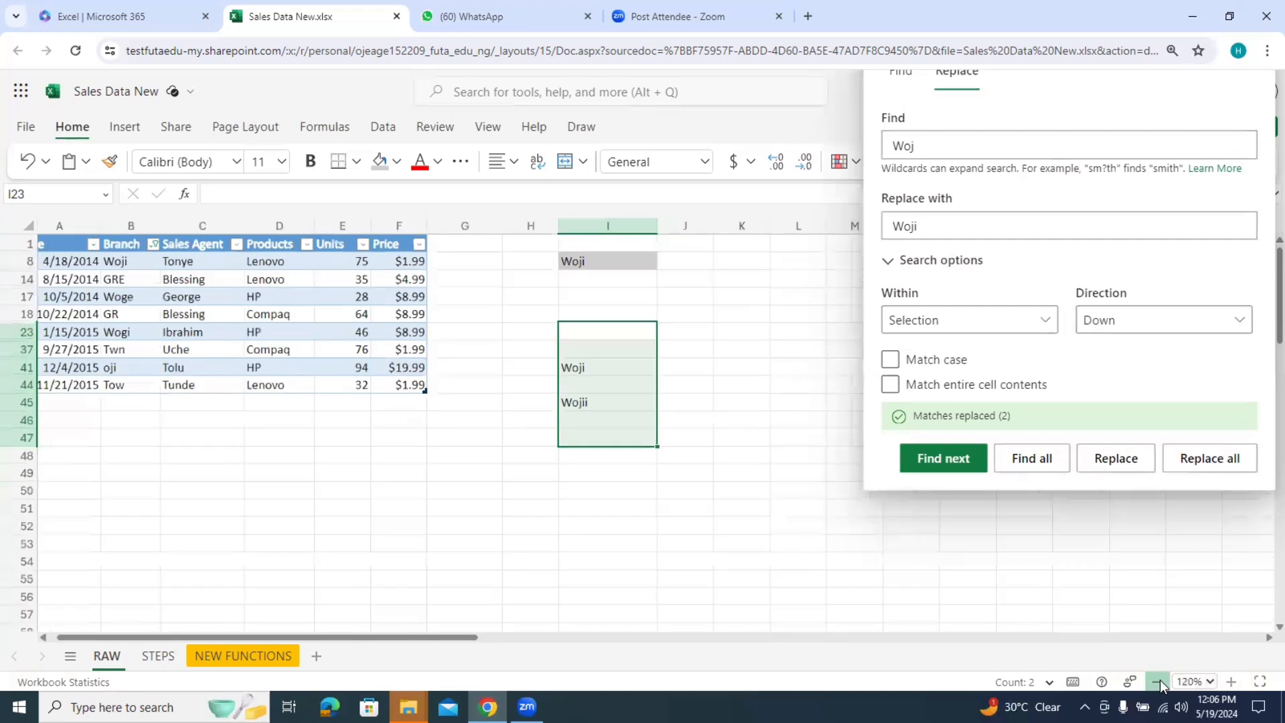
{"action": "left_click", "coordinate": [1159, 680]}
{"action": "left_click", "coordinate": [1159, 680]}
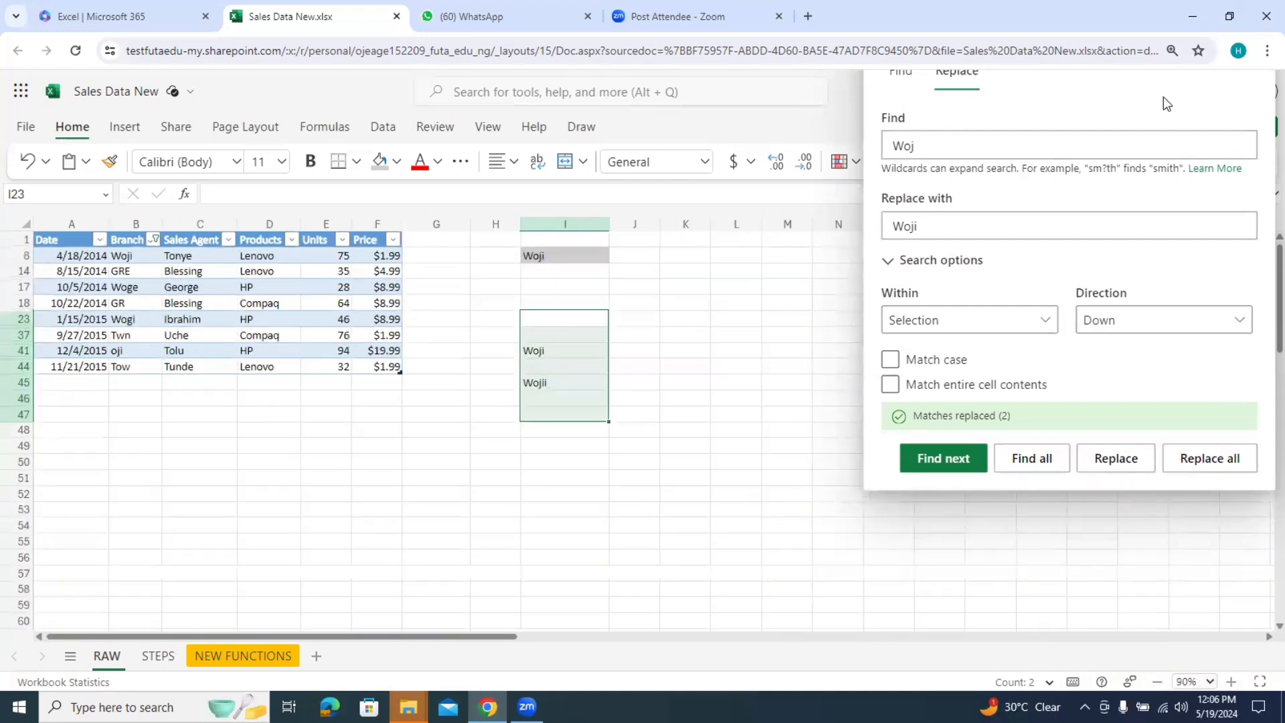
{"action": "left_click", "coordinate": [1074, 156]}
{"action": "left_click", "coordinate": [1251, 140]}
{"action": "double_click", "coordinate": [1251, 140]}
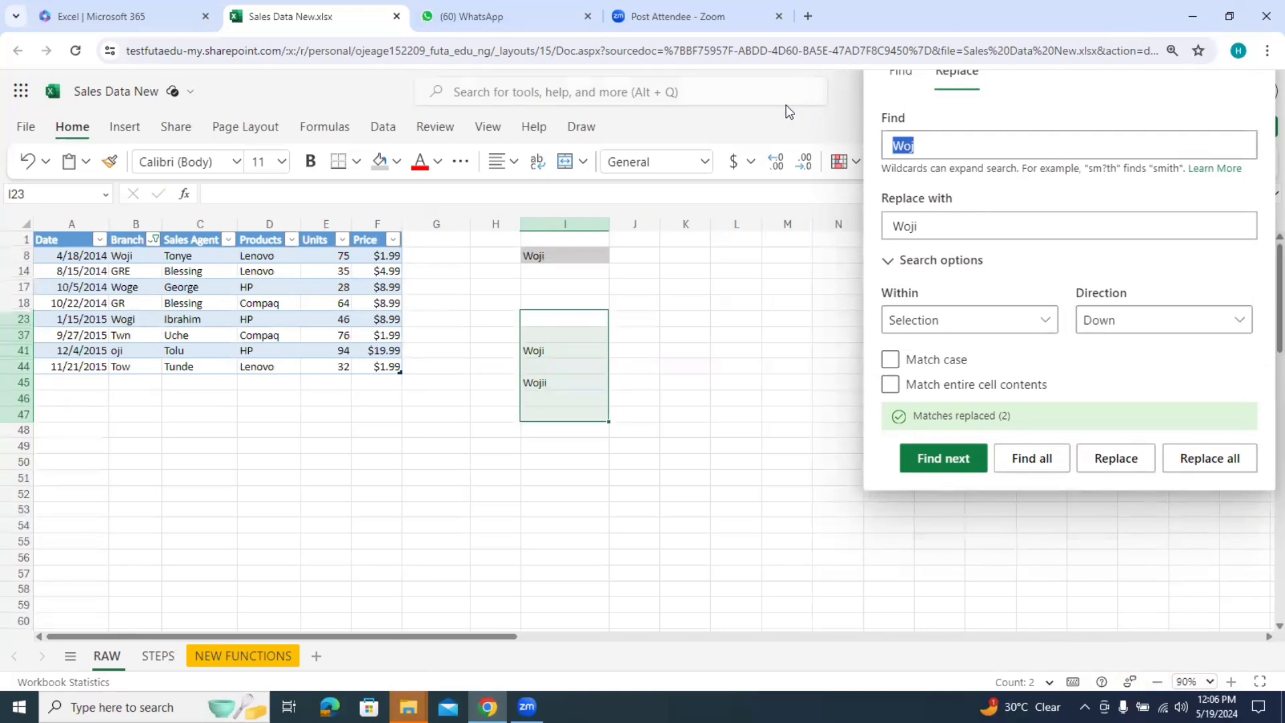
{"action": "left_click", "coordinate": [76, 54]}
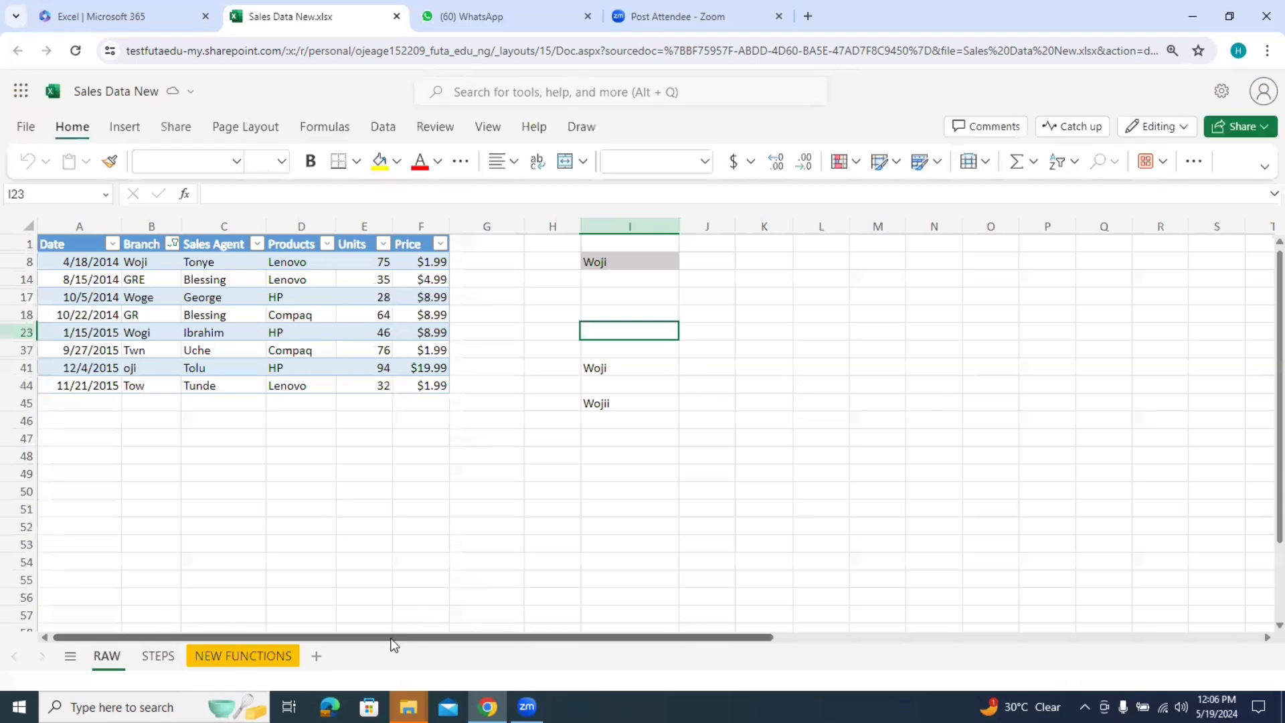
Step: Clear the sample Woji and Wojii entries from cells I41:I46
{"action": "left_click", "coordinate": [623, 401]}
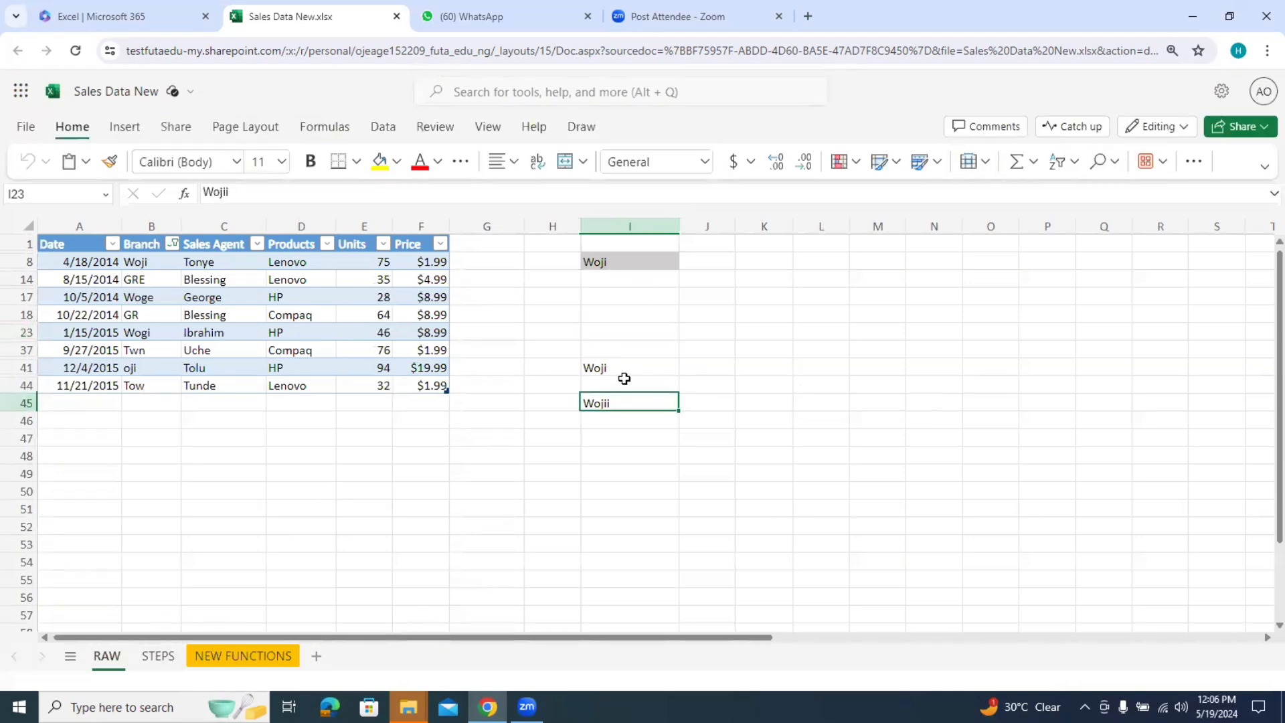
{"action": "left_click_drag", "start_coordinate": [625, 366], "coordinate": [614, 425]}
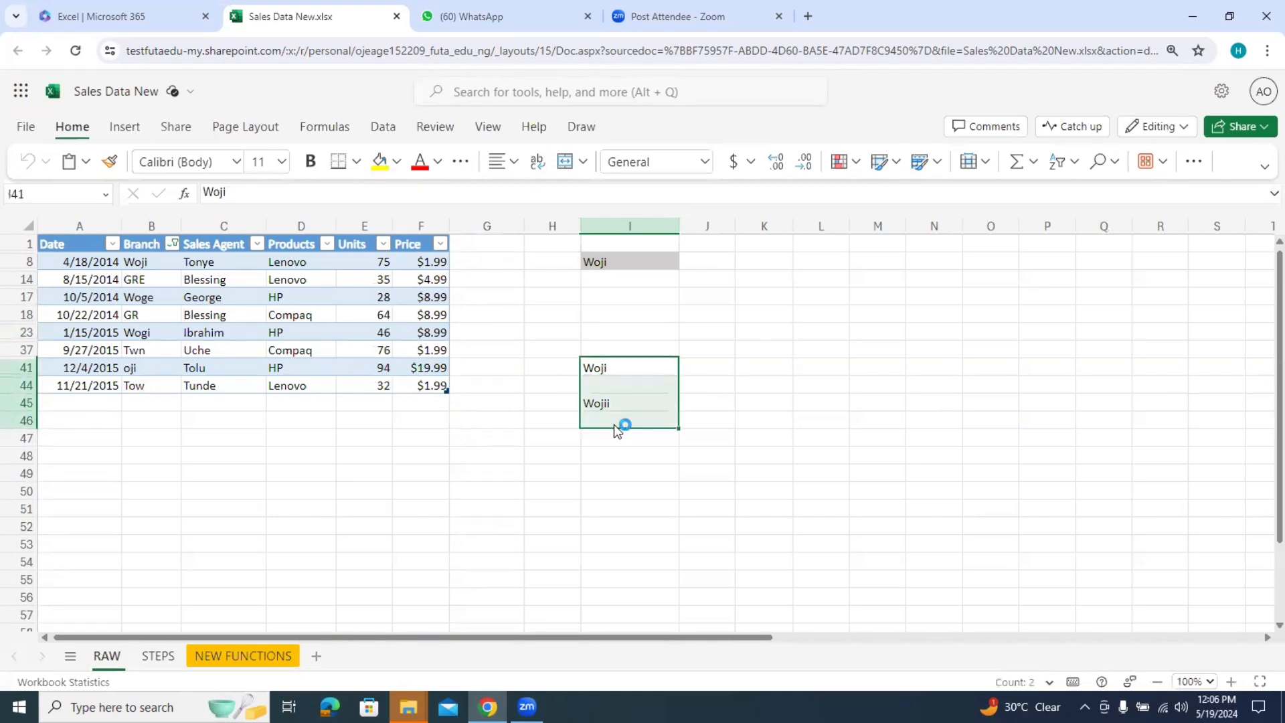
{"action": "key", "text": "Delete"}
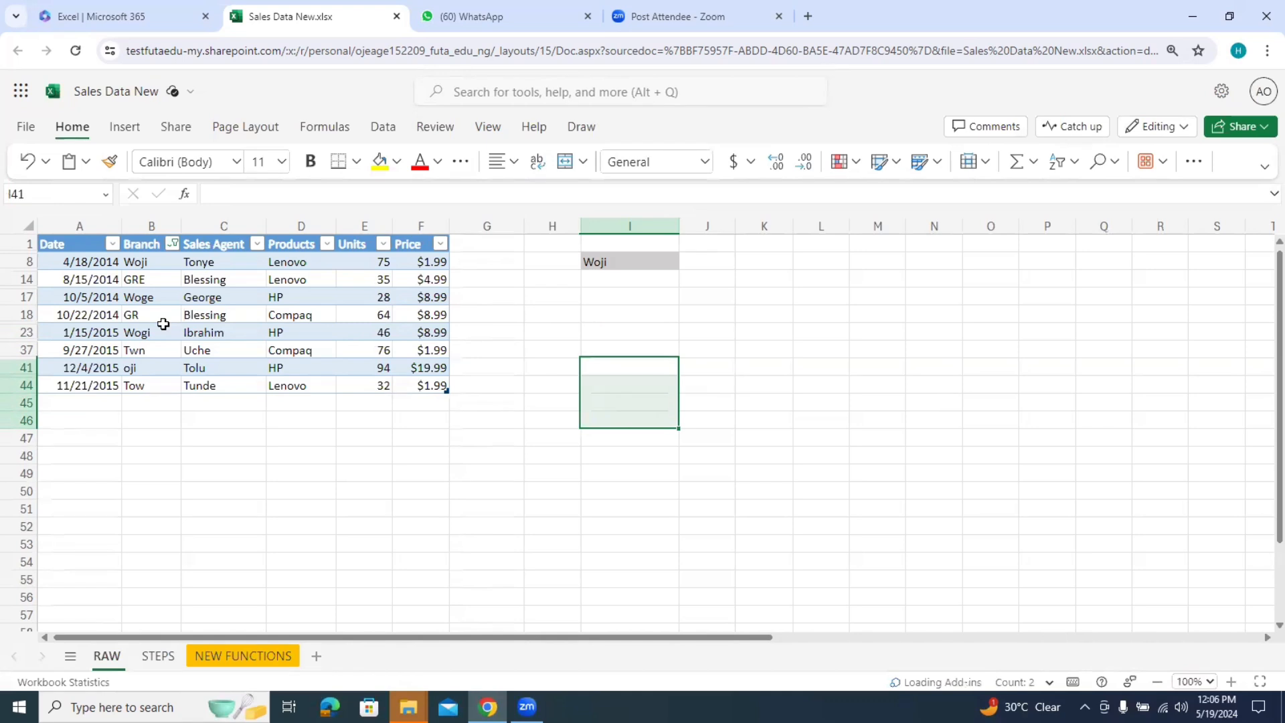
Step: Replace all GRE with GRA within the Branch column selection B1:B44, matching entire cell contents
{"action": "left_click", "coordinate": [612, 261]}
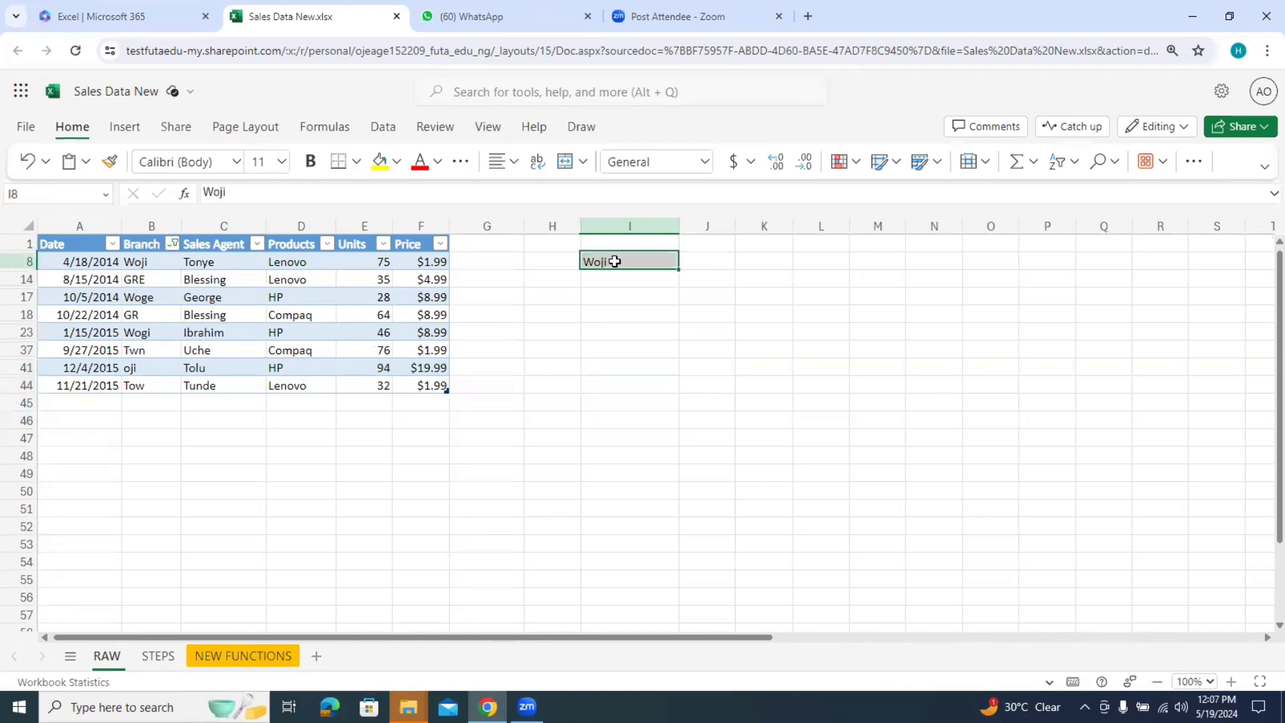
{"action": "left_click_drag", "start_coordinate": [134, 244], "coordinate": [133, 380]}
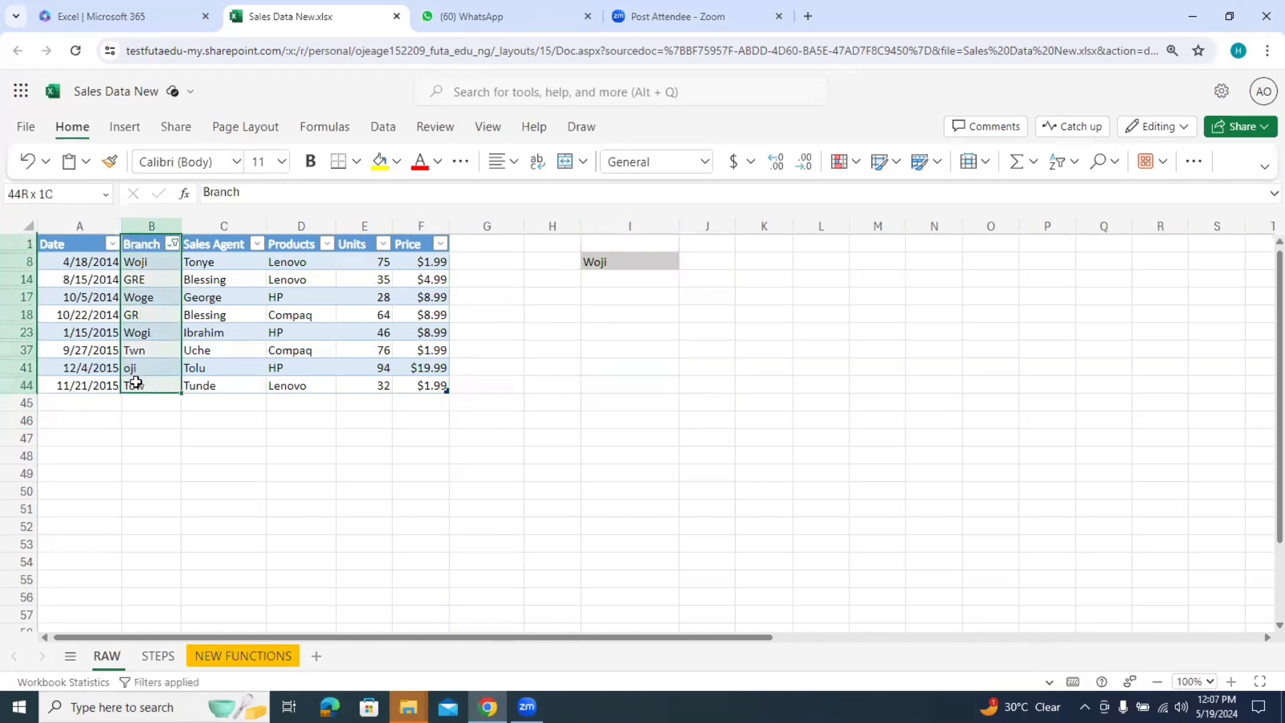
{"action": "left_click", "coordinate": [1098, 163]}
{"action": "left_click", "coordinate": [1128, 252]}
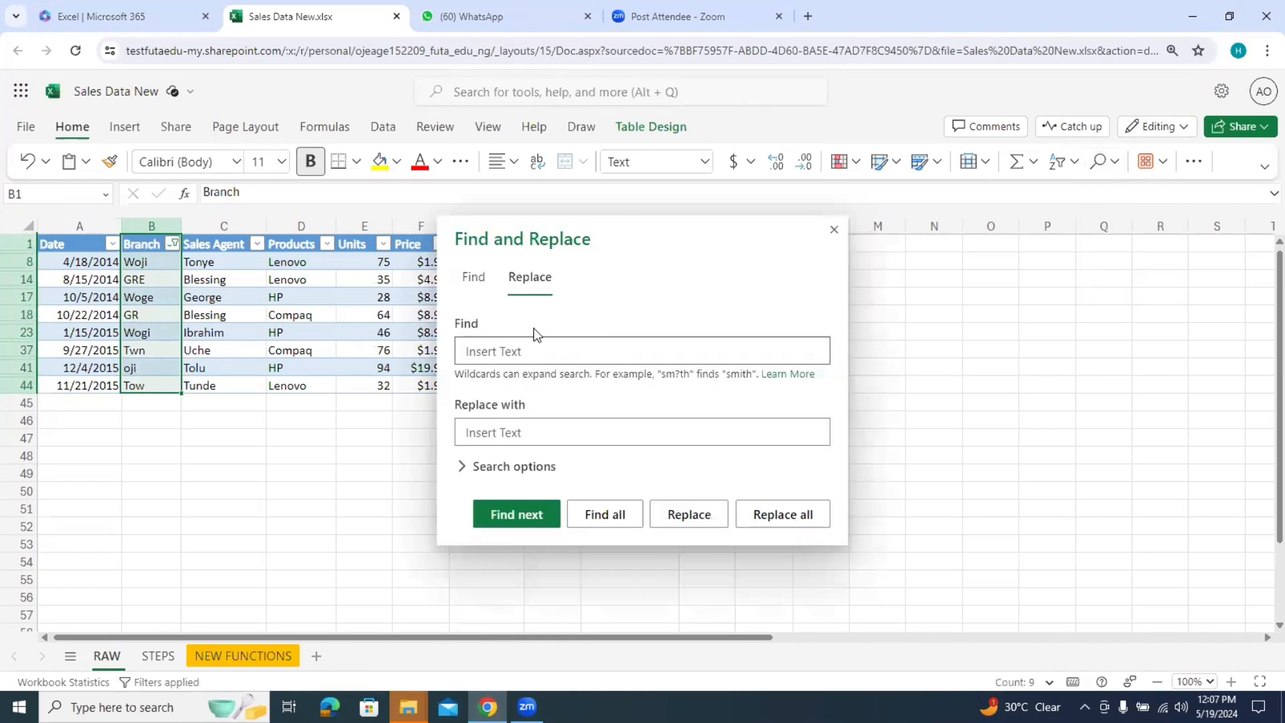
{"action": "left_click_drag", "start_coordinate": [671, 249], "coordinate": [982, 163]}
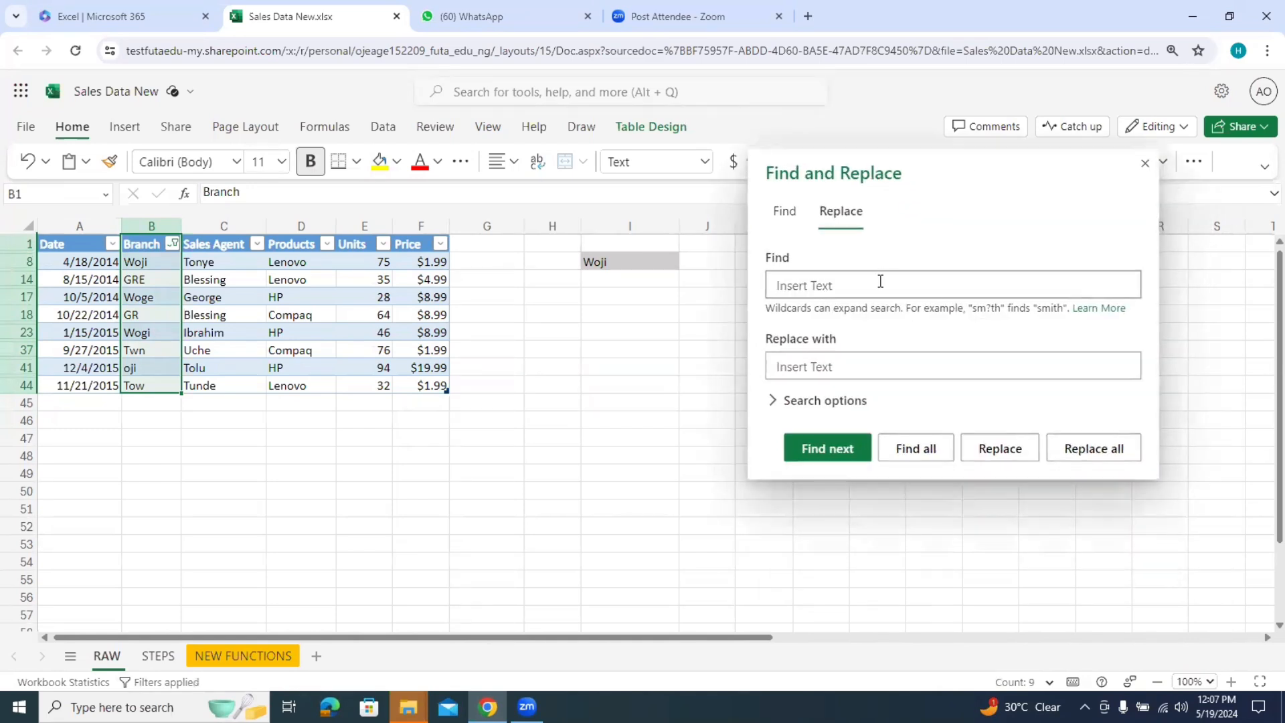
{"action": "type", "text": "GRE"}
{"action": "left_click", "coordinate": [842, 360]}
{"action": "type", "text": "GR"}
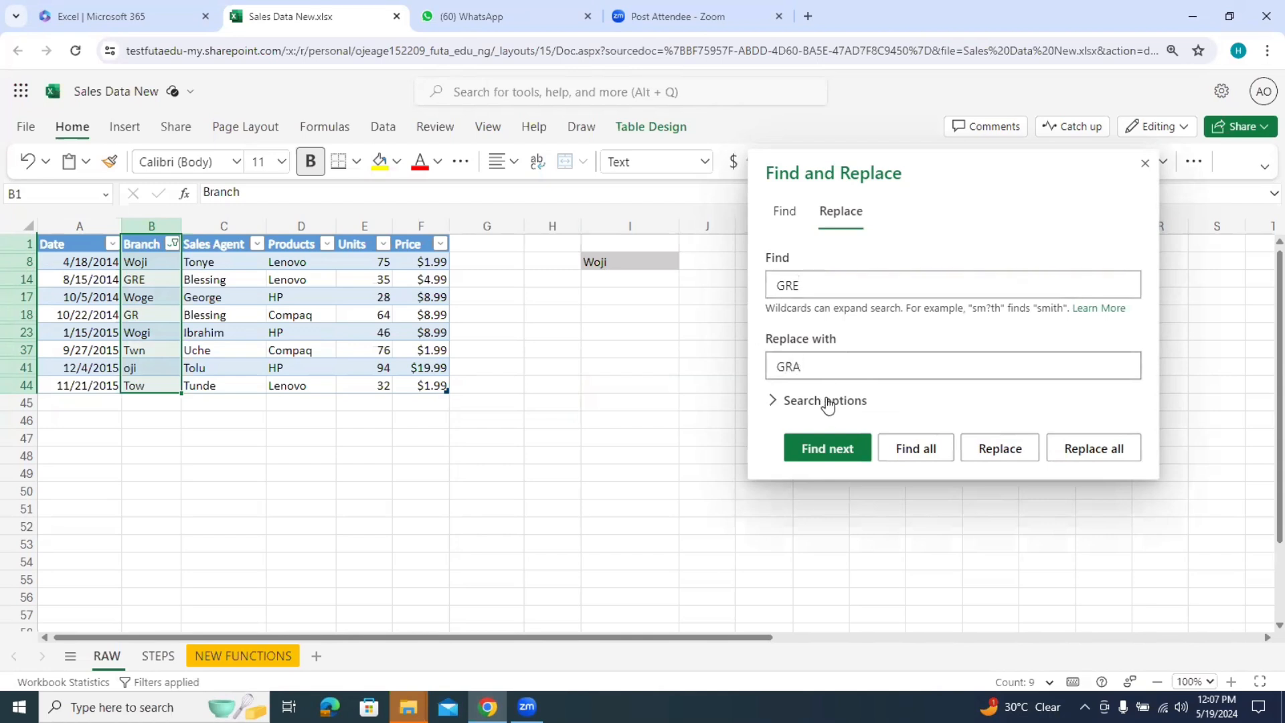
{"action": "left_click", "coordinate": [776, 402]}
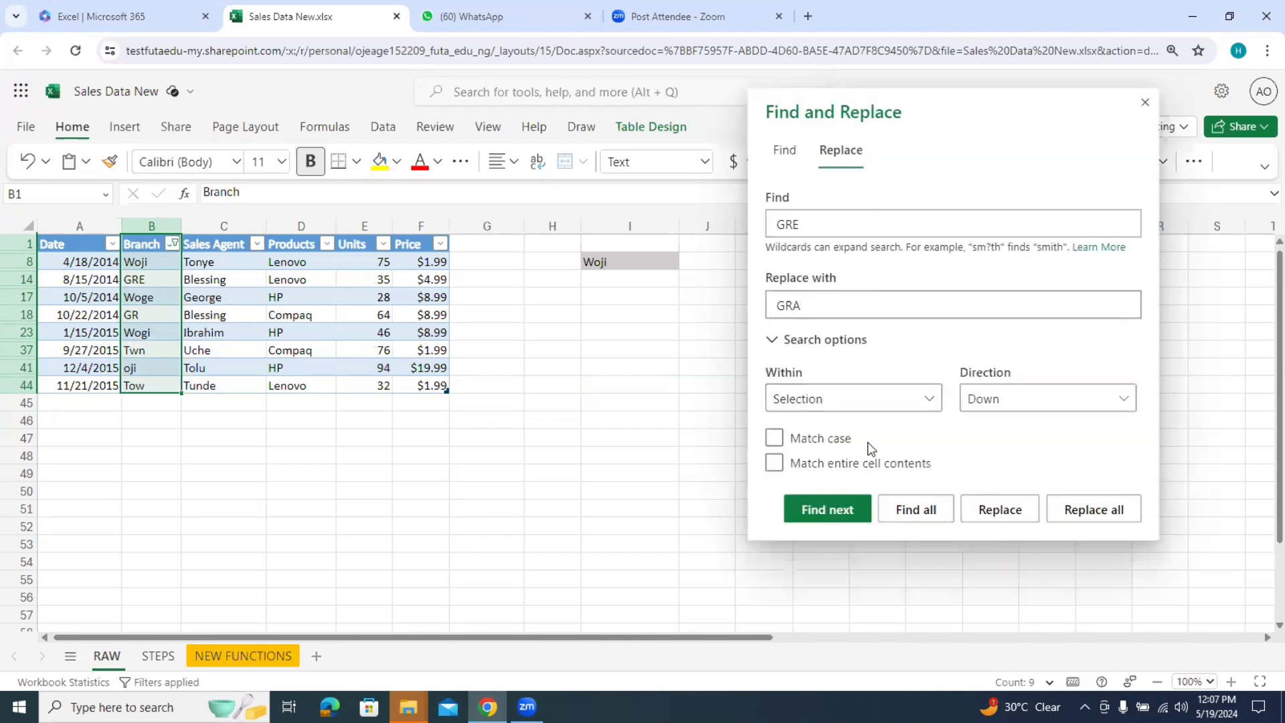
{"action": "left_click", "coordinate": [833, 469]}
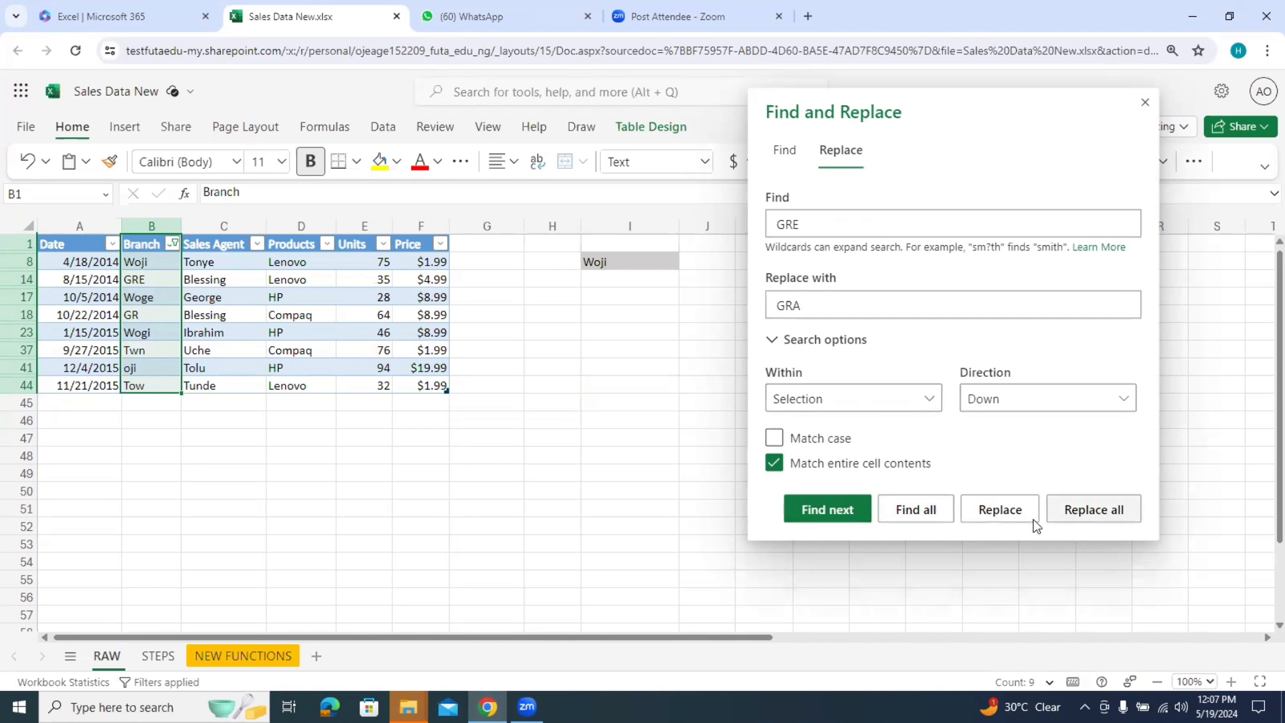
{"action": "left_click", "coordinate": [1101, 511]}
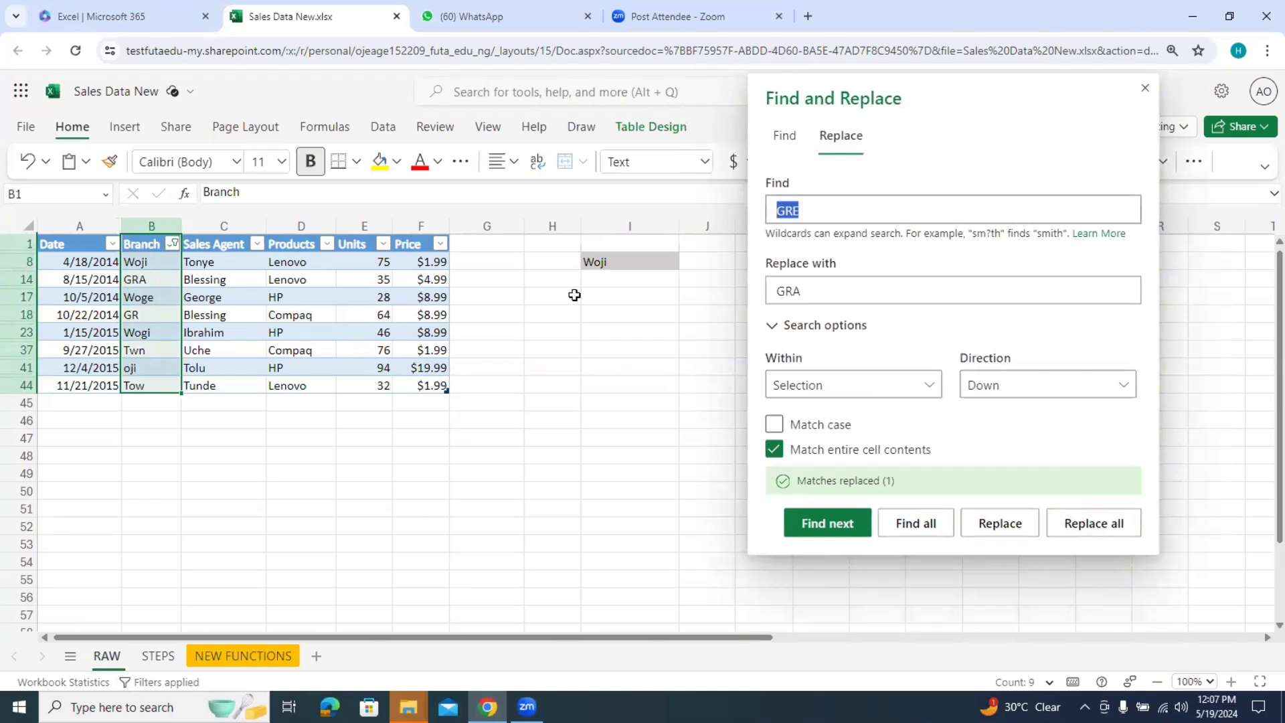
Step: Replace all GR entries with GRA in the selected Branch cells, keeping whole-cell matching on
{"action": "left_click", "coordinate": [826, 216]}
{"action": "left_click", "coordinate": [1103, 525]}
{"action": "key", "text": "BackSpace"}
Step: Replace all Woge and Wogi entries with Woji in the selected Branch cells, matching entire cell contents
{"action": "type", "text": "Woge"}
{"action": "left_click_drag", "start_coordinate": [803, 290], "coordinate": [761, 299]}
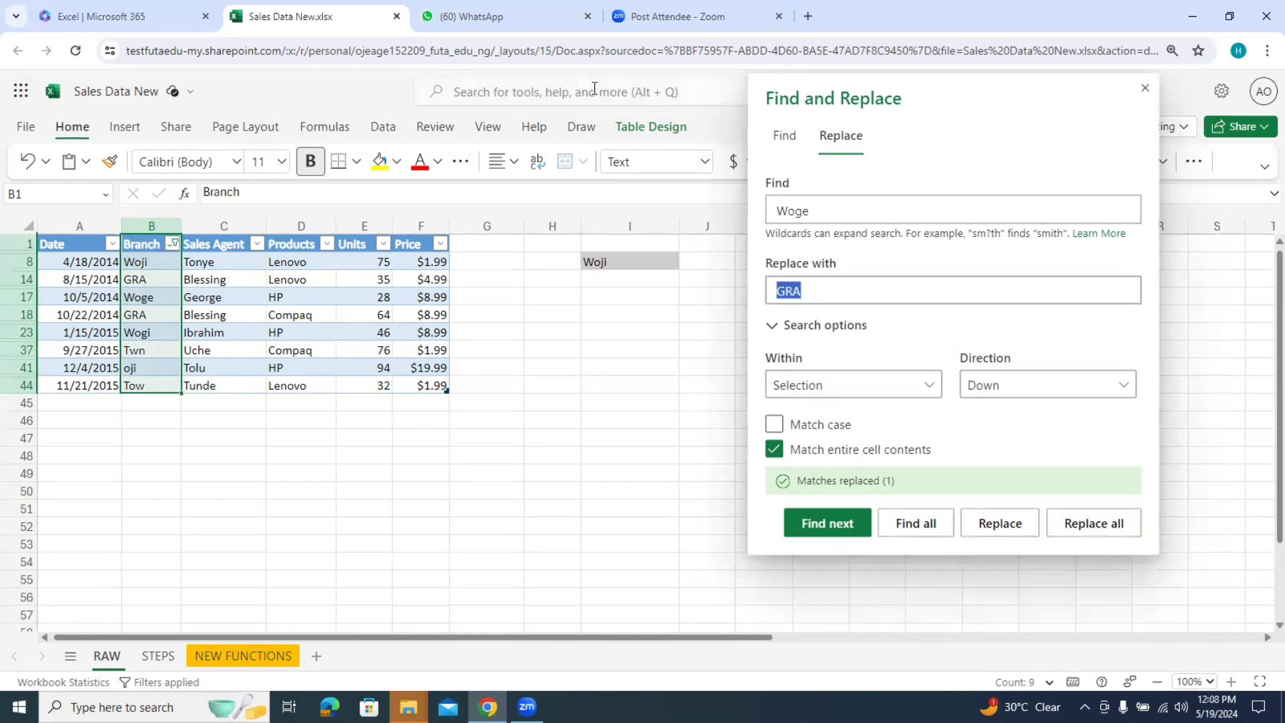
{"action": "type", "text": "Woji"}
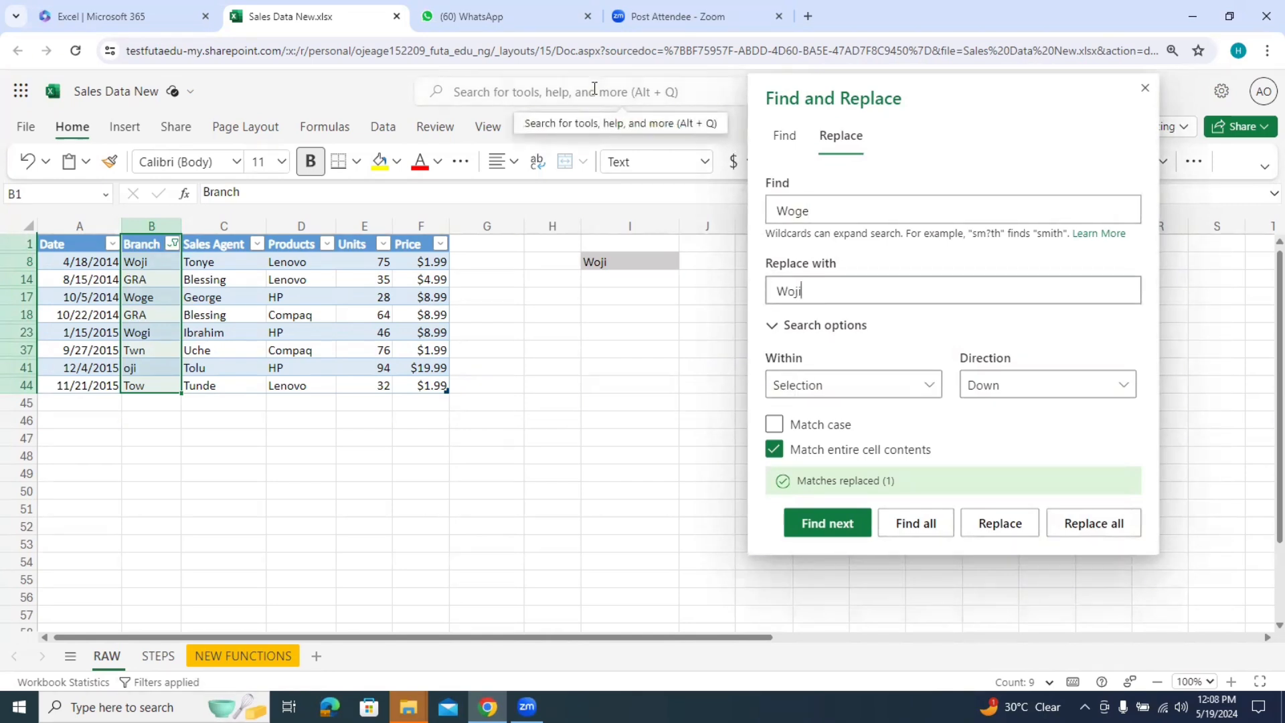
{"action": "left_click", "coordinate": [1082, 524]}
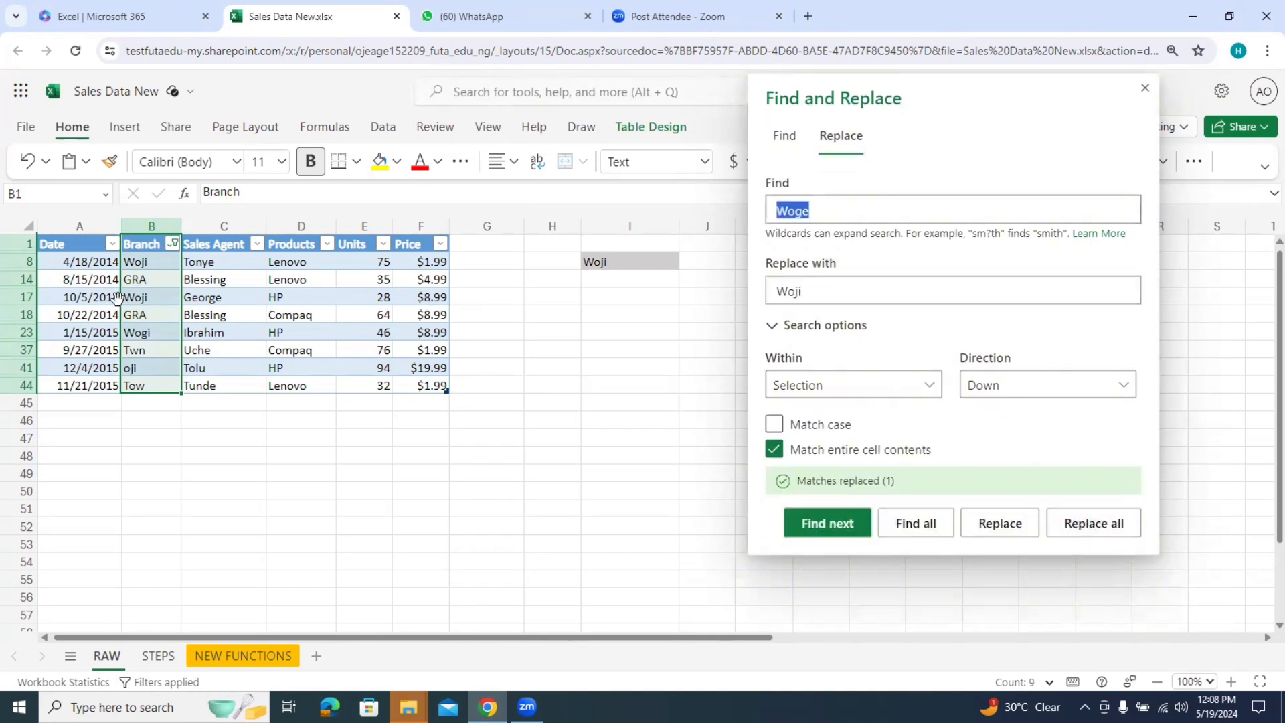
{"action": "left_click", "coordinate": [833, 216]}
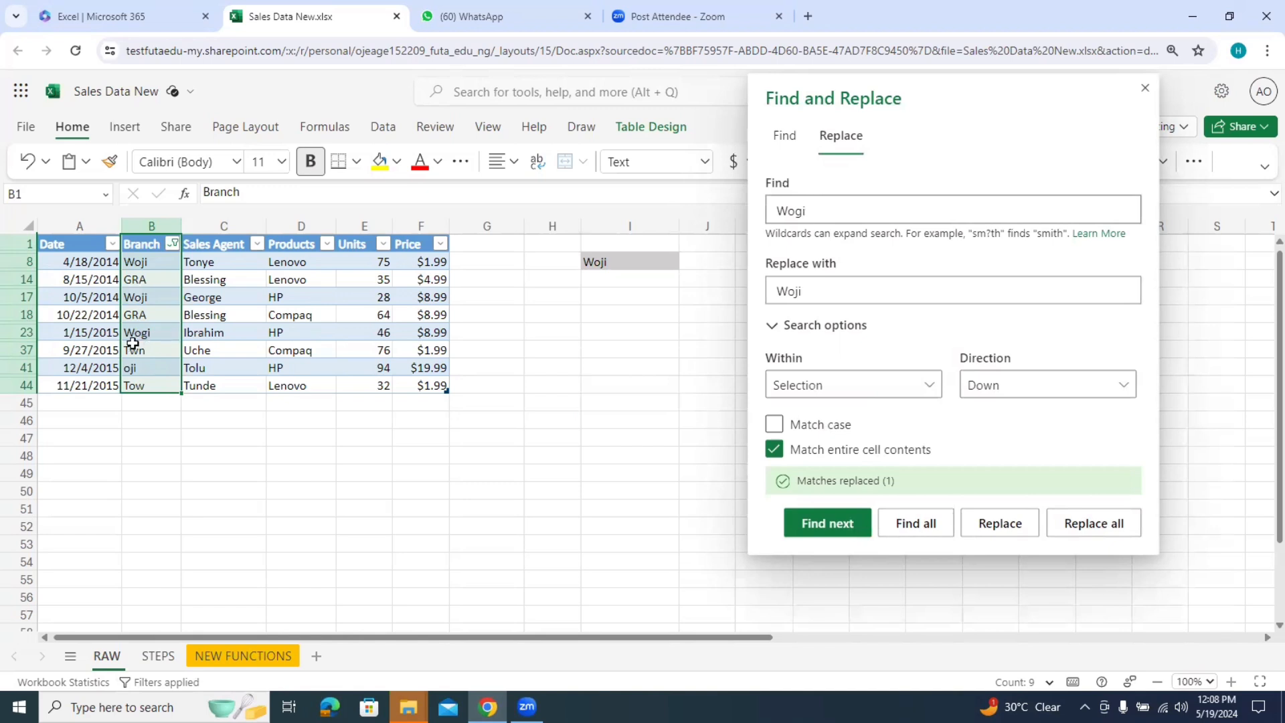
{"action": "left_click", "coordinate": [1113, 523]}
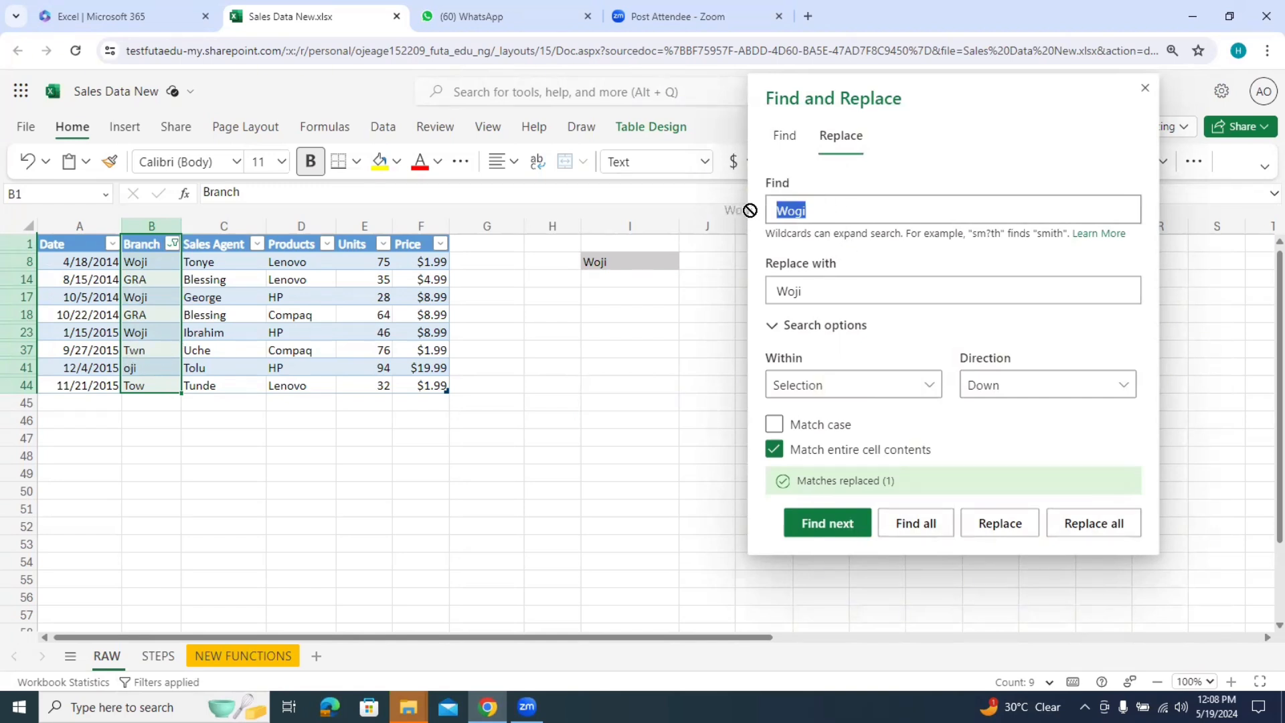
Step: Replace all Twn and Tow entries with Town in the selected Branch cells, matching entire cell contents
{"action": "key", "text": "BackSpace"}
{"action": "type", "text": "T"}
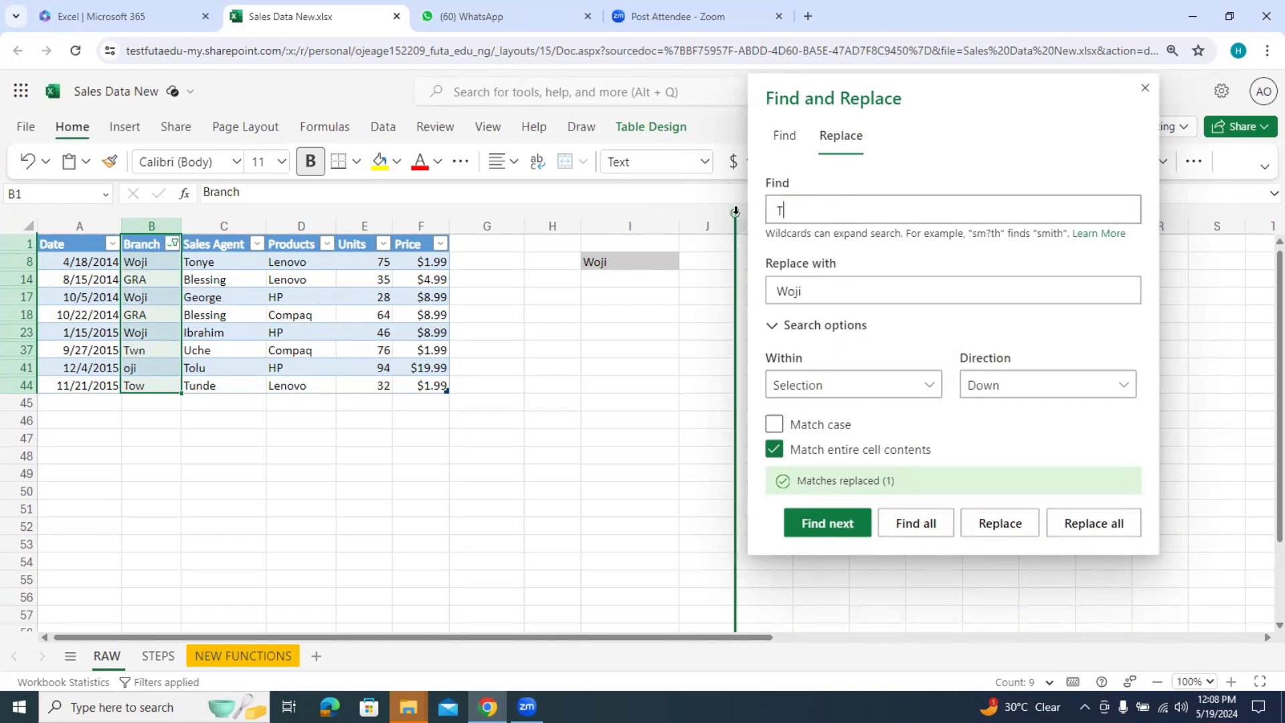
{"action": "type", "text": "wn"}
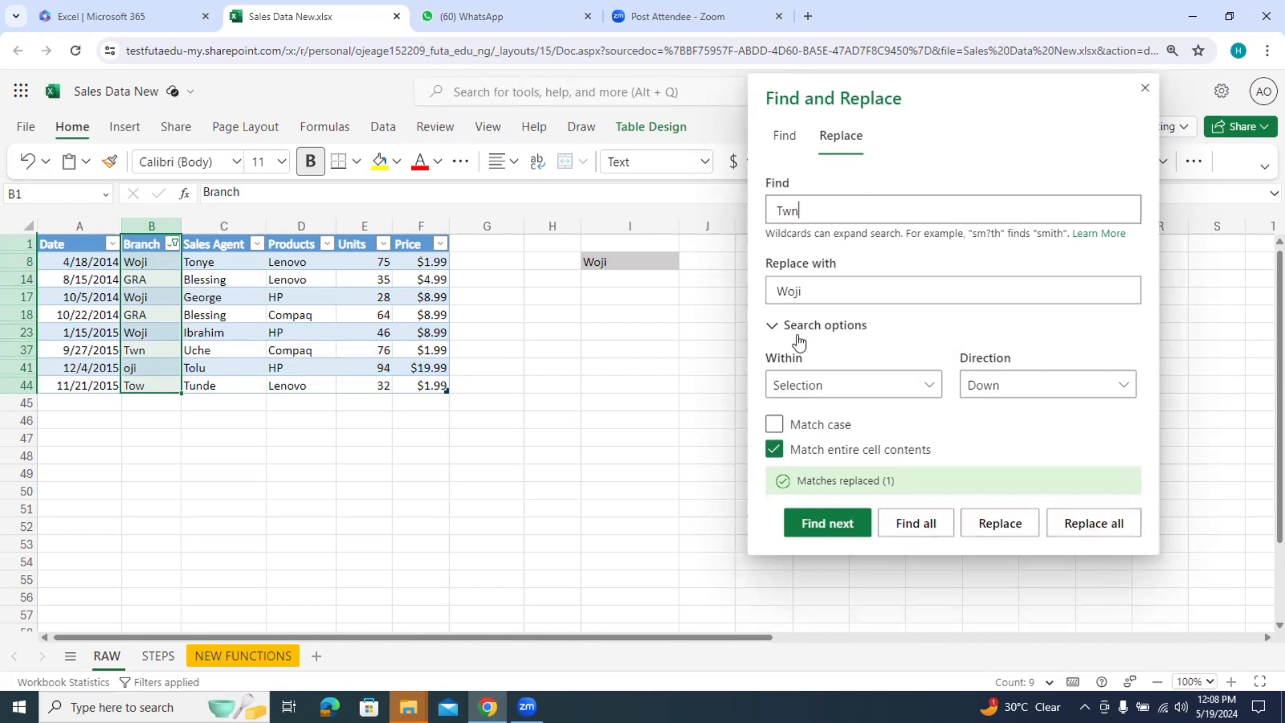
{"action": "left_click", "coordinate": [826, 289]}
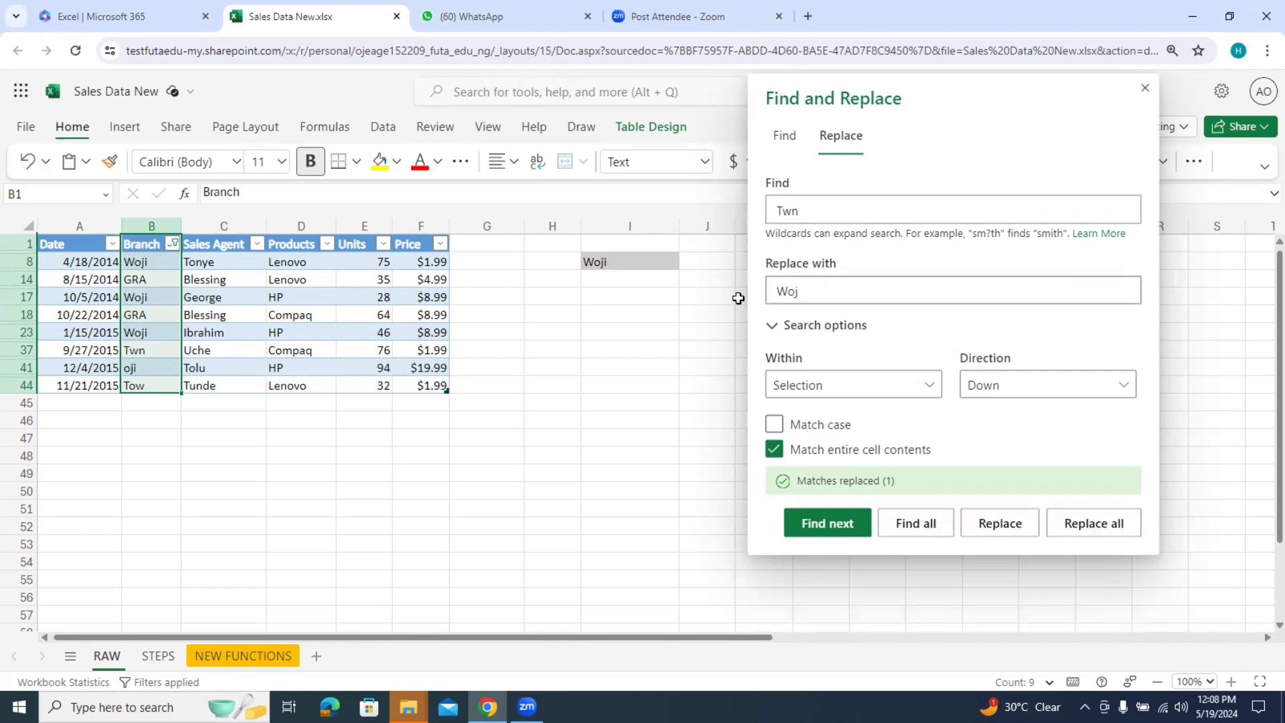
{"action": "key", "text": "BackSpace"}
{"action": "key", "text": "BackSpace"}
{"action": "key", "text": "BackSpace"}
{"action": "type", "text": "Town"}
{"action": "left_click", "coordinate": [1091, 530]}
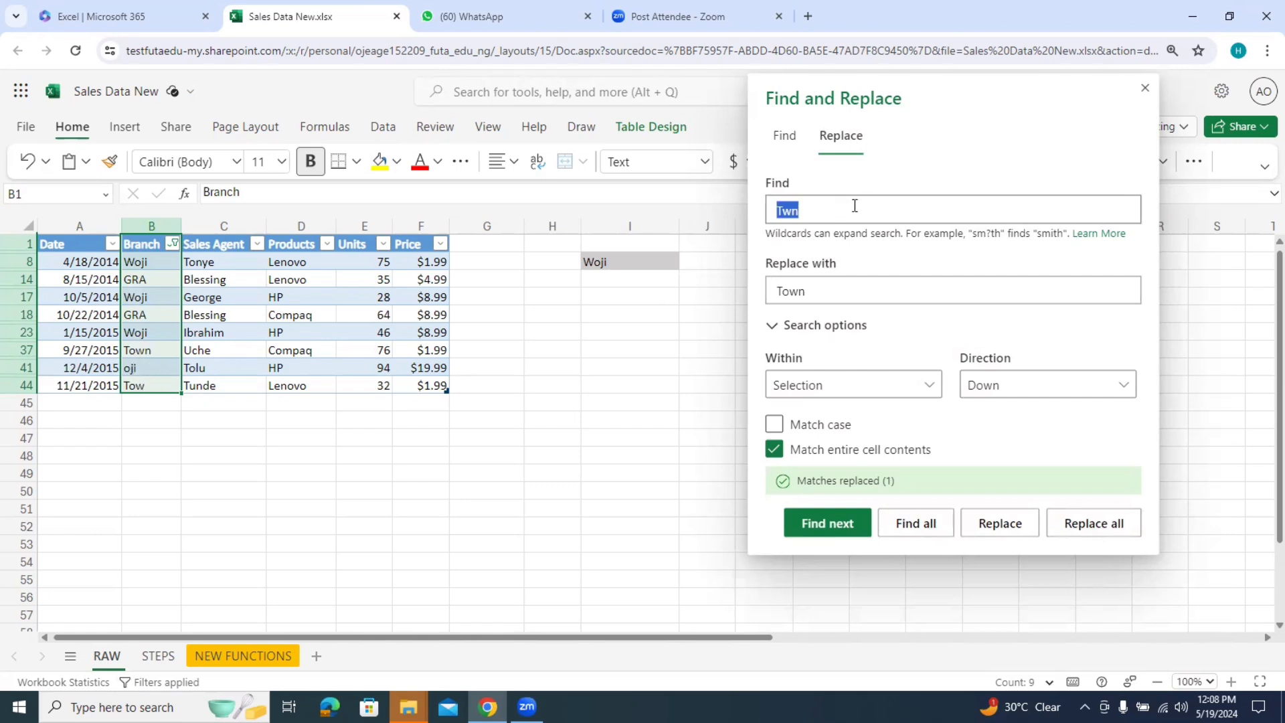
{"action": "left_click_drag", "start_coordinate": [879, 204], "coordinate": [711, 210]}
{"action": "left_click", "coordinate": [1076, 523]}
Step: Replace all oji entries with Woji in the selected Branch cells and close Find and Replace
{"action": "key", "text": "BackSpace"}
{"action": "type", "text": "oji"}
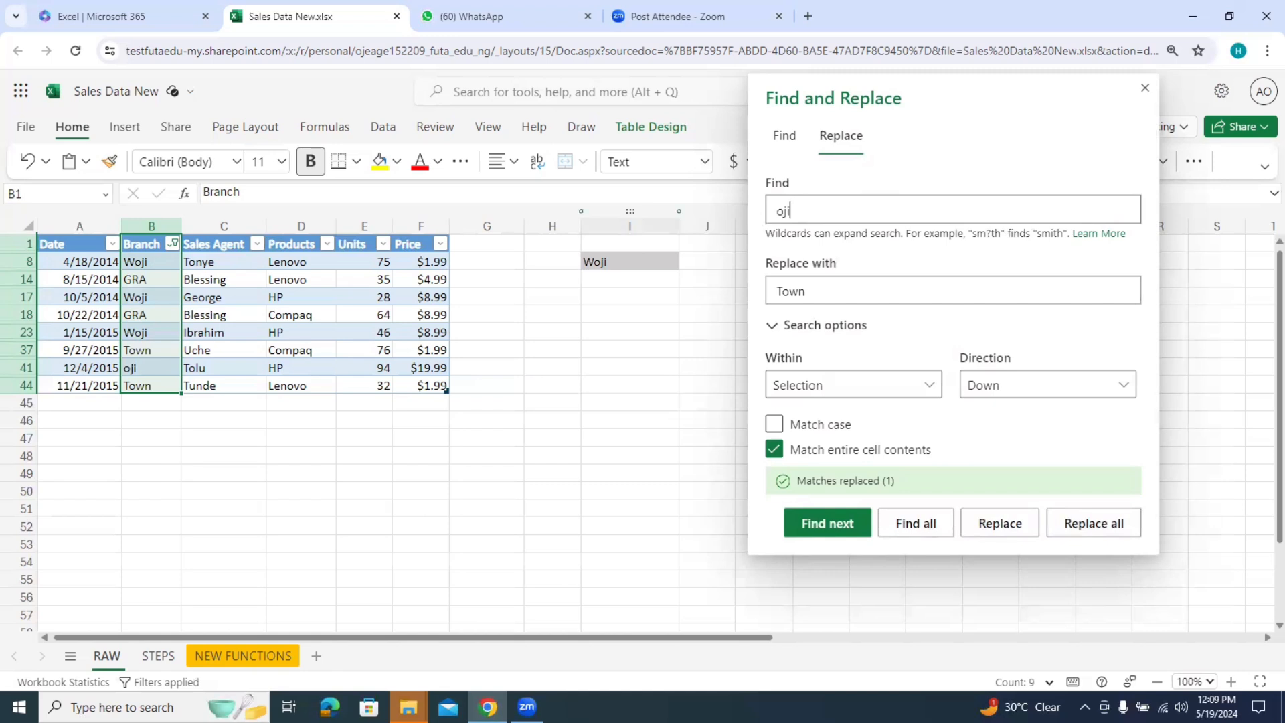
{"action": "left_click", "coordinate": [771, 293]}
{"action": "double_click", "coordinate": [773, 297]}
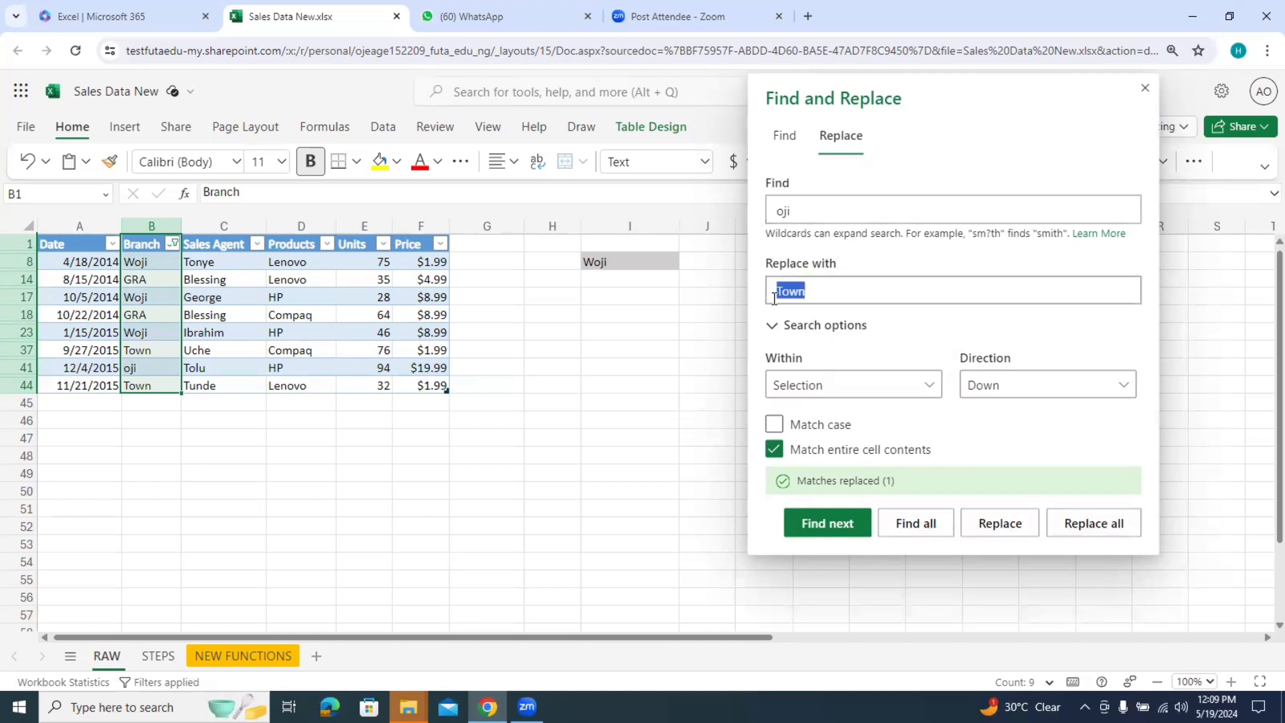
{"action": "type", "text": "Woji"}
{"action": "left_click", "coordinate": [1085, 522]}
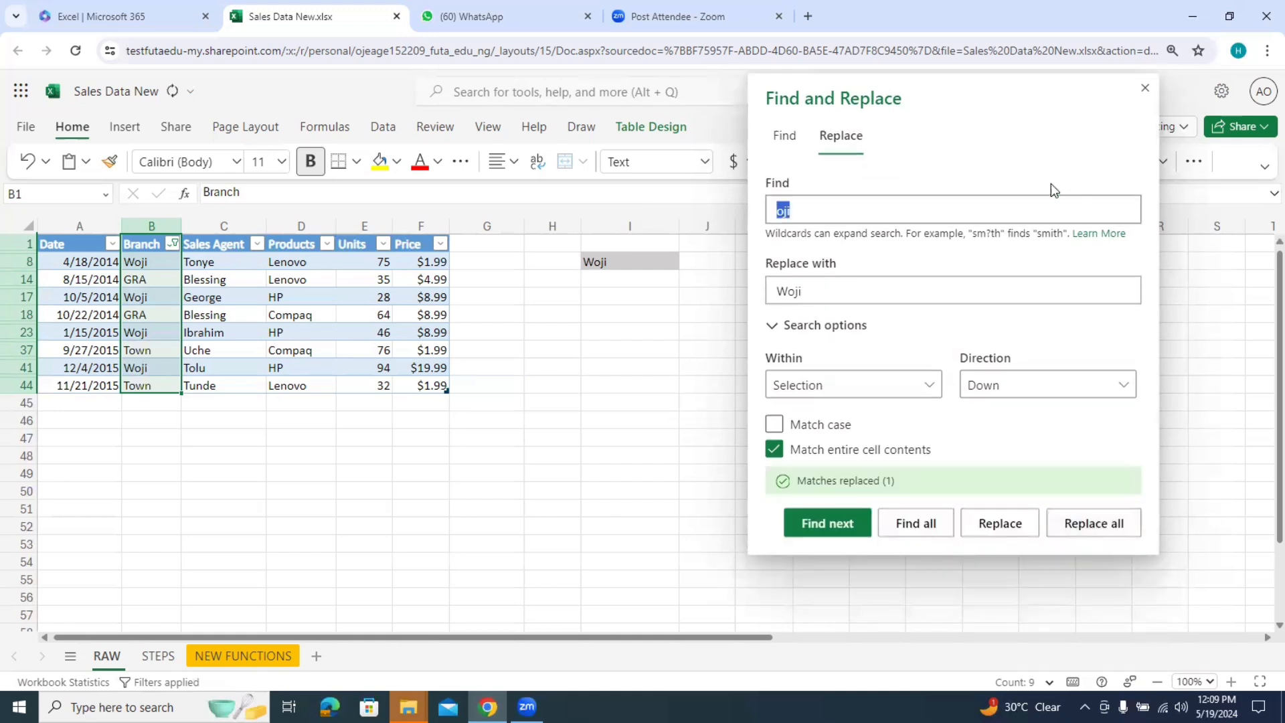
{"action": "left_click", "coordinate": [1147, 91]}
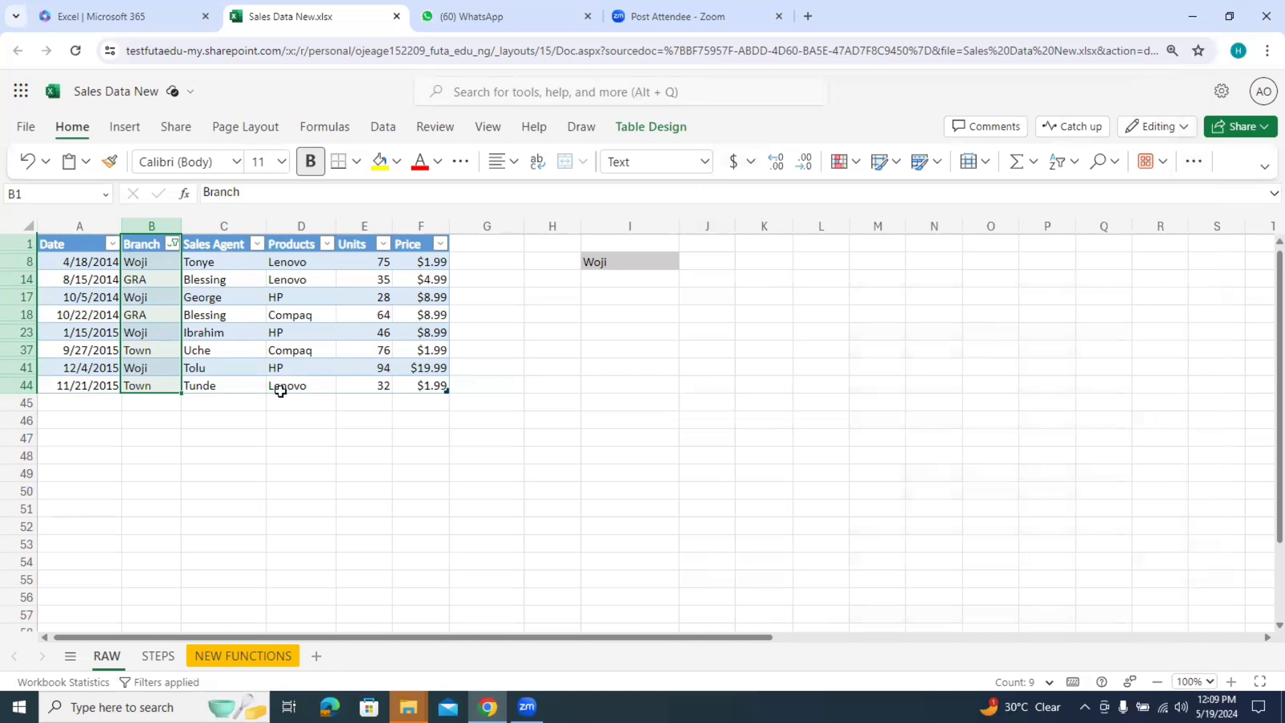
{"action": "left_click", "coordinate": [244, 418]}
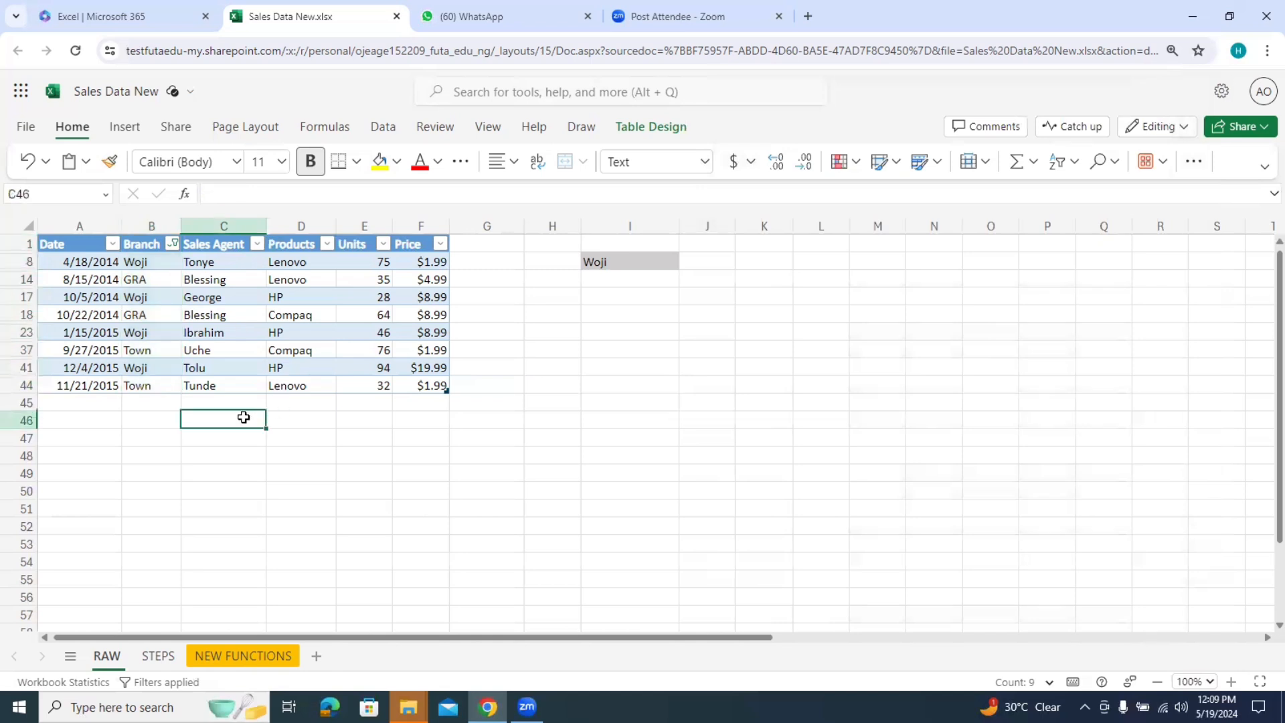
Step: Reset the Branch column filter to include all values, GRA, Town and Woji
{"action": "left_click", "coordinate": [173, 245]}
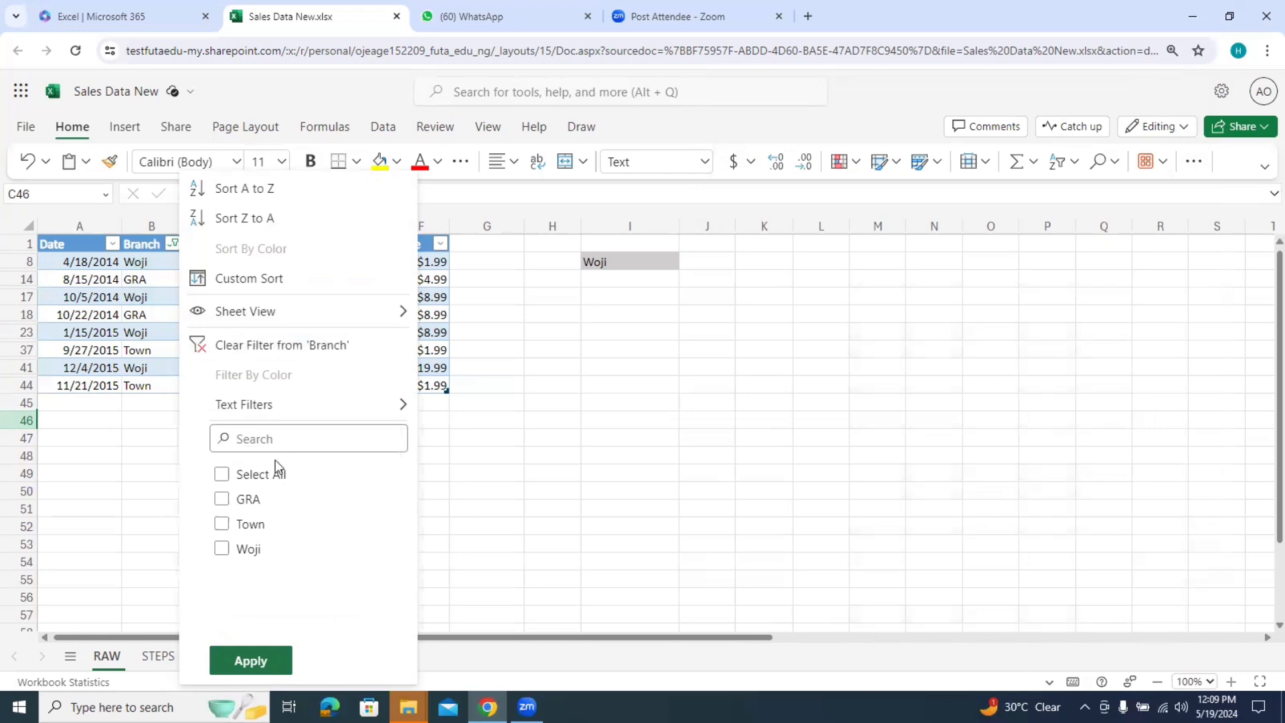
{"action": "left_click", "coordinate": [222, 476]}
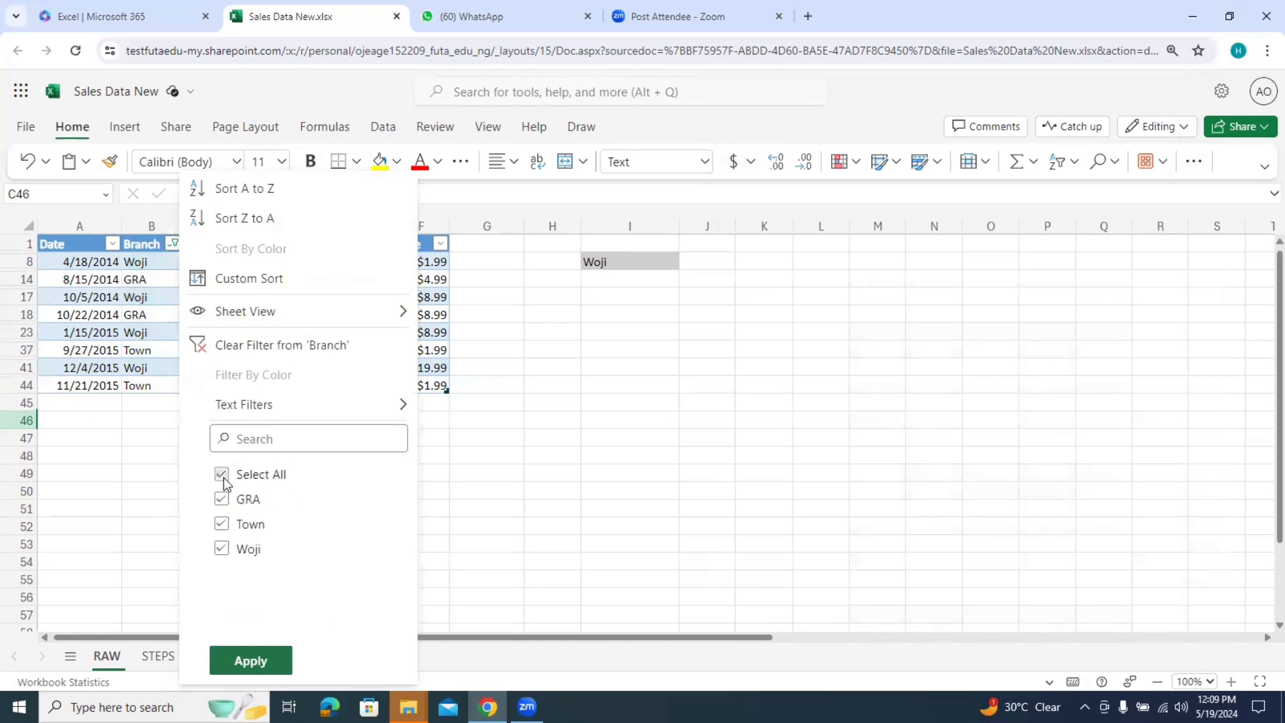
{"action": "left_click", "coordinate": [250, 661]}
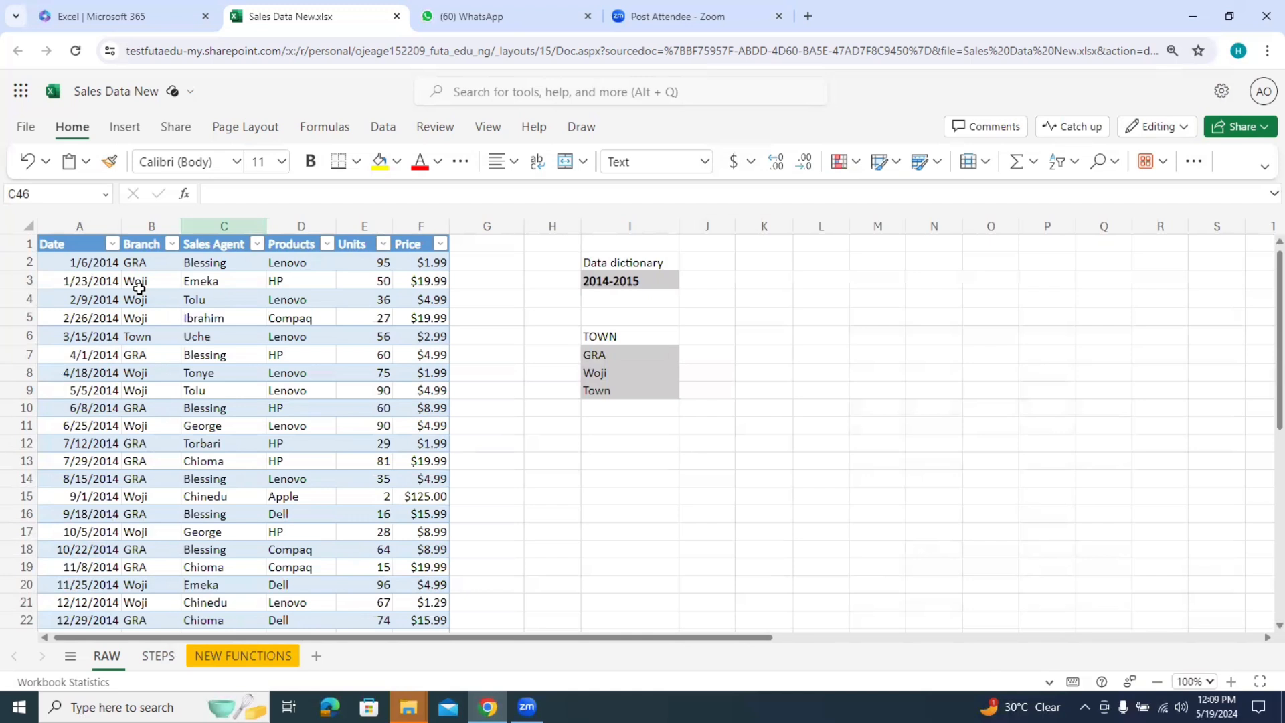
Step: Check the distinct values in the Sales Agent and Products filter lists for misspellings, leaving all values selected
{"action": "left_click", "coordinate": [258, 244]}
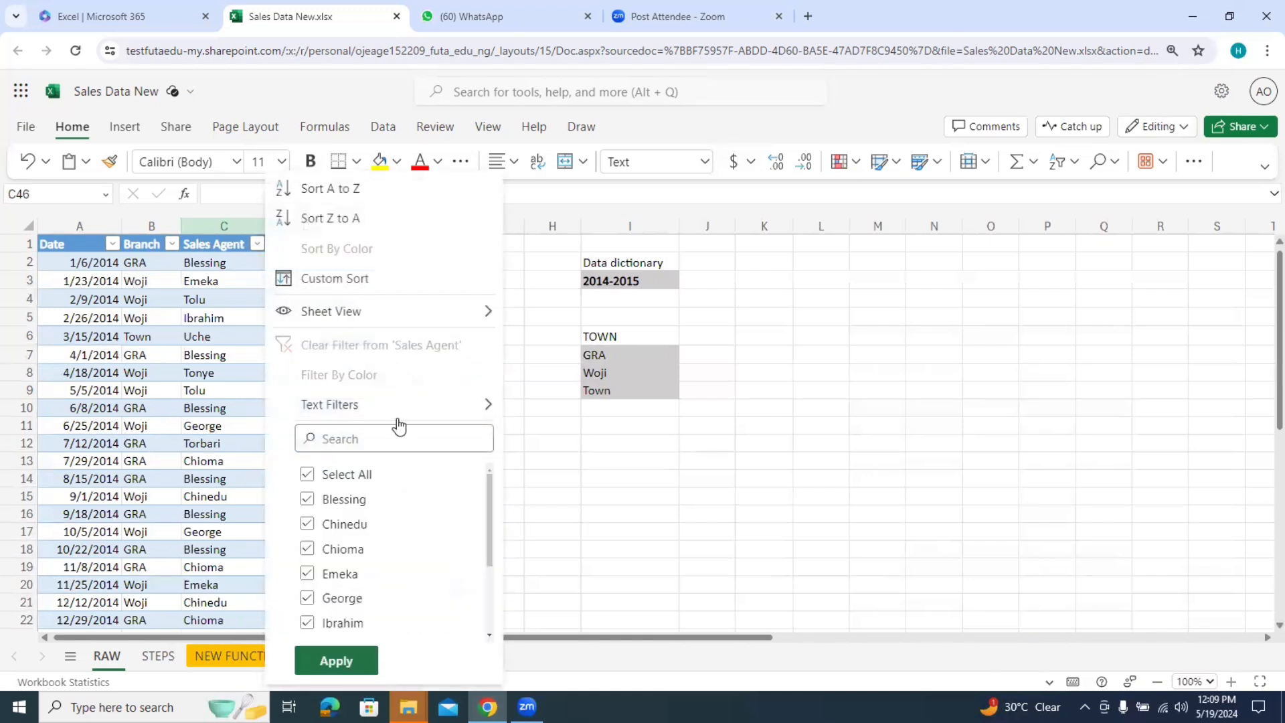
{"action": "left_click_drag", "start_coordinate": [488, 504], "coordinate": [479, 581]}
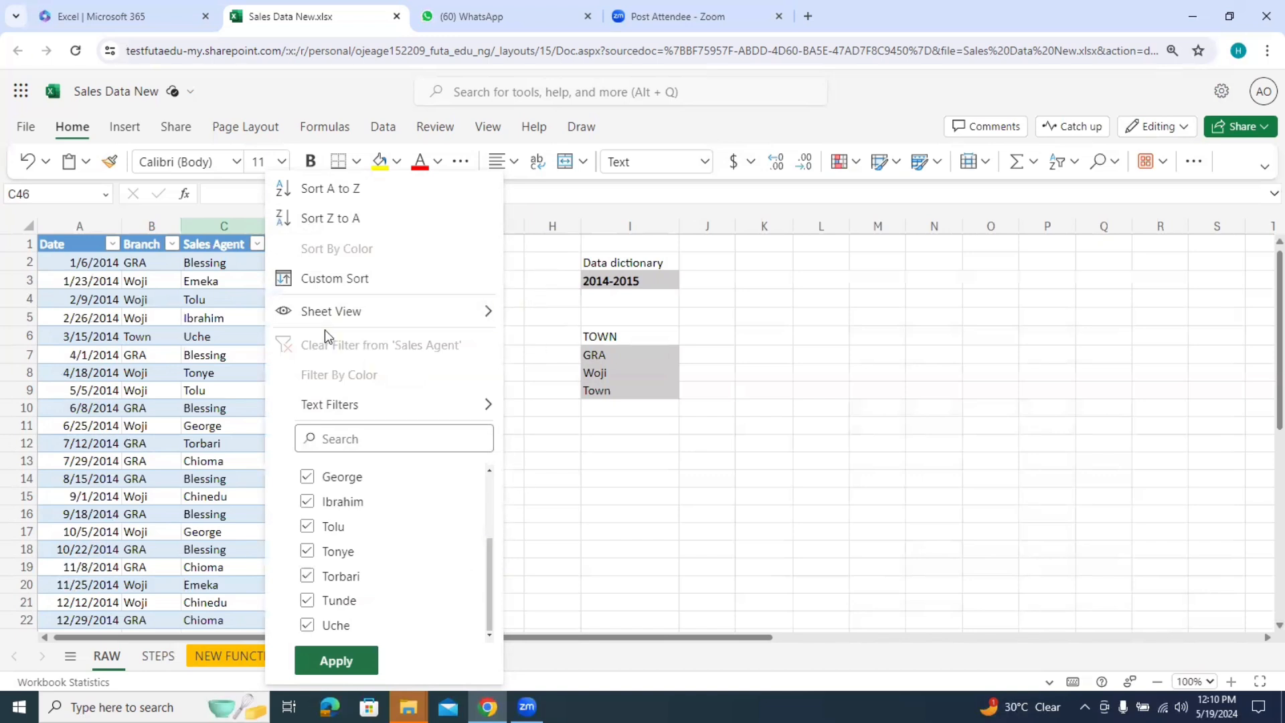
{"action": "left_click", "coordinate": [521, 281]}
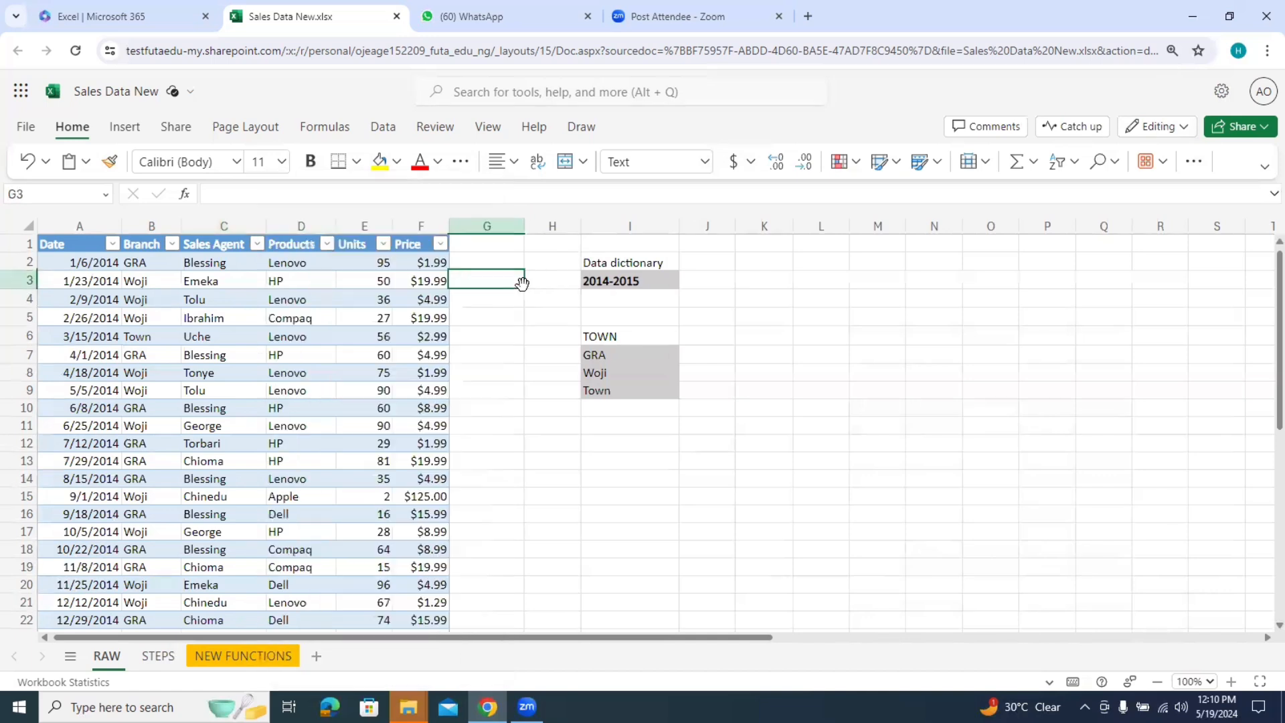
{"action": "left_click", "coordinate": [327, 243]}
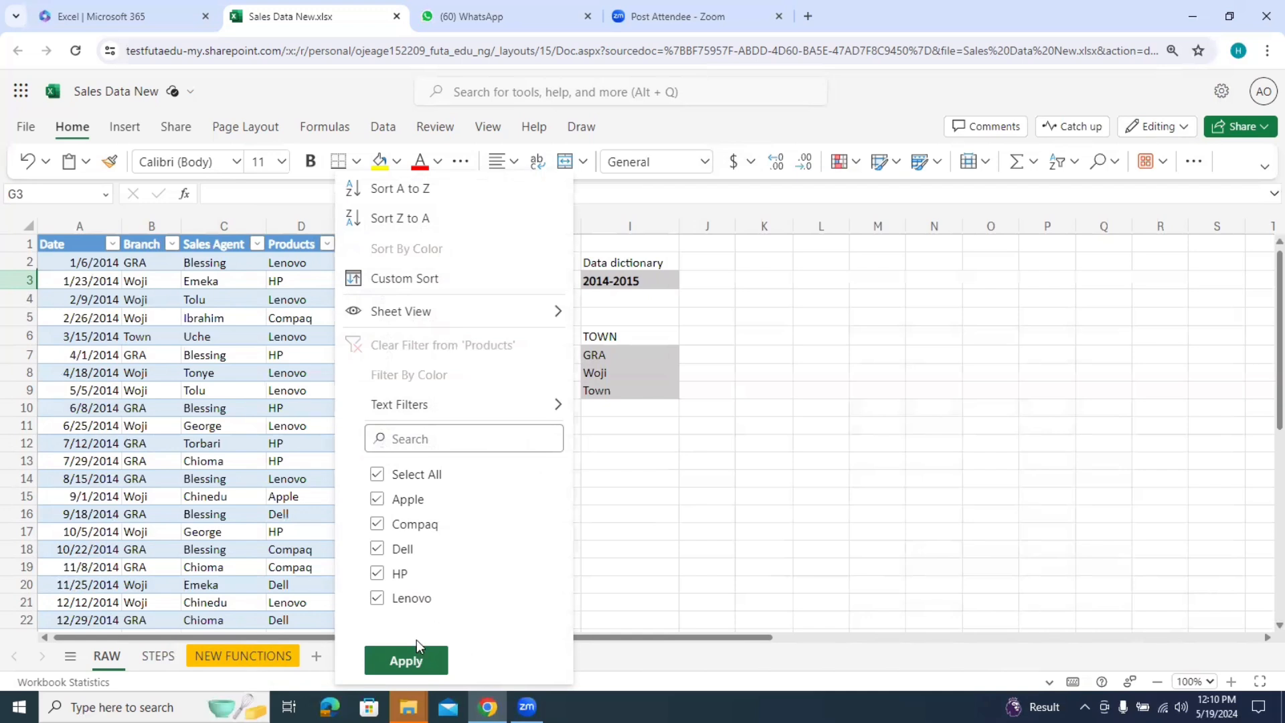
{"action": "left_click", "coordinate": [406, 661]}
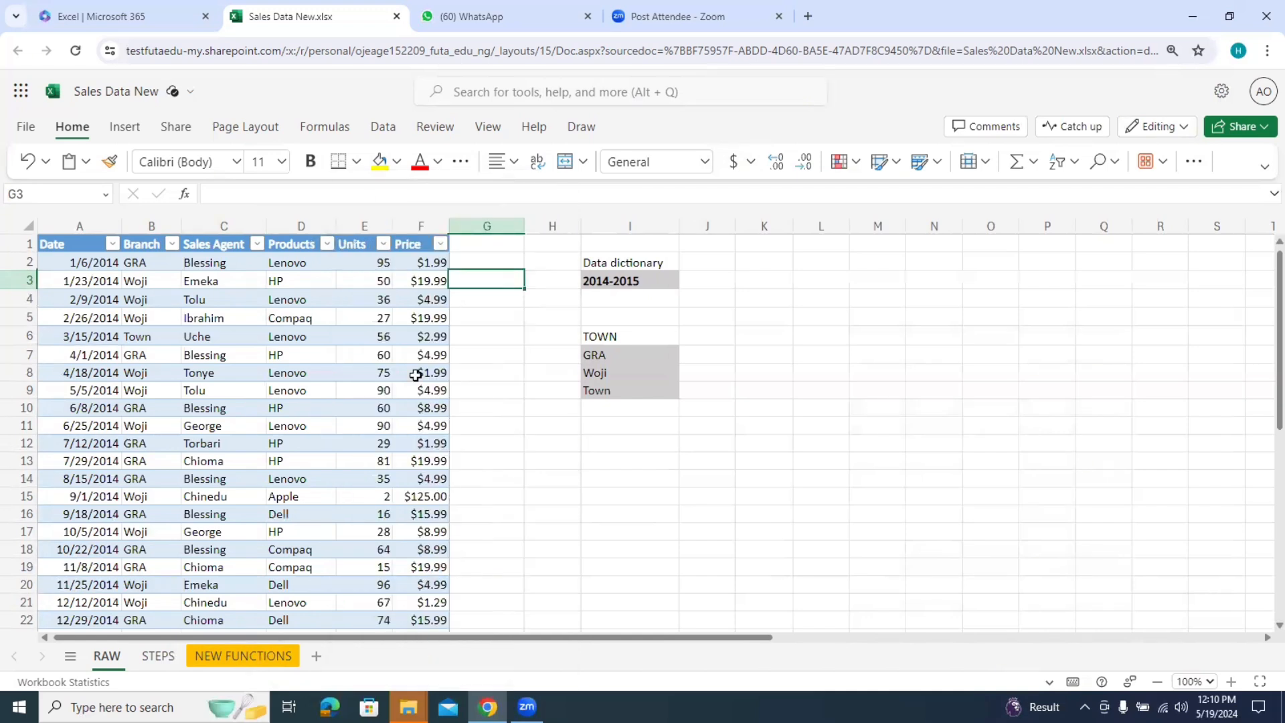
Step: Check the distinct values in the Units and Price filter lists for irregular entries, leaving all values selected
{"action": "left_click", "coordinate": [383, 244]}
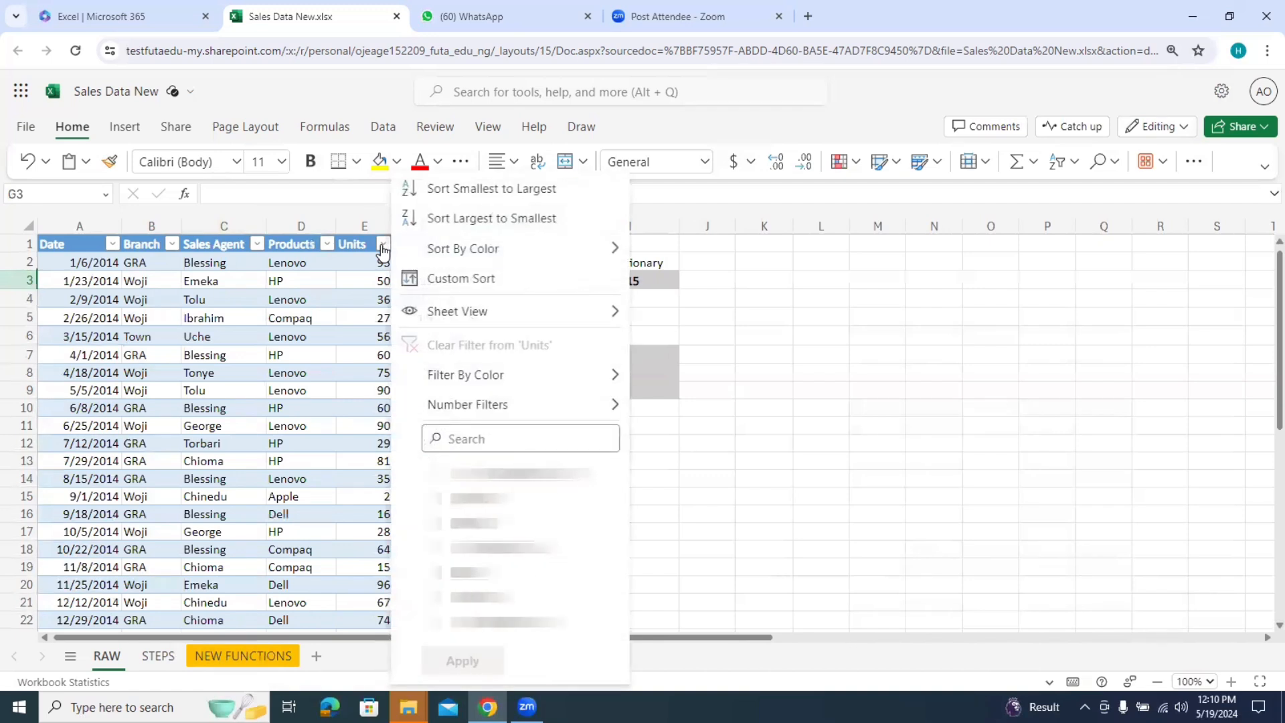
{"action": "left_click_drag", "start_coordinate": [618, 487], "coordinate": [604, 617]}
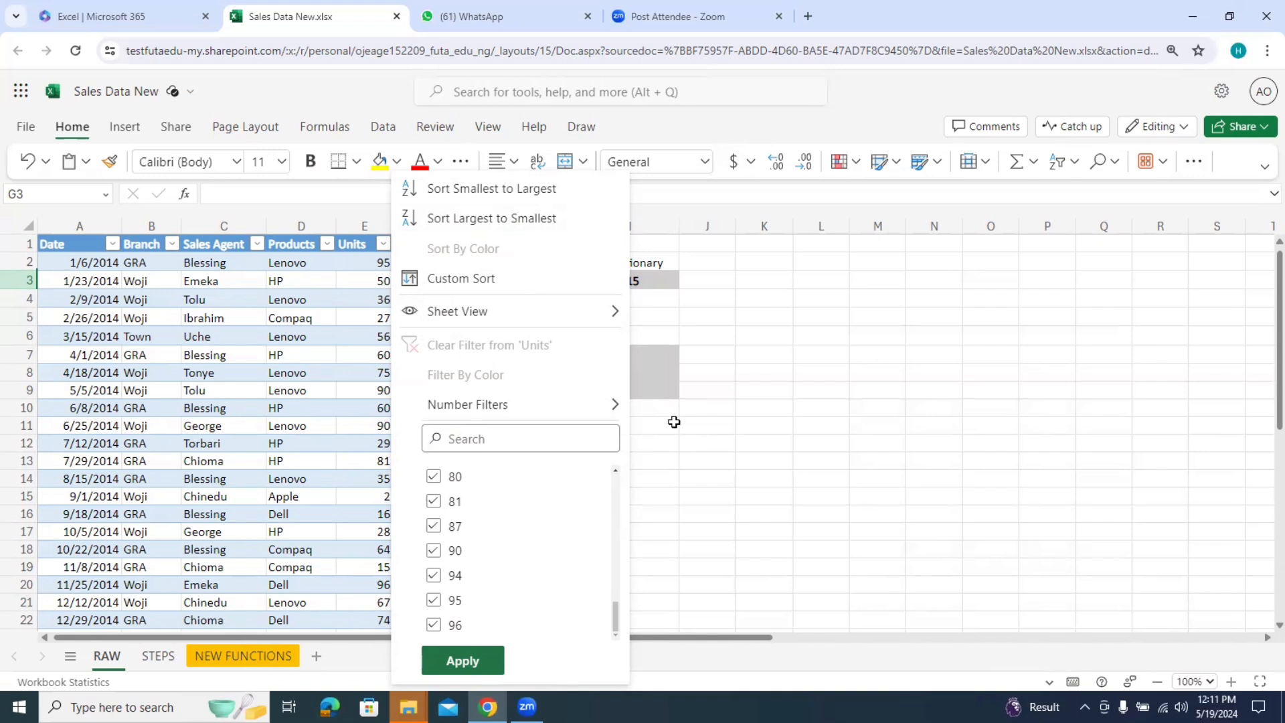
{"action": "left_click", "coordinate": [462, 661]}
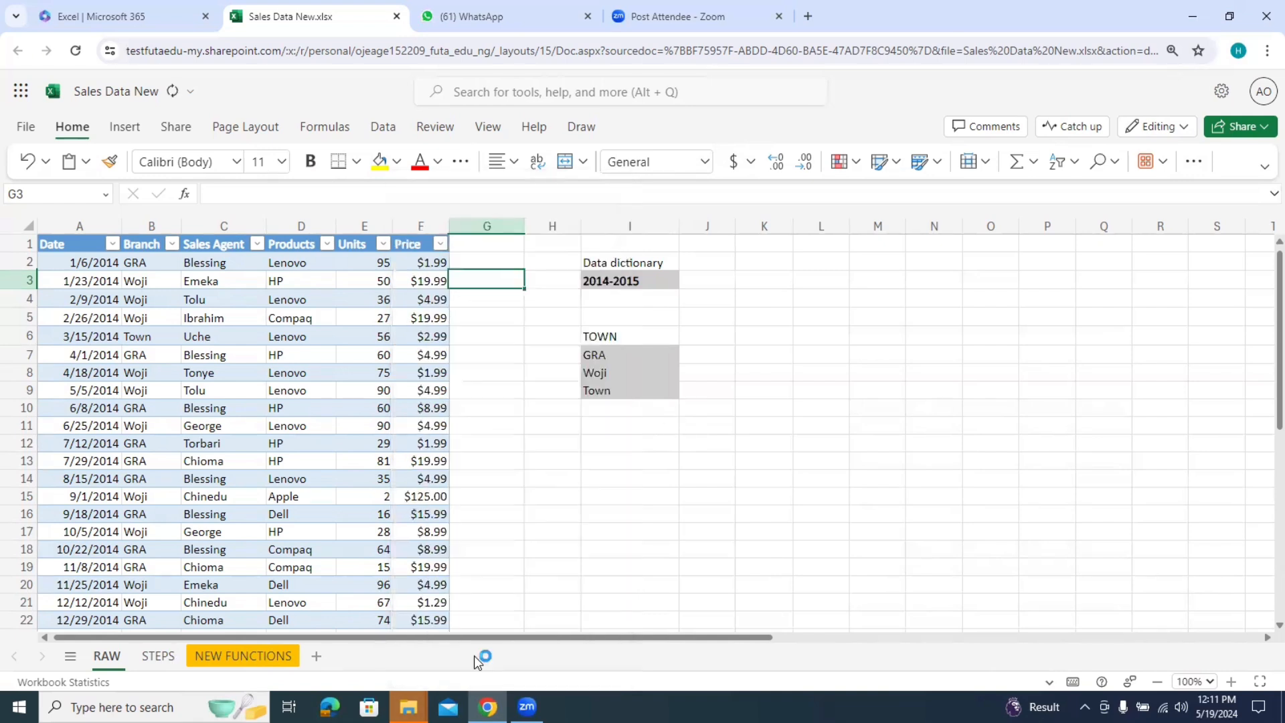
{"action": "left_click", "coordinate": [423, 243]}
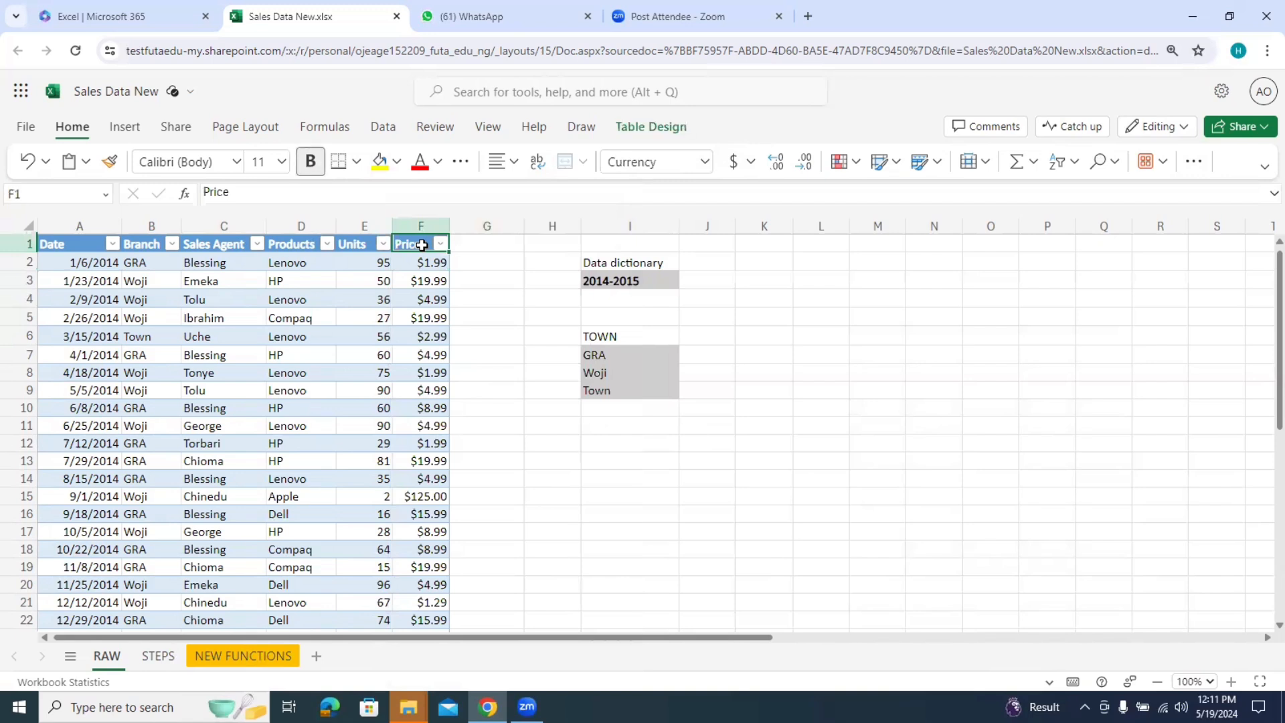
{"action": "left_click", "coordinate": [440, 244]}
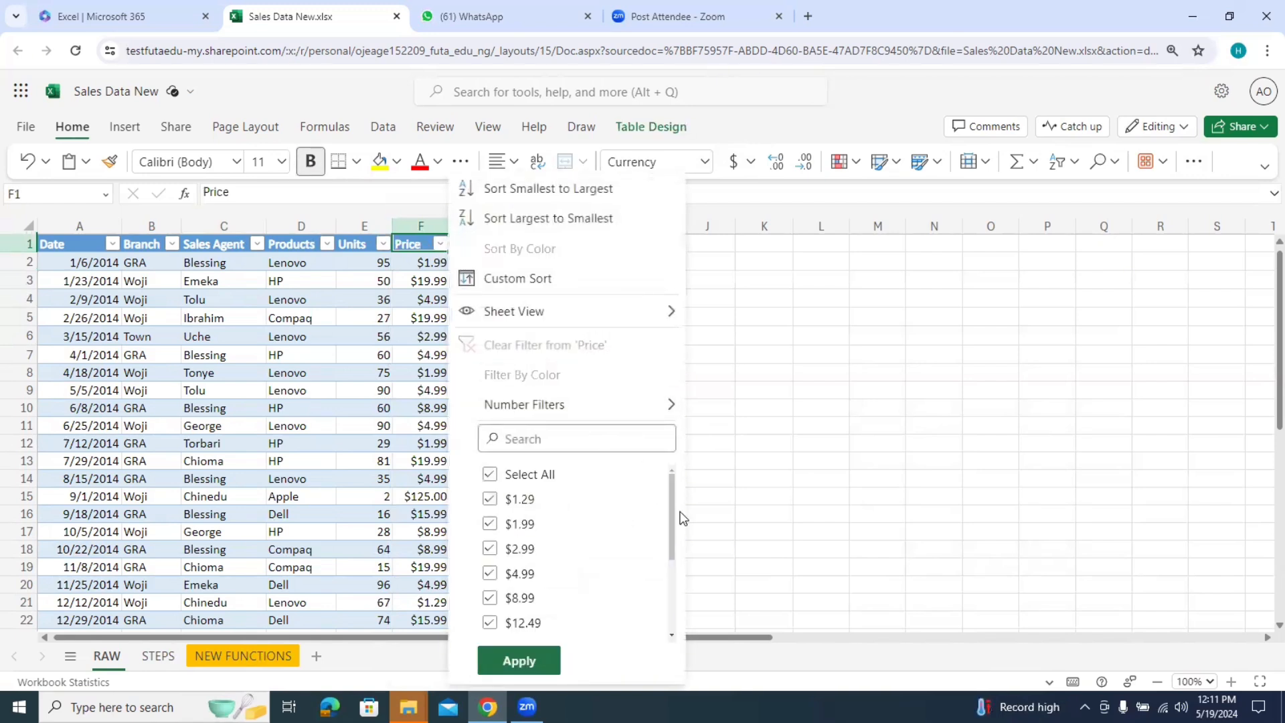
{"action": "left_click_drag", "start_coordinate": [672, 511], "coordinate": [669, 631]}
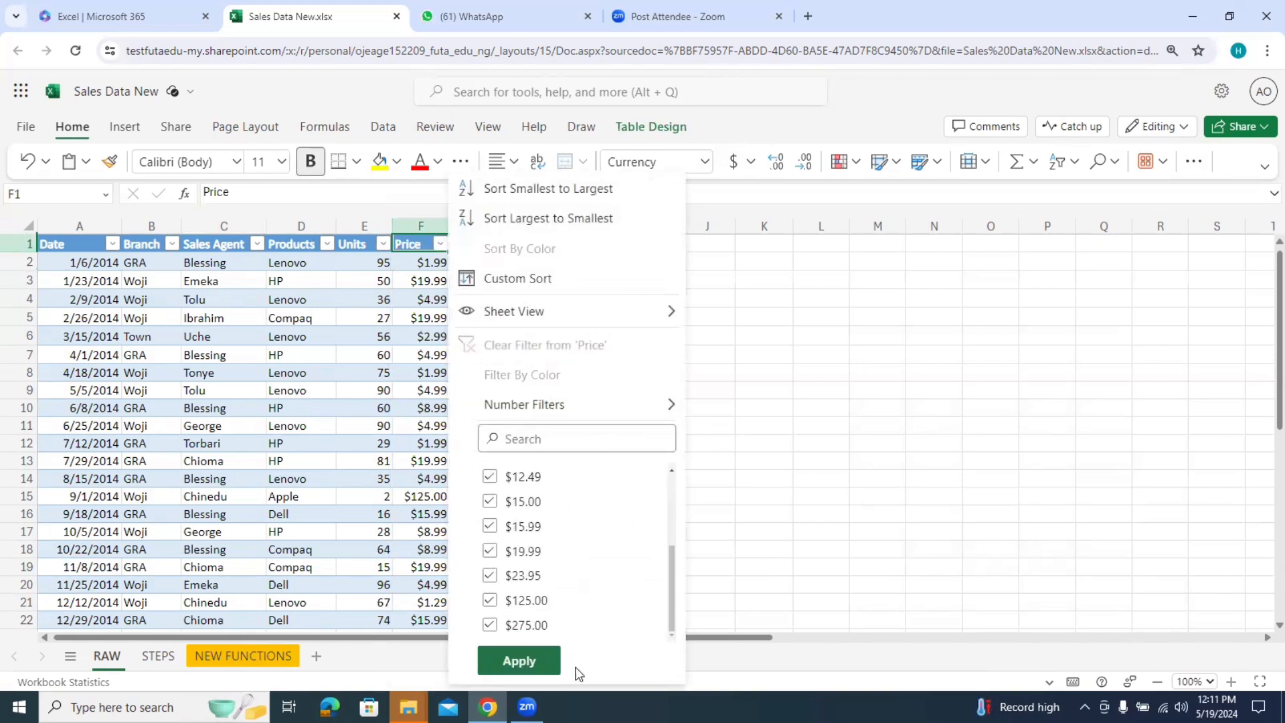
{"action": "left_click", "coordinate": [539, 663]}
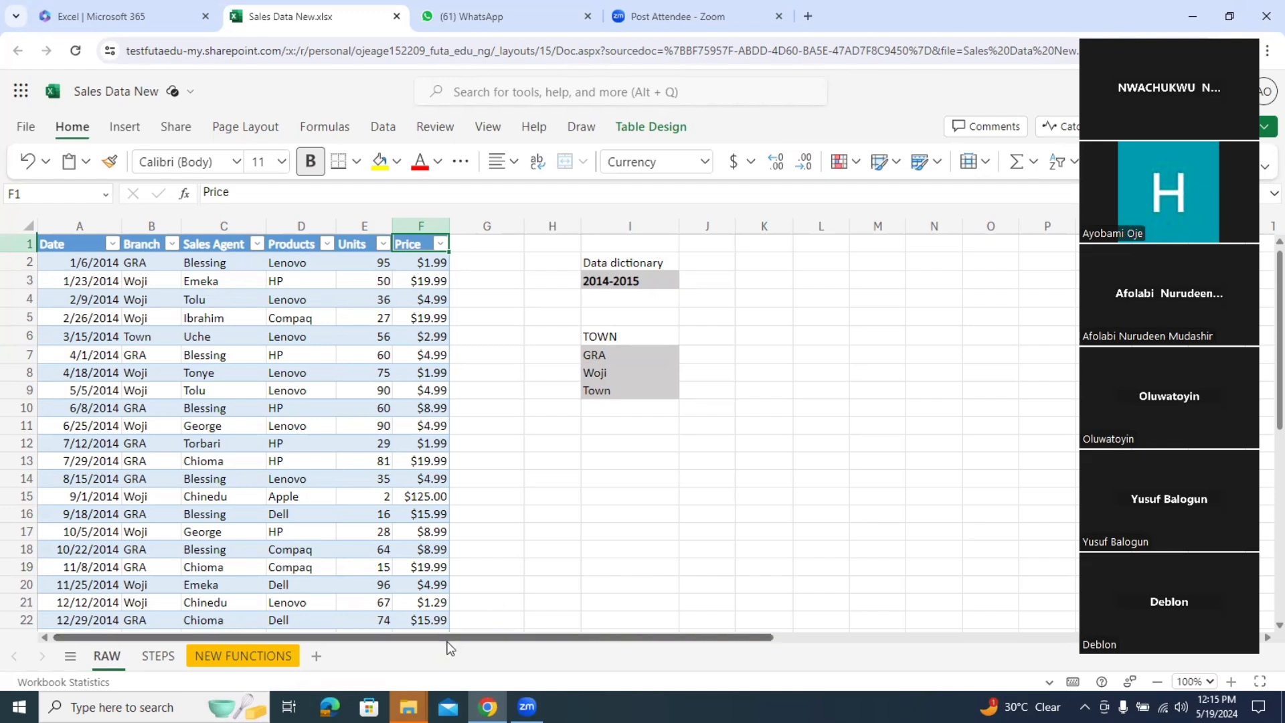
Step: Clear the data dictionary contents from cells H1:I10 beside the sales table
{"action": "left_click", "coordinate": [505, 492]}
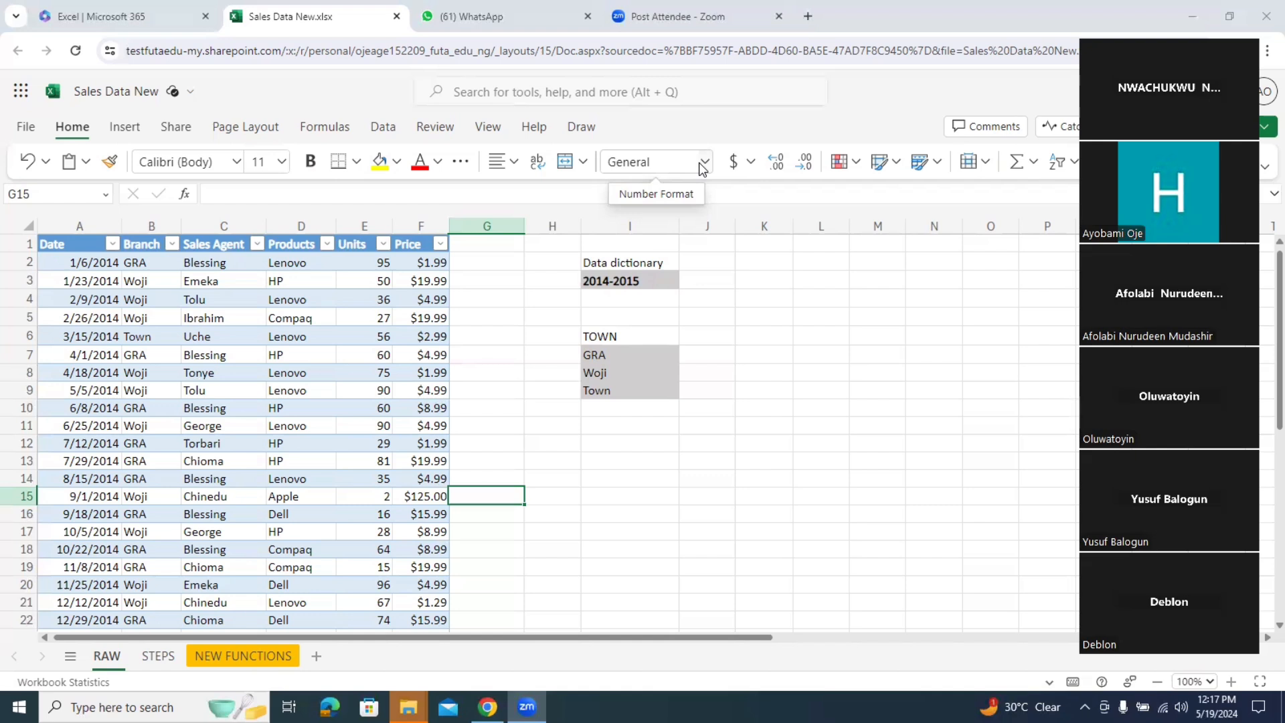
{"action": "left_click", "coordinate": [571, 246]}
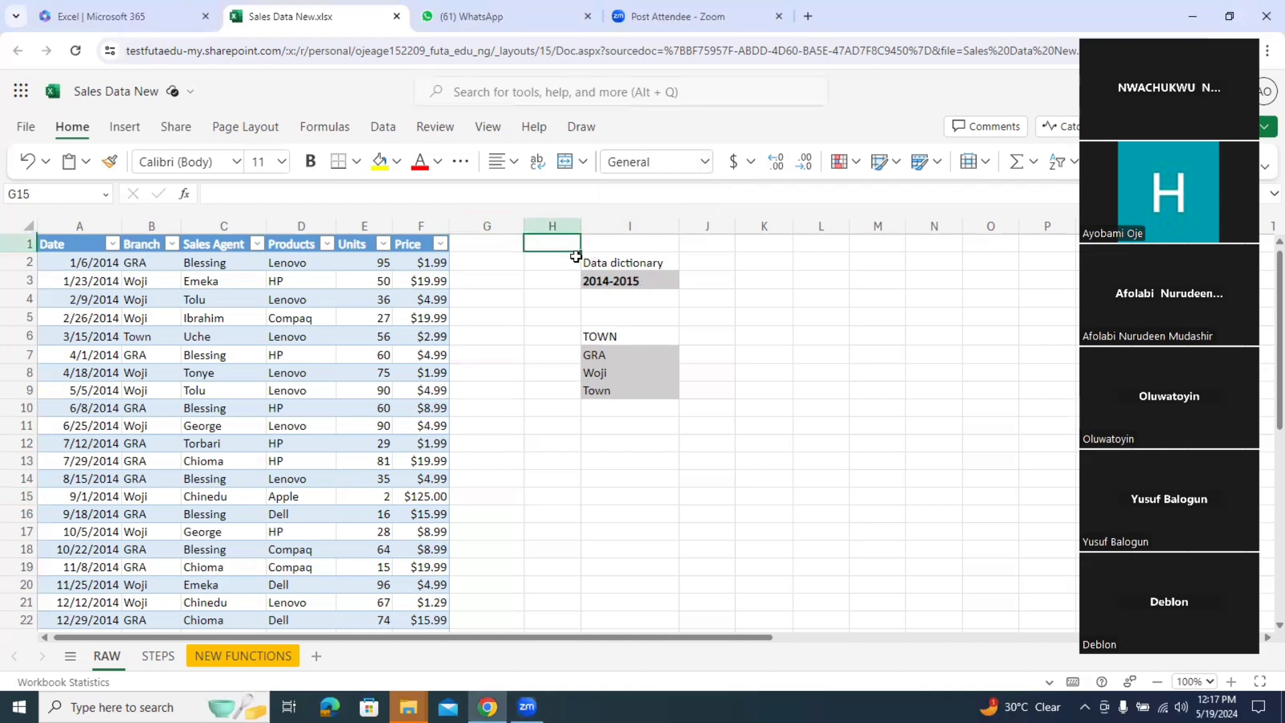
{"action": "left_click_drag", "start_coordinate": [576, 256], "coordinate": [651, 411]}
{"action": "key", "text": "Delete"}
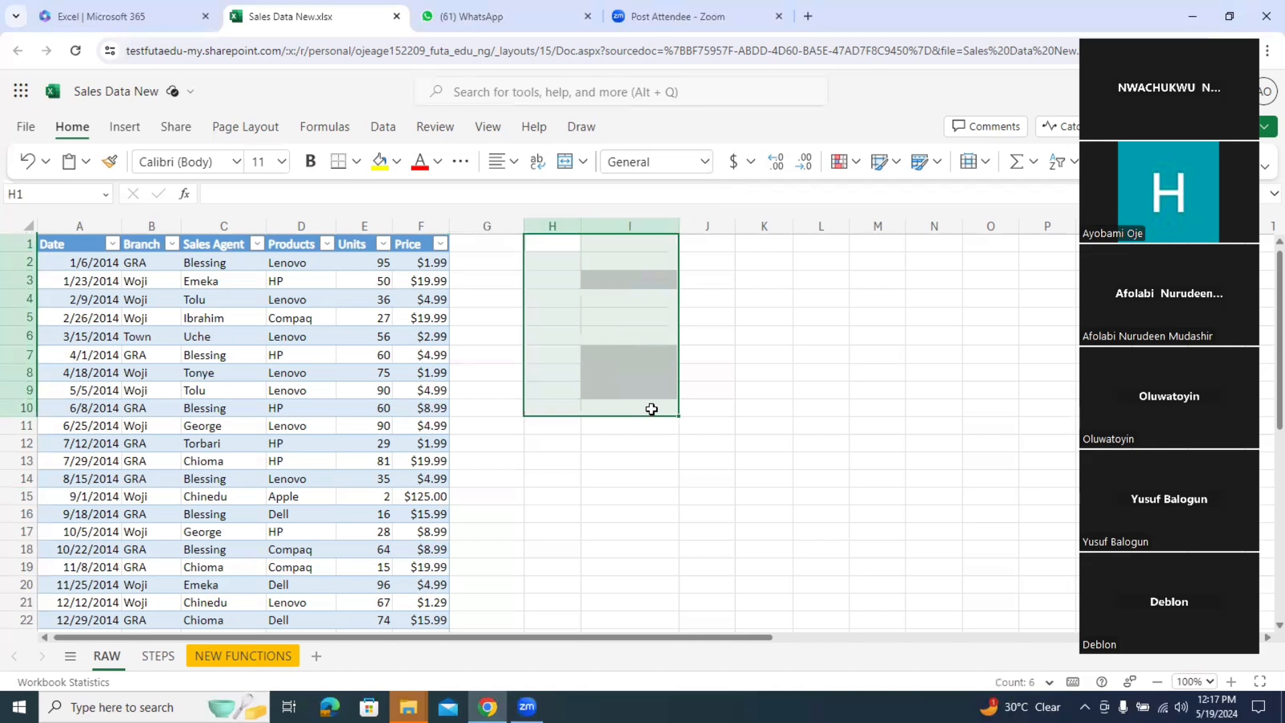
Step: Remove the grey fill from cells H1:I10 by setting them to No Fill
{"action": "left_click", "coordinate": [356, 162]}
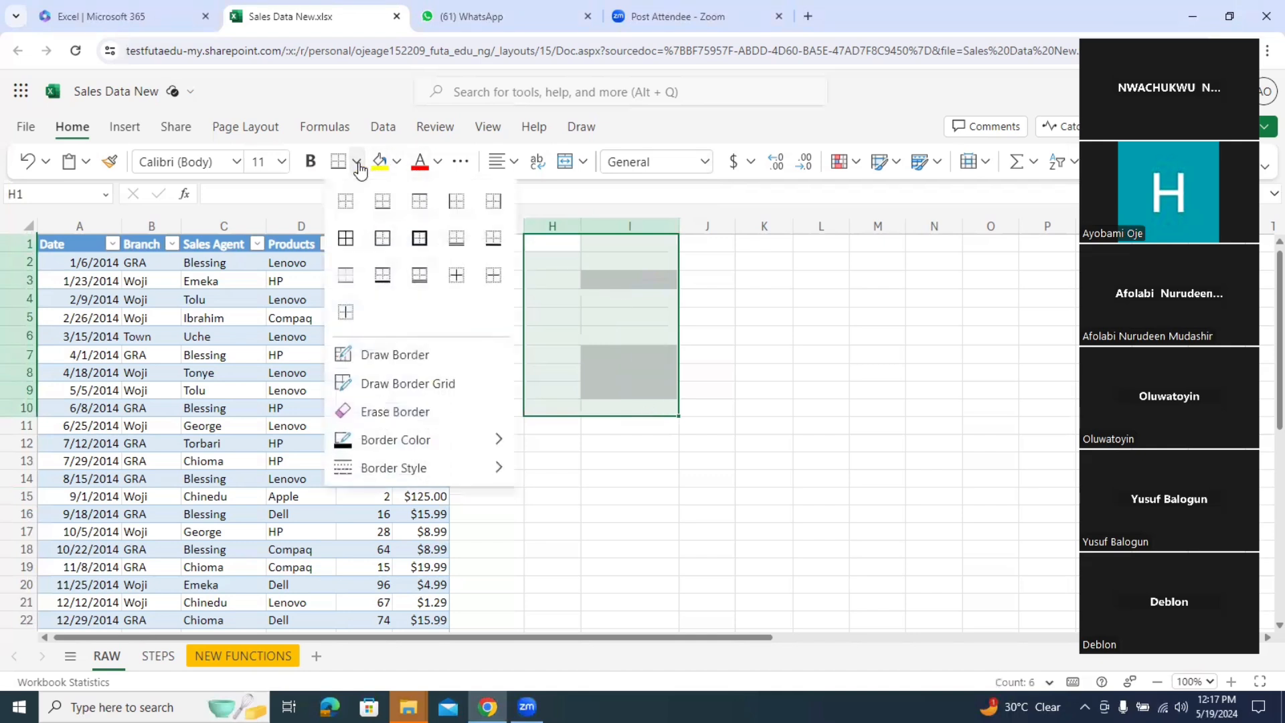
{"action": "left_click", "coordinate": [398, 162]}
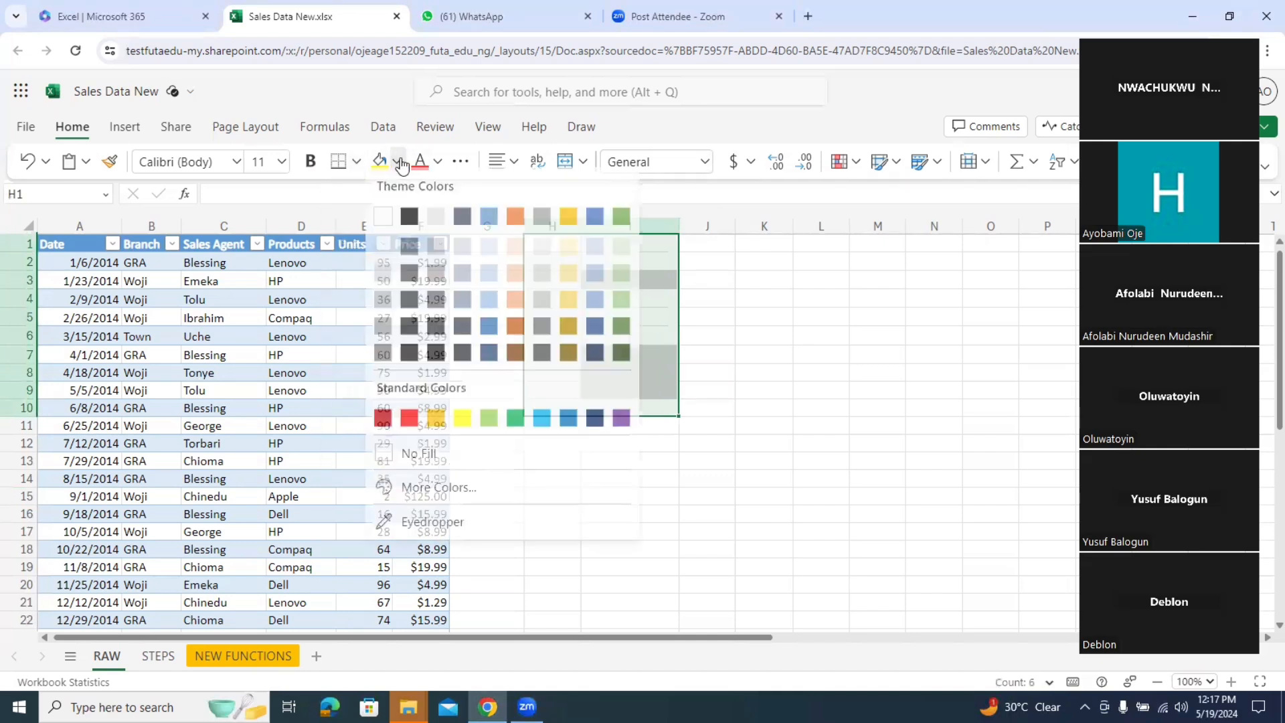
{"action": "left_click", "coordinate": [413, 463]}
{"action": "left_click", "coordinate": [692, 466]}
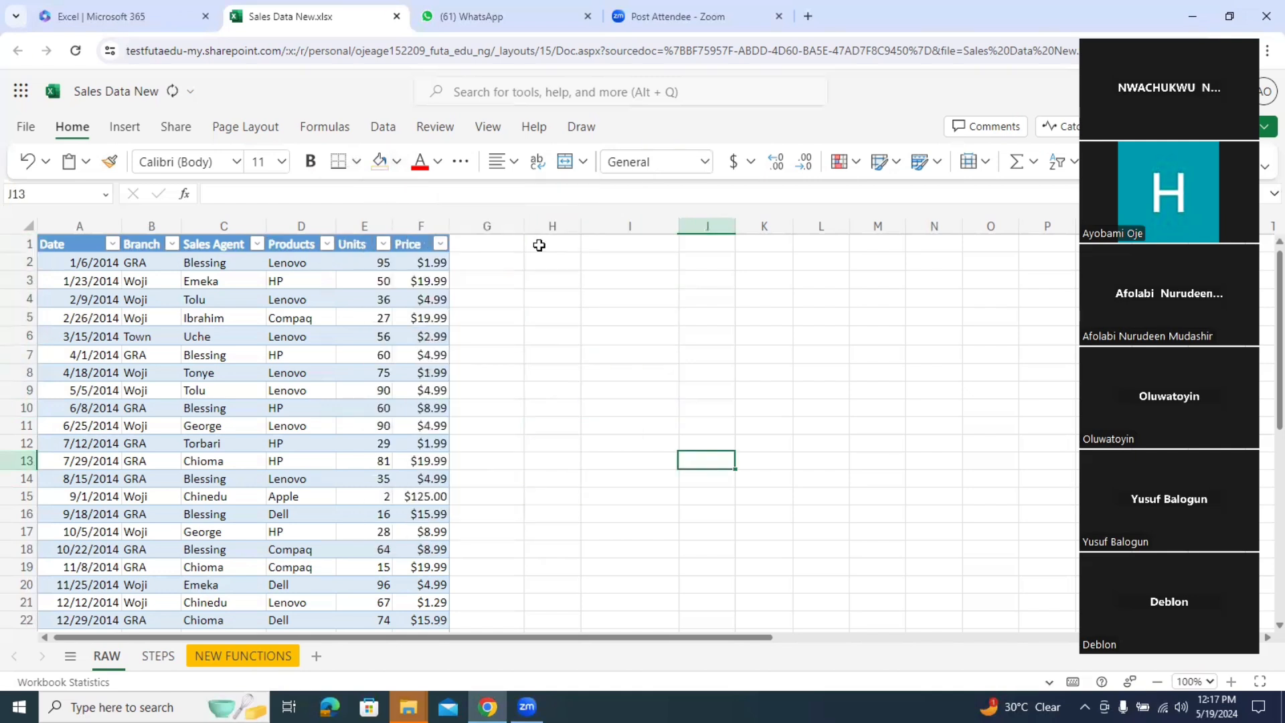
Step: Add a Month column to the sales table by entering the header Month in cell G1
{"action": "left_click", "coordinate": [485, 244]}
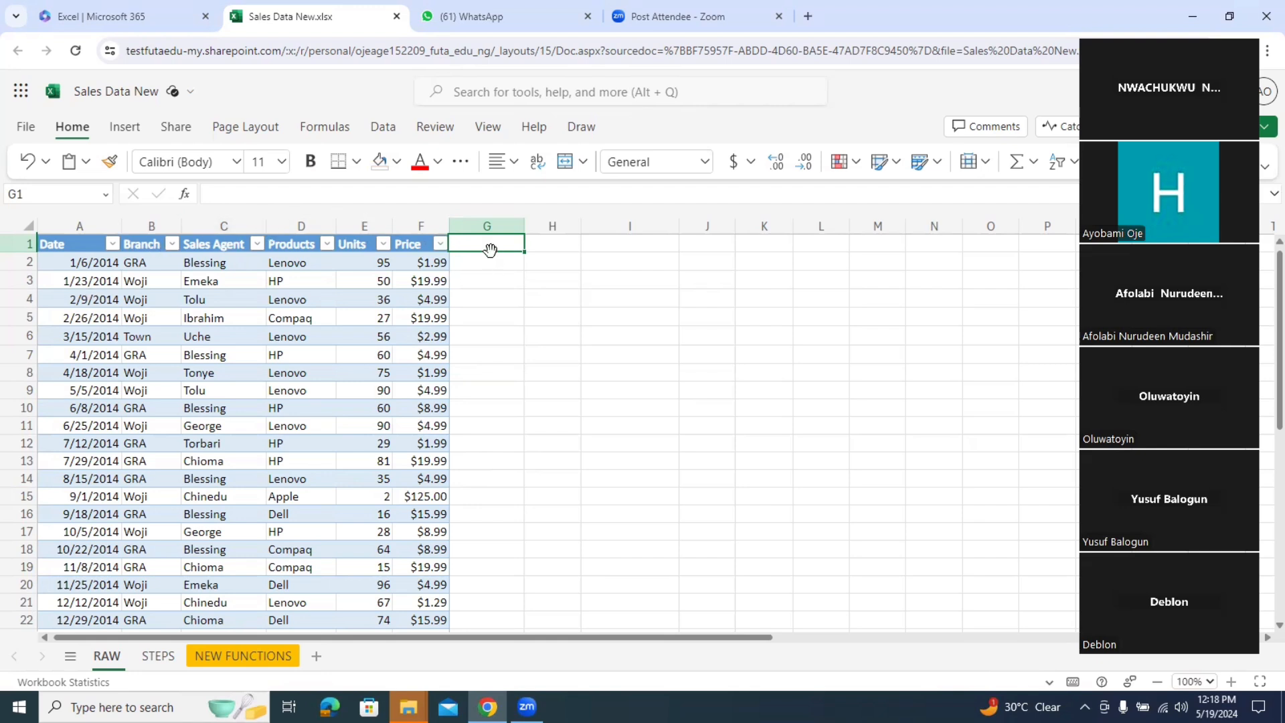
{"action": "type", "text": "Month"}
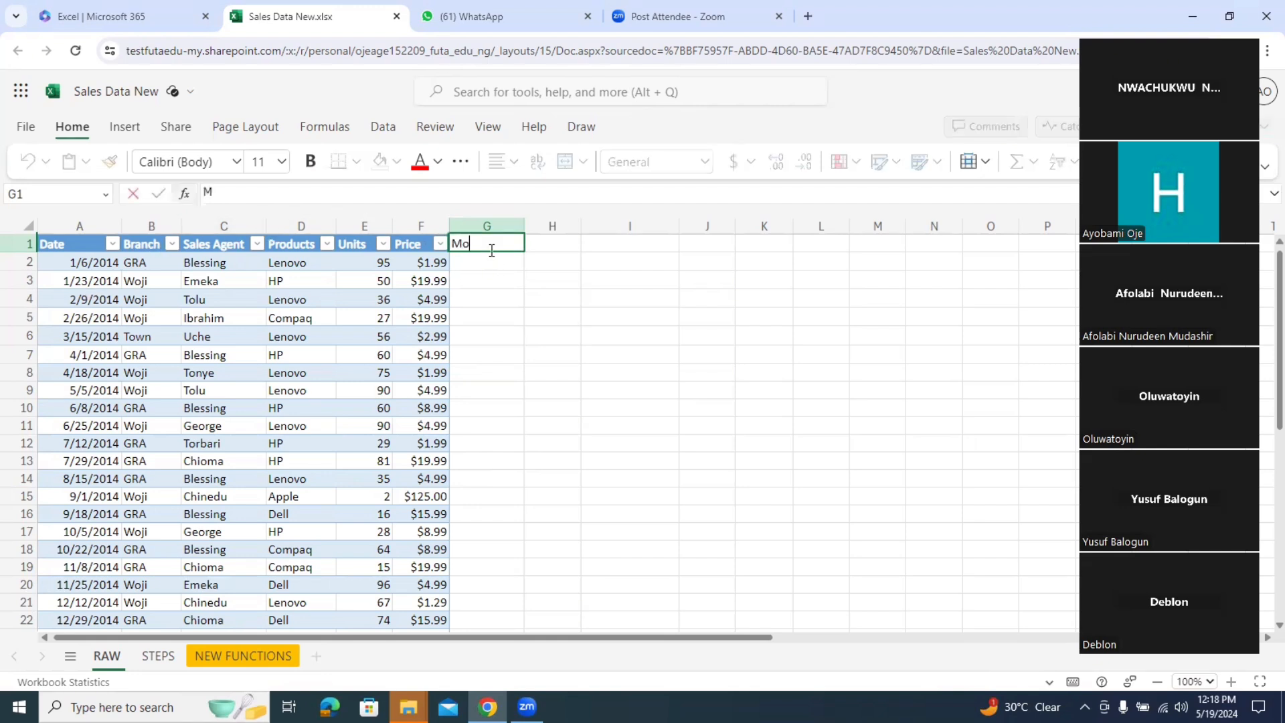
{"action": "left_click", "coordinate": [505, 264]}
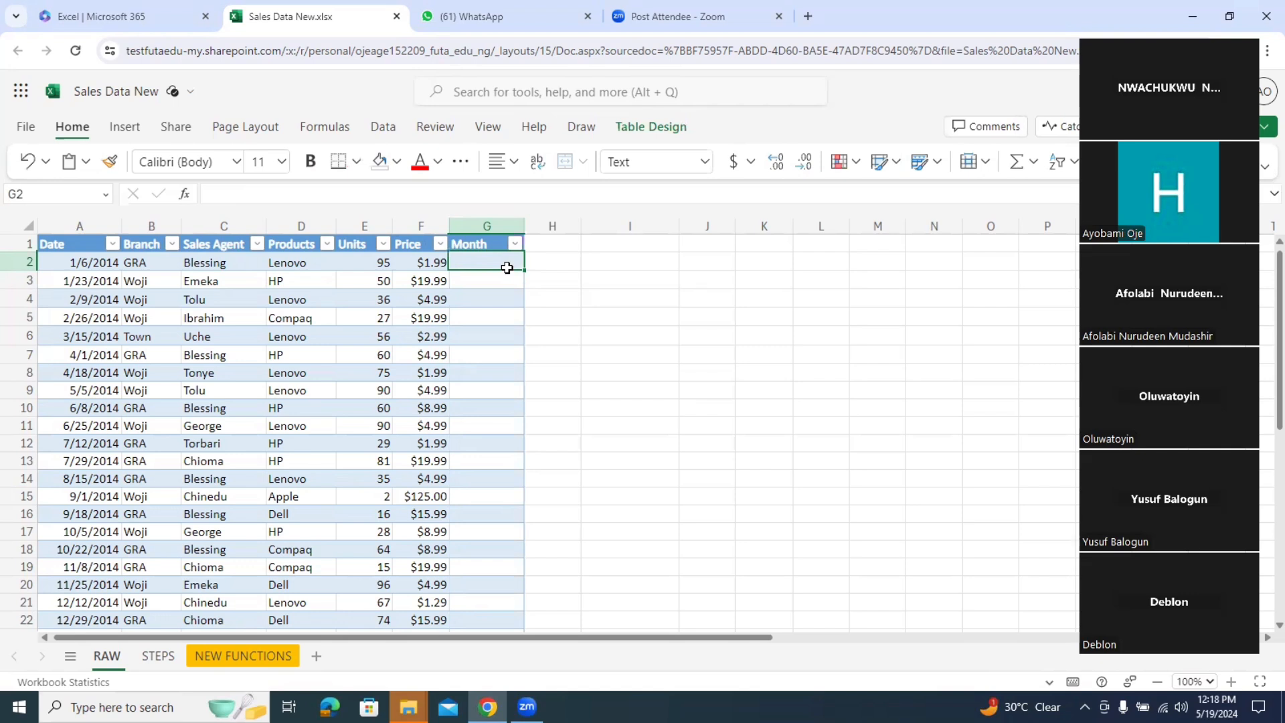
{"action": "type", "text": "="}
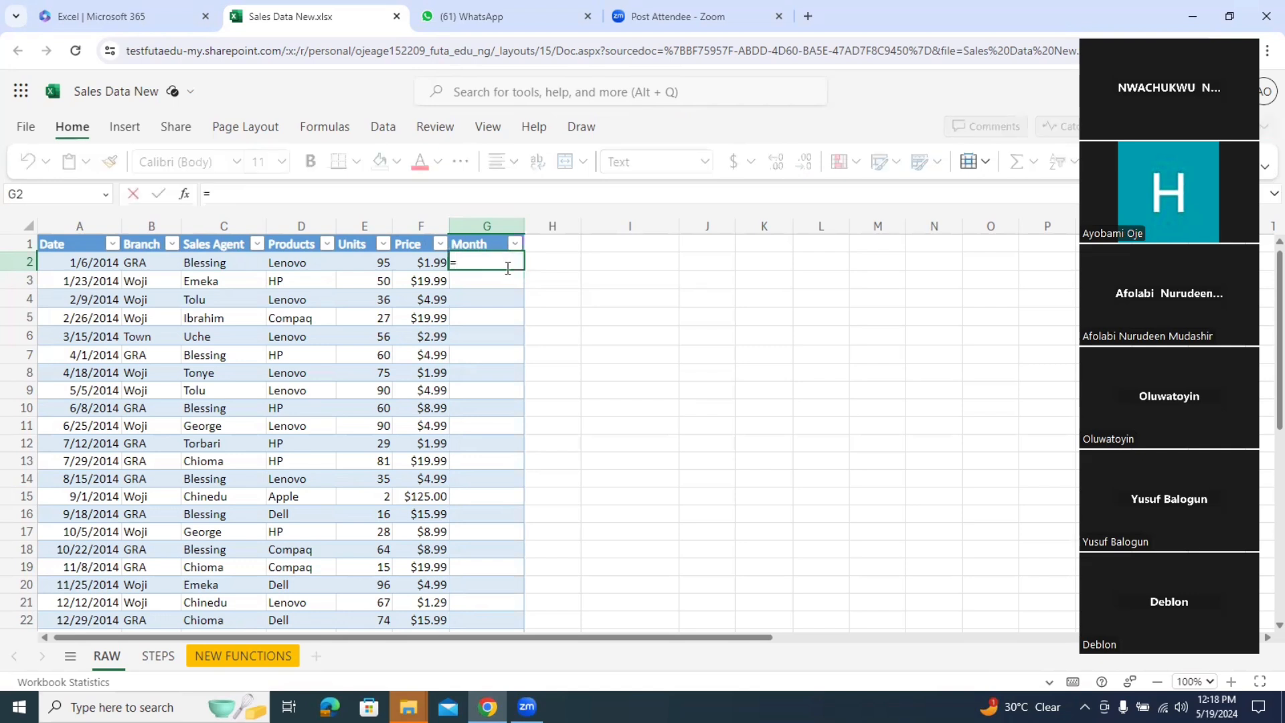
{"action": "type", "text": "mo"}
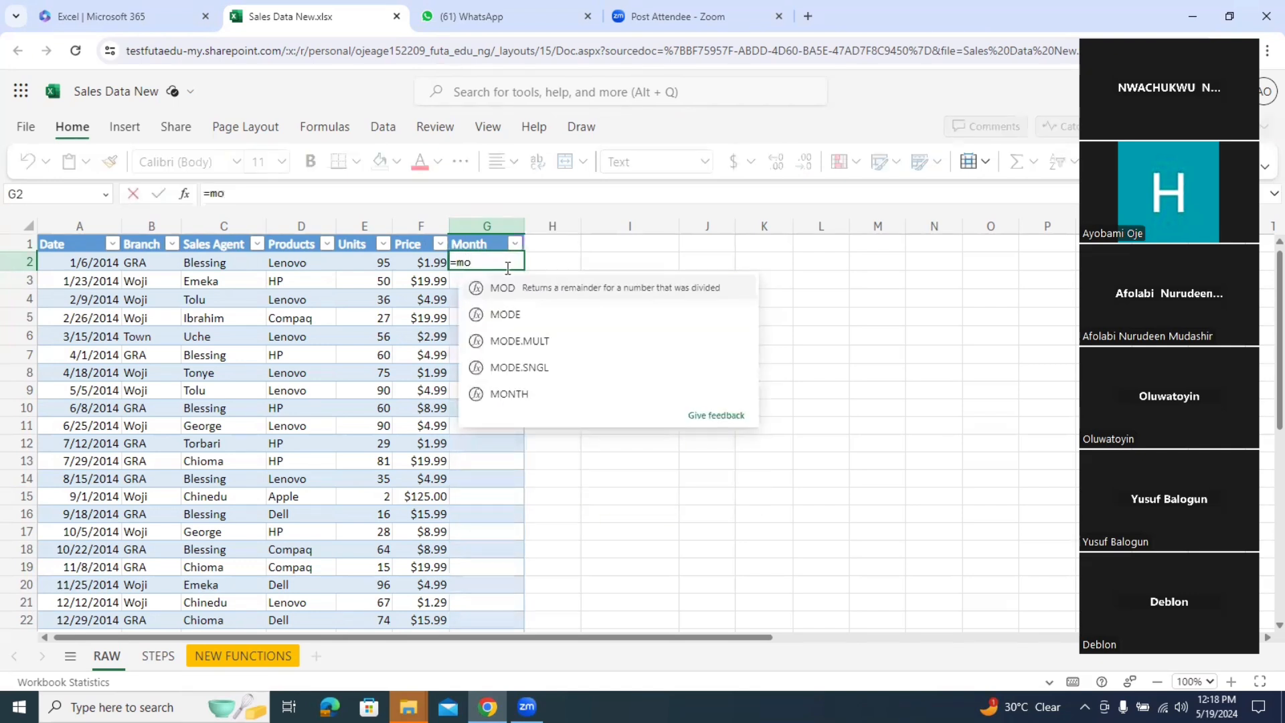
{"action": "key", "text": "BackSpace"}
{"action": "key", "text": "BackSpace"}
{"action": "type", "text": "m"}
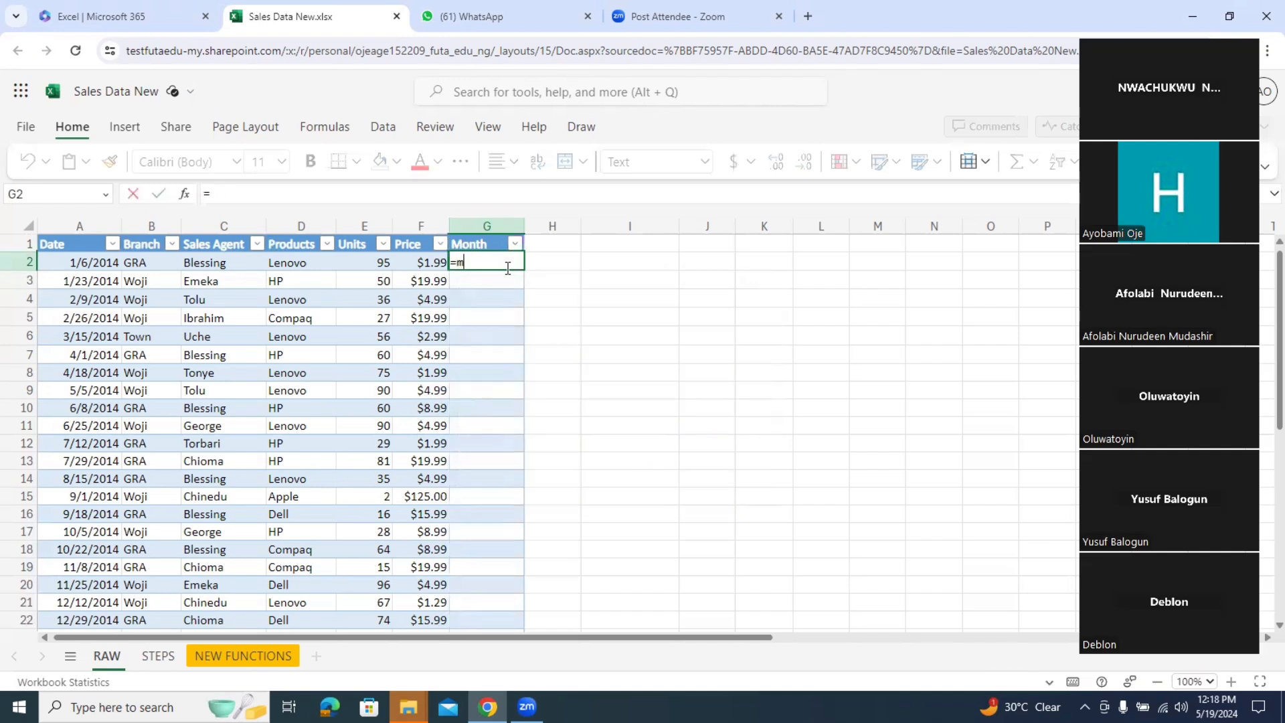
{"action": "type", "text": "onth"}
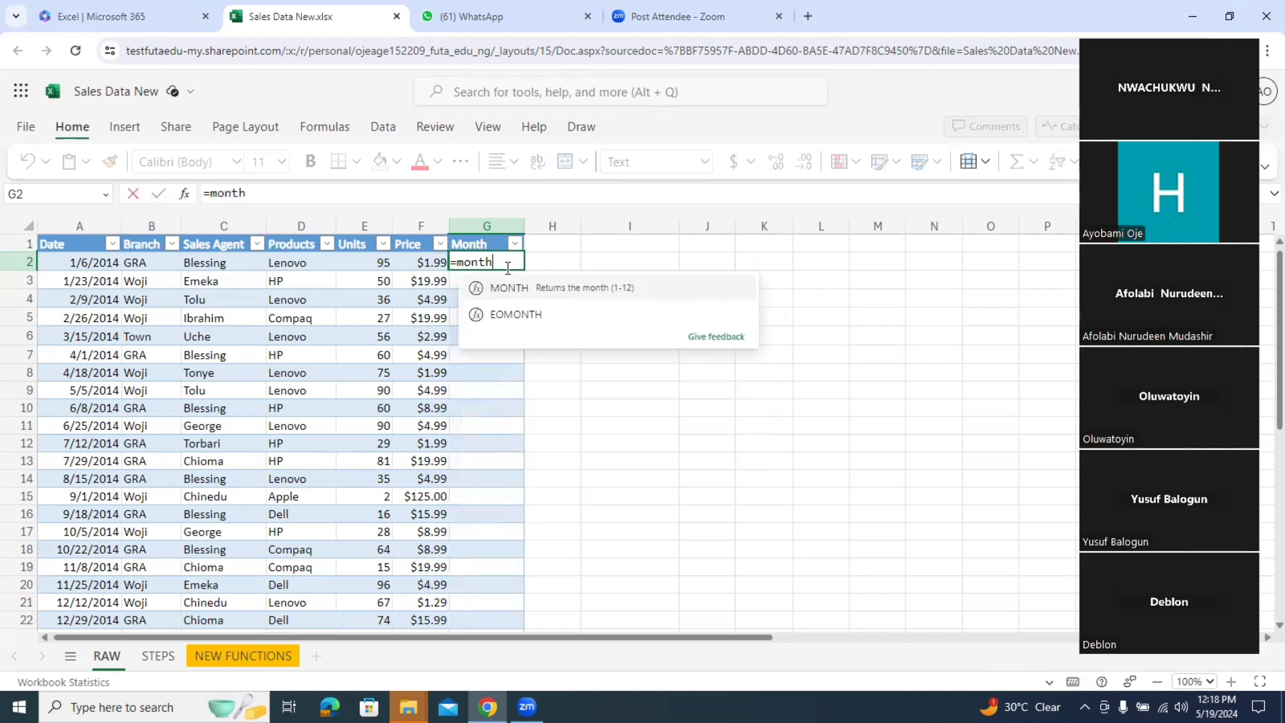
{"action": "left_click", "coordinate": [539, 288]}
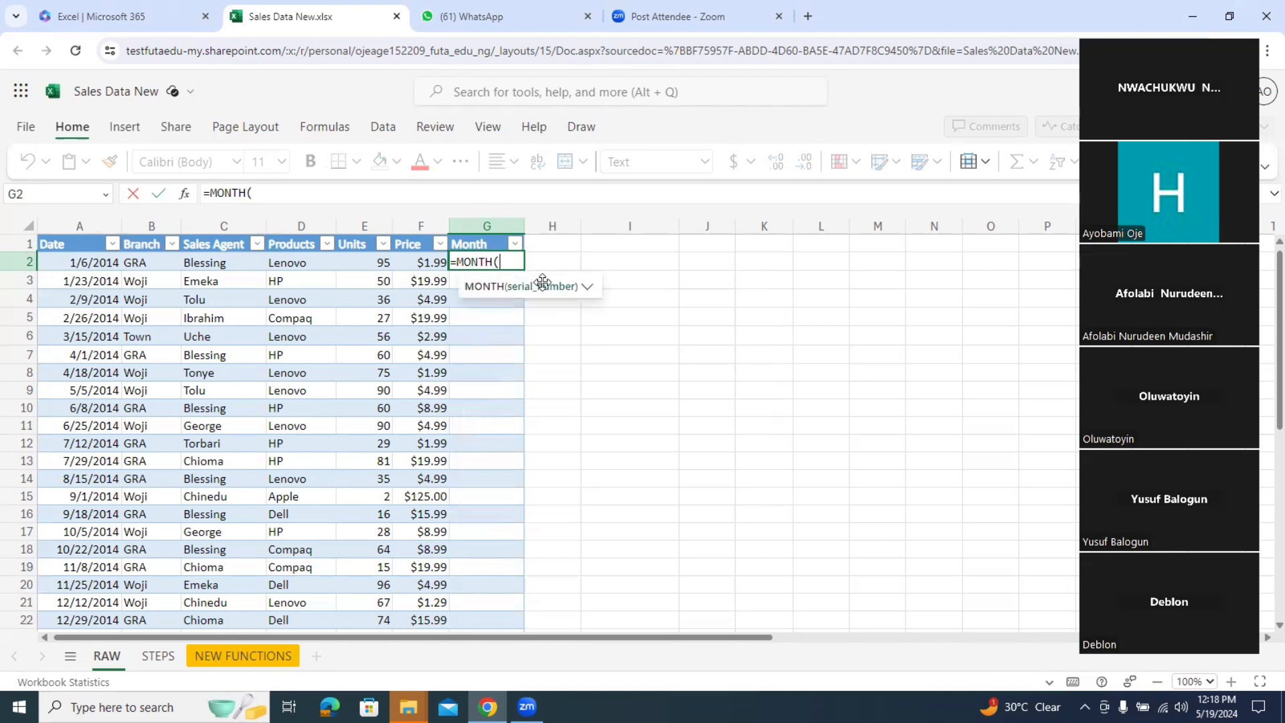
{"action": "left_click", "coordinate": [89, 262]}
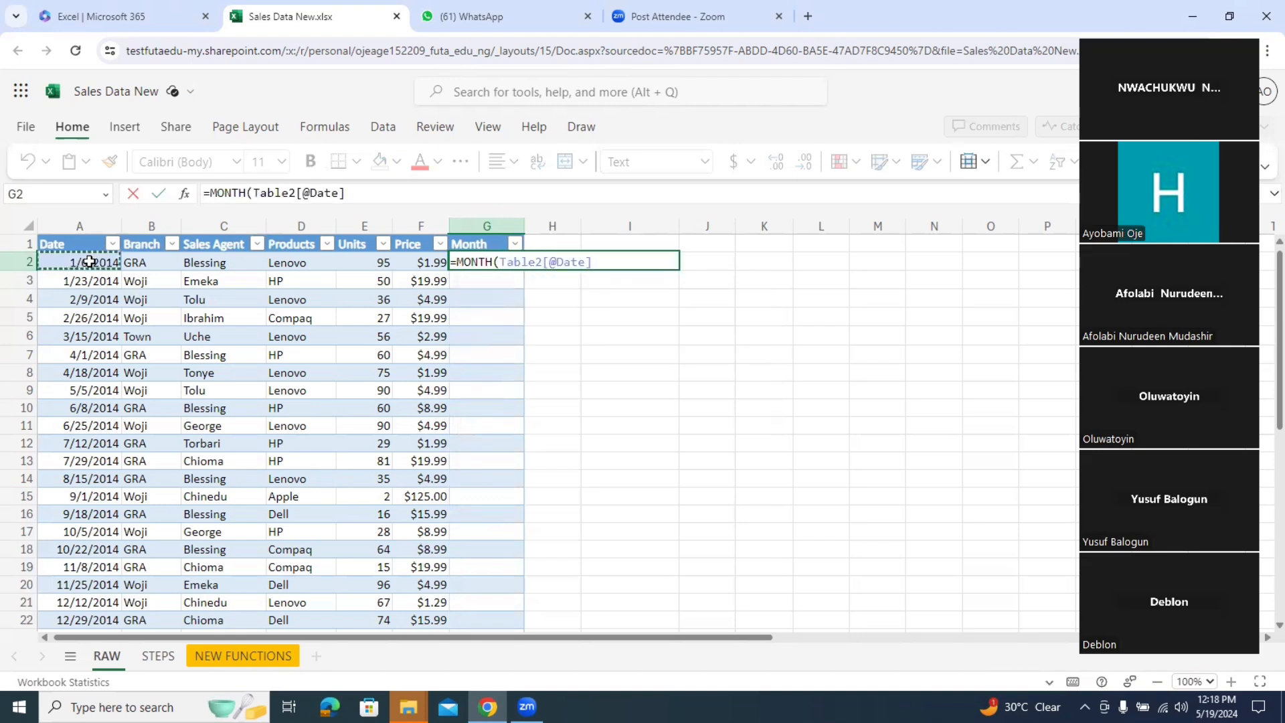
{"action": "key", "text": "Return"}
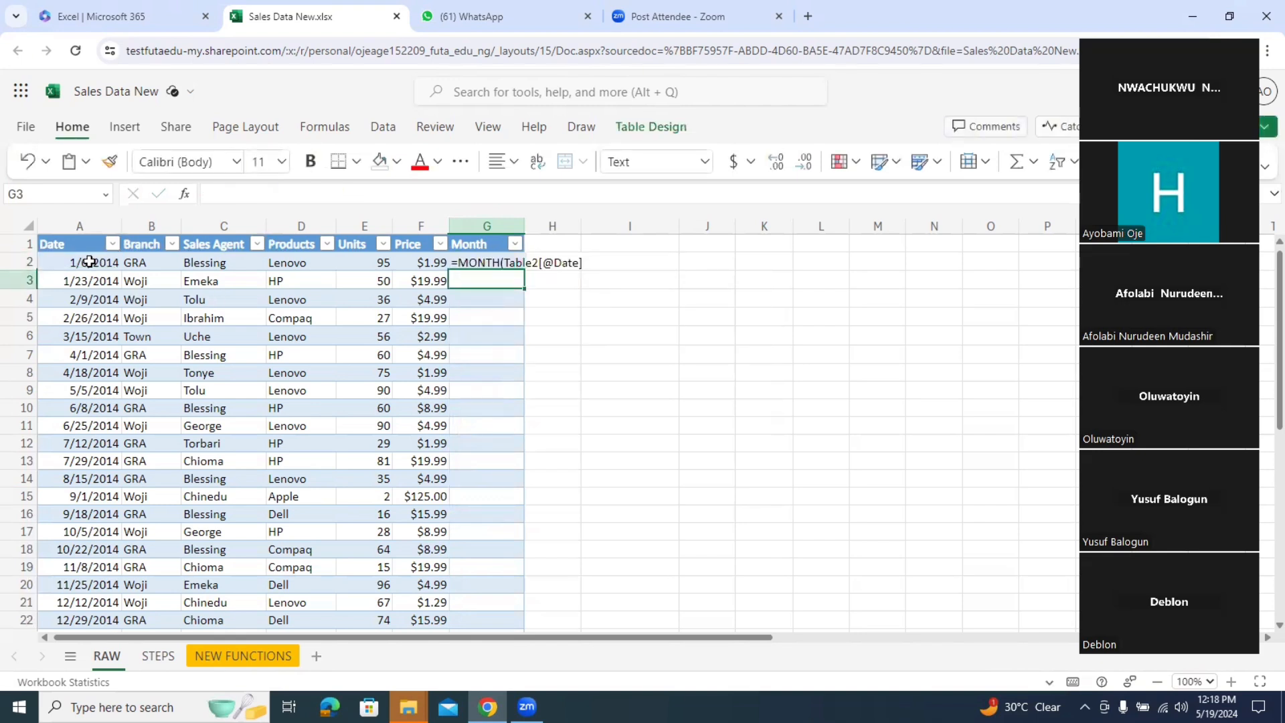
{"action": "left_click", "coordinate": [495, 262]}
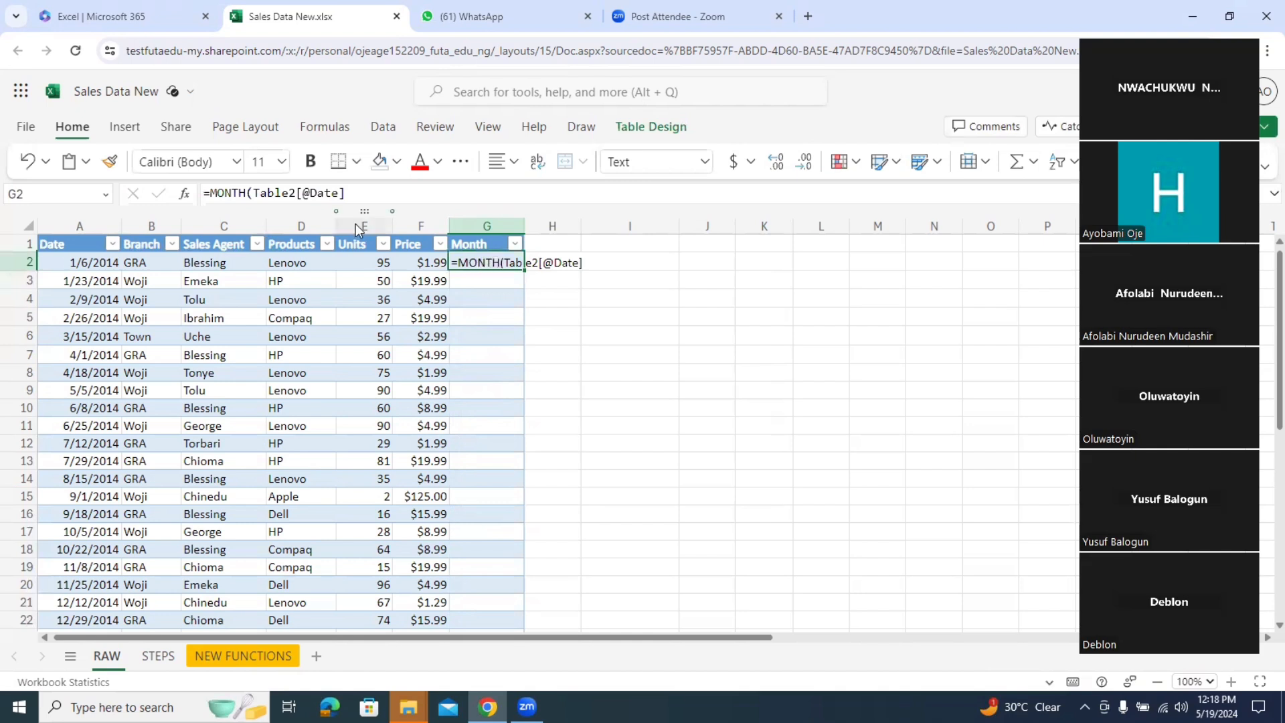
{"action": "left_click", "coordinate": [387, 194]}
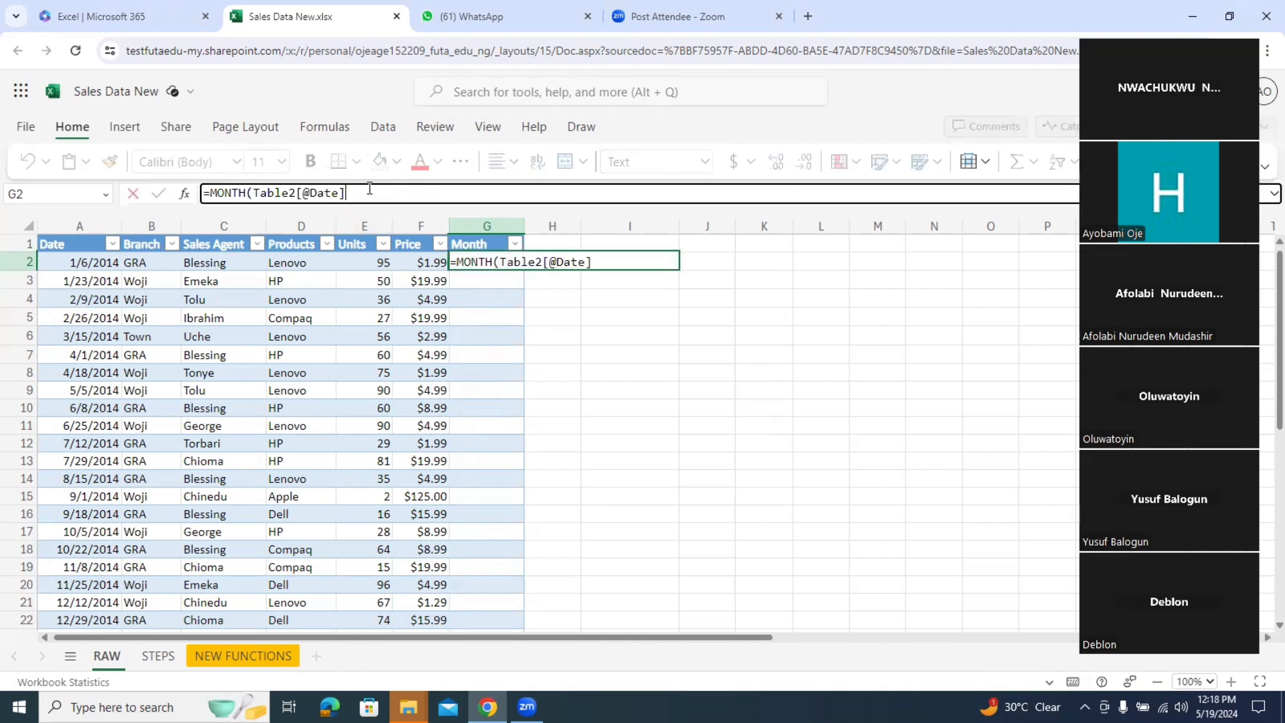
{"action": "type", "text": ")"}
{"action": "key", "text": "Return"}
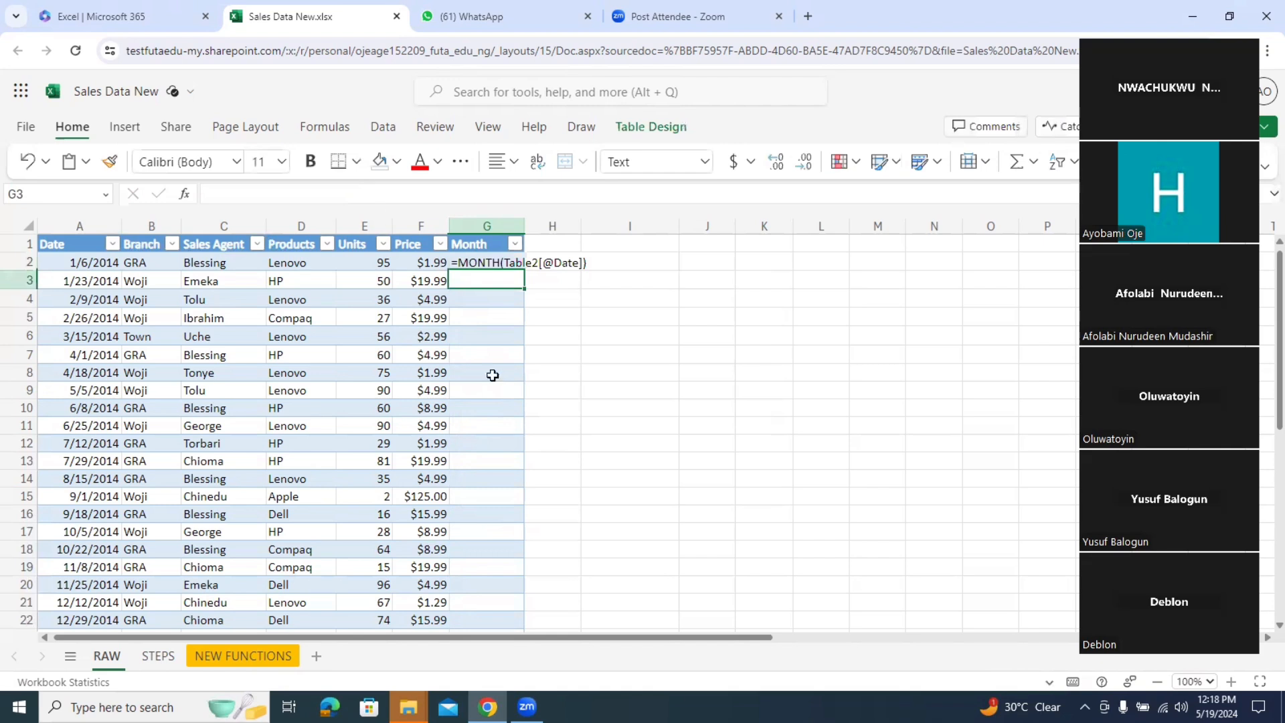
{"action": "left_click", "coordinate": [491, 262]}
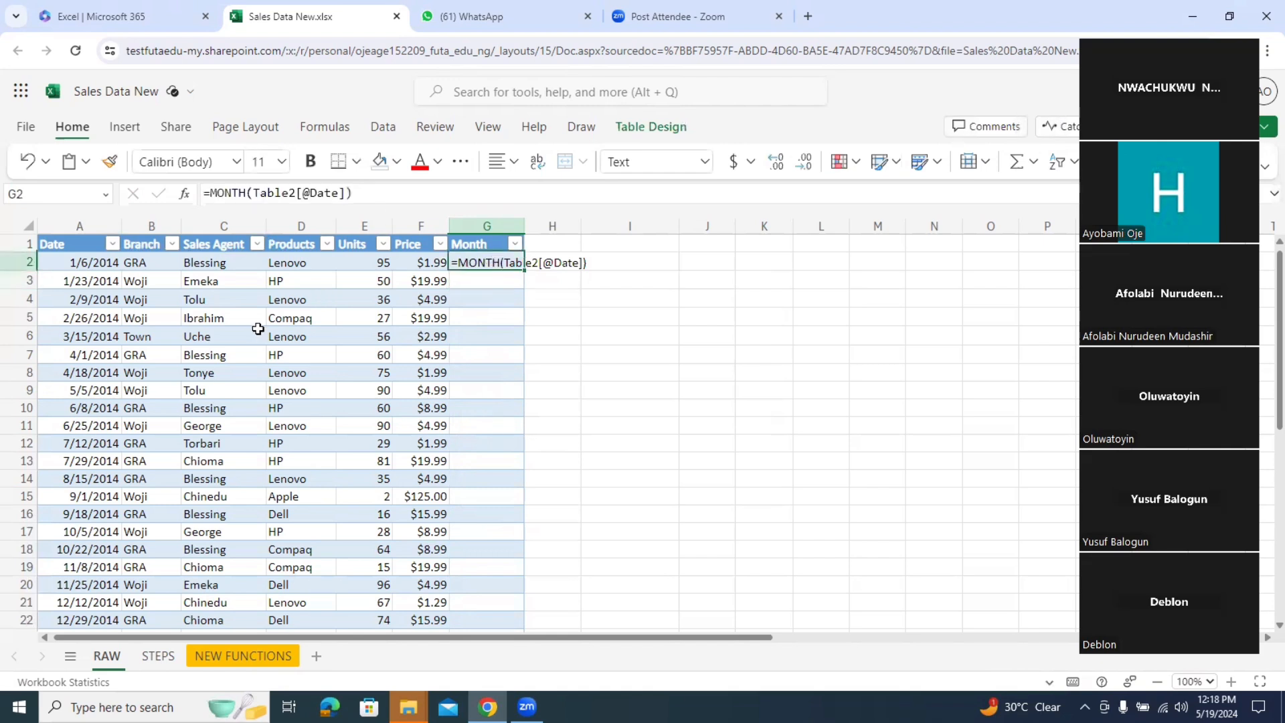
Step: Convert the sales table to a normal range
{"action": "left_click", "coordinate": [258, 328]}
{"action": "right_click", "coordinate": [258, 328]}
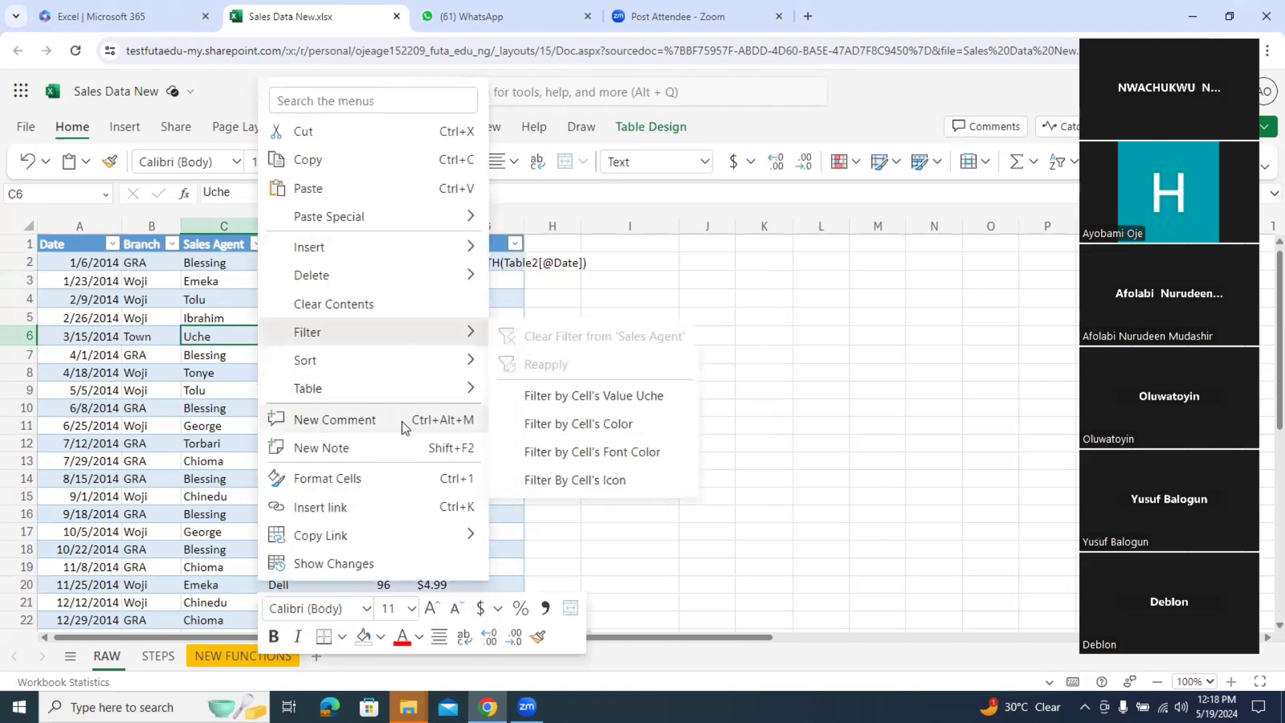
{"action": "mouse_move", "coordinate": [393, 385]}
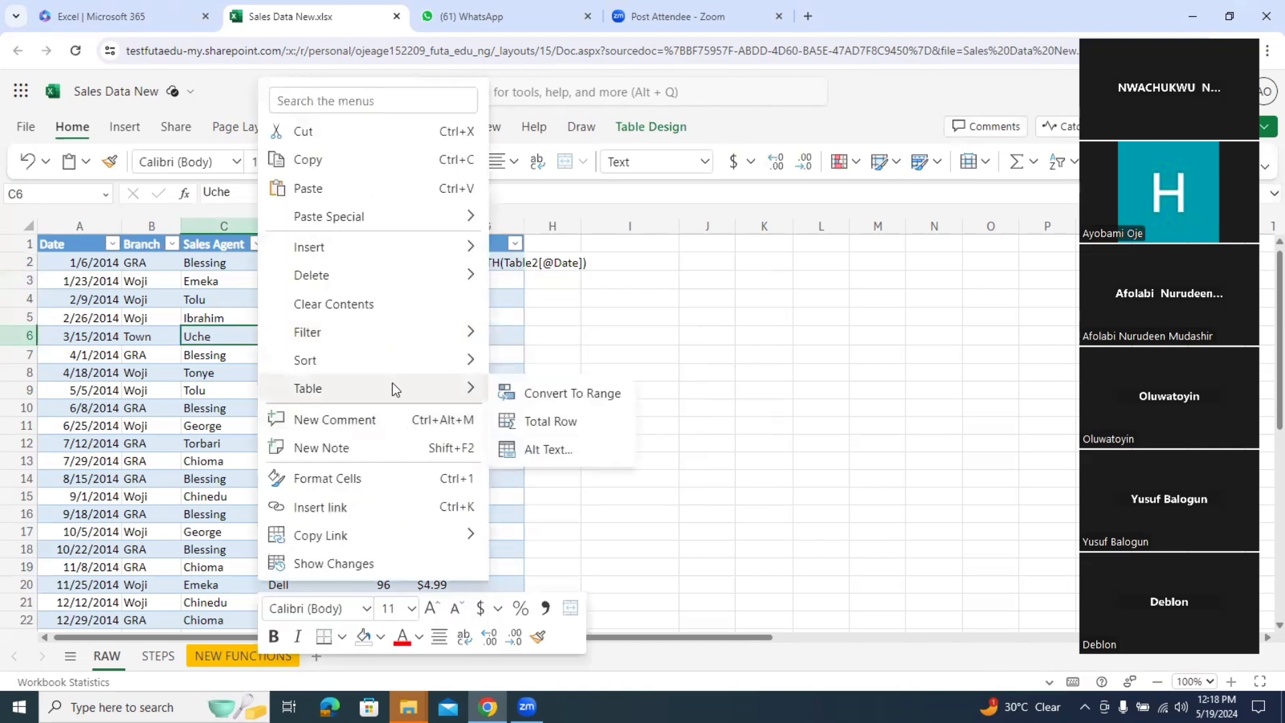
{"action": "left_click", "coordinate": [564, 393]}
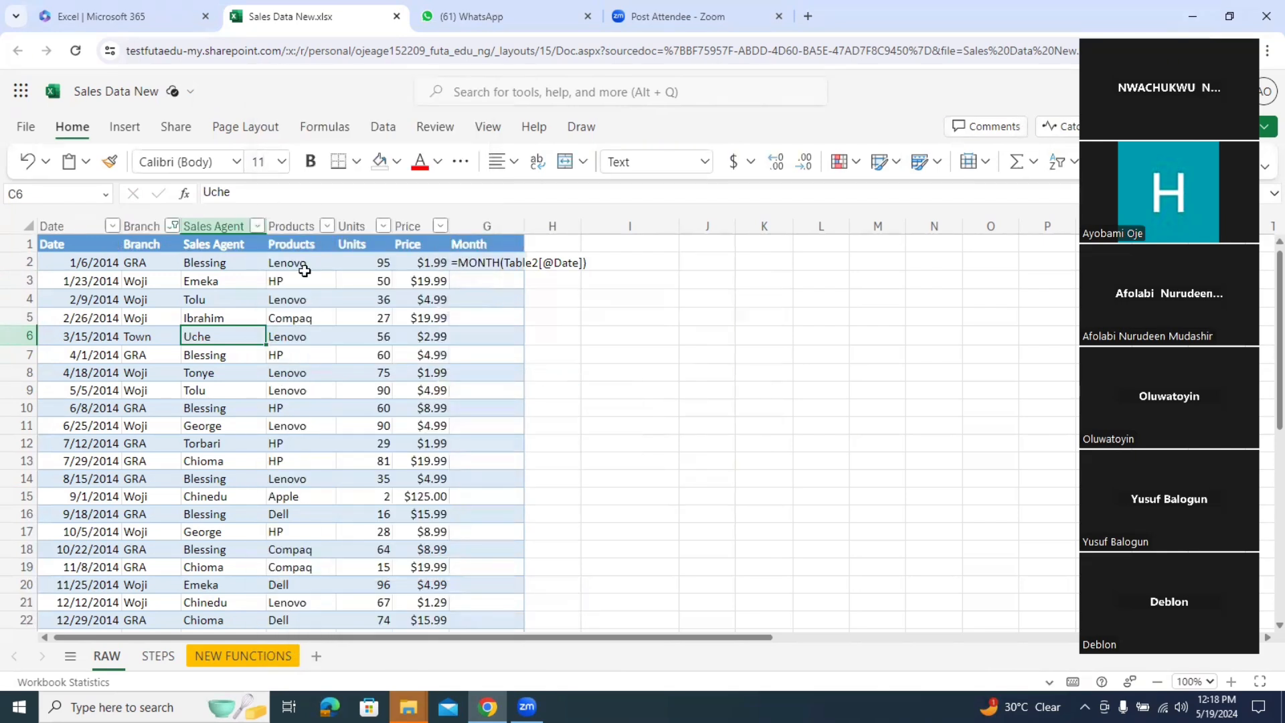
Step: Replace the formula in G2 with =month(A2), referencing the first date cell directly
{"action": "left_click", "coordinate": [488, 265]}
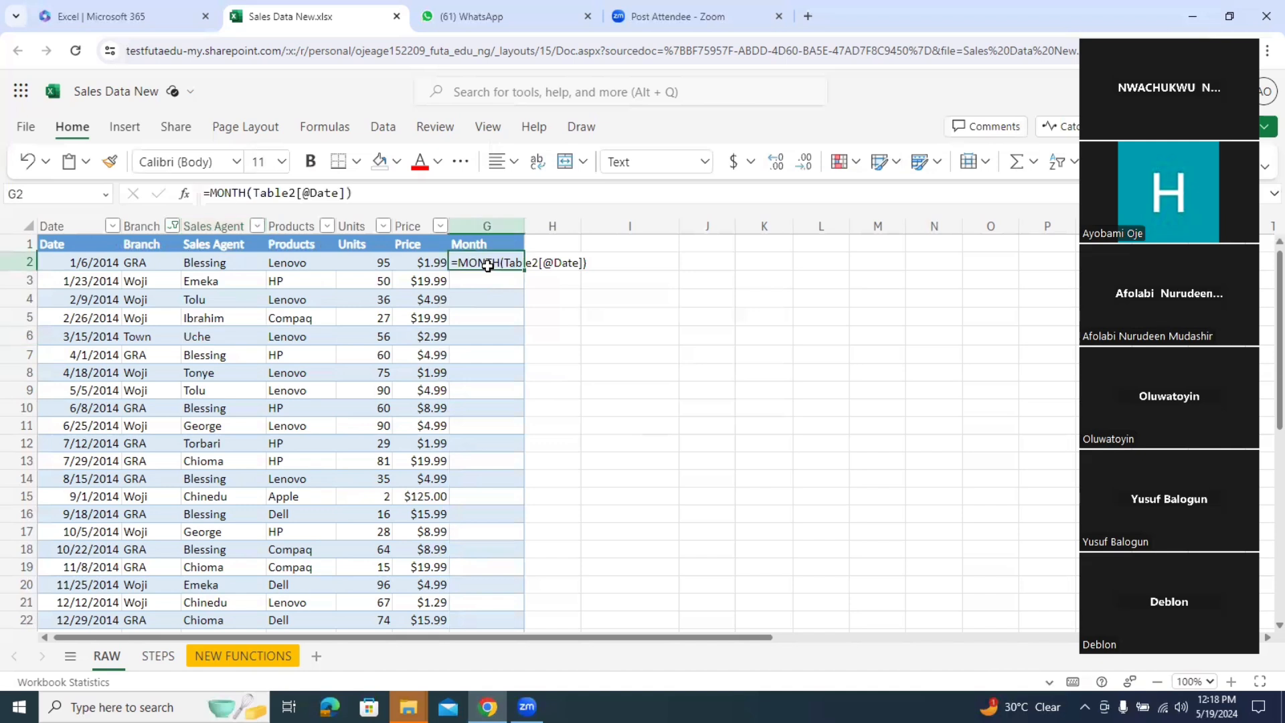
{"action": "type", "text": "="}
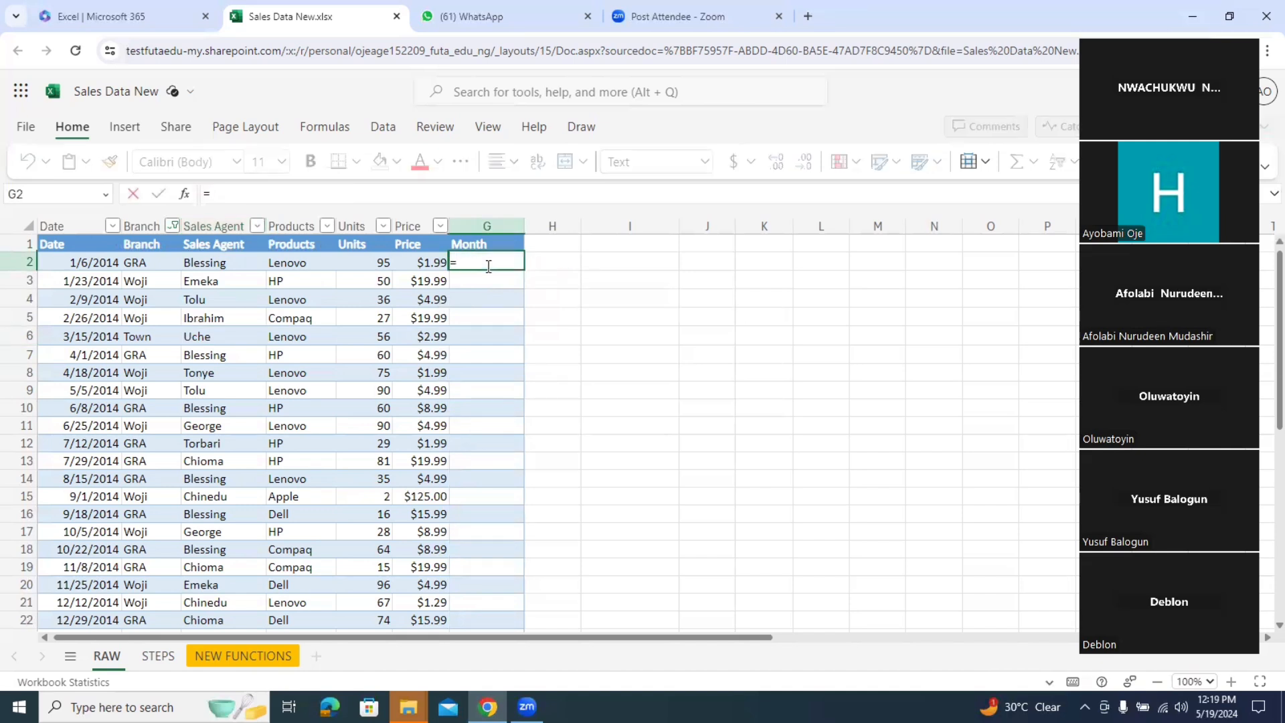
{"action": "type", "text": "month"}
{"action": "key", "text": "BackSpace"}
{"action": "key", "text": "BackSpace"}
{"action": "key", "text": "BackSpace"}
{"action": "key", "text": "BackSpace"}
{"action": "key", "text": "BackSpace"}
{"action": "type", "text": "month"}
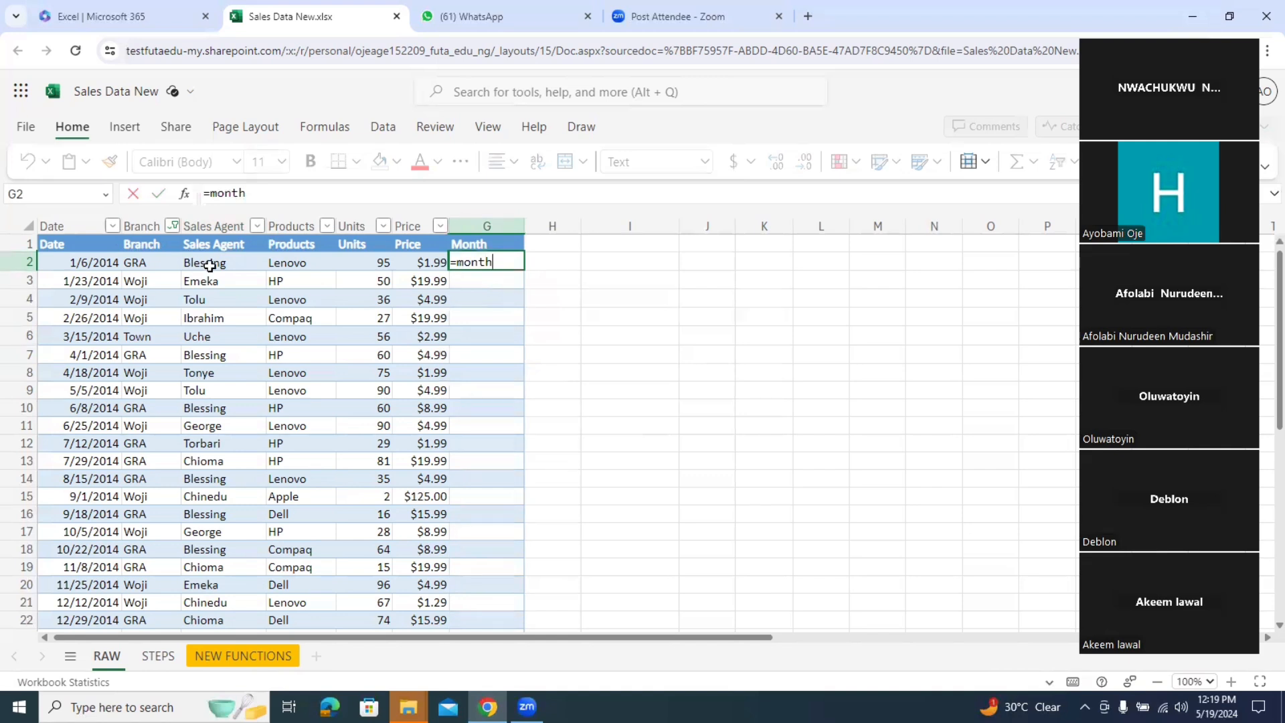
{"action": "type", "text": "("}
{"action": "left_click", "coordinate": [68, 264]}
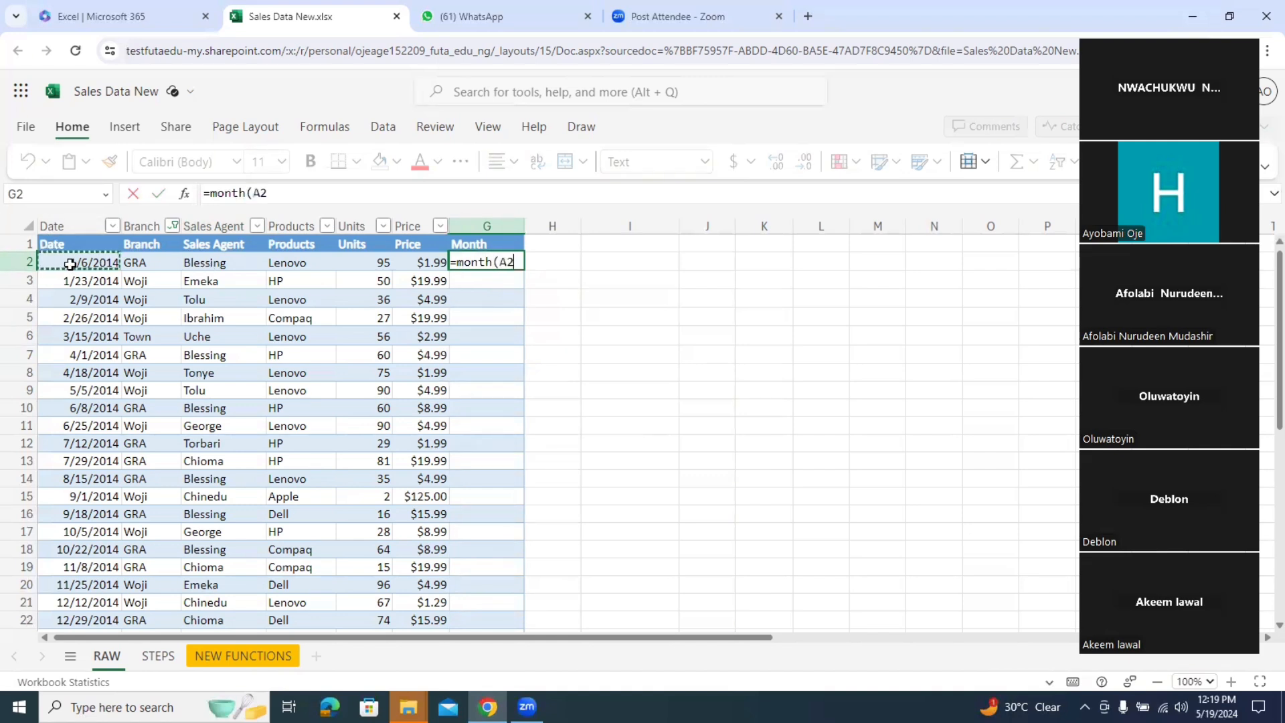
{"action": "type", "text": ")"}
{"action": "key", "text": "Return"}
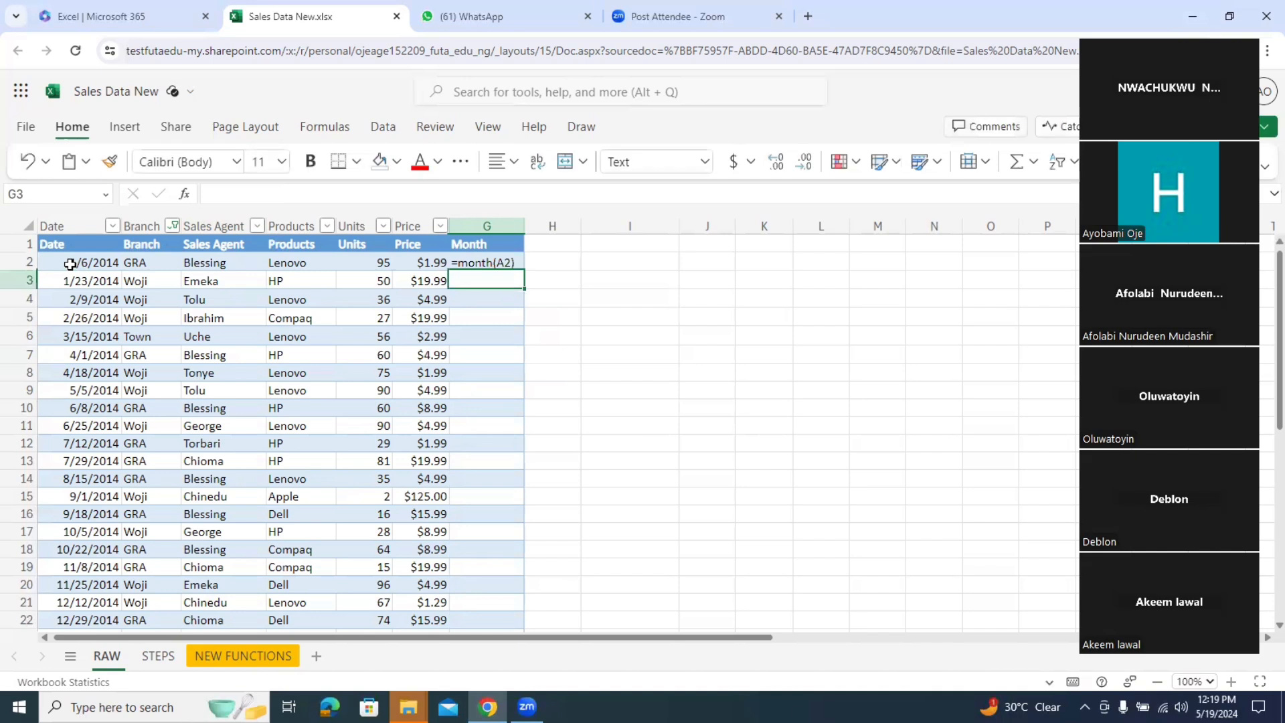
Step: Erase the month formula text in G2 from its end, starting with the A2 argument
{"action": "left_click", "coordinate": [510, 263]}
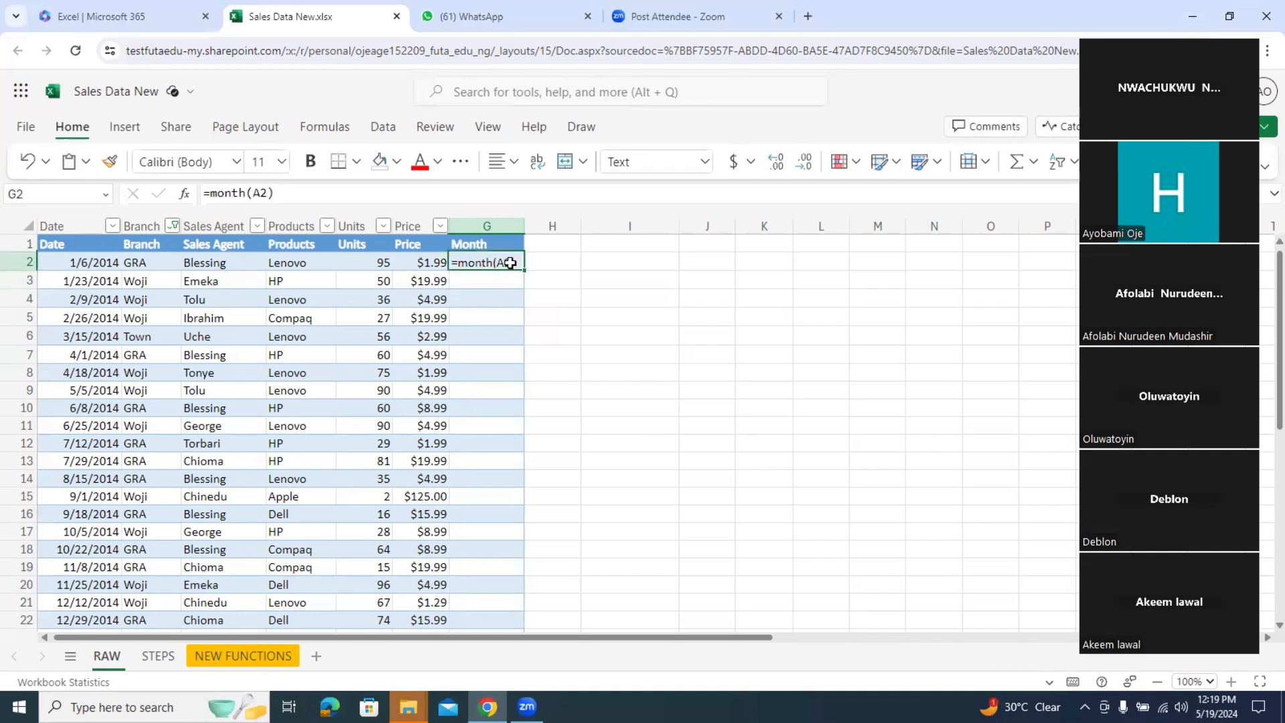
{"action": "left_click", "coordinate": [373, 194]}
{"action": "key", "text": "BackSpace"}
{"action": "key", "text": "BackSpace"}
{"action": "key", "text": "BackSpace"}
{"action": "key", "text": "BackSpace"}
{"action": "key", "text": "BackSpace"}
{"action": "key", "text": "BackSpace"}
{"action": "key", "text": "BackSpace"}
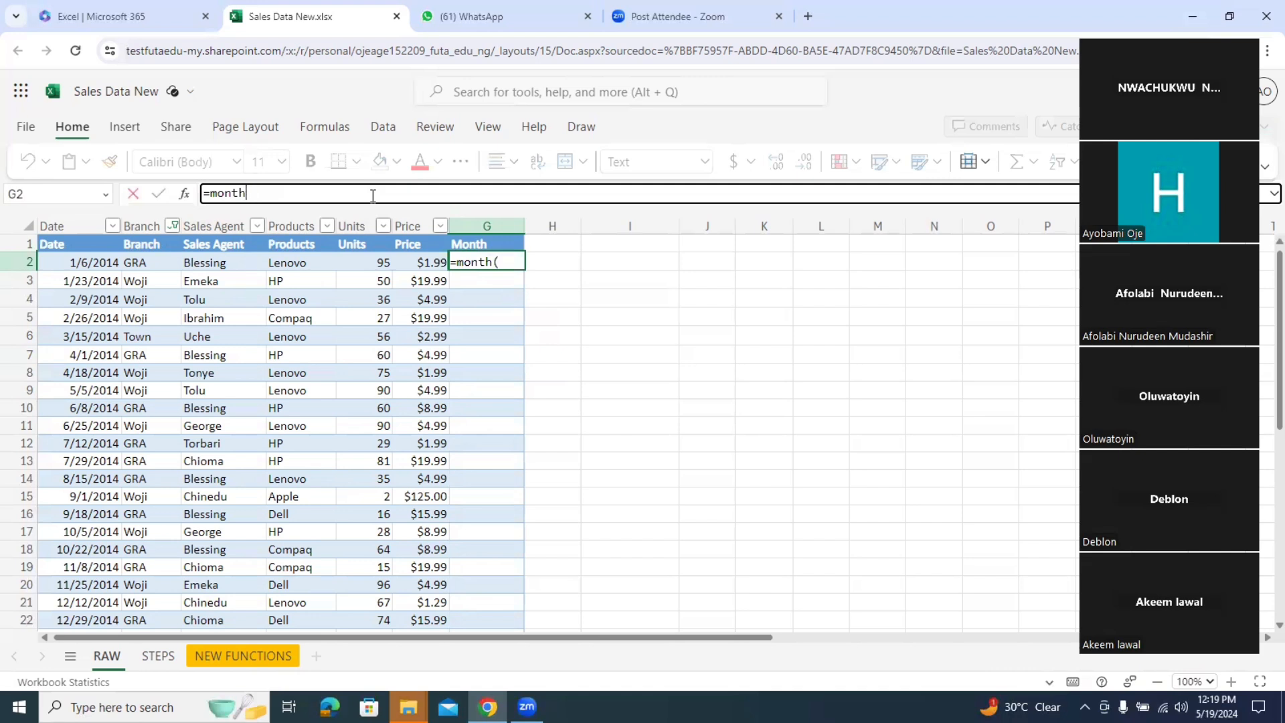
Step: Try to replace the MONTH formula in cell G2 with =te
{"action": "key", "text": "BackSpace"}
{"action": "key", "text": "BackSpace"}
{"action": "key", "text": "BackSpace"}
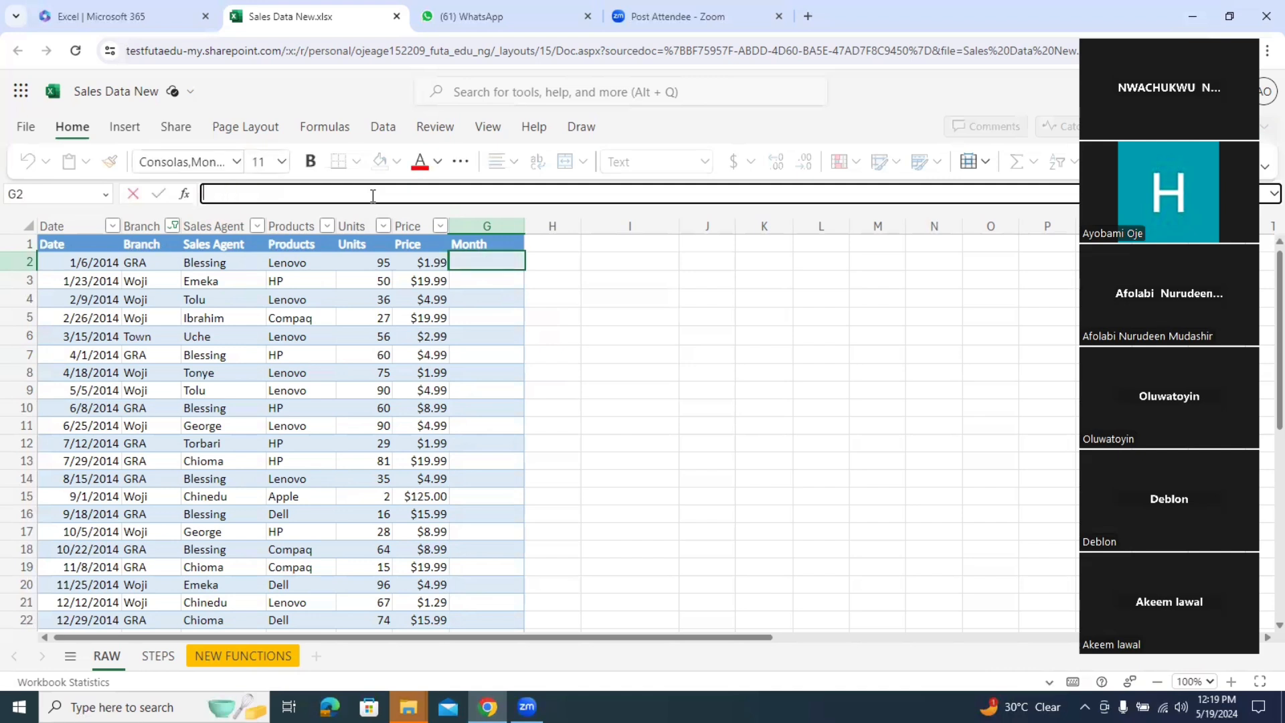
{"action": "type", "text": "=te"}
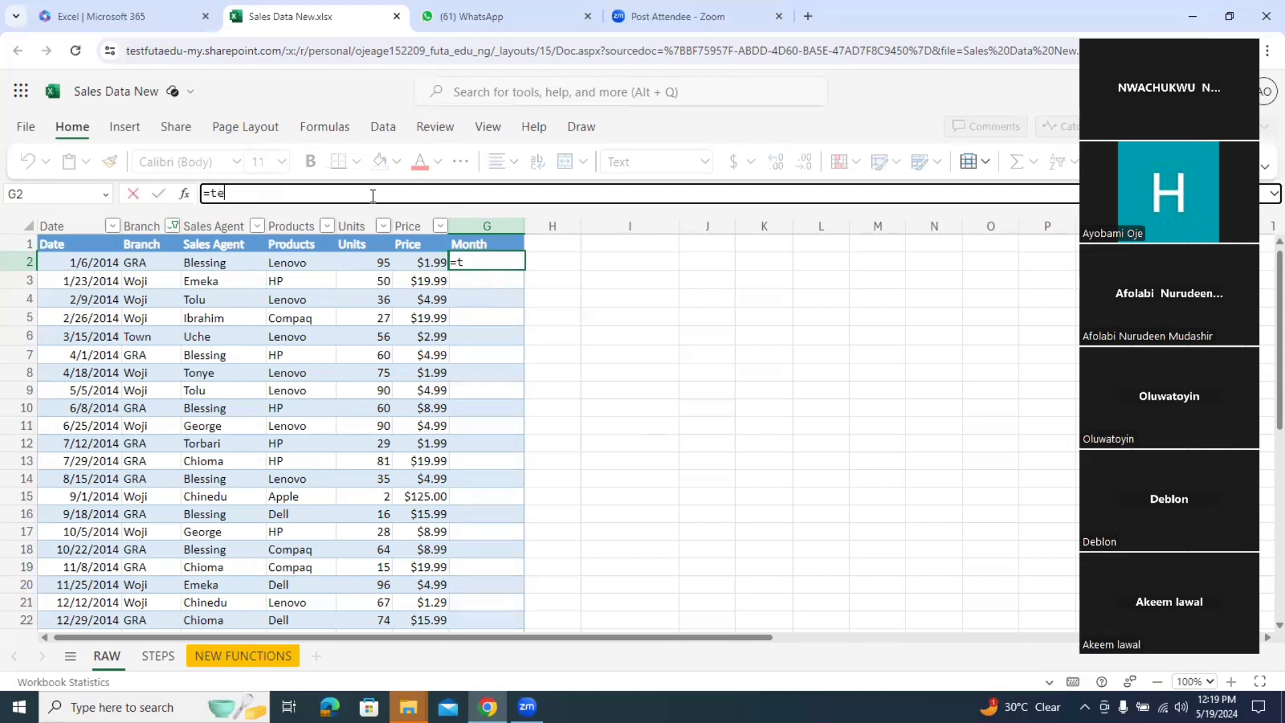
{"action": "left_click", "coordinate": [589, 261]}
{"action": "left_click", "coordinate": [552, 265]}
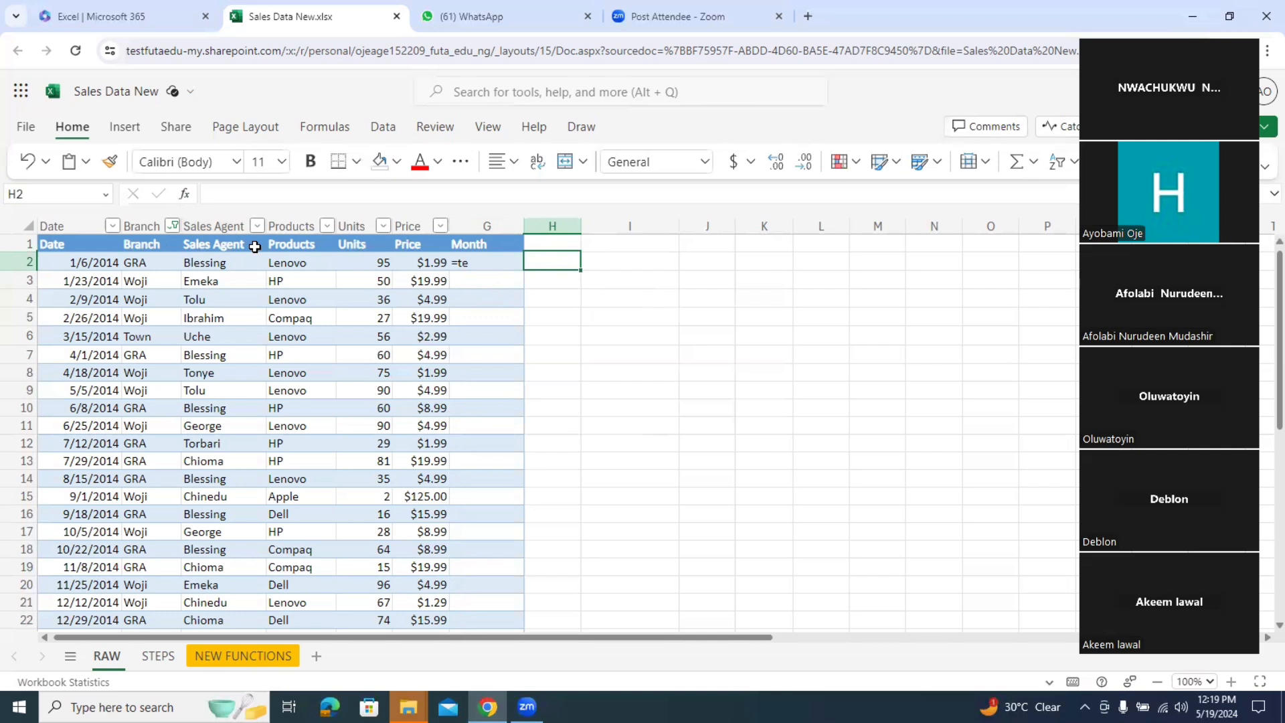
Step: Clear the filter from the Branch column
{"action": "left_click", "coordinate": [172, 227]}
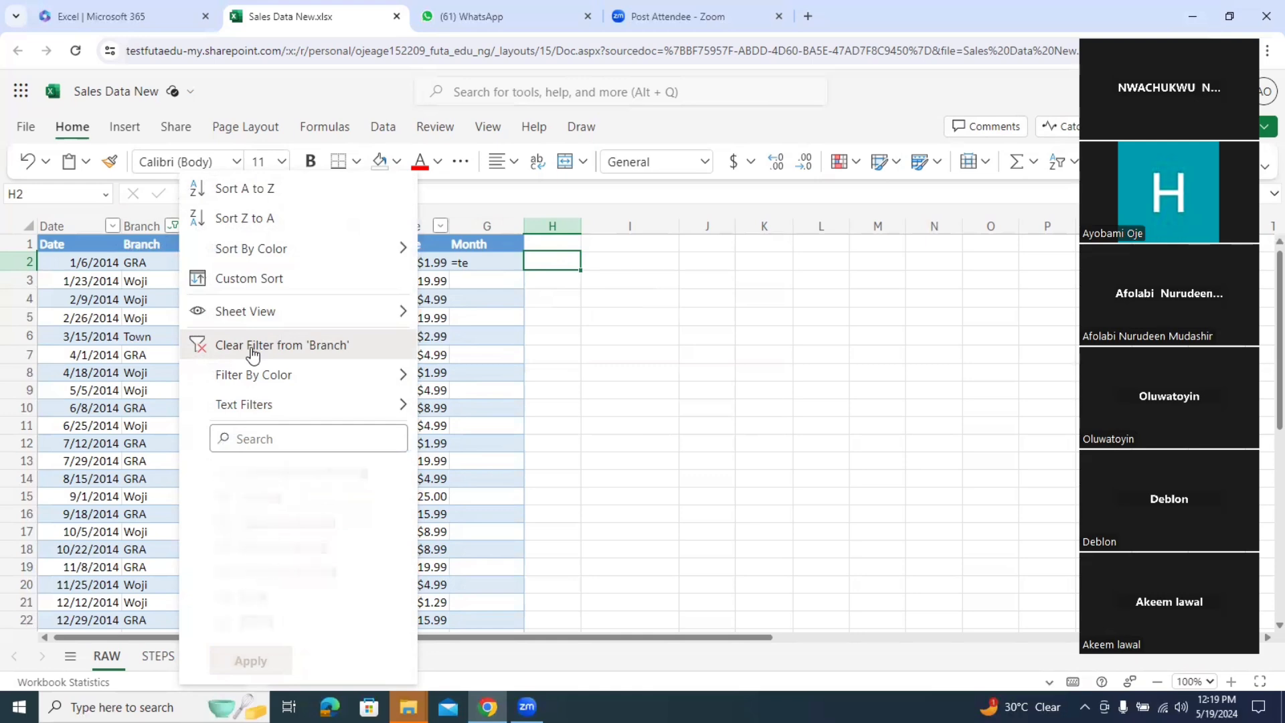
{"action": "left_click", "coordinate": [250, 347]}
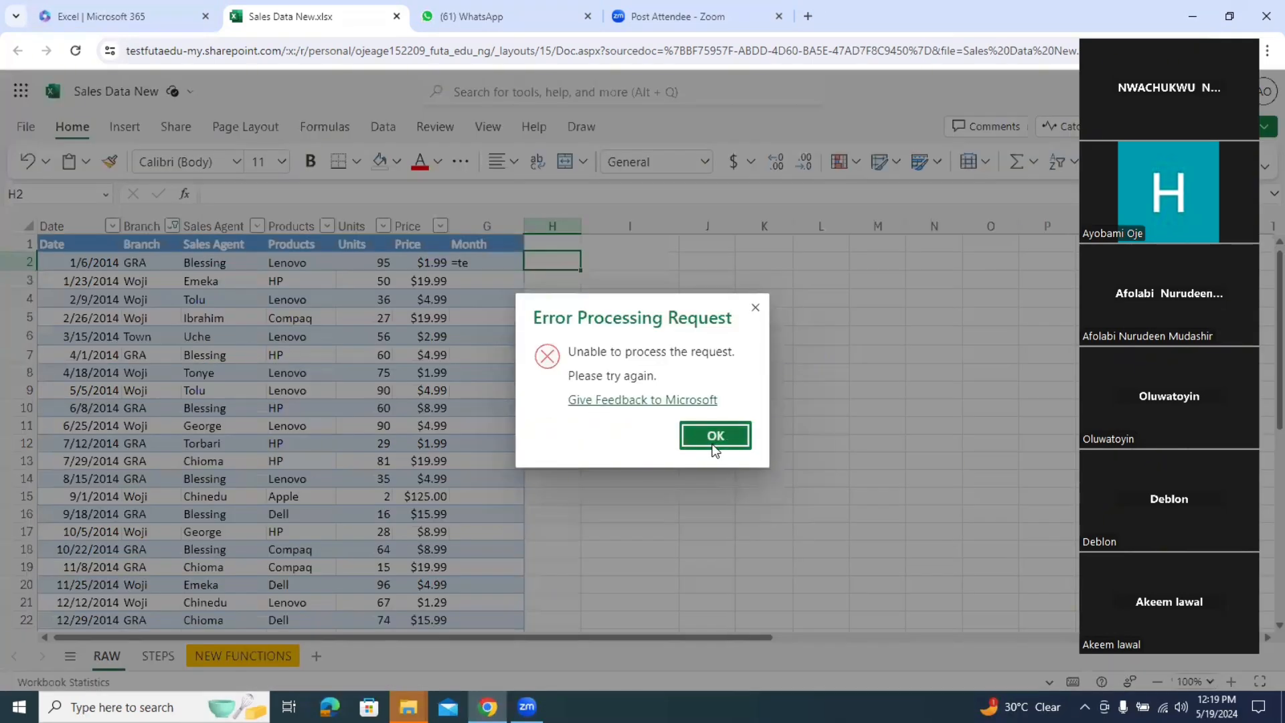
{"action": "left_click", "coordinate": [717, 439]}
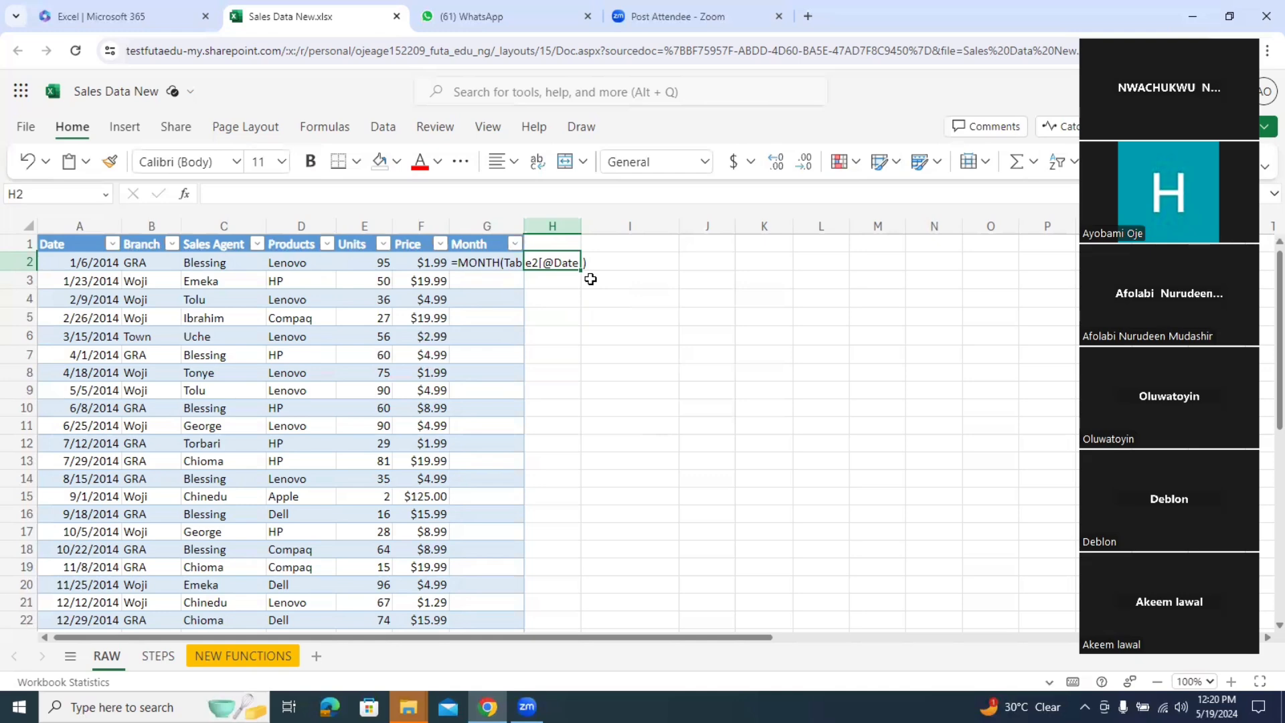
Step: Delete the formula from cell G2 under the Month header
{"action": "left_click", "coordinate": [469, 275]}
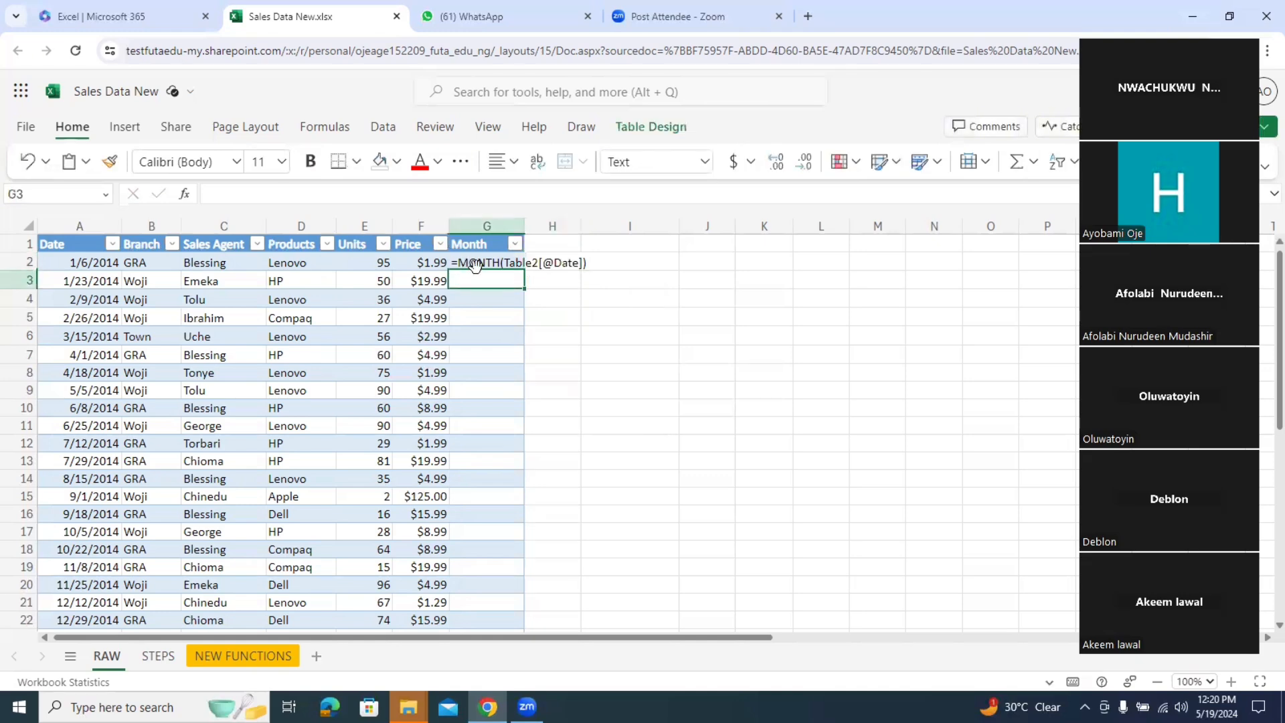
{"action": "left_click", "coordinate": [474, 265]}
{"action": "key", "text": "Delete"}
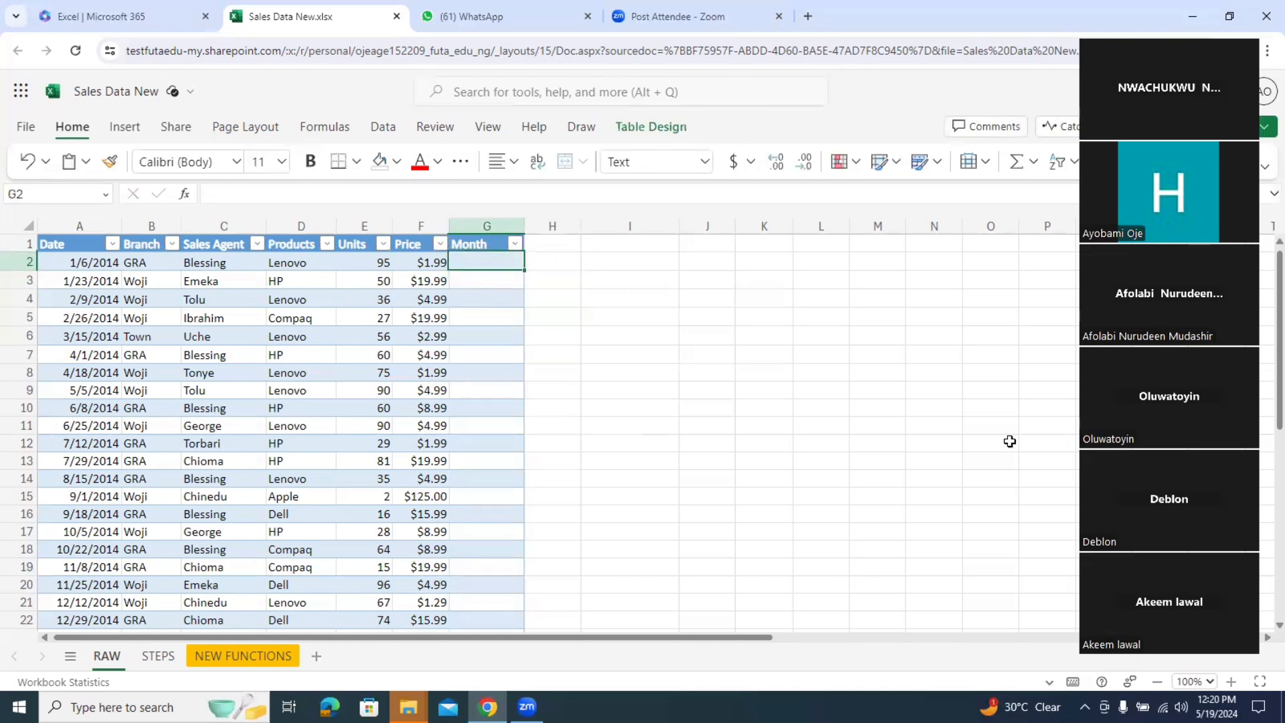
Step: Convert the sales data table into a normal cell range
{"action": "left_click_drag", "start_coordinate": [1264, 382], "coordinate": [1262, 156]}
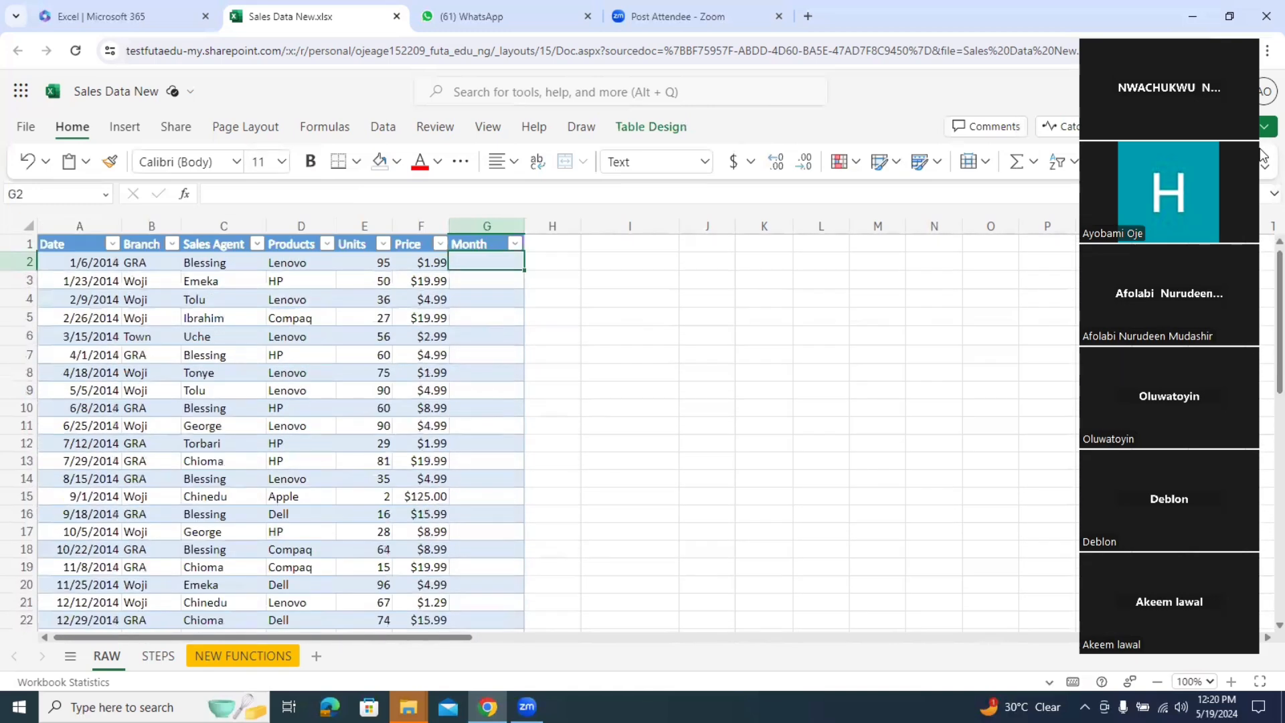
{"action": "left_click", "coordinate": [297, 379]}
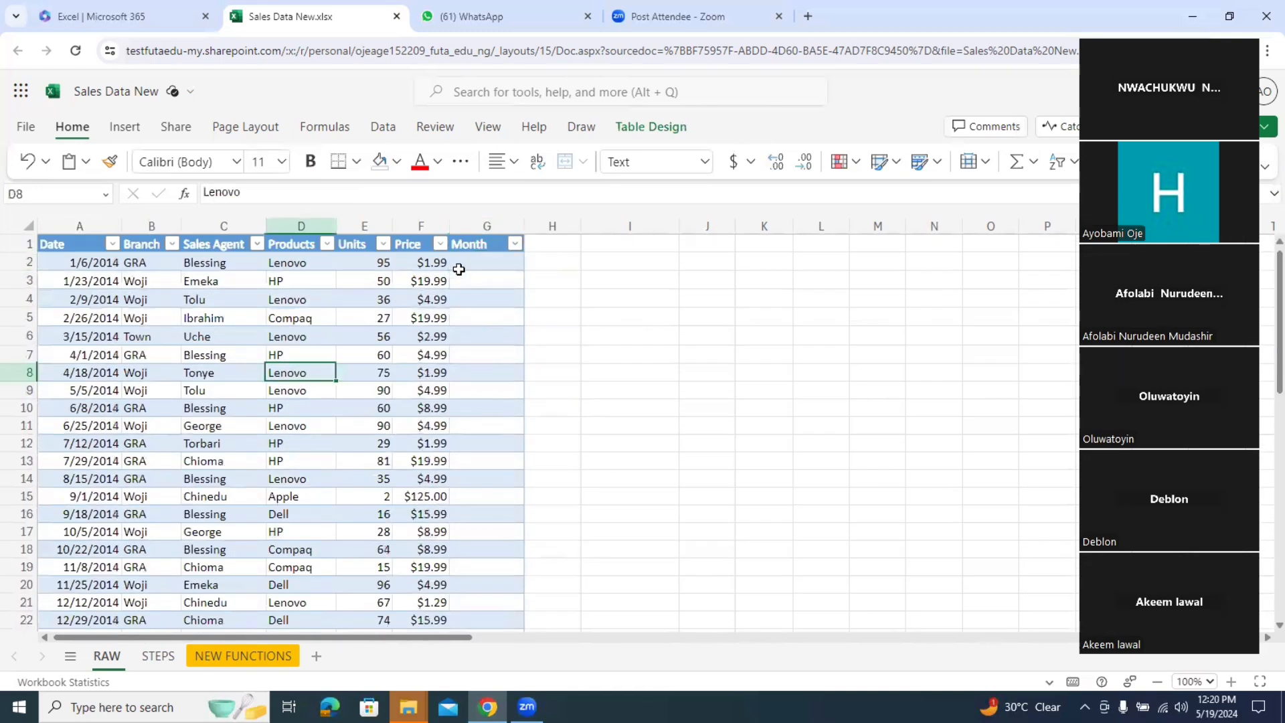
{"action": "right_click", "coordinate": [276, 338]}
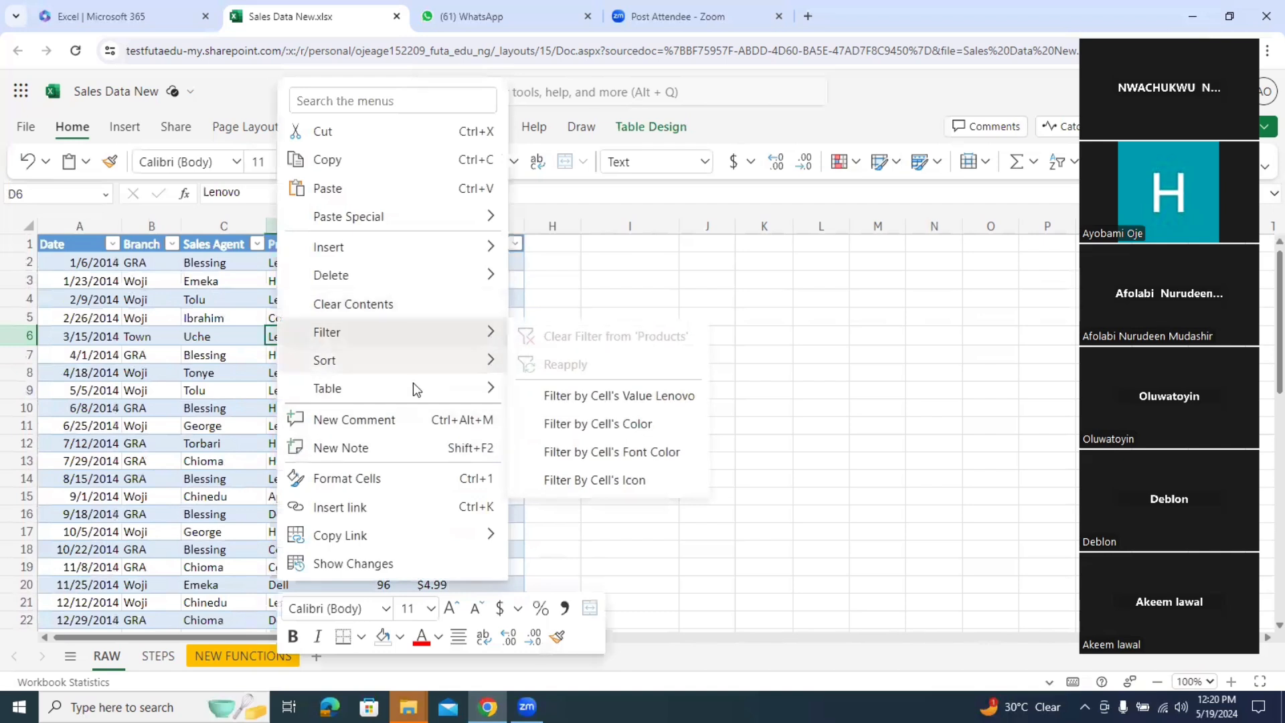
{"action": "mouse_move", "coordinate": [412, 386]}
{"action": "left_click", "coordinate": [554, 396]}
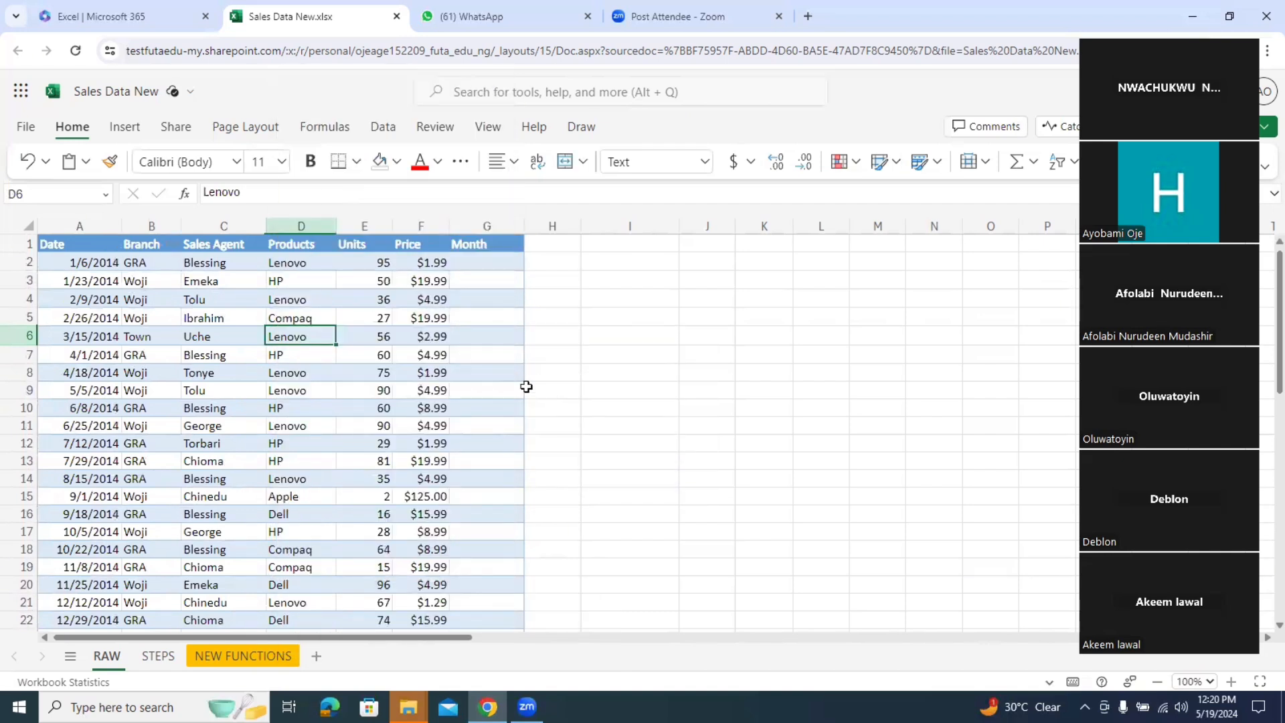
Step: Remove the fill colour from the whole sales data range A1:G44
{"action": "left_click_drag", "start_coordinate": [75, 244], "coordinate": [472, 553]}
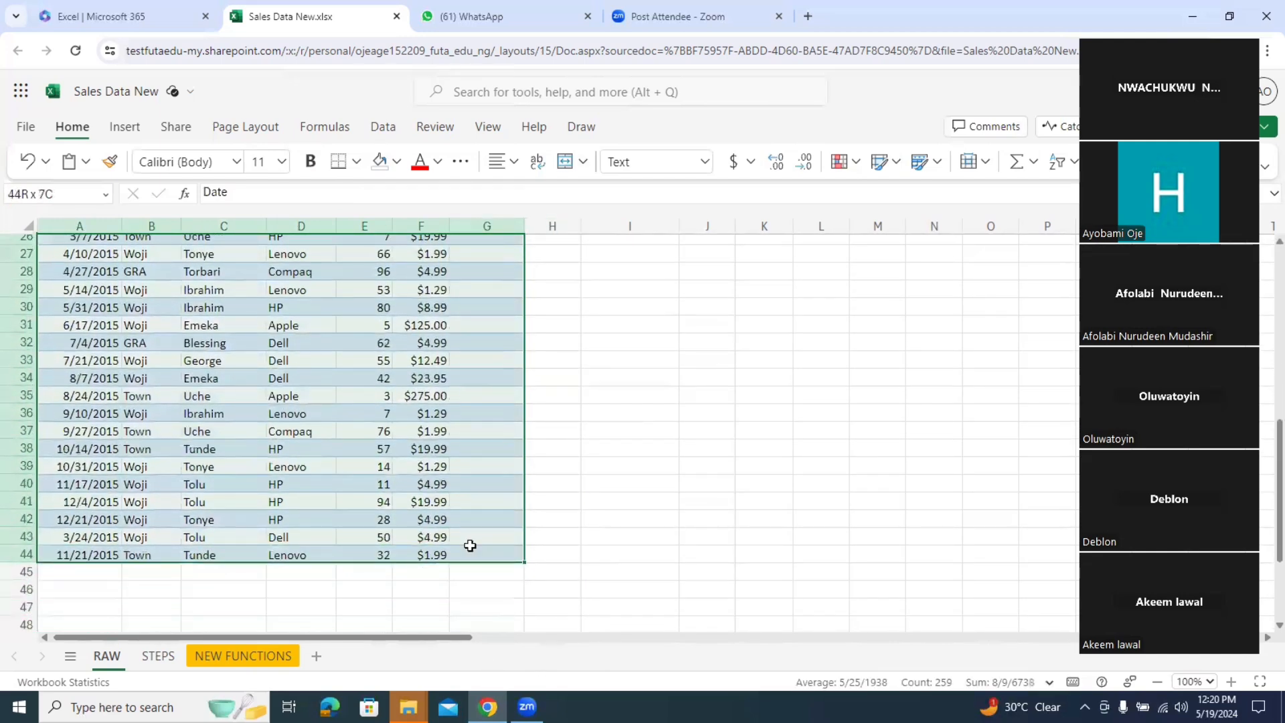
{"action": "left_click", "coordinate": [397, 163]}
{"action": "left_click", "coordinate": [429, 467]}
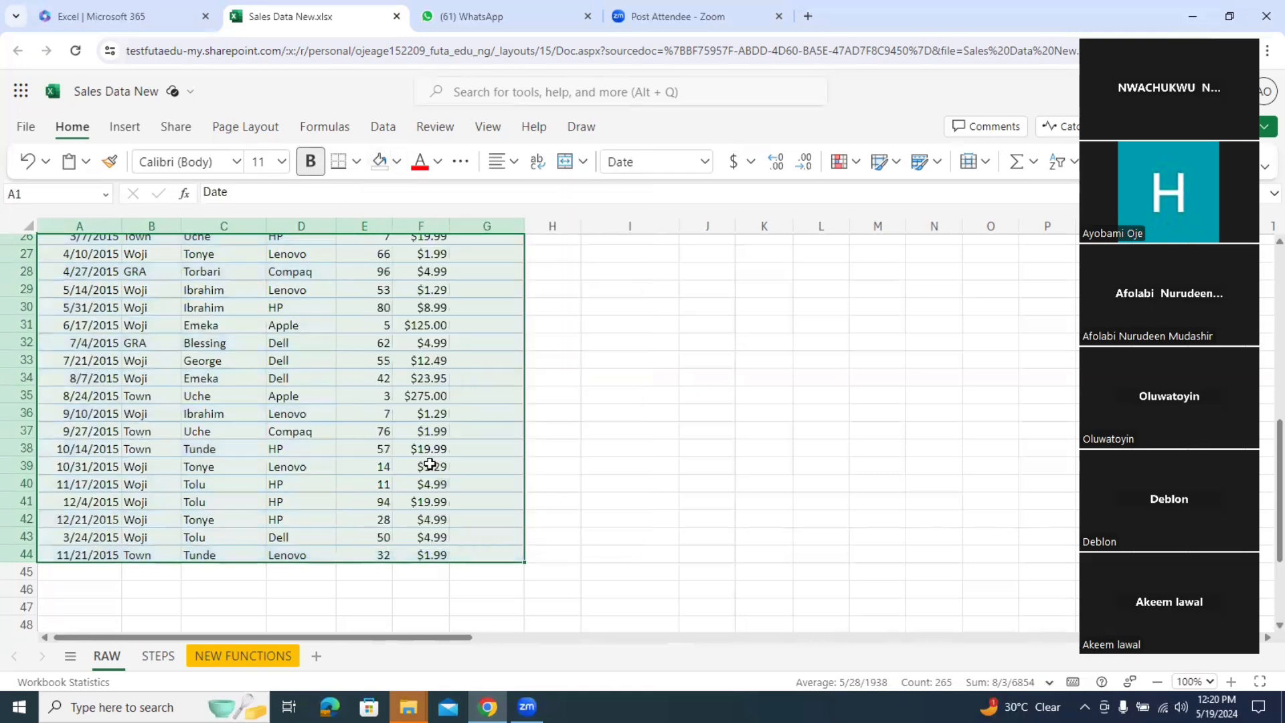
{"action": "left_click_drag", "start_coordinate": [654, 381], "coordinate": [652, 396]}
Step: Set the font colour of the header cells A1:G1 to black
{"action": "left_click_drag", "start_coordinate": [1260, 485], "coordinate": [1259, 157]}
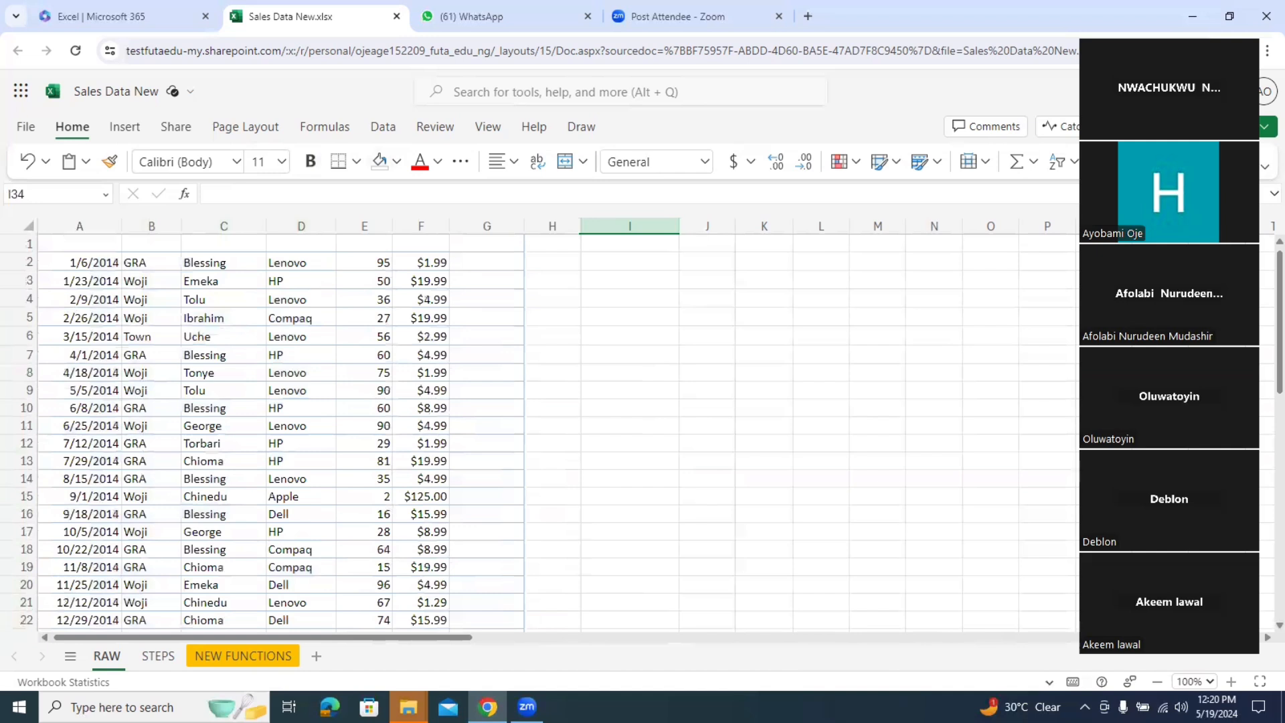
{"action": "left_click_drag", "start_coordinate": [79, 244], "coordinate": [487, 243]}
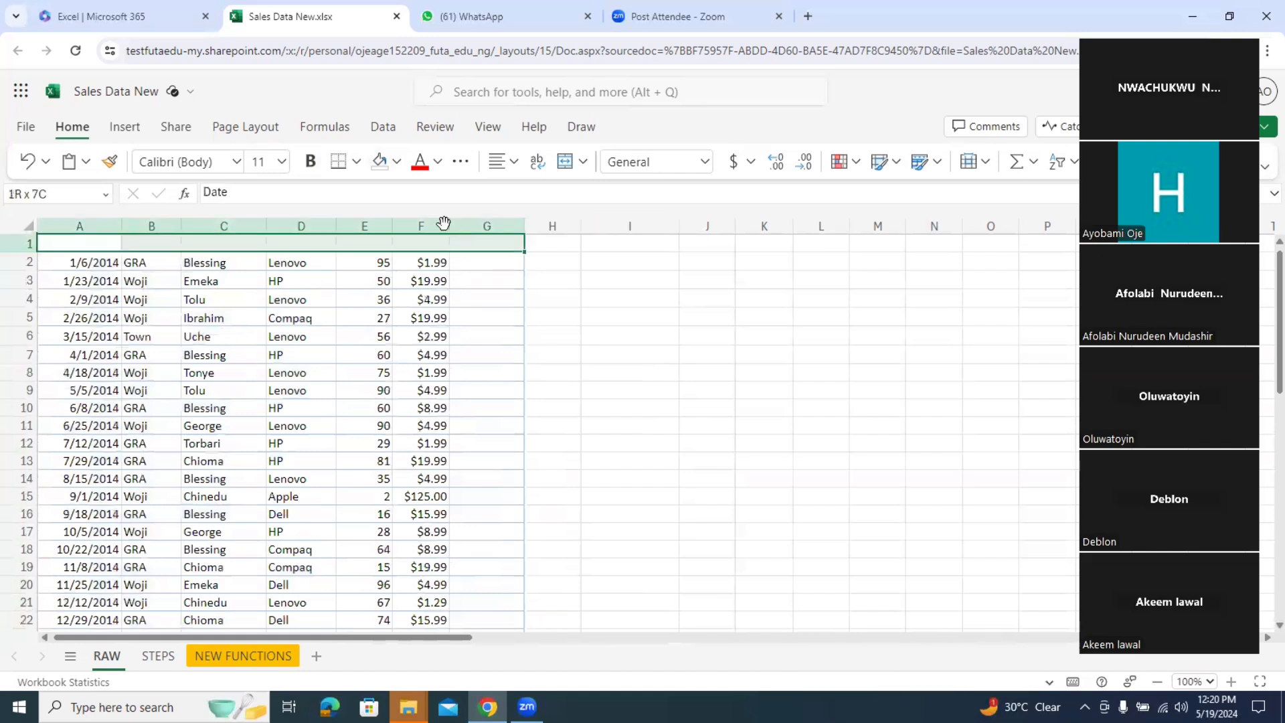
{"action": "left_click", "coordinate": [441, 174]}
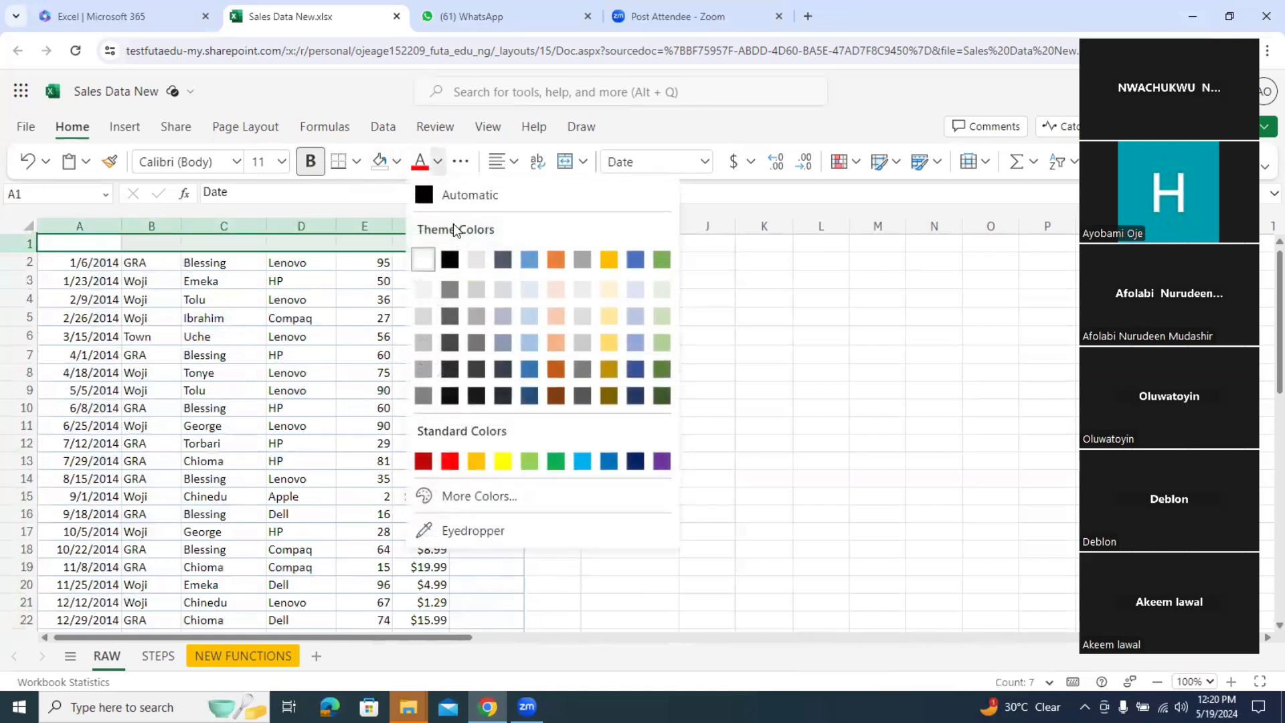
{"action": "left_click", "coordinate": [446, 259]}
{"action": "left_click", "coordinate": [626, 343]}
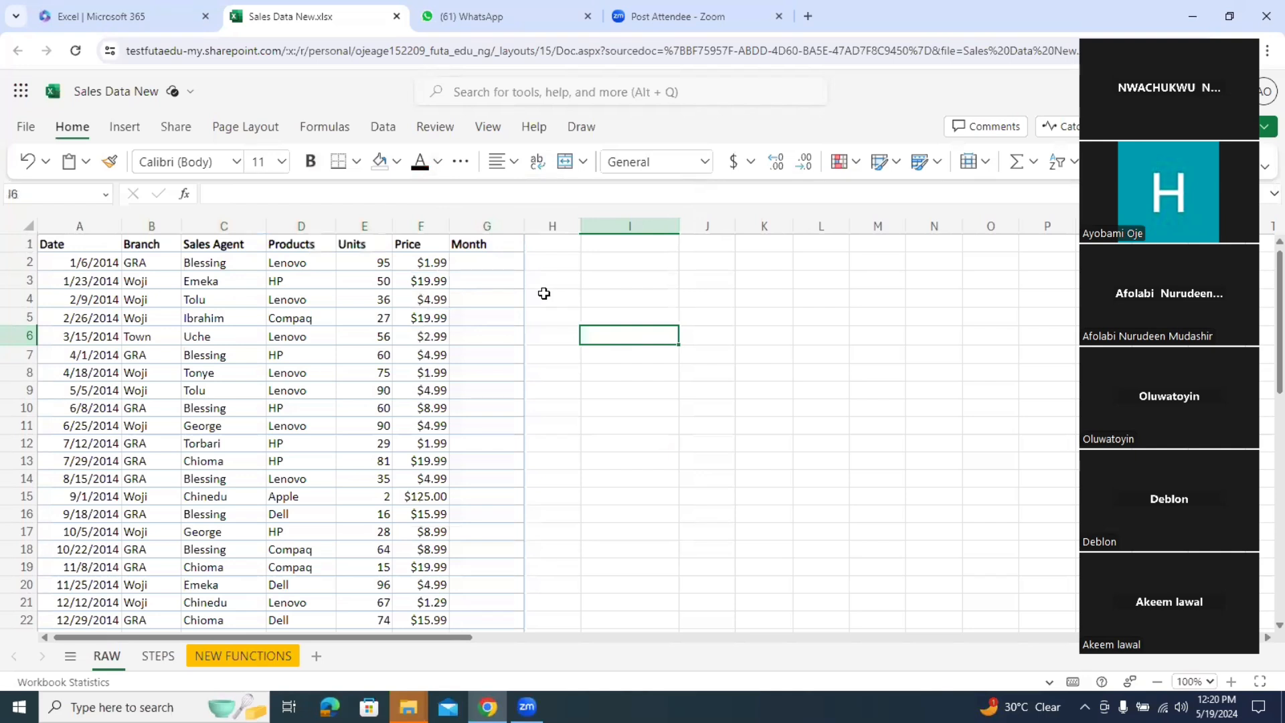
Step: Try starting a formula with =mo in cell G2, then clear the cell
{"action": "left_click", "coordinate": [486, 266]}
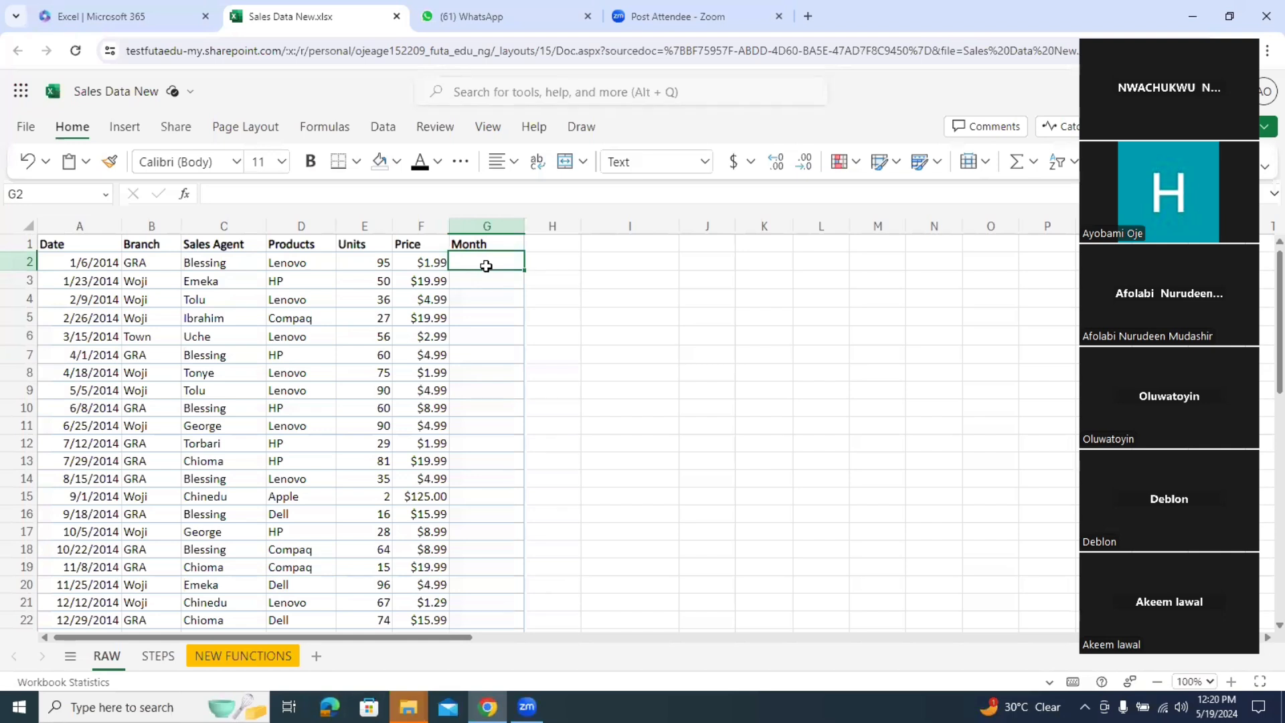
{"action": "type", "text": "=mo"}
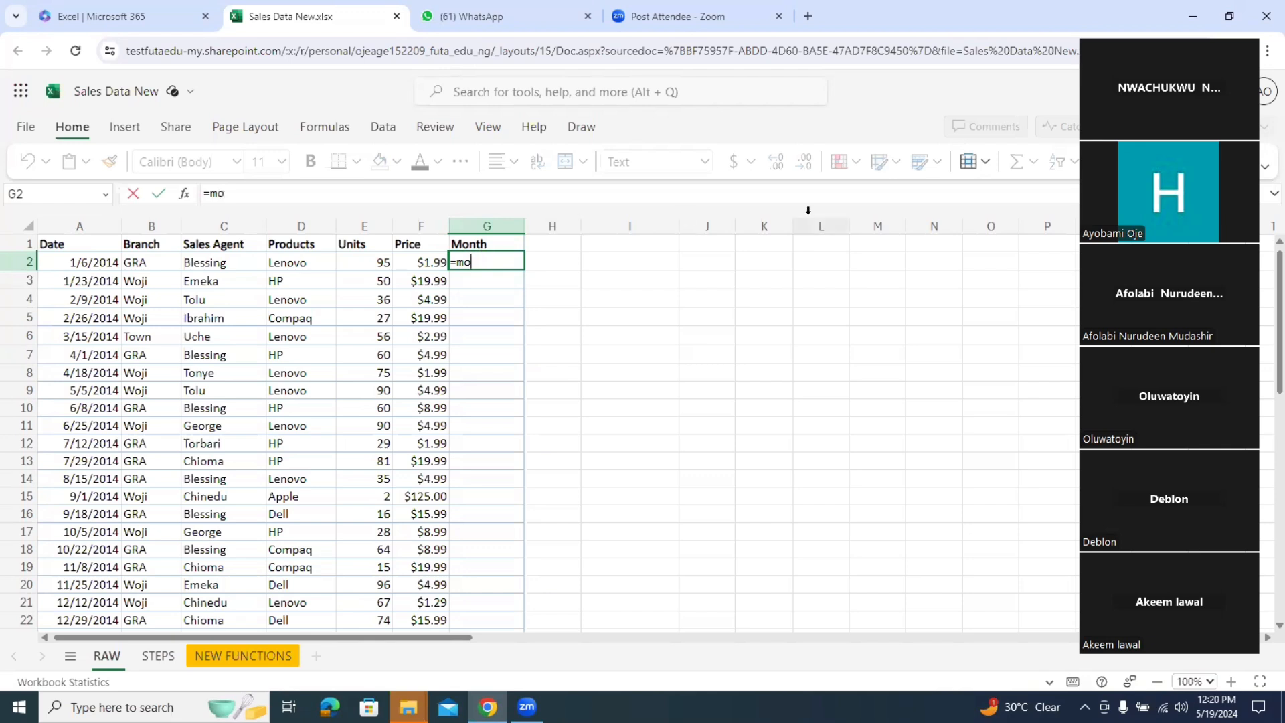
{"action": "left_click", "coordinate": [459, 366]}
{"action": "type", "text": "n"}
{"action": "key", "text": "BackSpace"}
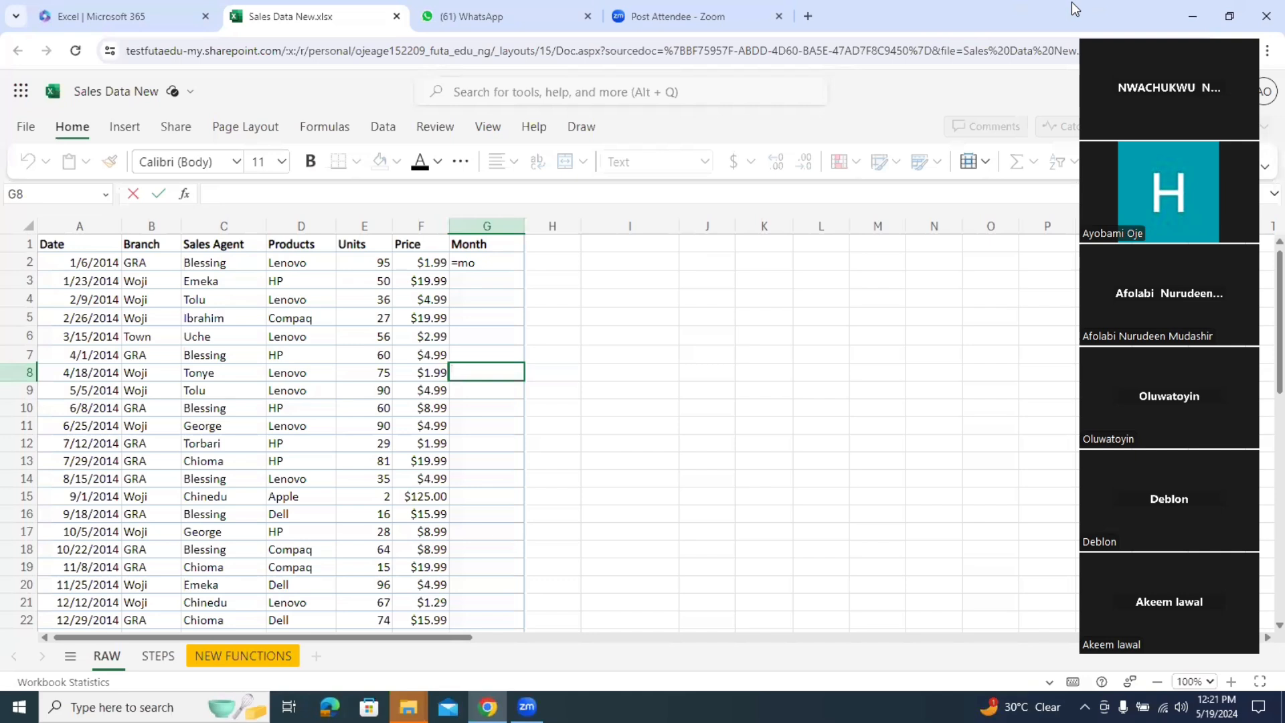
{"action": "left_click", "coordinate": [487, 264]}
{"action": "key", "text": "BackSpace"}
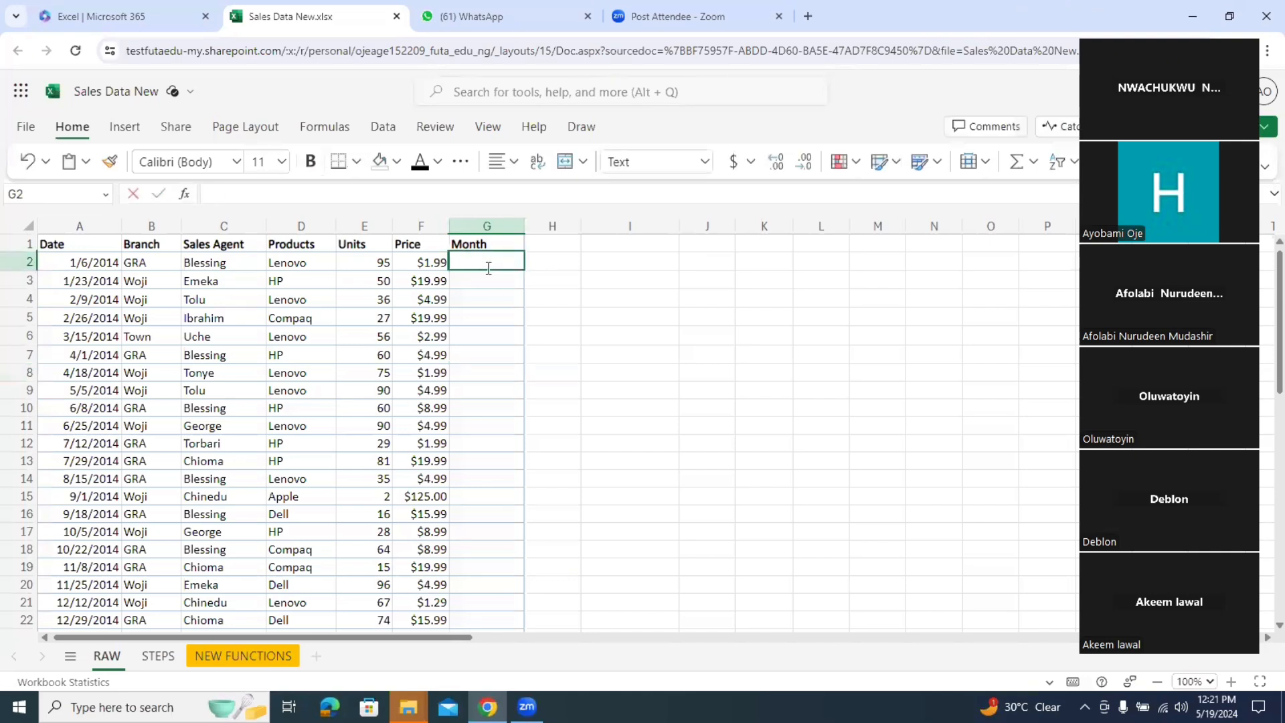
Step: Test formula entry in cell G2 with =aver, =H2 and =mo, leaving the cell empty
{"action": "type", "text": "=av"}
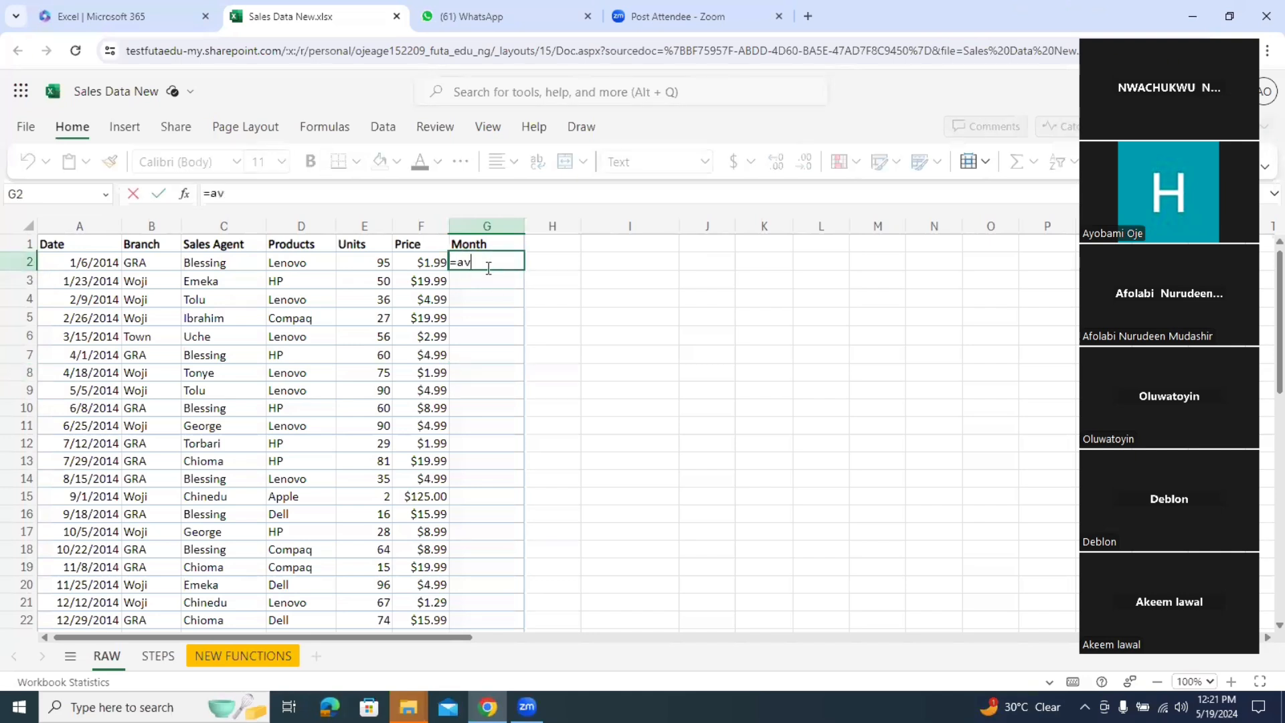
{"action": "type", "text": "er"}
{"action": "key", "text": "Escape"}
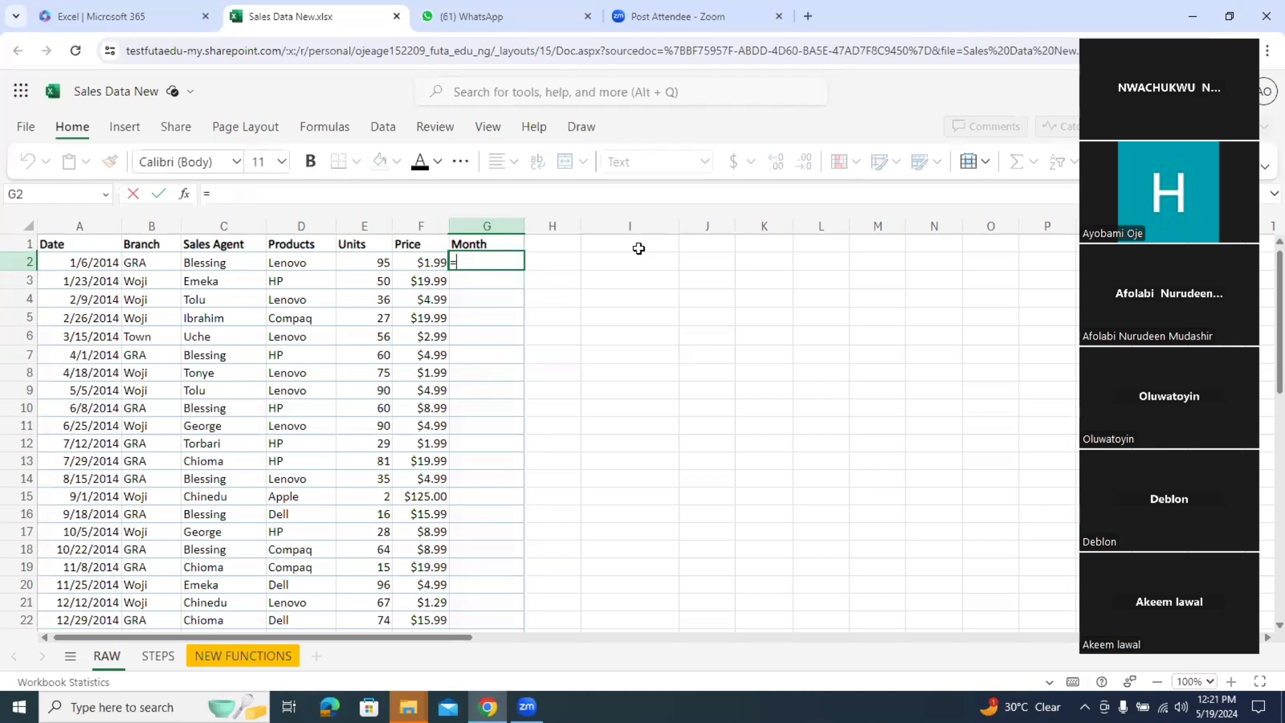
{"action": "type", "text": "="}
{"action": "left_click", "coordinate": [543, 265]}
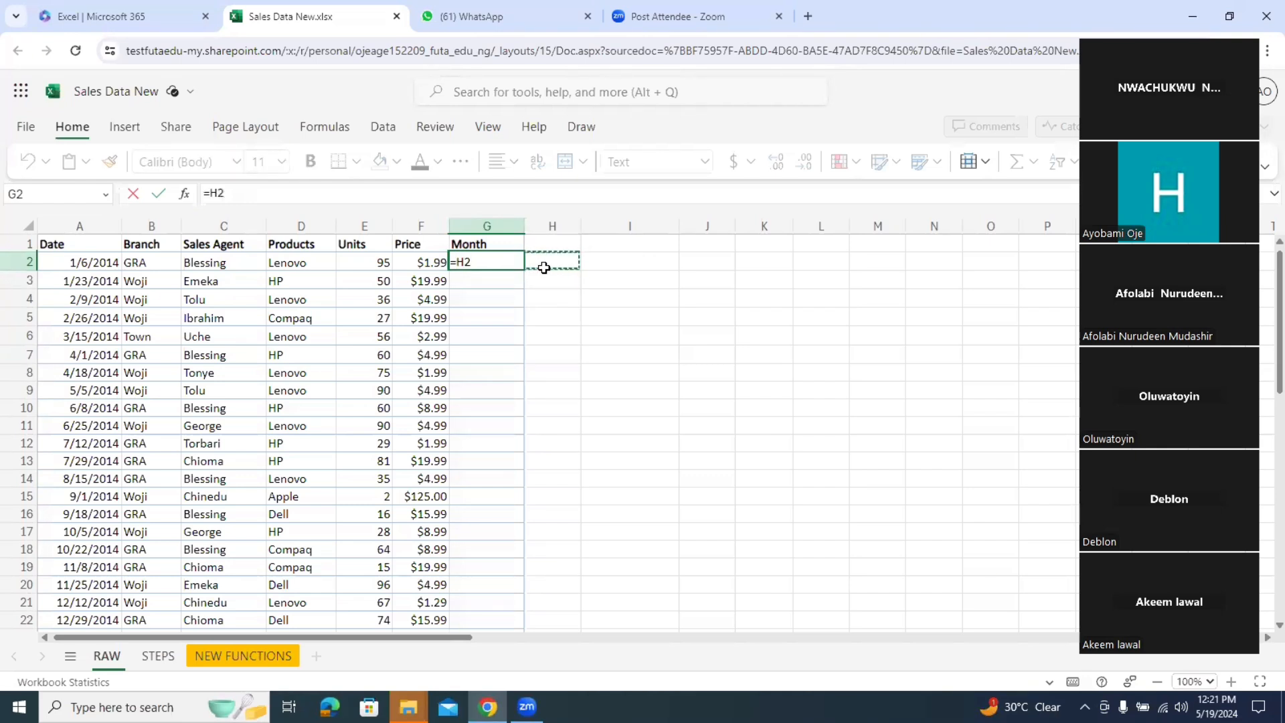
{"action": "key", "text": "Escape"}
{"action": "type", "text": "=mo"}
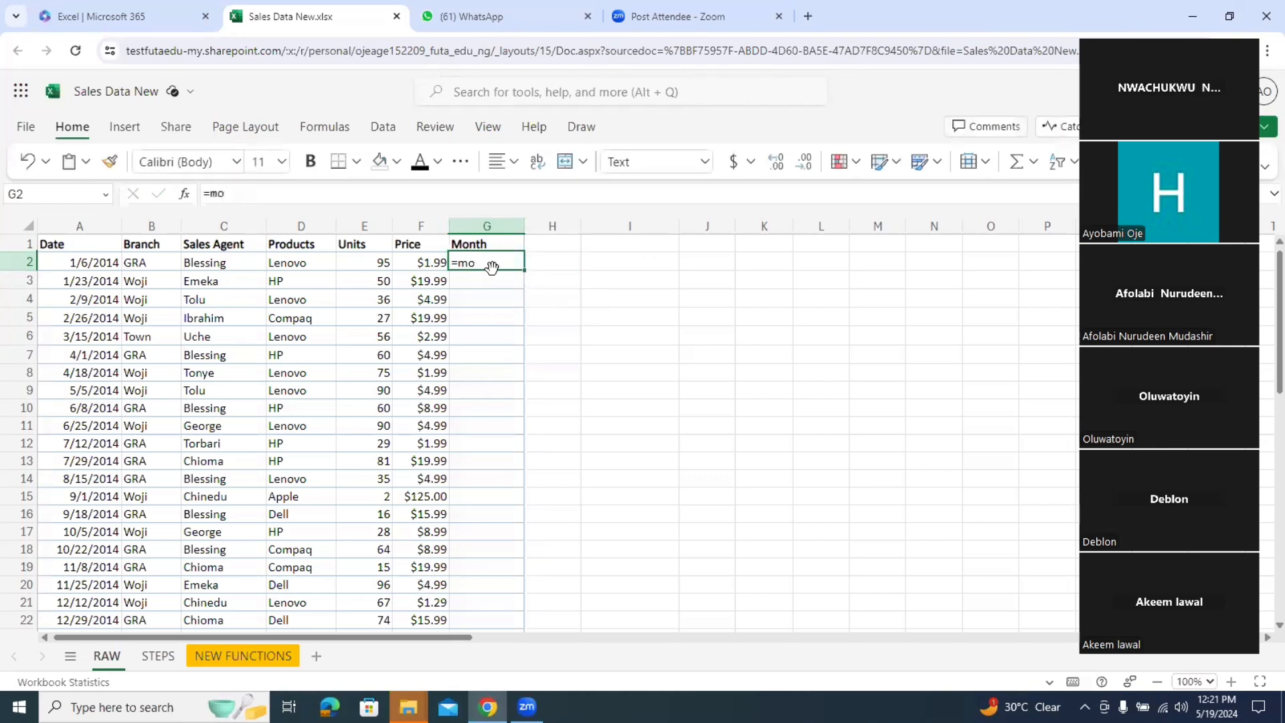
{"action": "key", "text": "Escape"}
Step: Test formula entry in cell H2, outside the Month column, with =av
{"action": "left_click", "coordinate": [558, 269]}
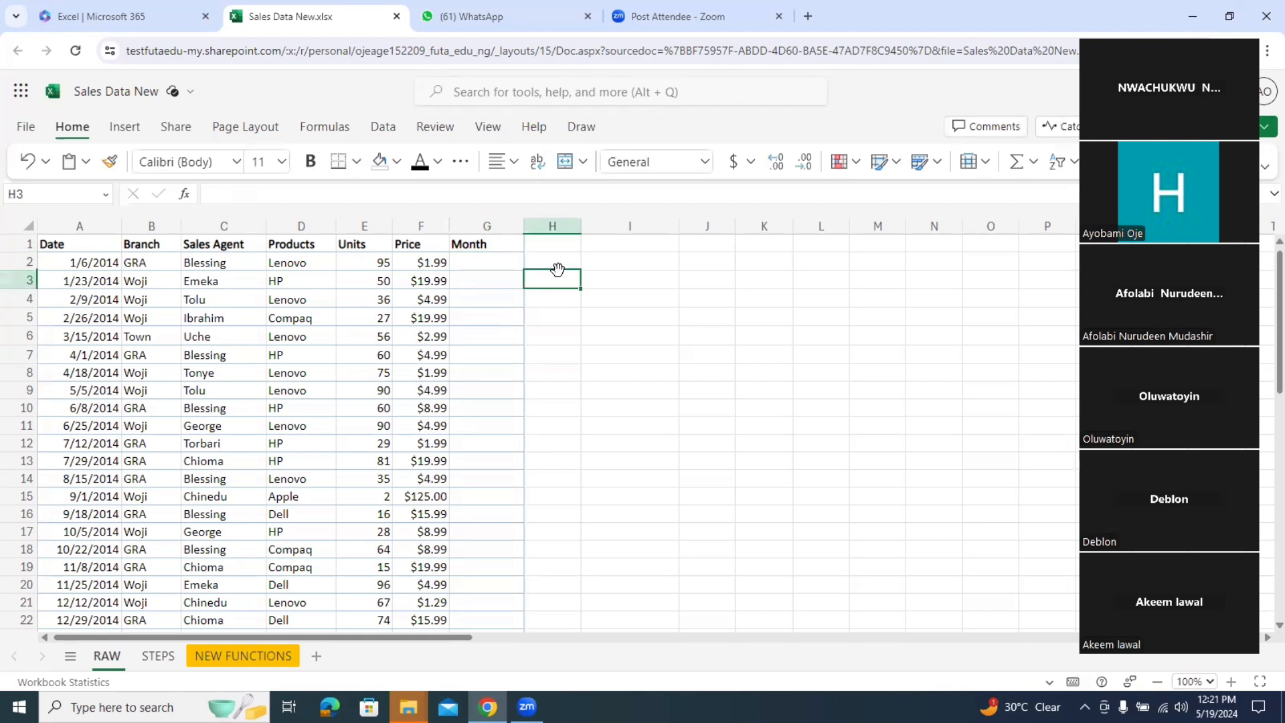
{"action": "left_click", "coordinate": [555, 262]}
{"action": "type", "text": "="}
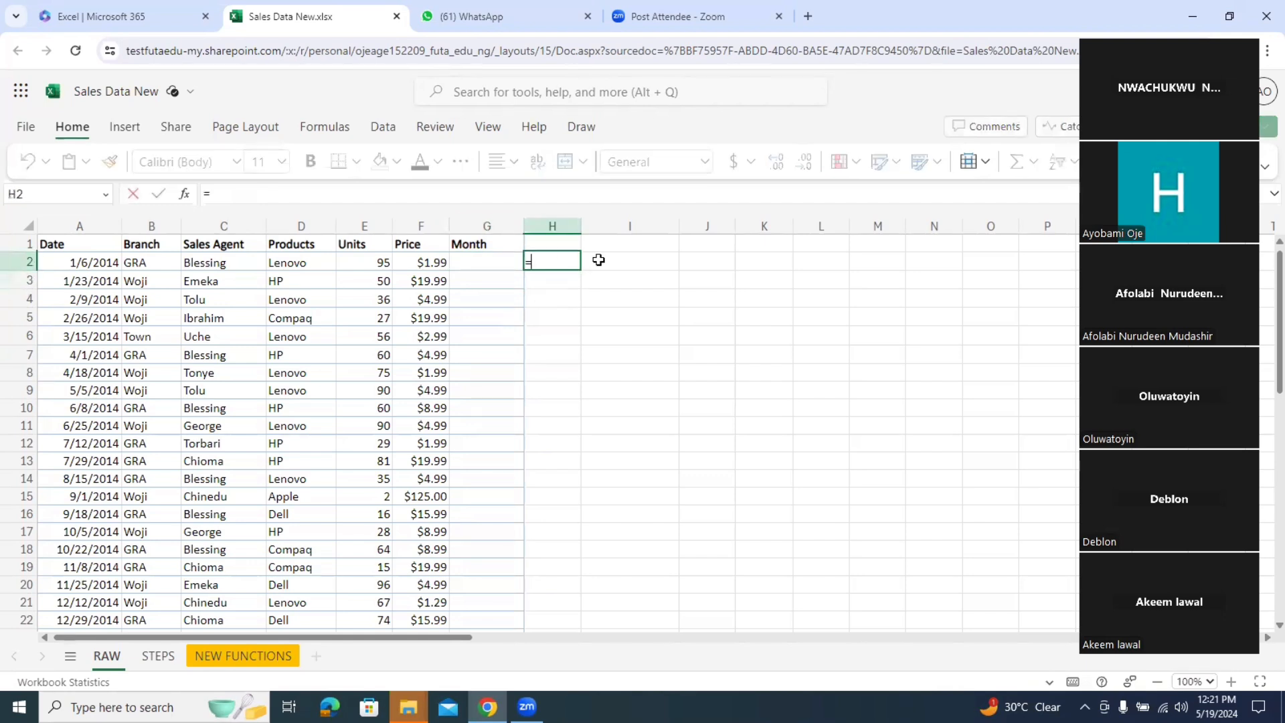
{"action": "type", "text": "av"}
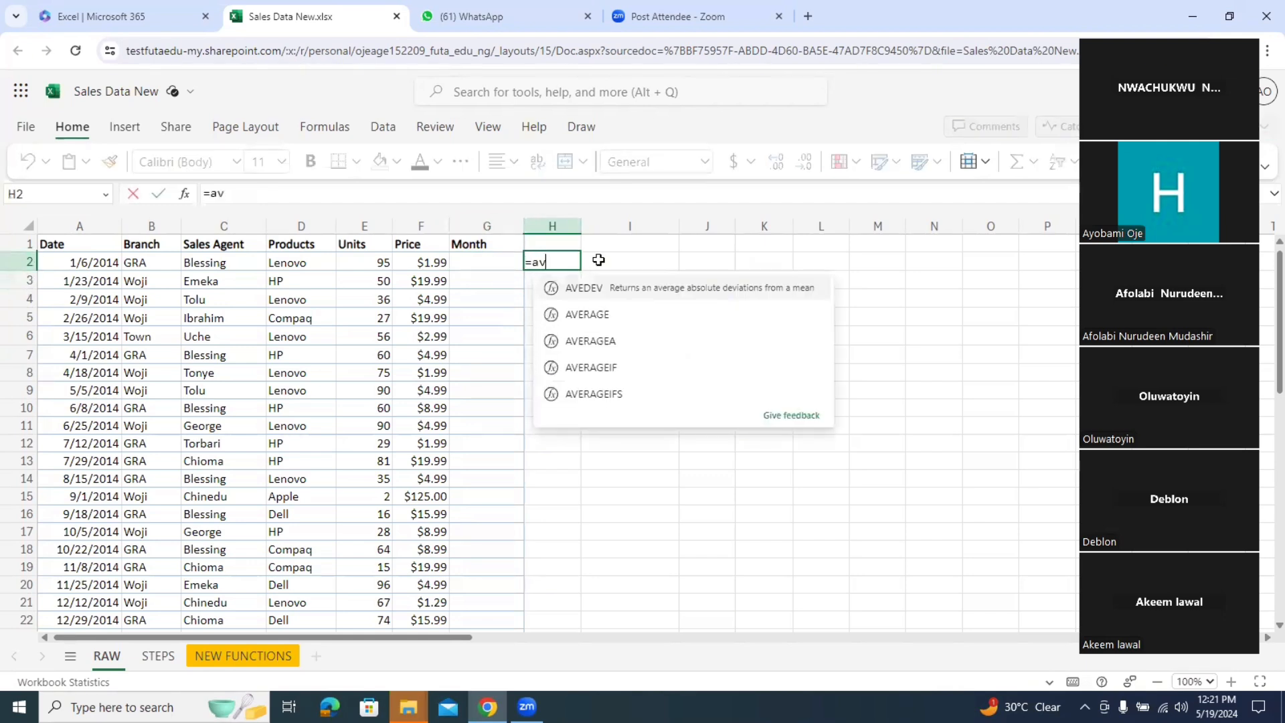
{"action": "left_click", "coordinate": [631, 258]}
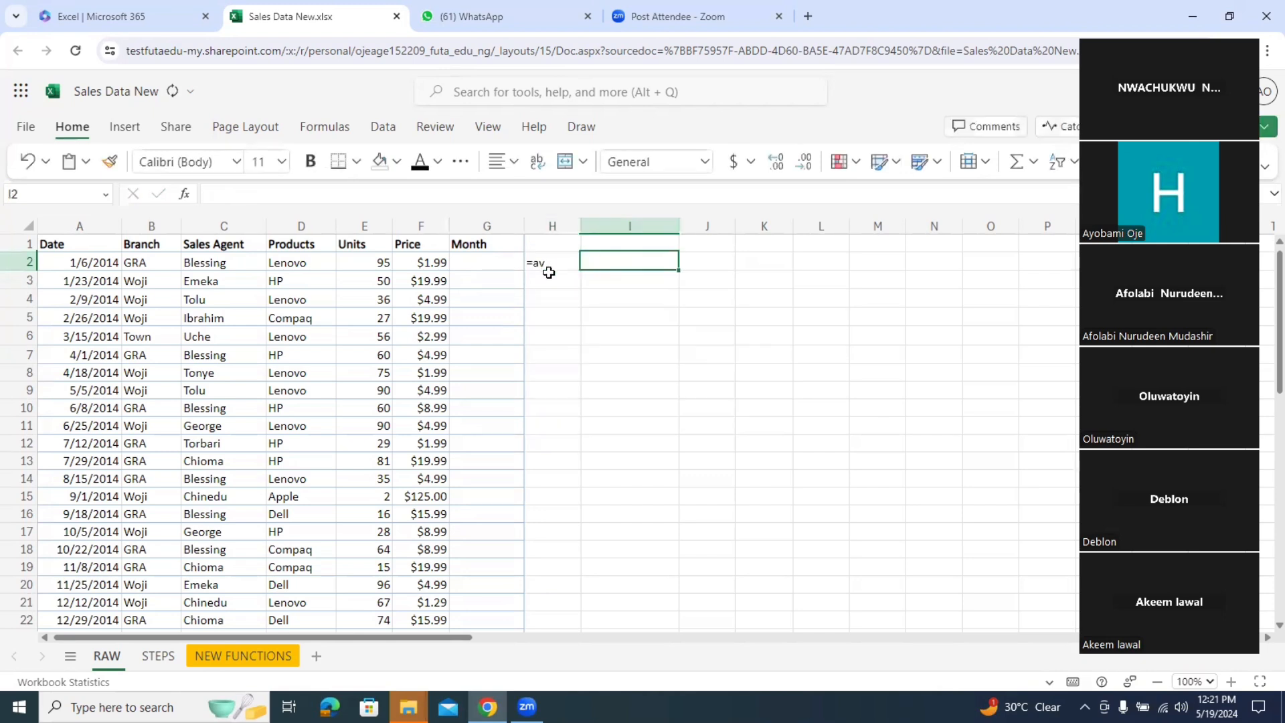
{"action": "left_click", "coordinate": [548, 263]}
Step: Delete the Month column G from the sheet
{"action": "left_click", "coordinate": [474, 220]}
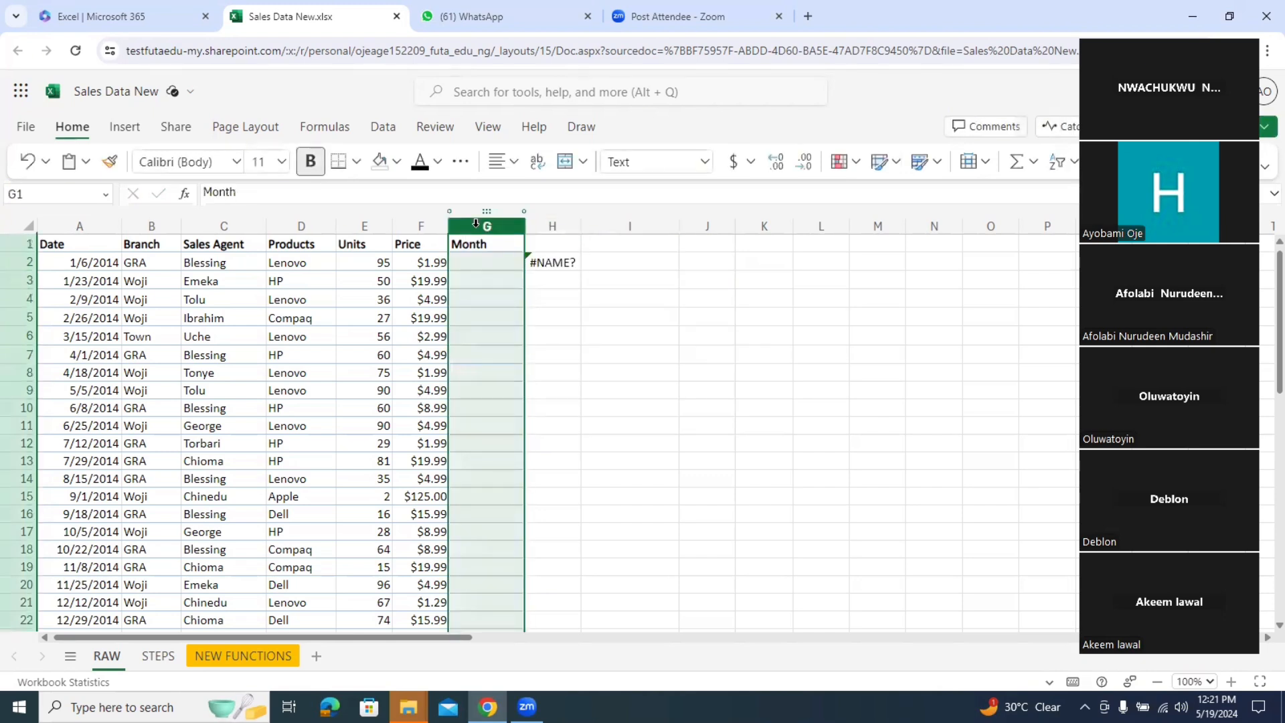
{"action": "right_click", "coordinate": [475, 223]}
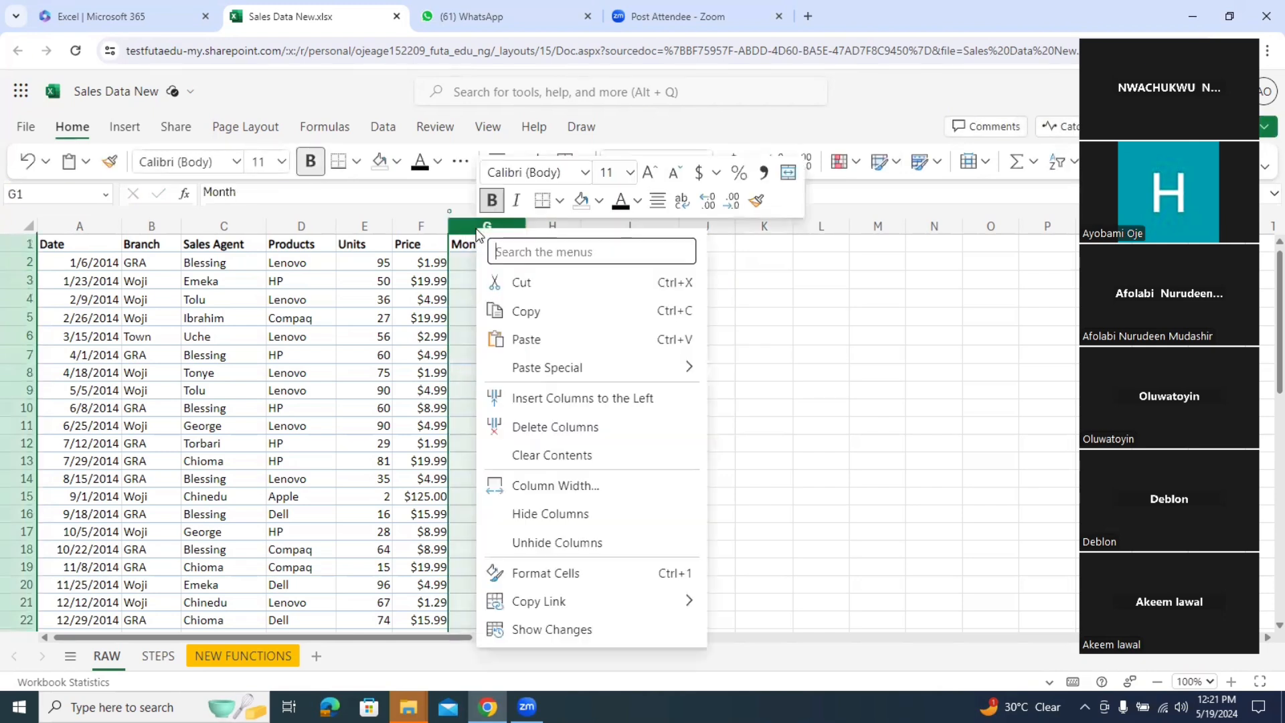
{"action": "left_click", "coordinate": [585, 427]}
Step: Enter the formula =MONTH(A2) in cell G2 to extract the month number from the first date
{"action": "left_click", "coordinate": [554, 274]}
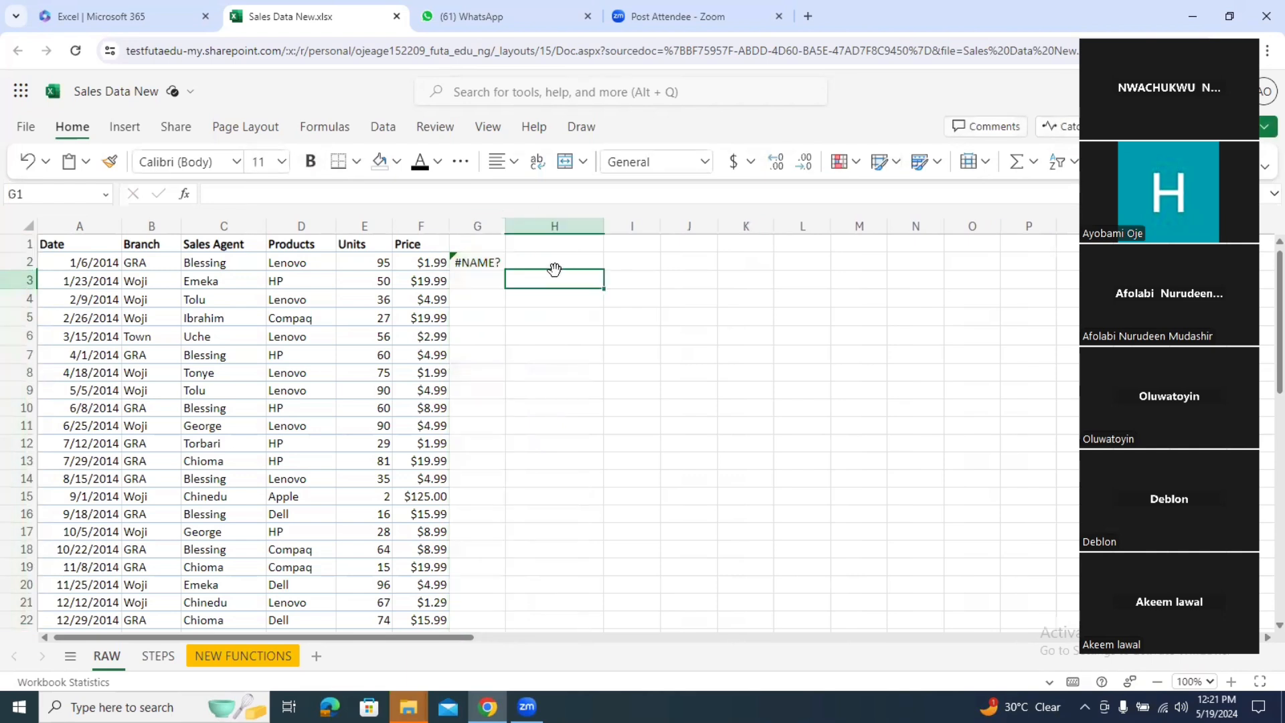
{"action": "left_click", "coordinate": [483, 261]}
{"action": "type", "text": "="}
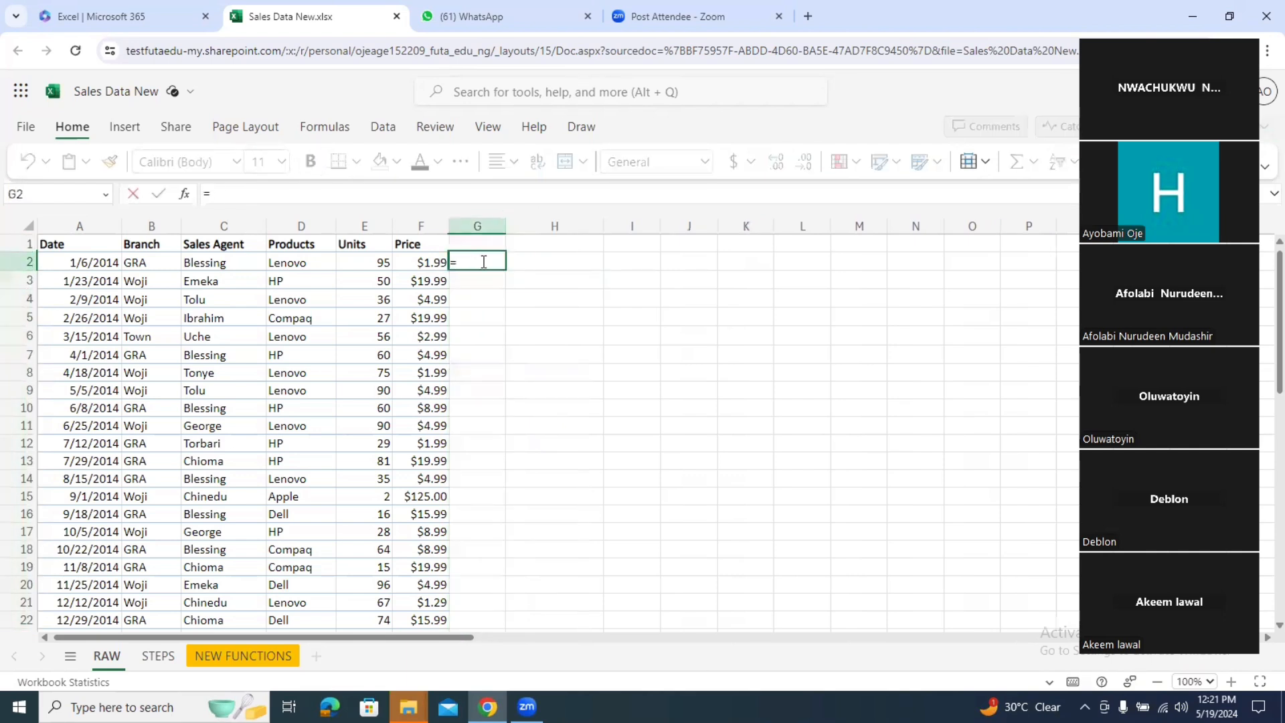
{"action": "type", "text": "month"}
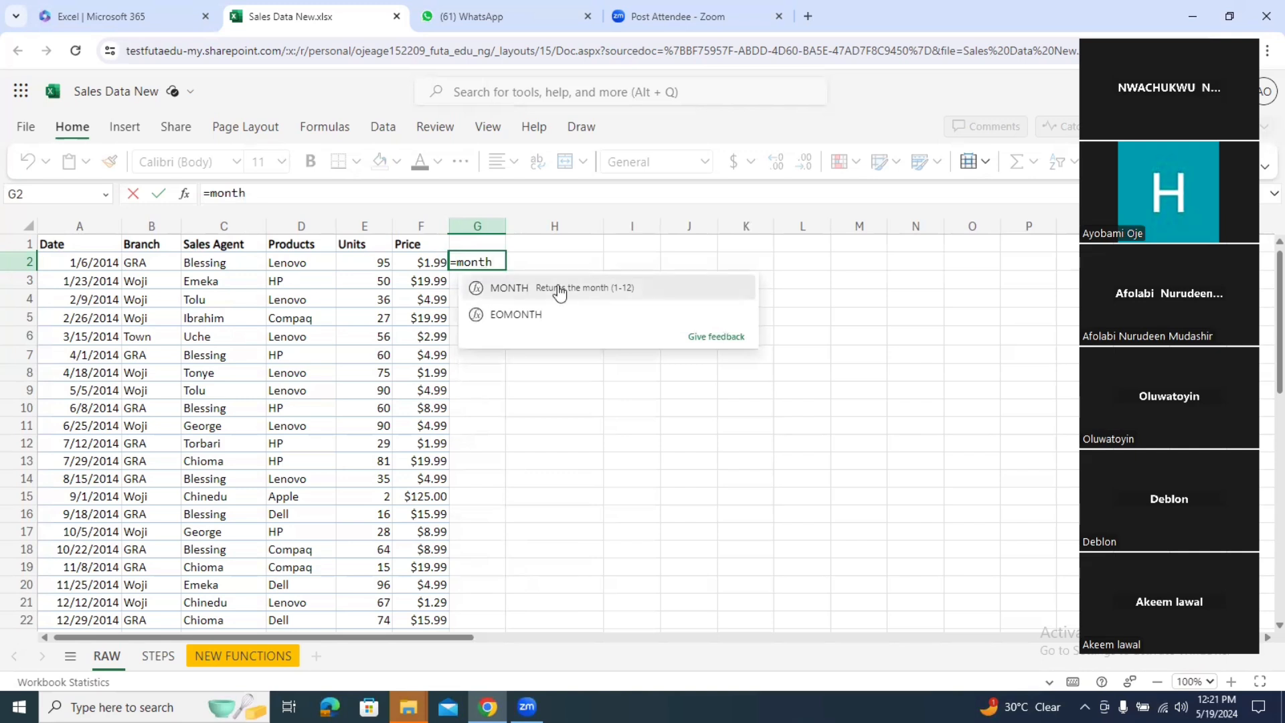
{"action": "left_click", "coordinate": [570, 293]}
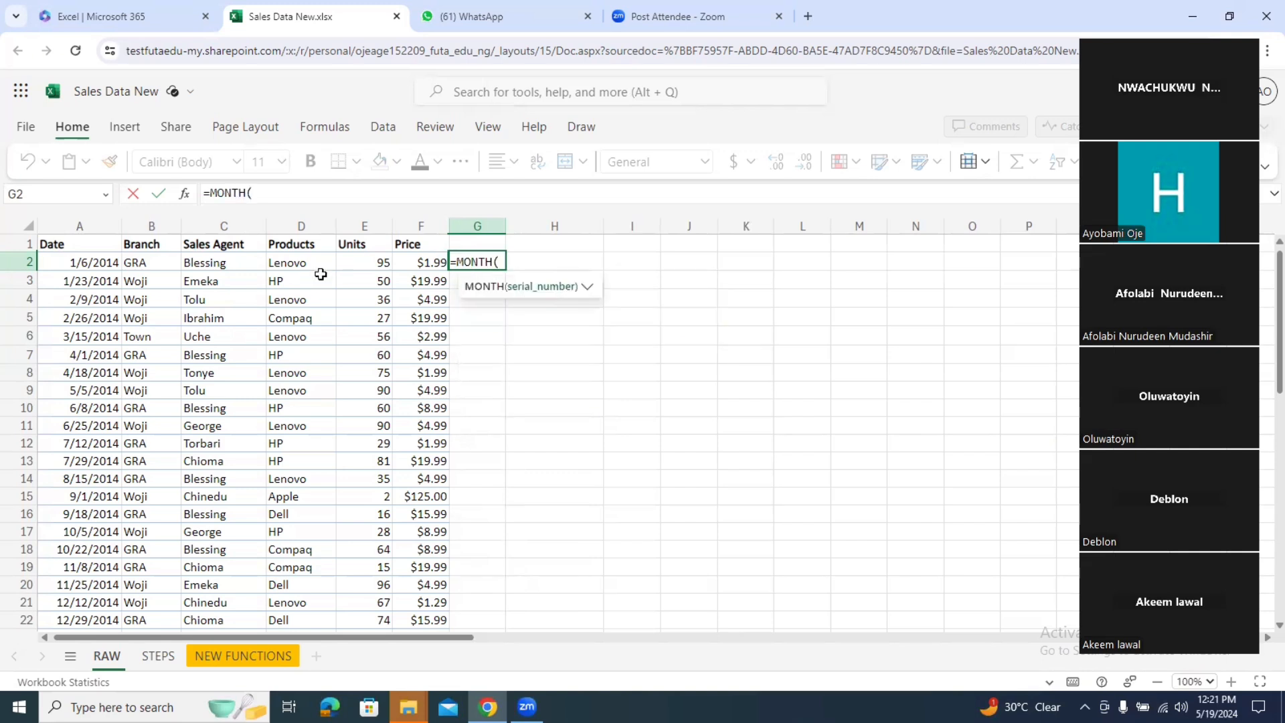
{"action": "left_click", "coordinate": [92, 261]}
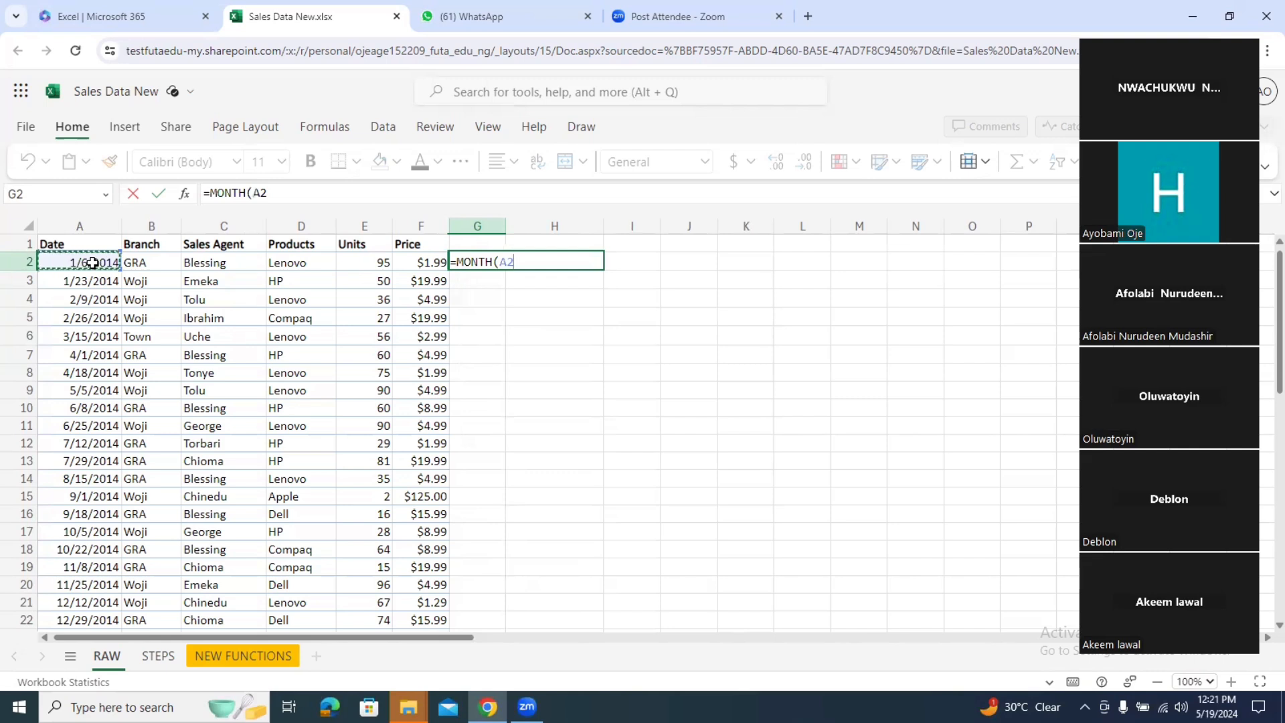
{"action": "key", "text": "Return"}
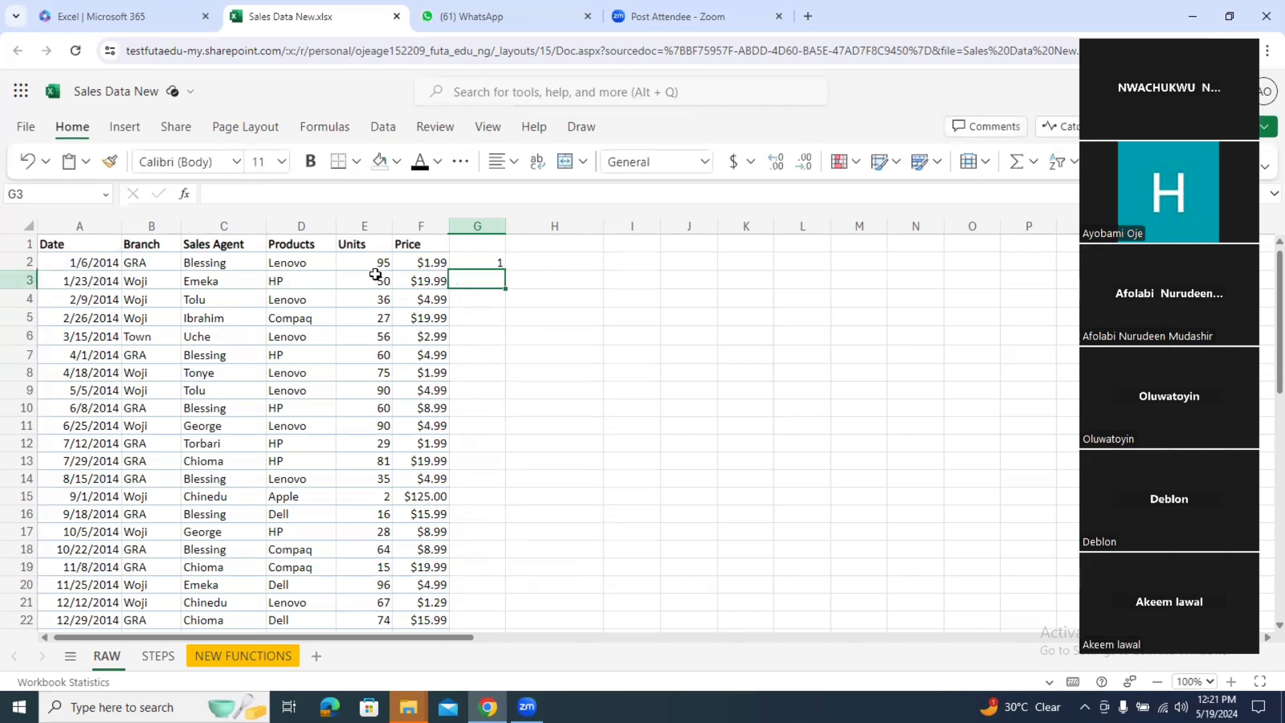
Step: Add the header Month Number in cell G1
{"action": "left_click", "coordinate": [476, 244]}
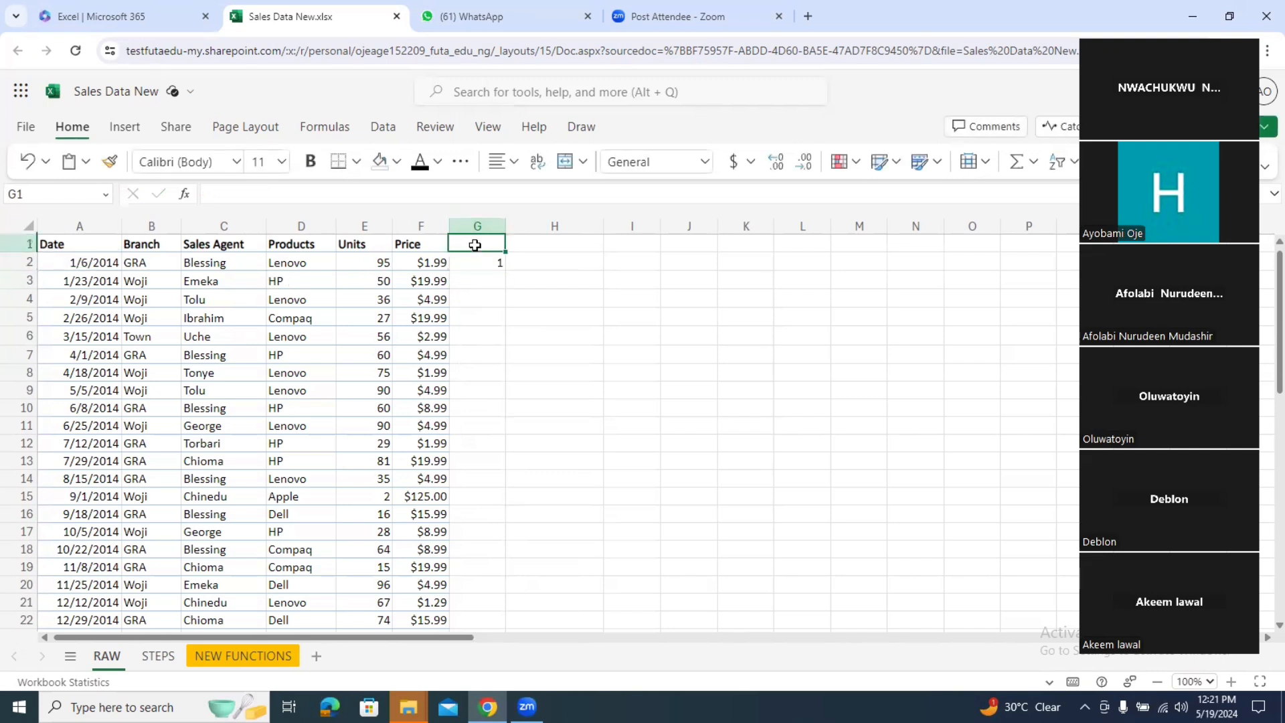
{"action": "type", "text": "M"}
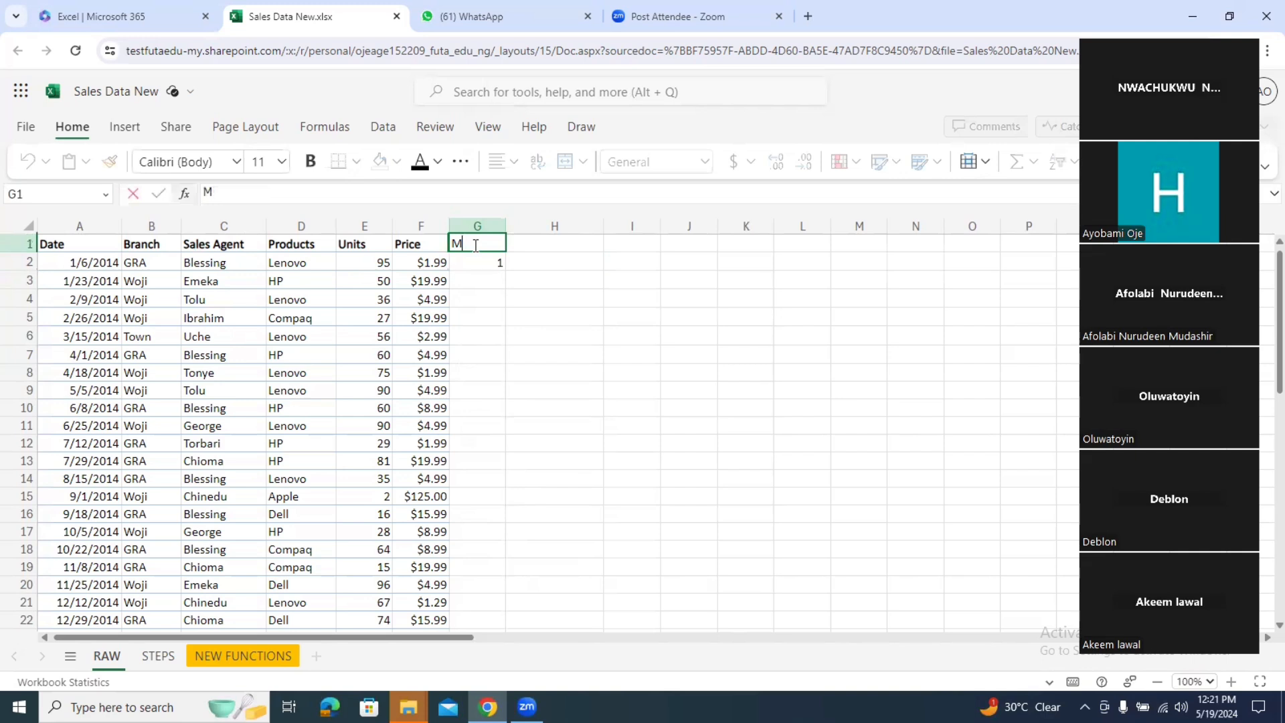
{"action": "type", "text": "onth Number"}
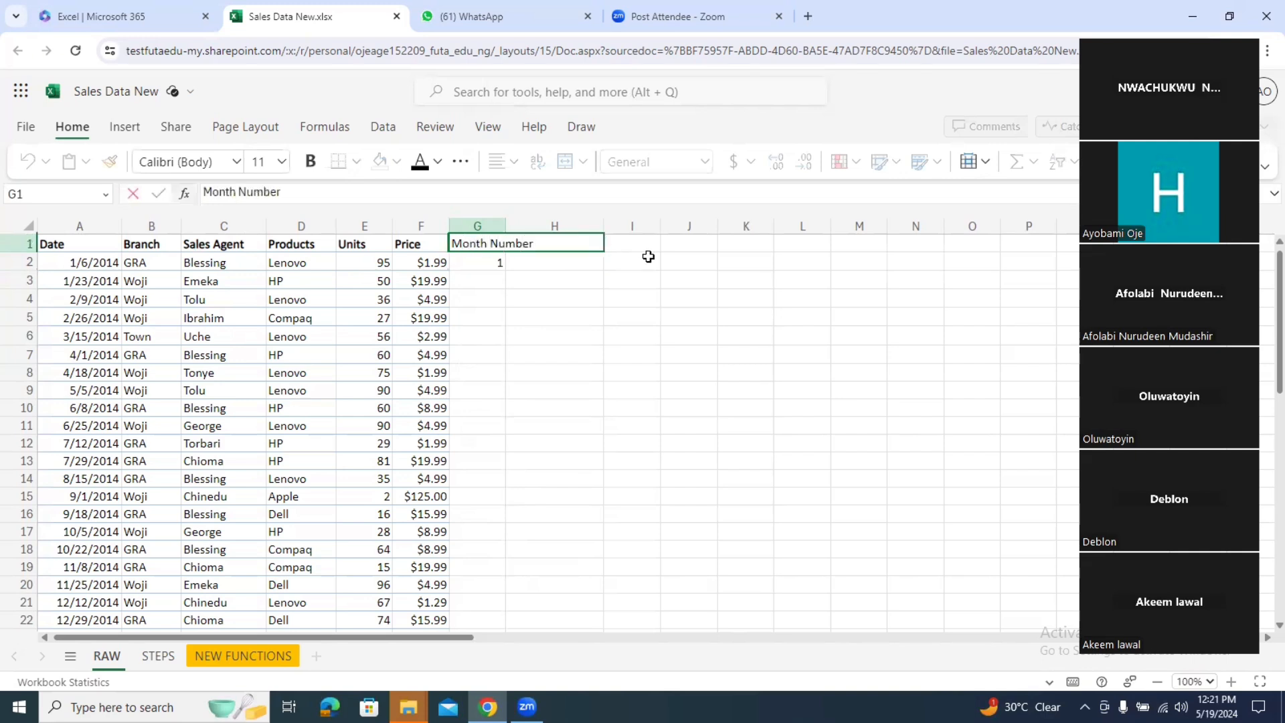
{"action": "left_click", "coordinate": [712, 293]}
Step: Fill the MONTH formula from G2 down to the last data row and widen column G to fit its header
{"action": "left_click", "coordinate": [496, 266]}
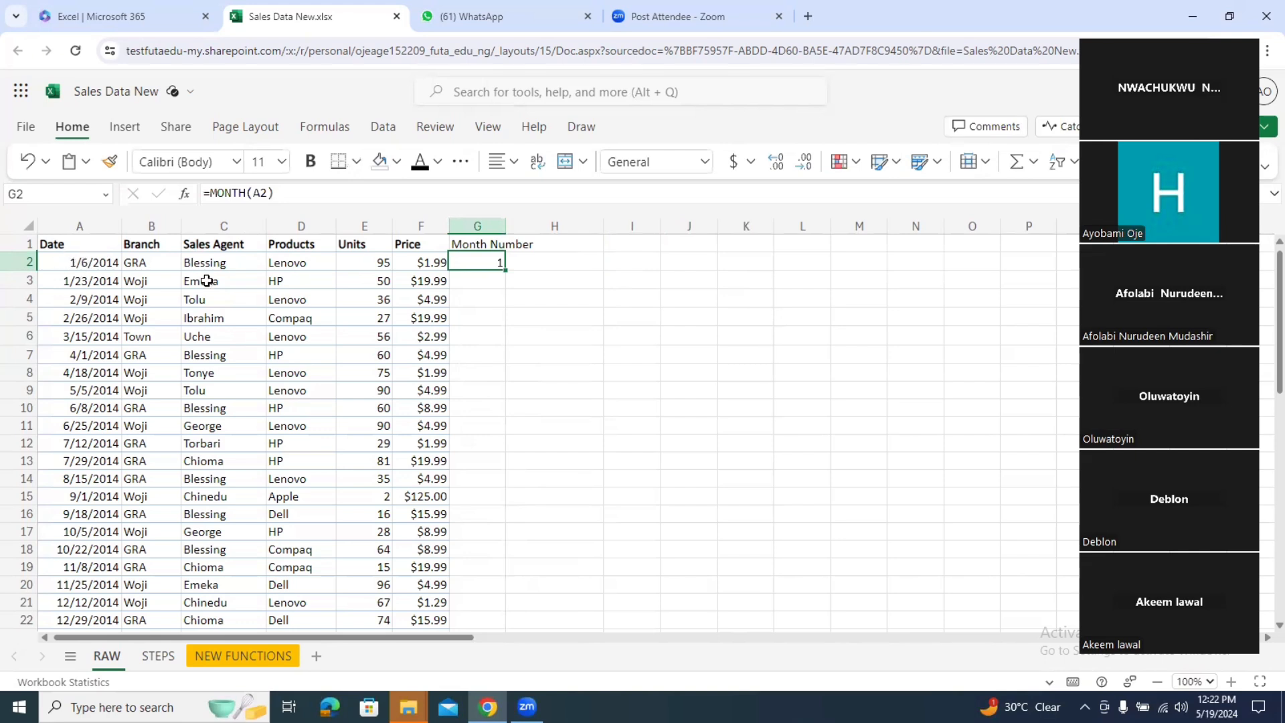
{"action": "left_click_drag", "start_coordinate": [504, 269], "coordinate": [491, 439]}
{"action": "left_click_drag", "start_coordinate": [1278, 409], "coordinate": [1263, 196]}
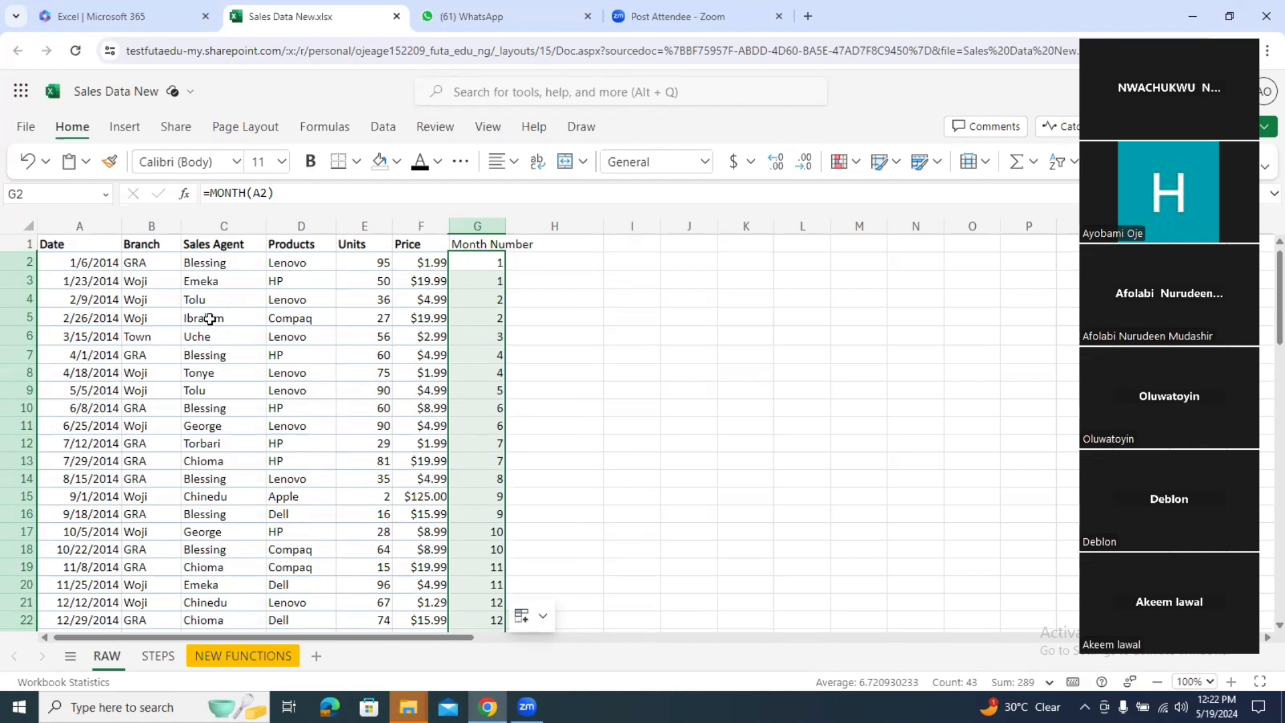
{"action": "left_click", "coordinate": [493, 302]}
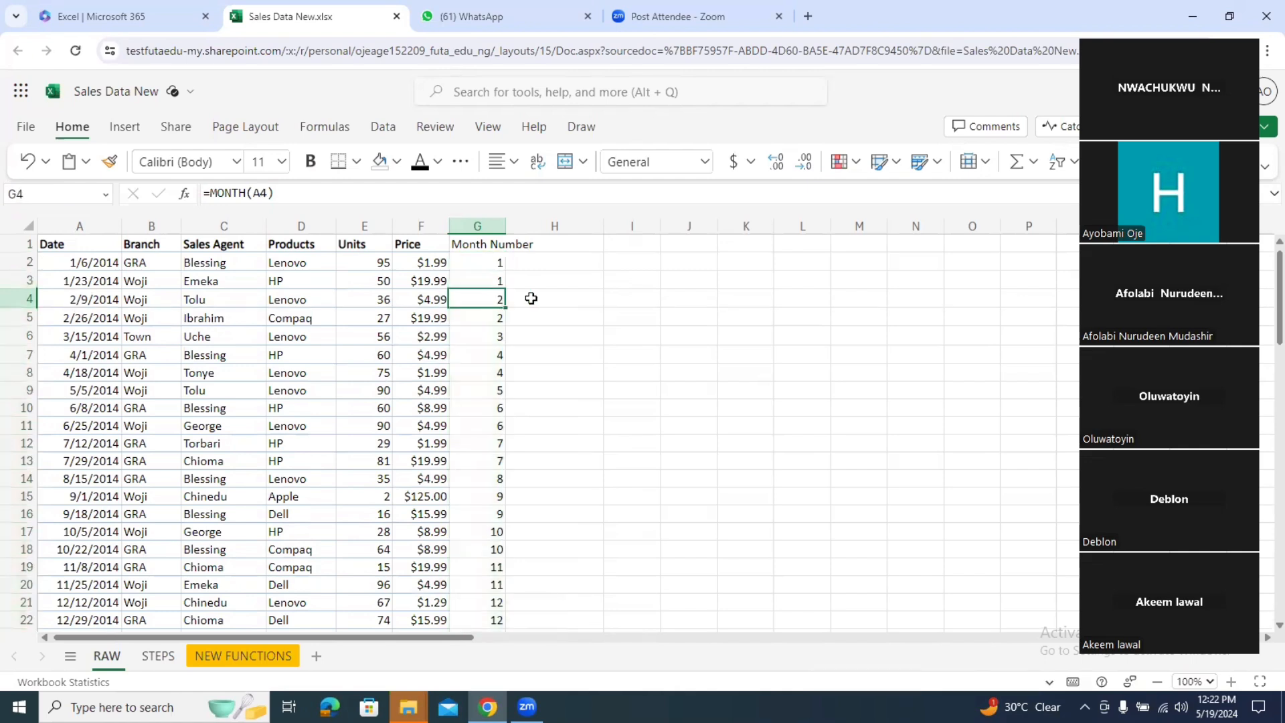
{"action": "left_click_drag", "start_coordinate": [507, 223], "coordinate": [543, 221]}
Step: Enter the header Month Name in cell H1 and make both new headers, G1 and H1, bold
{"action": "left_click", "coordinate": [571, 248]}
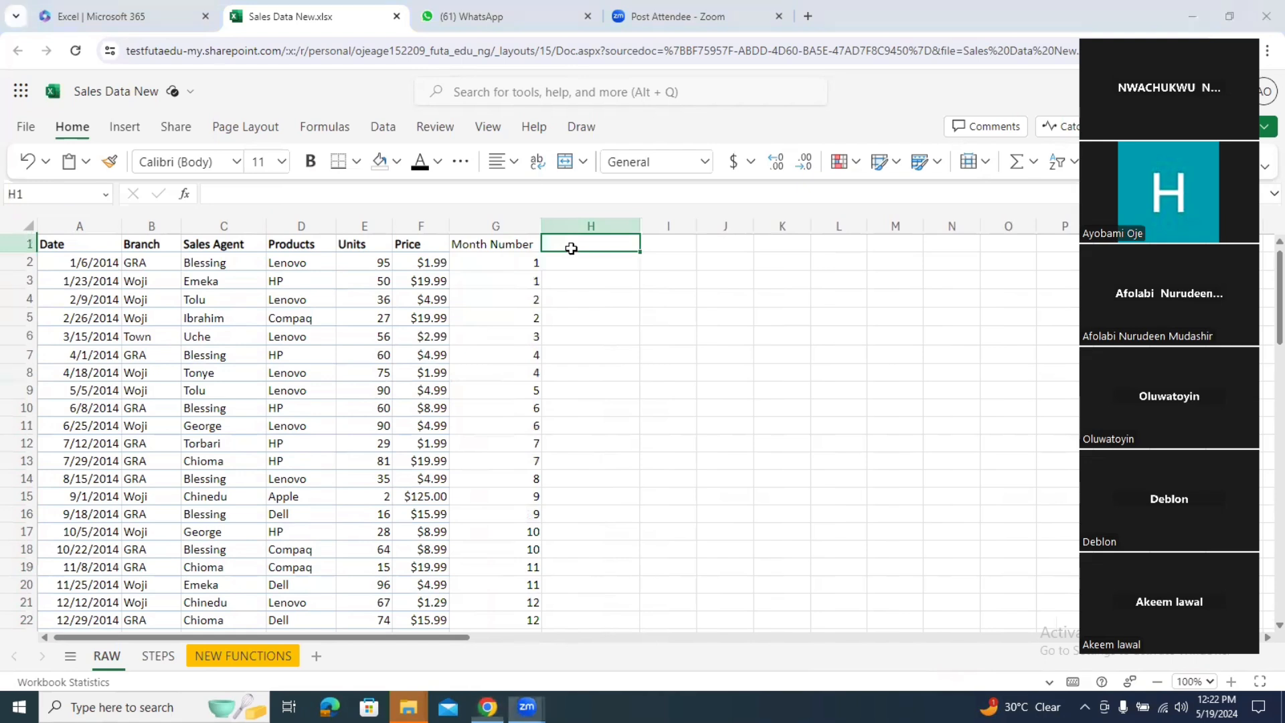
{"action": "type", "text": "Month"}
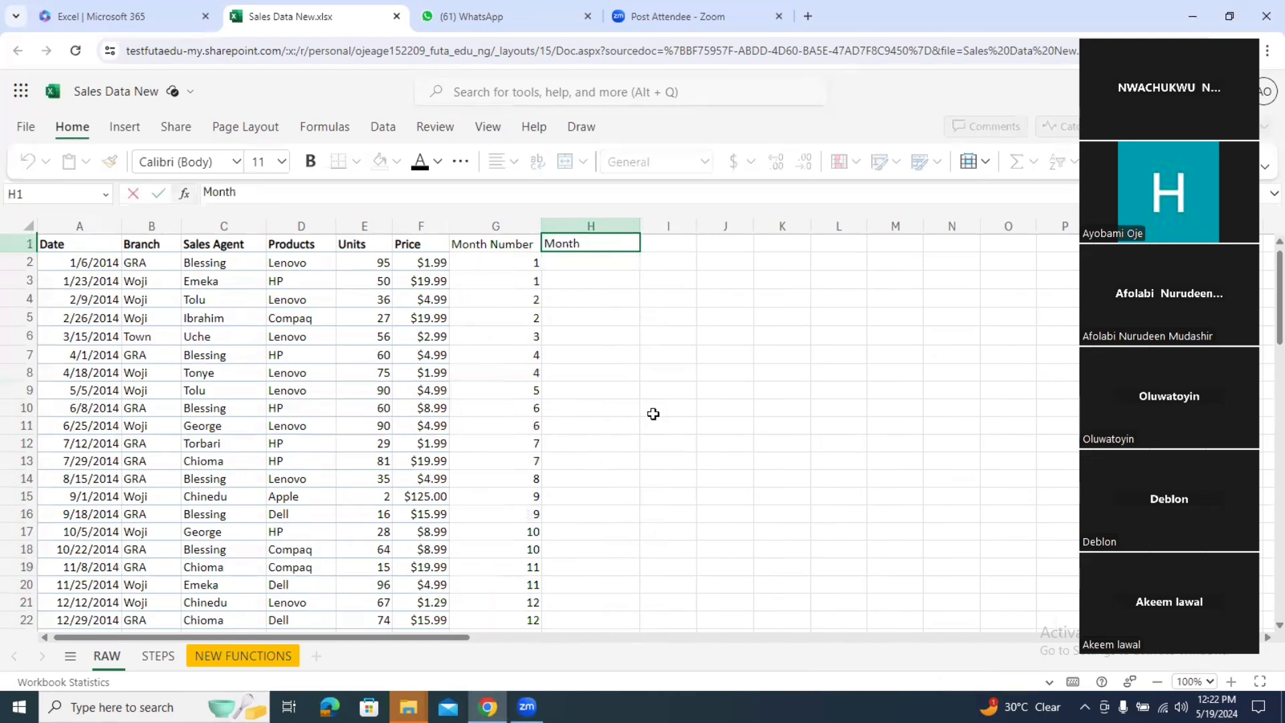
{"action": "type", "text": " Name"}
{"action": "left_click_drag", "start_coordinate": [496, 245], "coordinate": [557, 244]}
{"action": "key", "text": "ctrl+b"}
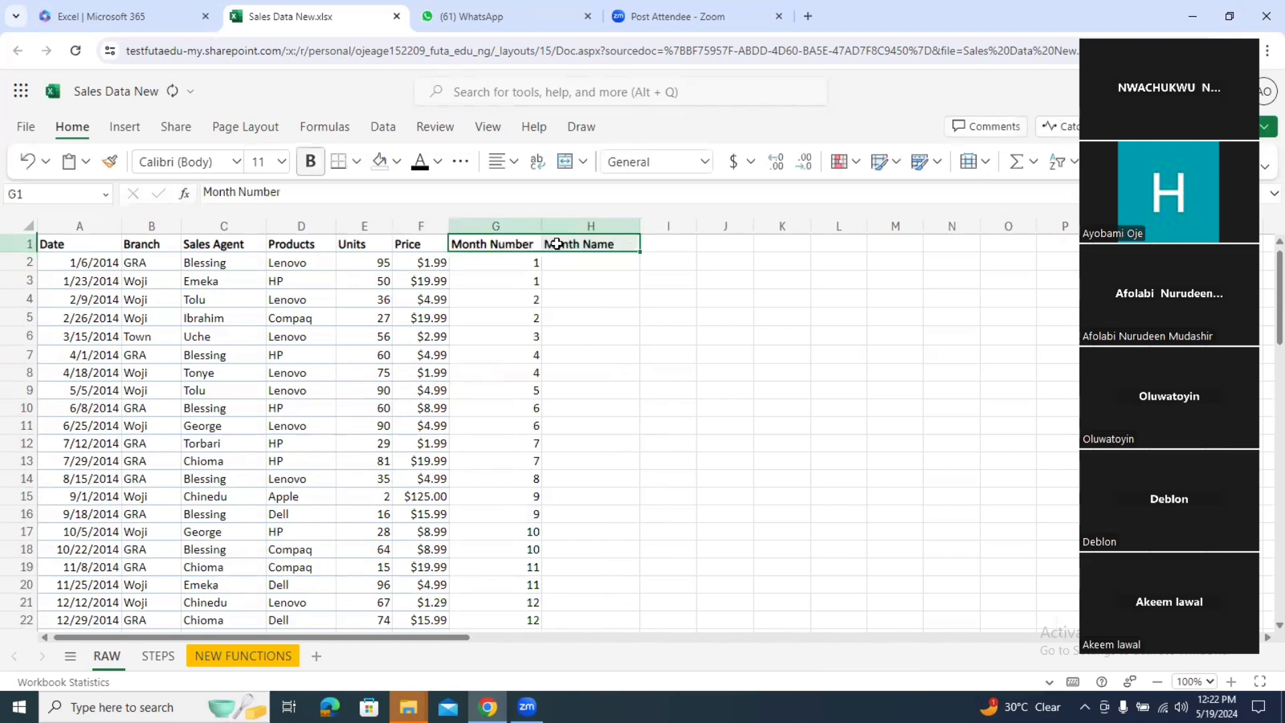
Step: Enter the formula =TEXT(A2,"mmm") in cell H2 to show the abbreviated month name of the first date
{"action": "left_click", "coordinate": [597, 266]}
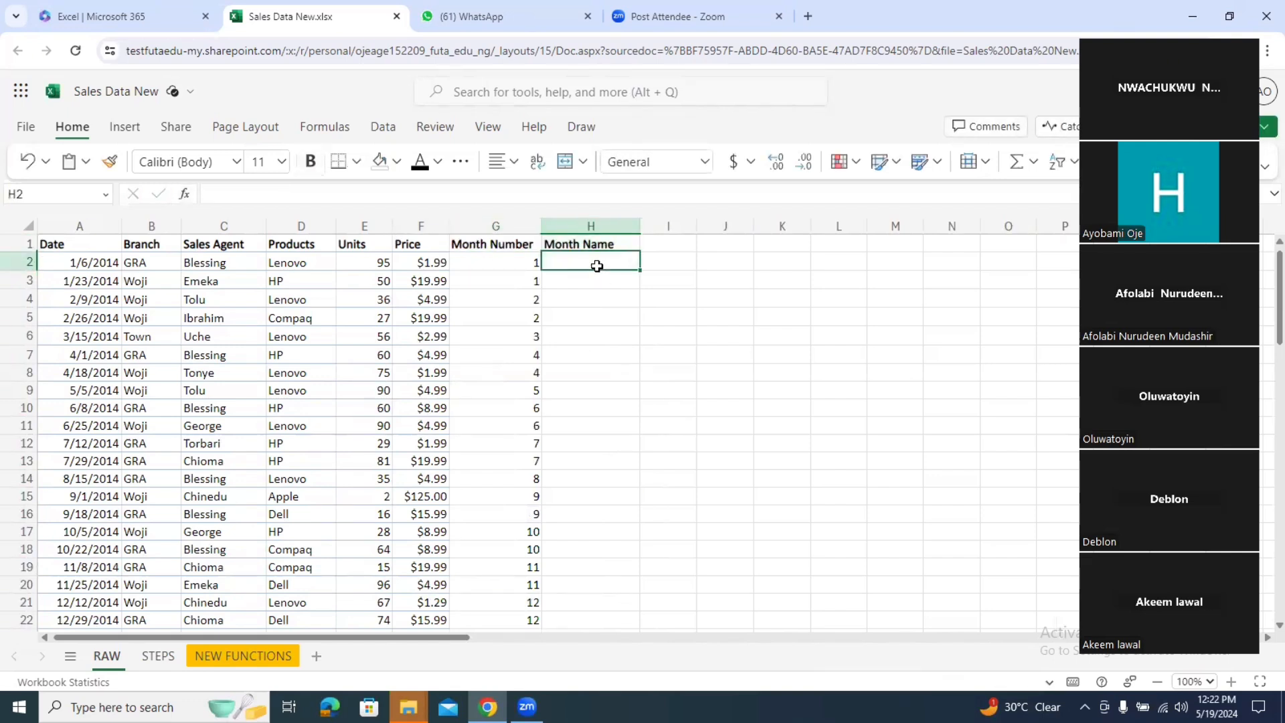
{"action": "type", "text": "="}
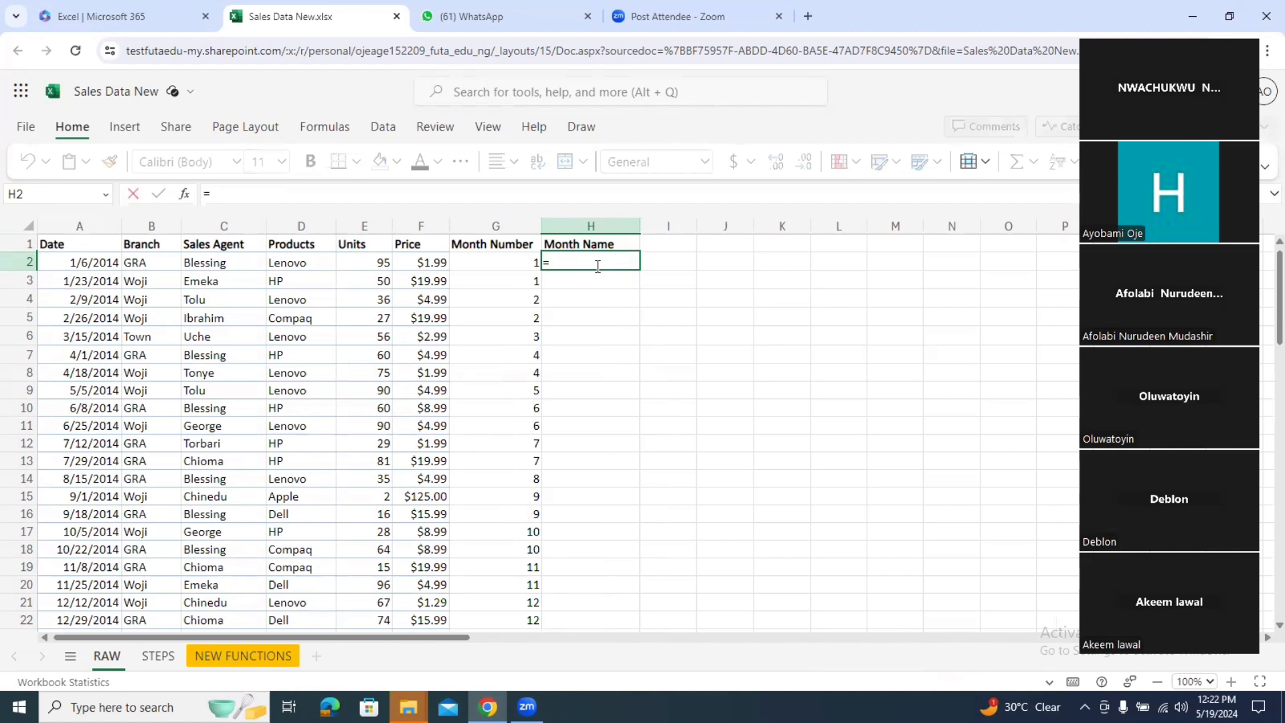
{"action": "type", "text": "Te"}
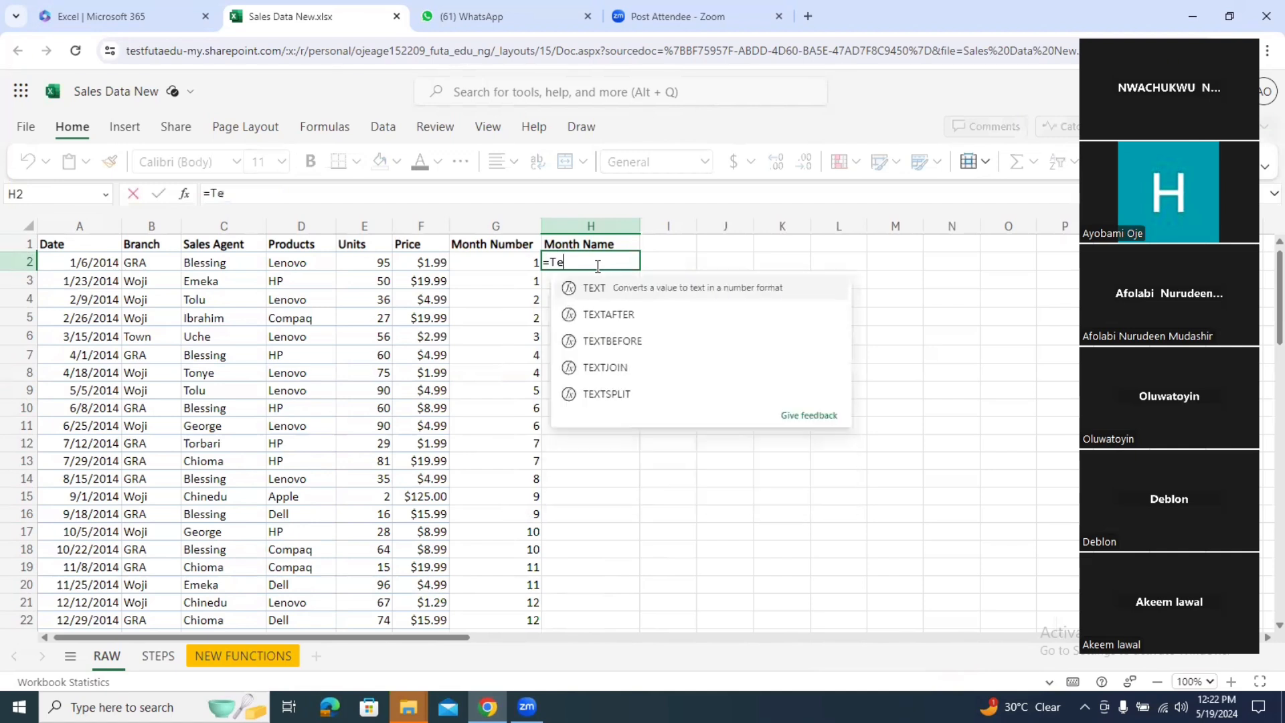
{"action": "type", "text": "xt"}
{"action": "double_click", "coordinate": [593, 287]}
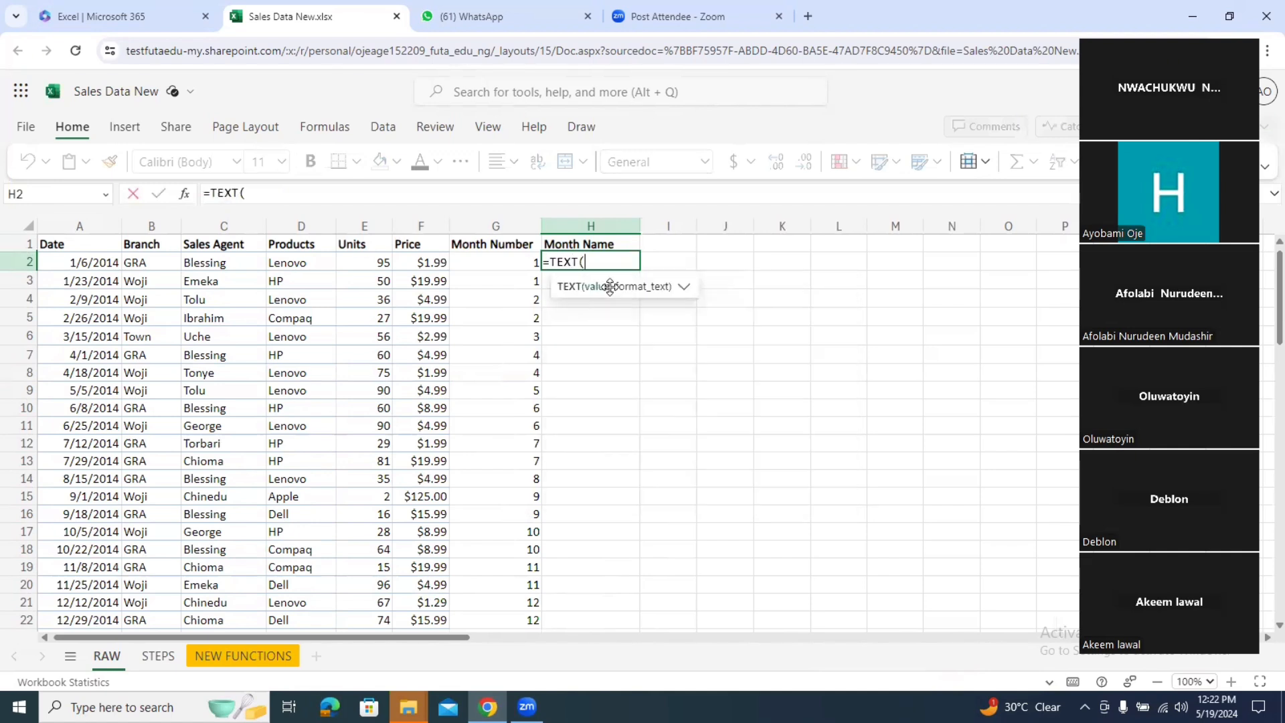
{"action": "left_click", "coordinate": [82, 264]}
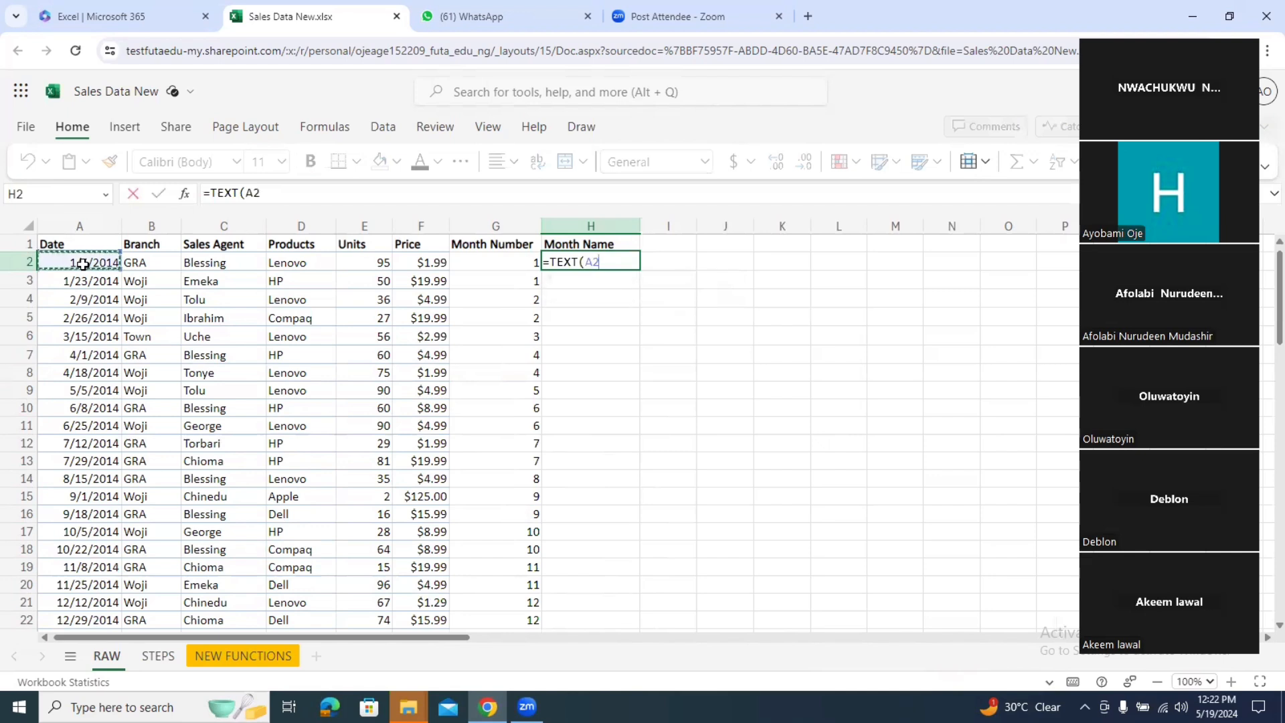
{"action": "type", "text": ","}
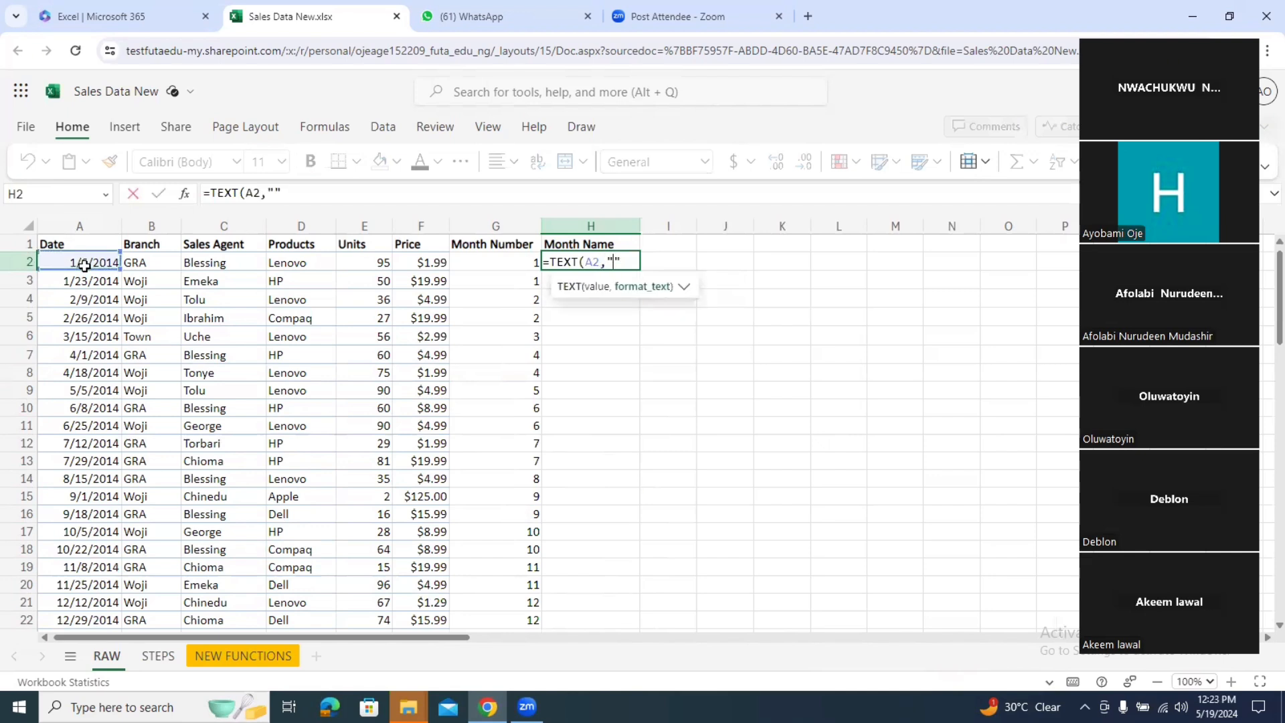
{"action": "type", "text": "mmm"}
{"action": "type", "text": ")"}
{"action": "key", "text": "Return"}
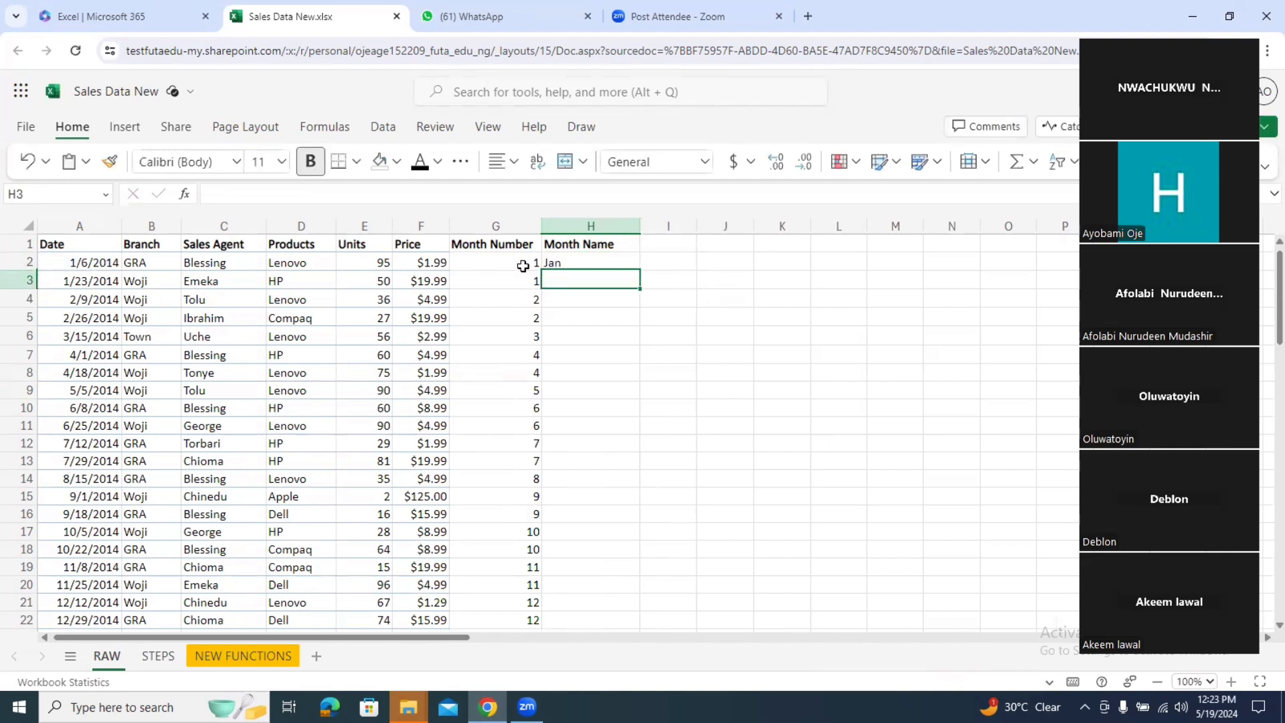
Step: Fill the TEXT formula from H2 down to H9 and review the "mmm" format argument in H2
{"action": "left_click", "coordinate": [600, 259]}
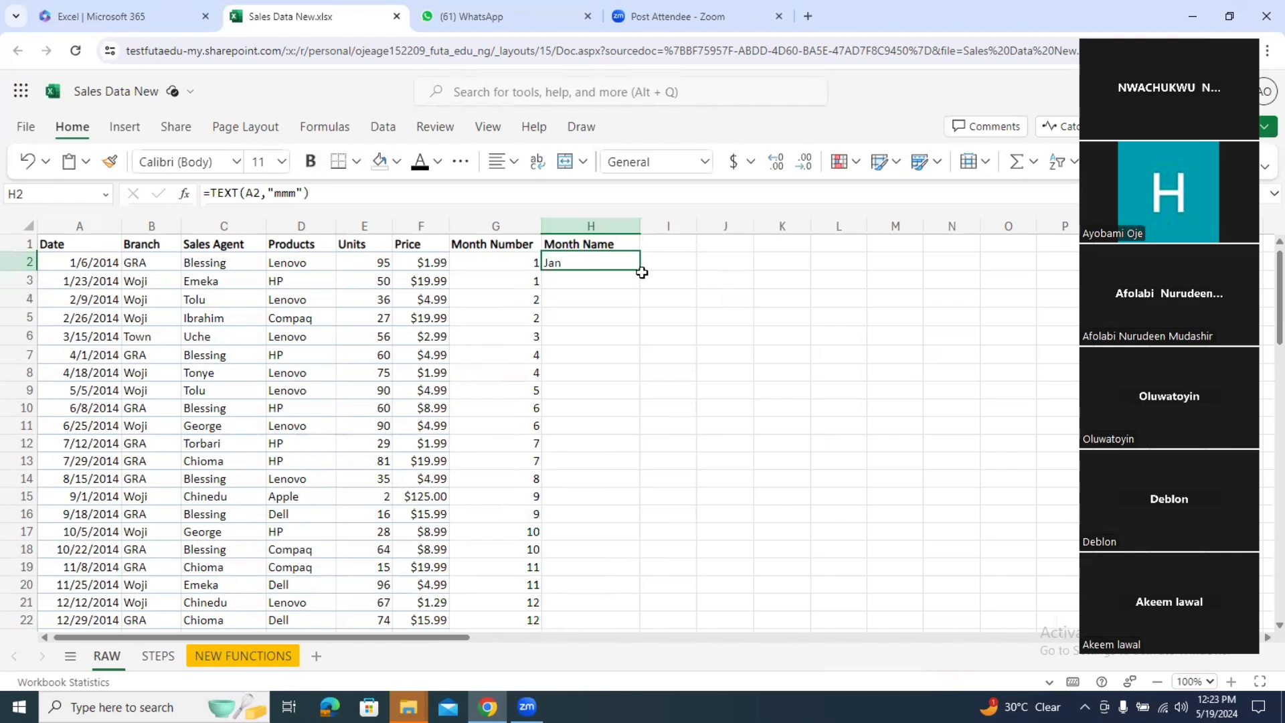
{"action": "left_click_drag", "start_coordinate": [640, 269], "coordinate": [637, 387]}
{"action": "left_click", "coordinate": [705, 325]}
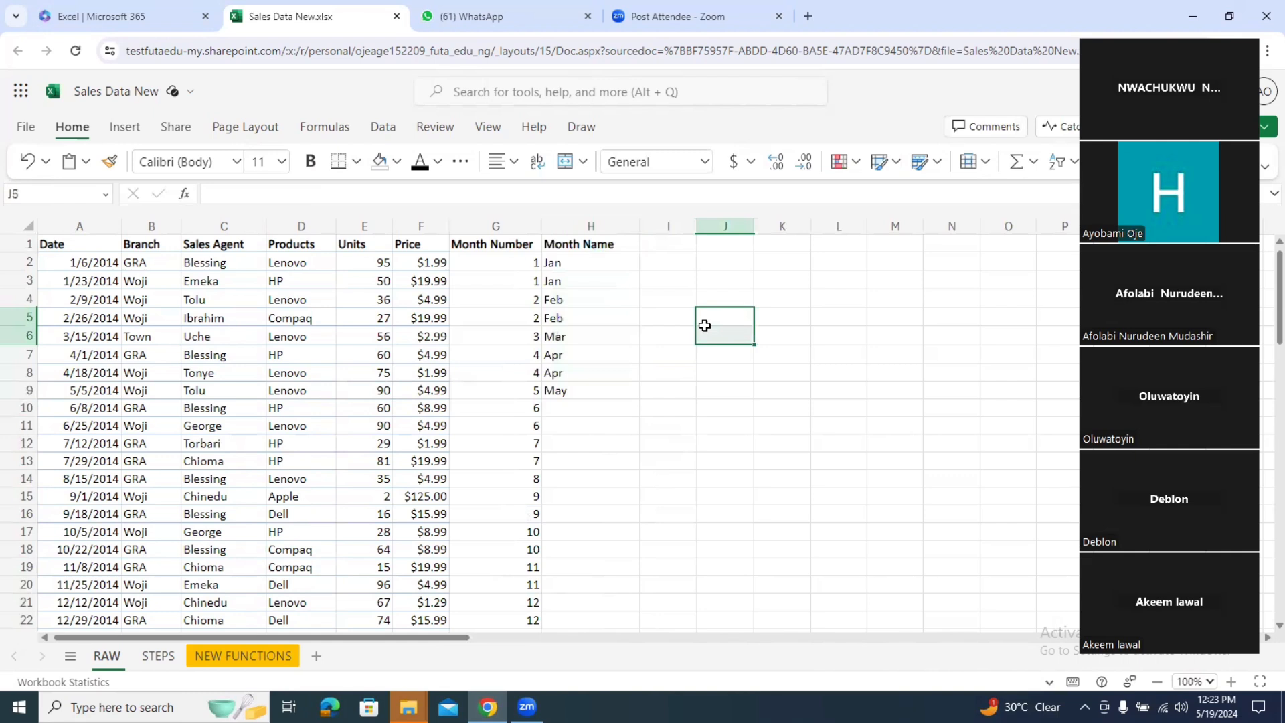
{"action": "left_click", "coordinate": [727, 284]}
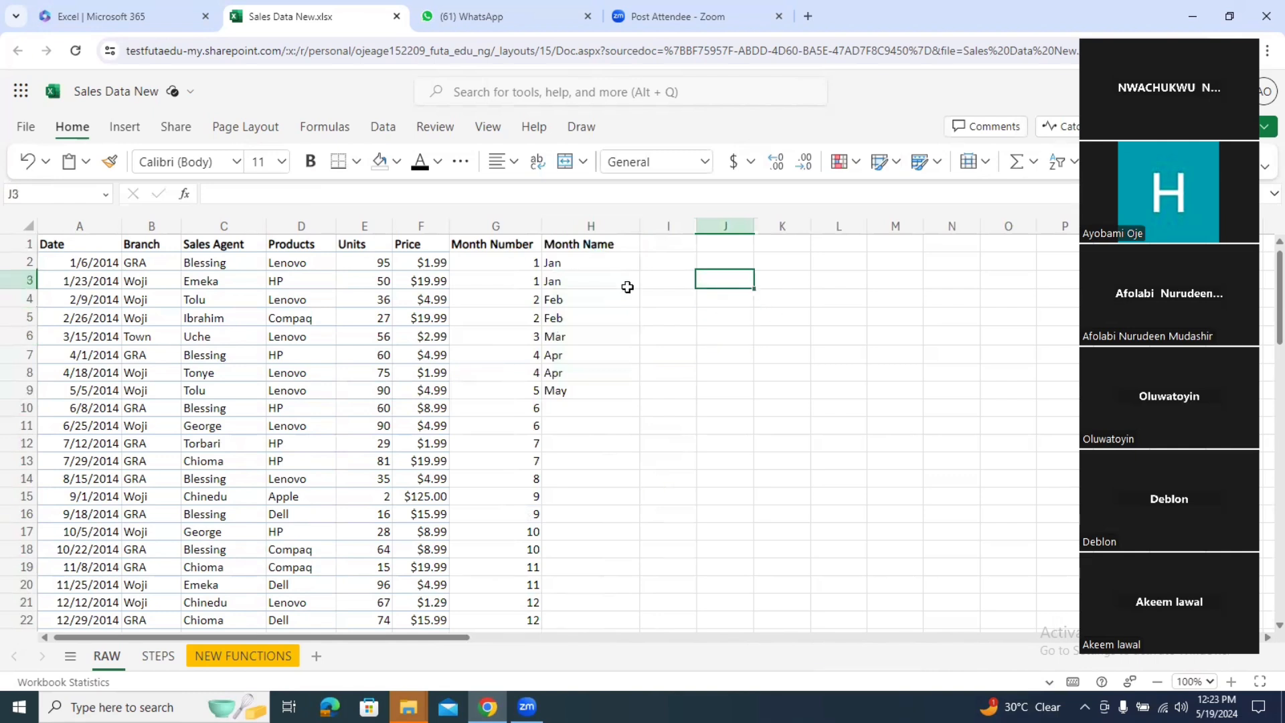
{"action": "left_click", "coordinate": [575, 263]}
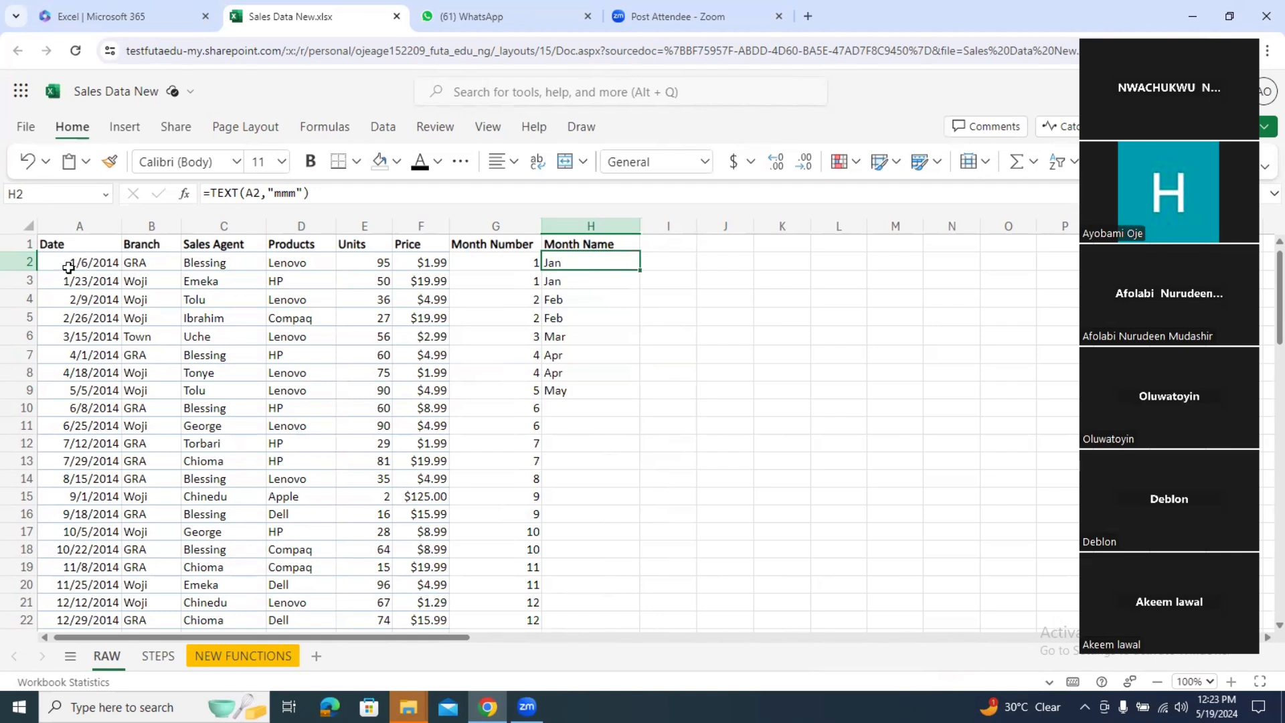
{"action": "left_click", "coordinate": [277, 193]}
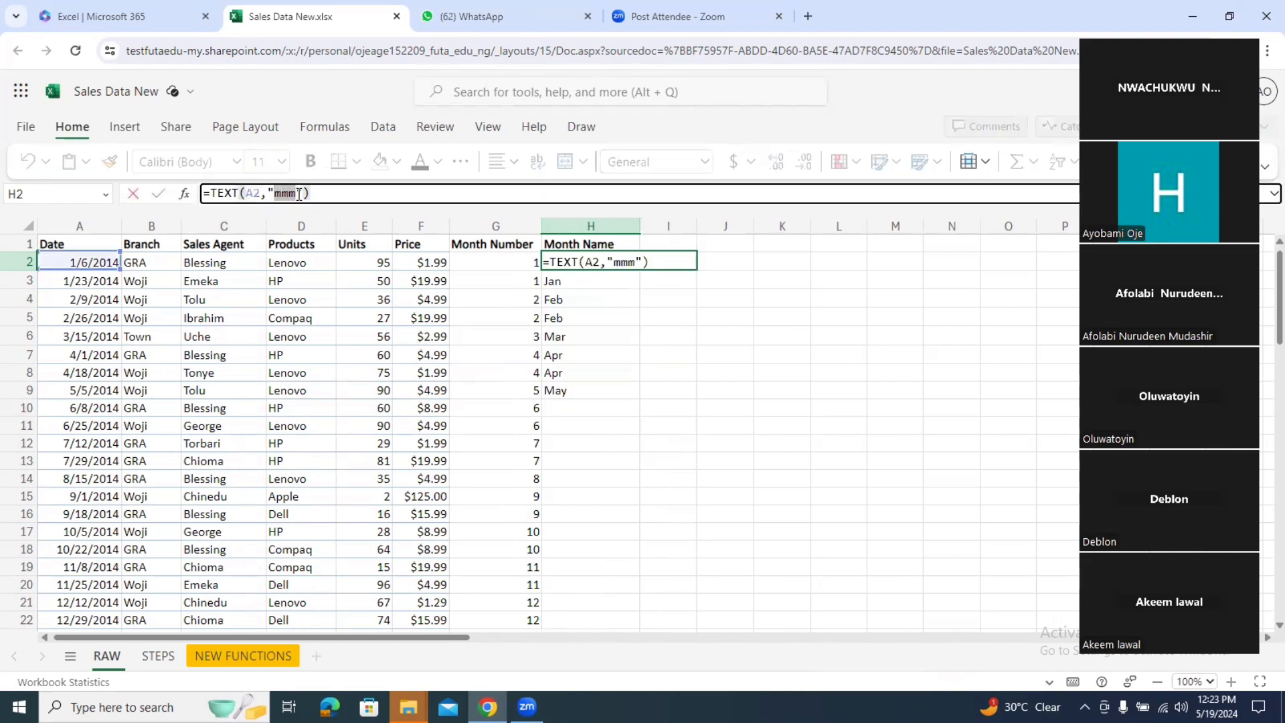
{"action": "left_click", "coordinate": [320, 194]}
{"action": "left_click", "coordinate": [605, 266]}
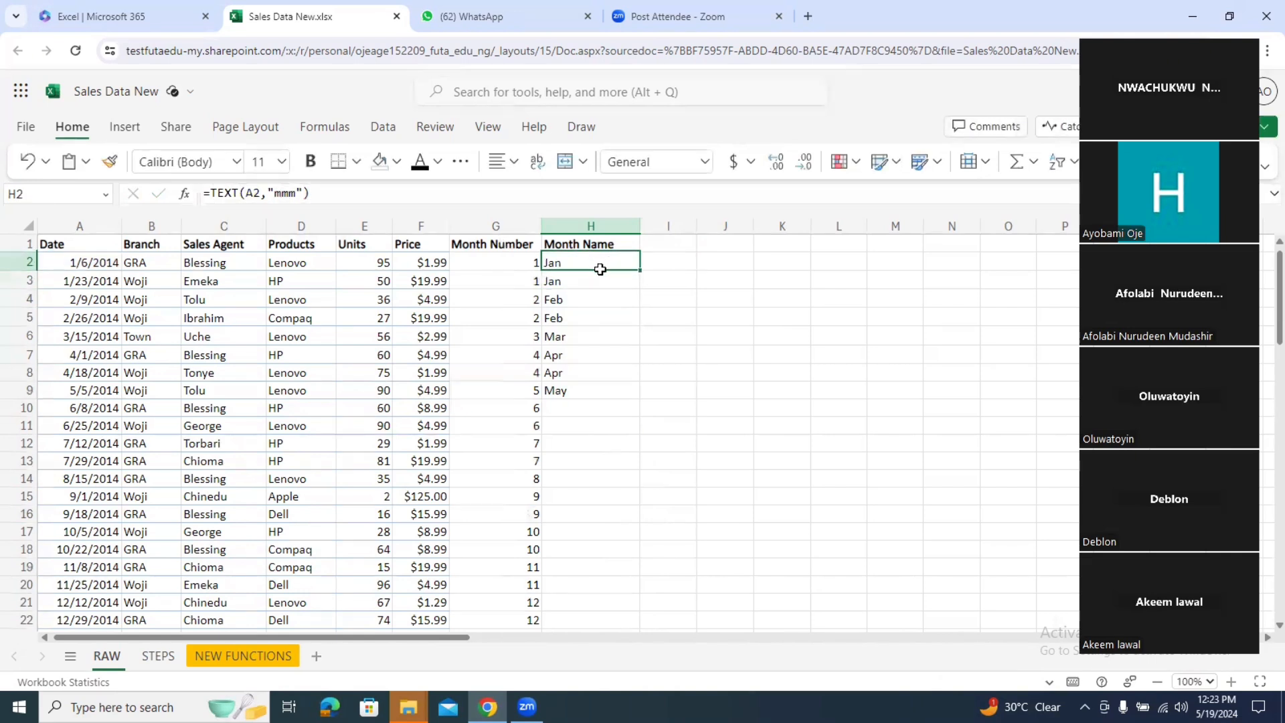
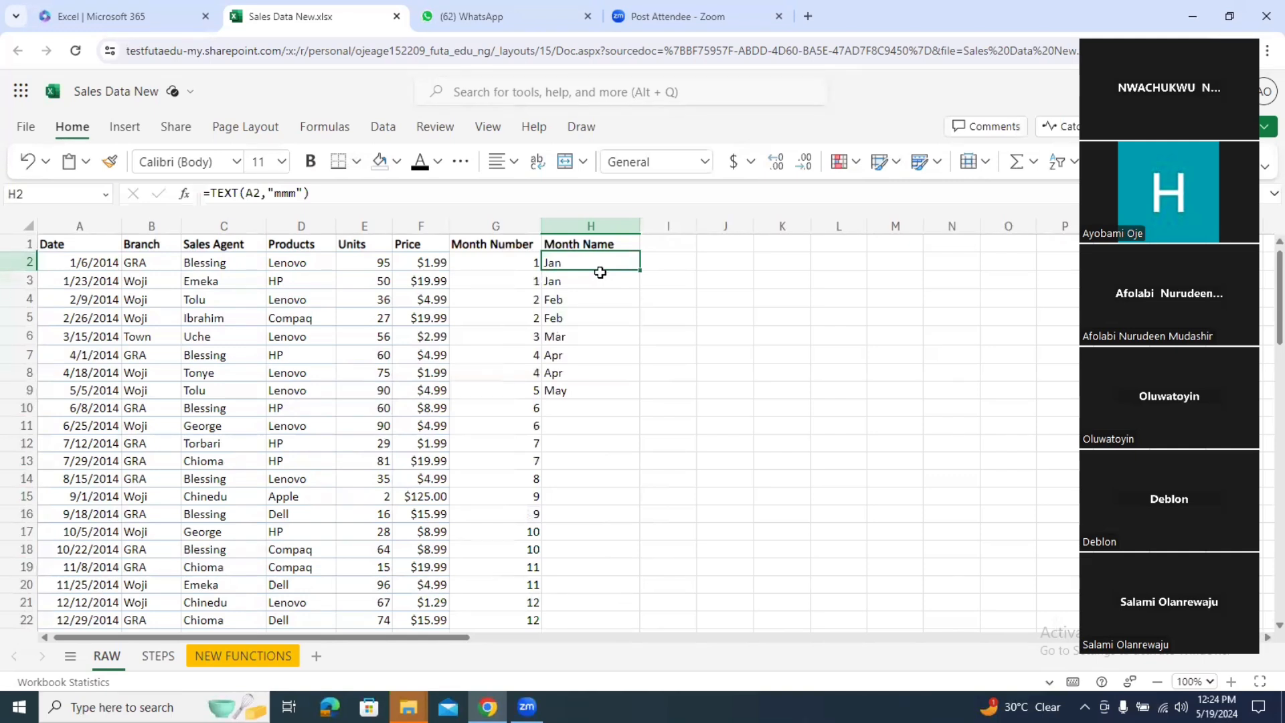
Step: Remove the closing characters of H2's formula, then clear the Month Name formulas from H2 to H9
{"action": "left_click", "coordinate": [342, 192]}
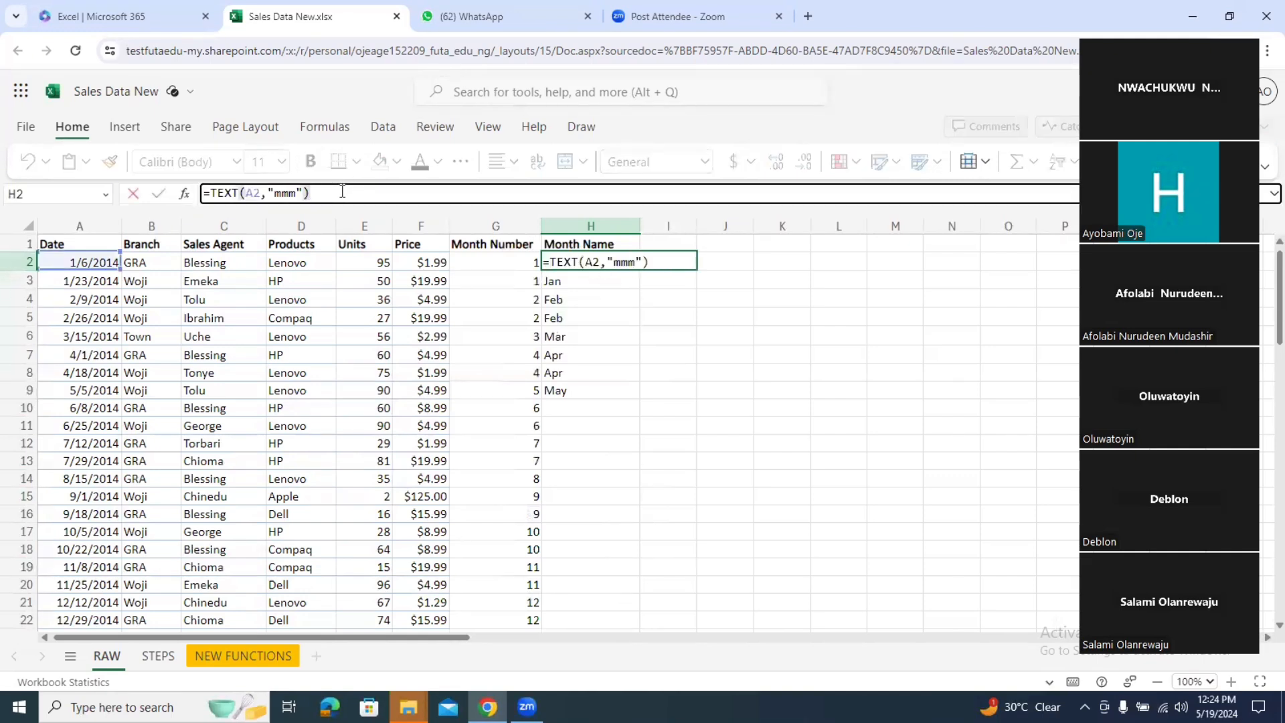
{"action": "key", "text": "BackSpace"}
{"action": "key", "text": "BackSpace"}
{"action": "key", "text": "BackSpace"}
{"action": "left_click", "coordinate": [622, 264]}
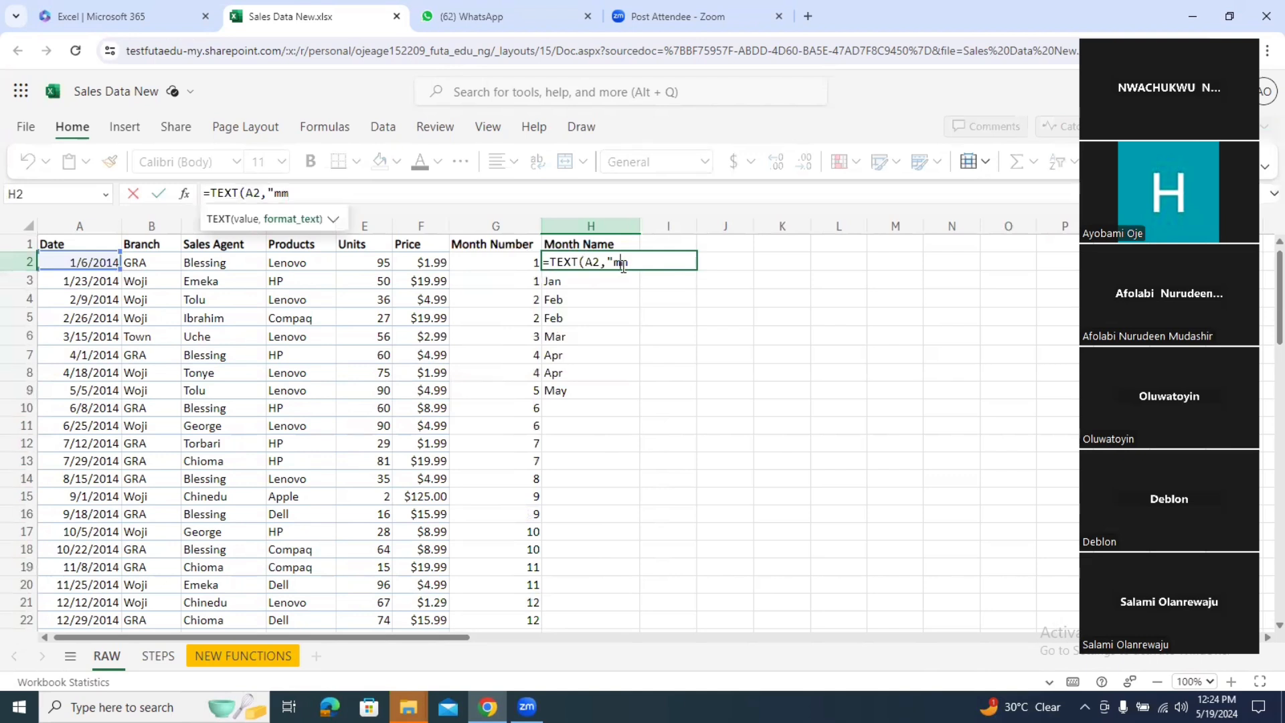
{"action": "left_click", "coordinate": [687, 358]}
{"action": "left_click_drag", "start_coordinate": [609, 263], "coordinate": [603, 387]}
{"action": "key", "text": "Delete"}
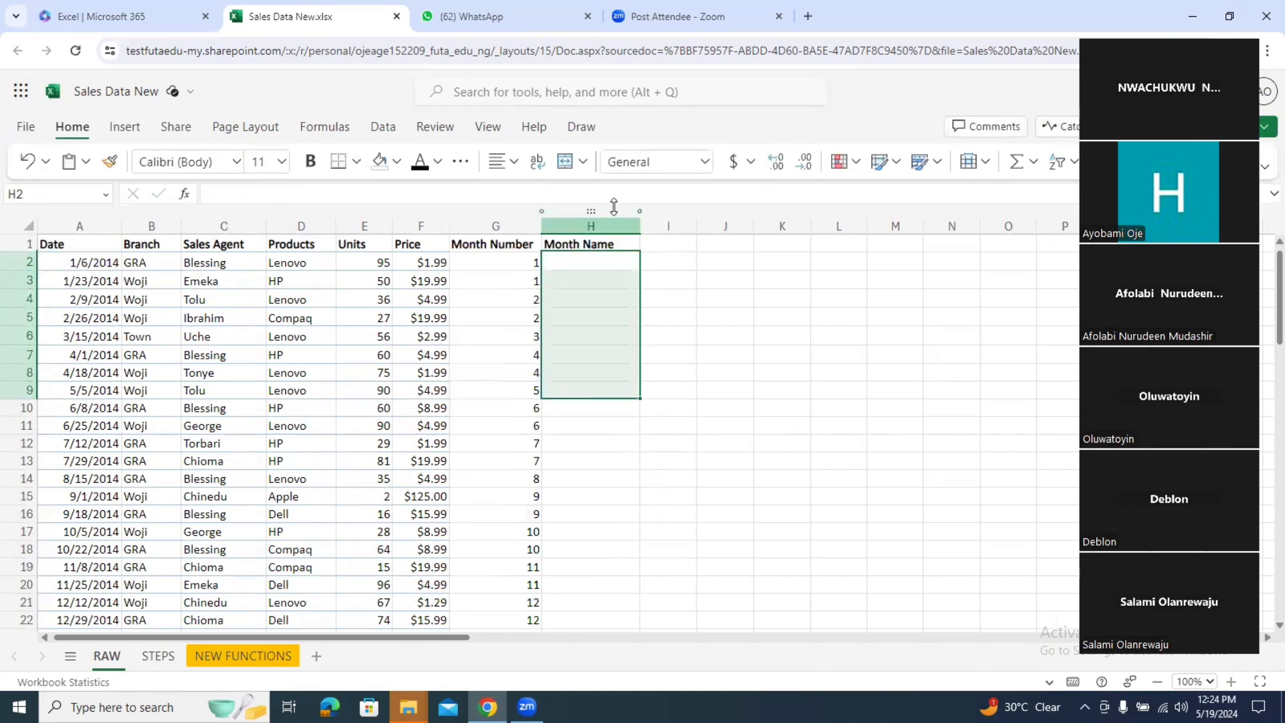
Step: Enter the formula =TEXT(A2,"m") in cell H2 under the Month Name header
{"action": "left_click", "coordinate": [600, 265]}
{"action": "type", "text": "="}
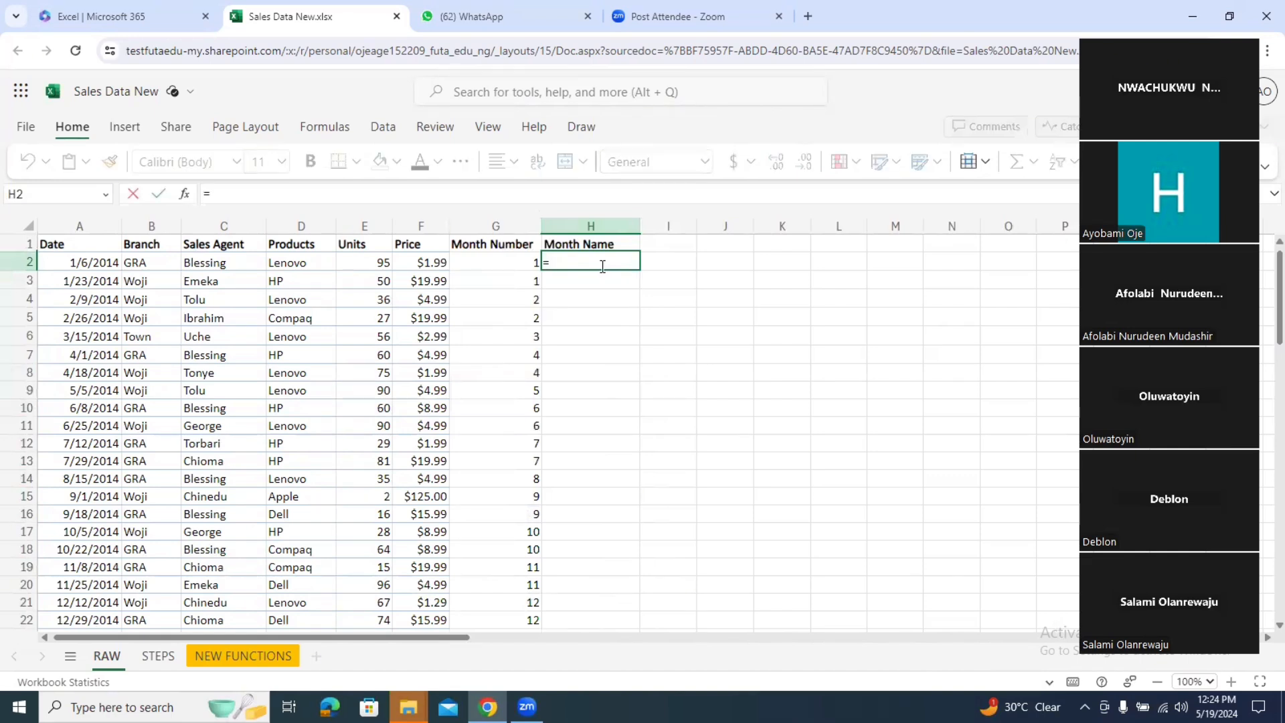
{"action": "type", "text": "text"}
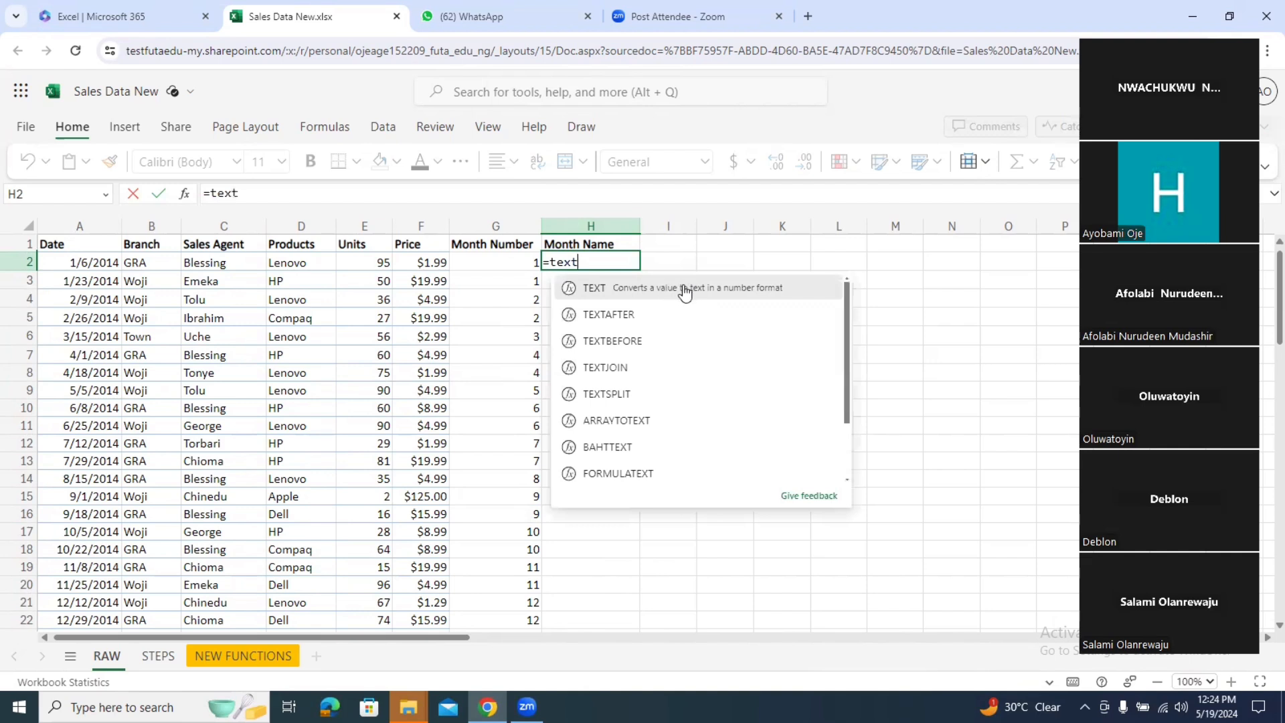
{"action": "left_click", "coordinate": [728, 289]}
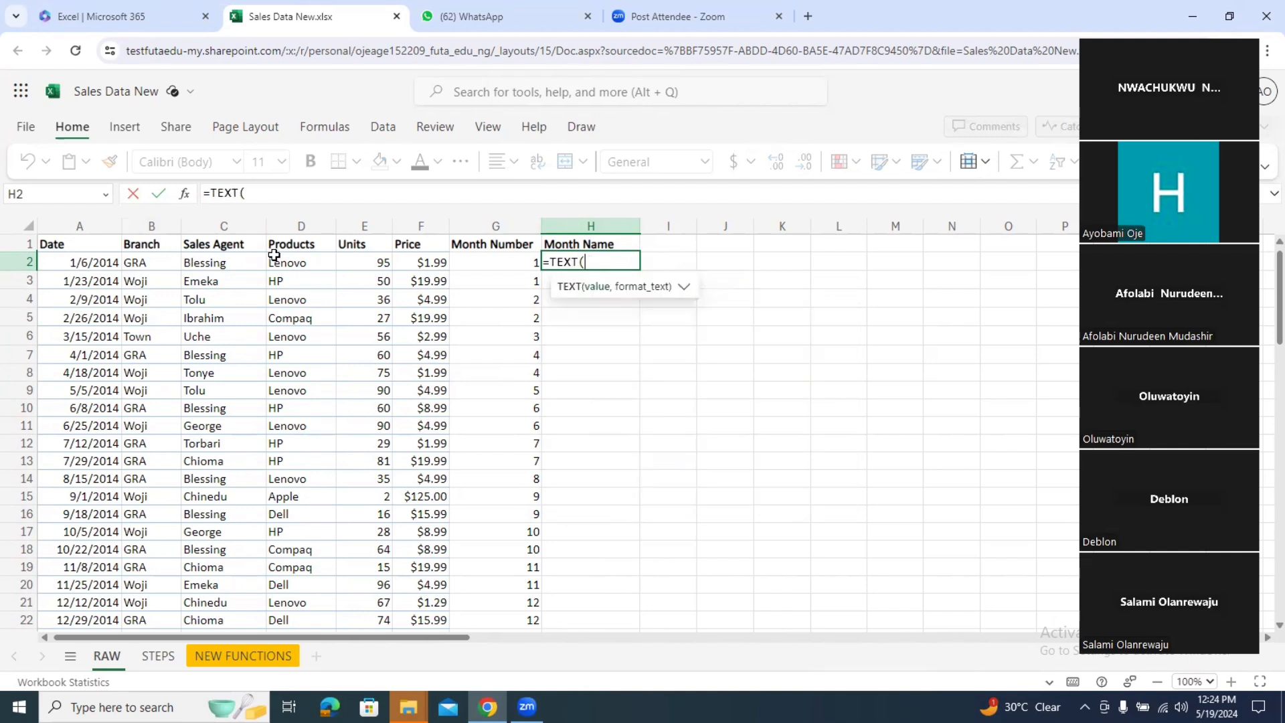
{"action": "left_click", "coordinate": [96, 262]}
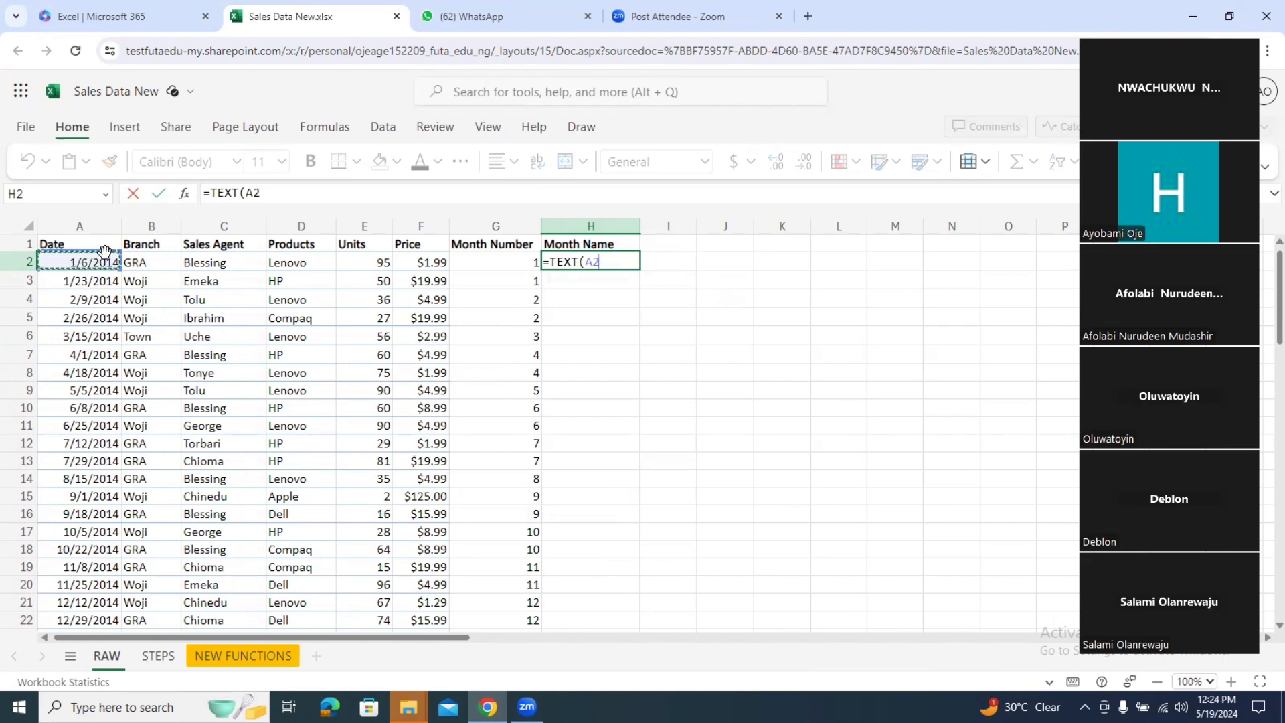
{"action": "type", "text": ","}
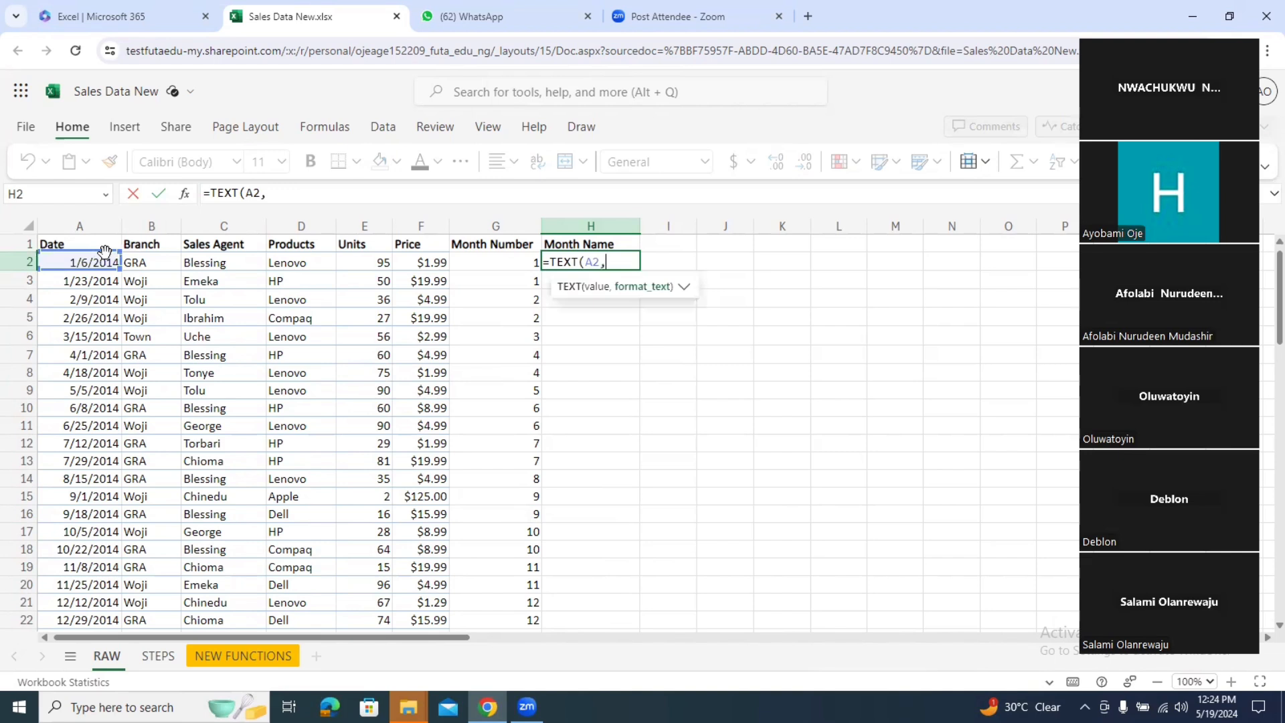
{"action": "type", "text": "\"\""}
{"action": "type", "text": "m"}
{"action": "type", "text": ")"}
{"action": "key", "text": "Return"}
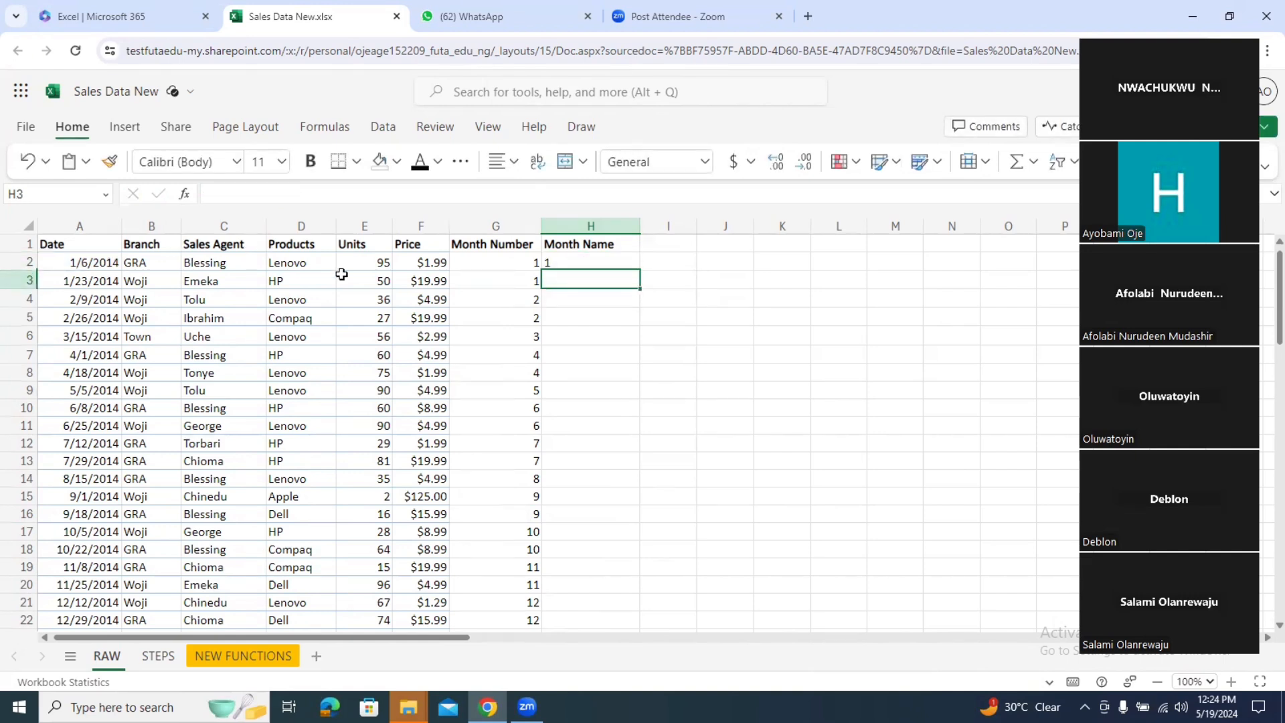
Step: Change the format argument of the TEXT formula in H2 to "mm"
{"action": "left_click", "coordinate": [589, 261]}
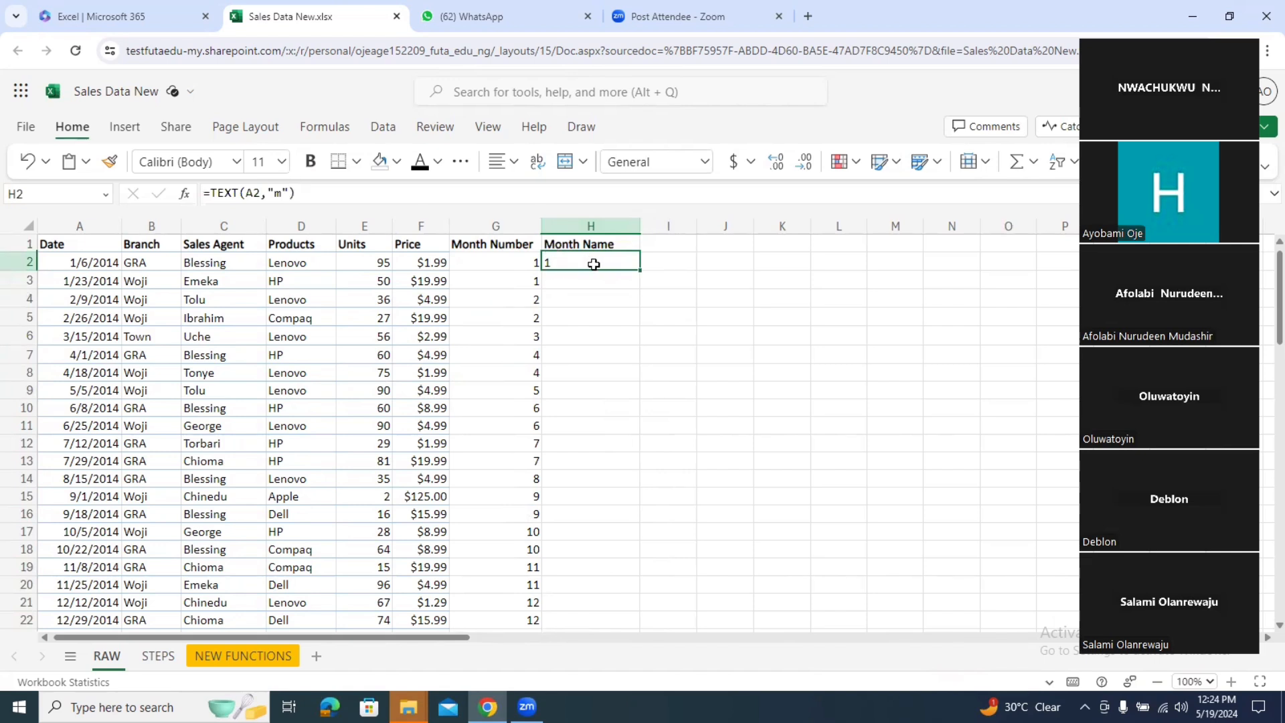
{"action": "left_click", "coordinate": [286, 194]}
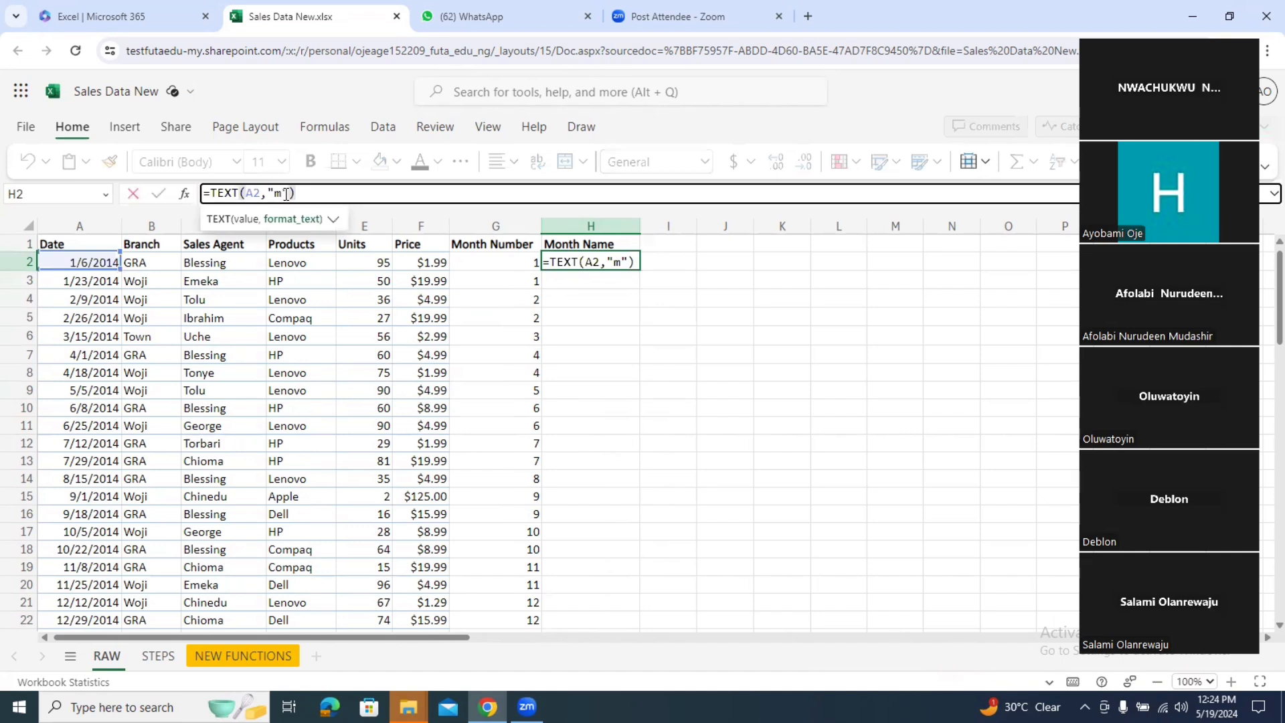
{"action": "type", "text": "m"}
{"action": "key", "text": "Return"}
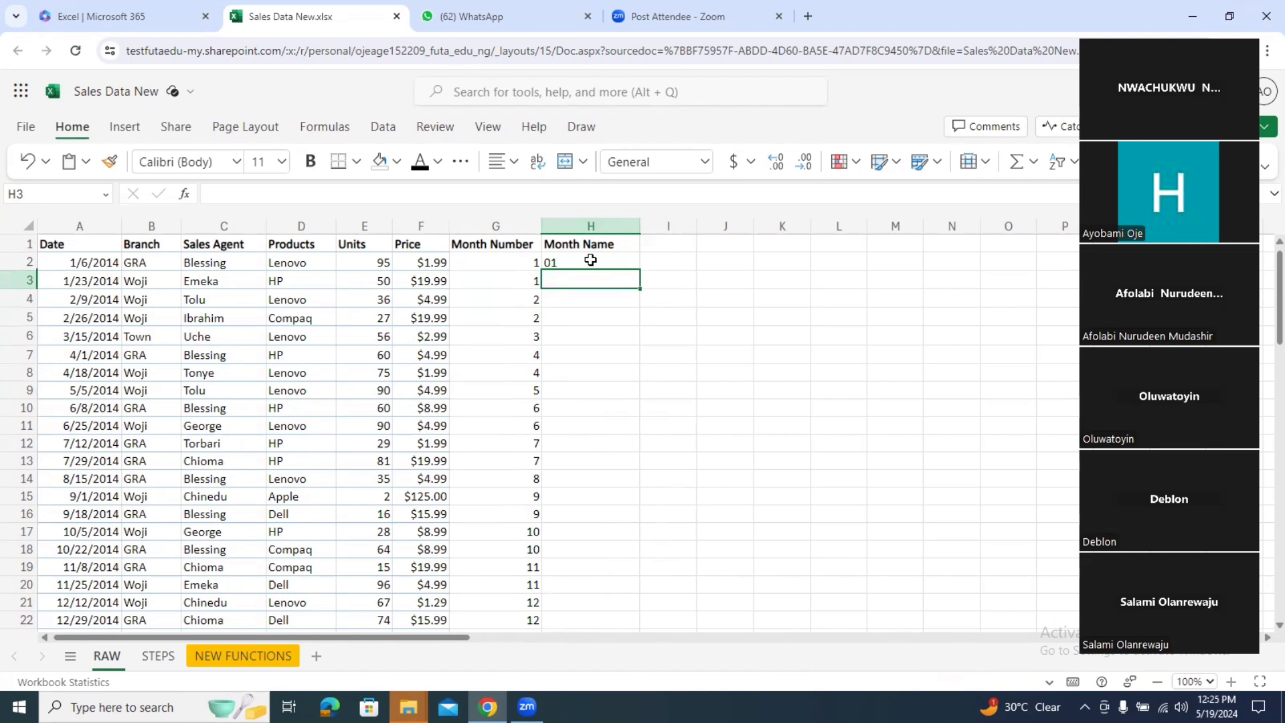
Step: Change the format argument in H2 to "mmm" and fill the formula down the whole Month Name column
{"action": "left_click", "coordinate": [590, 261]}
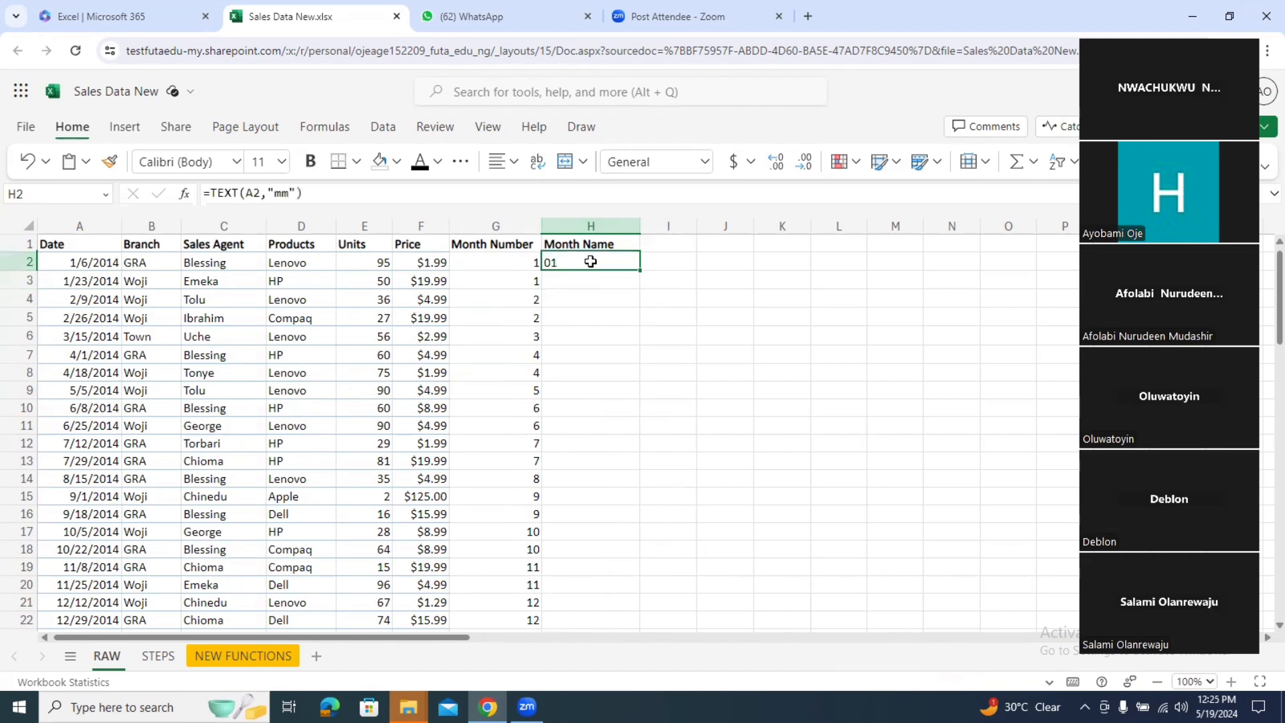
{"action": "left_click", "coordinate": [289, 193]}
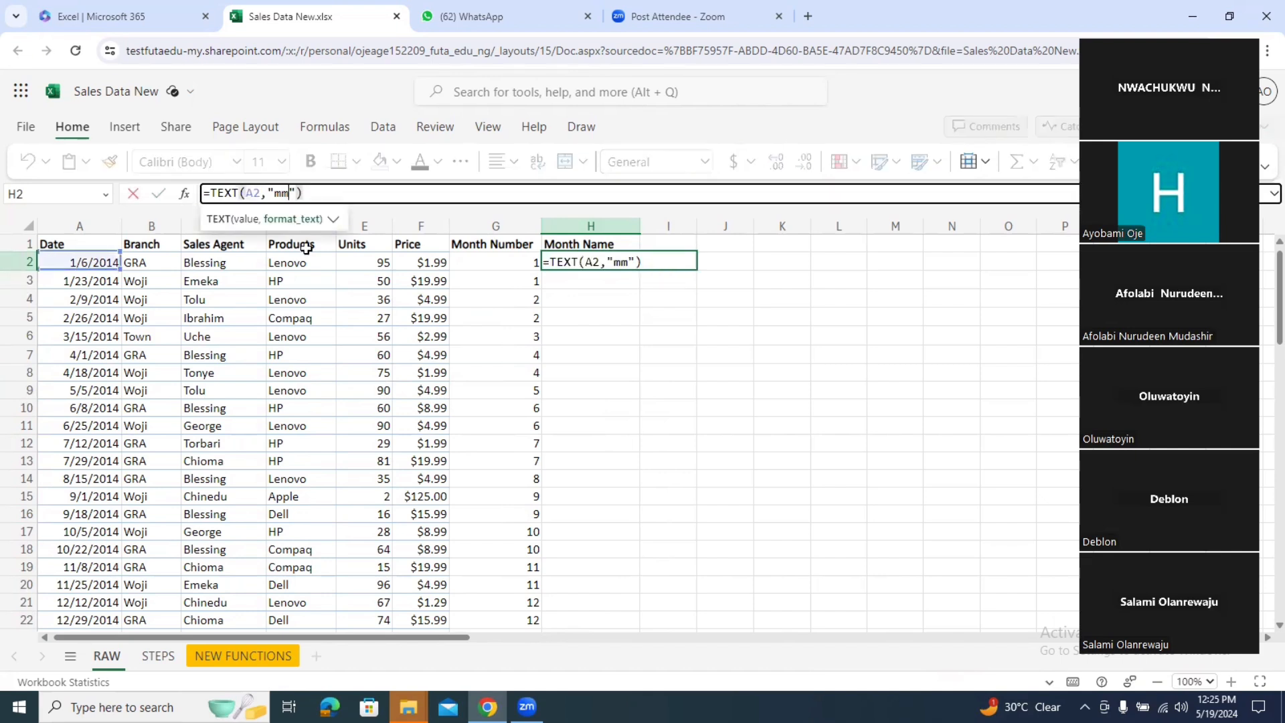
{"action": "type", "text": "m"}
{"action": "key", "text": "ctrl+Return"}
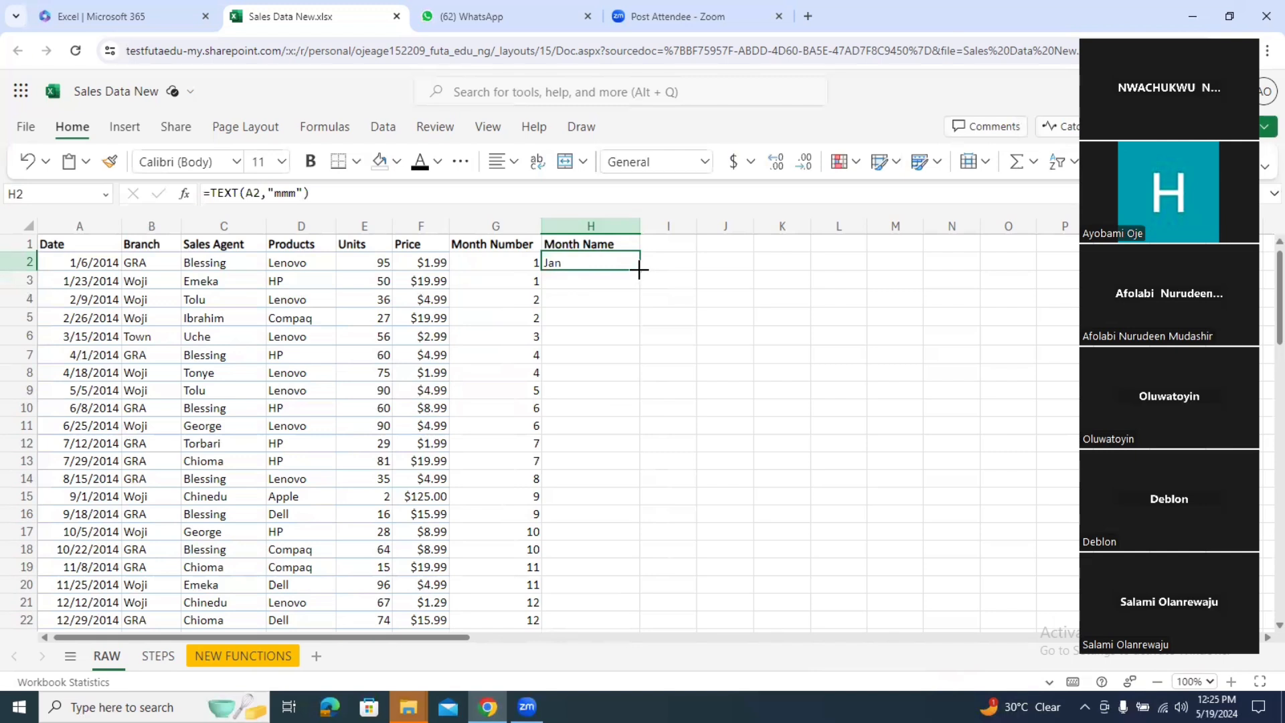
{"action": "double_click", "coordinate": [639, 270]}
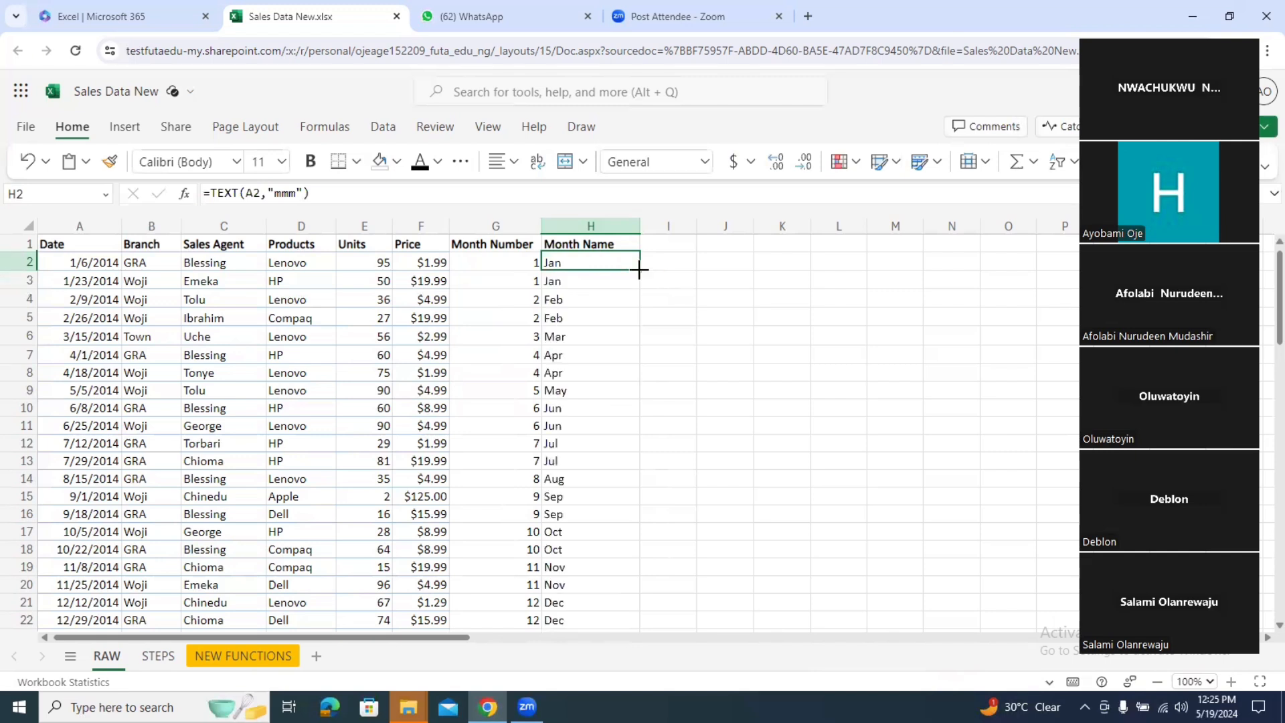
{"action": "left_click", "coordinate": [747, 429]}
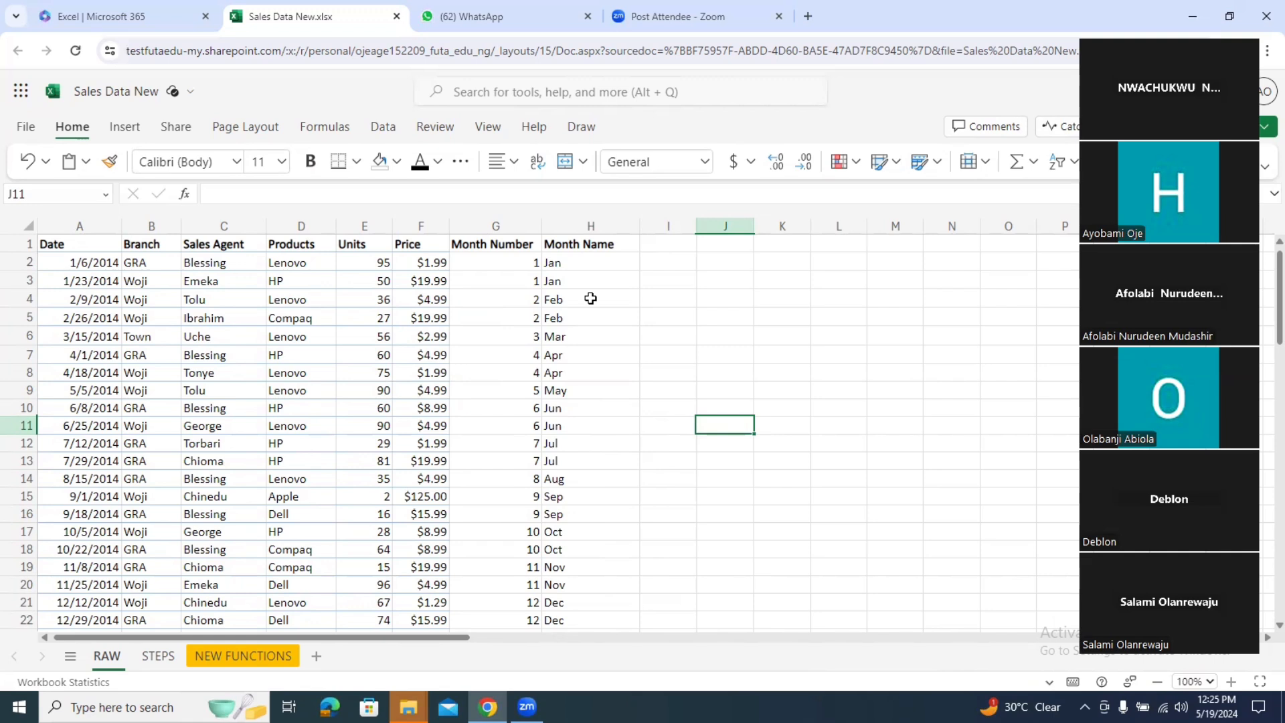
Step: Enter the header Year in cell I1 and make it bold
{"action": "left_click", "coordinate": [666, 247]}
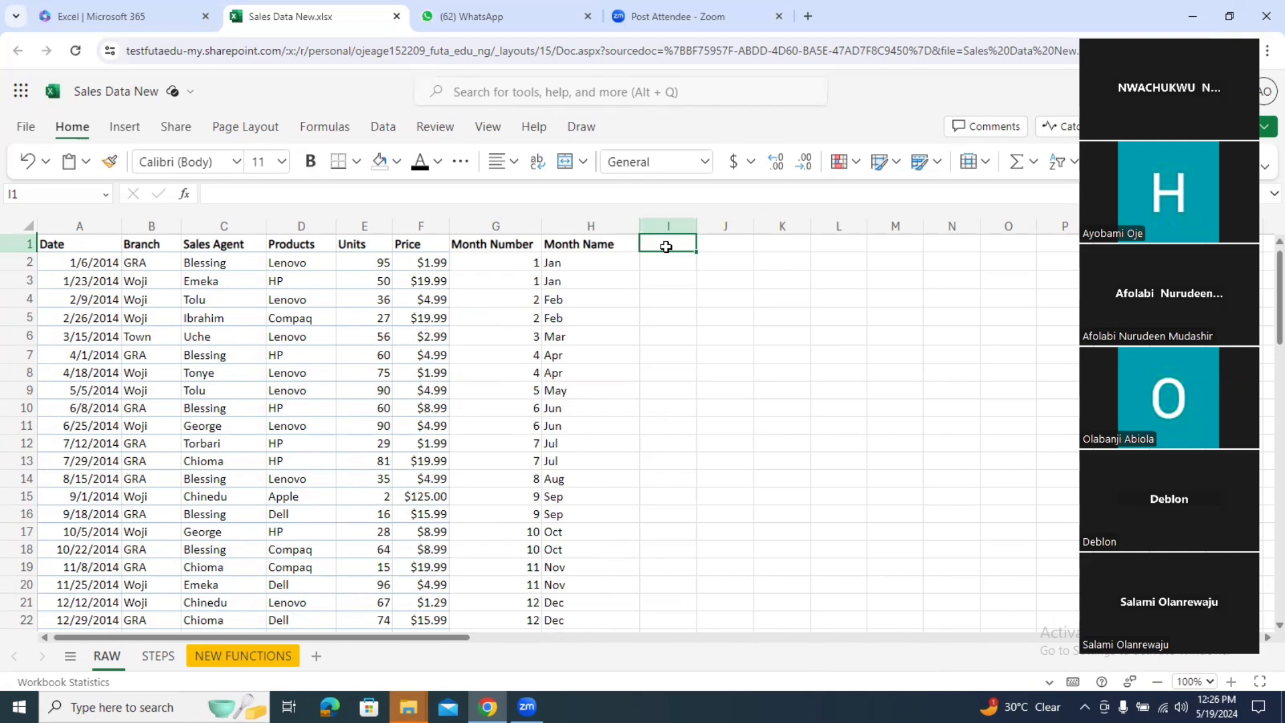
{"action": "type", "text": "Year"}
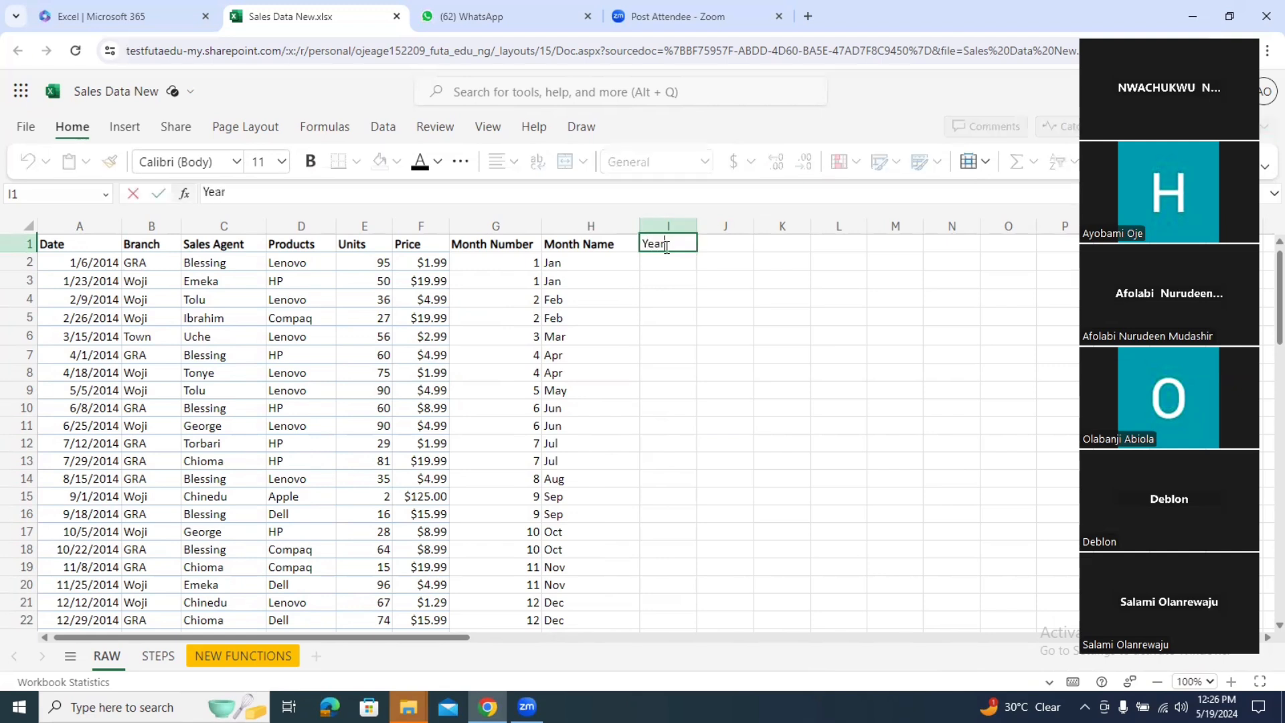
{"action": "left_click", "coordinate": [700, 280]}
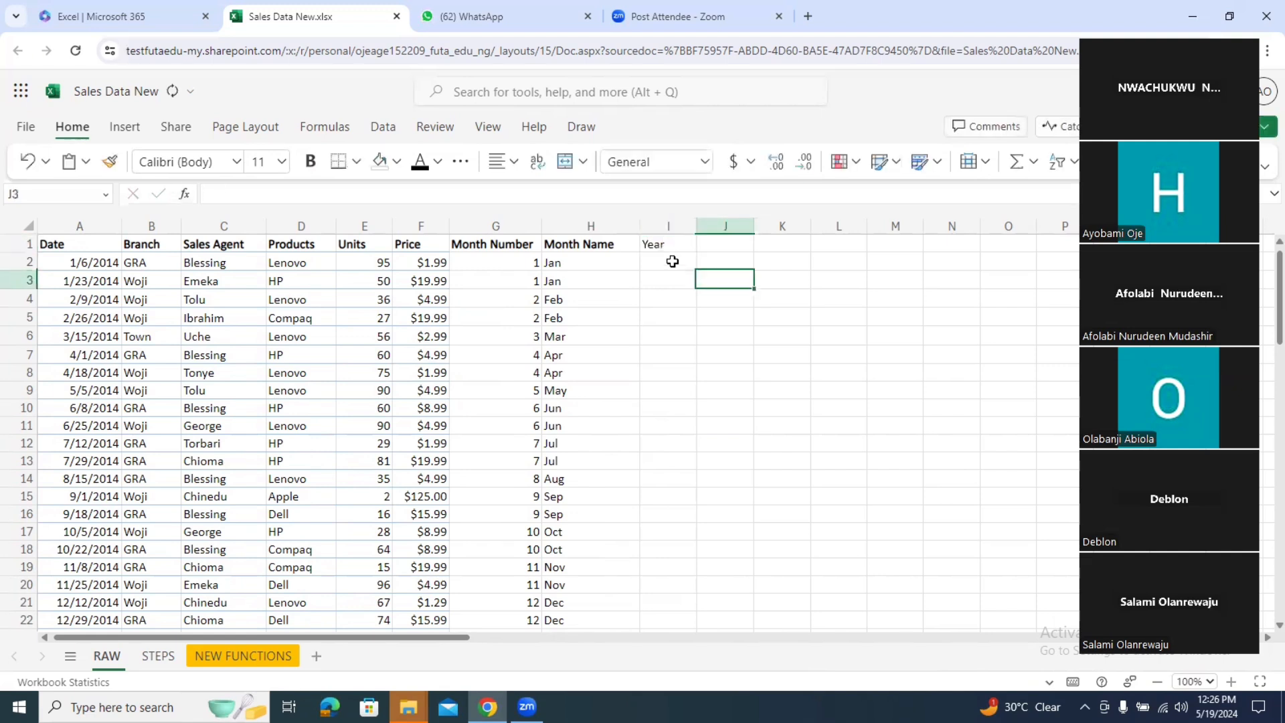
{"action": "left_click", "coordinate": [667, 246]}
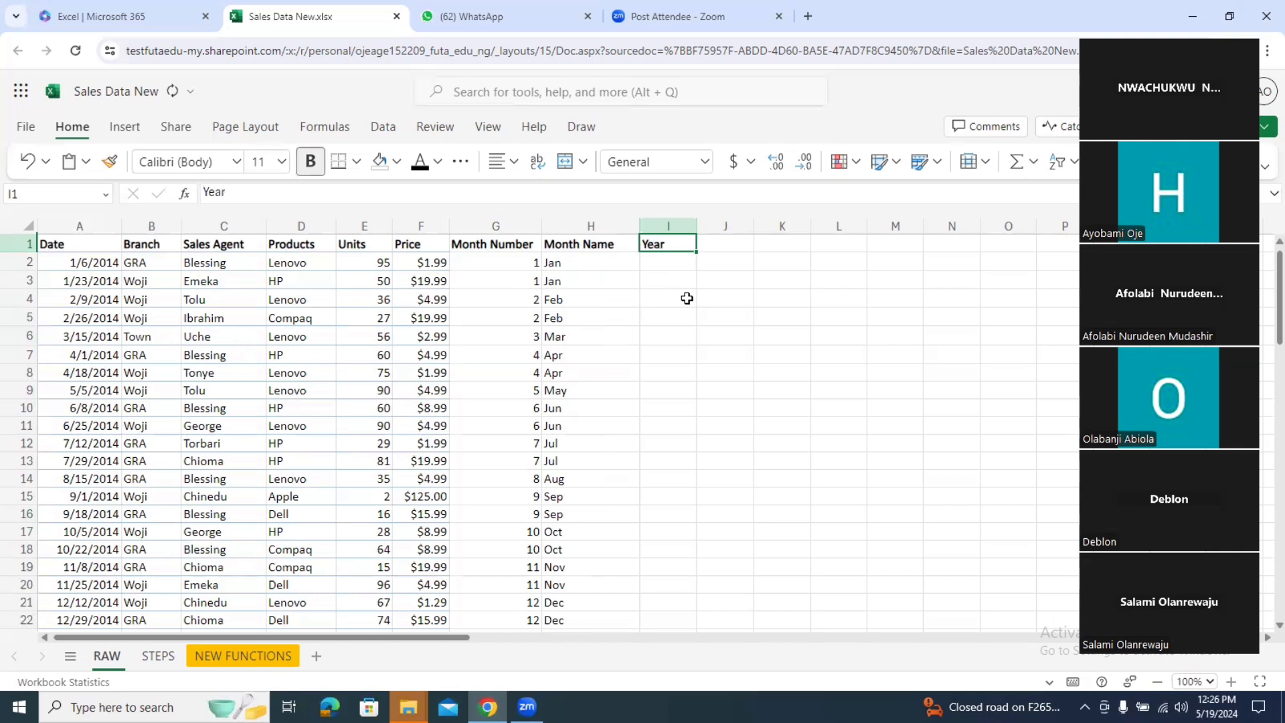
Step: Enter the formula =YEAR(A2) in cell I2 to extract the year of the first date
{"action": "left_click", "coordinate": [677, 267]}
{"action": "type", "text": "="}
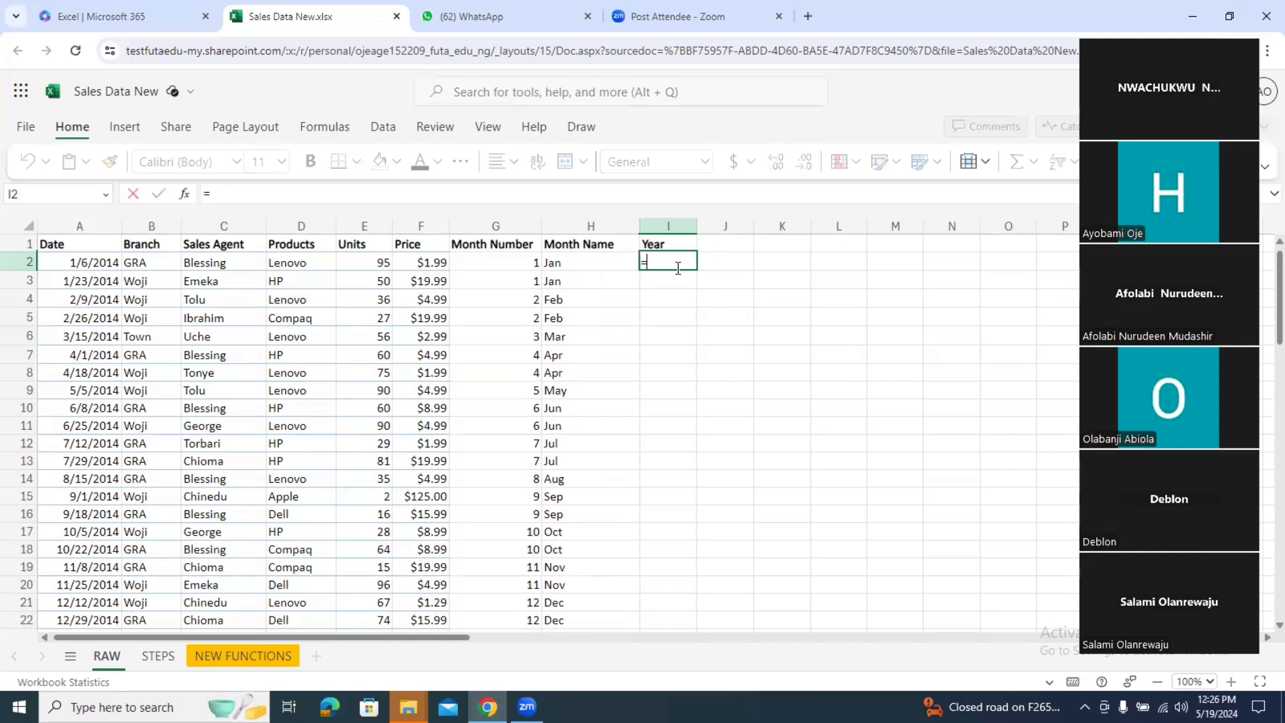
{"action": "type", "text": "year"}
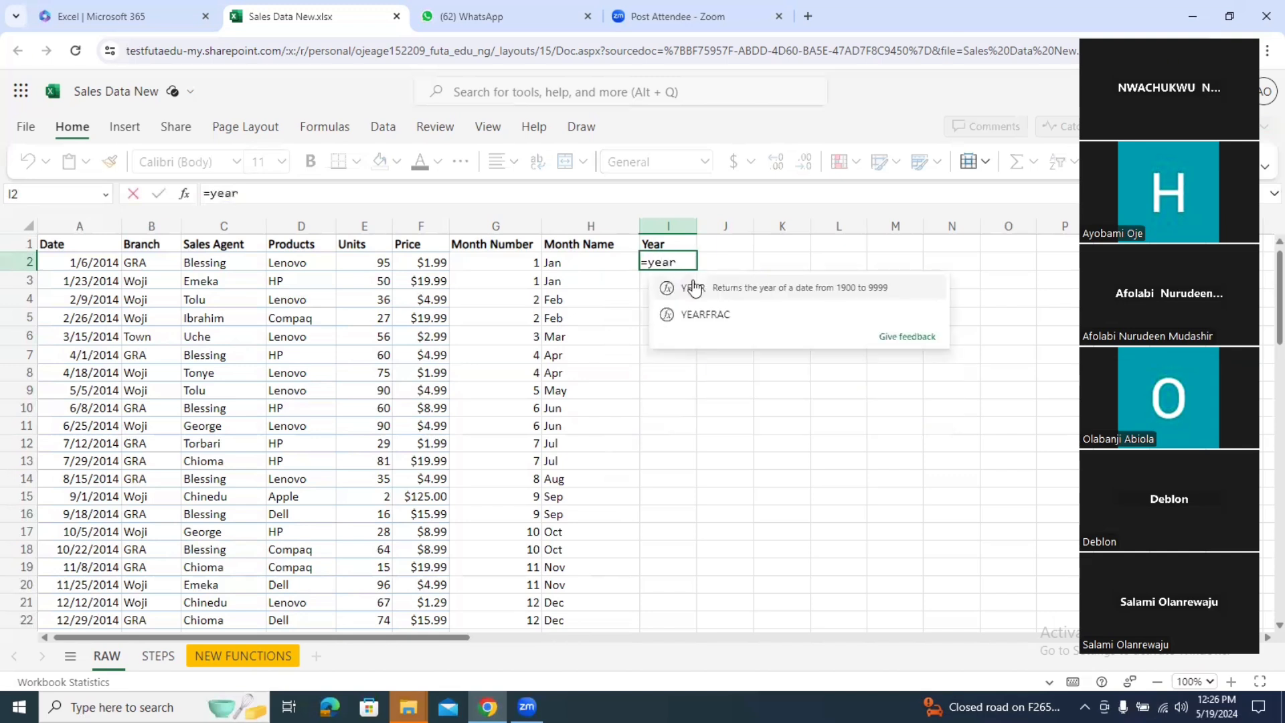
{"action": "left_click", "coordinate": [694, 289]}
{"action": "left_click", "coordinate": [103, 262]}
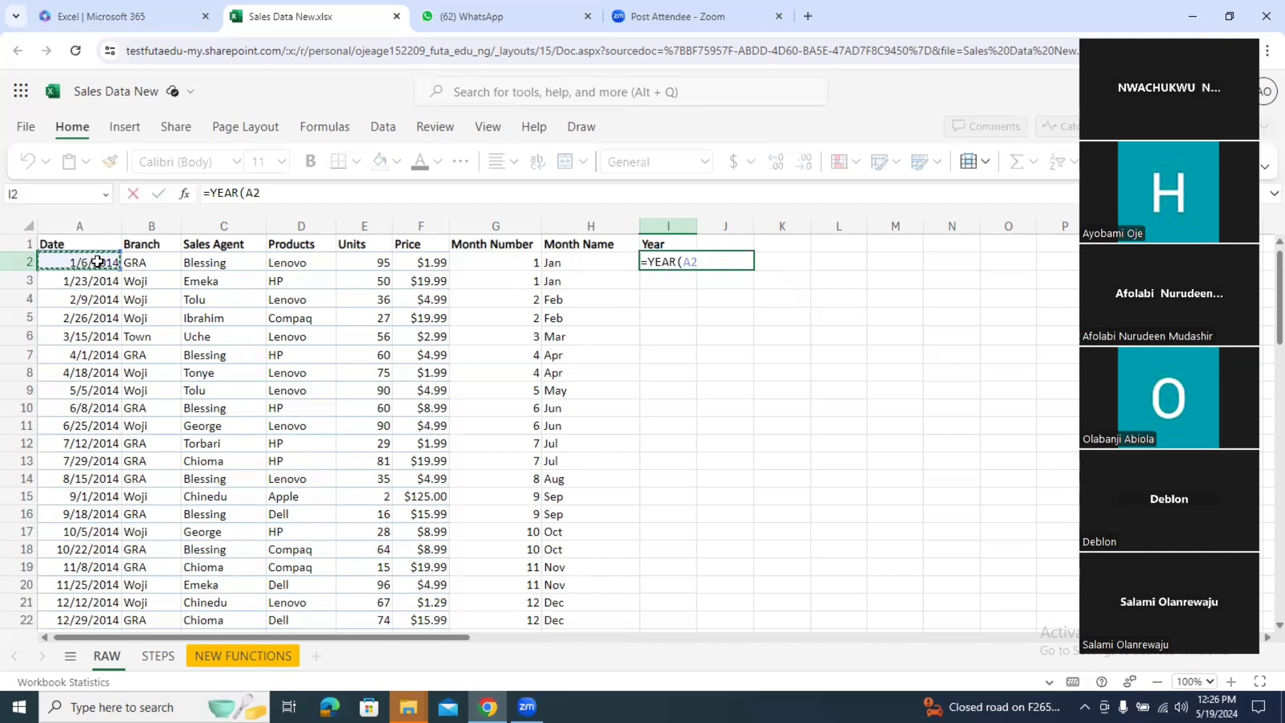
{"action": "key", "text": "Return"}
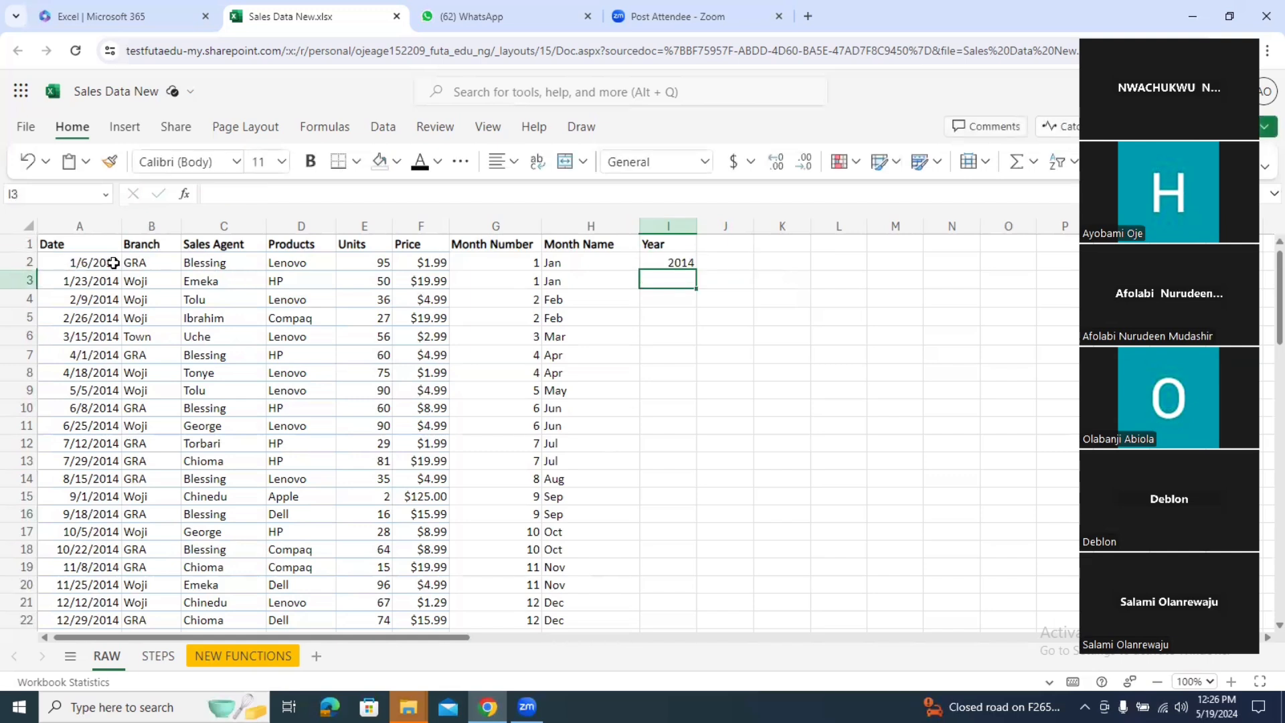
Step: Fill the YEAR formula from I2 down the Year column to the last data row
{"action": "left_click", "coordinate": [684, 262]}
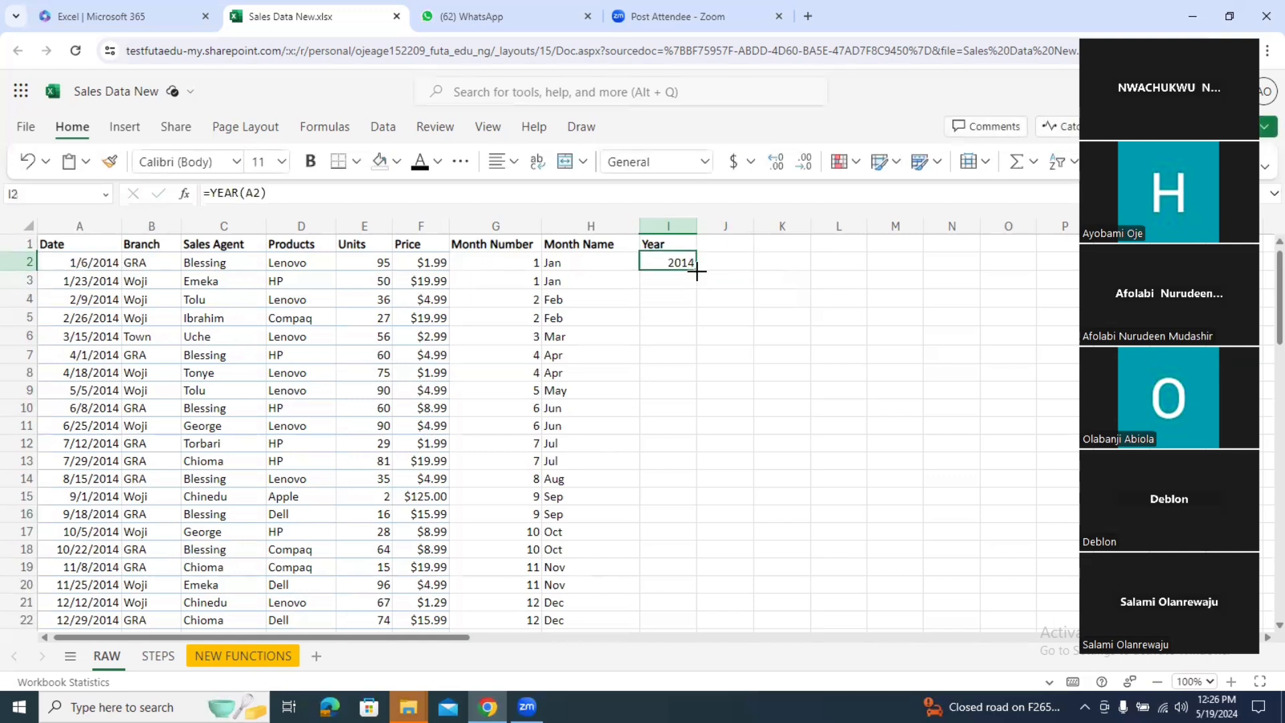
{"action": "left_click_drag", "start_coordinate": [696, 269], "coordinate": [695, 509]}
{"action": "scroll", "coordinate": [1261, 466], "scroll_direction": "up", "scroll_amount": 9}
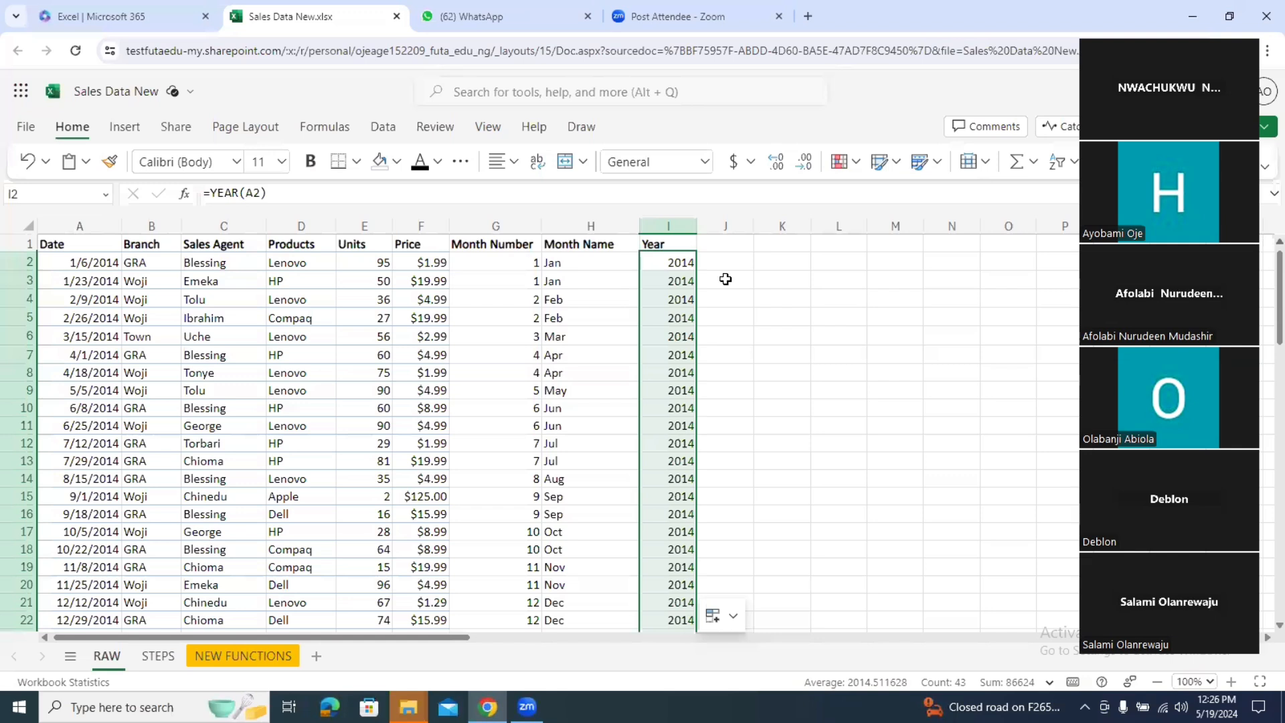
{"action": "left_click", "coordinate": [724, 246]}
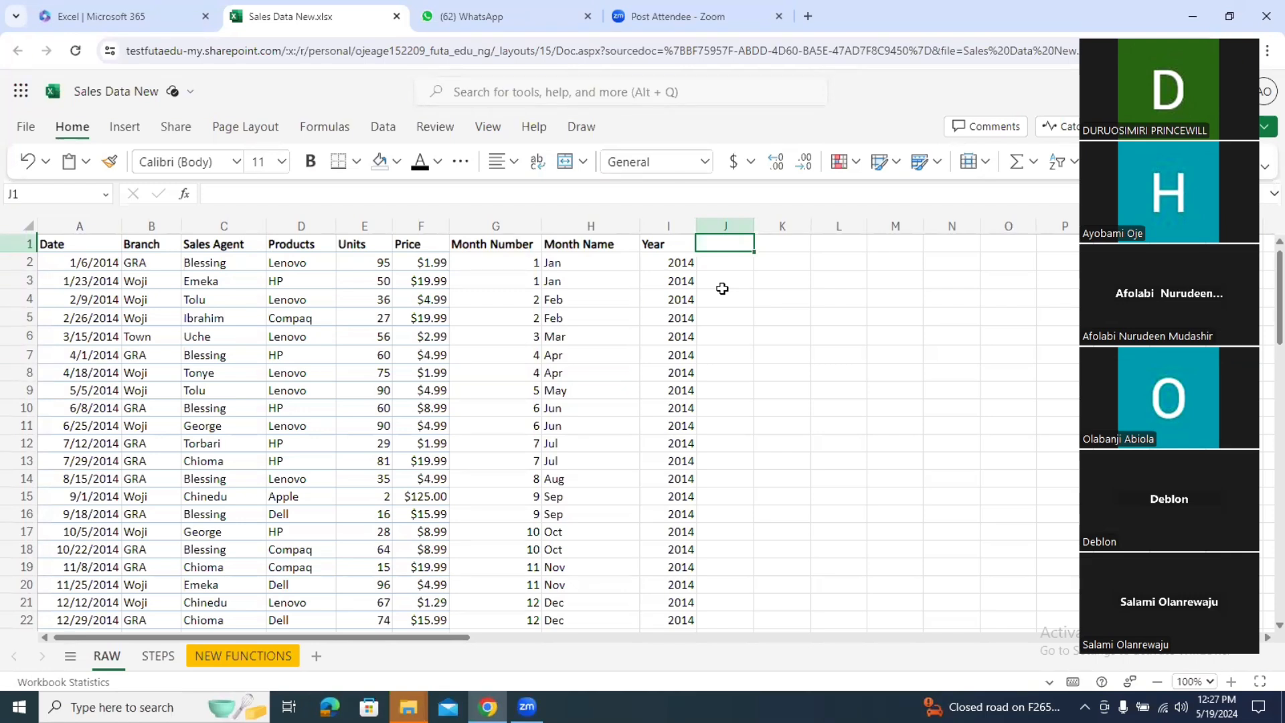
{"action": "left_click", "coordinate": [516, 222]}
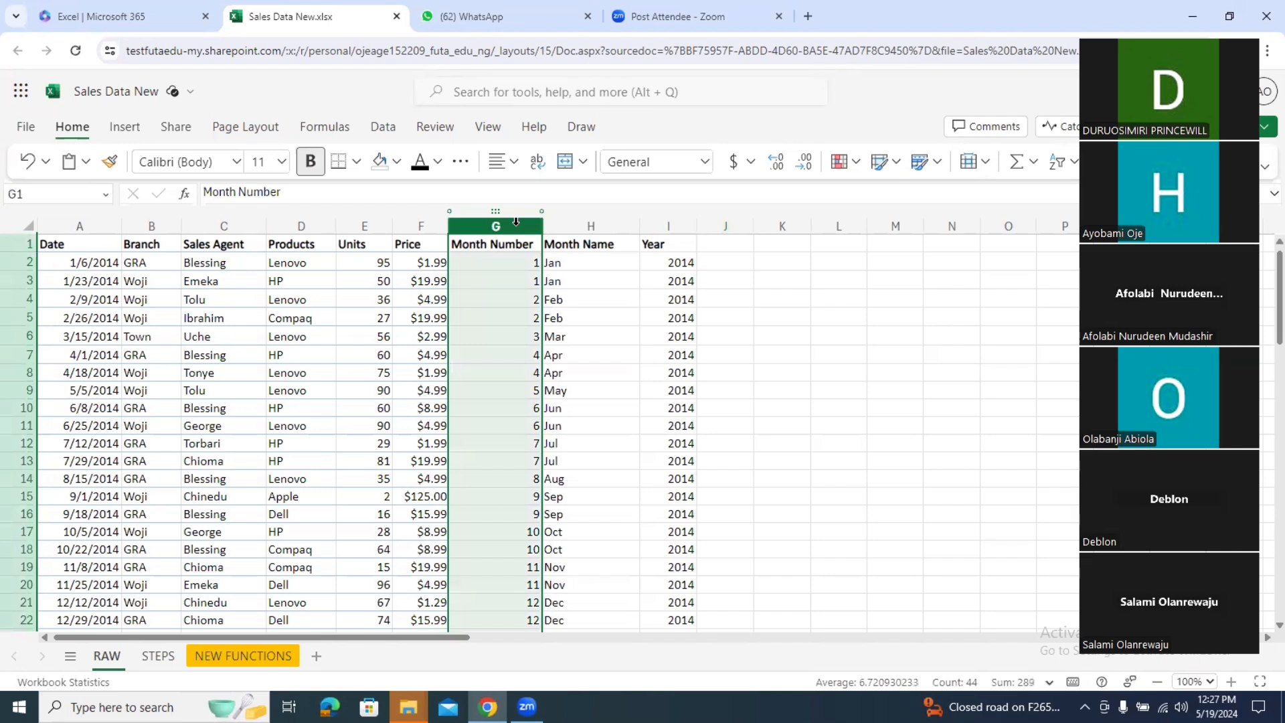
{"action": "right_click", "coordinate": [516, 221]}
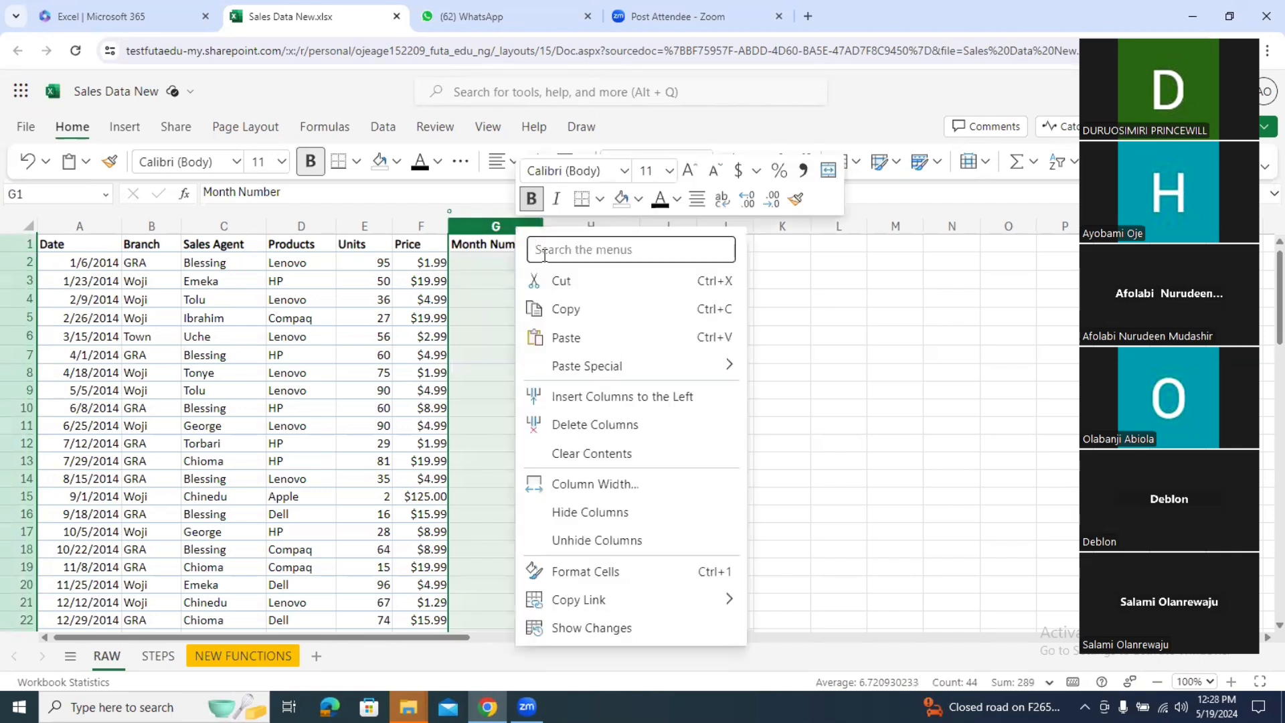
{"action": "key", "text": "Escape"}
{"action": "left_click", "coordinate": [576, 262]}
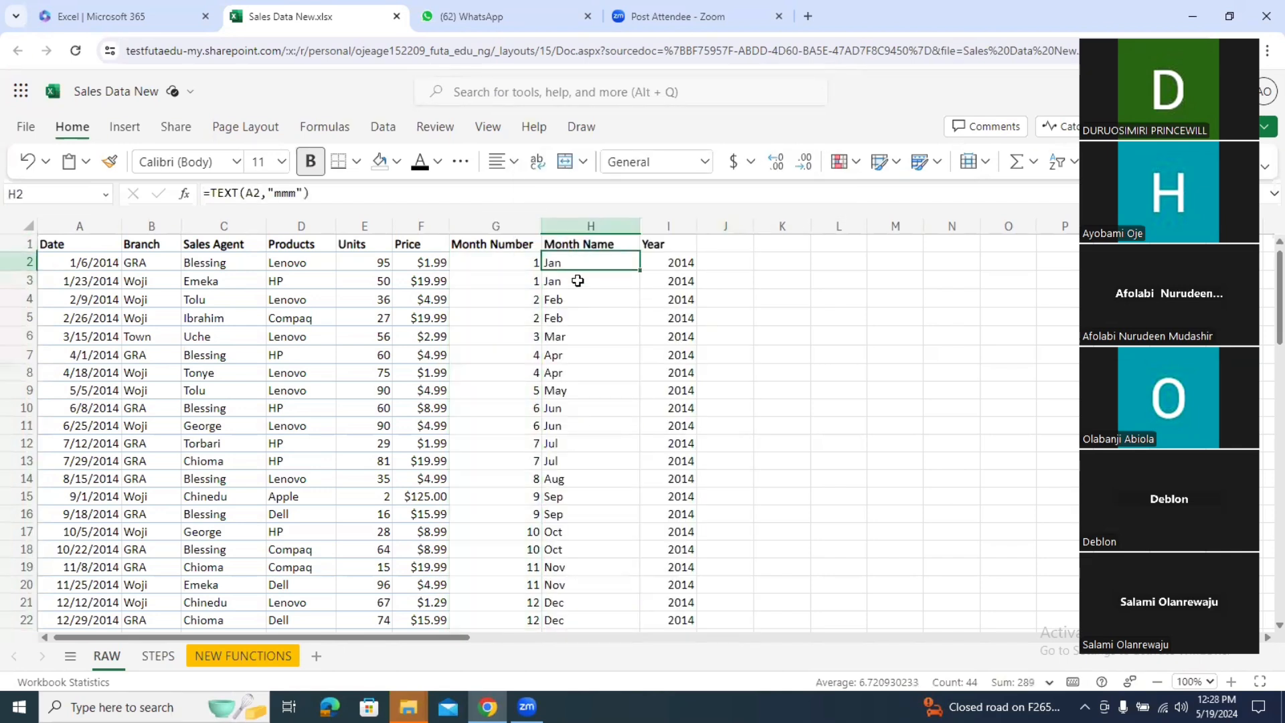
{"action": "left_click", "coordinate": [576, 296]}
{"action": "left_click", "coordinate": [576, 358]}
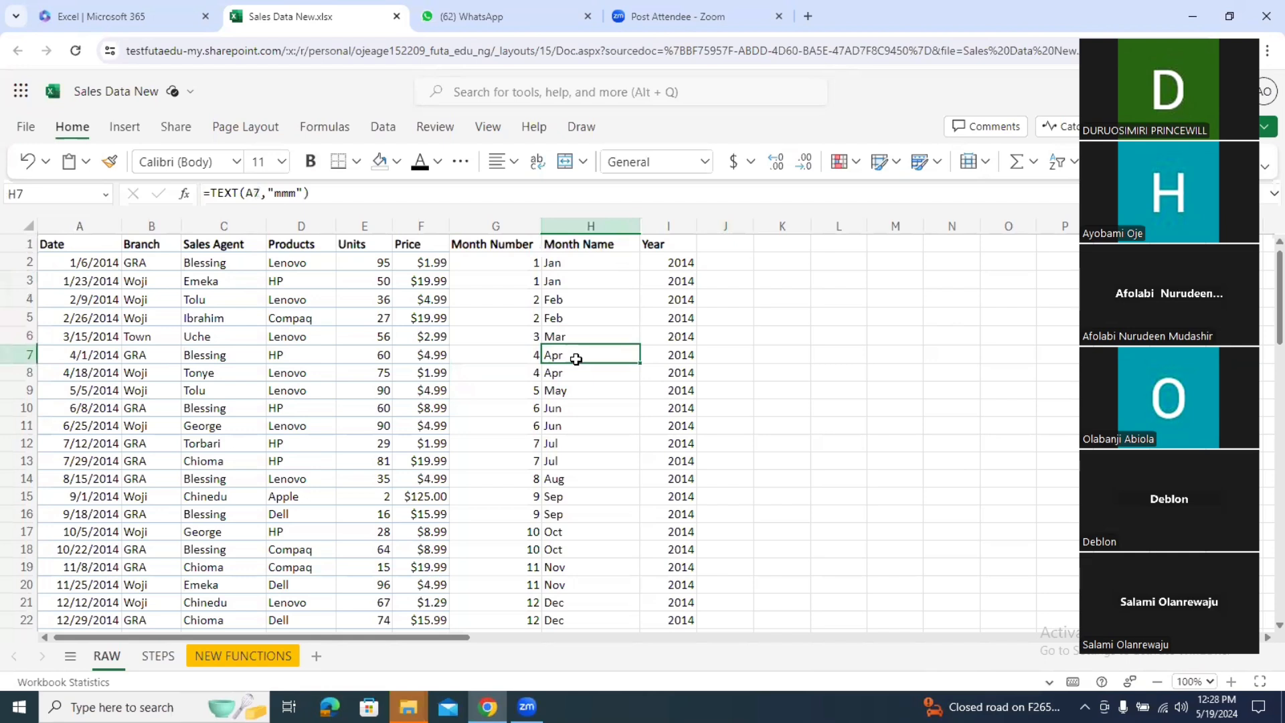
Step: Delete the Month Number column (column G) from the RAW sheet
{"action": "left_click", "coordinate": [507, 223]}
{"action": "right_click", "coordinate": [508, 225]}
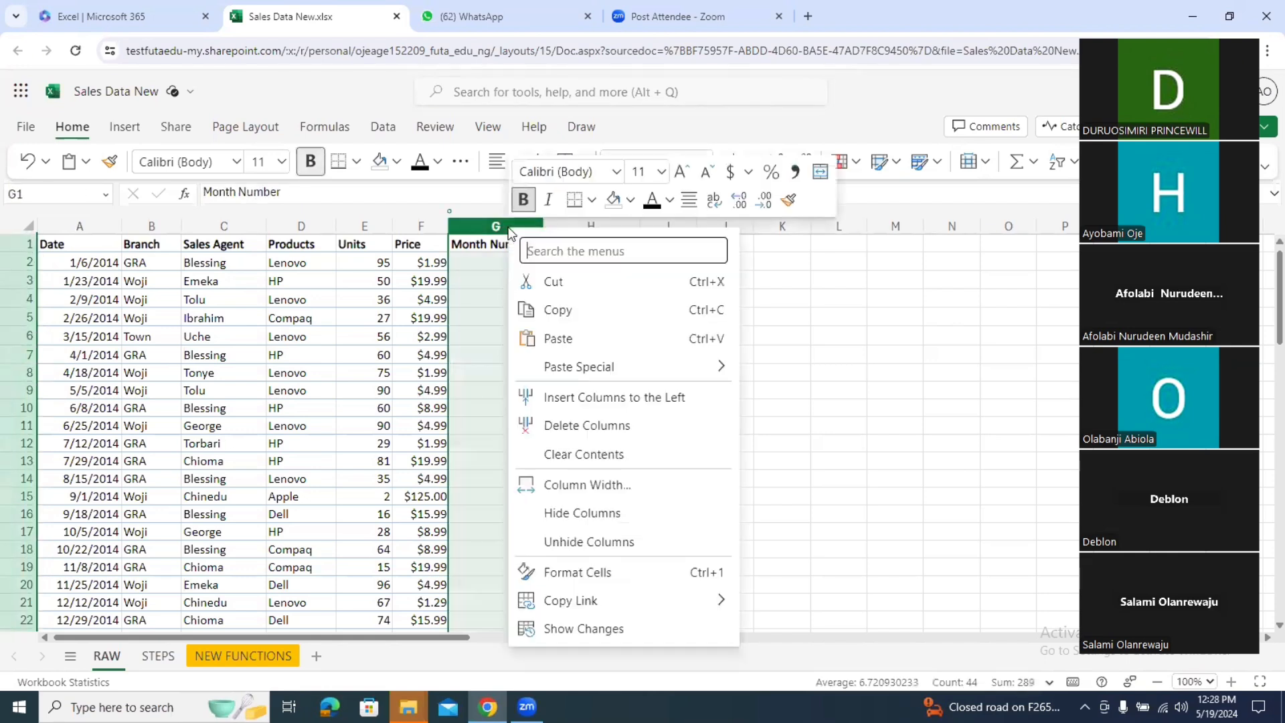
{"action": "left_click", "coordinate": [608, 427]}
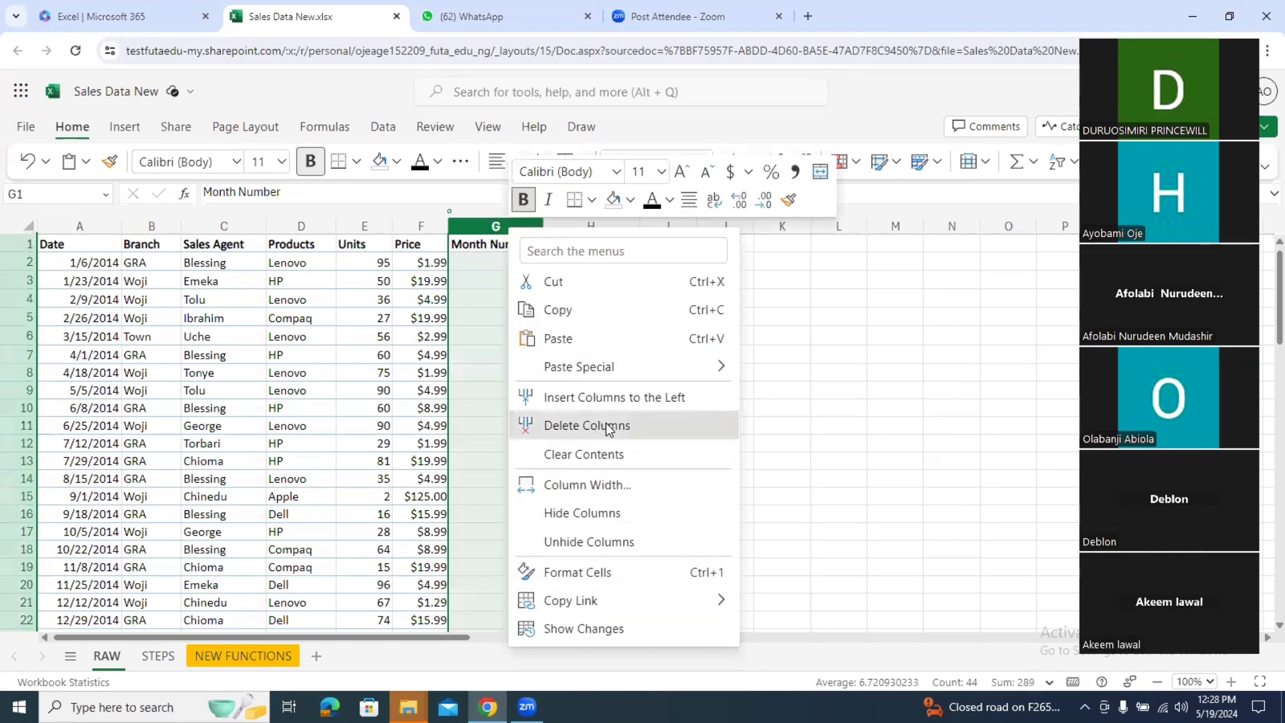
Step: Insert a column between Price and Month Name, enter the header Revenue in G1 and widen the column slightly
{"action": "right_click", "coordinate": [487, 232]}
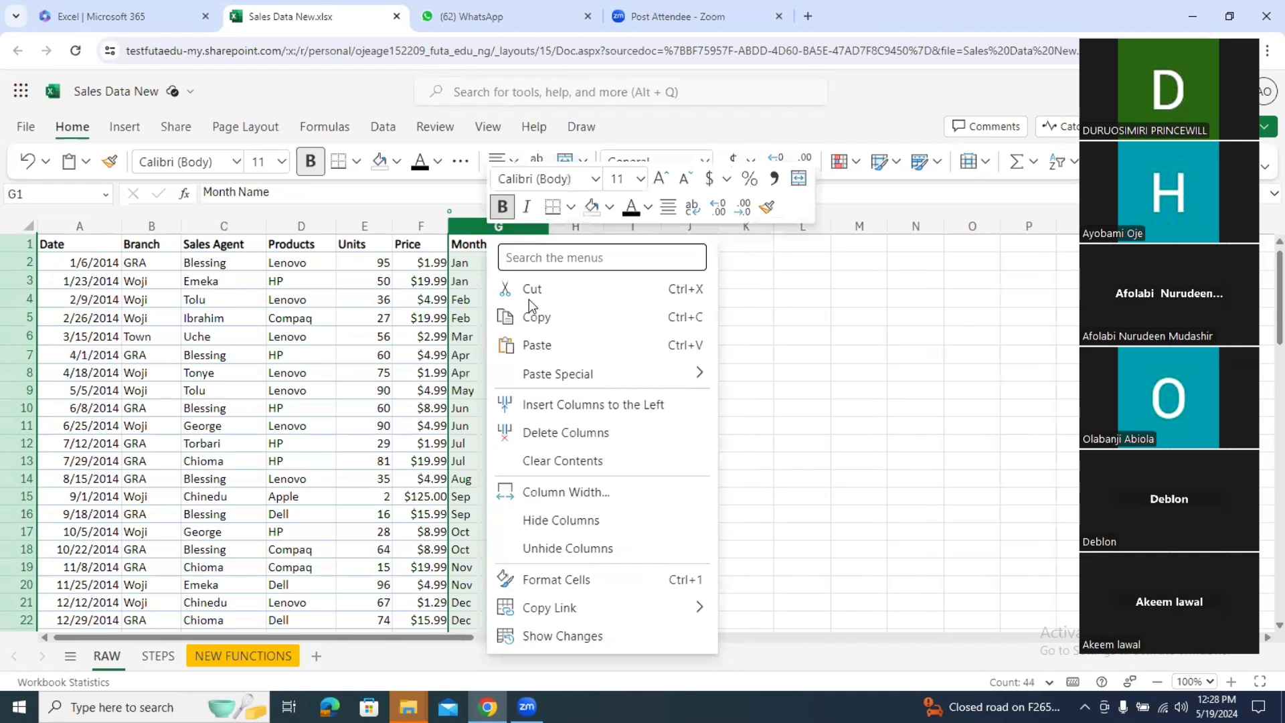
{"action": "left_click", "coordinate": [578, 404]}
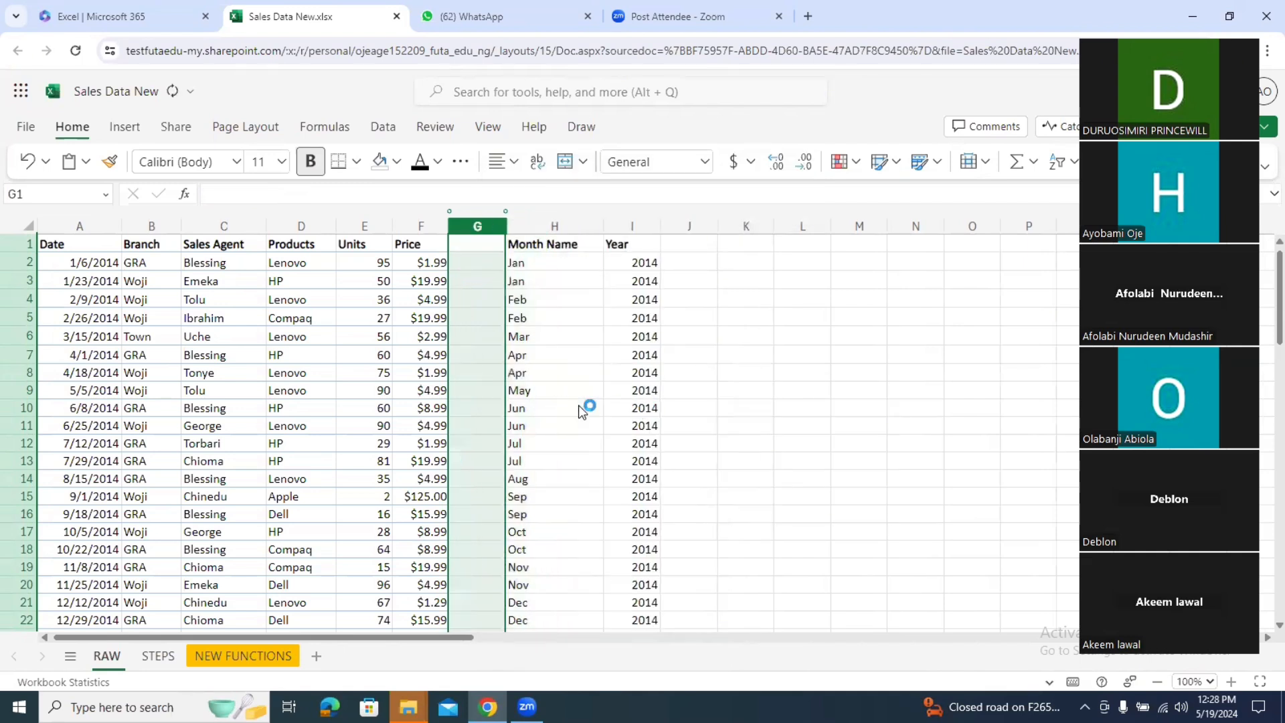
{"action": "left_click", "coordinate": [487, 245]}
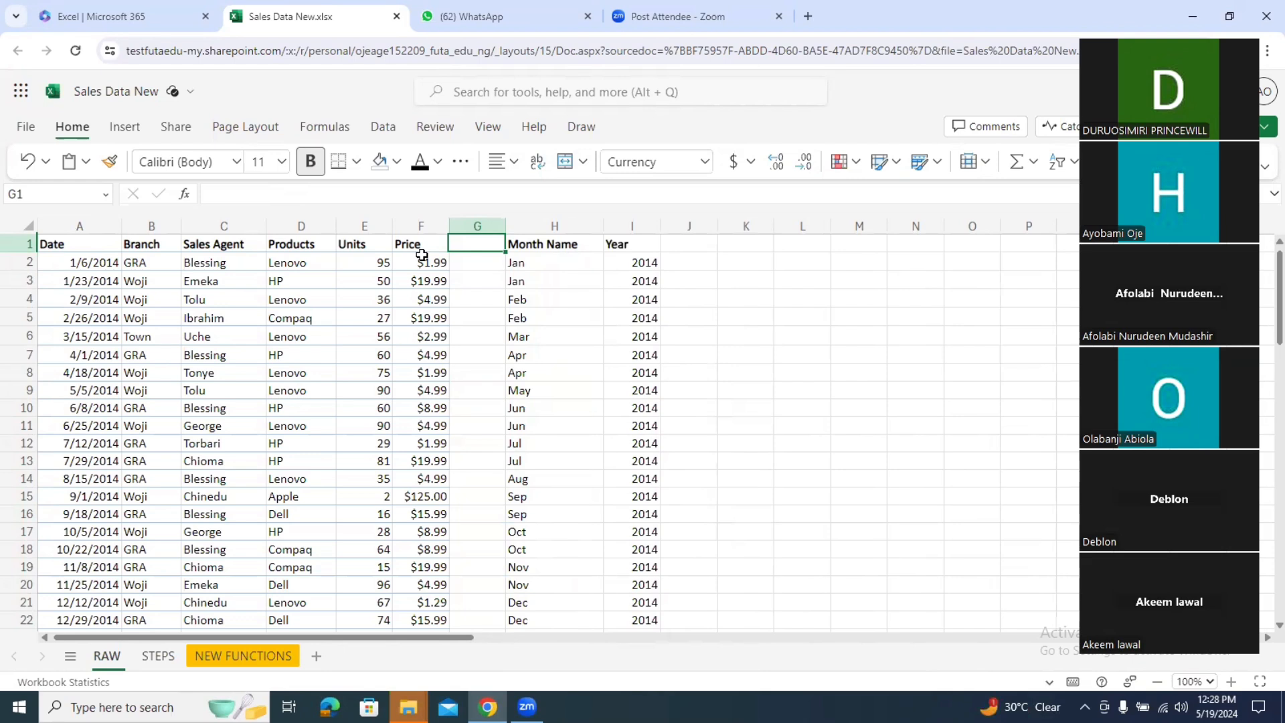
{"action": "type", "text": "R"}
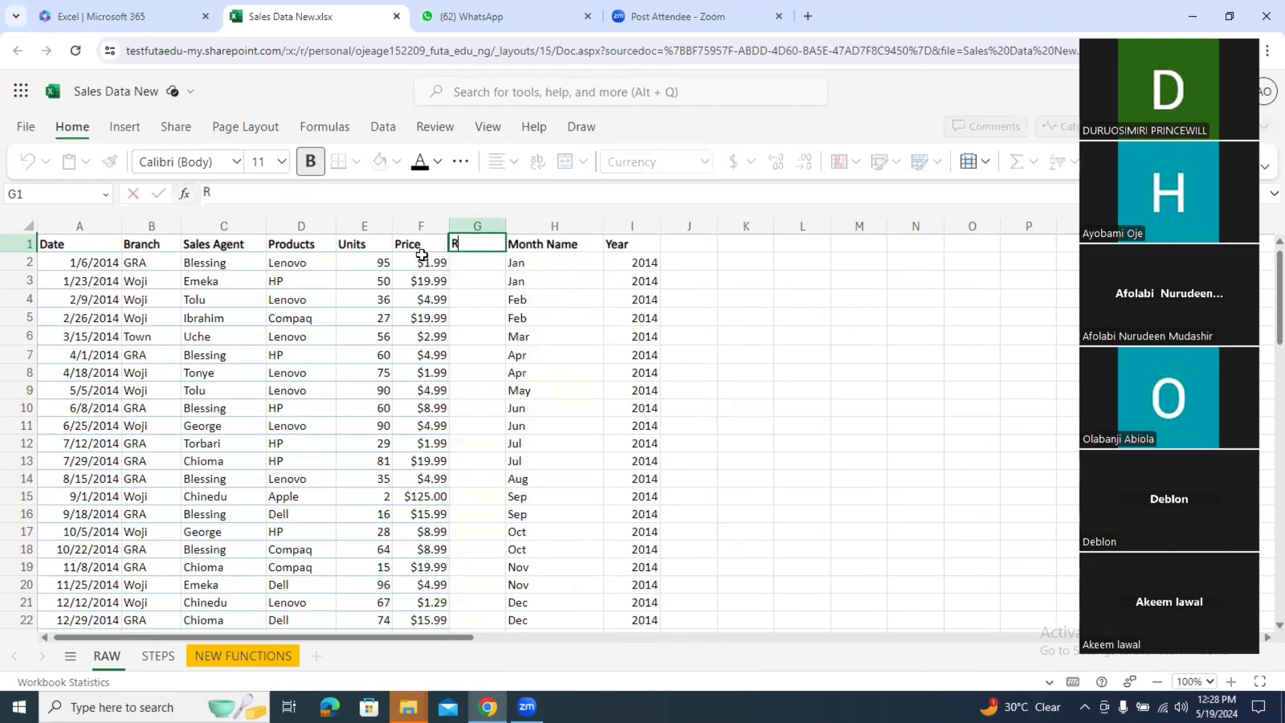
{"action": "type", "text": "evenue"}
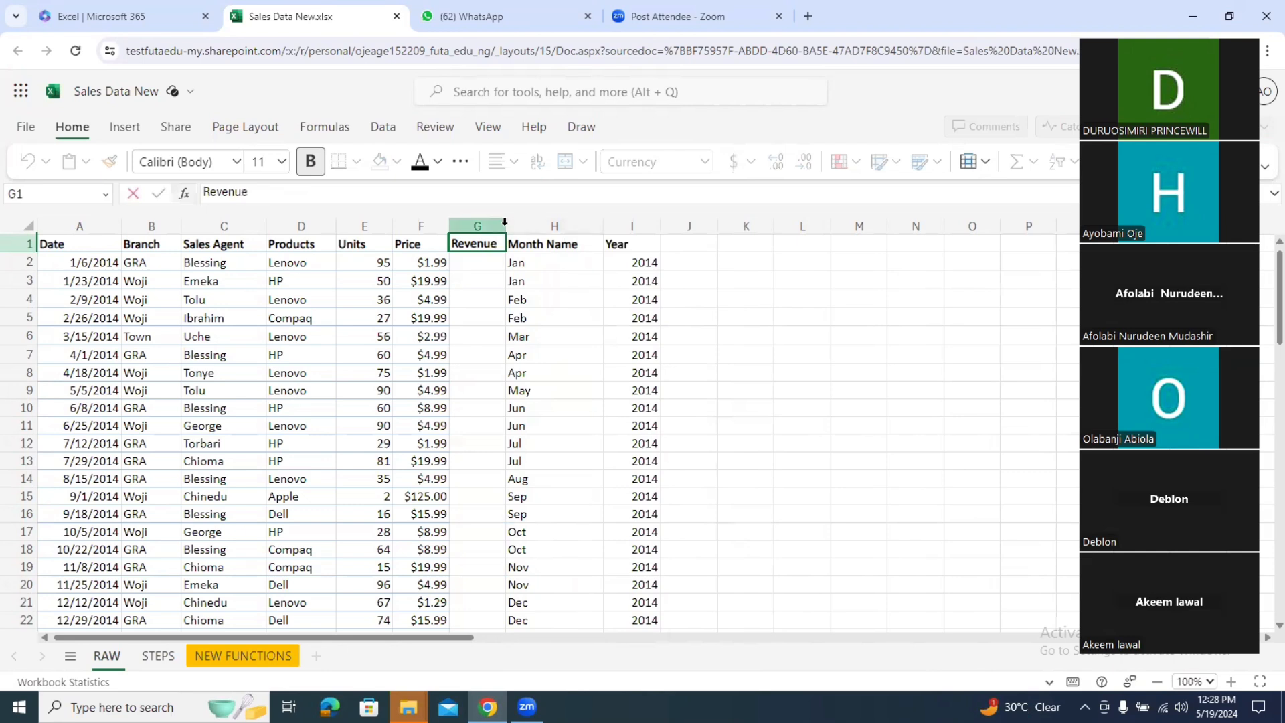
{"action": "left_click", "coordinate": [604, 276]}
{"action": "left_click_drag", "start_coordinate": [507, 230], "coordinate": [522, 230]}
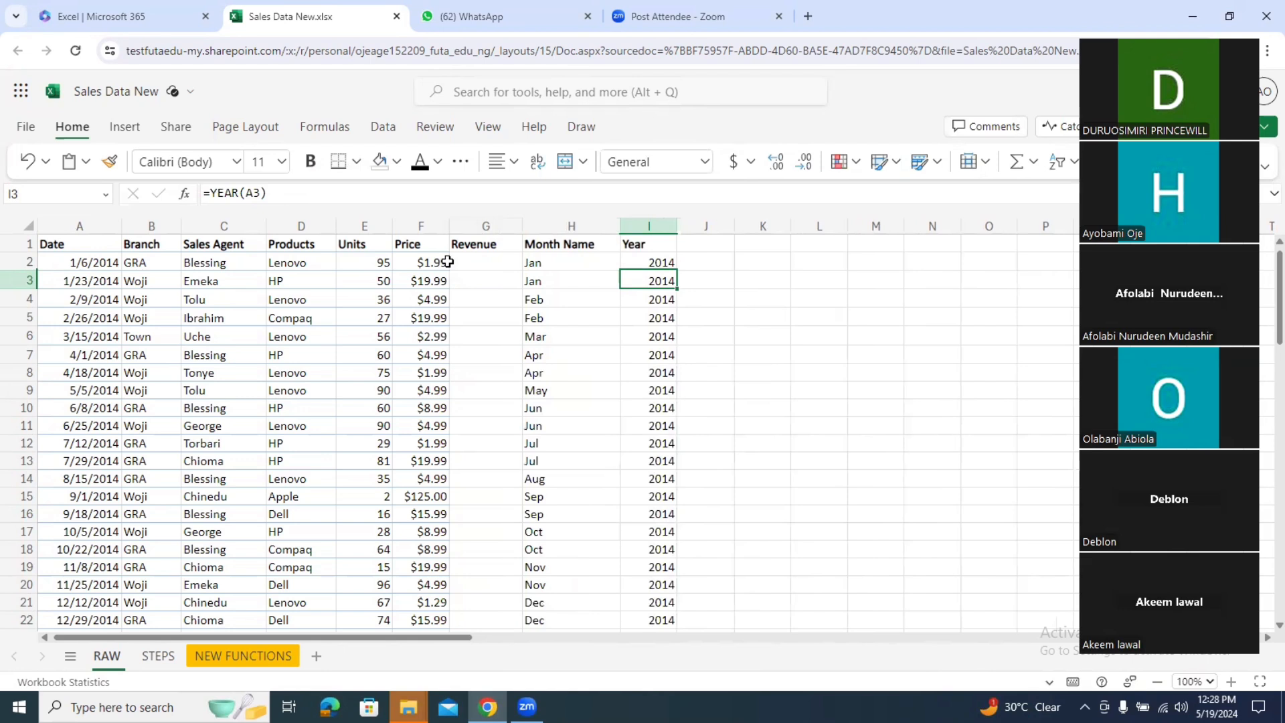
Step: Enter the formula =E2*F2 in cell G2 to multiply the first row's units by its price
{"action": "left_click", "coordinate": [475, 263]}
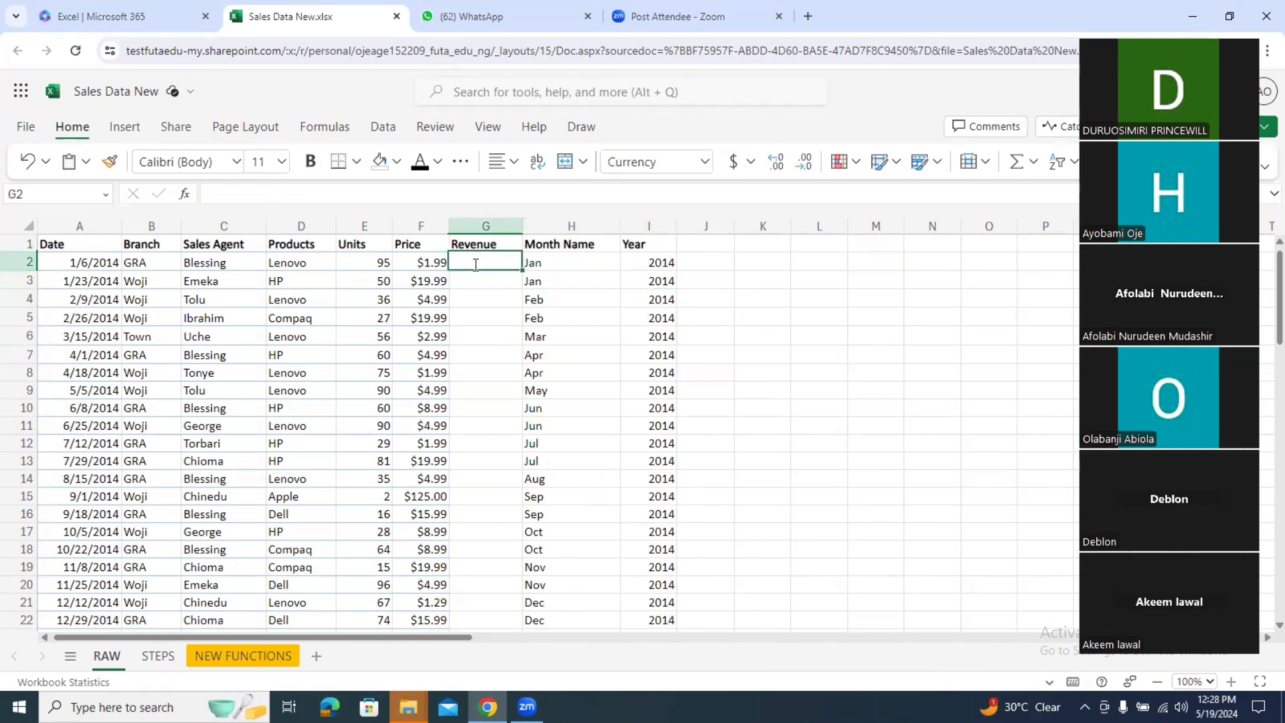
{"action": "type", "text": "="}
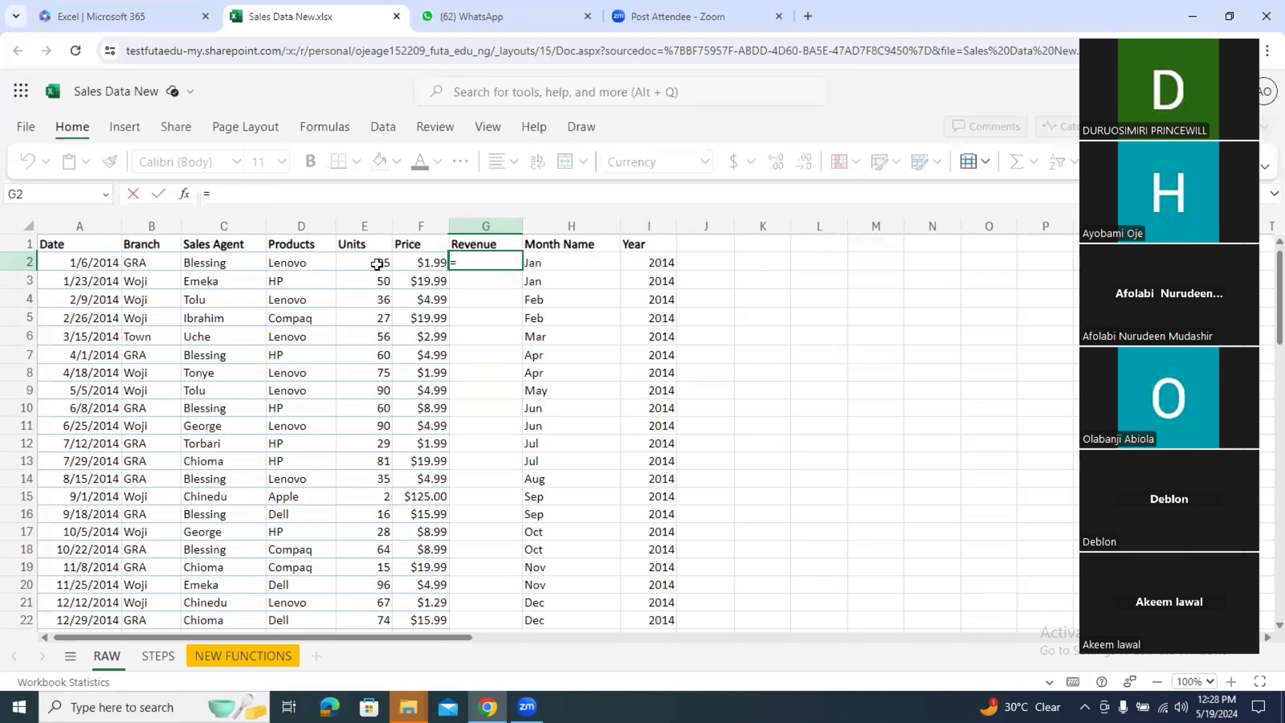
{"action": "left_click", "coordinate": [377, 264]}
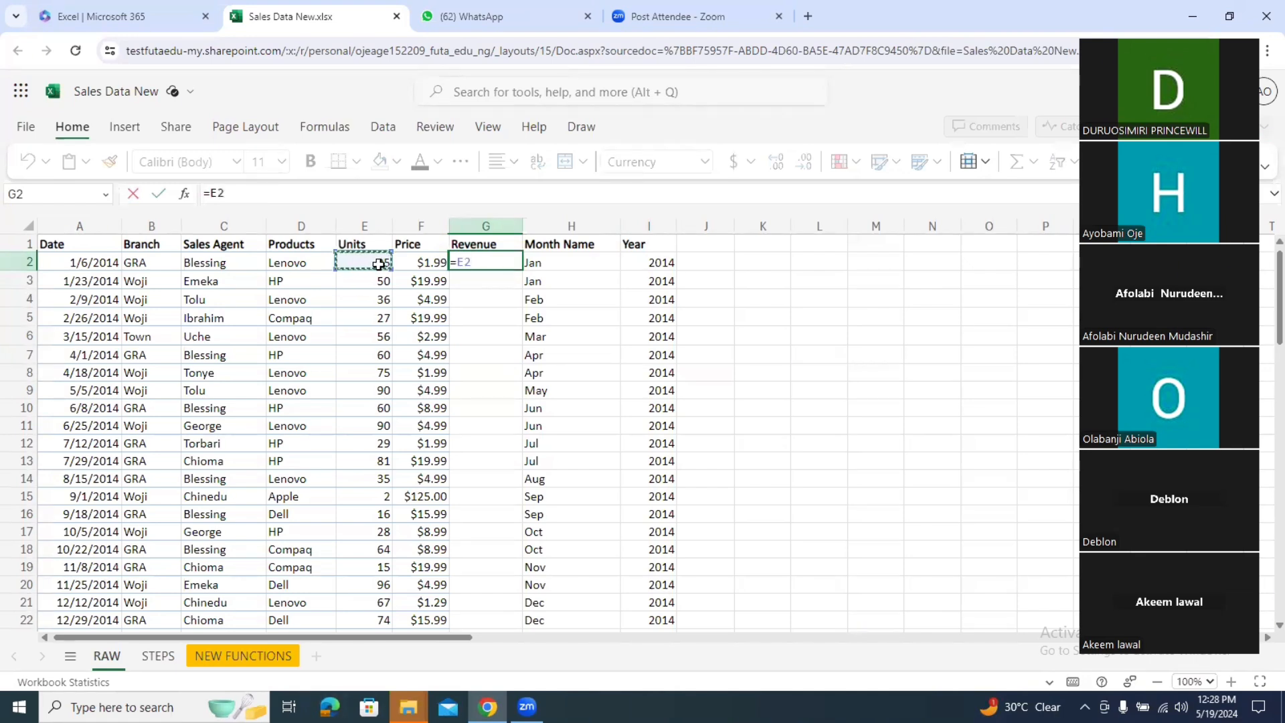
{"action": "type", "text": "*"}
{"action": "left_click", "coordinate": [426, 260]}
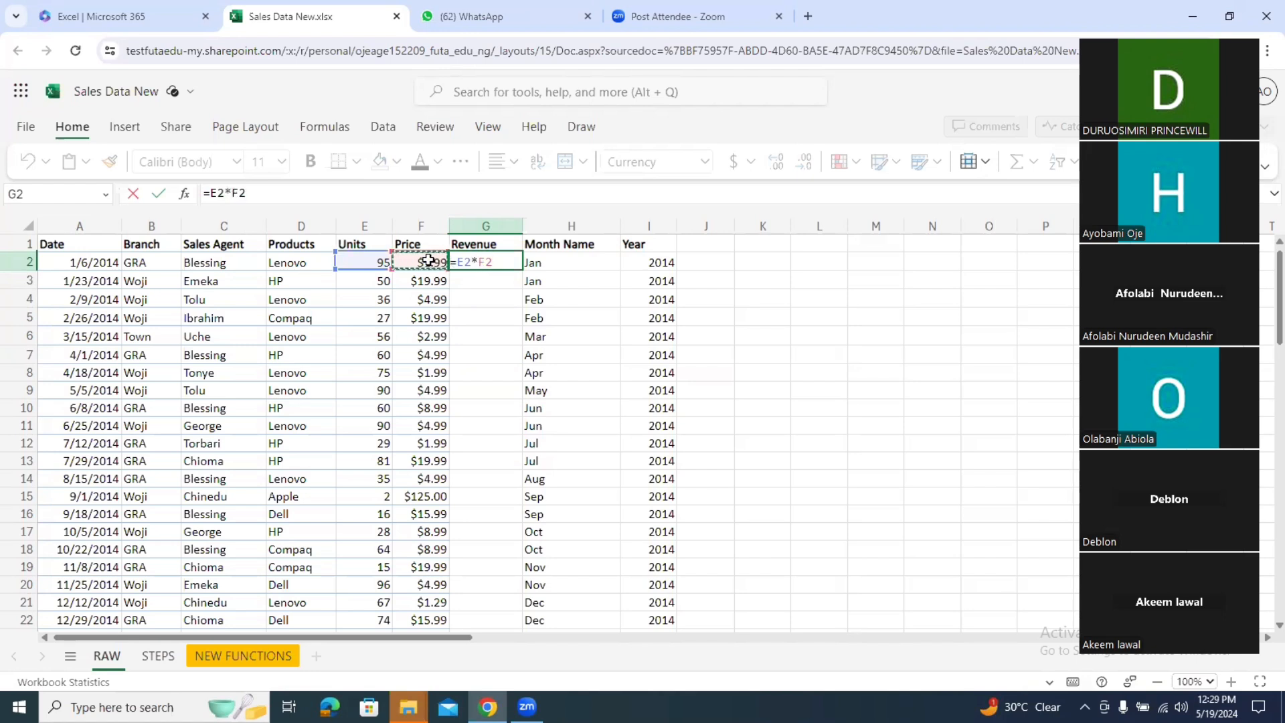
{"action": "key", "text": "Return"}
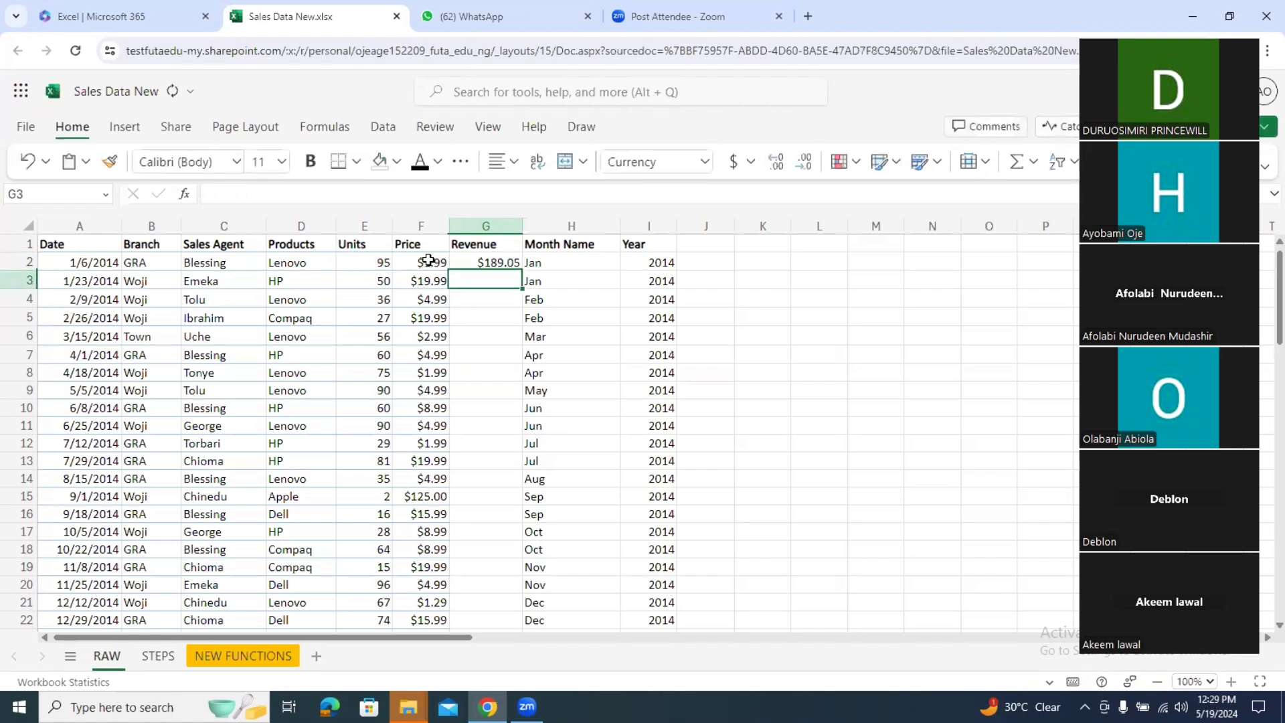
Step: Fill the Revenue formula from G2 down to the last data row and widen column G a little more
{"action": "left_click", "coordinate": [500, 262]}
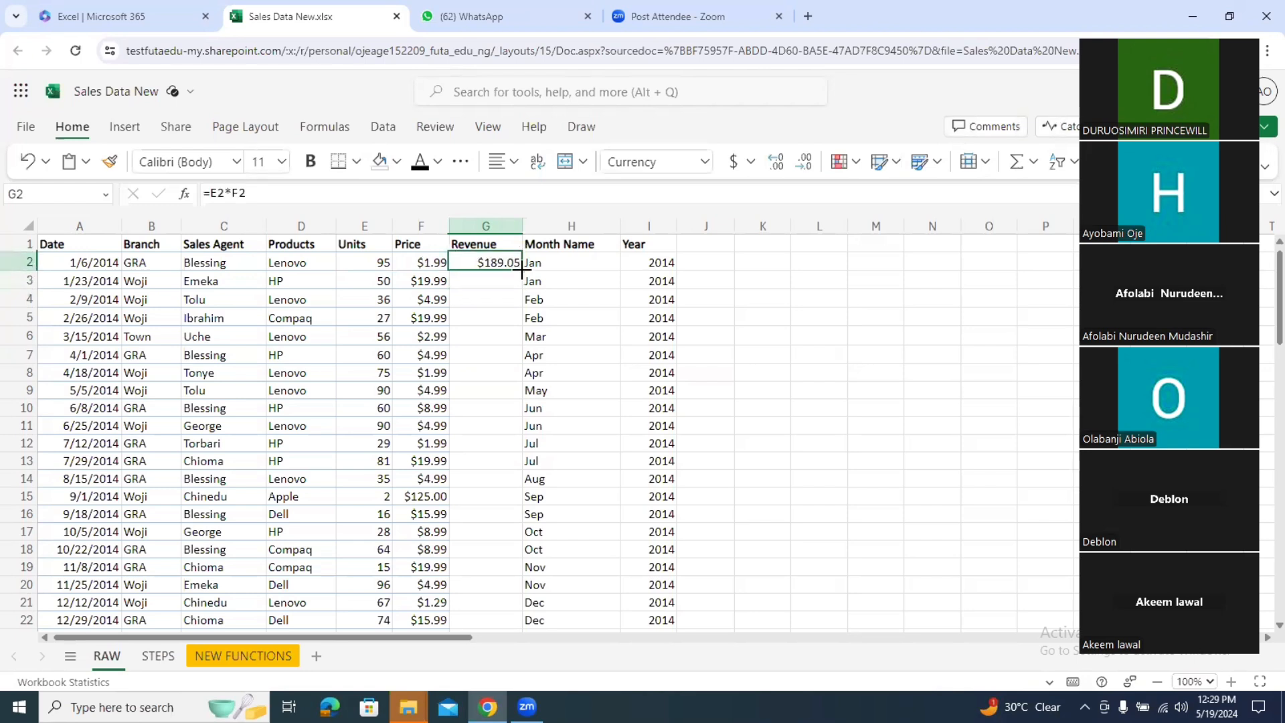
{"action": "double_click", "coordinate": [522, 268]}
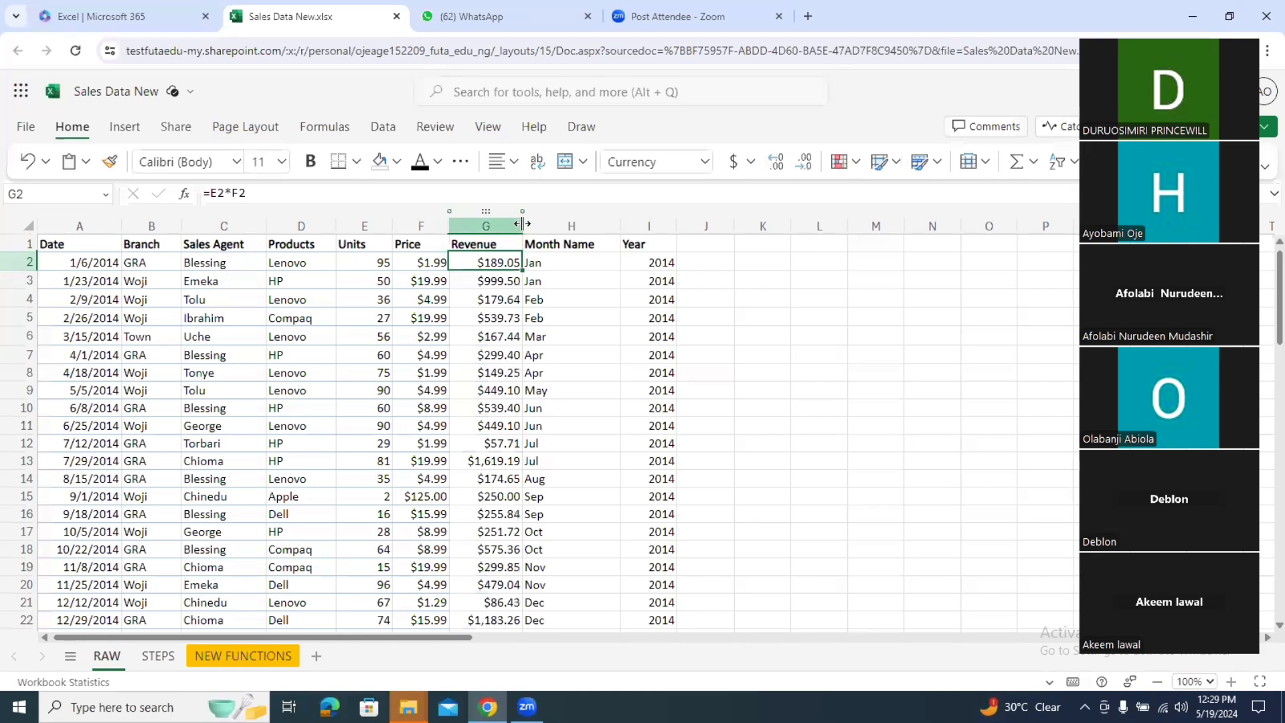
{"action": "left_click_drag", "start_coordinate": [523, 225], "coordinate": [539, 223]}
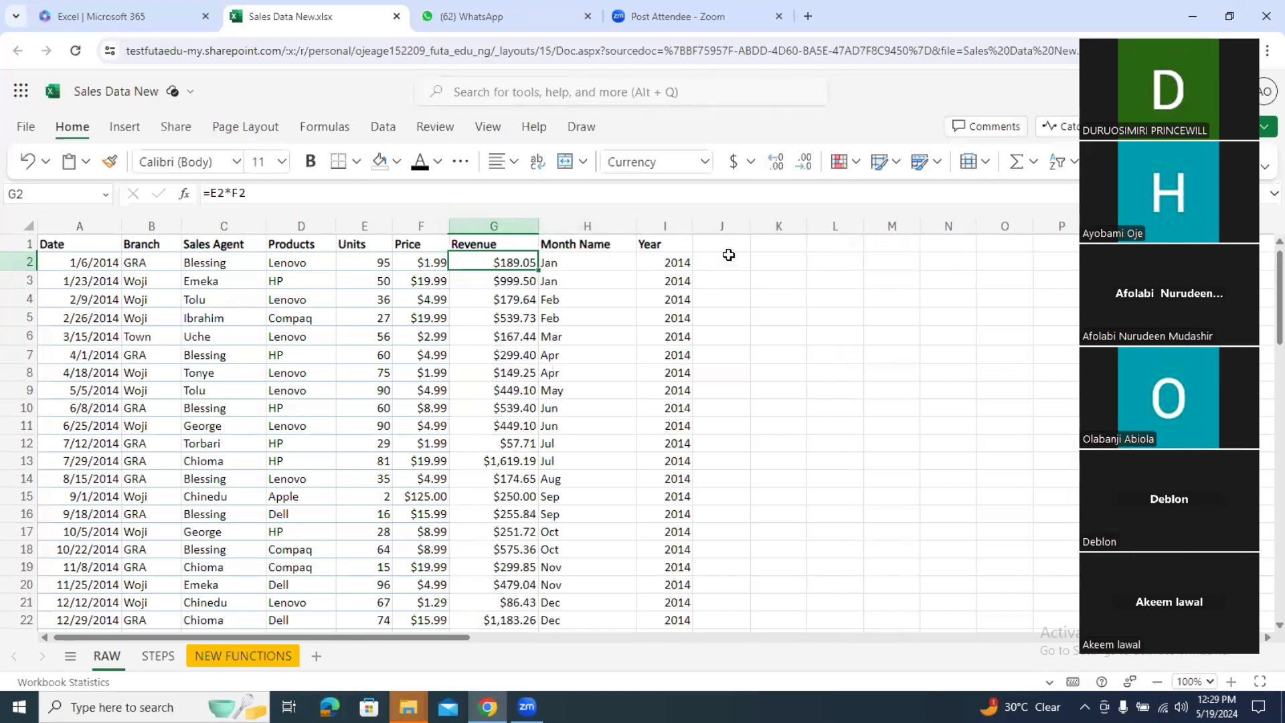
{"action": "left_click", "coordinate": [726, 249]}
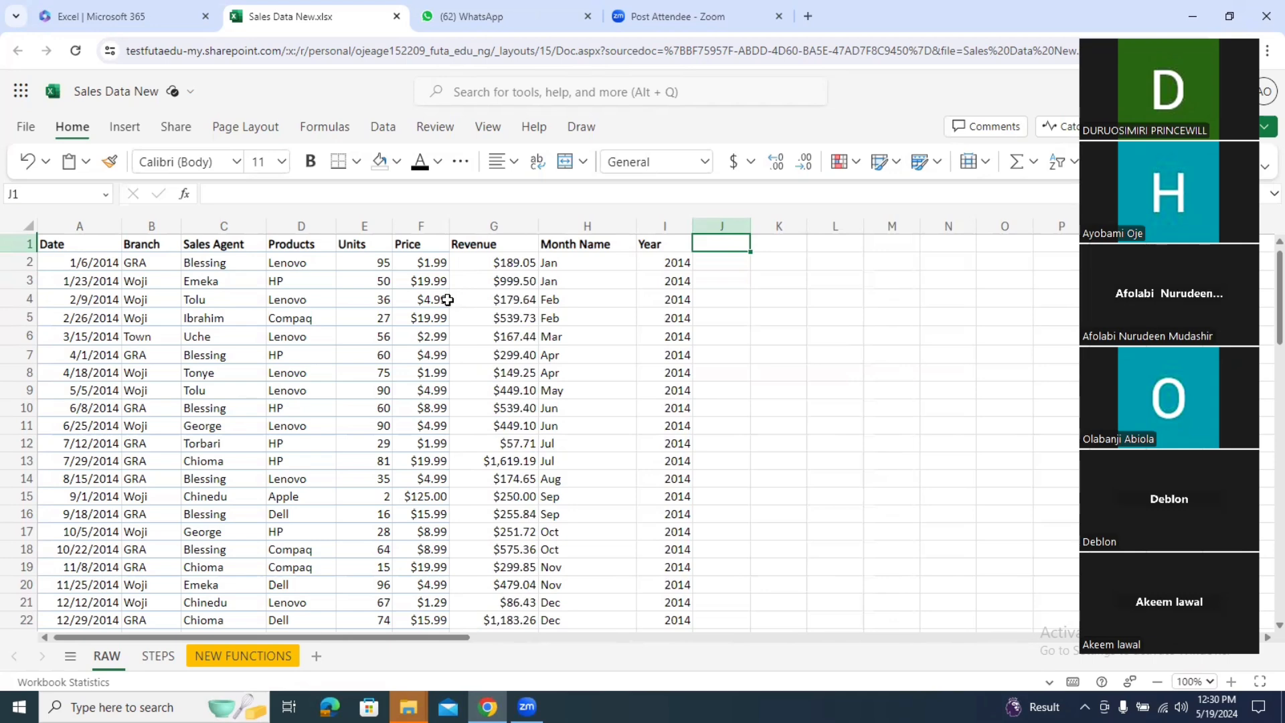
Step: Convert the sales data range A1:I44 on the RAW sheet into a table with headers
{"action": "left_click_drag", "start_coordinate": [83, 245], "coordinate": [656, 590]}
{"action": "left_click_drag", "start_coordinate": [1278, 435], "coordinate": [1261, 274]}
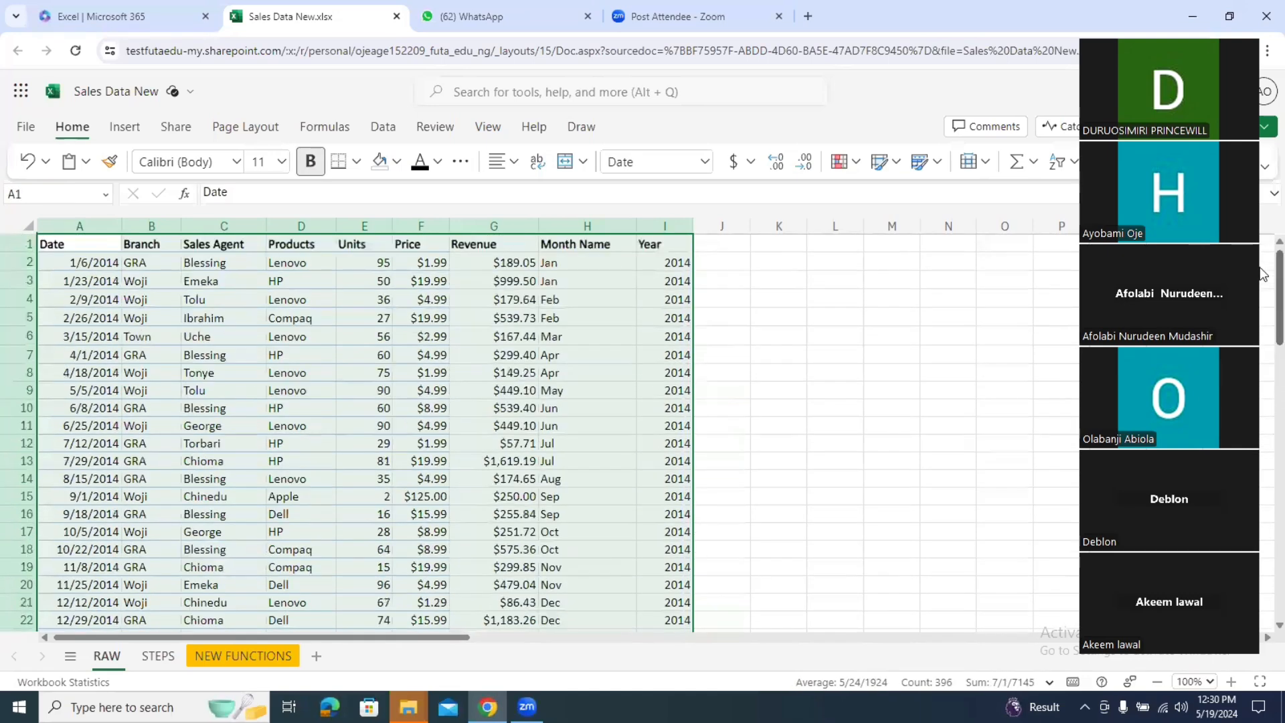
{"action": "left_click", "coordinate": [125, 126]}
{"action": "left_click", "coordinate": [156, 163]}
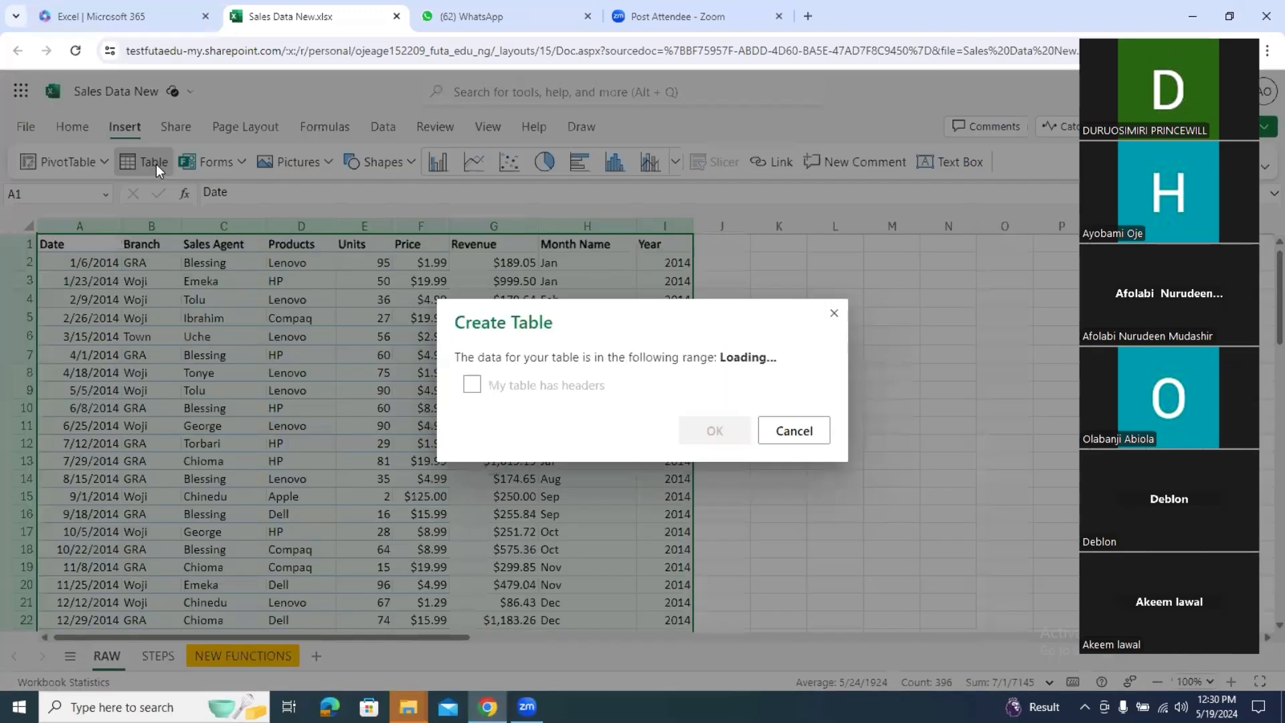
{"action": "left_click", "coordinate": [480, 387]}
{"action": "left_click", "coordinate": [479, 387]}
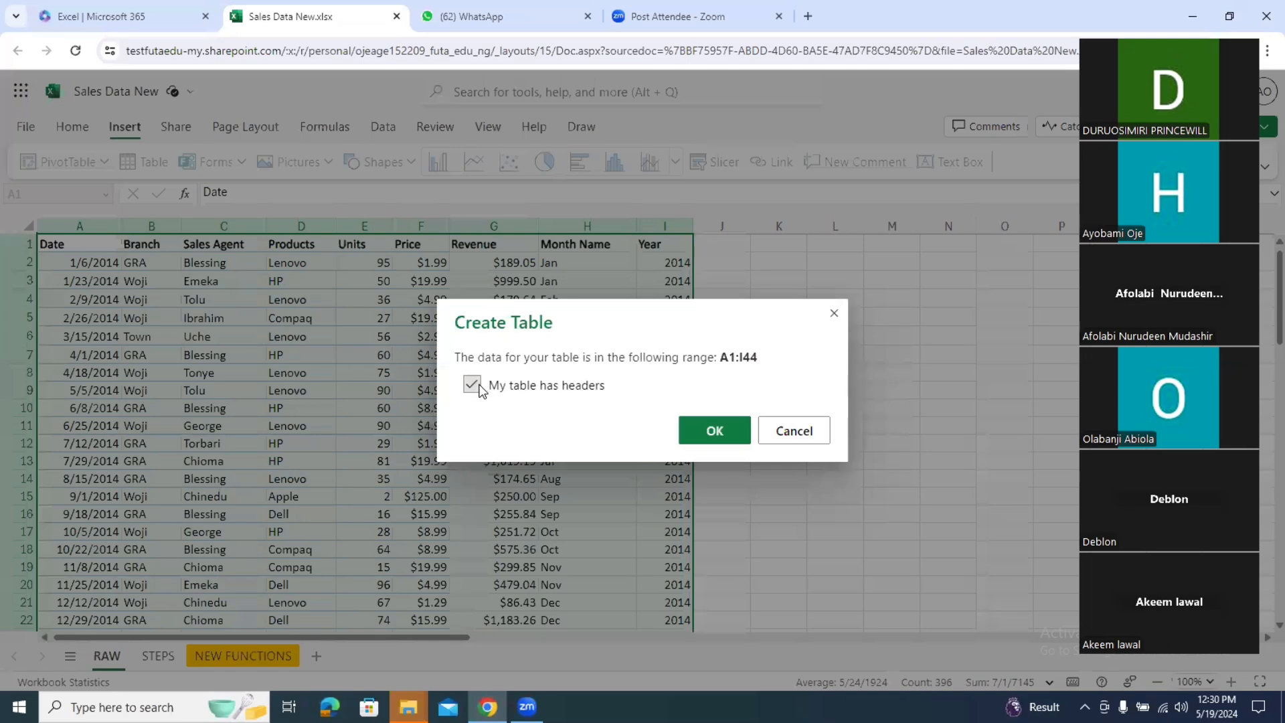
{"action": "left_click", "coordinate": [715, 430]}
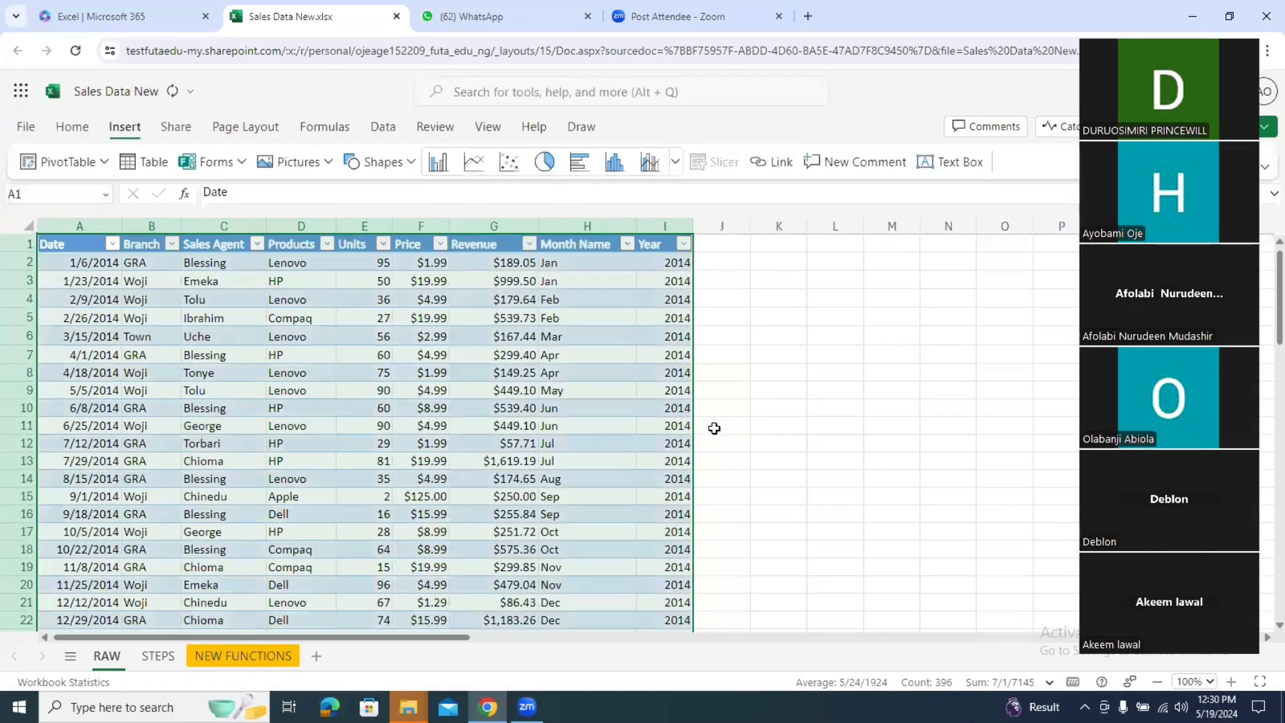
{"action": "left_click", "coordinate": [764, 394]}
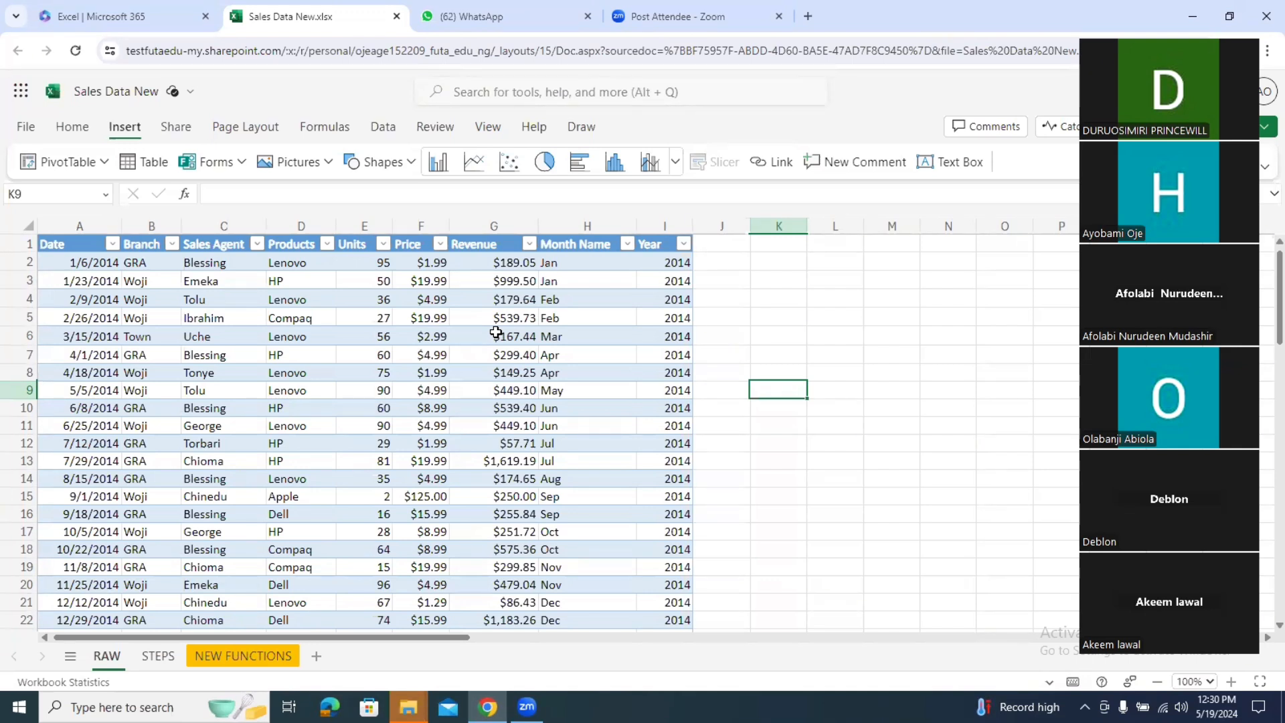
Step: Examine the month values offered in the Month Name column's filter list without applying a filter
{"action": "left_click", "coordinate": [626, 245]}
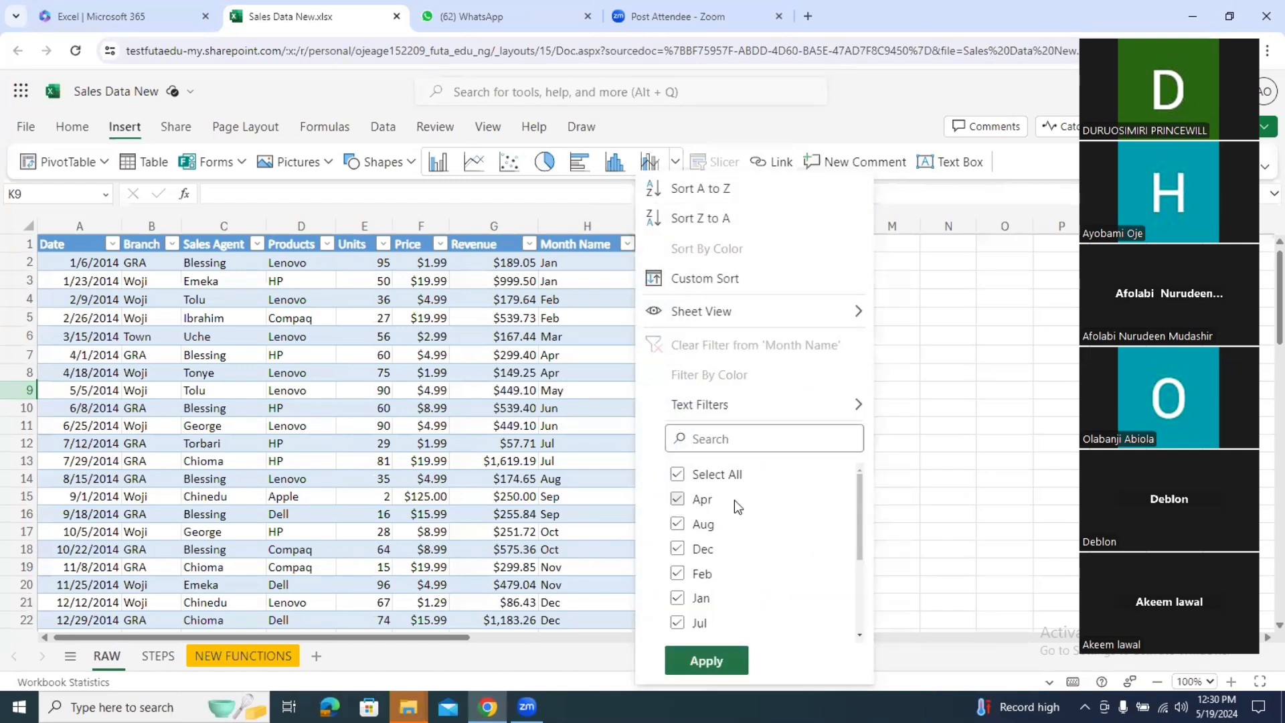
{"action": "left_click_drag", "start_coordinate": [858, 493], "coordinate": [715, 504]}
{"action": "left_click_drag", "start_coordinate": [858, 532], "coordinate": [850, 609]}
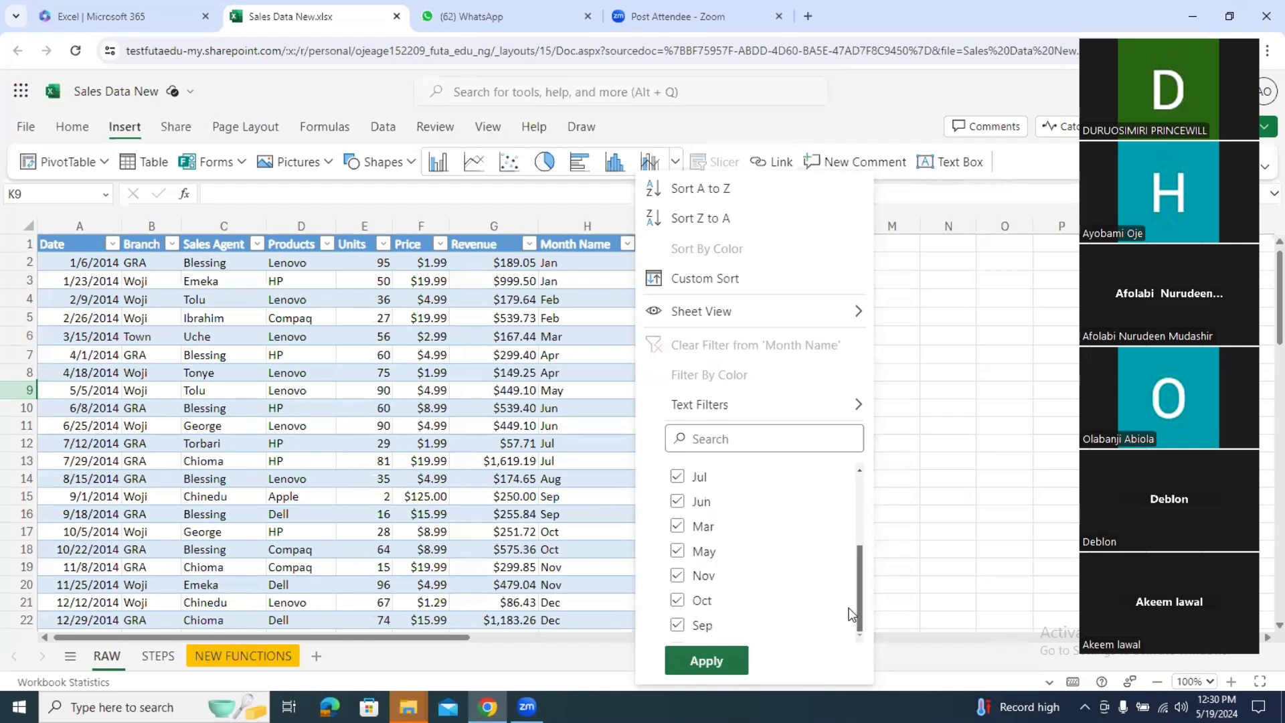
{"action": "left_click", "coordinate": [745, 674]}
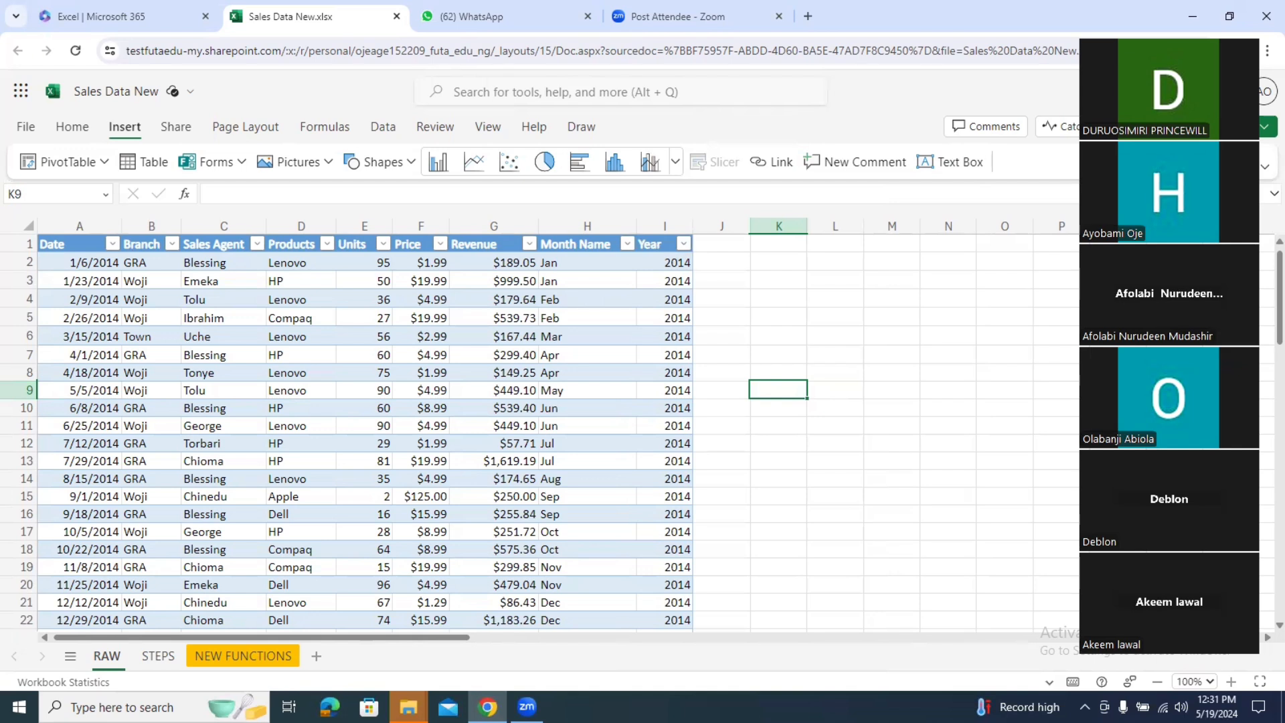
{"action": "left_click", "coordinate": [458, 372]}
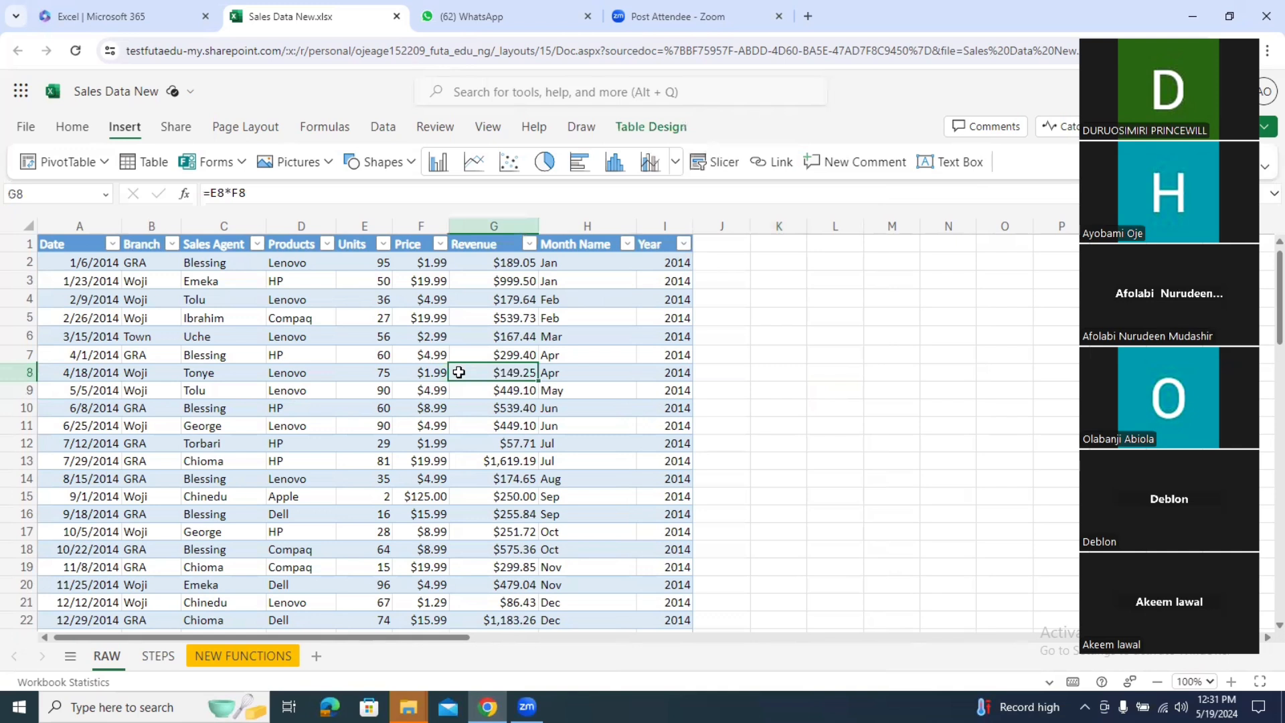
{"action": "left_click", "coordinate": [360, 318]}
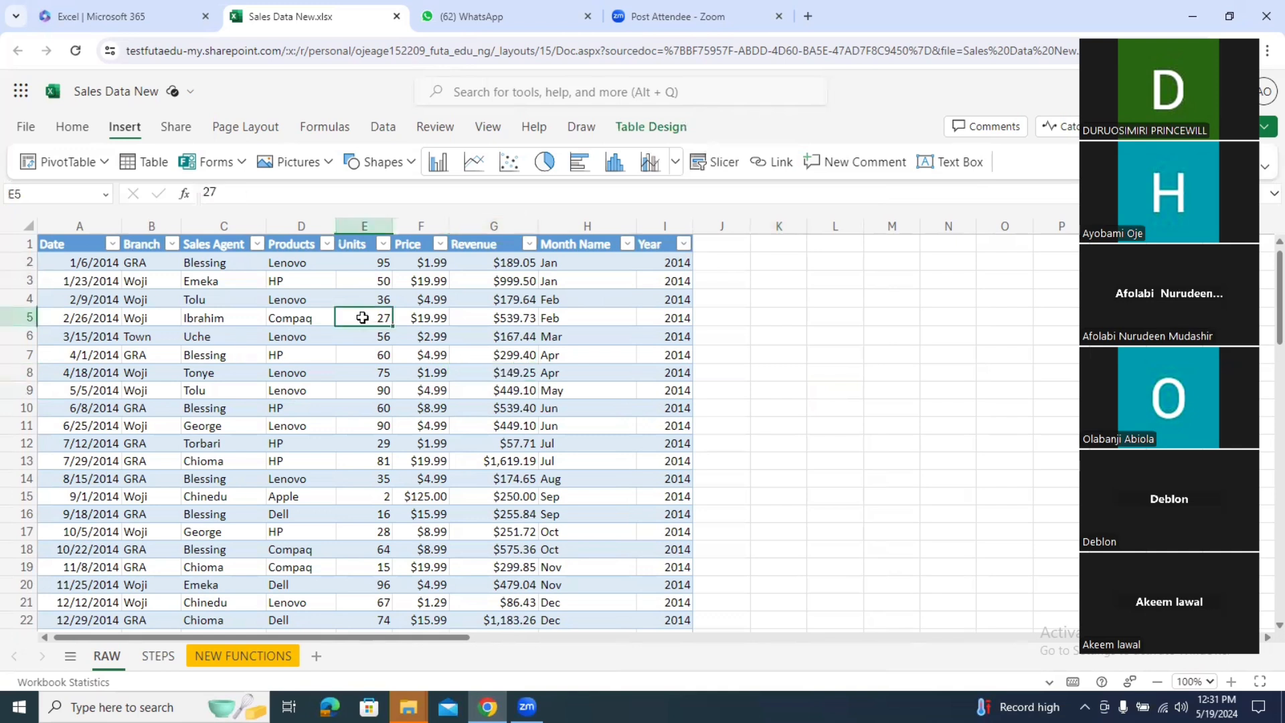
{"action": "left_click", "coordinate": [341, 427]}
{"action": "left_click", "coordinate": [511, 373]}
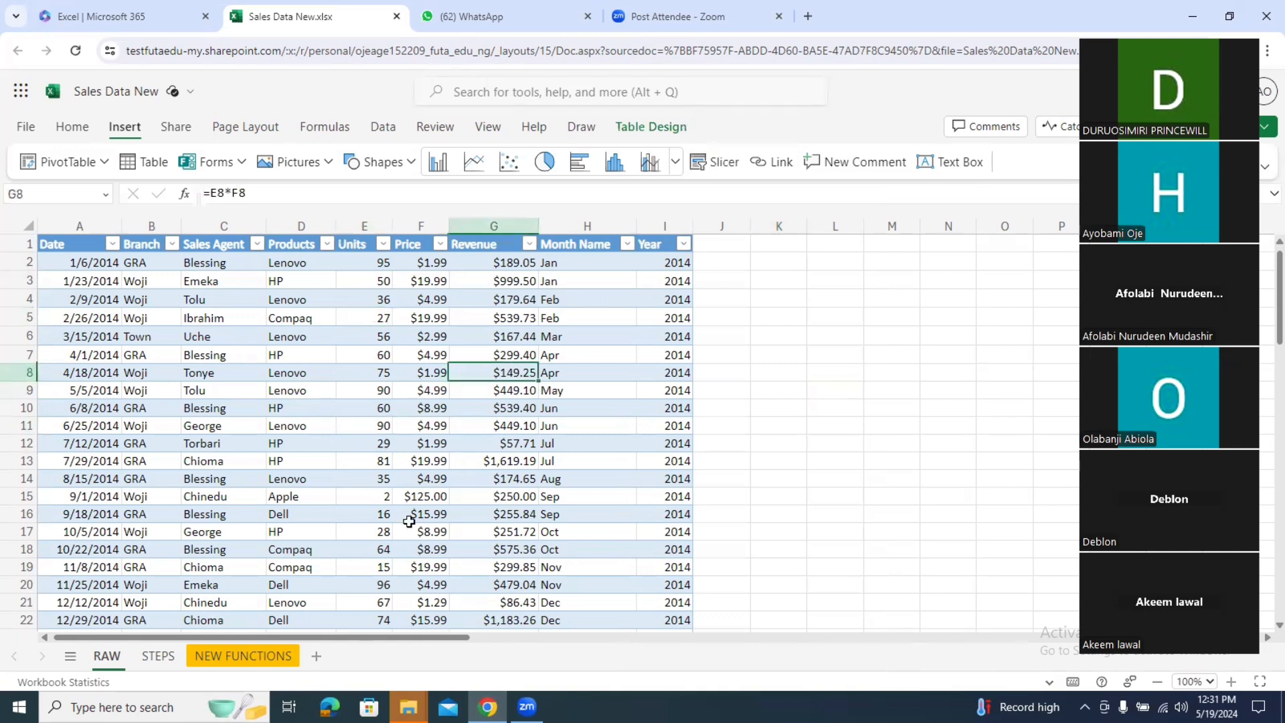
{"action": "left_click", "coordinate": [394, 531]}
Step: Create a PivotTable from the sales table, Table1, on a new worksheet
{"action": "left_click", "coordinate": [177, 388]}
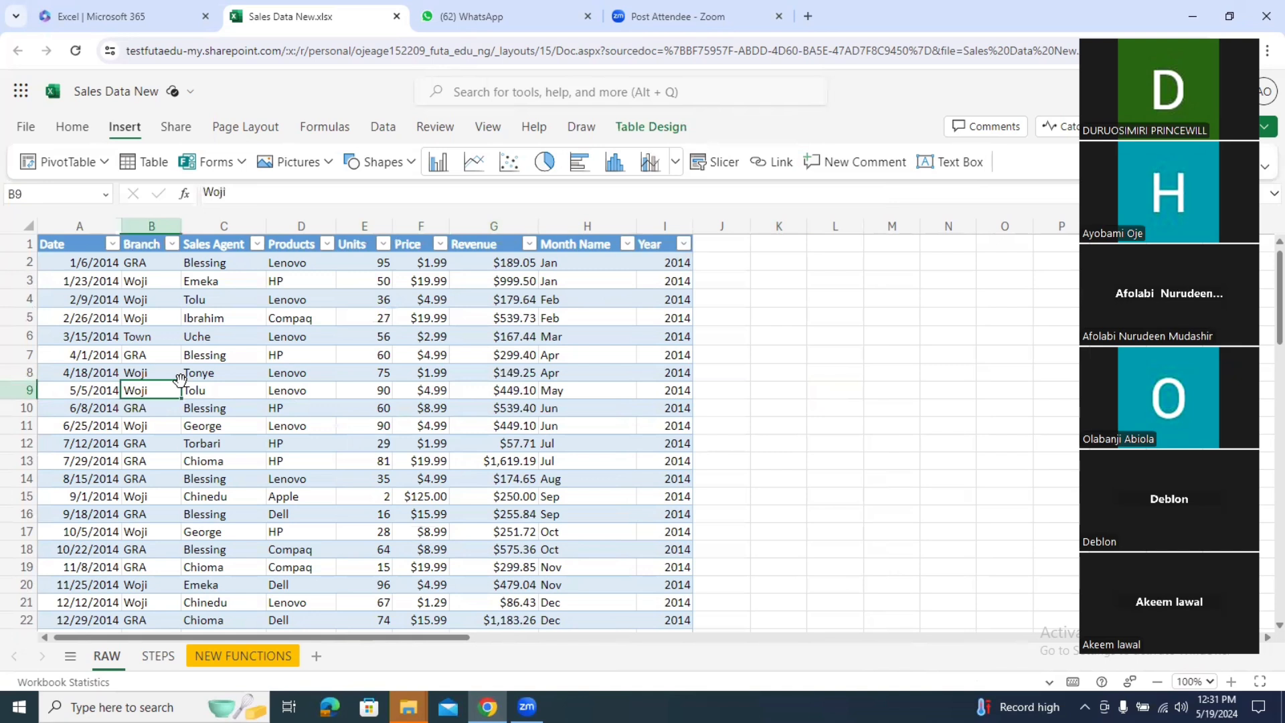
{"action": "left_click", "coordinate": [99, 163]}
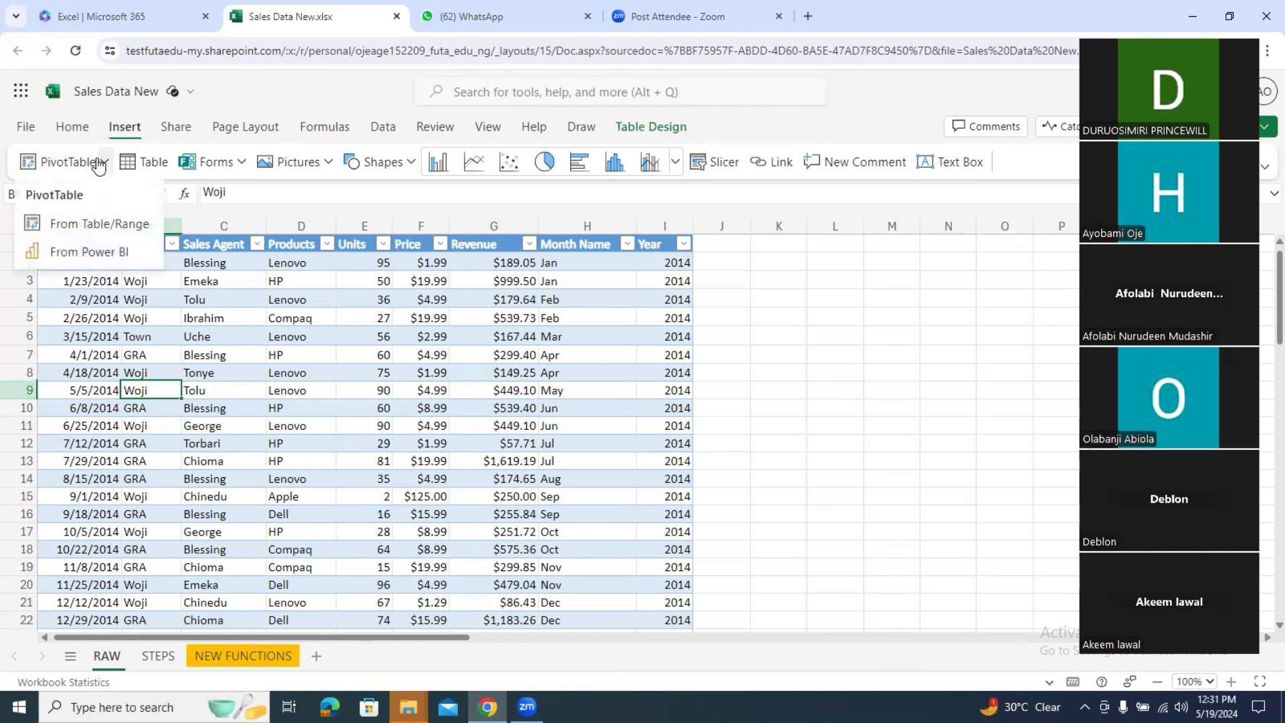
{"action": "left_click", "coordinate": [126, 127]}
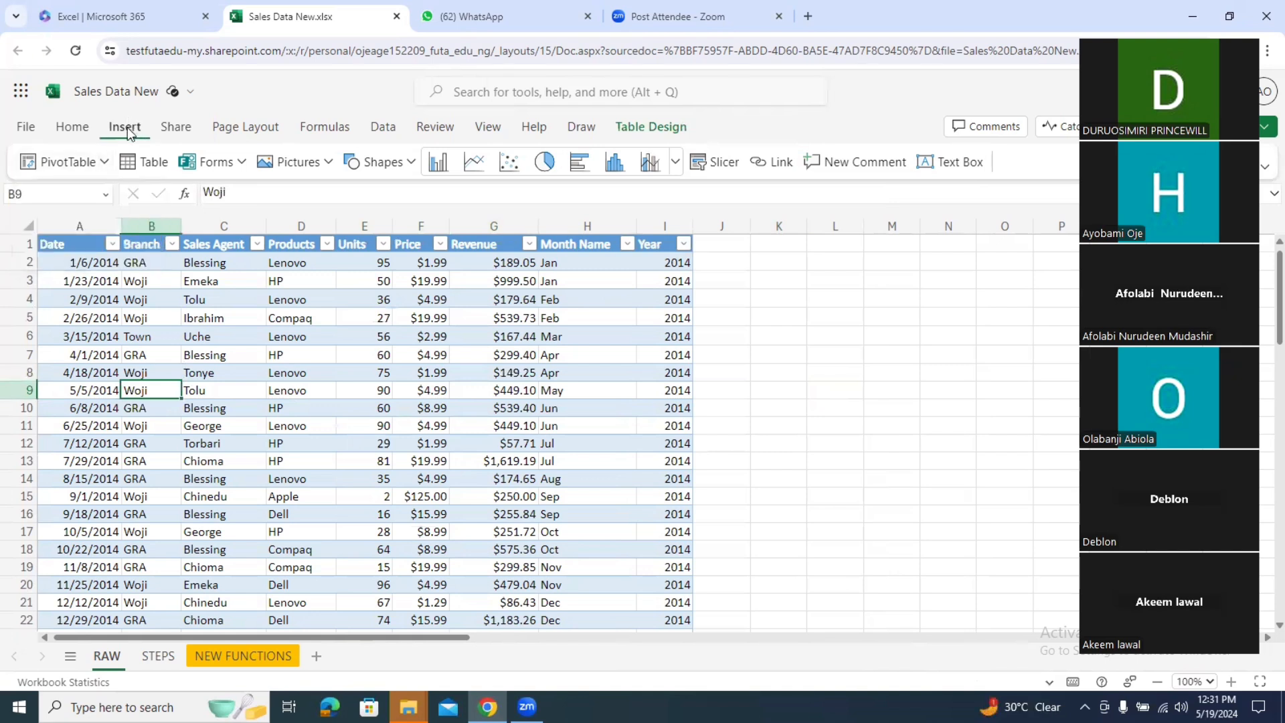
{"action": "left_click", "coordinate": [53, 163]}
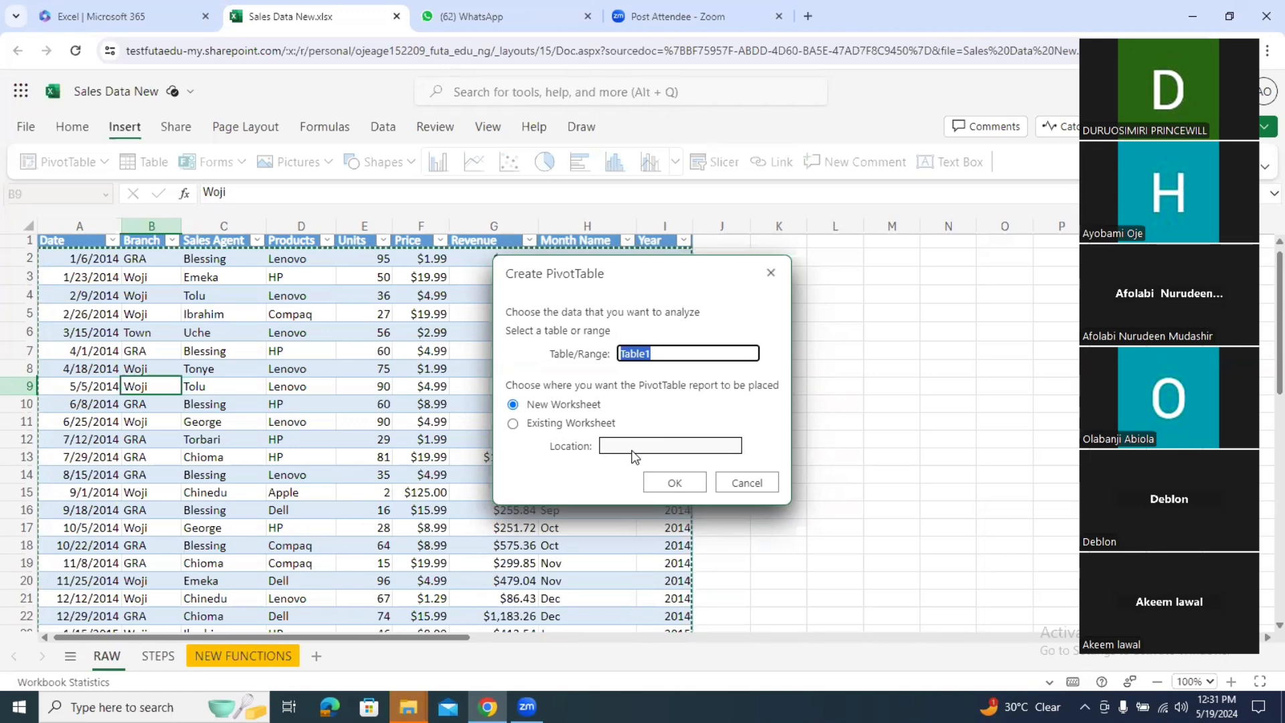
{"action": "left_click", "coordinate": [674, 481]}
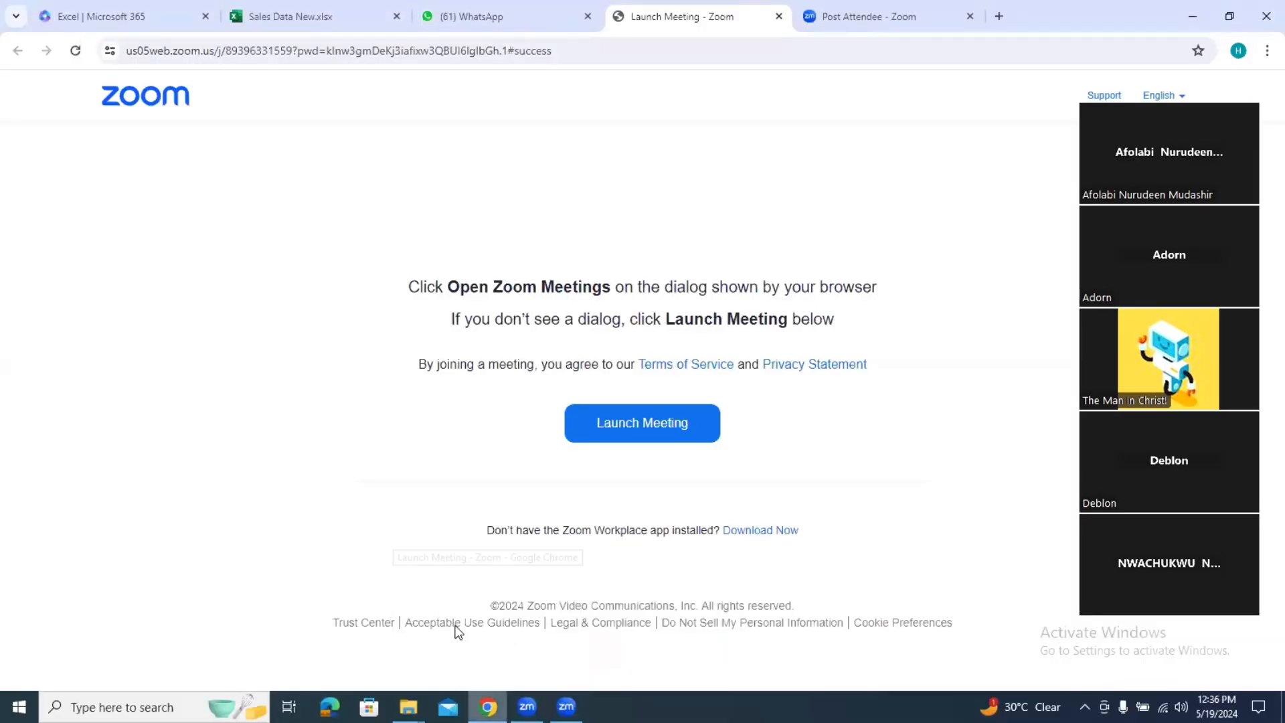
Step: Return to the Sales Data New workbook and view the source table on the RAW sheet
{"action": "left_click", "coordinate": [268, 7]}
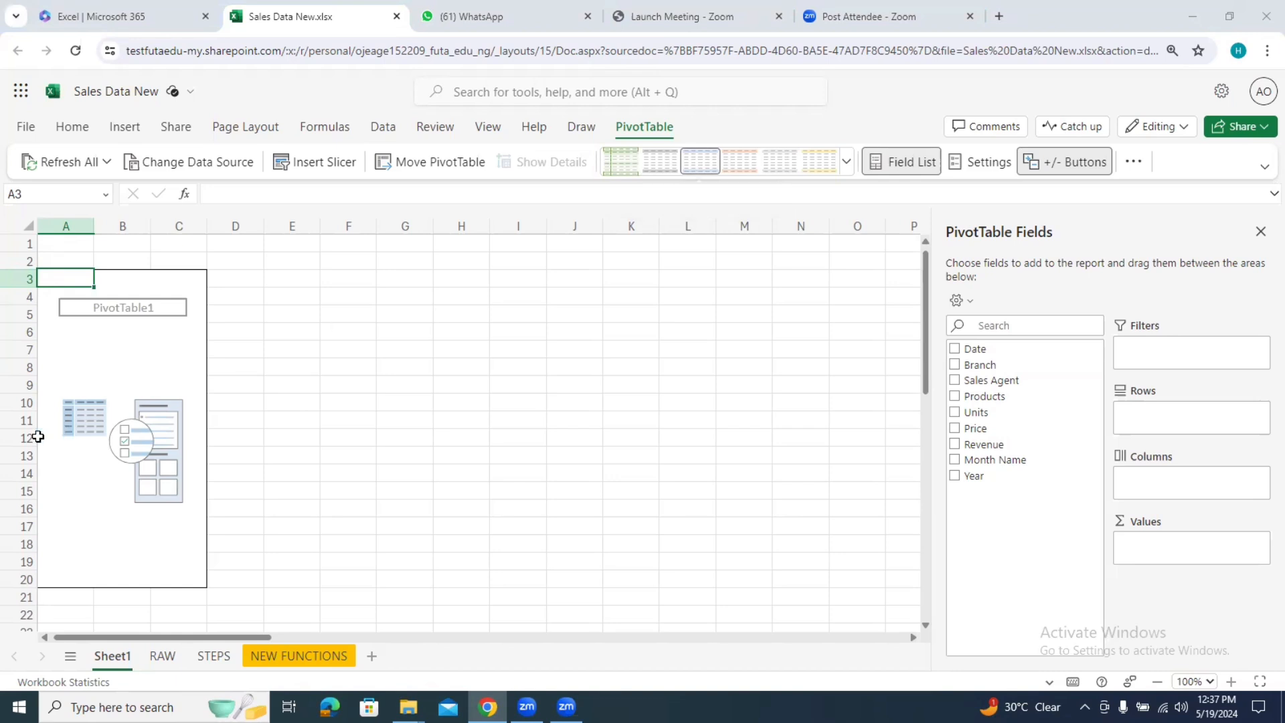
{"action": "left_click", "coordinate": [162, 655]}
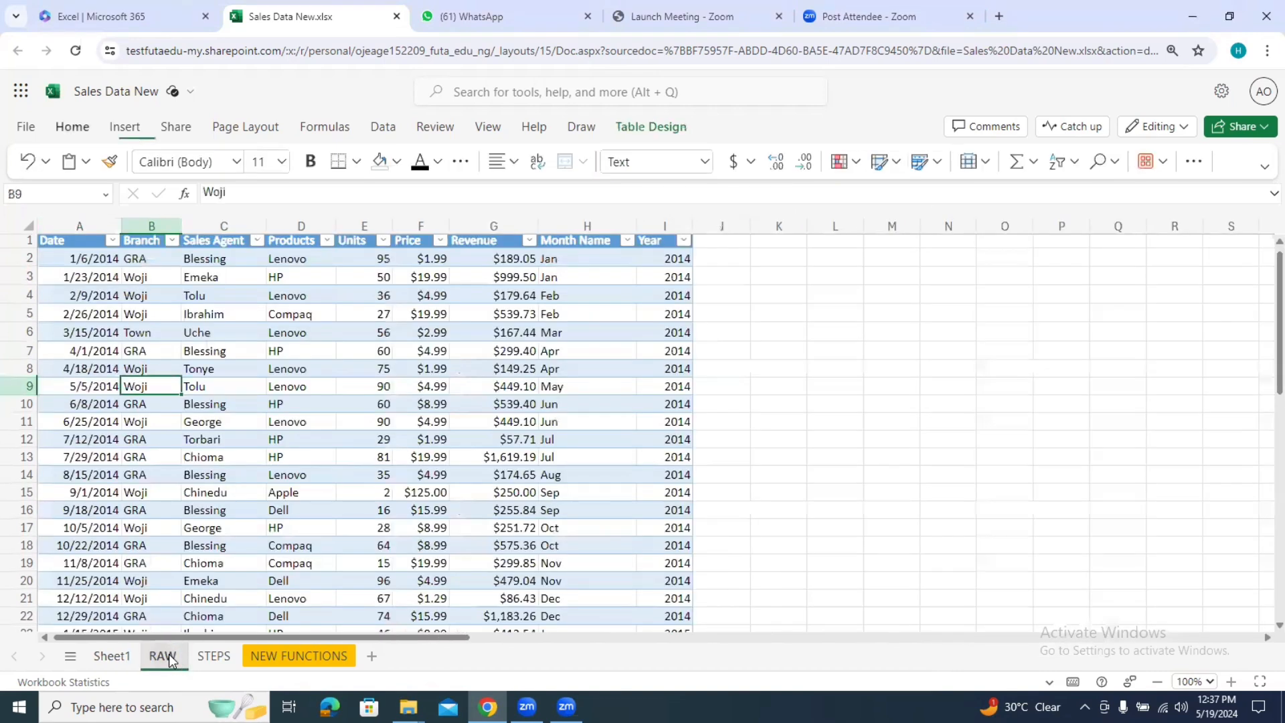
Step: Delete Sheet1 with its empty PivotTable from the workbook
{"action": "left_click", "coordinate": [110, 662]}
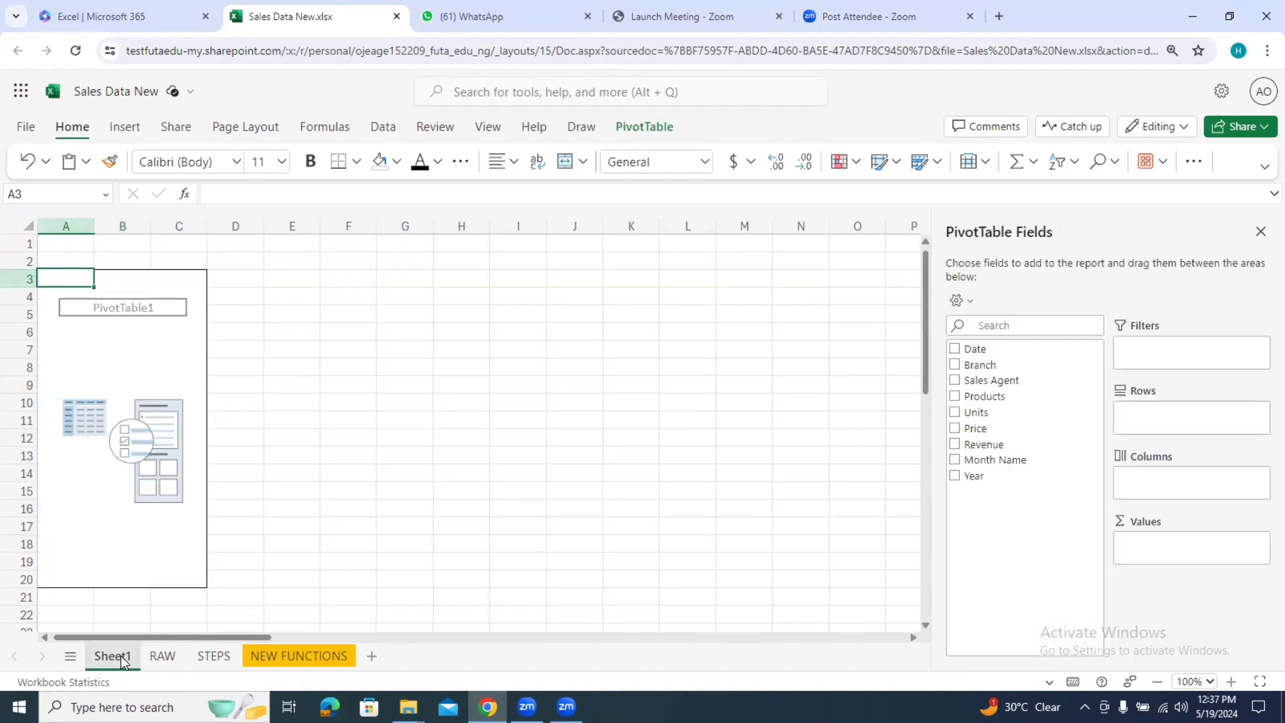
{"action": "right_click", "coordinate": [120, 656]}
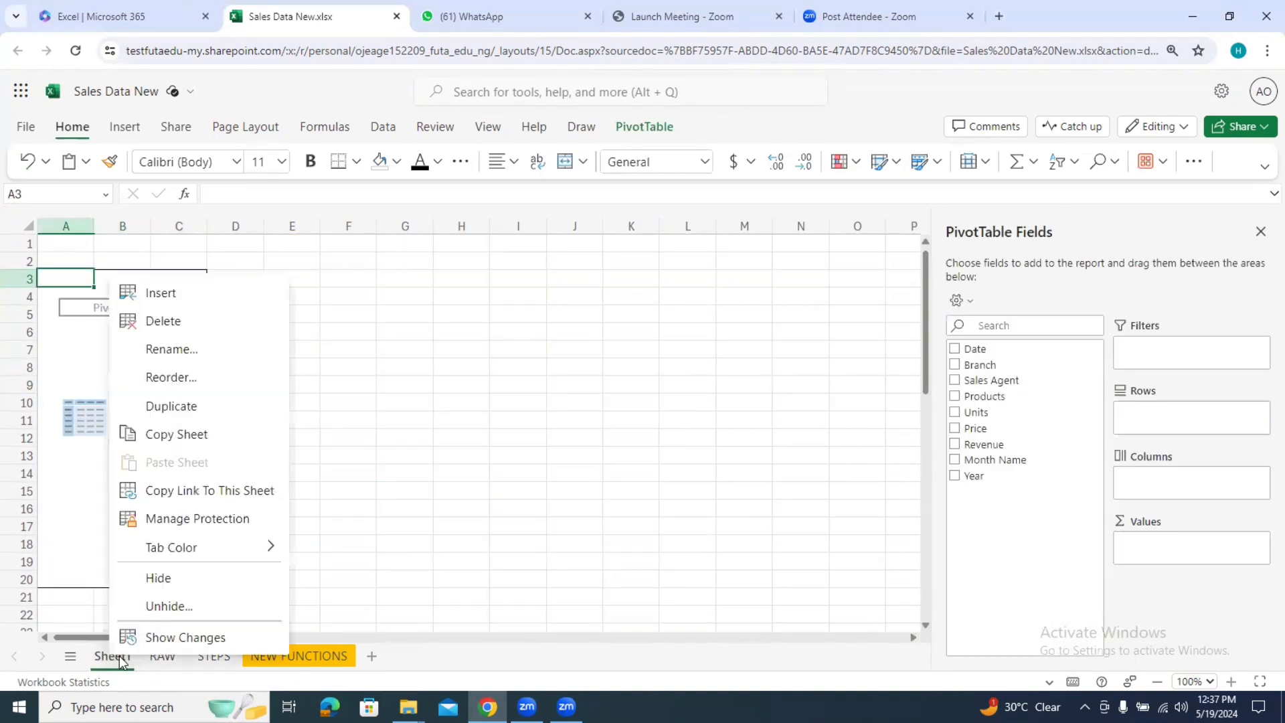
{"action": "left_click", "coordinate": [163, 320]}
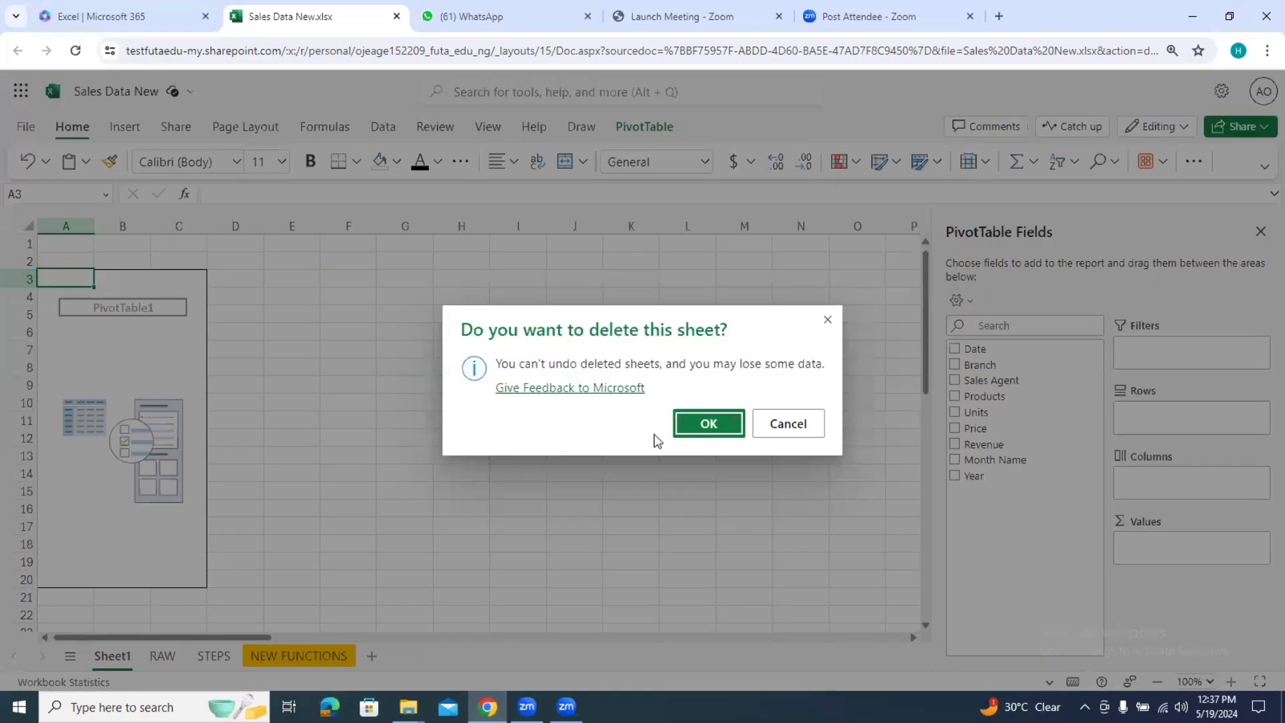
{"action": "left_click", "coordinate": [700, 427]}
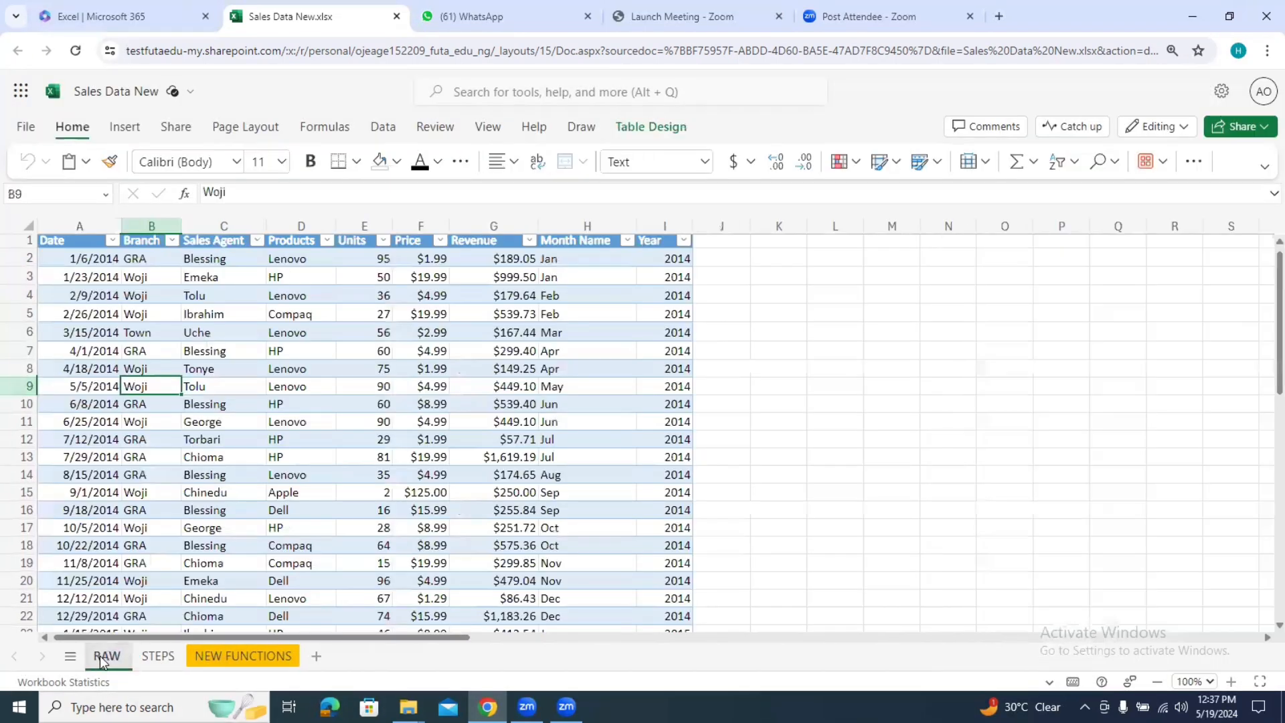
Step: Create a PivotTable from Table1 on a new worksheet, with Branch as rows and the sum of Revenue as values
{"action": "left_click", "coordinate": [304, 382]}
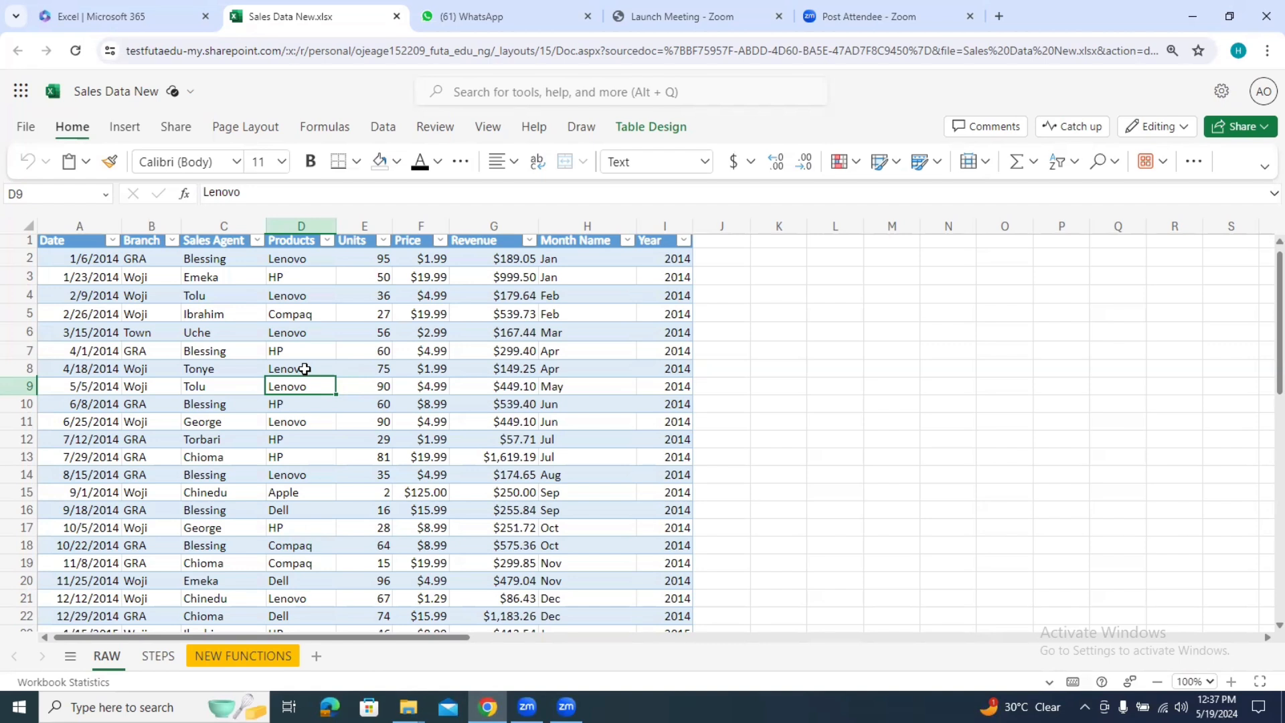
{"action": "left_click", "coordinate": [121, 127]}
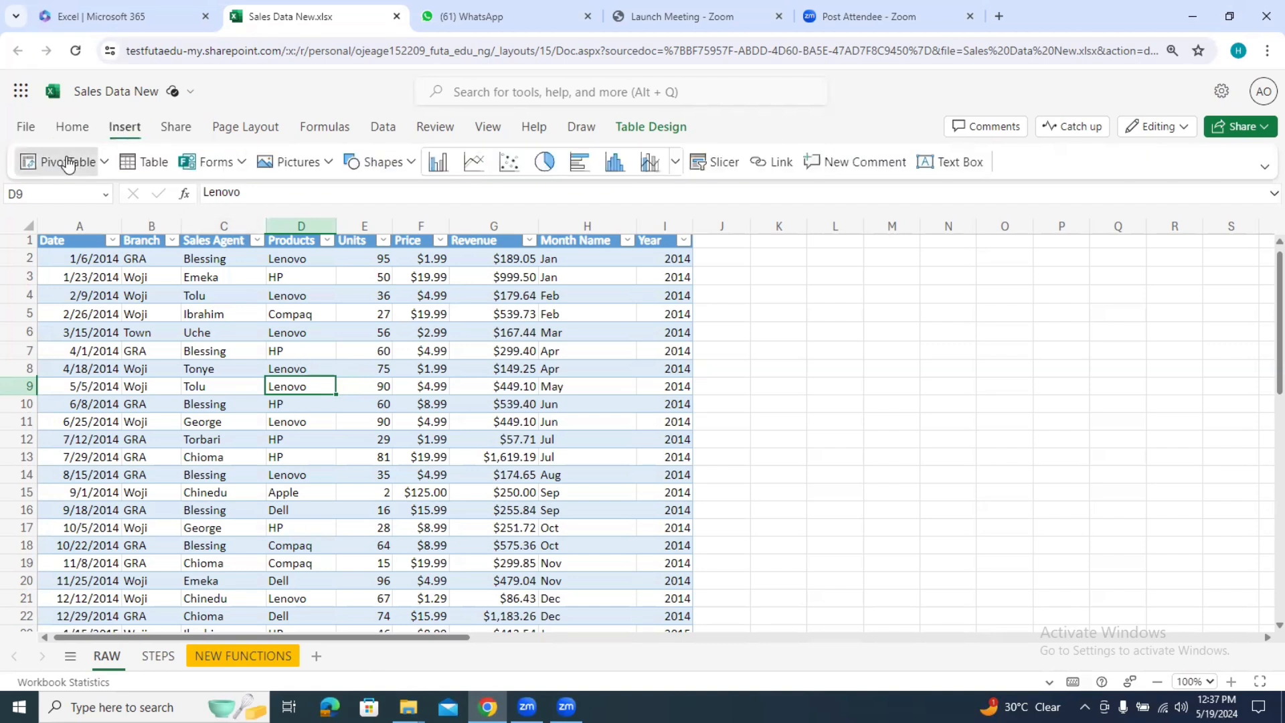
{"action": "left_click", "coordinate": [62, 161]}
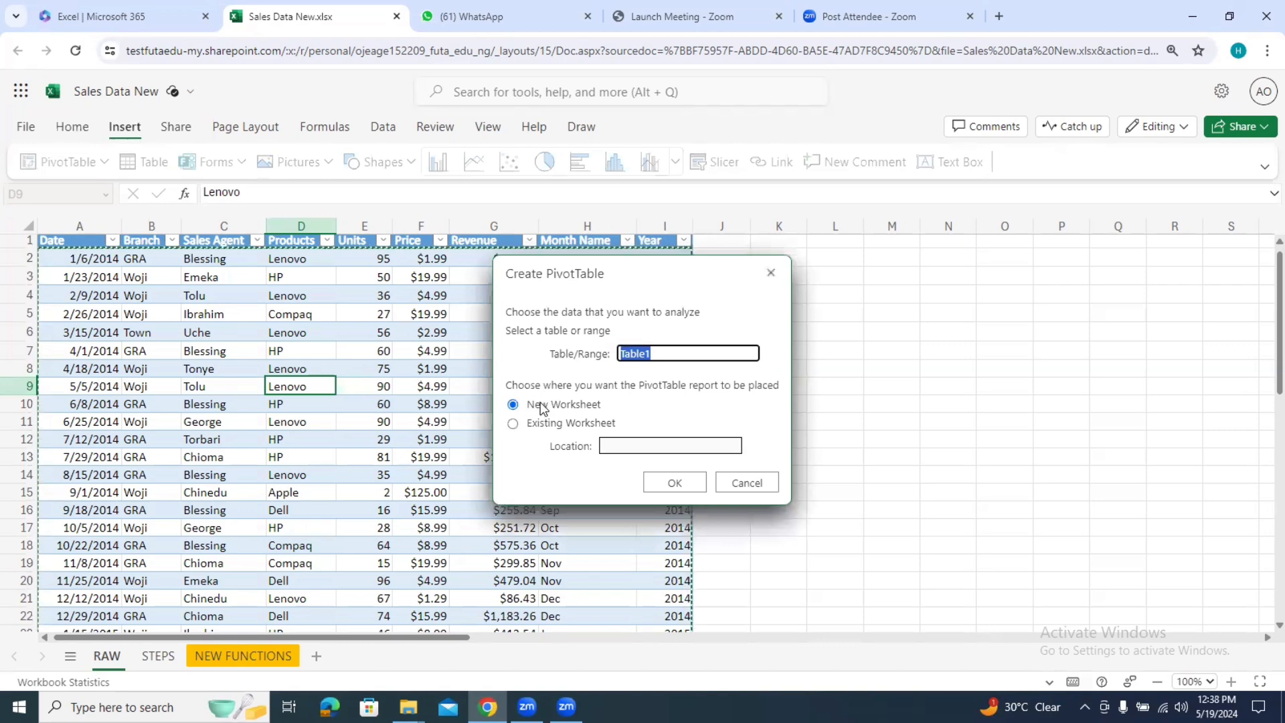
{"action": "left_click", "coordinate": [690, 491]}
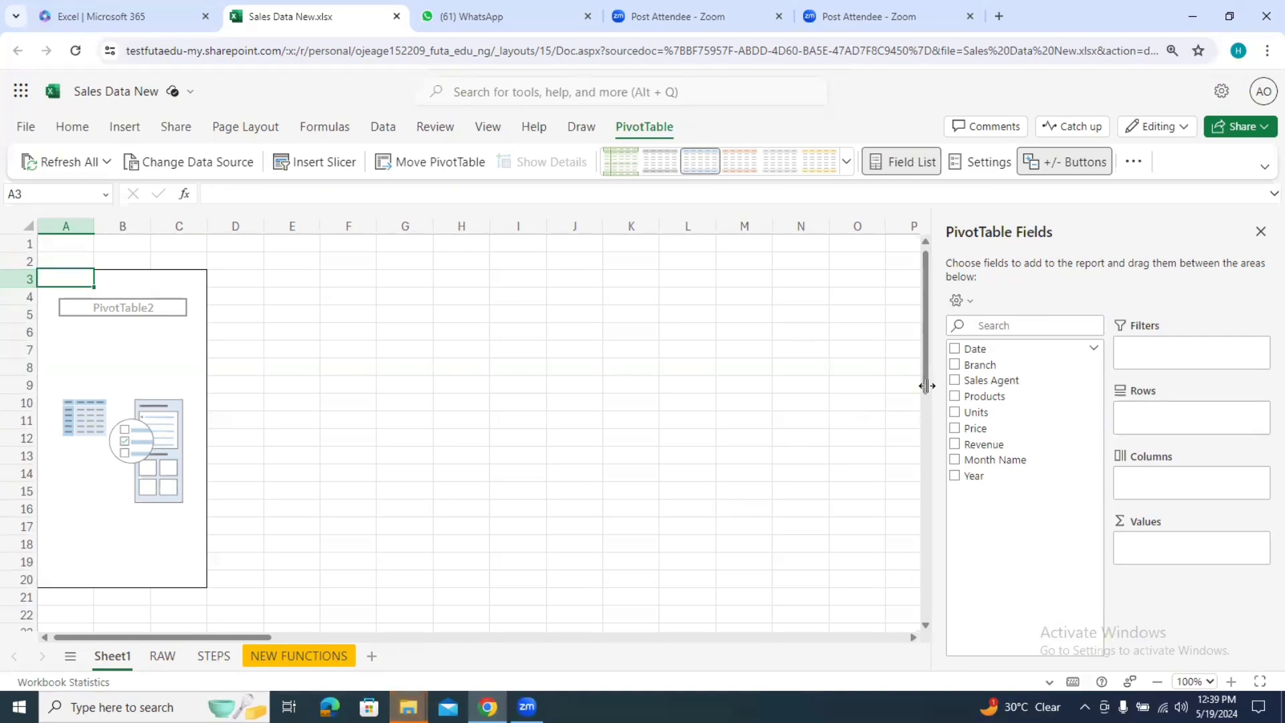
{"action": "left_click_drag", "start_coordinate": [961, 371], "coordinate": [1147, 410]}
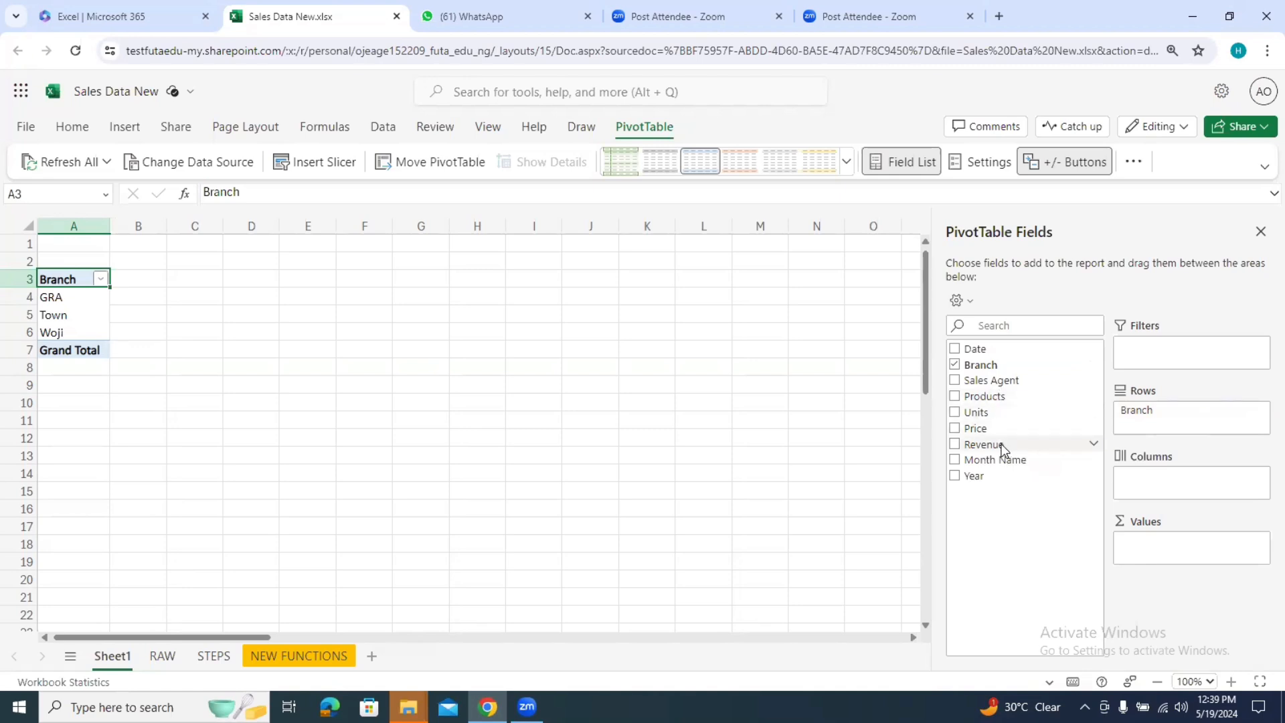
{"action": "left_click_drag", "start_coordinate": [1004, 441], "coordinate": [1161, 543]}
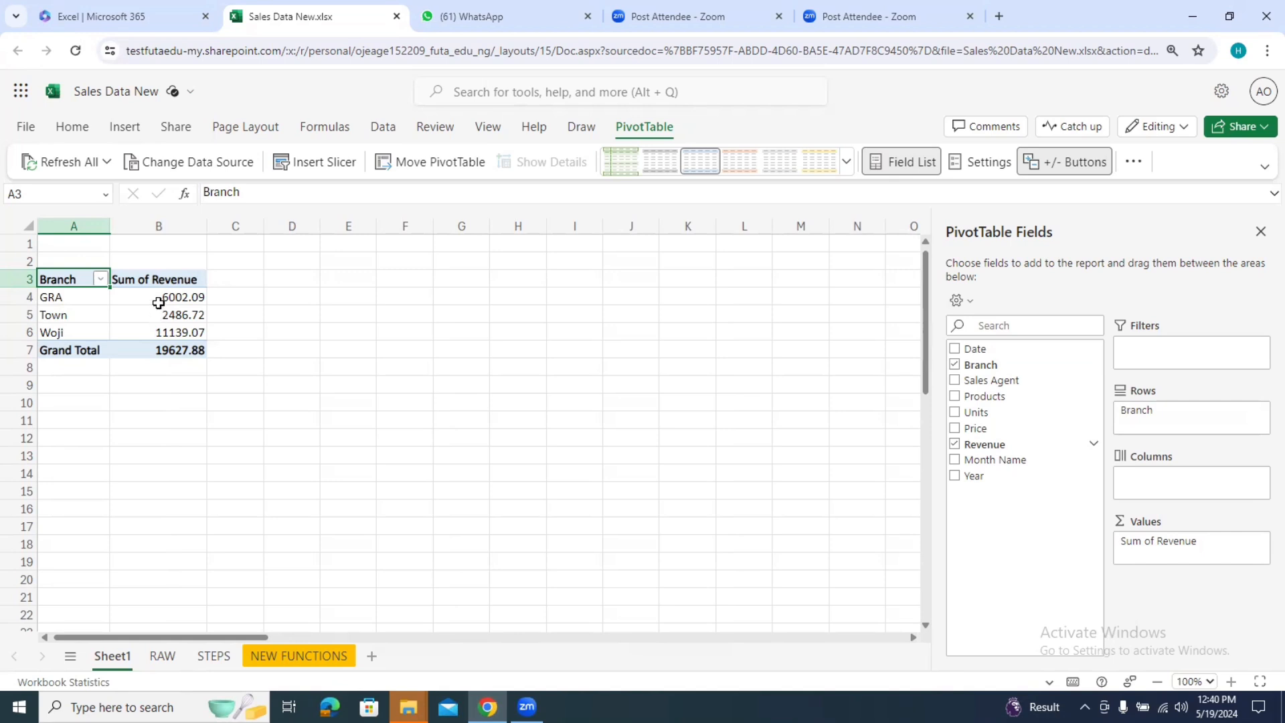
Step: Format the Sum of Revenue values in B4:B7, including the grand total, as Currency
{"action": "left_click_drag", "start_coordinate": [157, 291], "coordinate": [168, 350]}
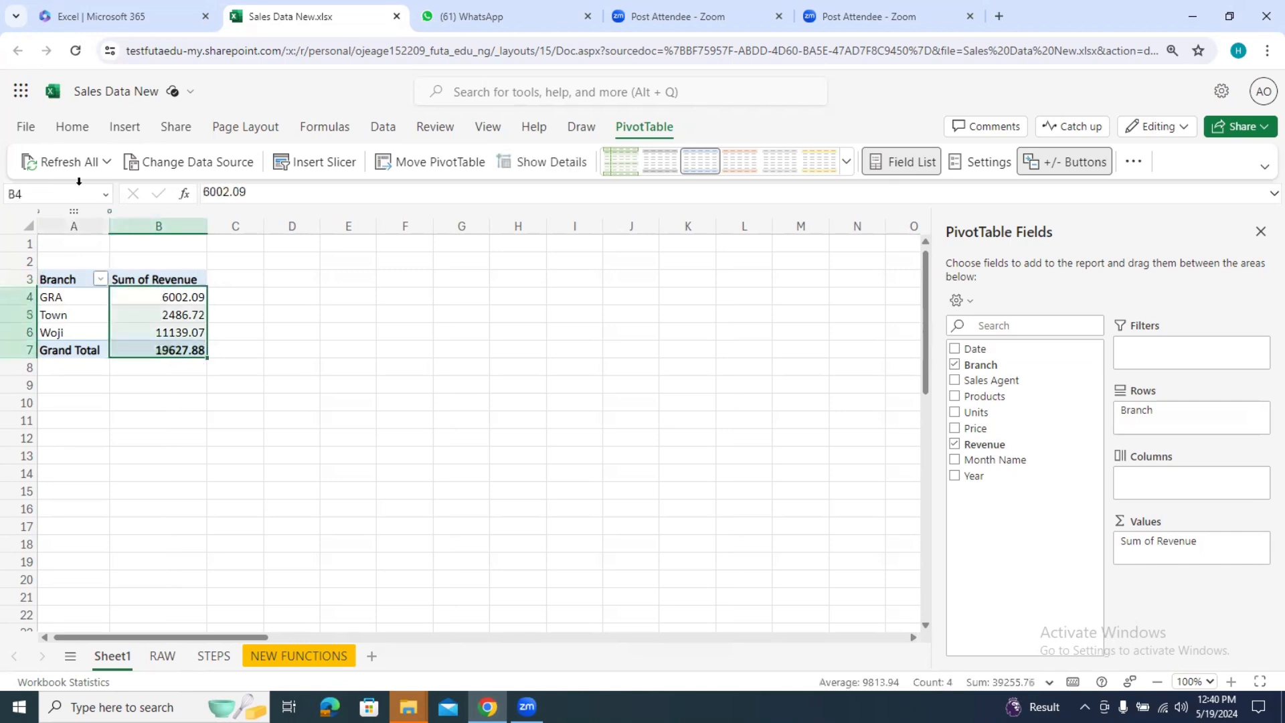
{"action": "left_click", "coordinate": [116, 130]}
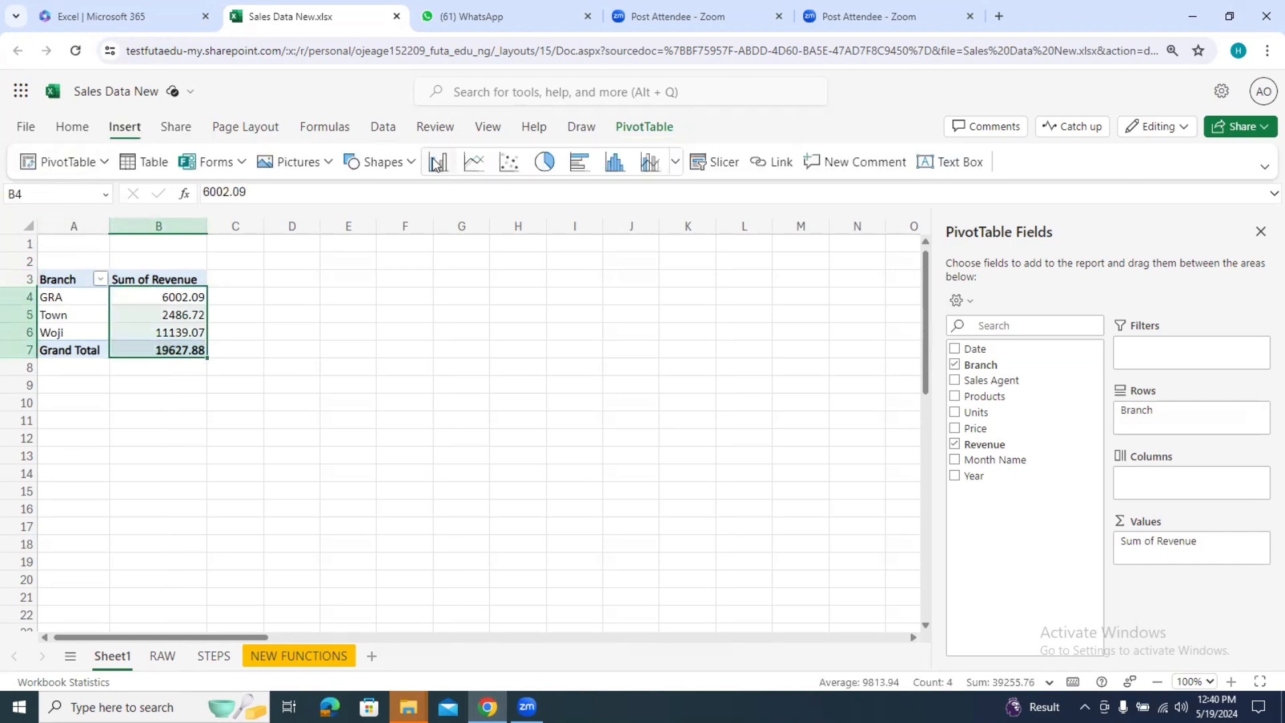
{"action": "left_click", "coordinate": [71, 127]}
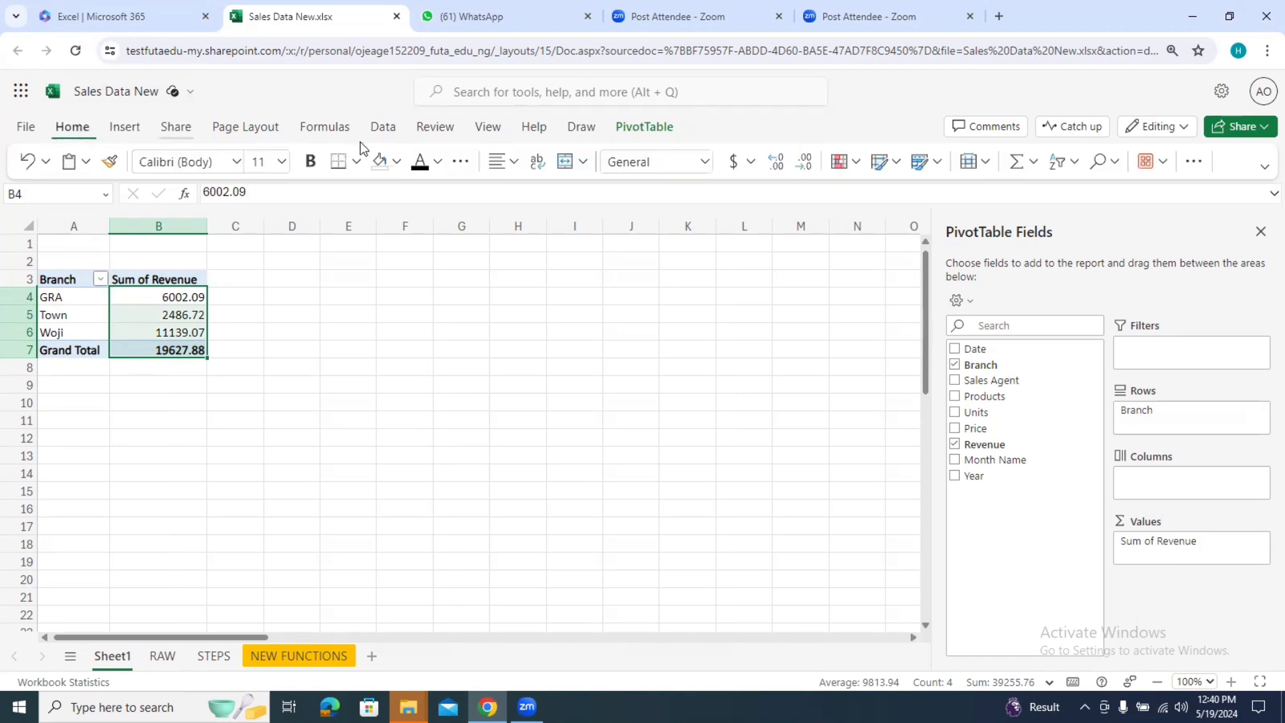
{"action": "left_click", "coordinate": [704, 164]}
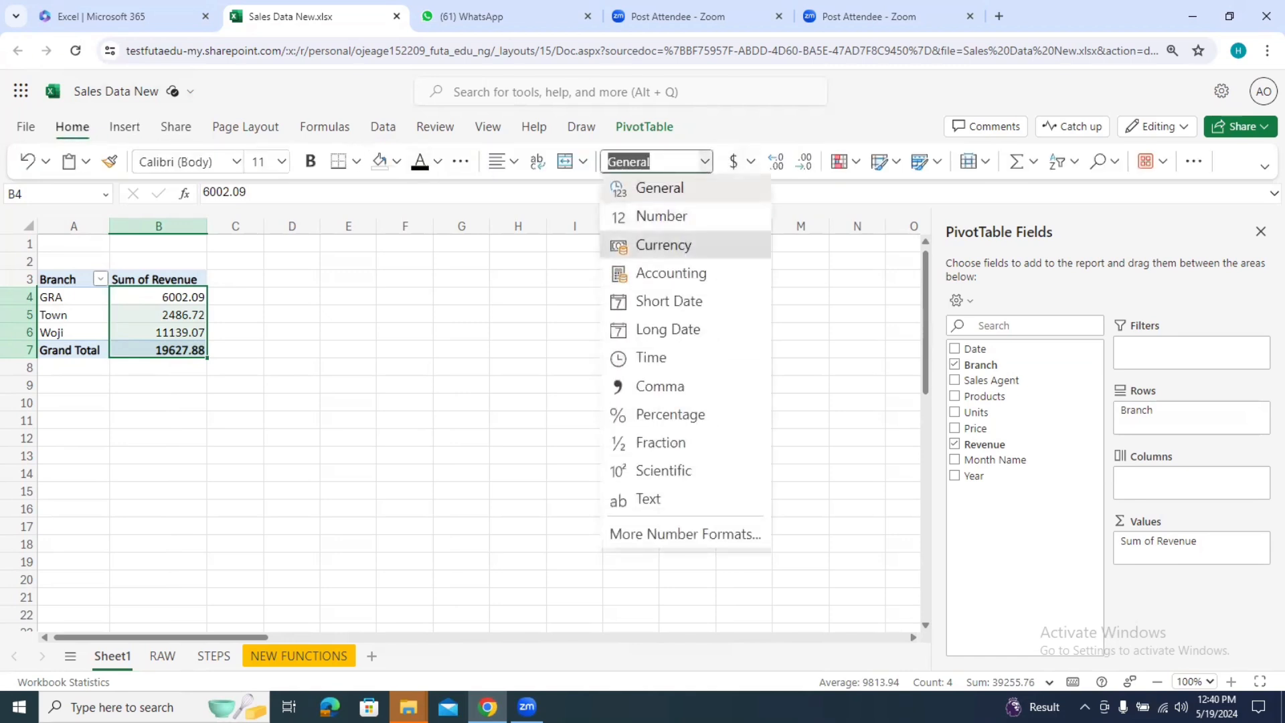
{"action": "left_click", "coordinate": [686, 244]}
{"action": "left_click", "coordinate": [307, 327]}
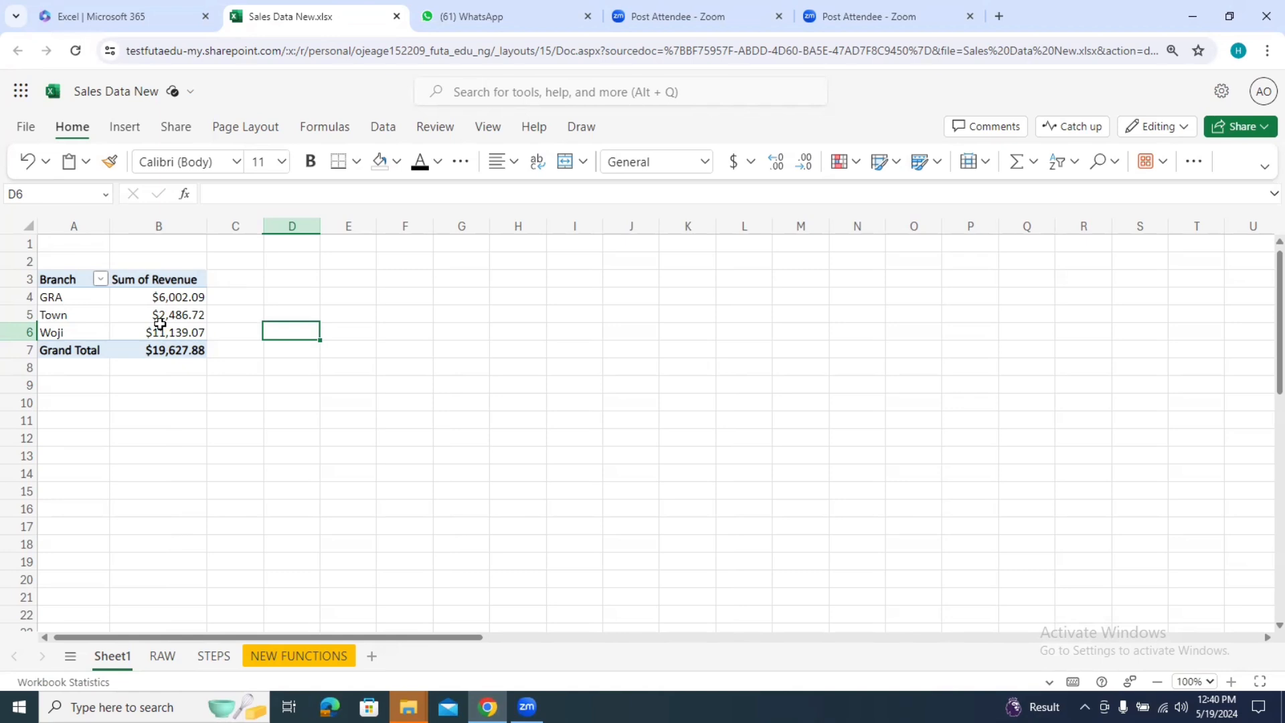
Step: Sort the branches in the PivotTable by Sum of Revenue in descending order
{"action": "left_click", "coordinate": [189, 301]}
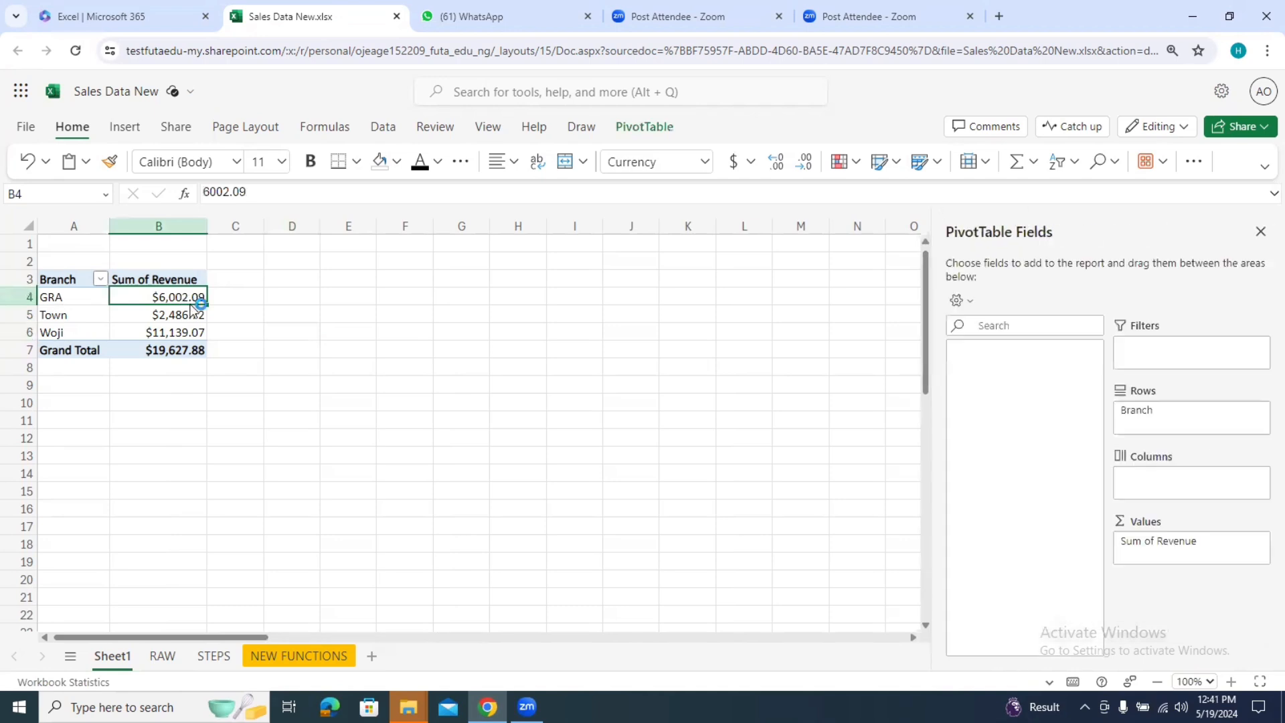
{"action": "right_click", "coordinate": [190, 308]}
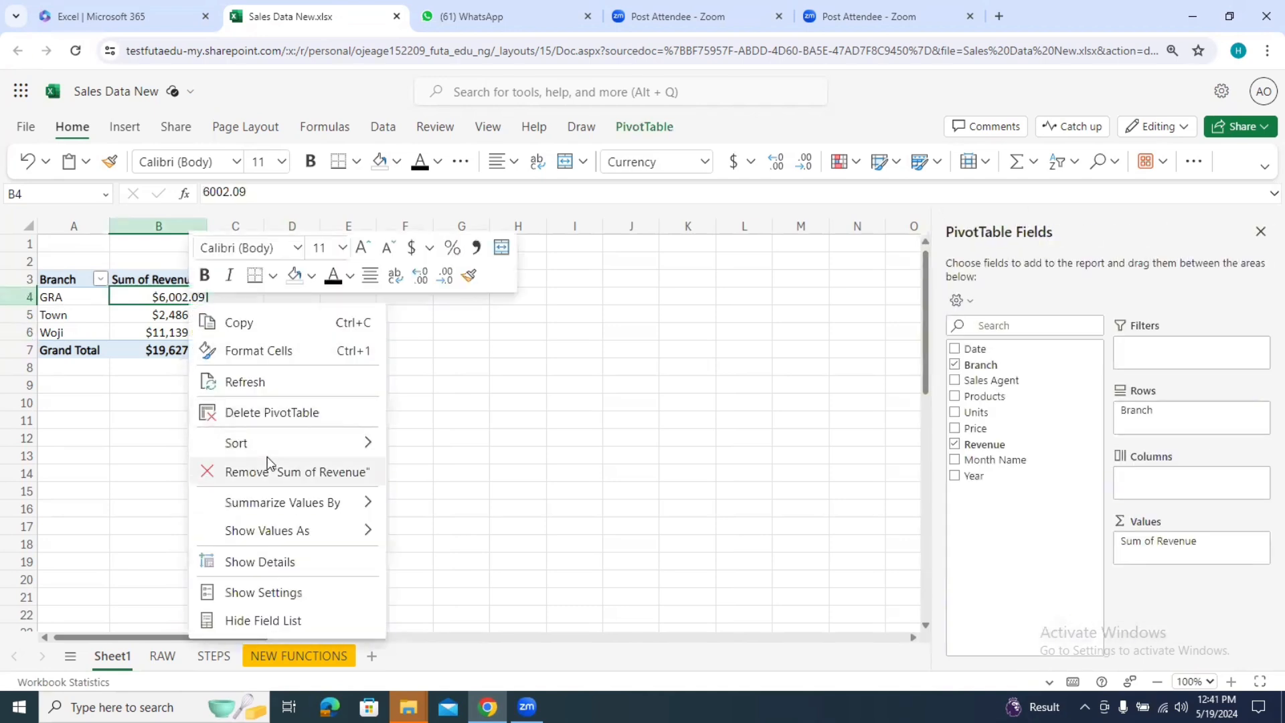
{"action": "mouse_move", "coordinate": [267, 452]}
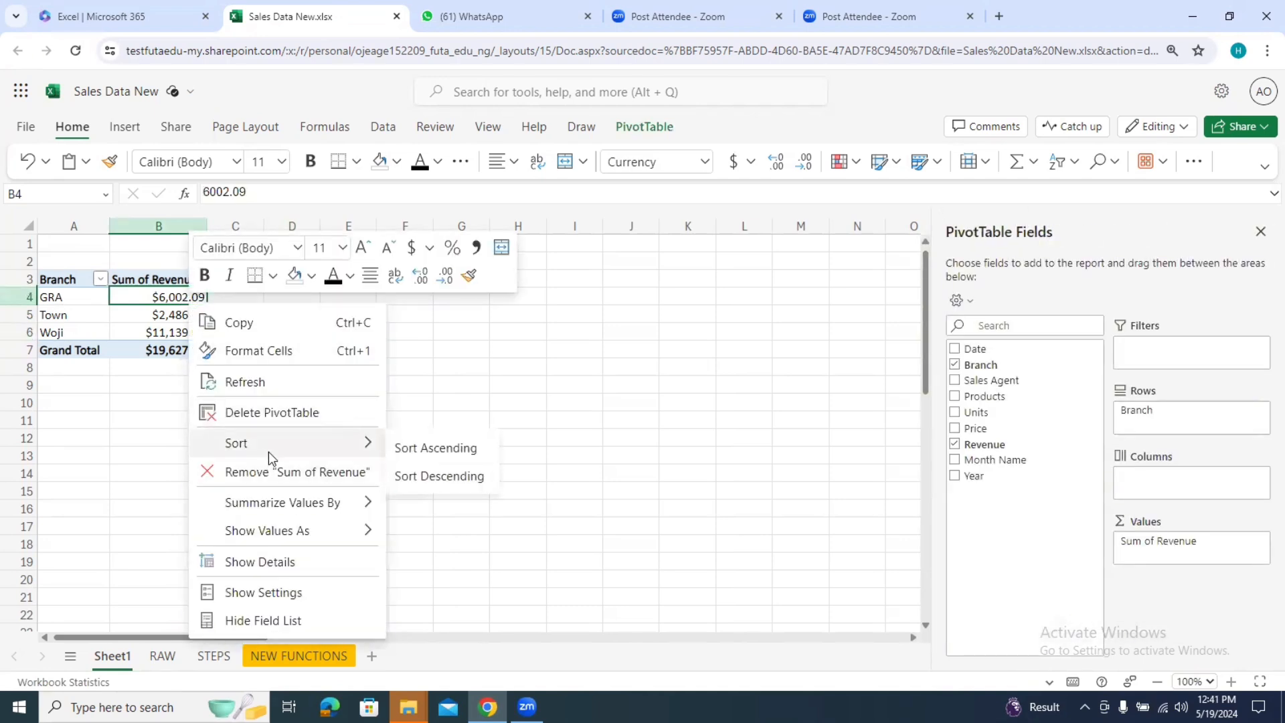
{"action": "left_click", "coordinate": [426, 477]}
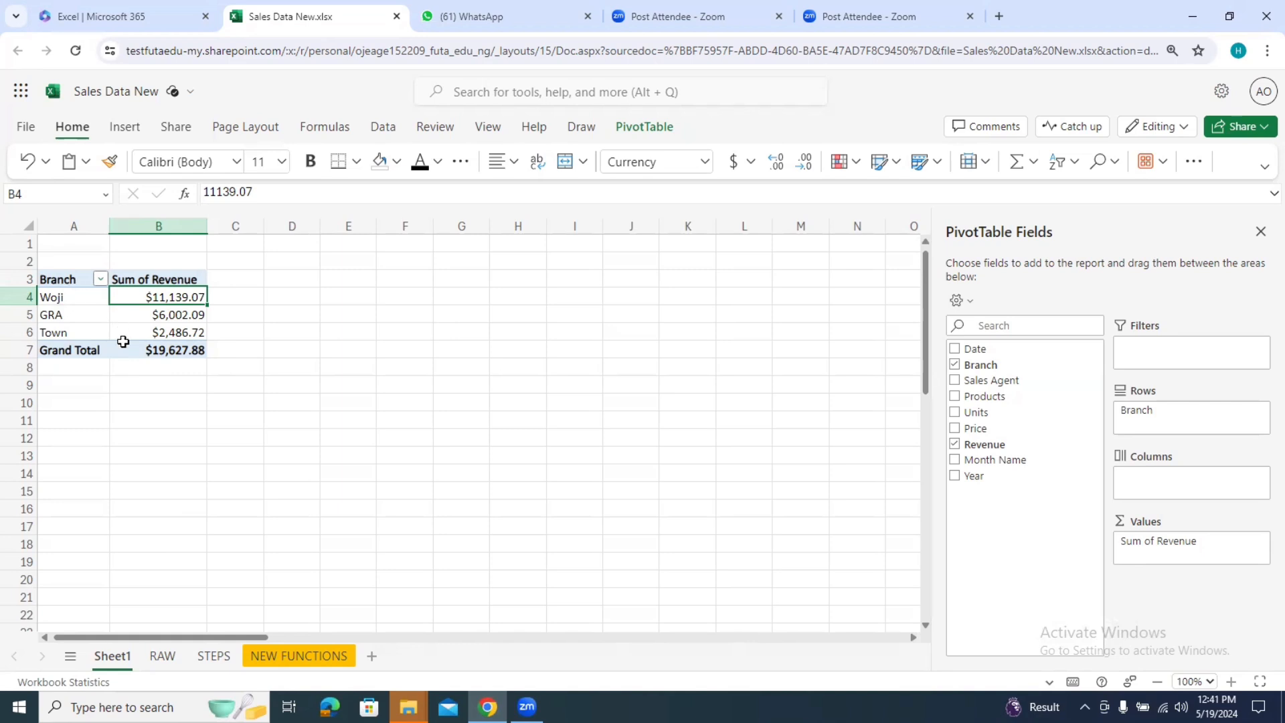
Step: Clear Branch and Revenue from the PivotTable, and lay it out with Month Name as rows and the sum of Revenue as values
{"action": "left_click", "coordinate": [955, 365]}
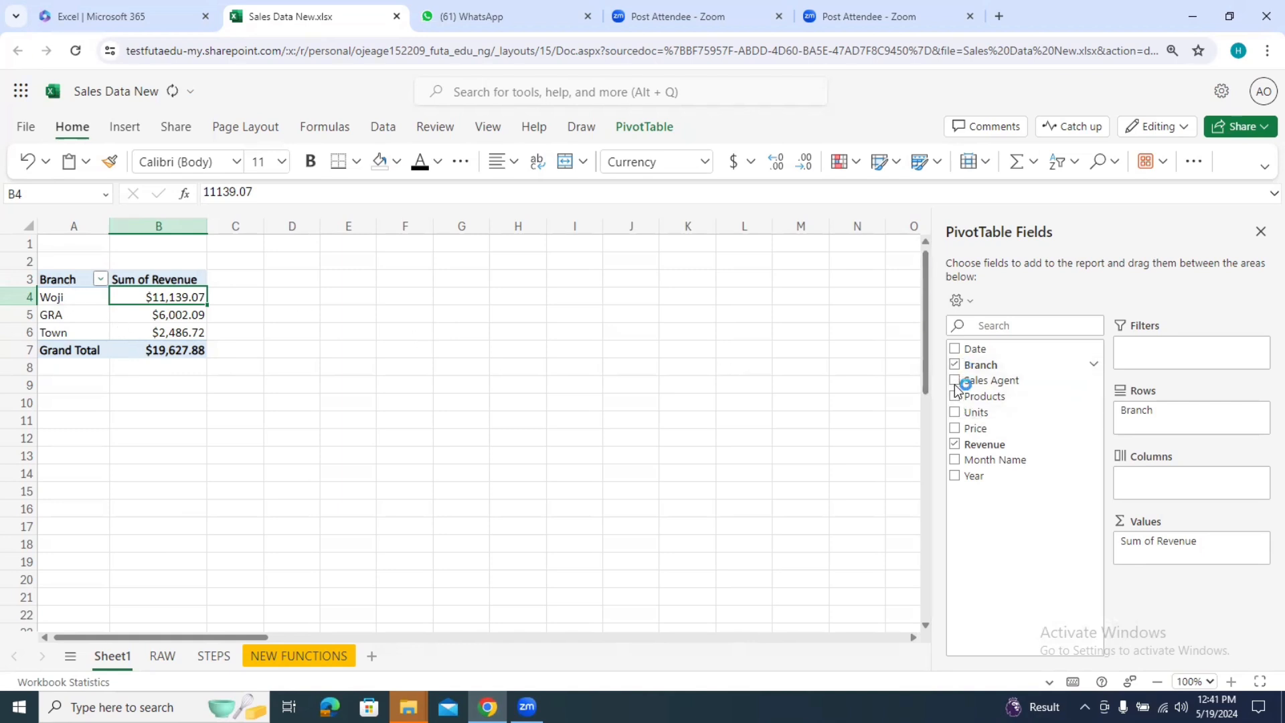
{"action": "left_click", "coordinate": [954, 445]}
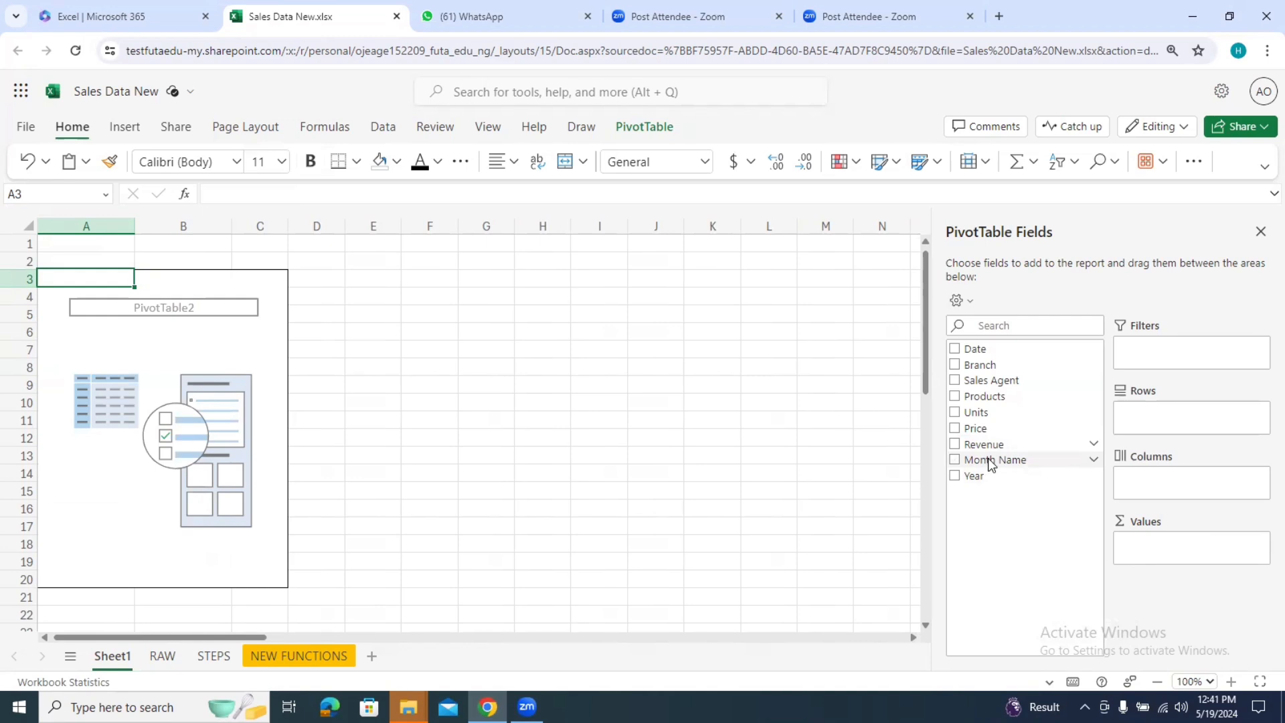
{"action": "left_click_drag", "start_coordinate": [998, 460], "coordinate": [1153, 425]}
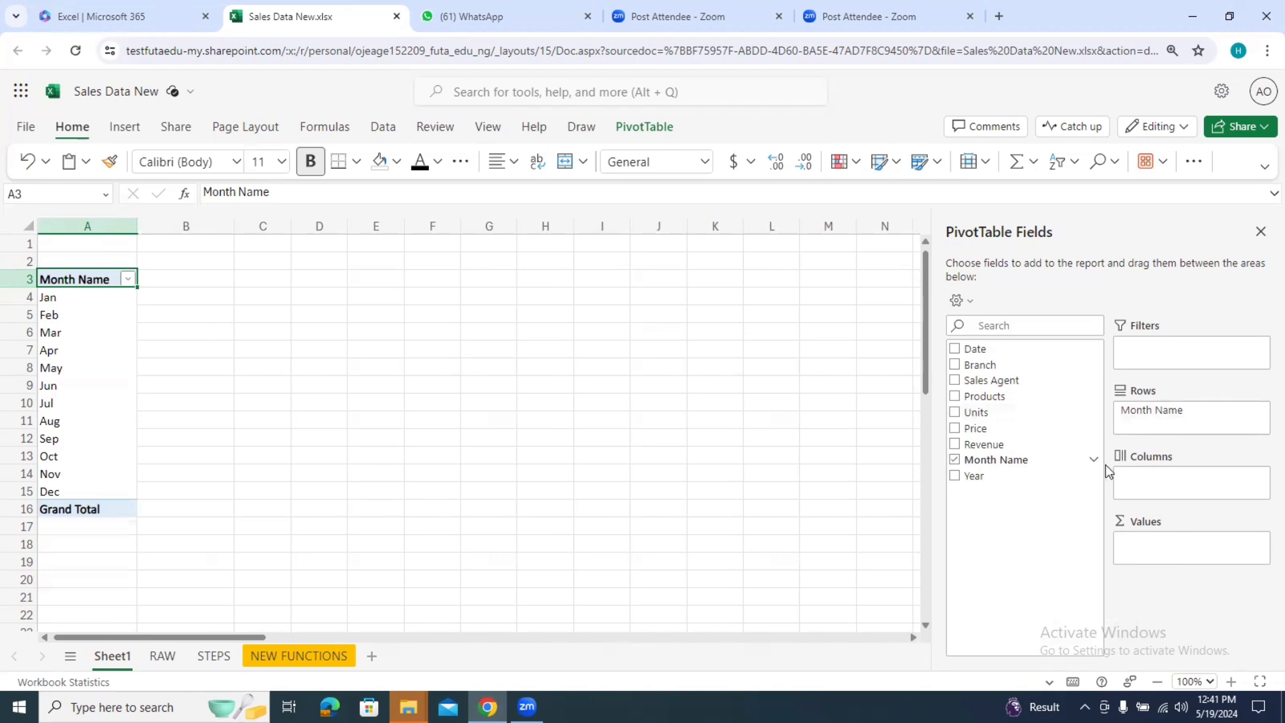
{"action": "left_click_drag", "start_coordinate": [999, 444], "coordinate": [1173, 541]}
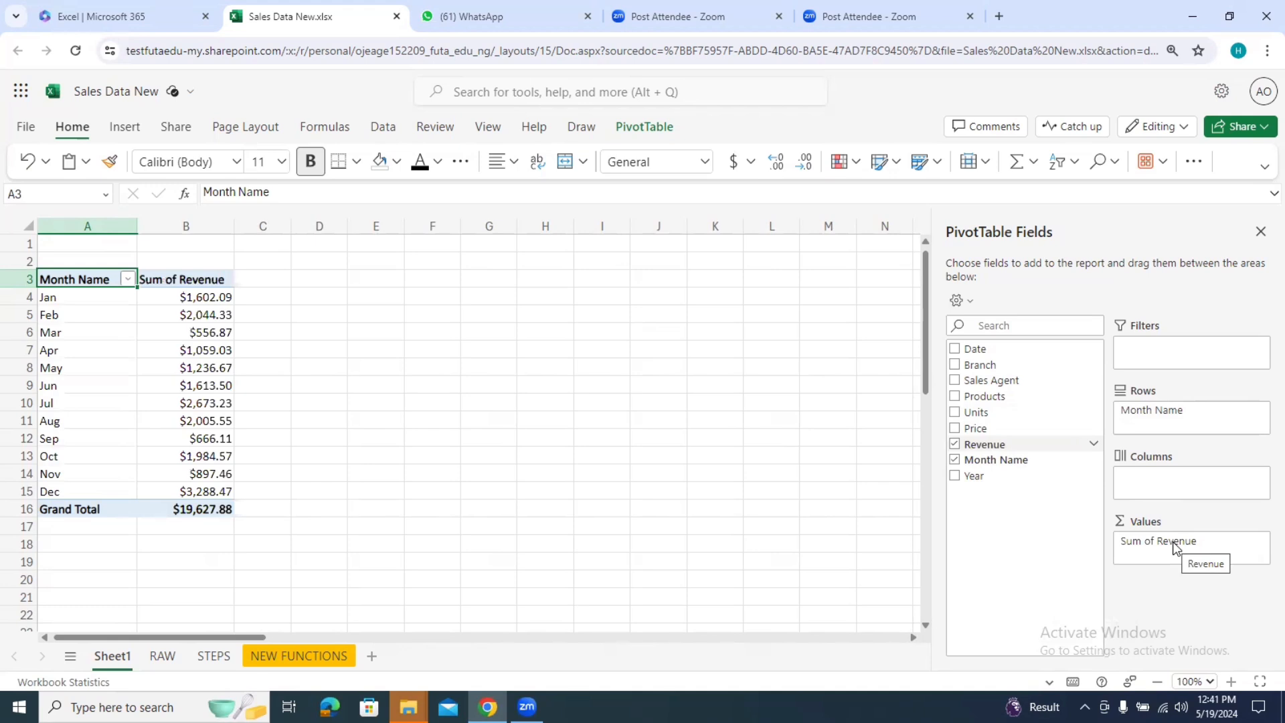
Step: Sort the months by Sum of Revenue in descending order and split the revenue by Year across the columns
{"action": "left_click", "coordinate": [210, 313]}
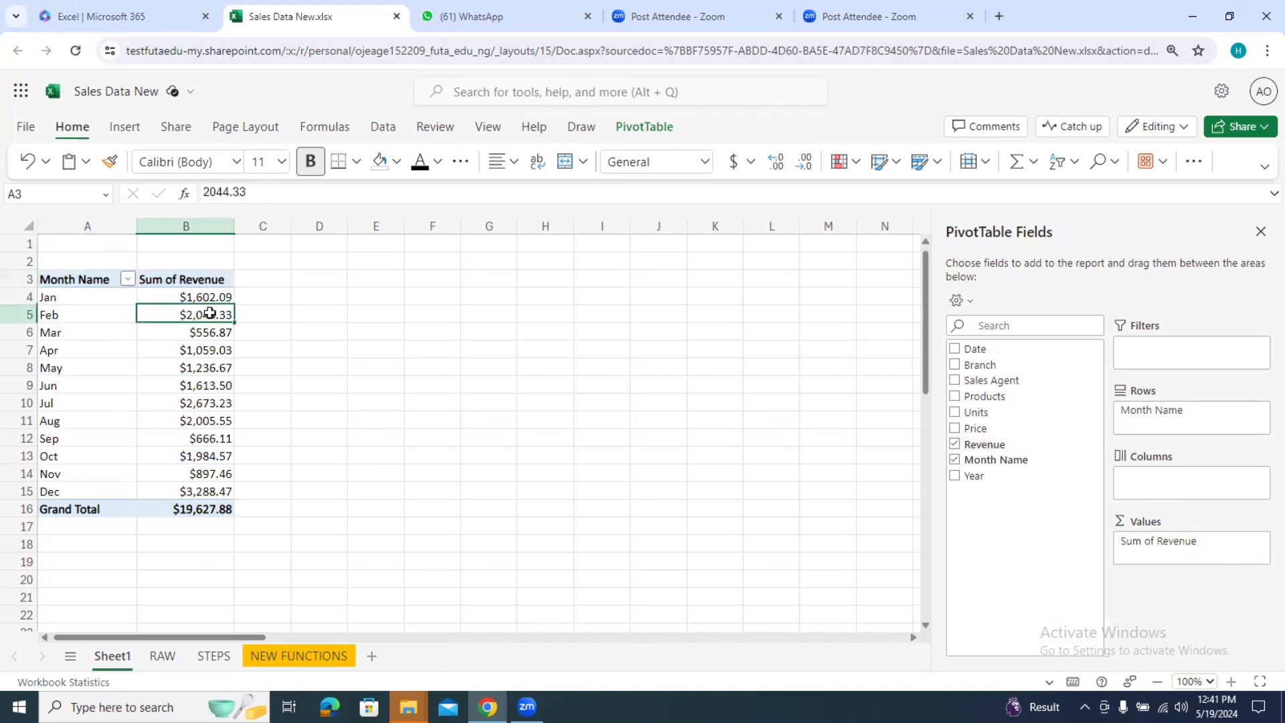
{"action": "right_click", "coordinate": [212, 314]}
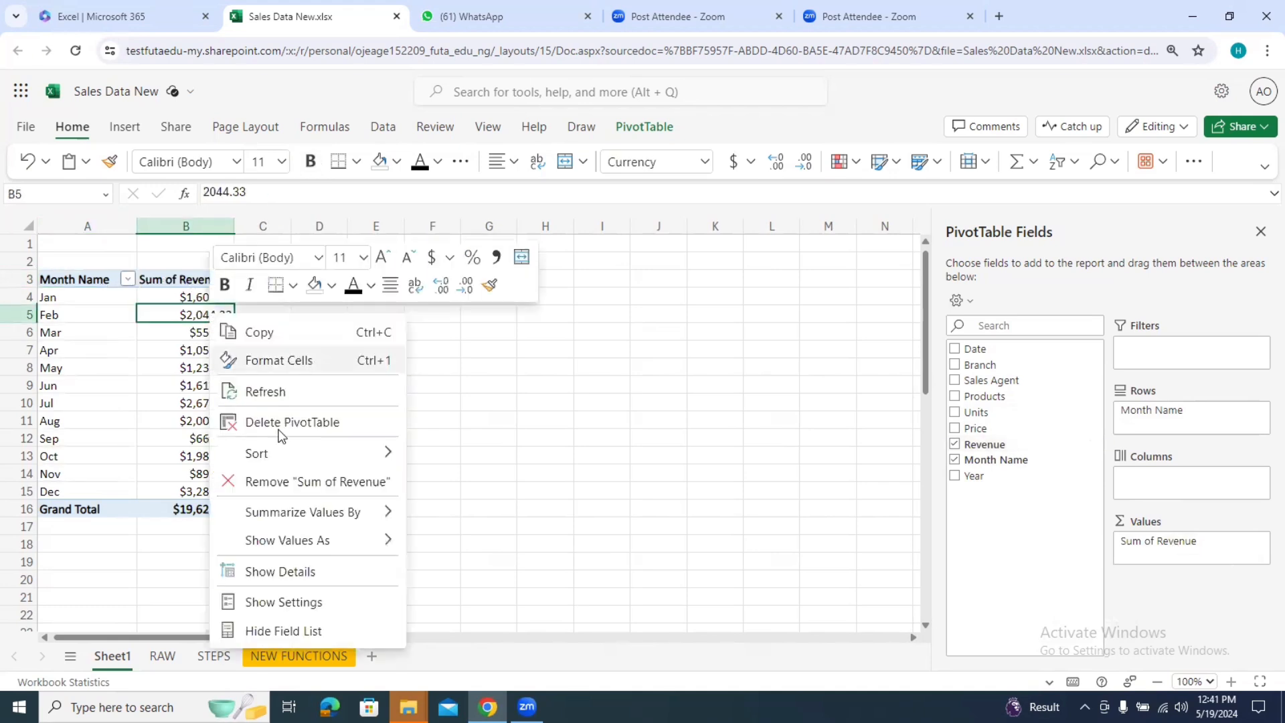
{"action": "mouse_move", "coordinate": [292, 449]}
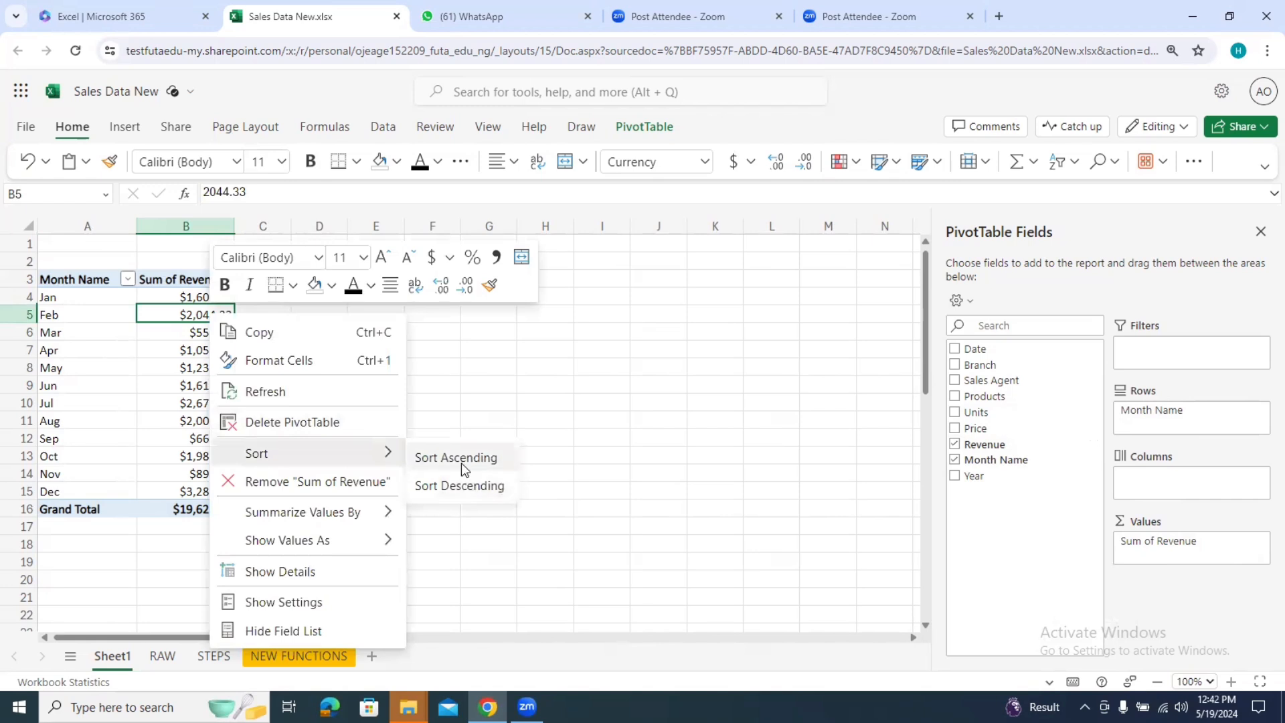
{"action": "left_click", "coordinate": [461, 485]}
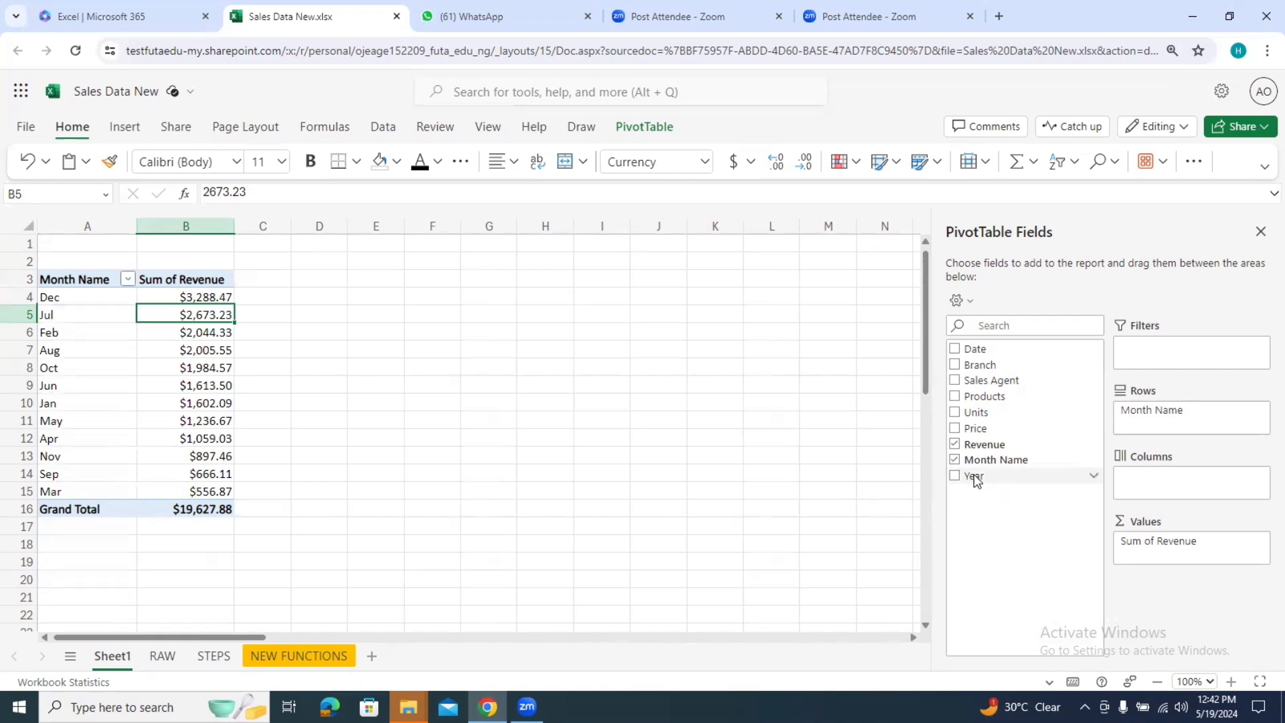
{"action": "left_click_drag", "start_coordinate": [975, 480], "coordinate": [1150, 487]}
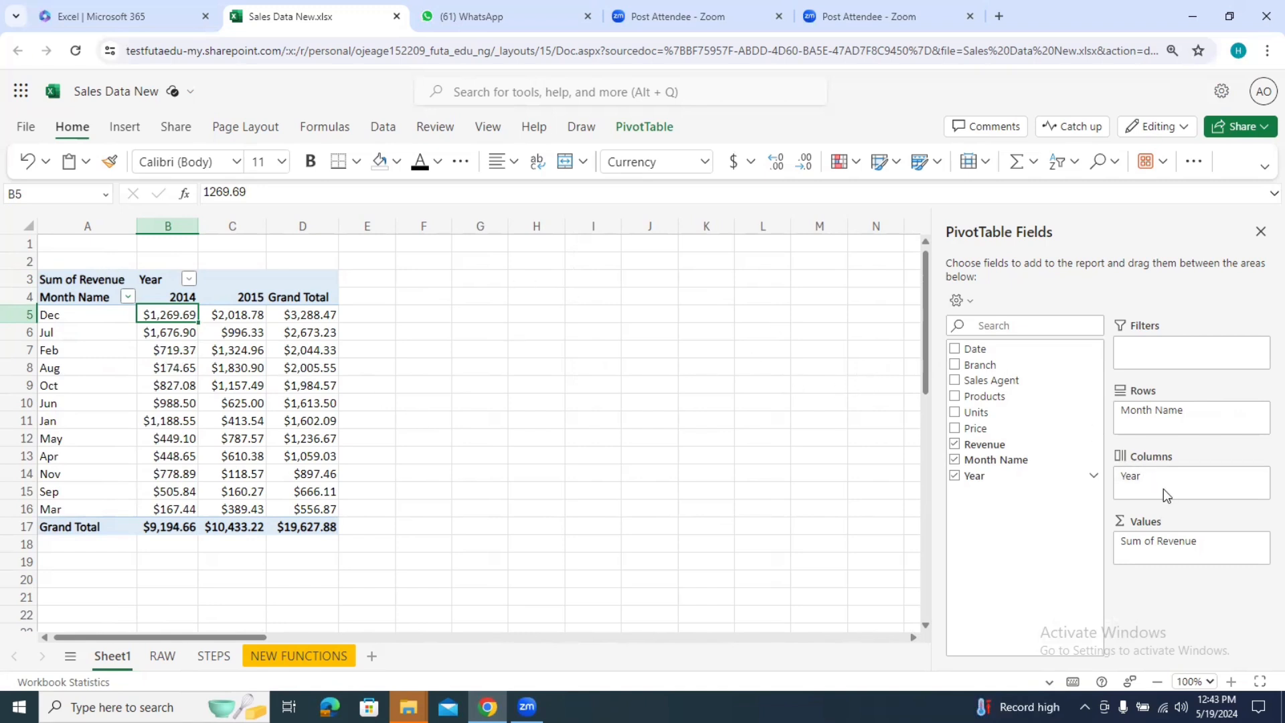
Step: Remove Year, Month Name and Revenue from the PivotTable, and rebuild it with Branch as rows and the sum of Revenue as values
{"action": "left_click_drag", "start_coordinate": [1159, 474], "coordinate": [1173, 596]}
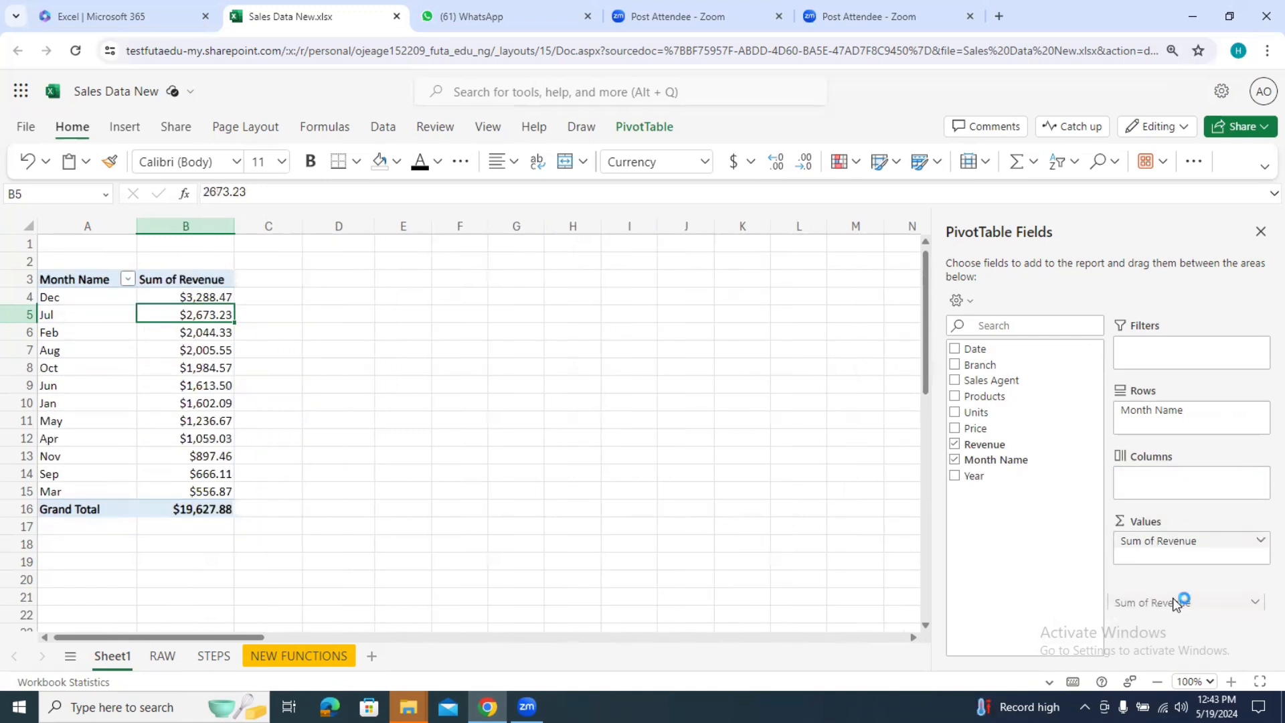
{"action": "left_click", "coordinate": [955, 460]}
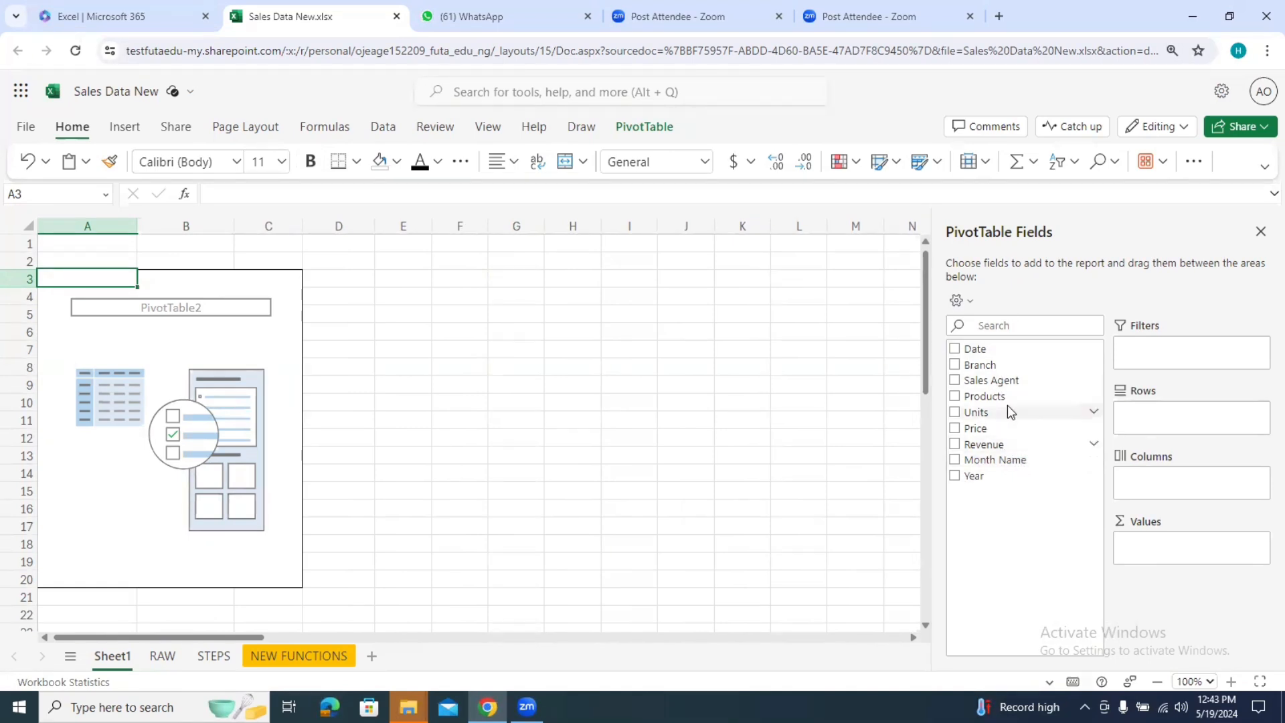
{"action": "left_click_drag", "start_coordinate": [1001, 364], "coordinate": [1140, 423]}
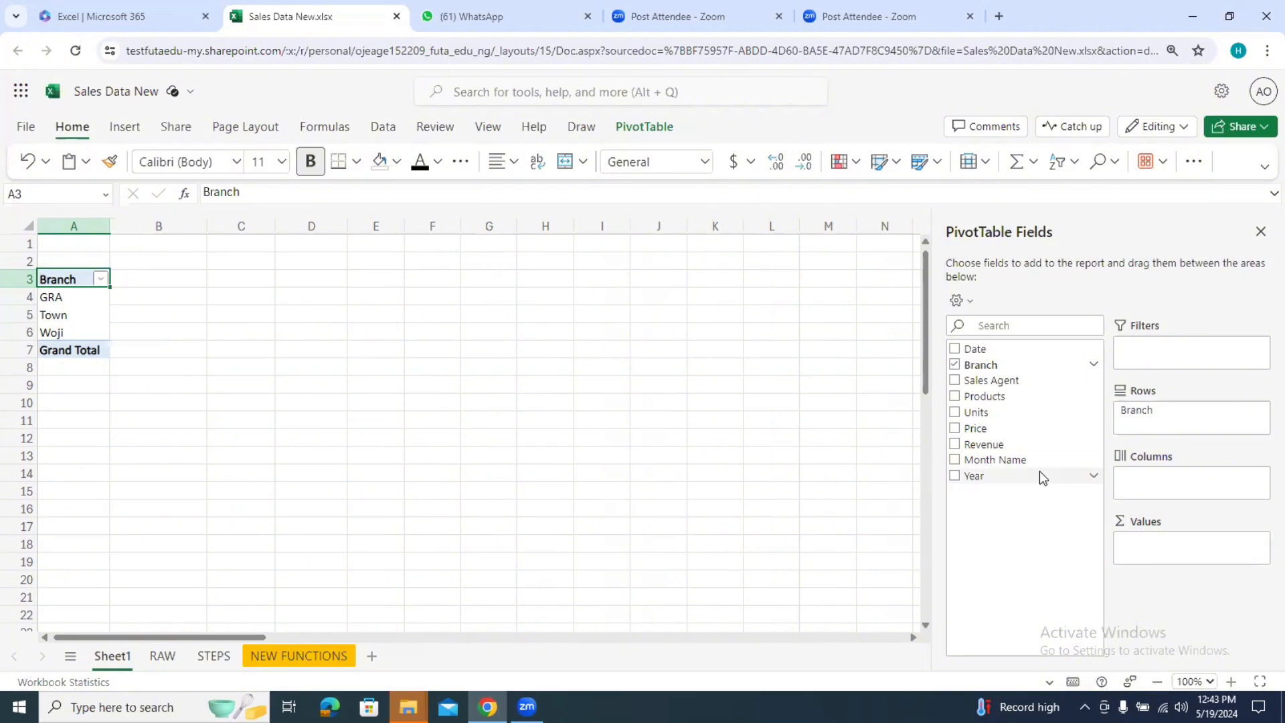
{"action": "left_click_drag", "start_coordinate": [984, 444], "coordinate": [1169, 547]}
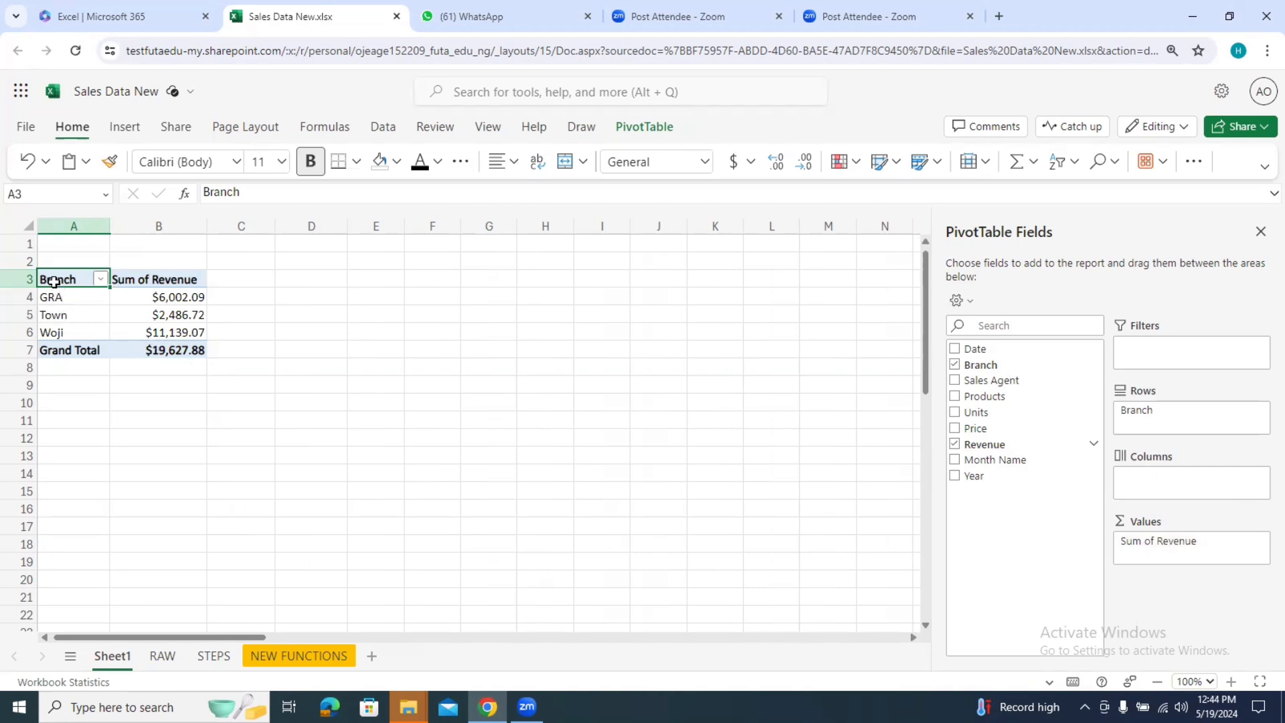
Step: Copy the branch revenue PivotTable in A3:B7 to cell I3 and widen column J to fit its values
{"action": "left_click_drag", "start_coordinate": [53, 281], "coordinate": [181, 351]}
{"action": "key", "text": "ctrl+c"}
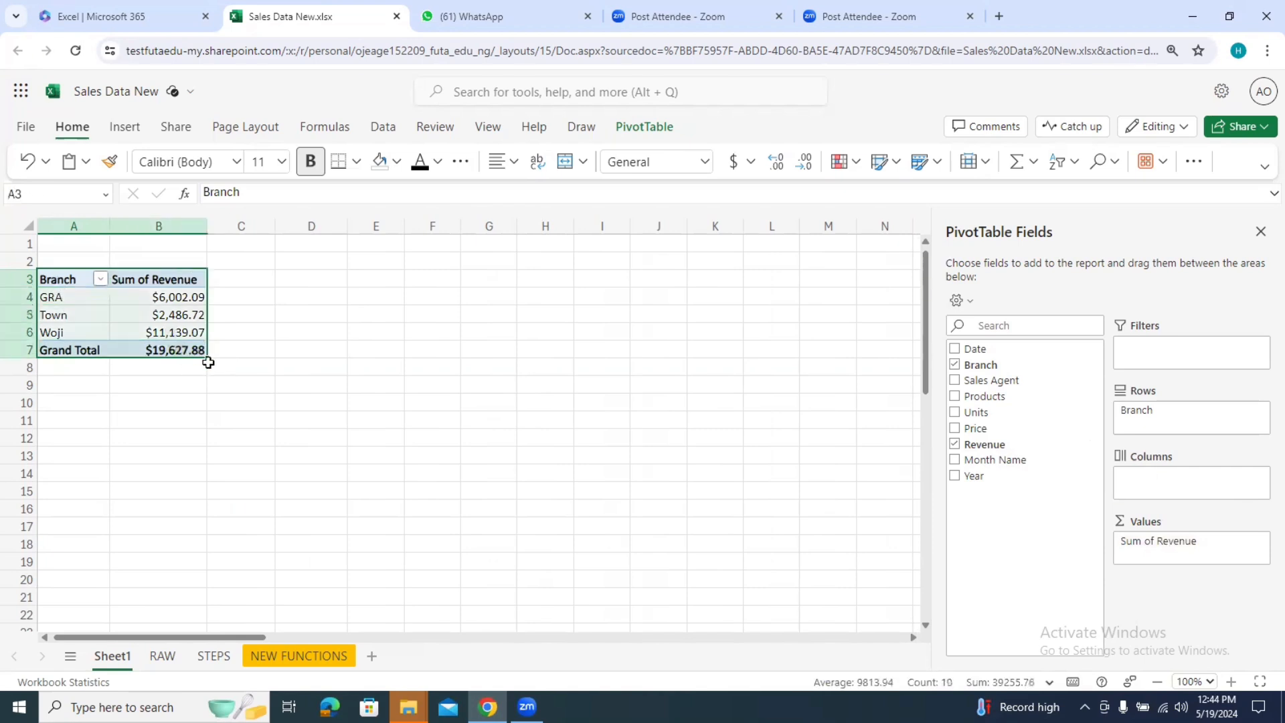
{"action": "left_click", "coordinate": [574, 278]}
{"action": "key", "text": "ctrl+v"}
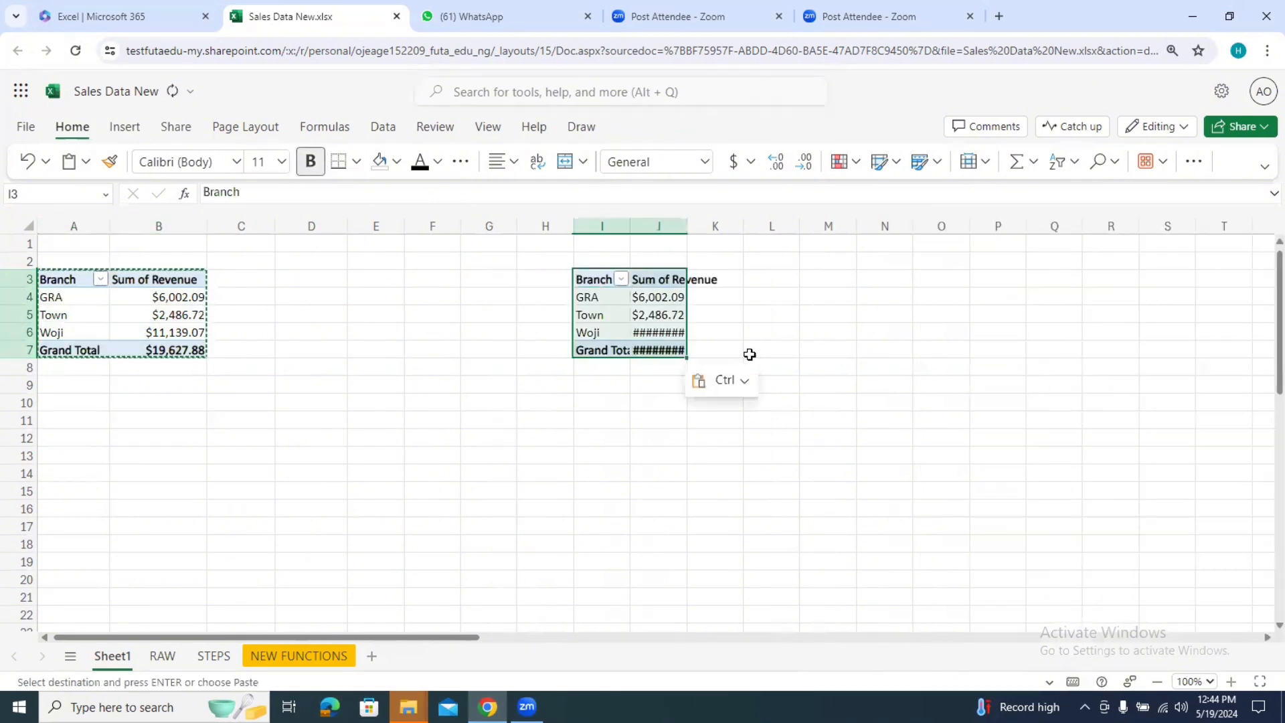
{"action": "left_click_drag", "start_coordinate": [687, 226], "coordinate": [720, 232]}
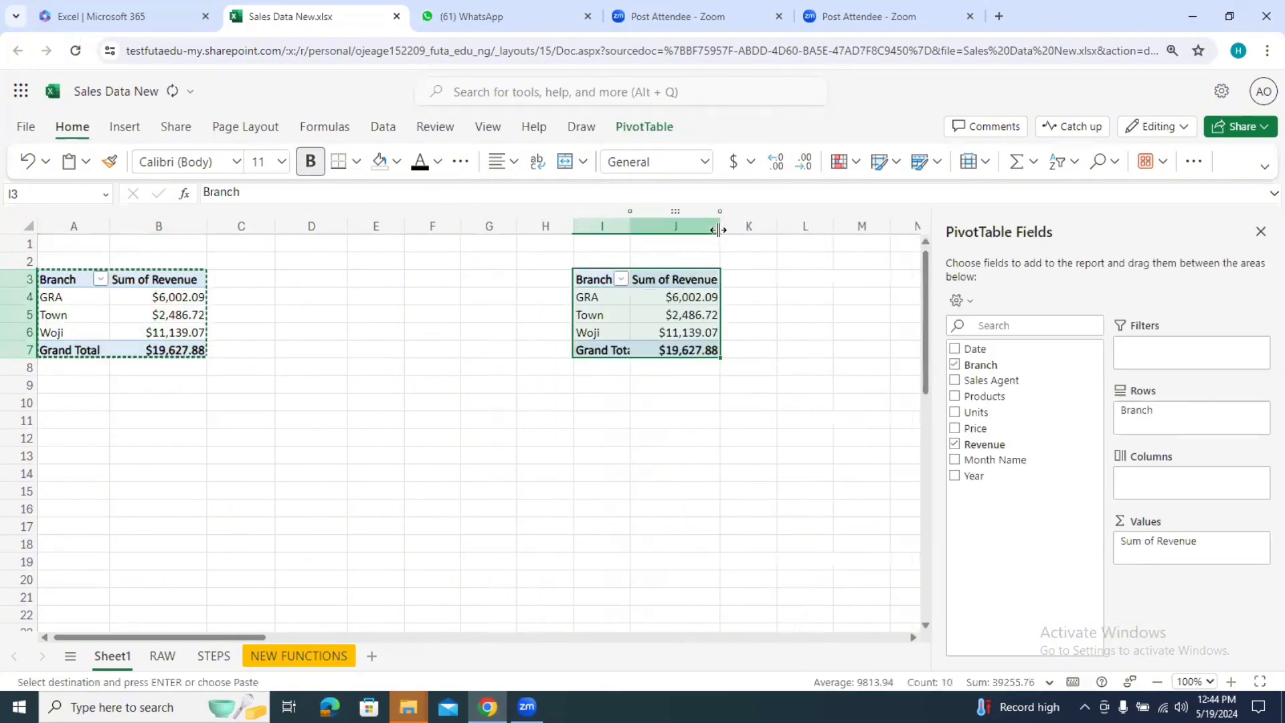
Step: Insert a pie chart from the copied branch revenue PivotTable at I3 and place it just below that table
{"action": "left_click", "coordinate": [128, 130]}
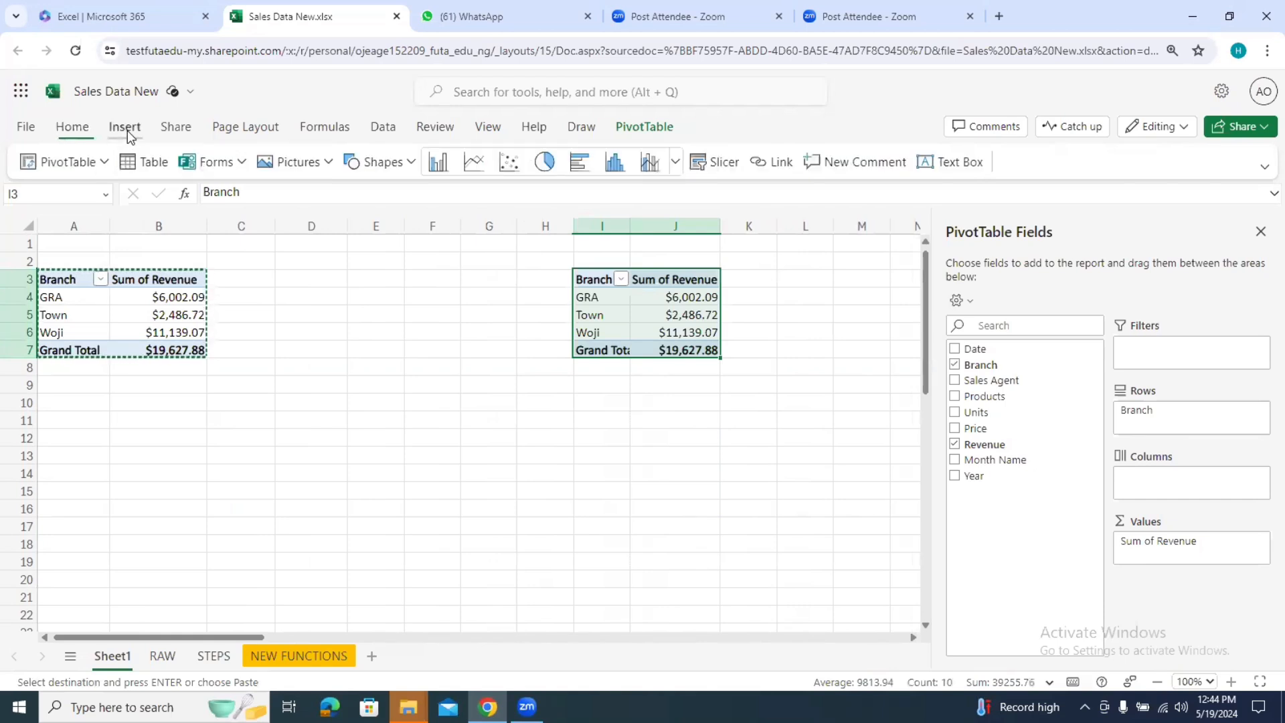
{"action": "left_click", "coordinate": [545, 162]}
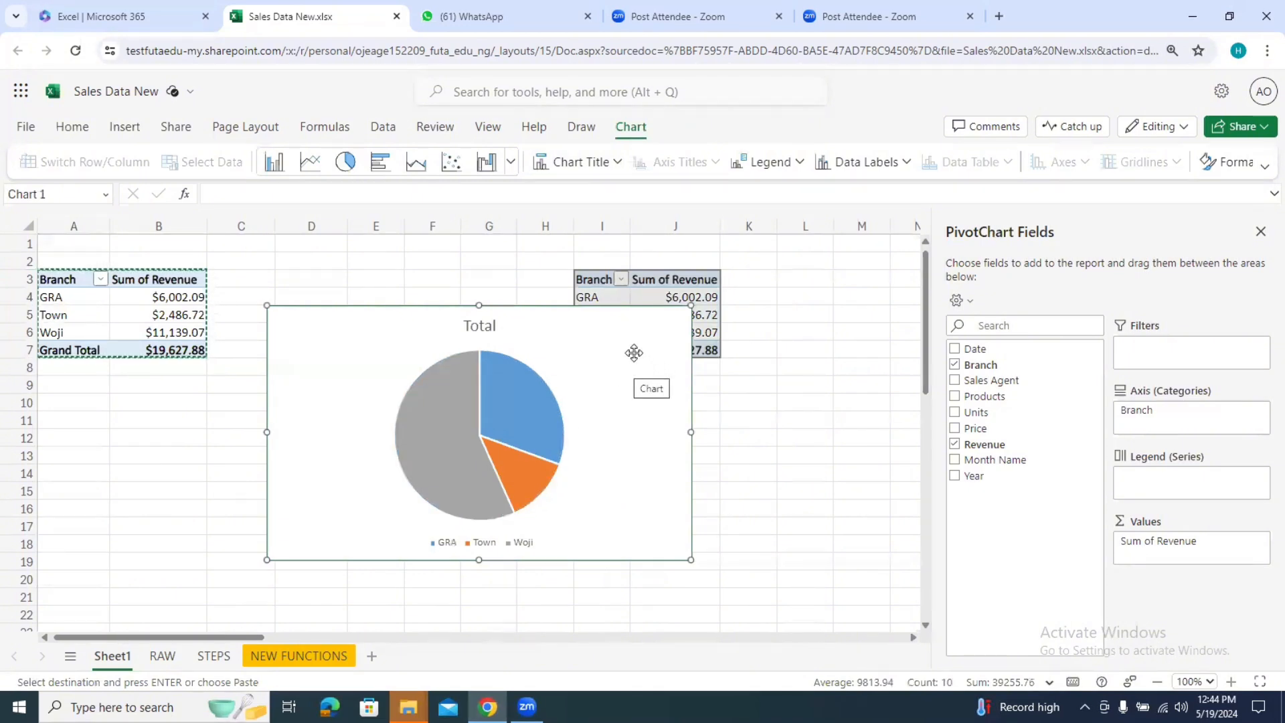
{"action": "left_click_drag", "start_coordinate": [633, 352], "coordinate": [773, 410]}
Step: Change the pie chart's title to "Revenue by Branch"
{"action": "left_click", "coordinate": [639, 381]}
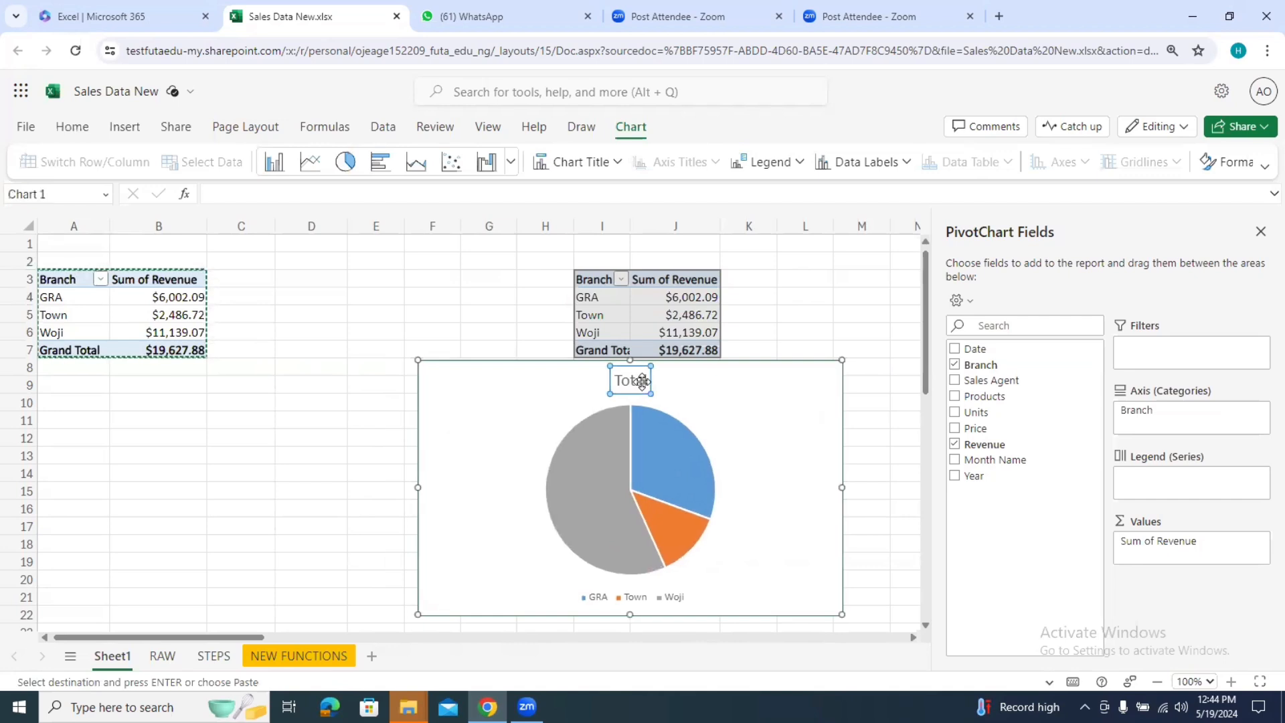
{"action": "double_click", "coordinate": [641, 382]}
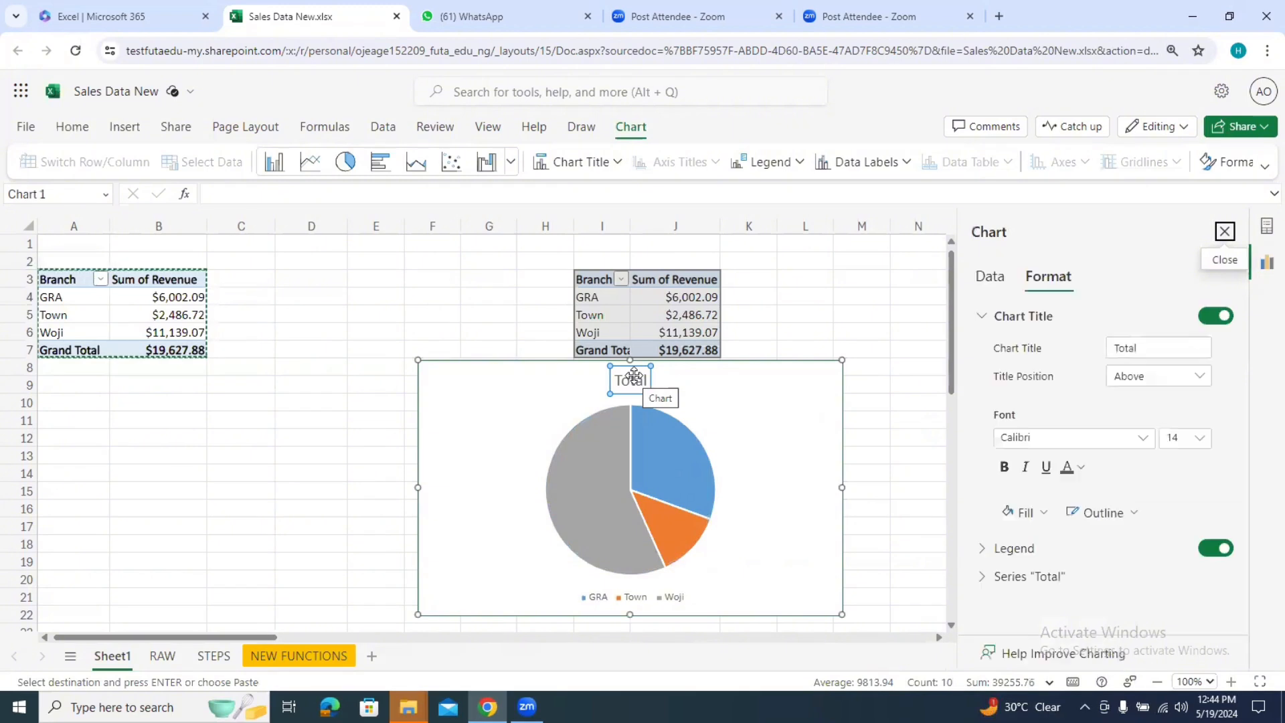
{"action": "double_click", "coordinate": [1108, 350]}
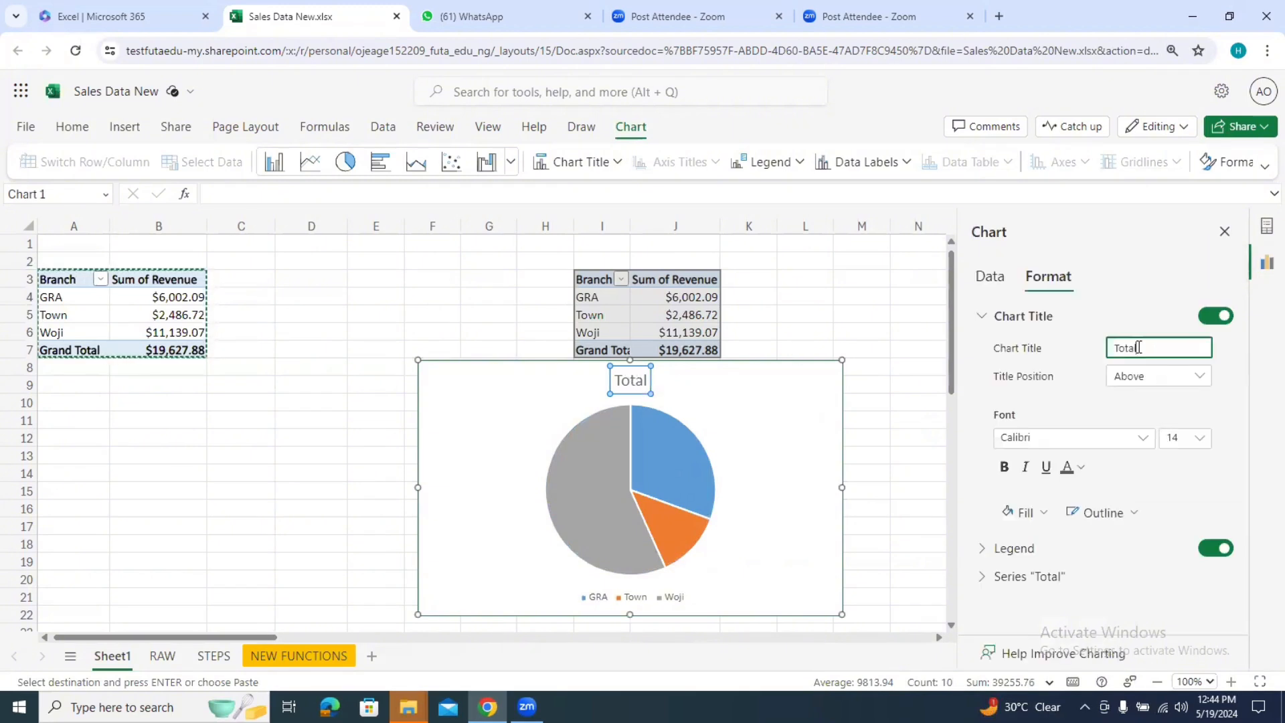
{"action": "type", "text": "R"}
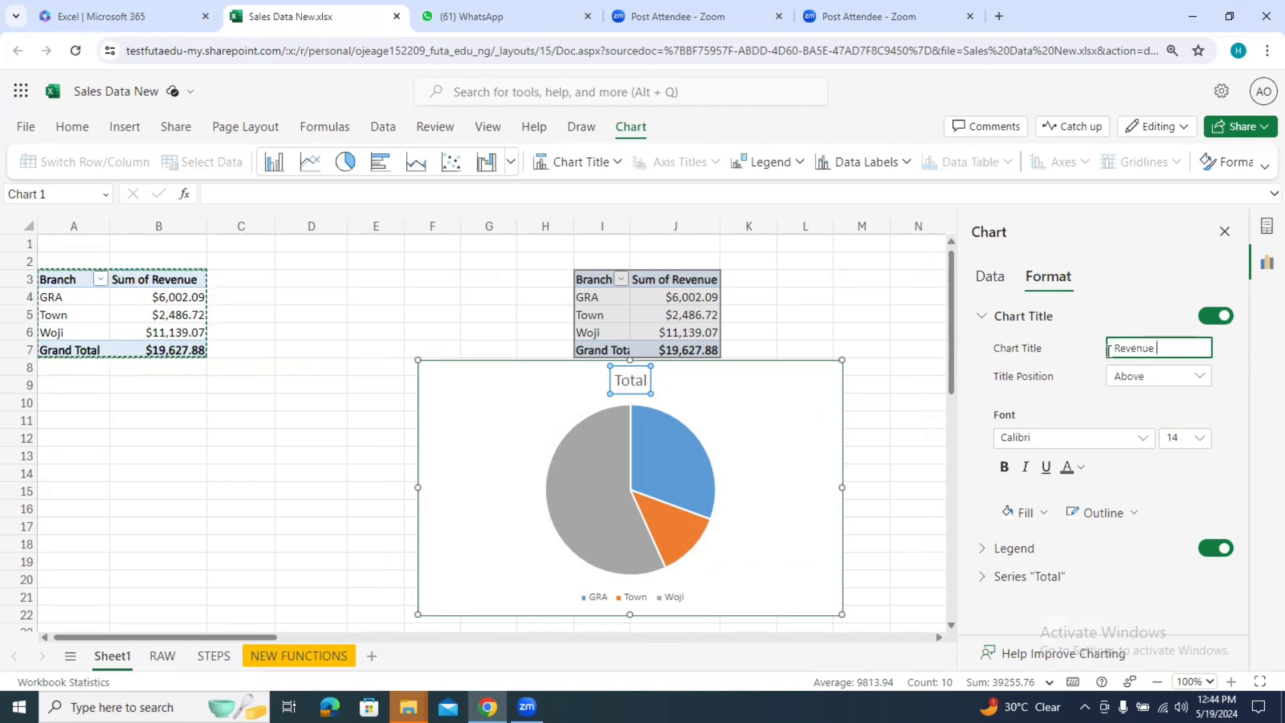
{"action": "type", "text": "evenue"}
{"action": "left_click", "coordinate": [1108, 353]}
{"action": "type", "text": "by"}
{"action": "key", "text": "BackSpace"}
{"action": "key", "text": "BackSpace"}
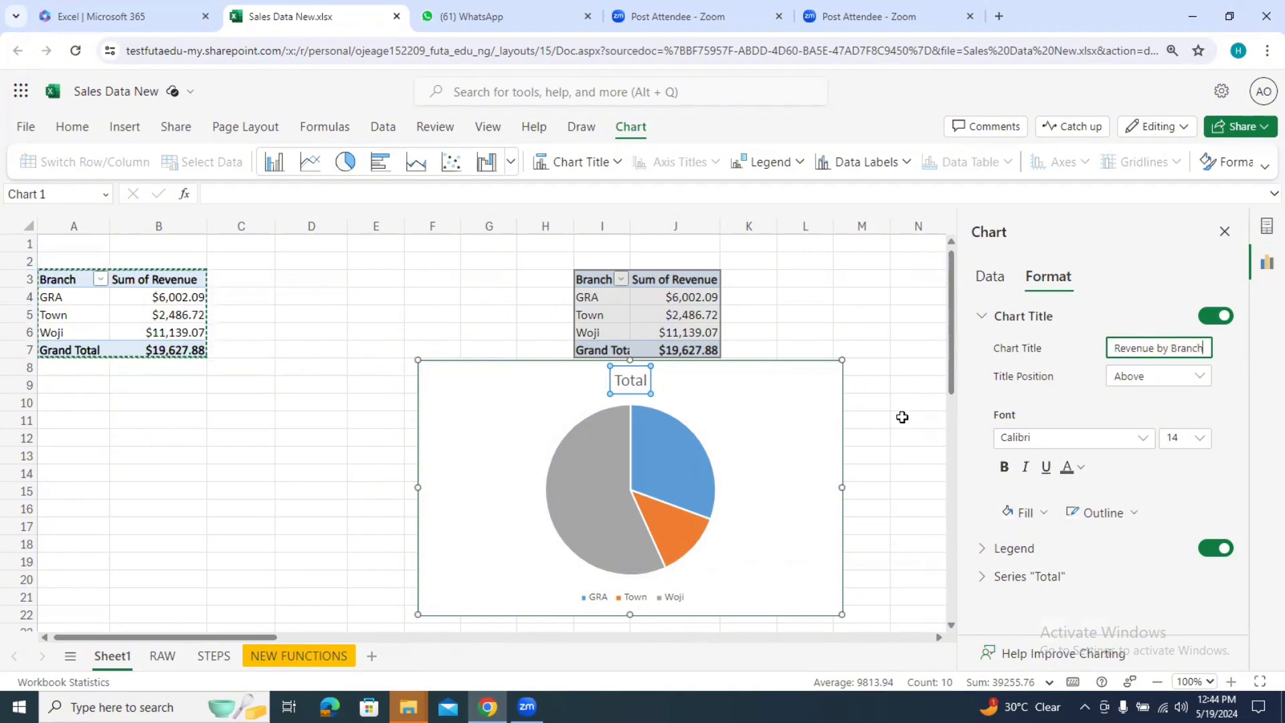
{"action": "left_click", "coordinate": [776, 419]}
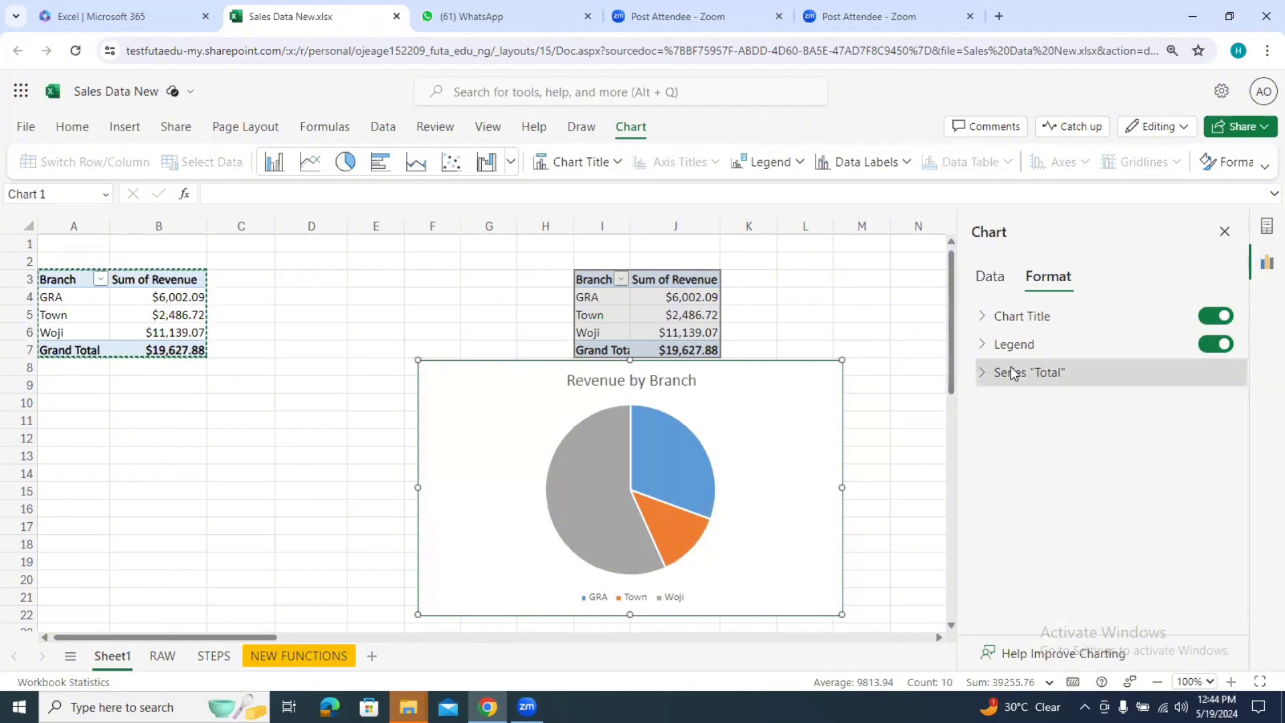
Step: Turn the pie chart's legend off and back on in the Right position, and shift the chart slightly to the right
{"action": "left_click", "coordinate": [982, 320]}
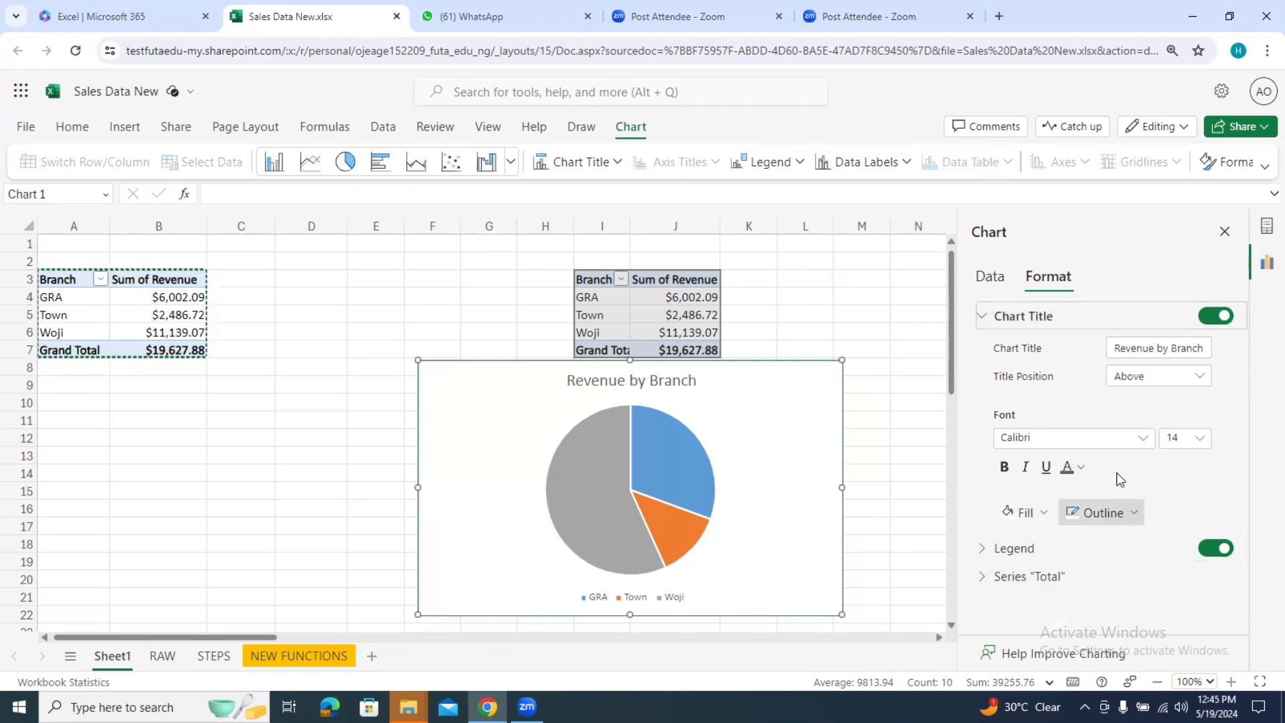
{"action": "left_click", "coordinate": [1214, 549]}
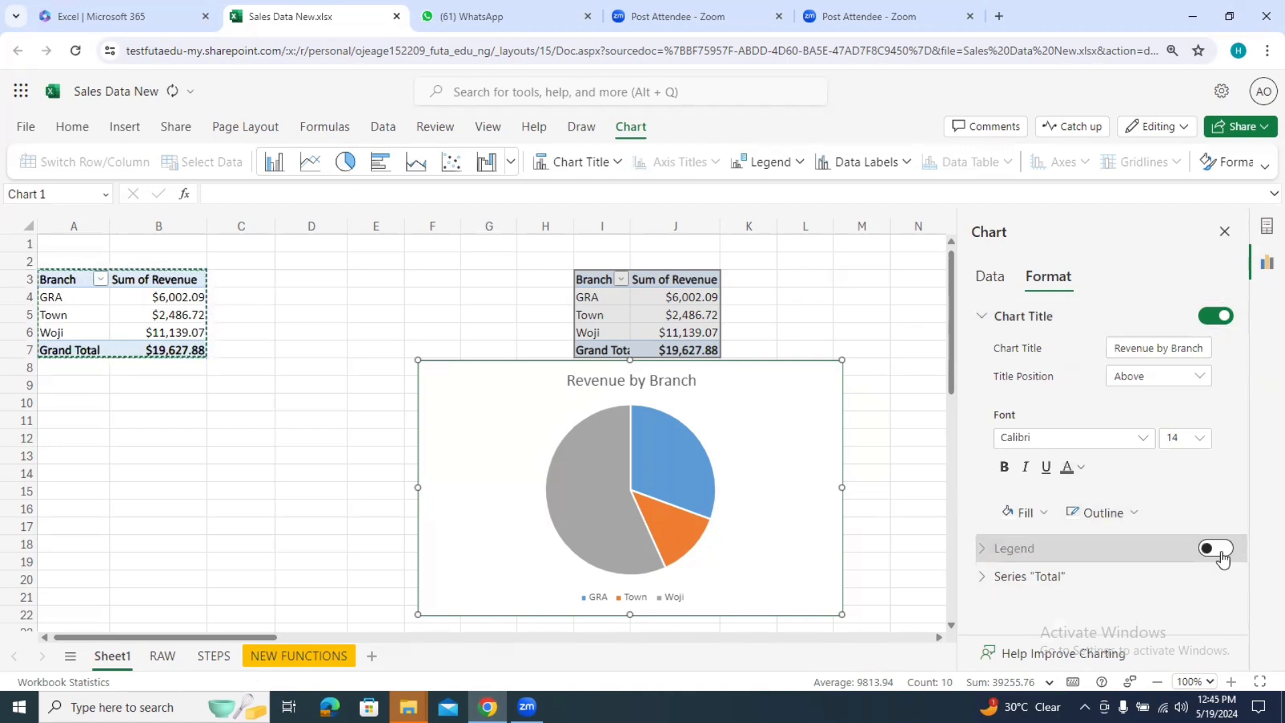
{"action": "left_click", "coordinate": [1221, 549]}
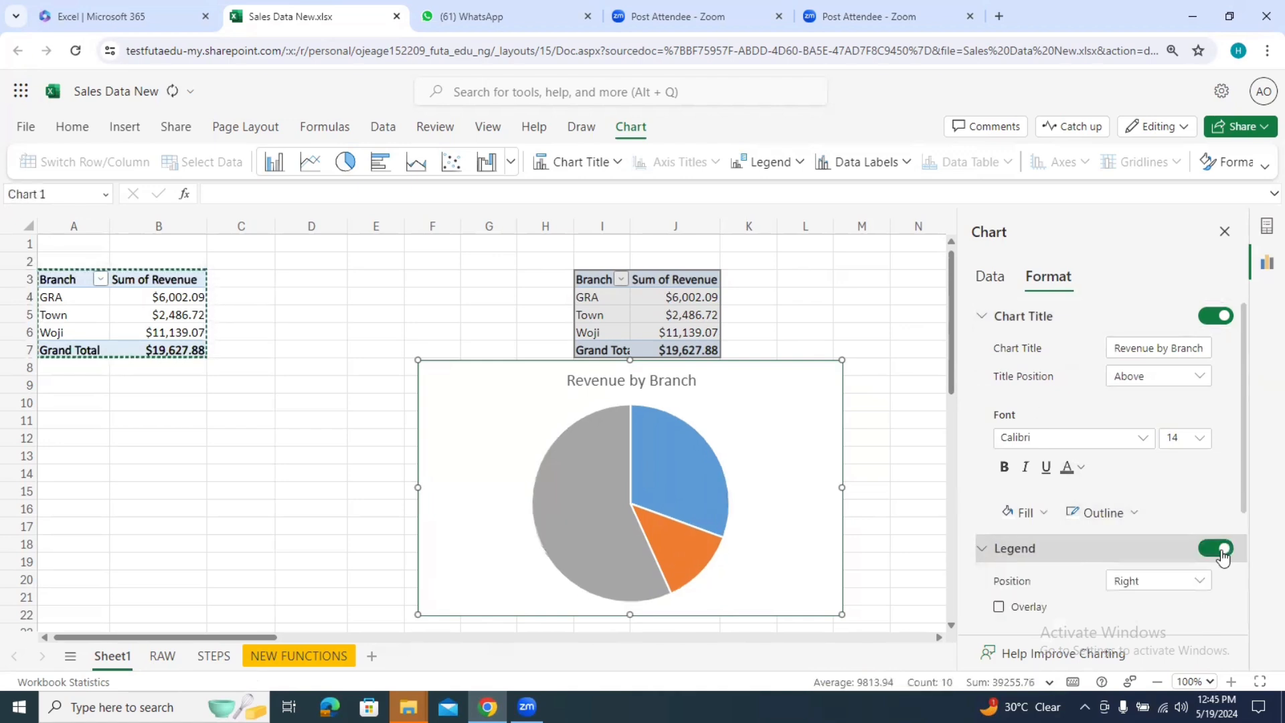
{"action": "left_click_drag", "start_coordinate": [1243, 332], "coordinate": [1242, 489]}
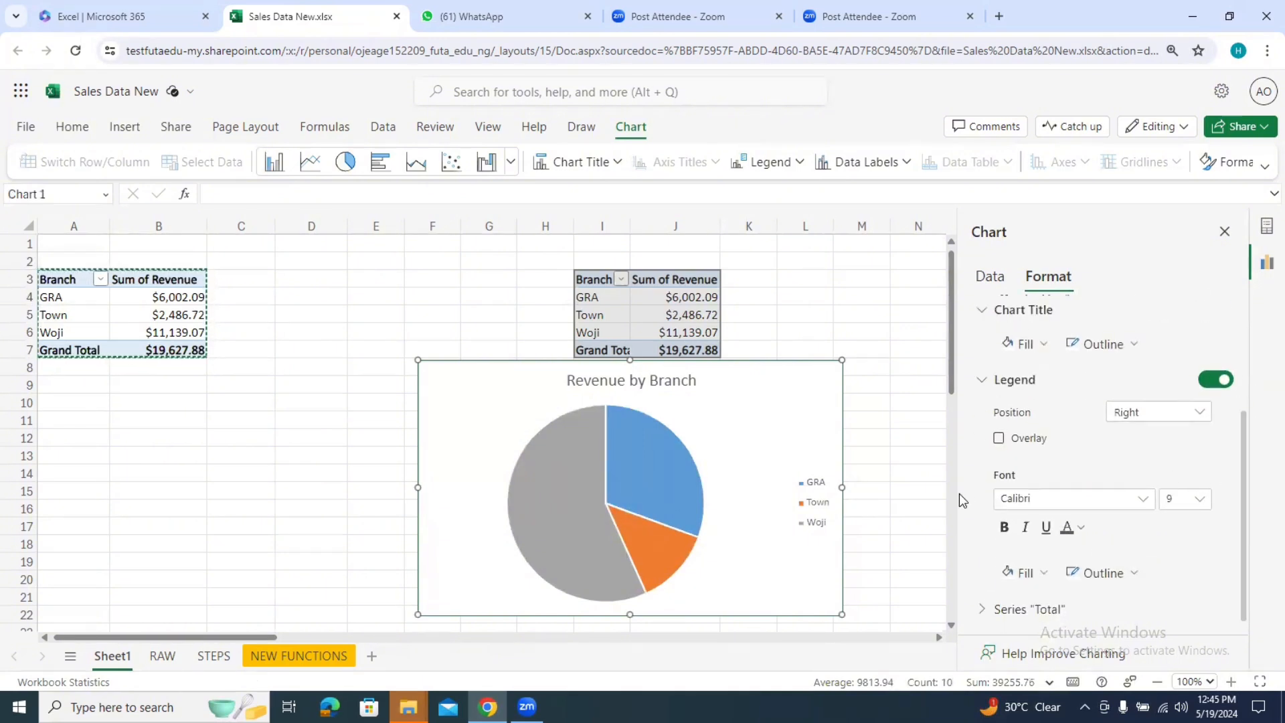
{"action": "left_click_drag", "start_coordinate": [741, 377], "coordinate": [821, 373]}
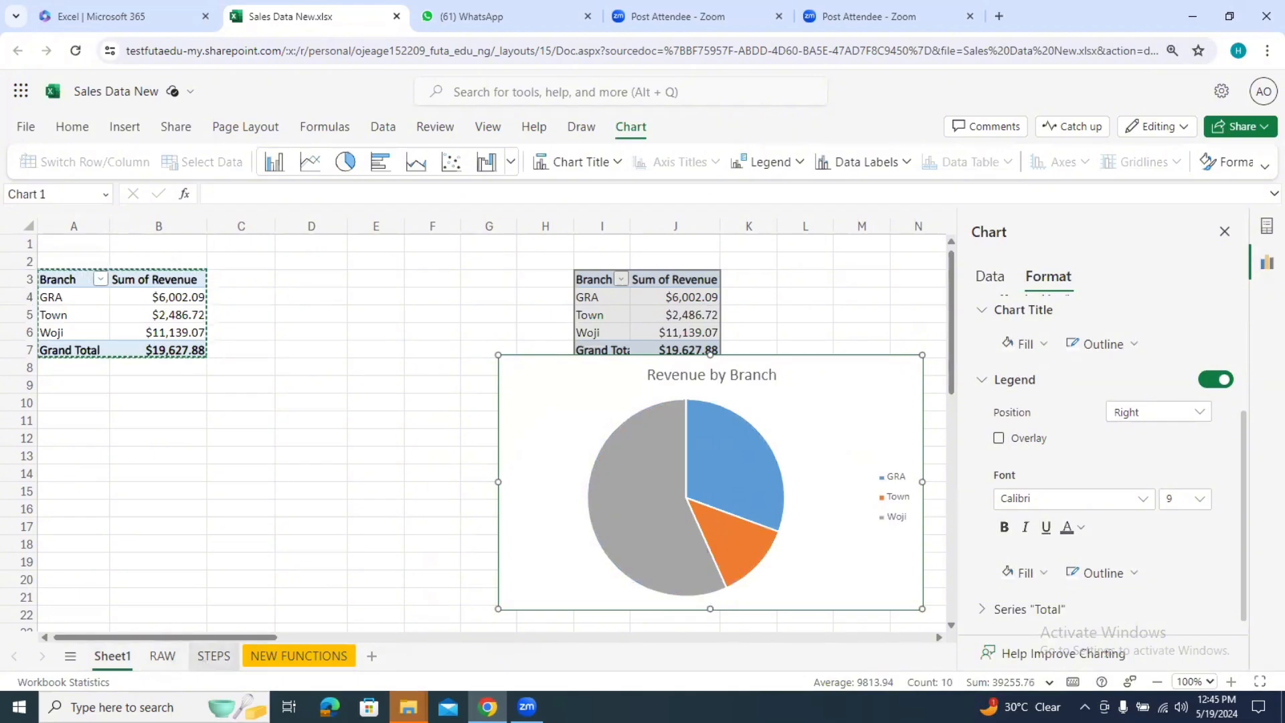
Step: Unhide the CHARTS sheet and shift its Revenue by Branch pie chart to the left, away from the Revenue by Year chart
{"action": "right_click", "coordinate": [410, 659]}
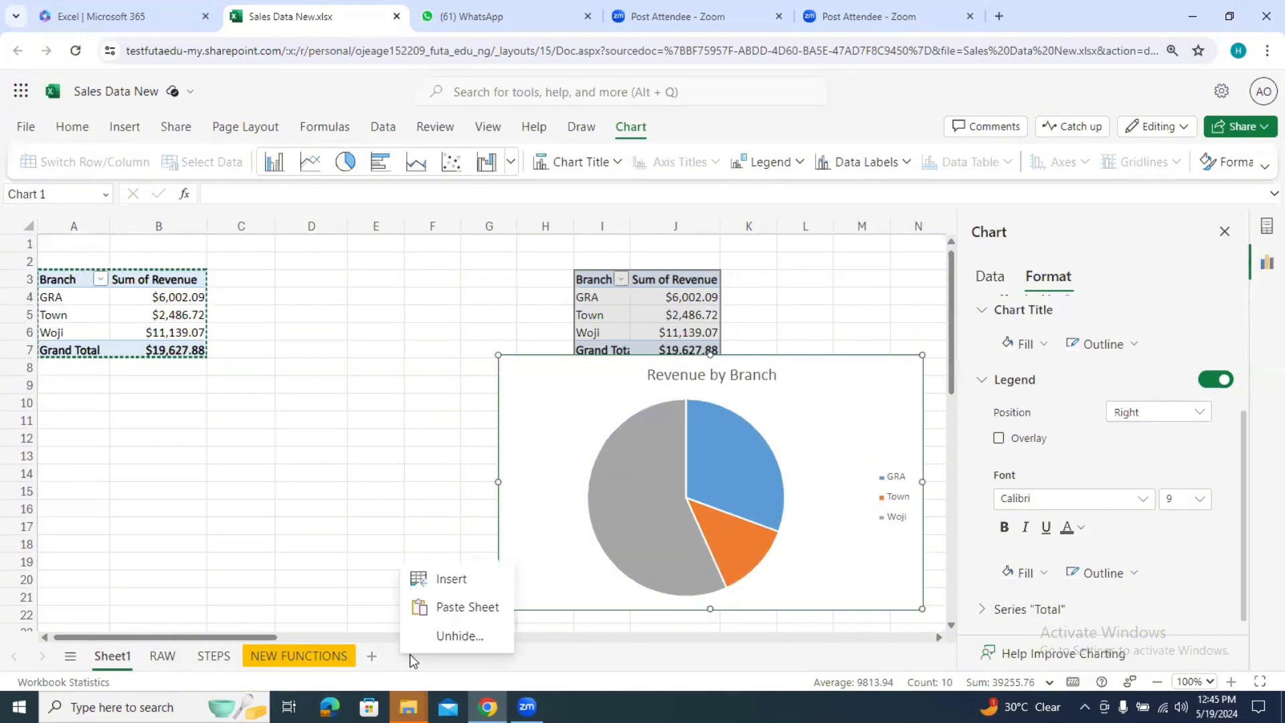
{"action": "left_click", "coordinate": [454, 636]}
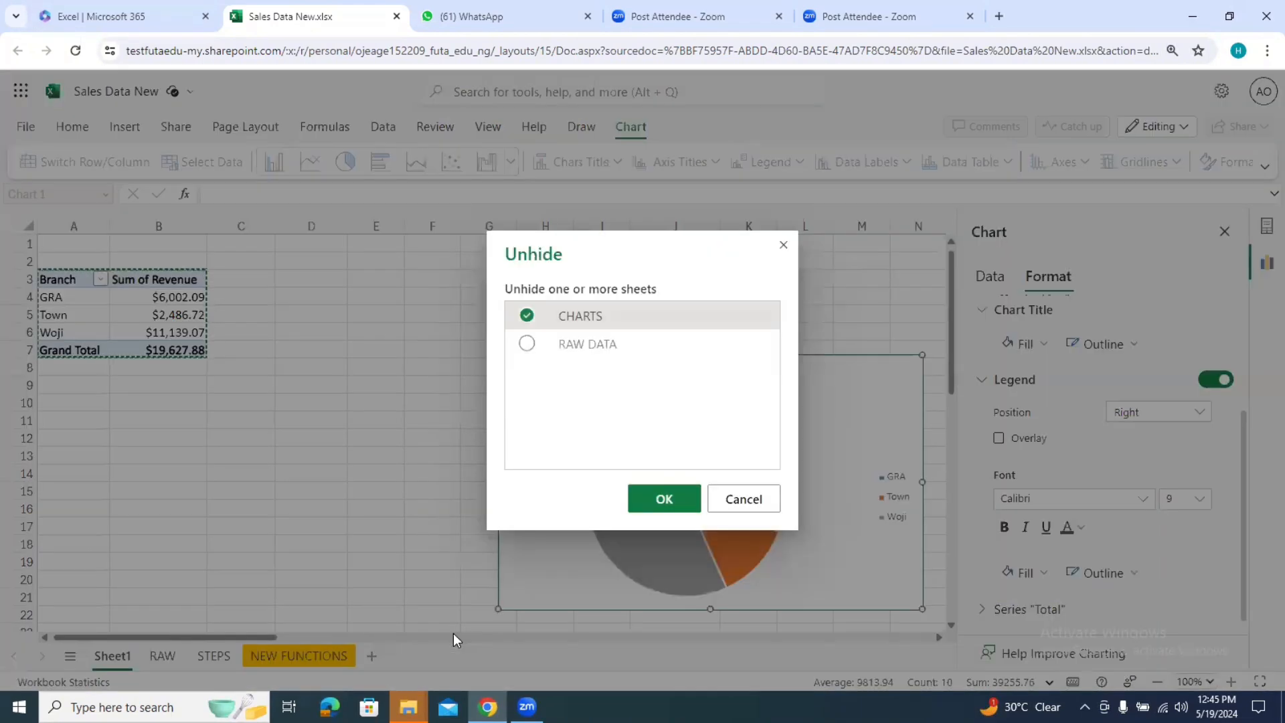
{"action": "left_click", "coordinate": [664, 498]}
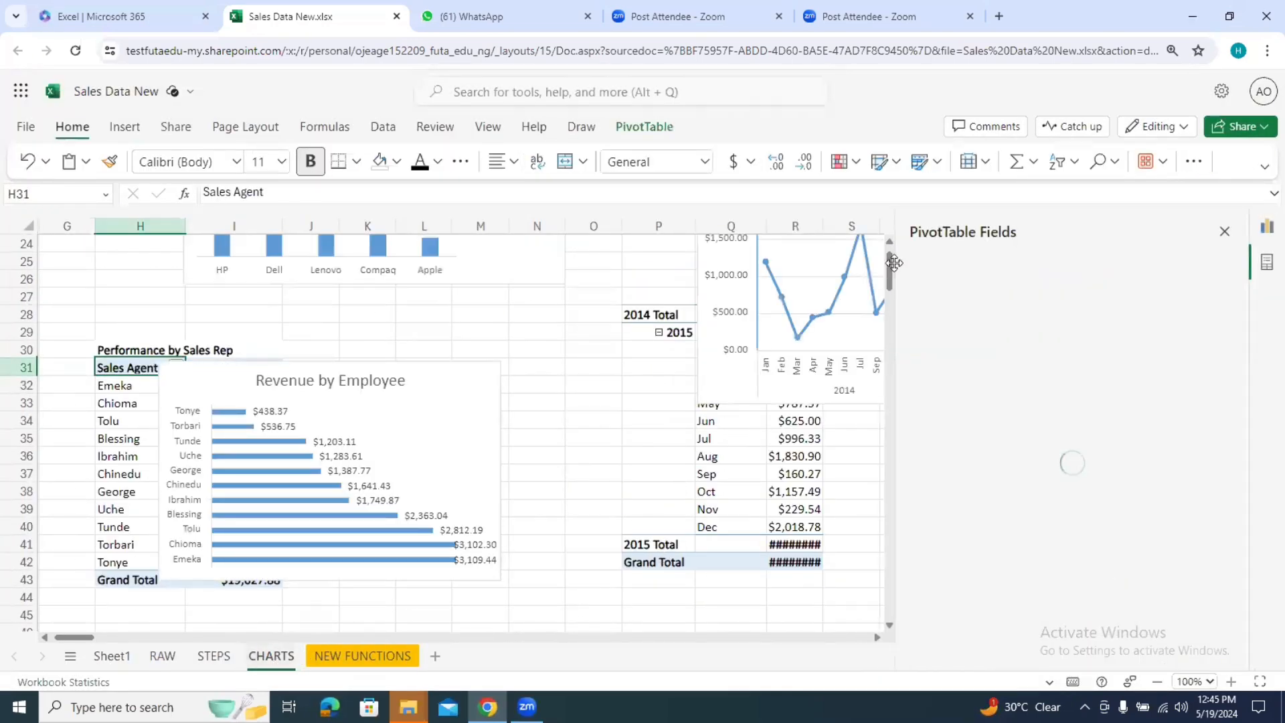
{"action": "left_click", "coordinate": [1222, 232]}
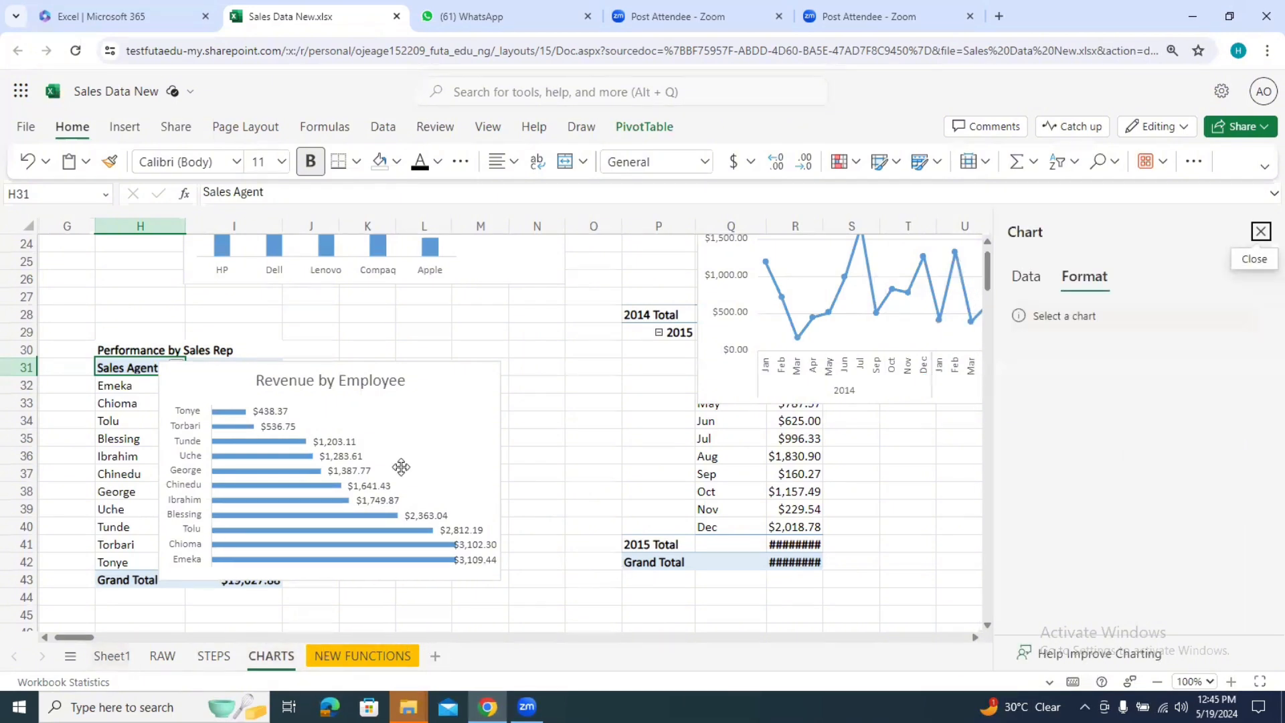
{"action": "left_click", "coordinate": [1260, 233]}
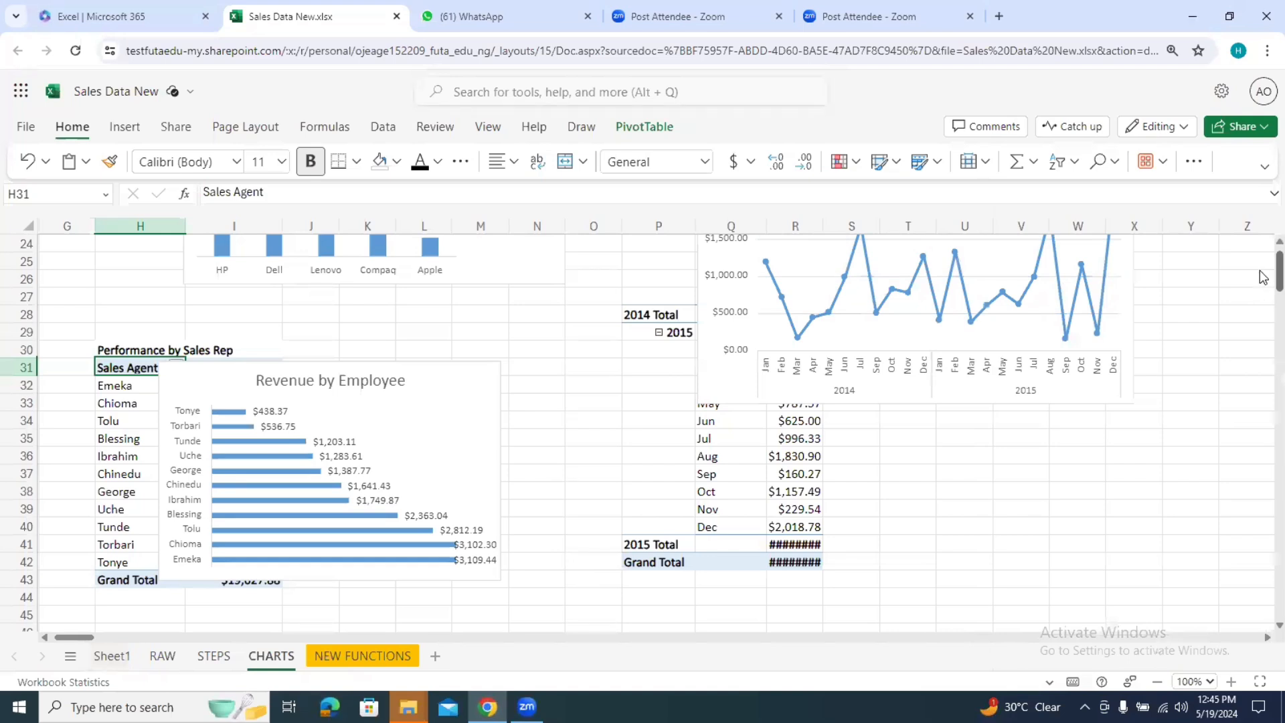
{"action": "scroll", "coordinate": [1263, 260], "scroll_direction": "up", "scroll_amount": 6}
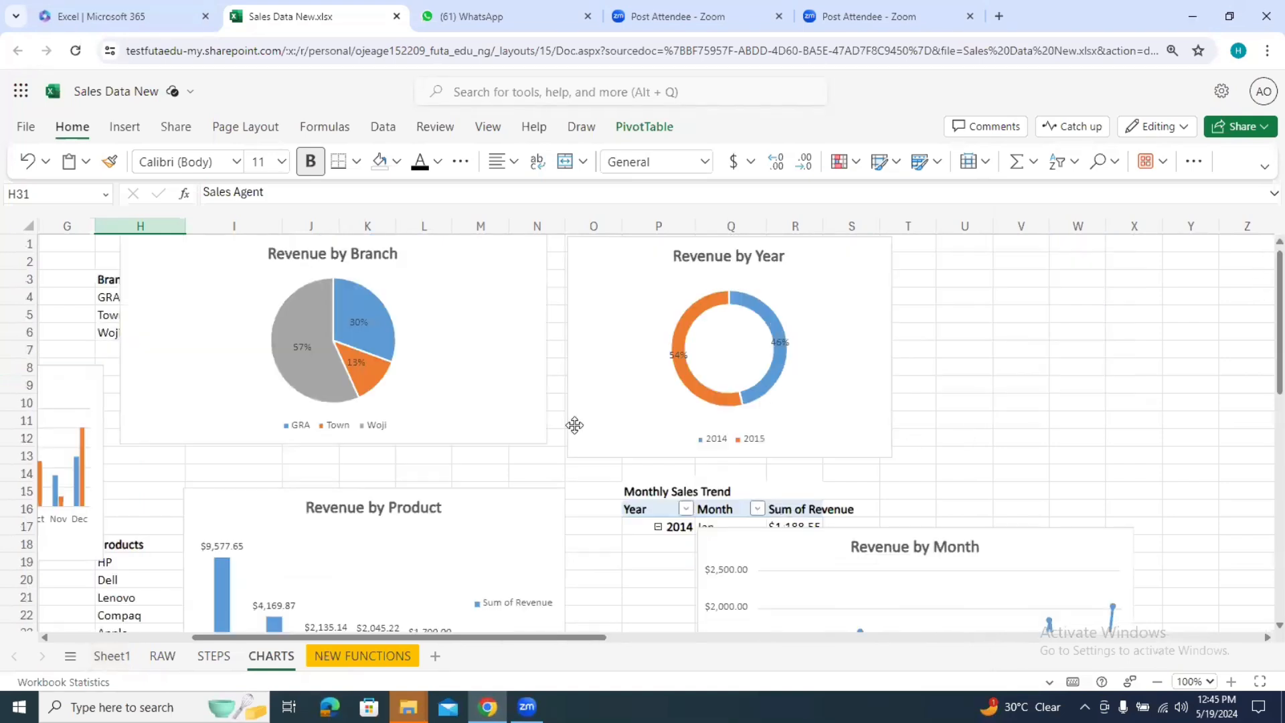
{"action": "left_click_drag", "start_coordinate": [433, 309], "coordinate": [358, 261]}
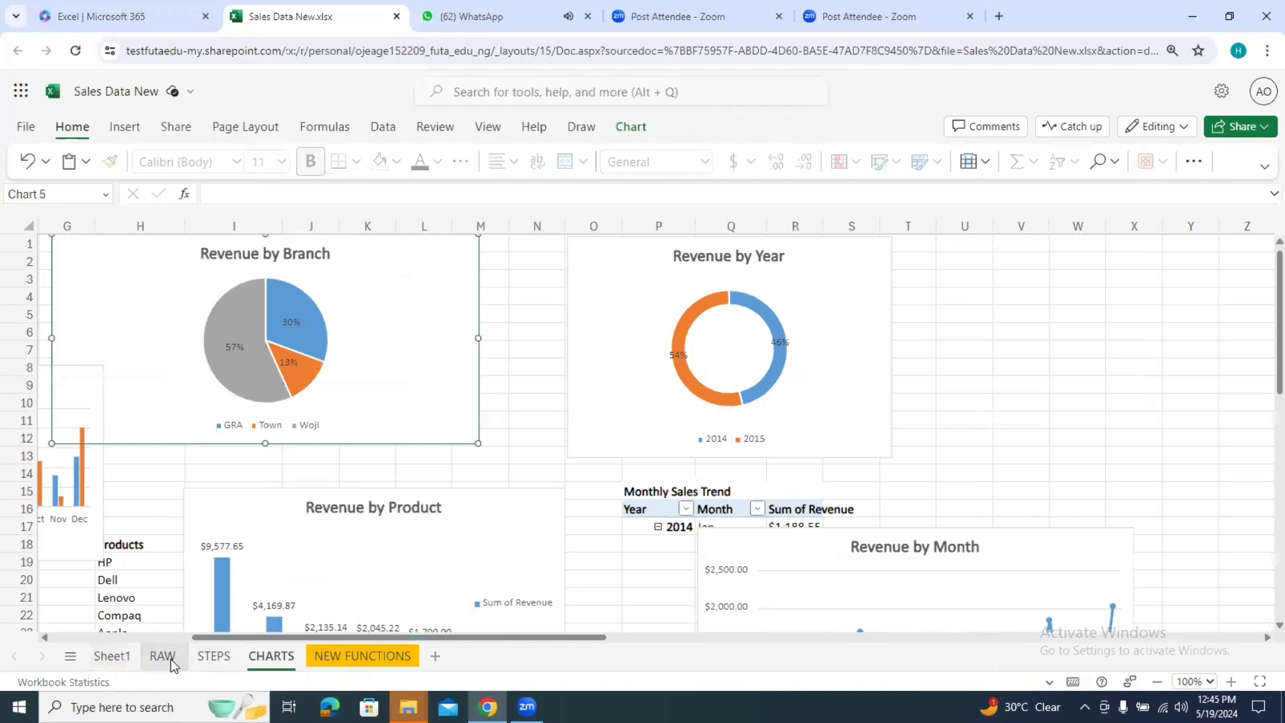
Step: On Sheet1, turn on data labels for the pie chart's series and have them show the percentage instead of the value
{"action": "left_click", "coordinate": [128, 661]}
{"action": "left_click", "coordinate": [823, 420]}
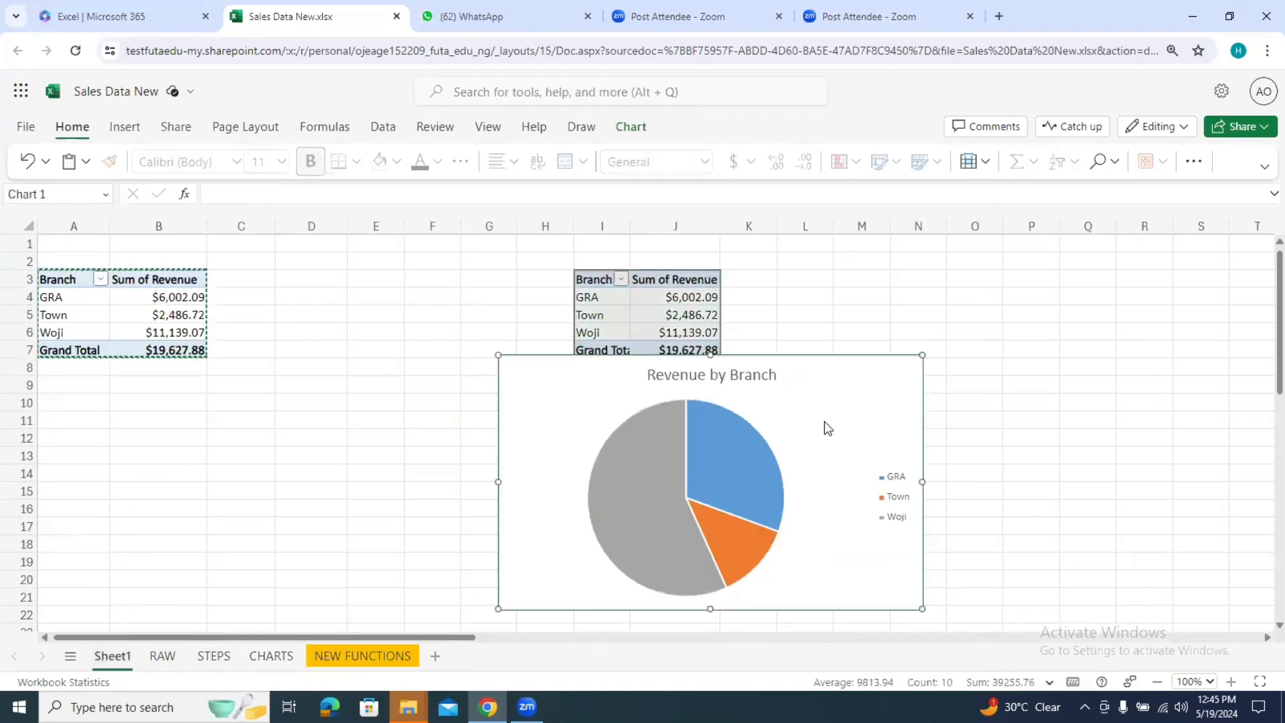
{"action": "double_click", "coordinate": [823, 421]}
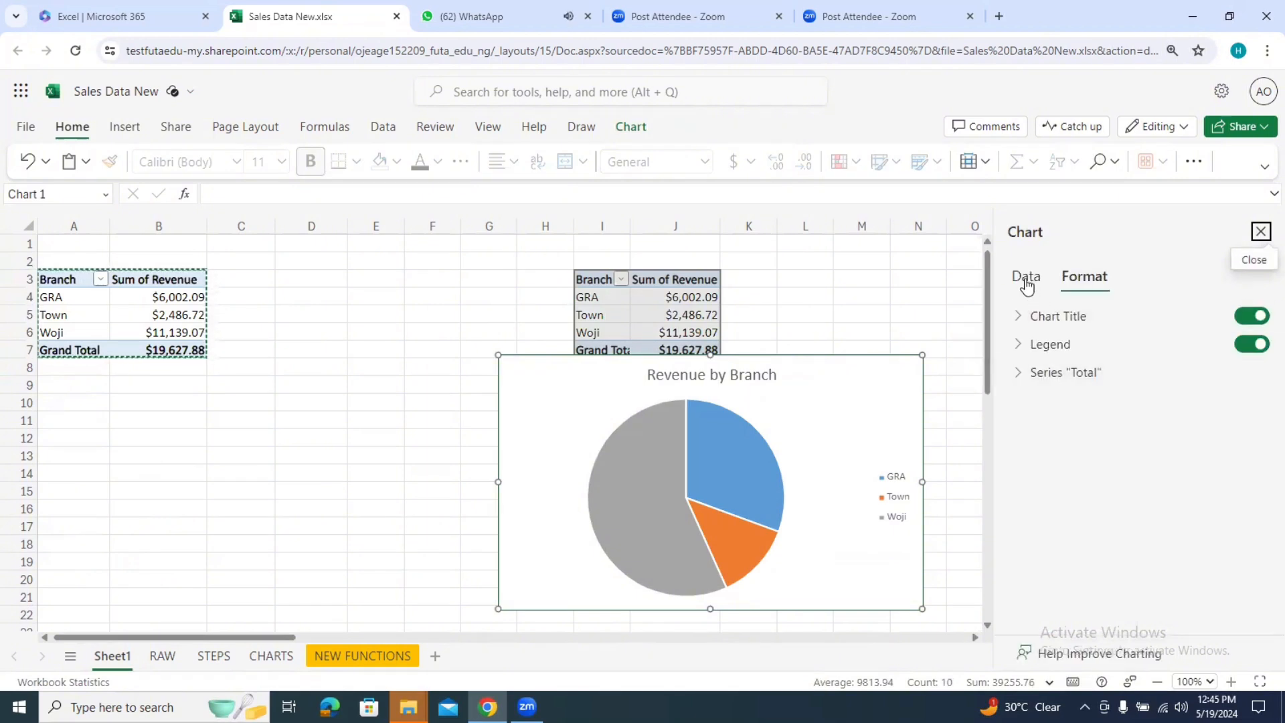
{"action": "left_click", "coordinate": [1059, 355]}
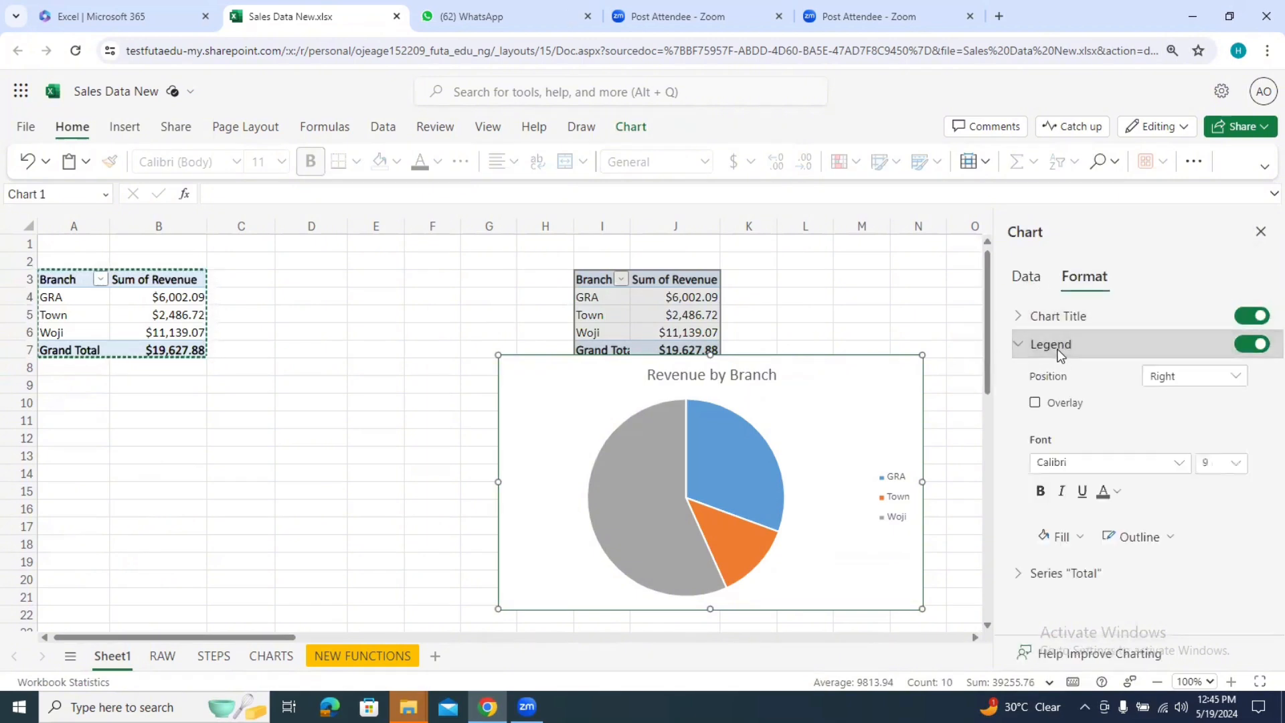
{"action": "left_click", "coordinate": [1092, 572]}
{"action": "scroll", "coordinate": [1263, 388], "scroll_direction": "down", "scroll_amount": 2}
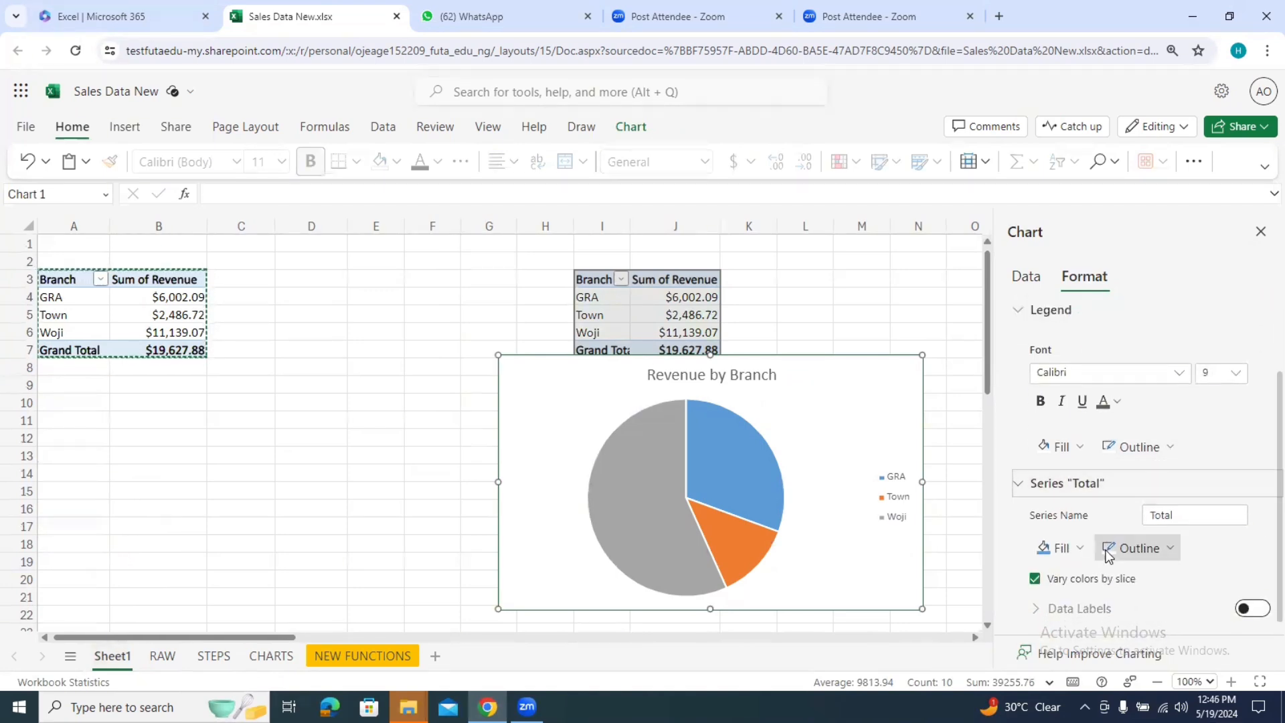
{"action": "left_click", "coordinate": [1251, 609]}
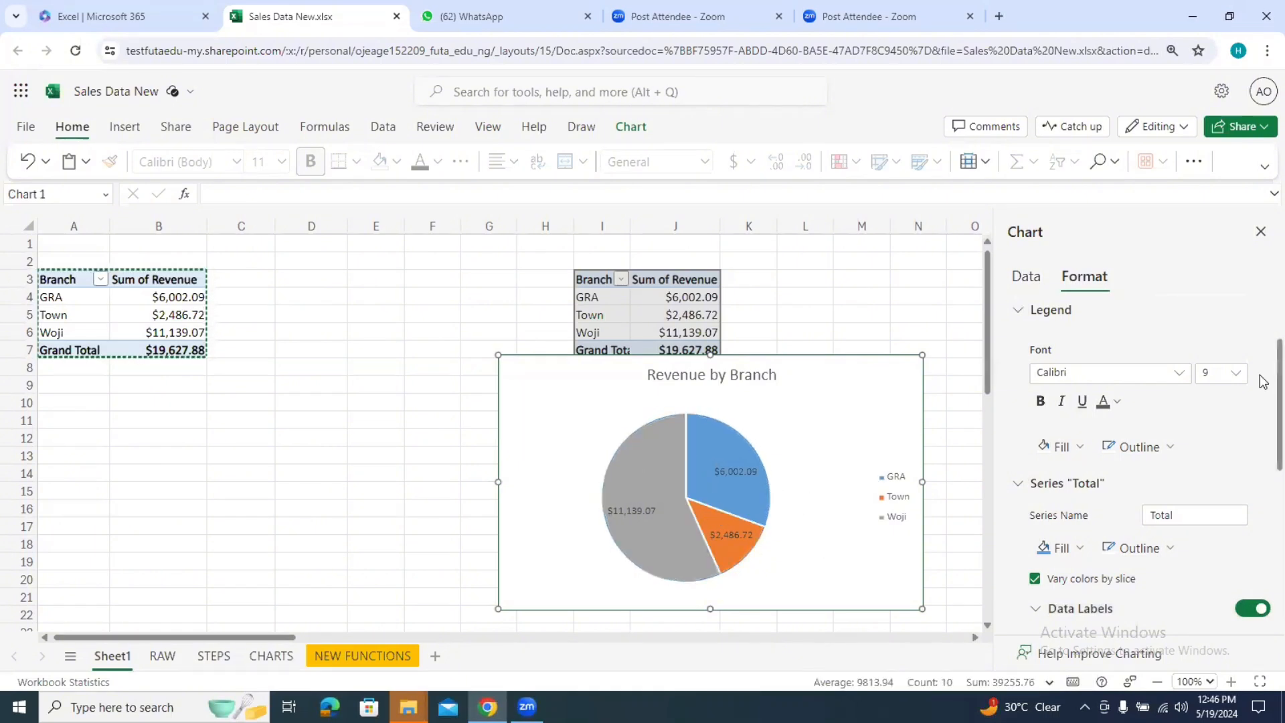
{"action": "scroll", "coordinate": [1263, 402], "scroll_direction": "down", "scroll_amount": 3}
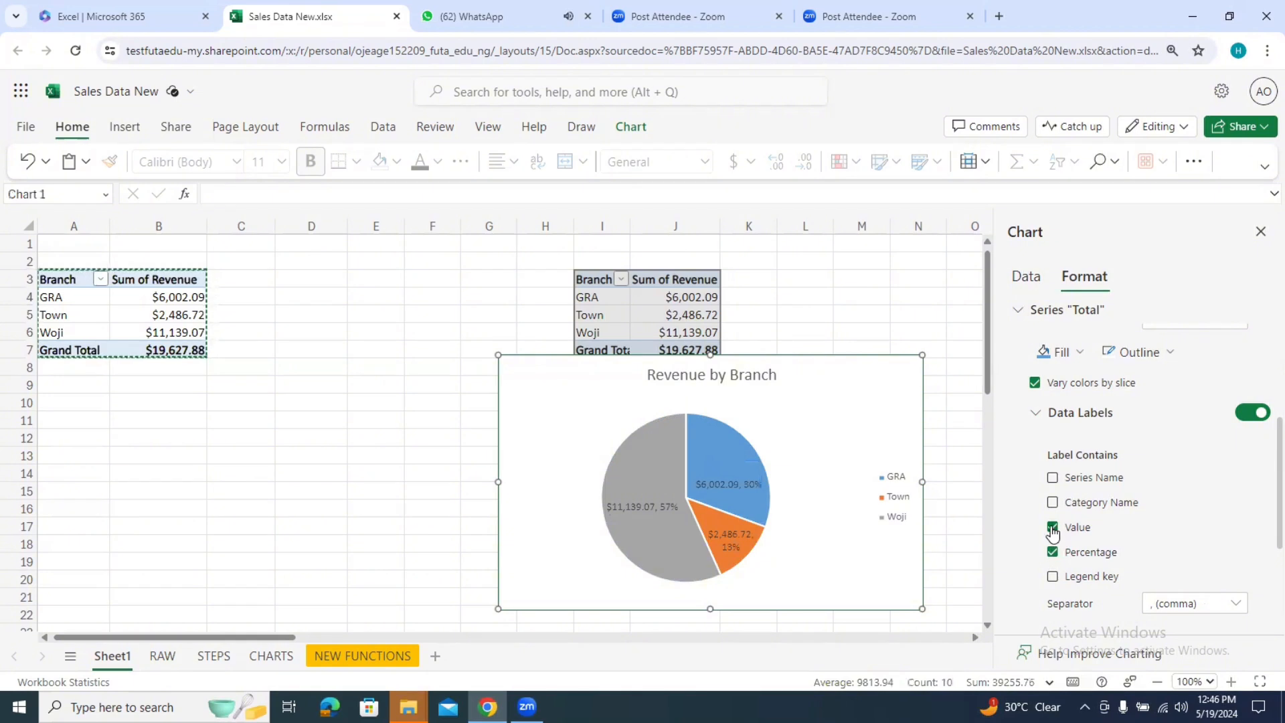
{"action": "left_click", "coordinate": [1053, 529]}
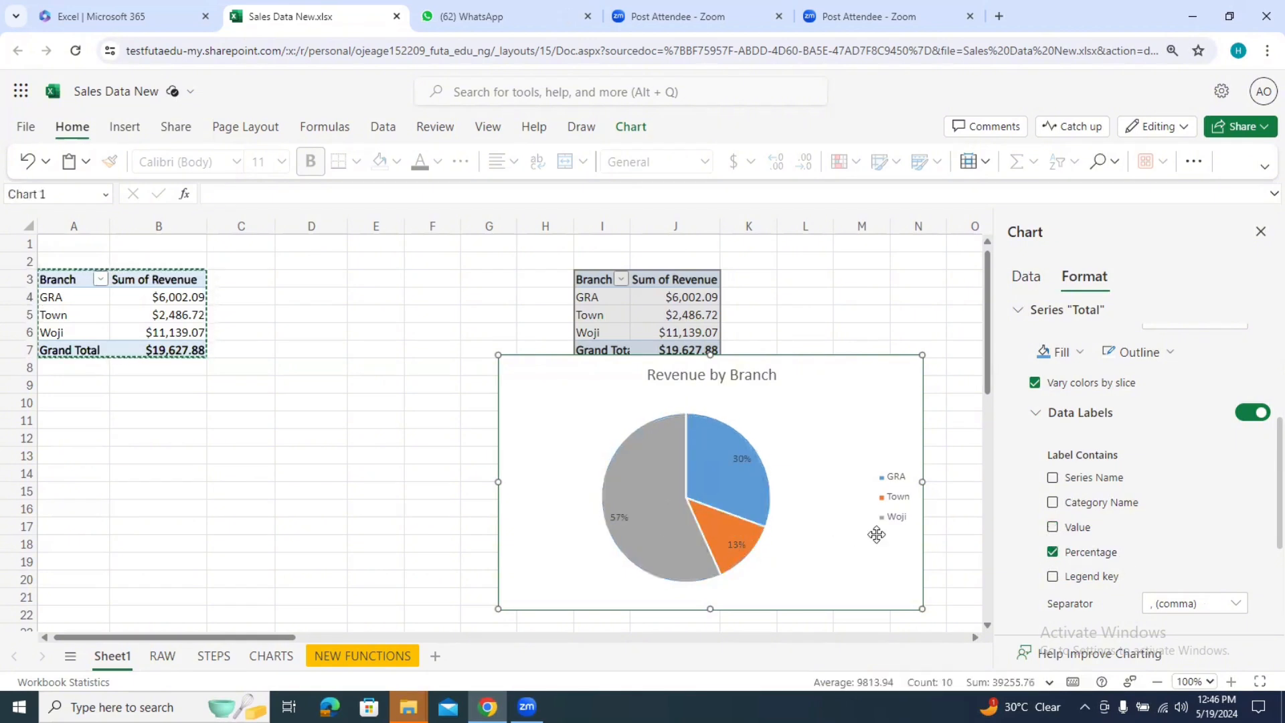
Step: Set the pie chart's data labels to font size 11 and bold
{"action": "scroll", "coordinate": [1263, 451], "scroll_direction": "down", "scroll_amount": 3}
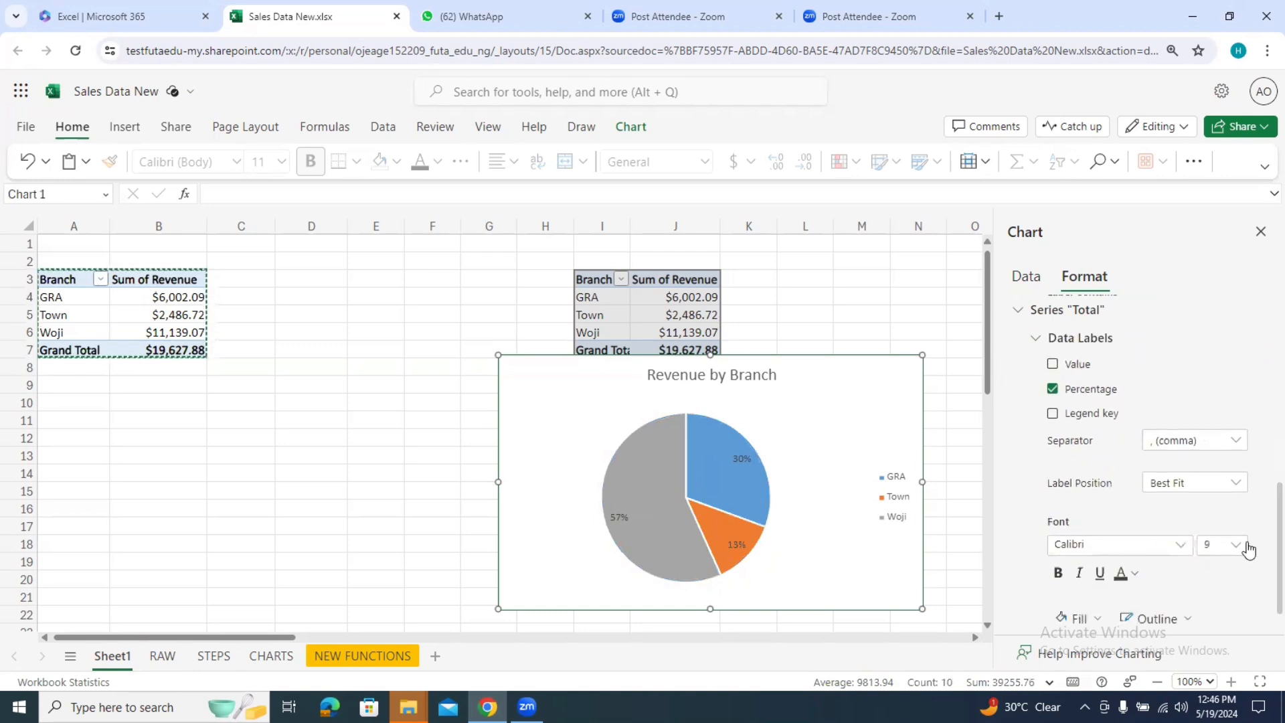
{"action": "left_click", "coordinate": [1239, 549]}
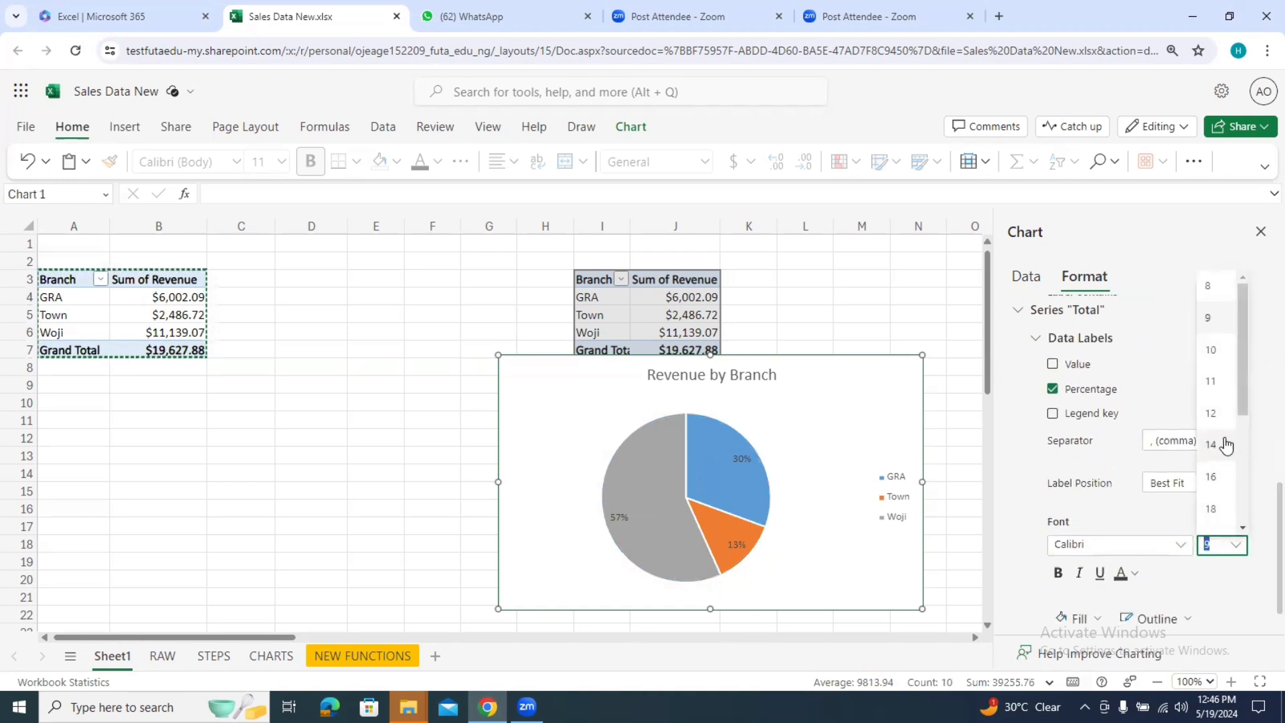
{"action": "left_click", "coordinate": [1216, 384]}
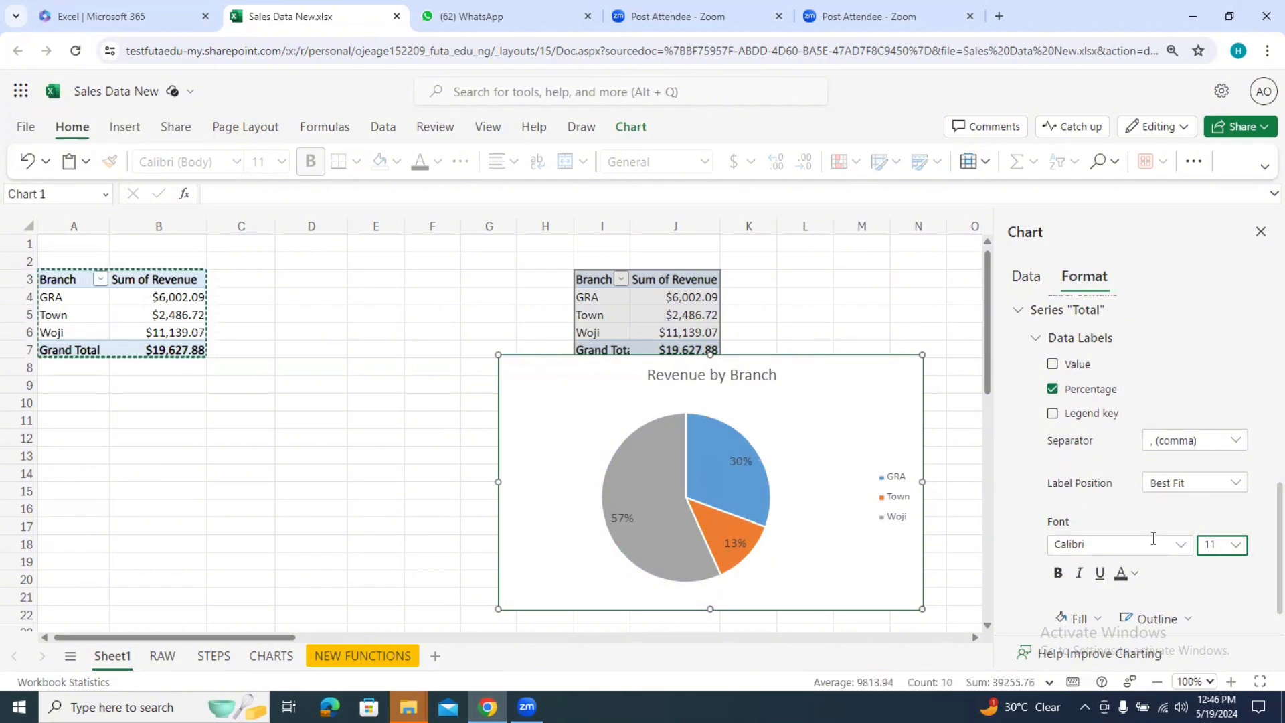
{"action": "left_click", "coordinate": [1059, 574]}
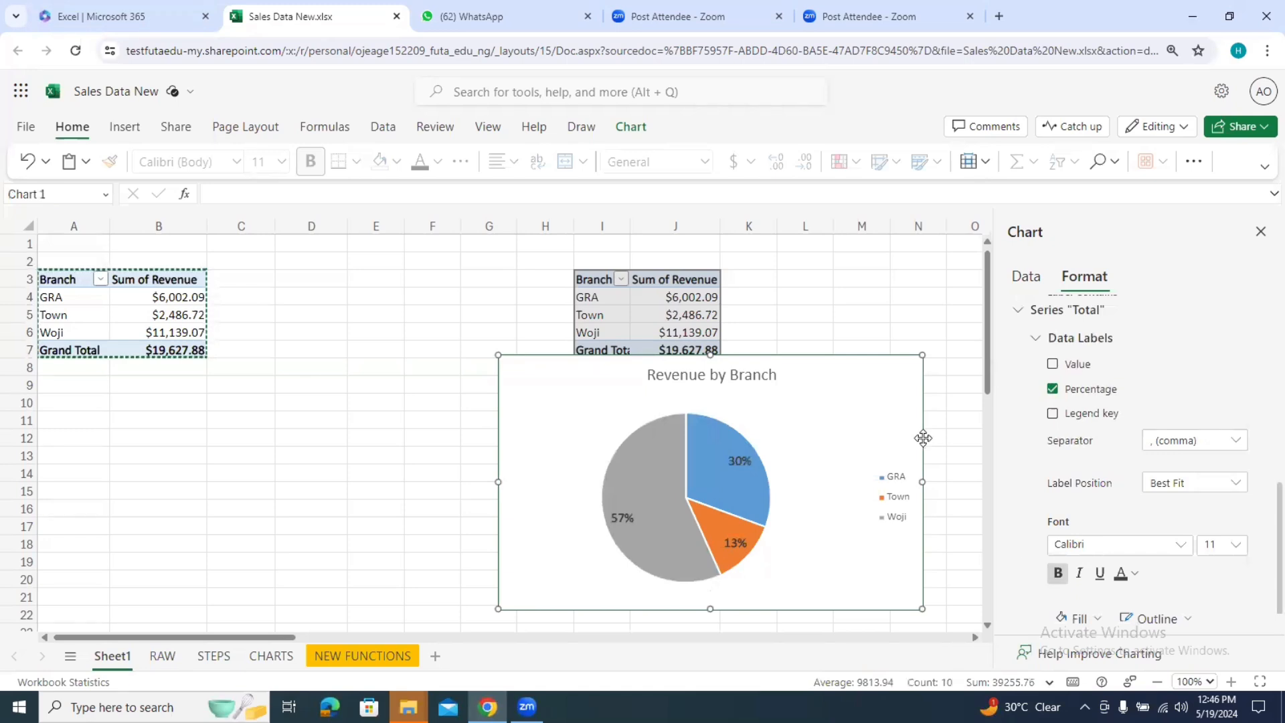
Step: Make the pie chart's title bold and move the chart up beside the copied branch PivotTable, over columns K to R
{"action": "left_click", "coordinate": [756, 373]}
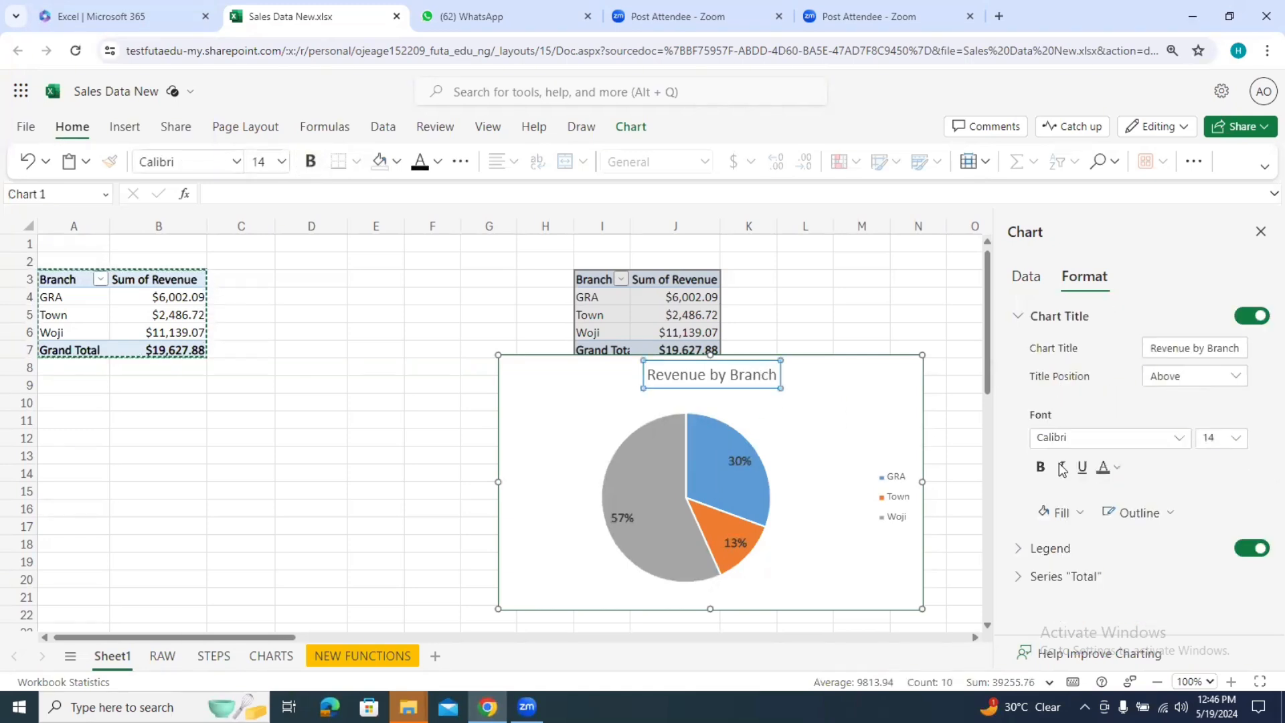
{"action": "left_click", "coordinate": [1041, 467]}
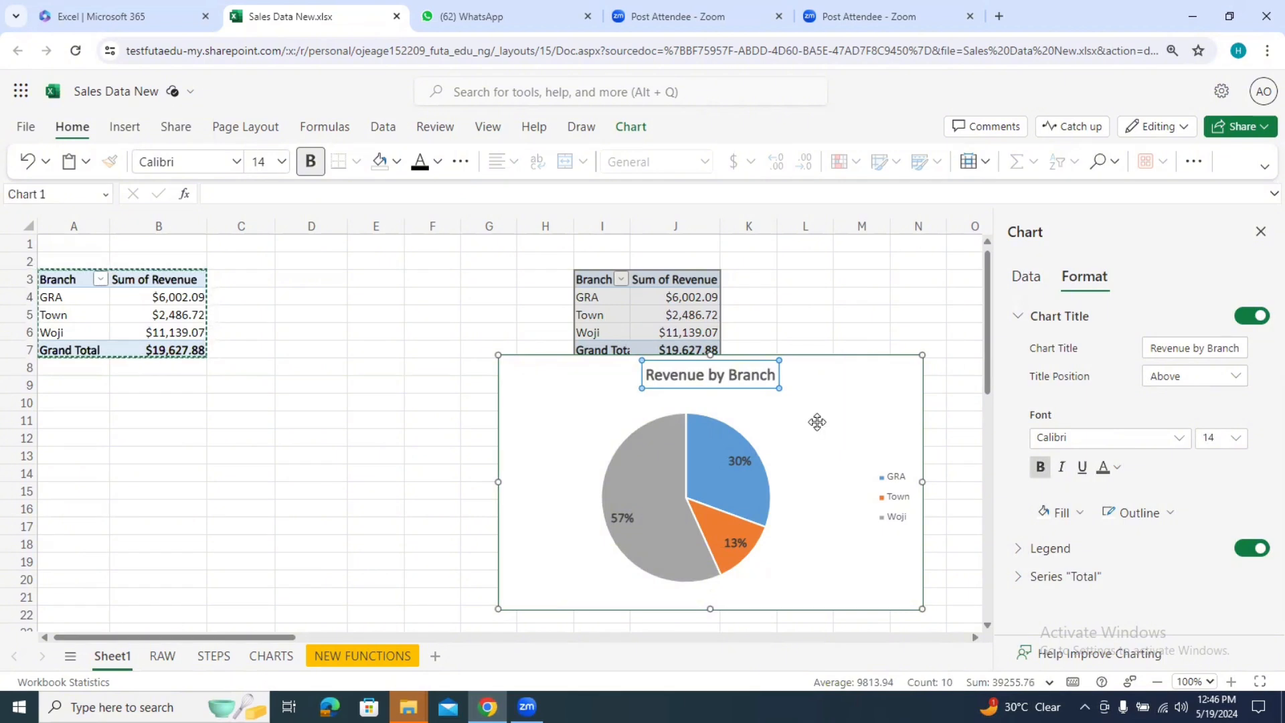
{"action": "left_click", "coordinate": [1260, 231]}
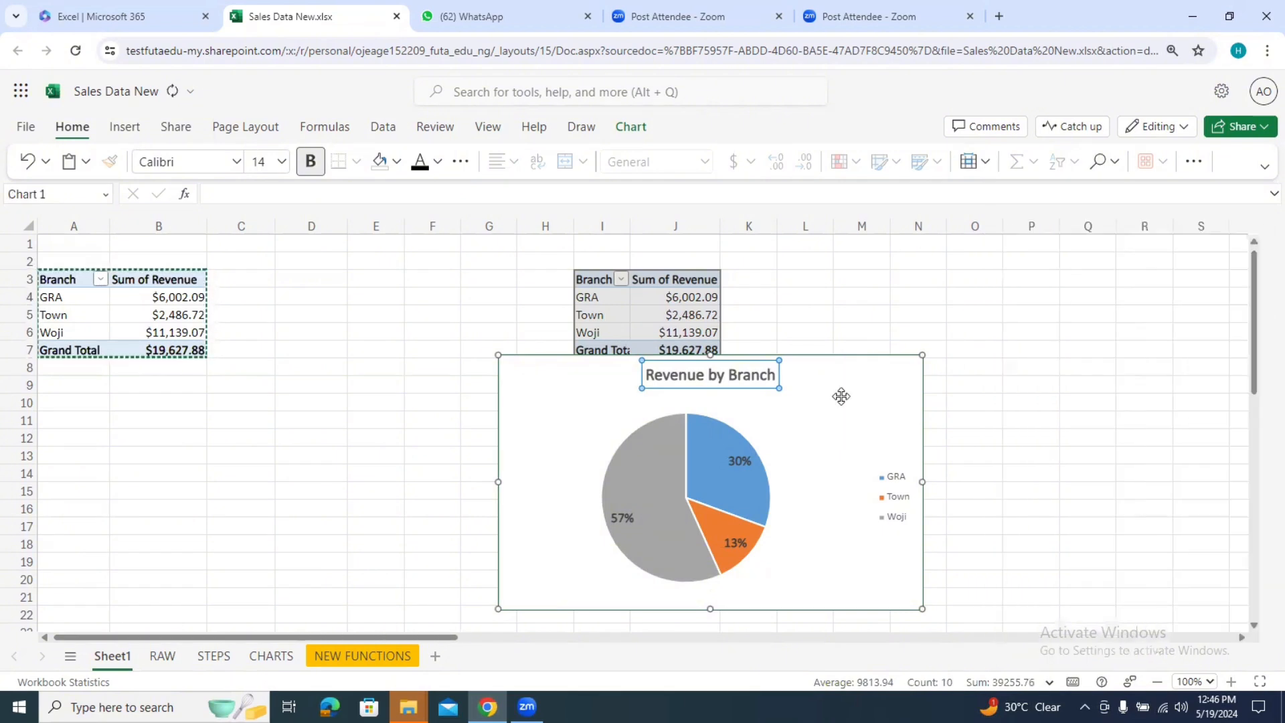
{"action": "left_click_drag", "start_coordinate": [816, 415], "coordinate": [896, 393]}
{"action": "left_click_drag", "start_coordinate": [1017, 356], "coordinate": [1018, 316]}
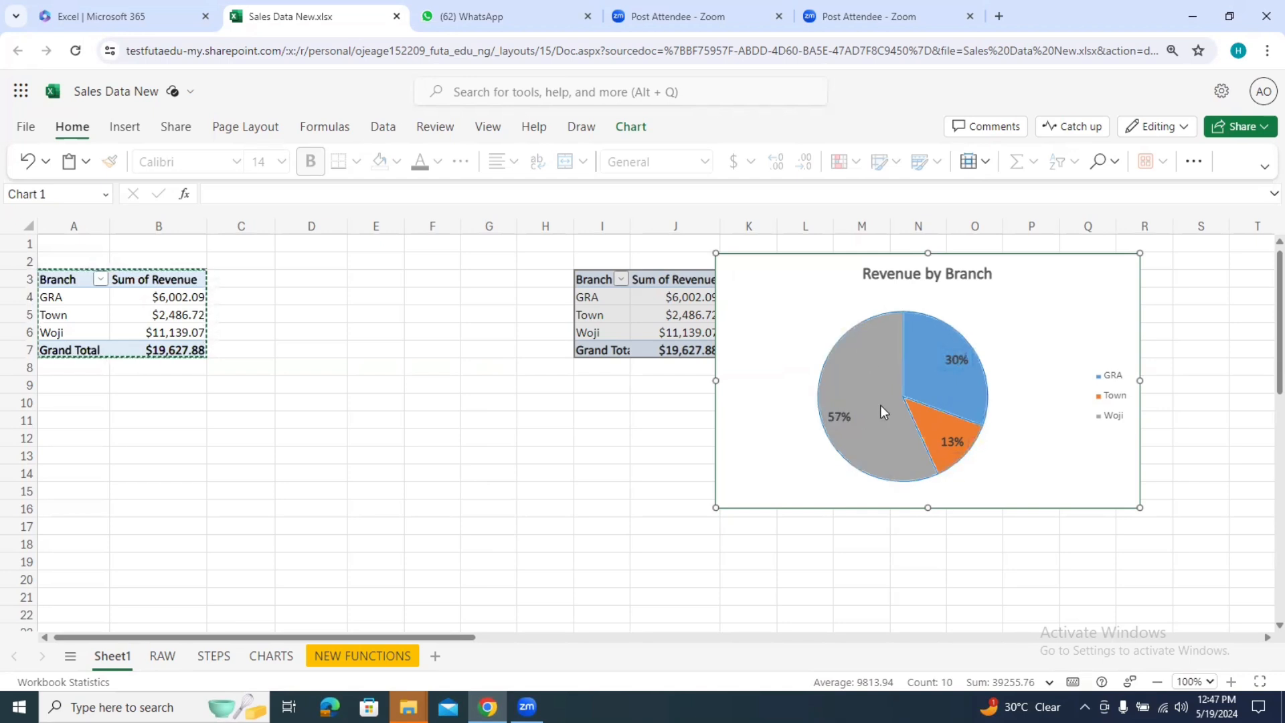
{"action": "left_click", "coordinate": [956, 360]}
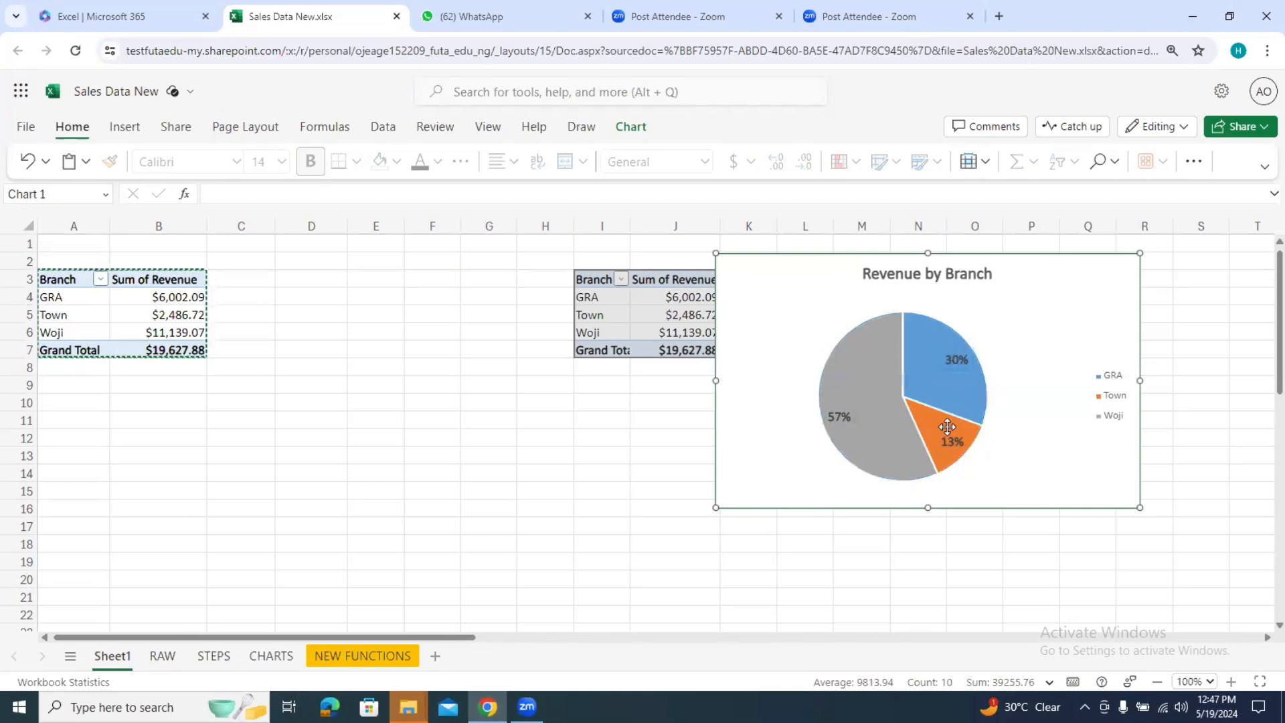
{"action": "mouse_move", "coordinate": [1053, 289]}
{"action": "left_mouse_down"}
{"action": "mouse_move", "coordinate": [1073, 293]}
{"action": "mouse_move", "coordinate": [1045, 281]}
{"action": "left_mouse_up"}
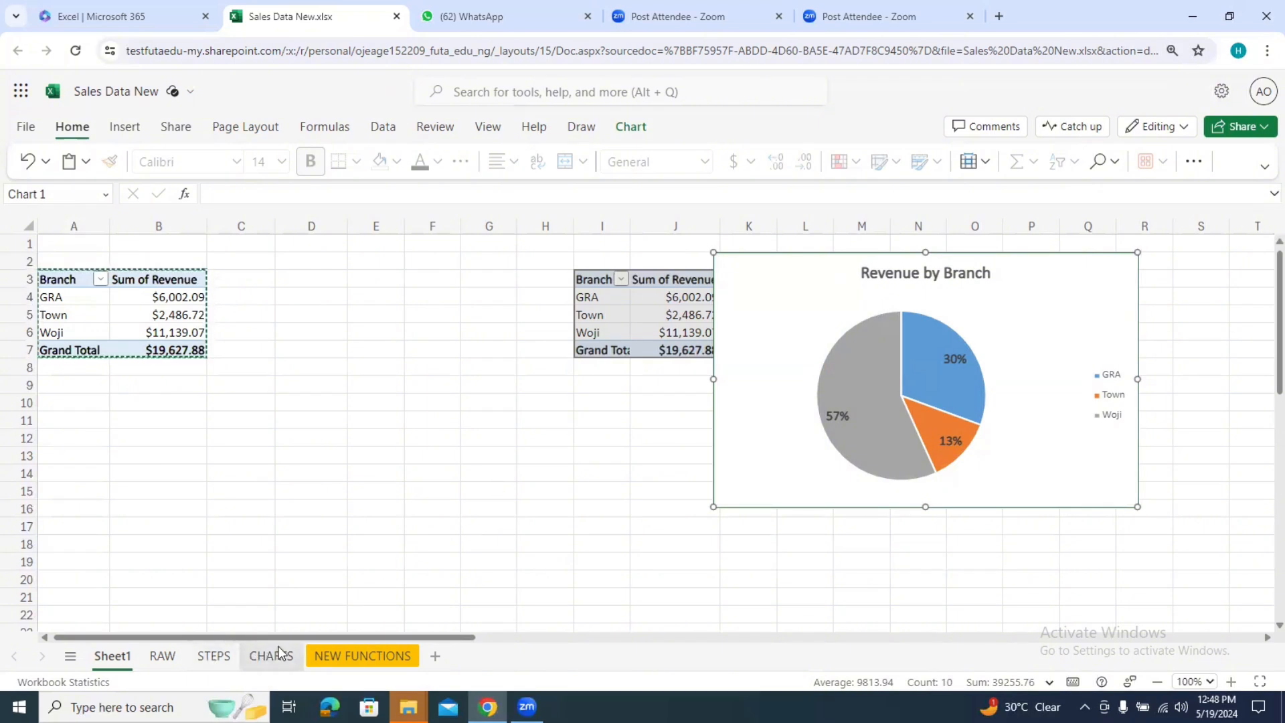
Step: Cancel the pending copy and show the field list for the branch PivotTable in A3:B7
{"action": "left_click", "coordinate": [182, 333]}
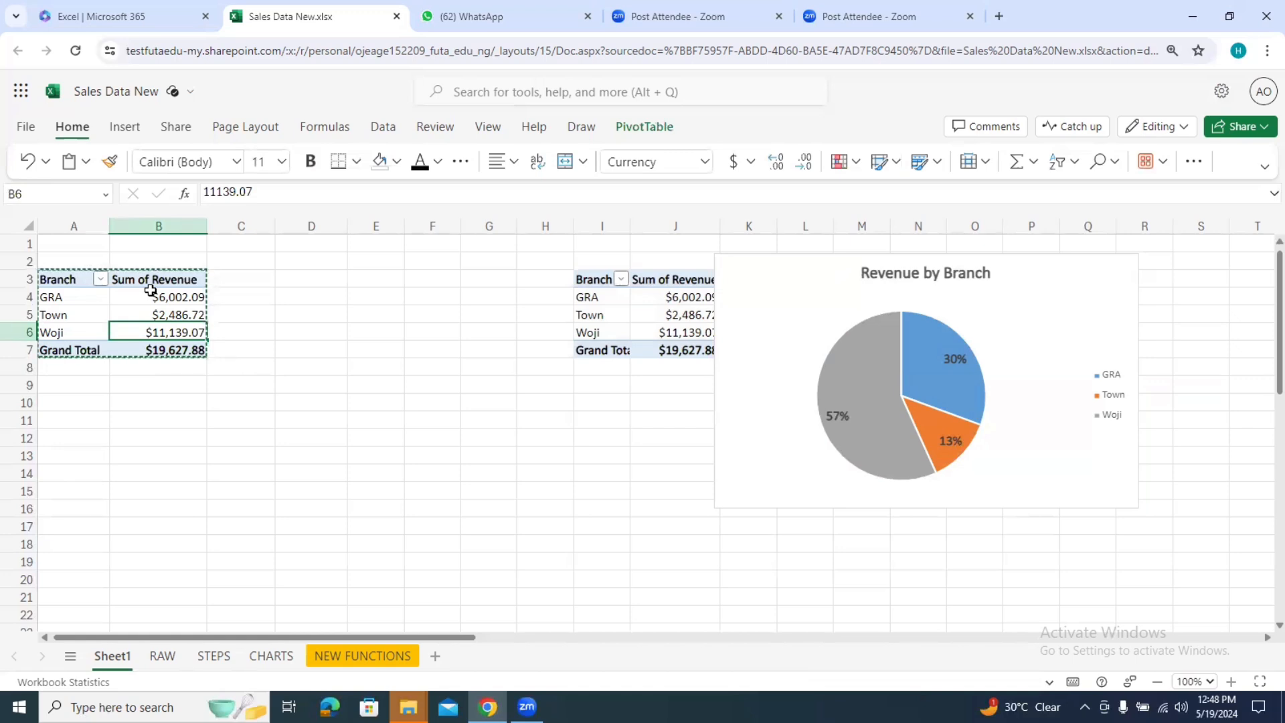
{"action": "key", "text": "Escape"}
{"action": "left_click", "coordinate": [189, 296]}
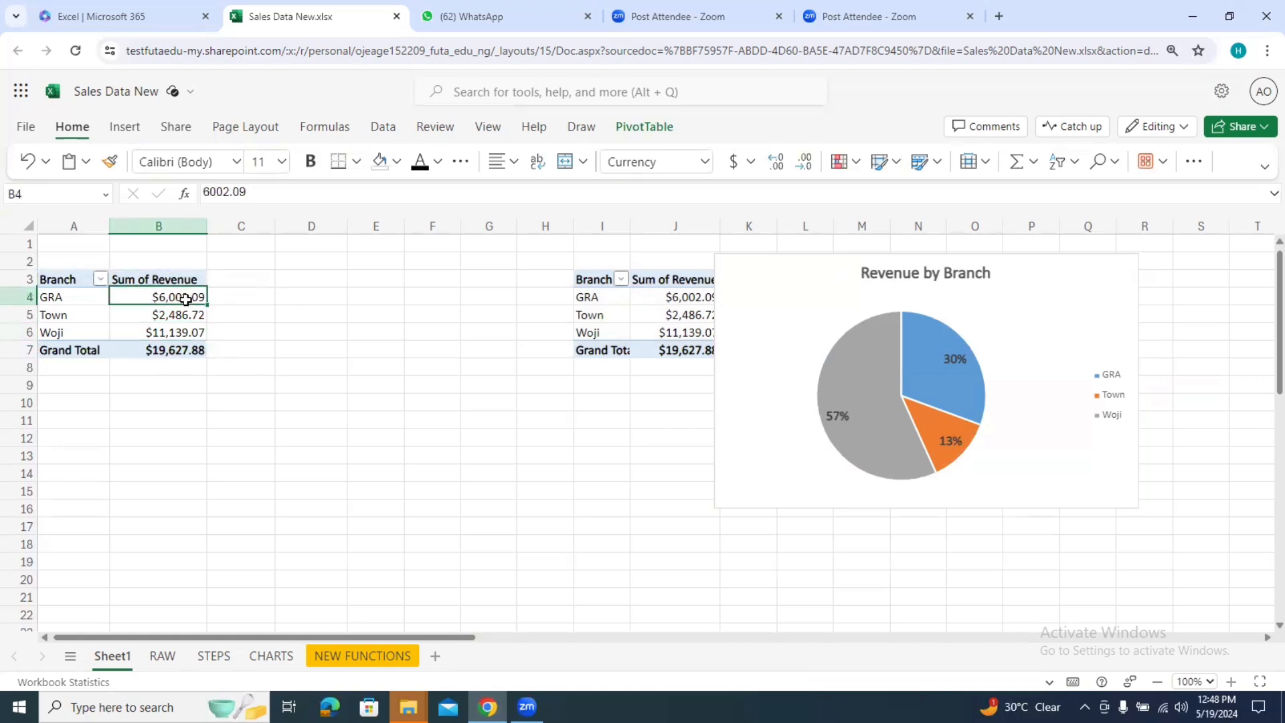
{"action": "left_click", "coordinate": [81, 320]}
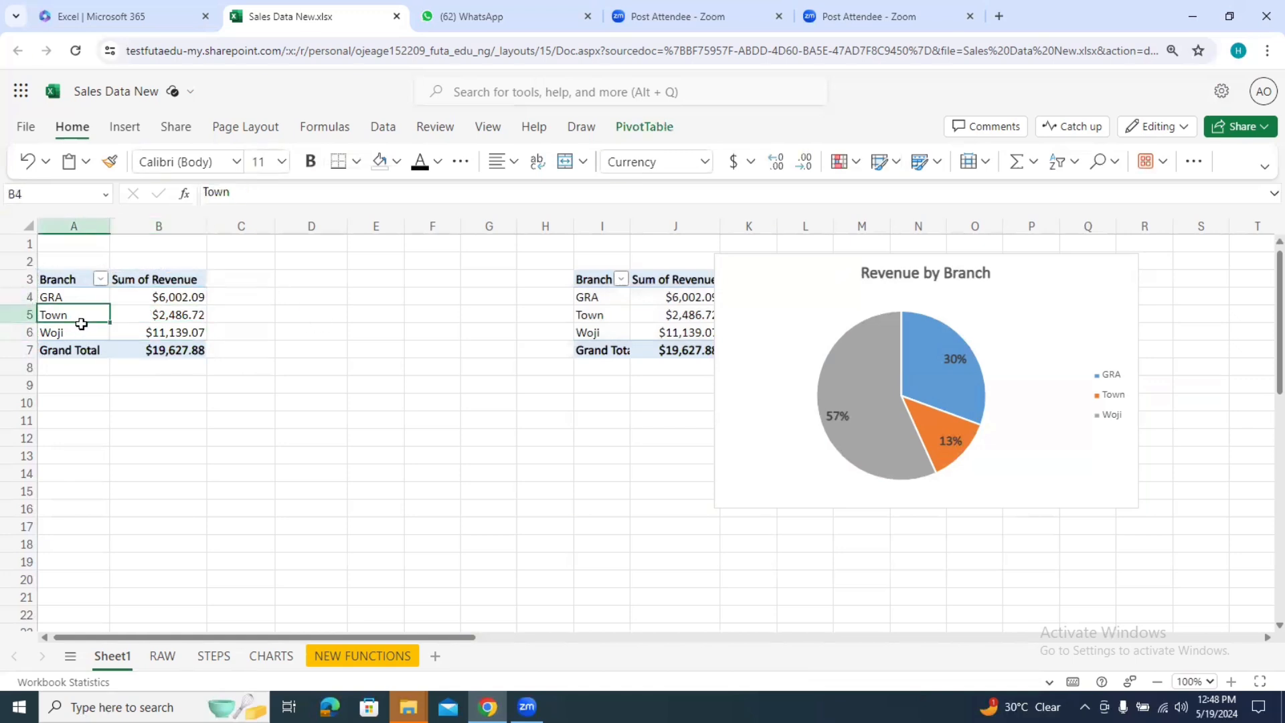
{"action": "left_click", "coordinate": [81, 324]}
{"action": "right_click", "coordinate": [82, 325]}
{"action": "mouse_move", "coordinate": [83, 325]}
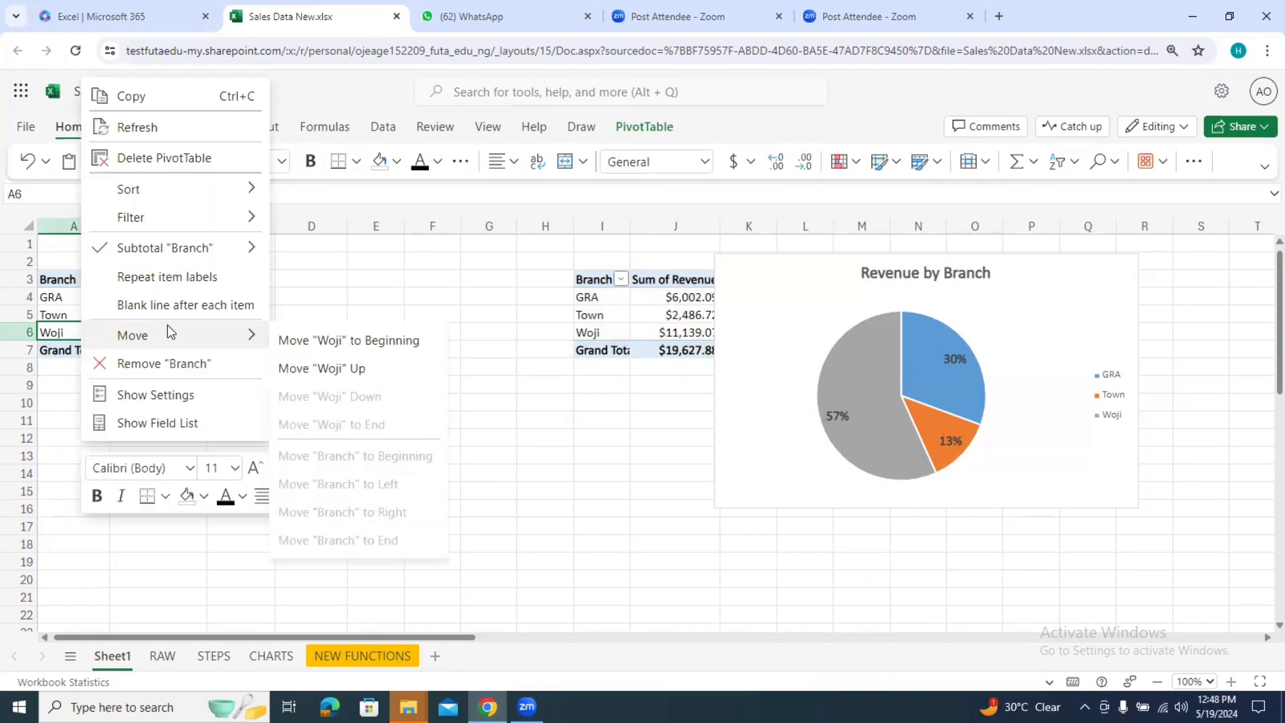
{"action": "left_click", "coordinate": [172, 427]}
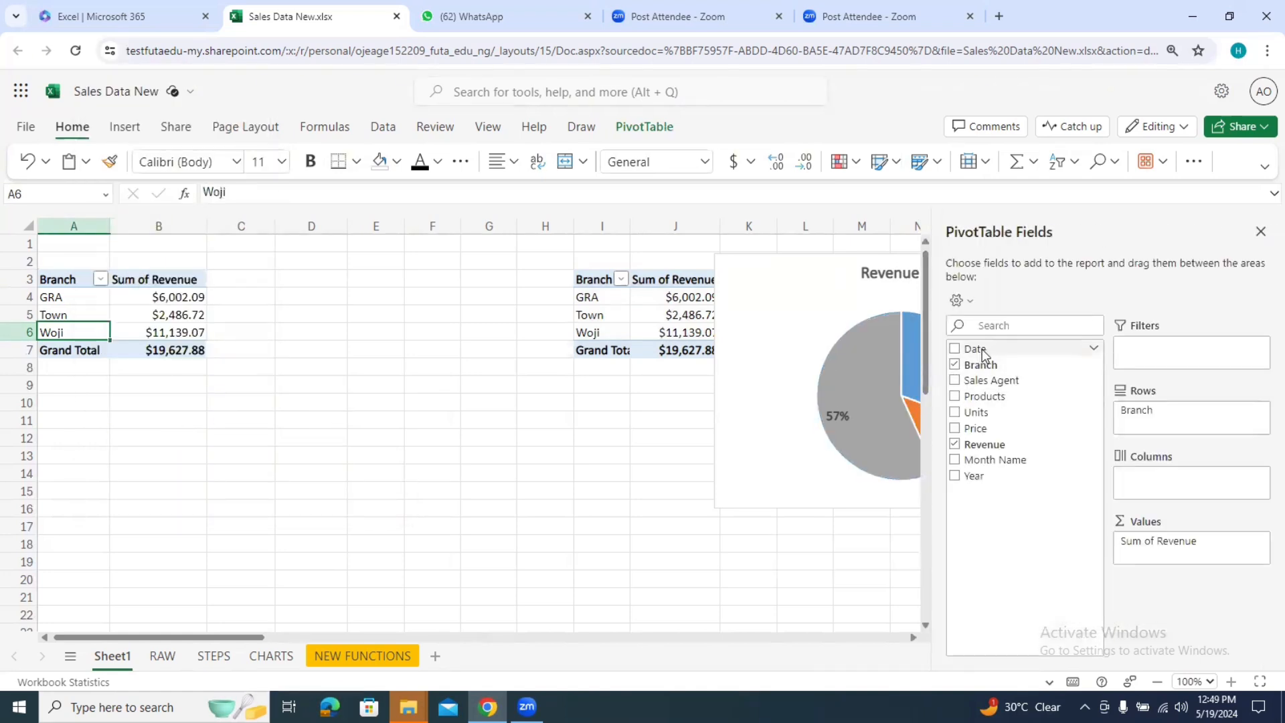
Step: Clear Branch and Revenue from the PivotTable at A3, and add Sales Agent as rows and Revenue as values
{"action": "left_click", "coordinate": [956, 366]}
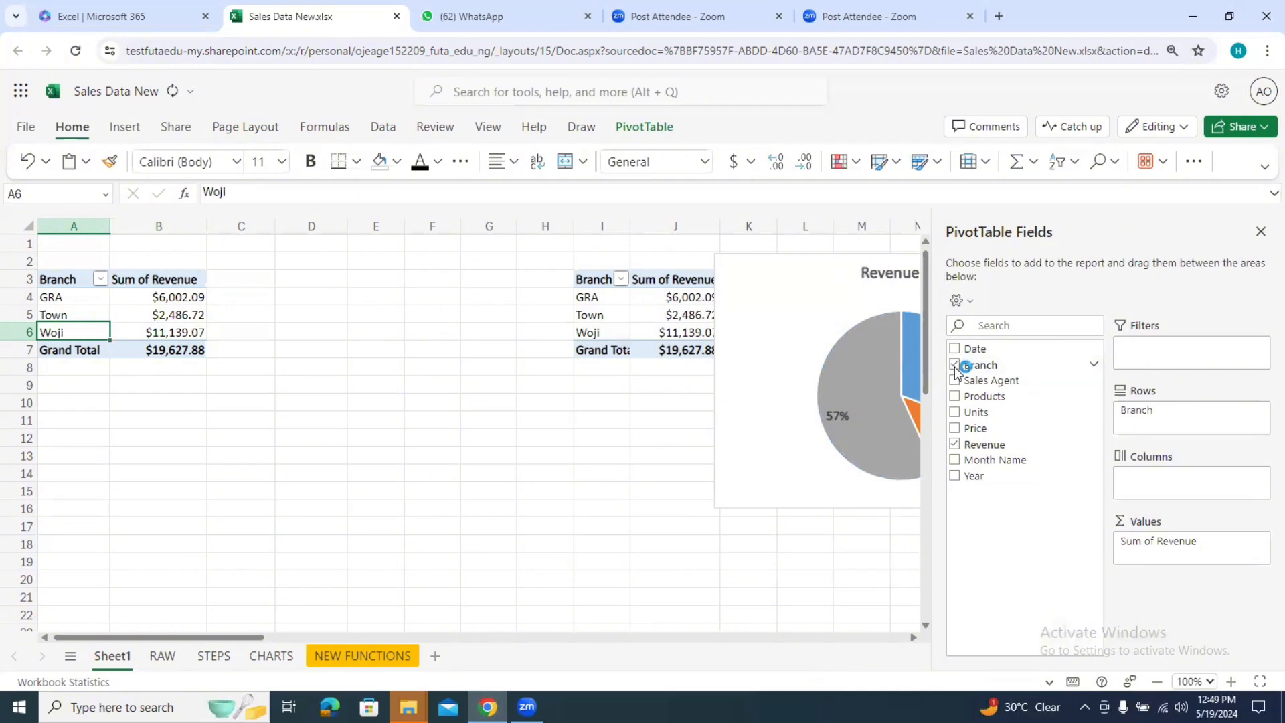
{"action": "left_click", "coordinate": [955, 445]}
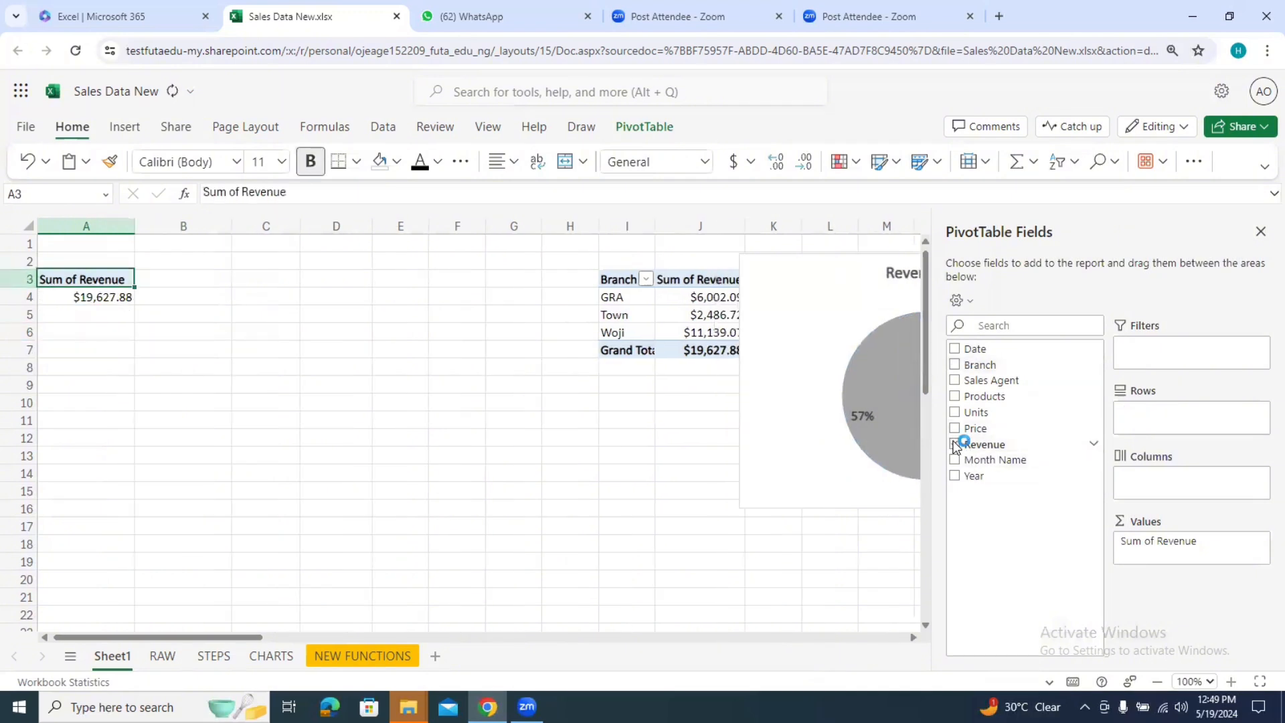
{"action": "left_click", "coordinate": [955, 382]}
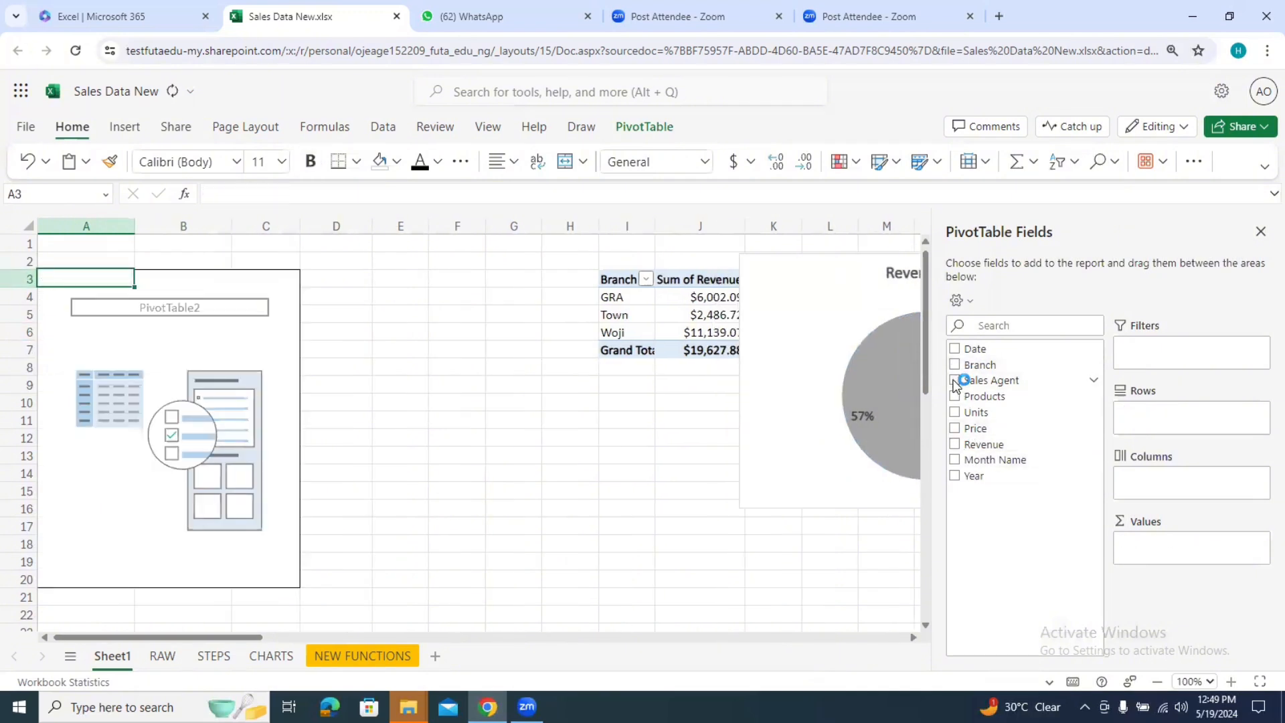
{"action": "left_click", "coordinate": [955, 444]}
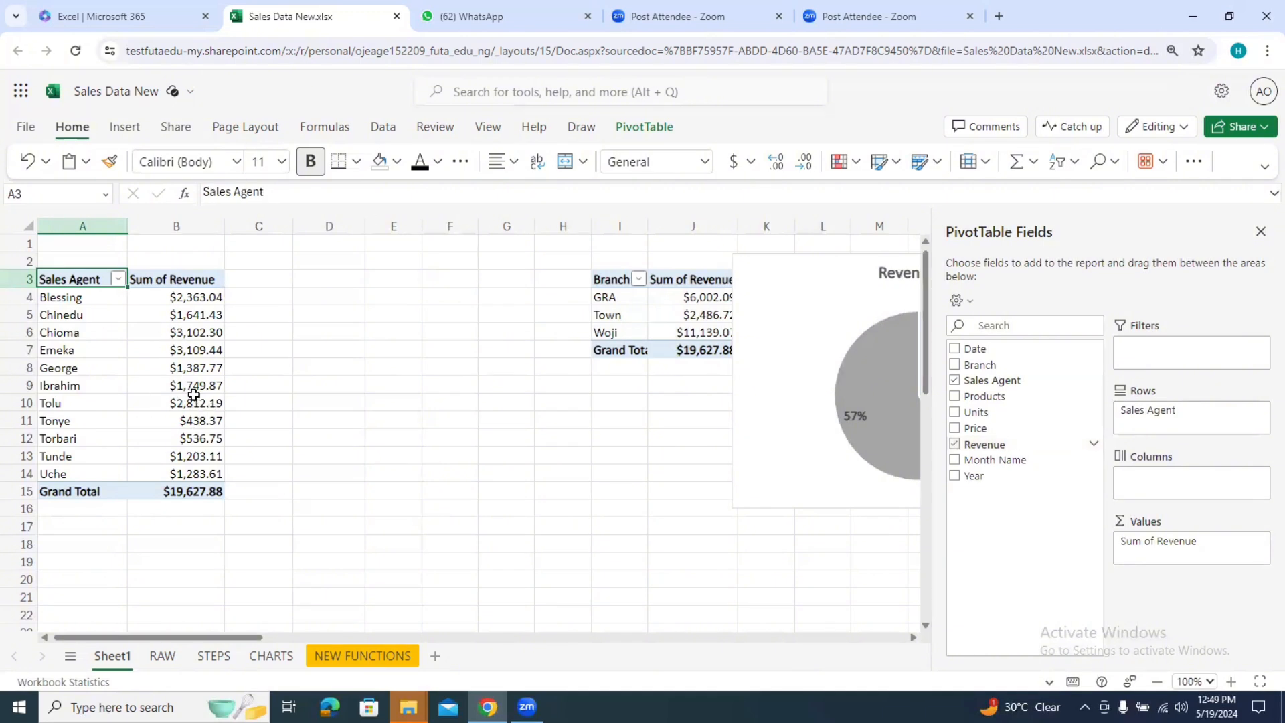
Step: Sort the sales agent PivotTable by Sum of Revenue in descending order and select the first agent's row
{"action": "left_click", "coordinate": [185, 295]}
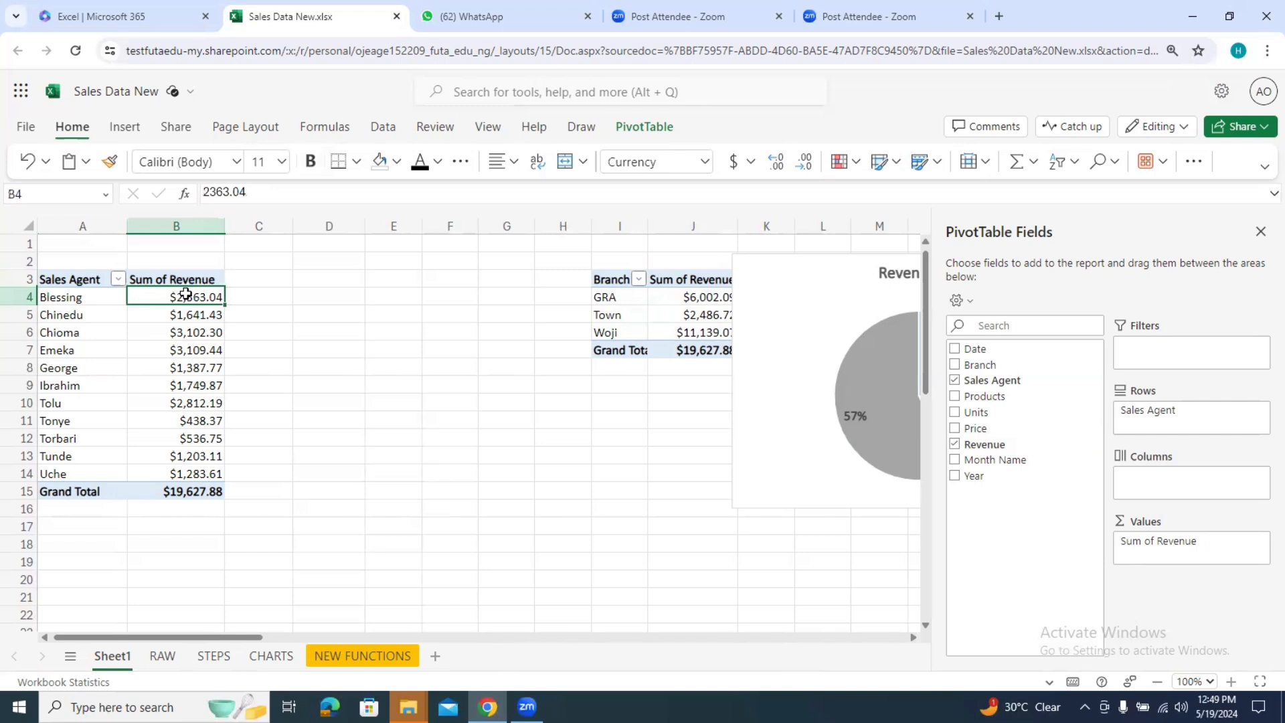
{"action": "right_click", "coordinate": [186, 297]}
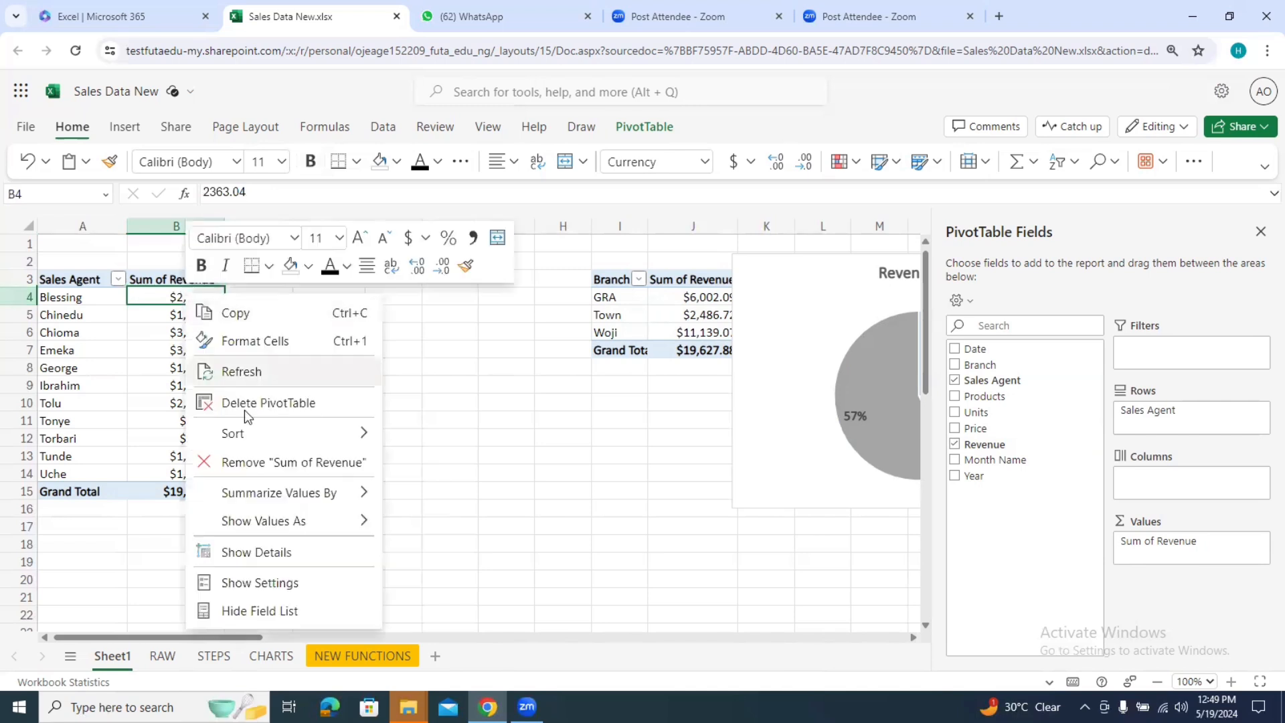
{"action": "mouse_move", "coordinate": [261, 434]}
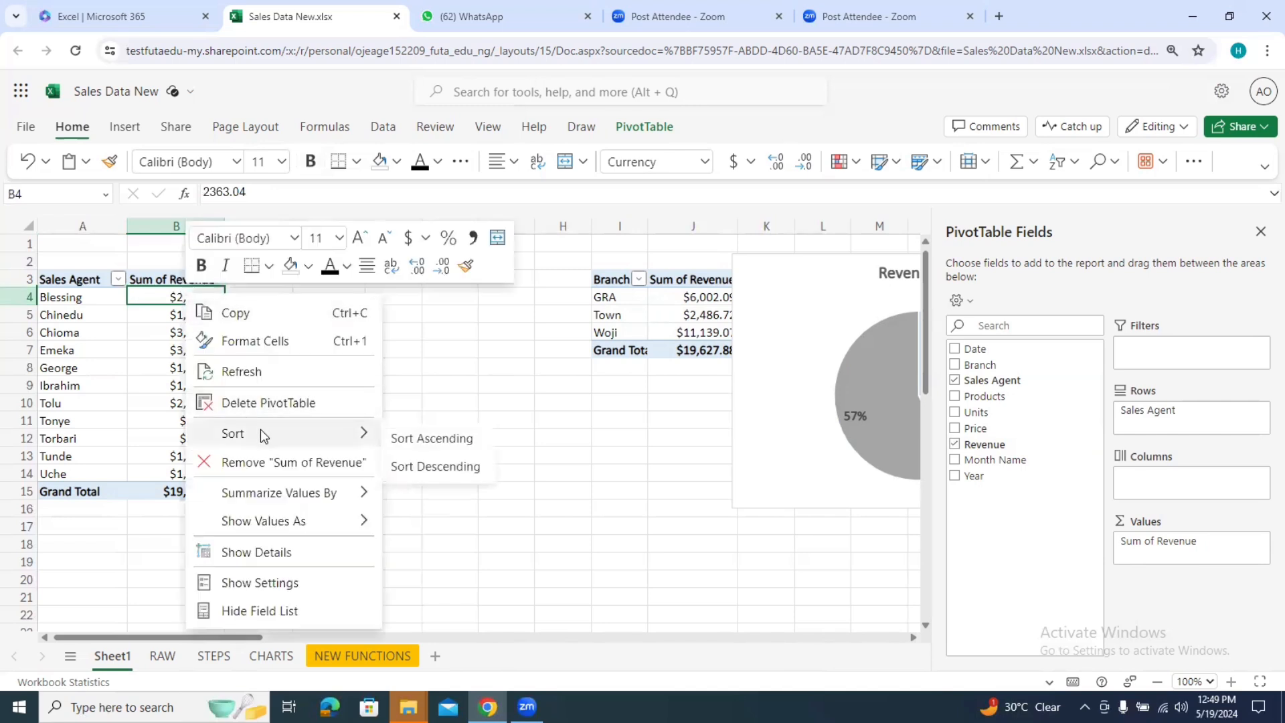
{"action": "left_click", "coordinate": [402, 466]}
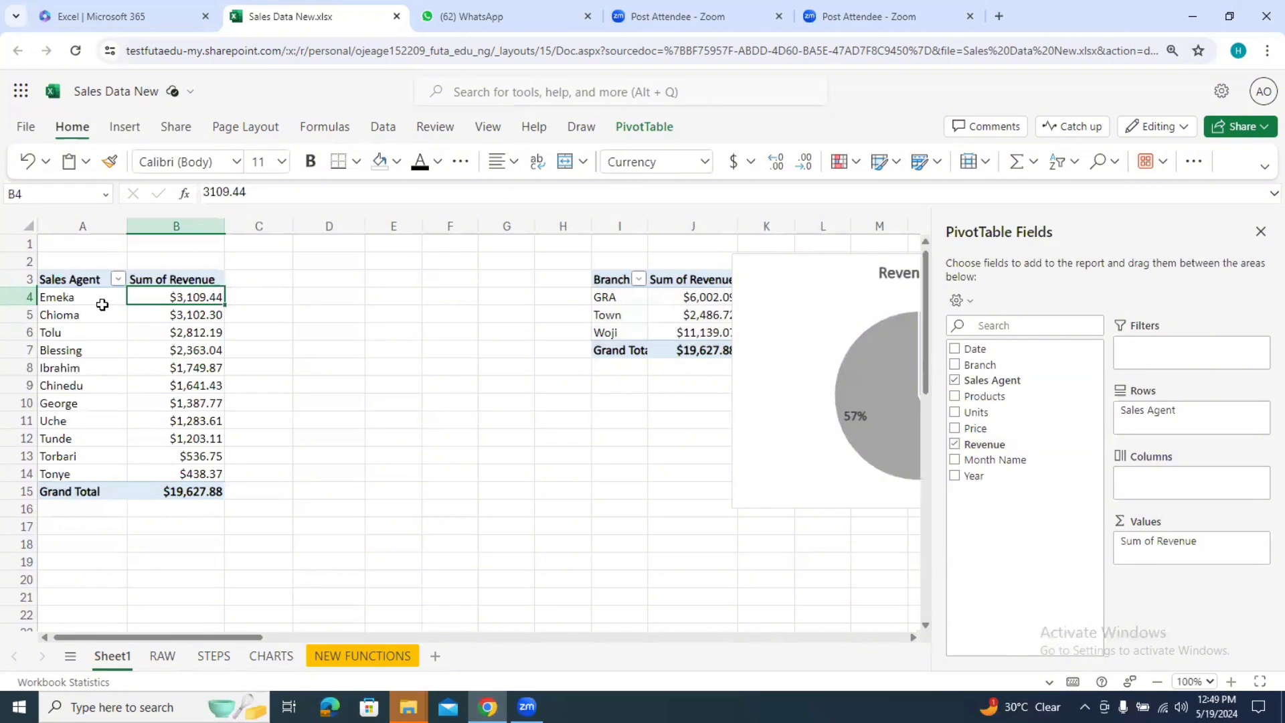
{"action": "left_click_drag", "start_coordinate": [94, 299], "coordinate": [143, 297]}
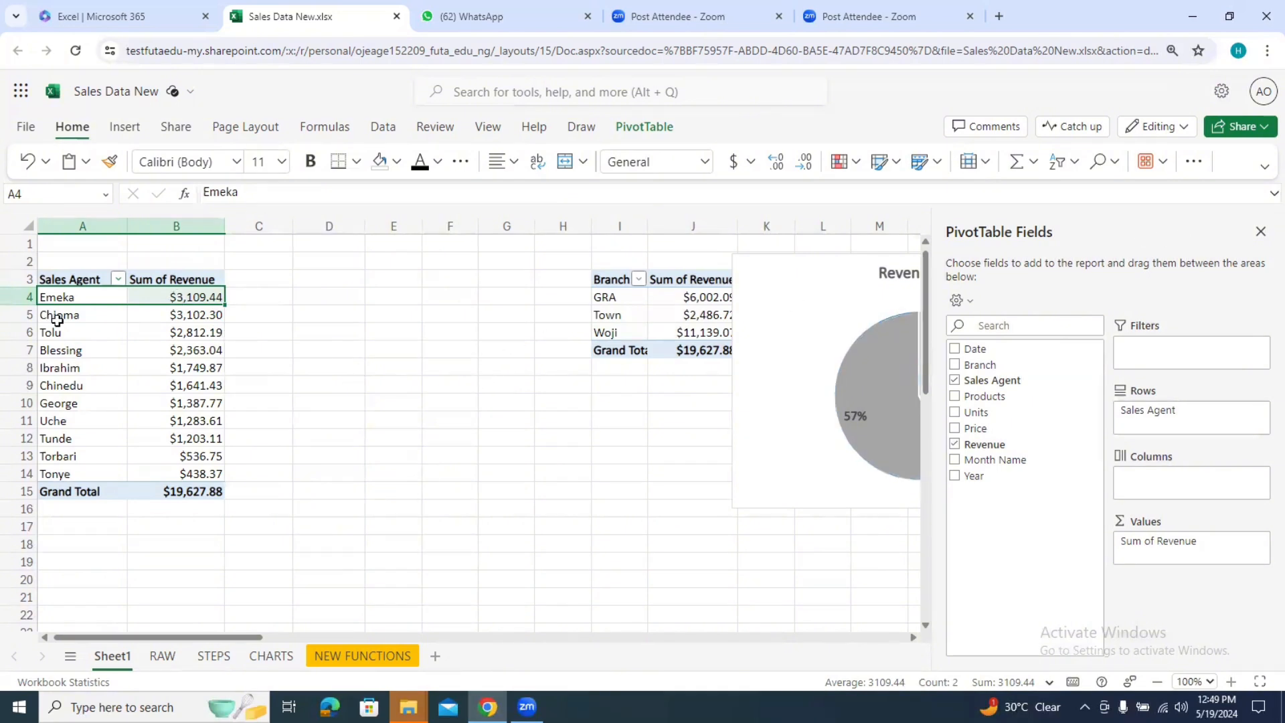
Step: Copy the sales agent PivotTable in A3:B15 to cell H11 and close the field list
{"action": "left_click_drag", "start_coordinate": [71, 277], "coordinate": [212, 486]}
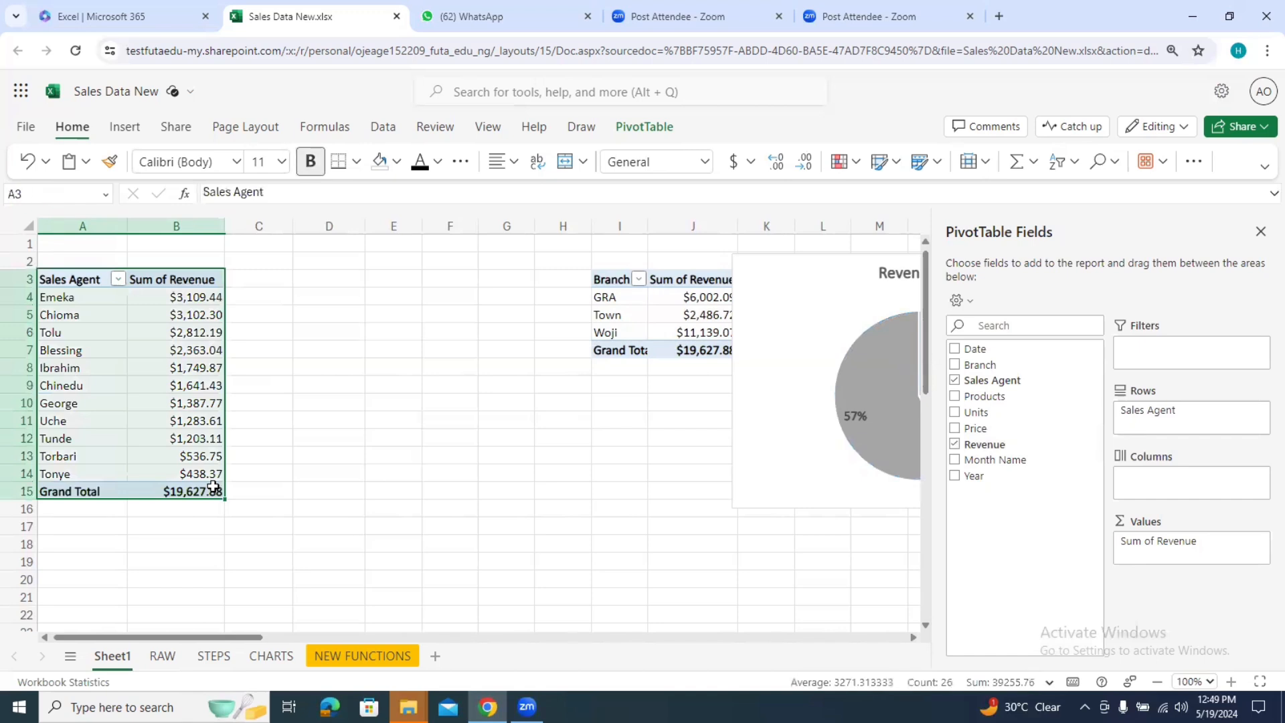
{"action": "key", "text": "ctrl+c"}
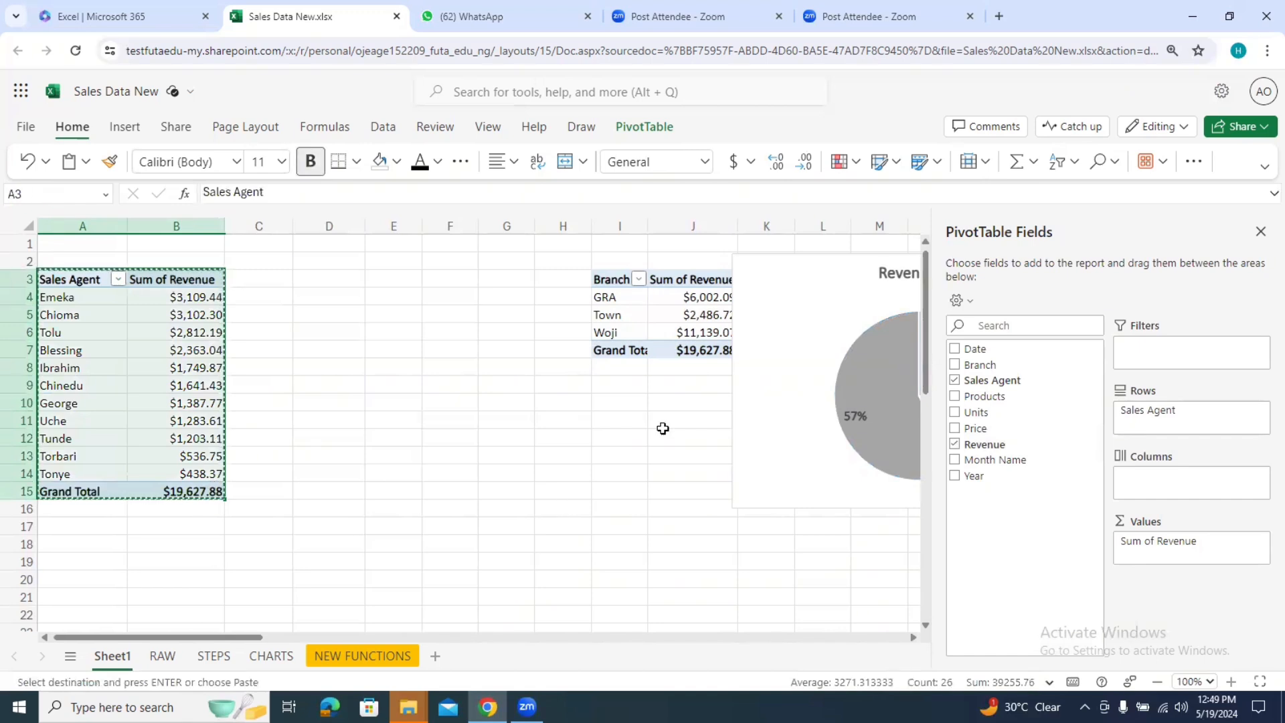
{"action": "left_click", "coordinate": [573, 421]}
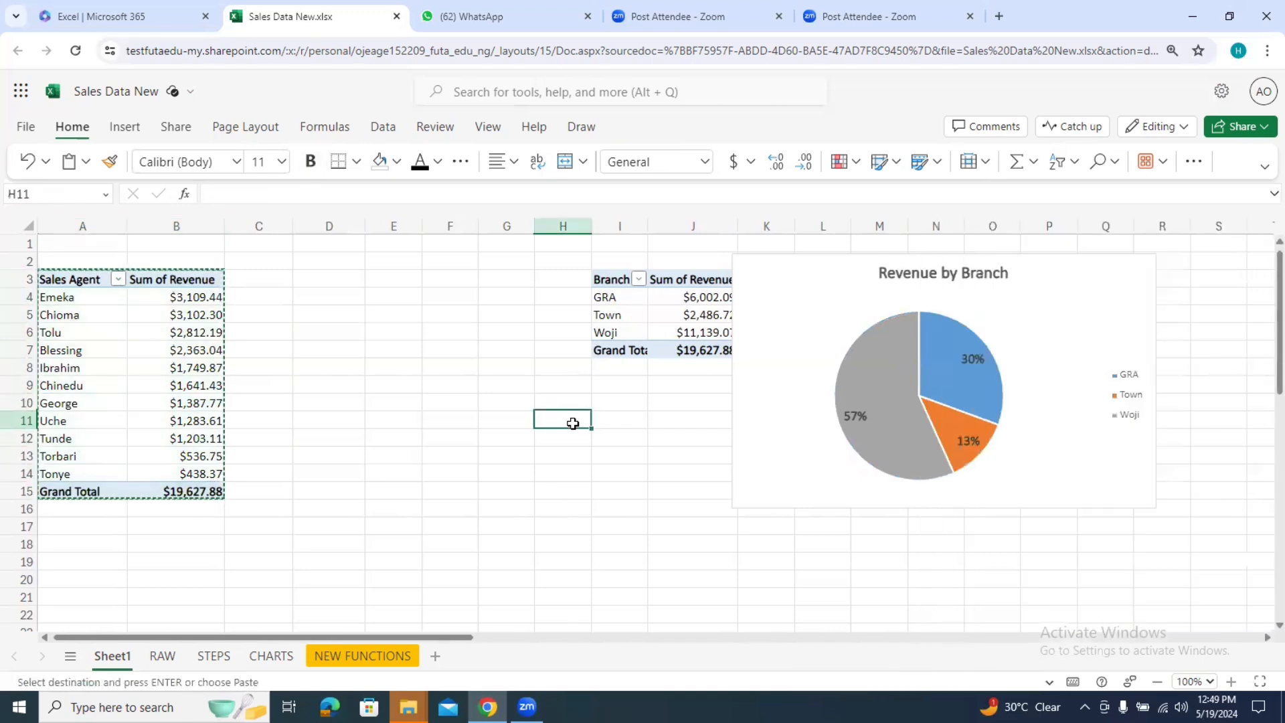
{"action": "key", "text": "ctrl+v"}
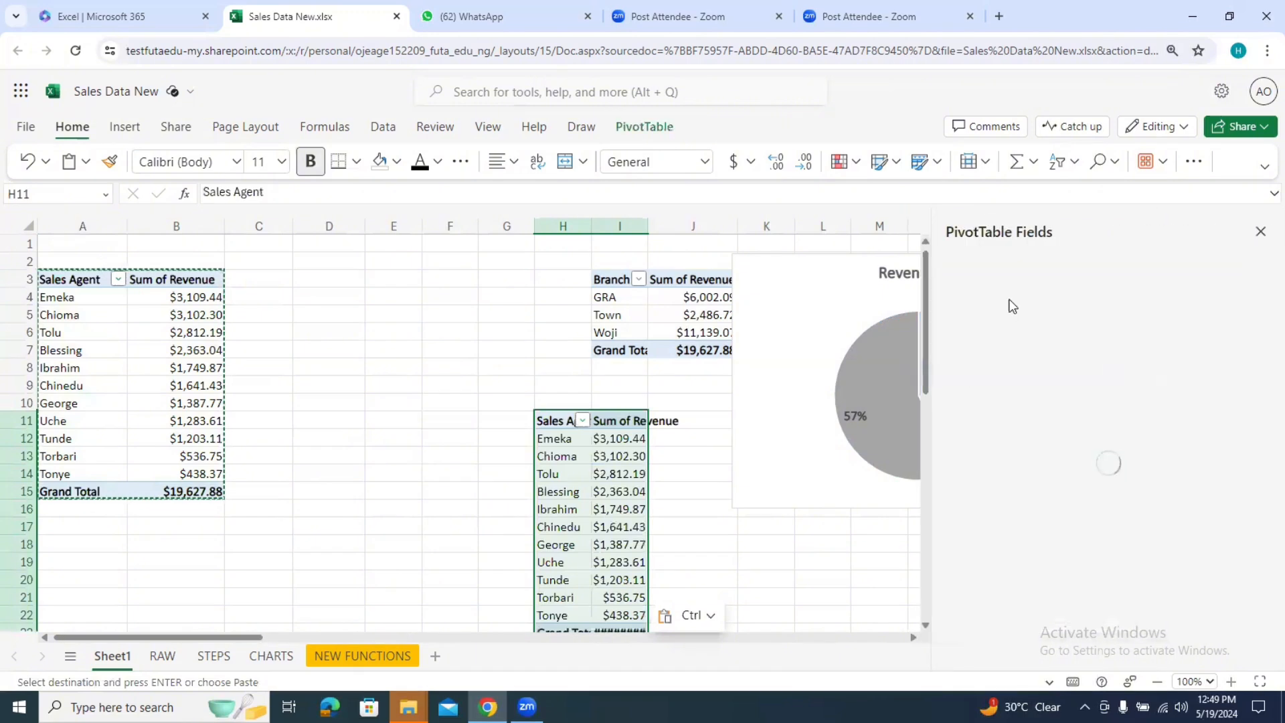
{"action": "left_click", "coordinate": [1260, 231]}
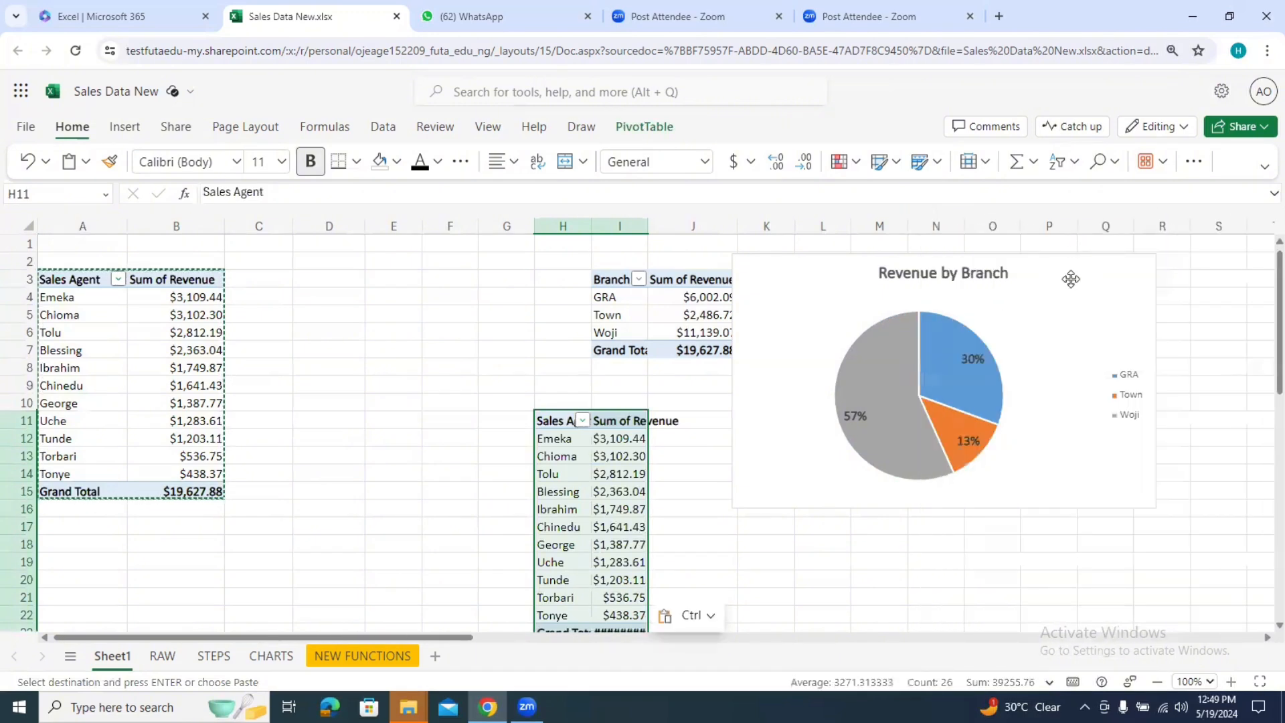
Step: Move the Revenue by Branch pie chart right, clear of the branch PivotTable, and widen columns H and I to fit their contents
{"action": "left_click", "coordinate": [1188, 242]}
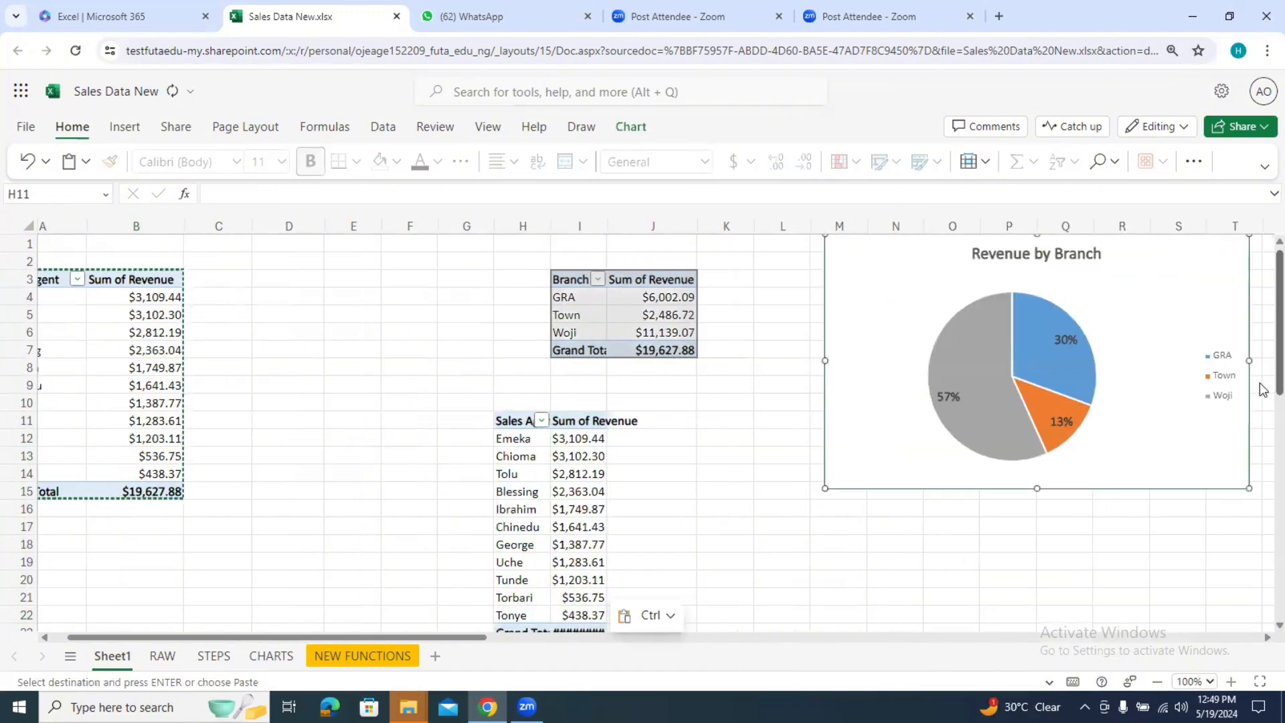
{"action": "scroll", "coordinate": [1263, 395], "scroll_direction": "down", "scroll_amount": 1}
{"action": "scroll", "coordinate": [1263, 395], "scroll_direction": "down", "scroll_amount": 2}
{"action": "scroll", "coordinate": [1263, 395], "scroll_direction": "up", "scroll_amount": 1}
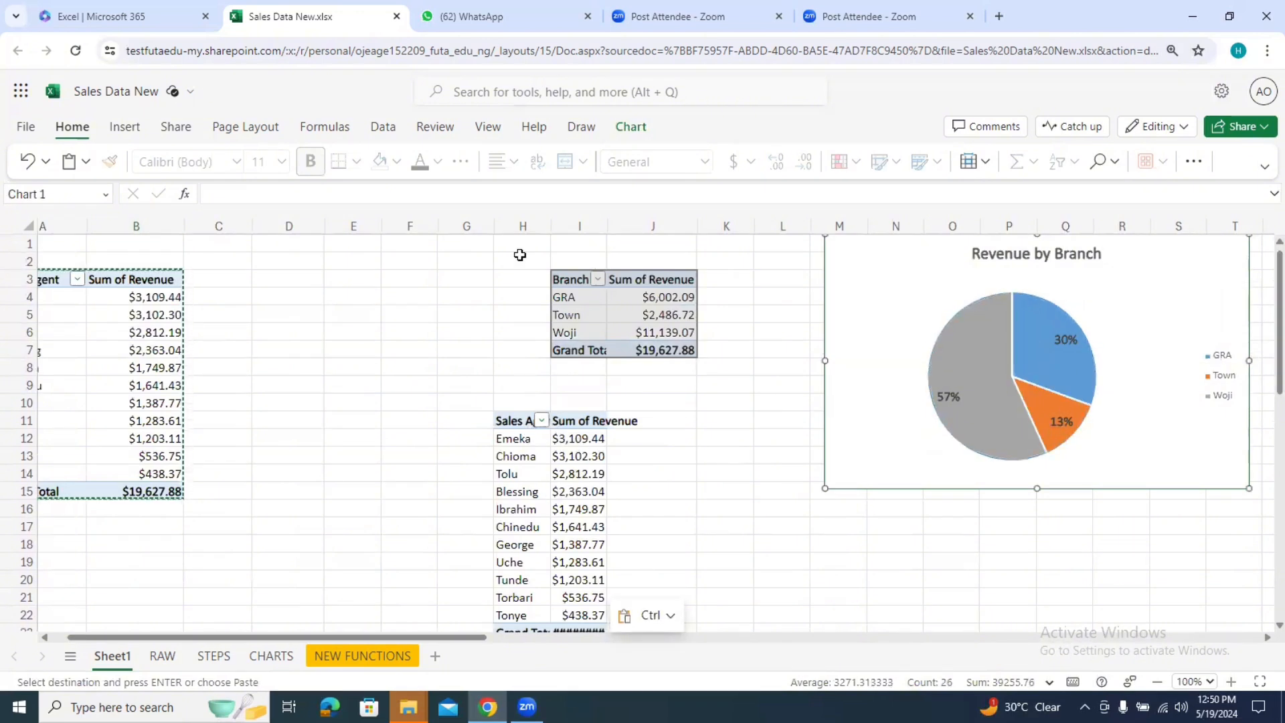
{"action": "left_click_drag", "start_coordinate": [552, 226], "coordinate": [675, 231]}
{"action": "left_click", "coordinate": [693, 469]}
Step: Insert a horizontal bar chart from the copied sales agent PivotTable starting at H11
{"action": "left_click_drag", "start_coordinate": [540, 423], "coordinate": [659, 629]}
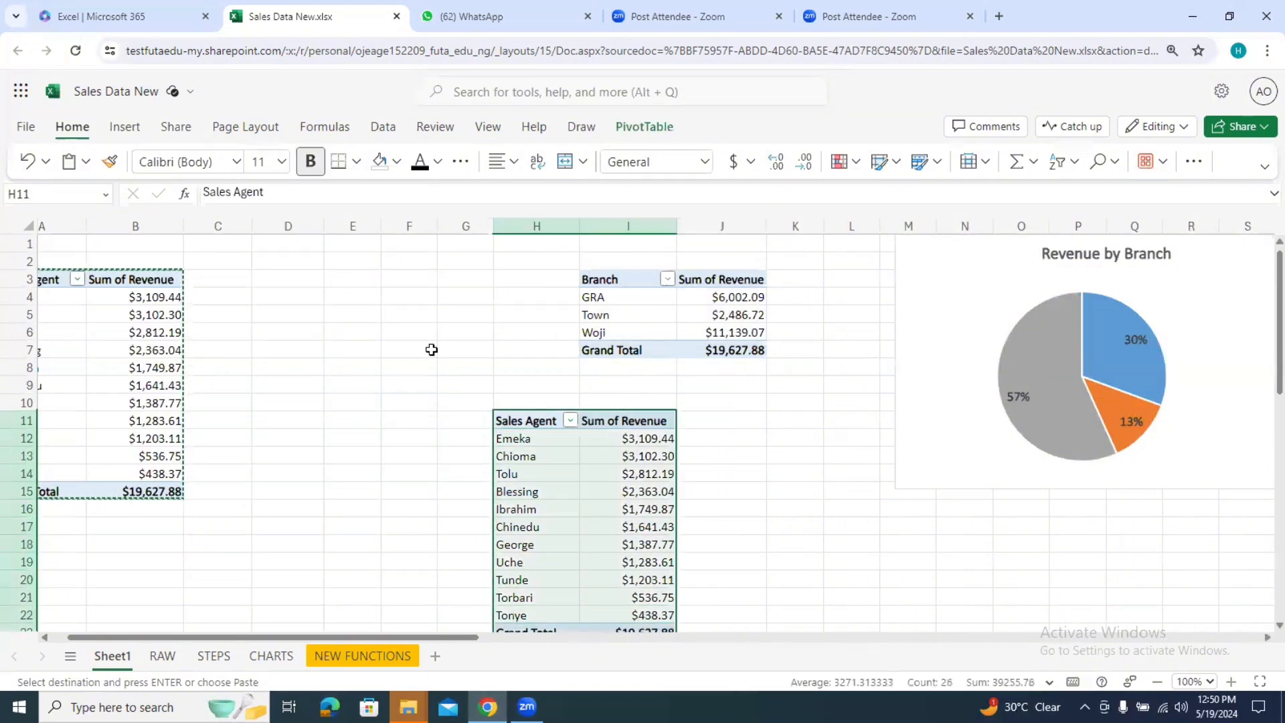
{"action": "left_click", "coordinate": [125, 128]}
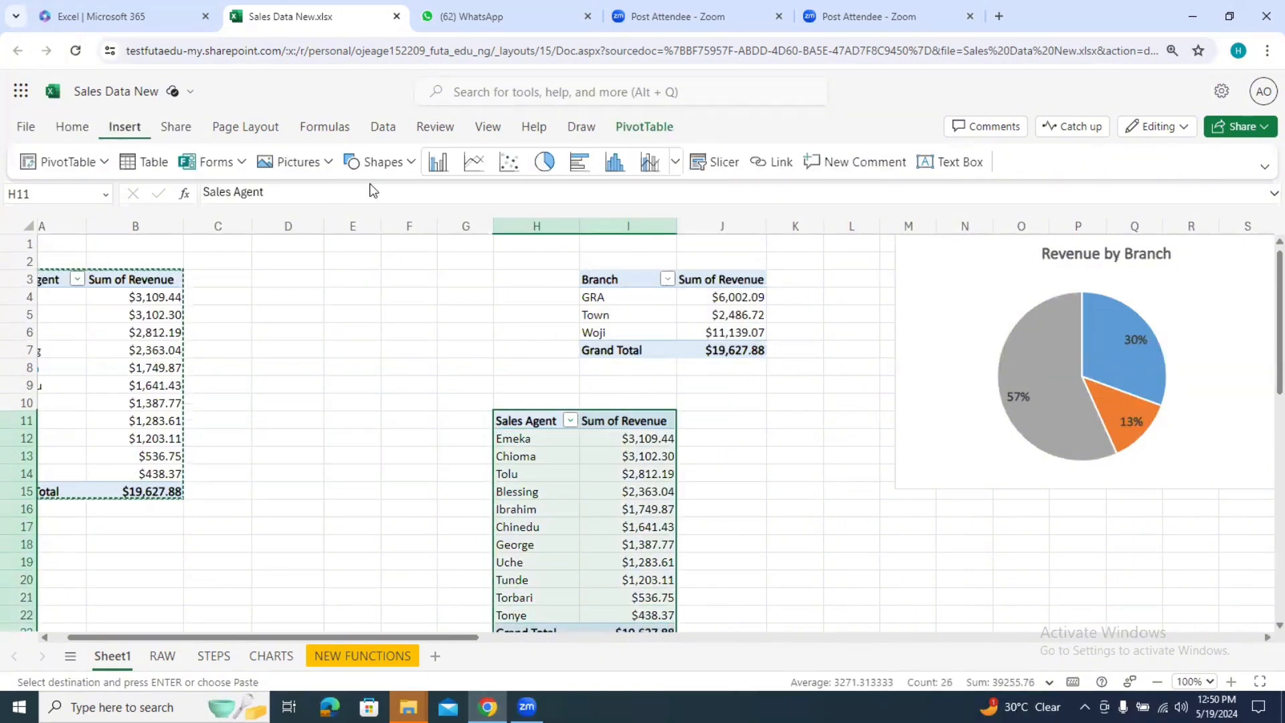
{"action": "left_click", "coordinate": [676, 163]}
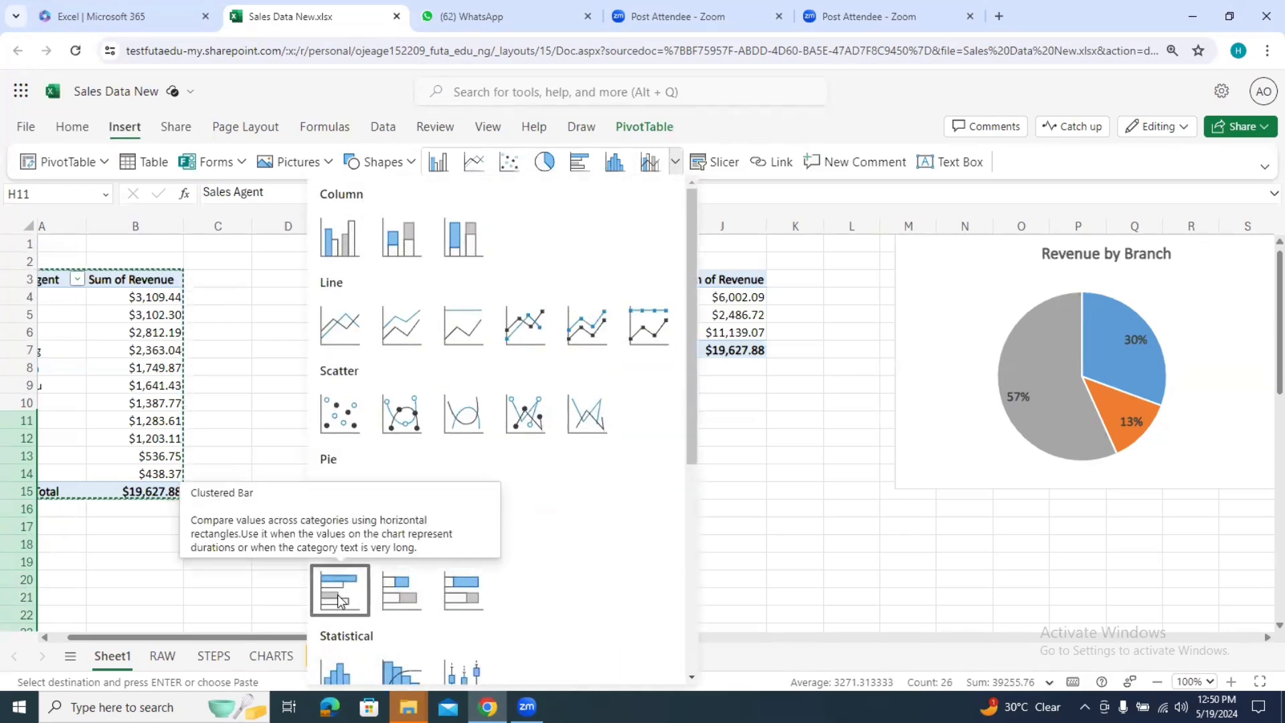
{"action": "left_click", "coordinate": [431, 605]}
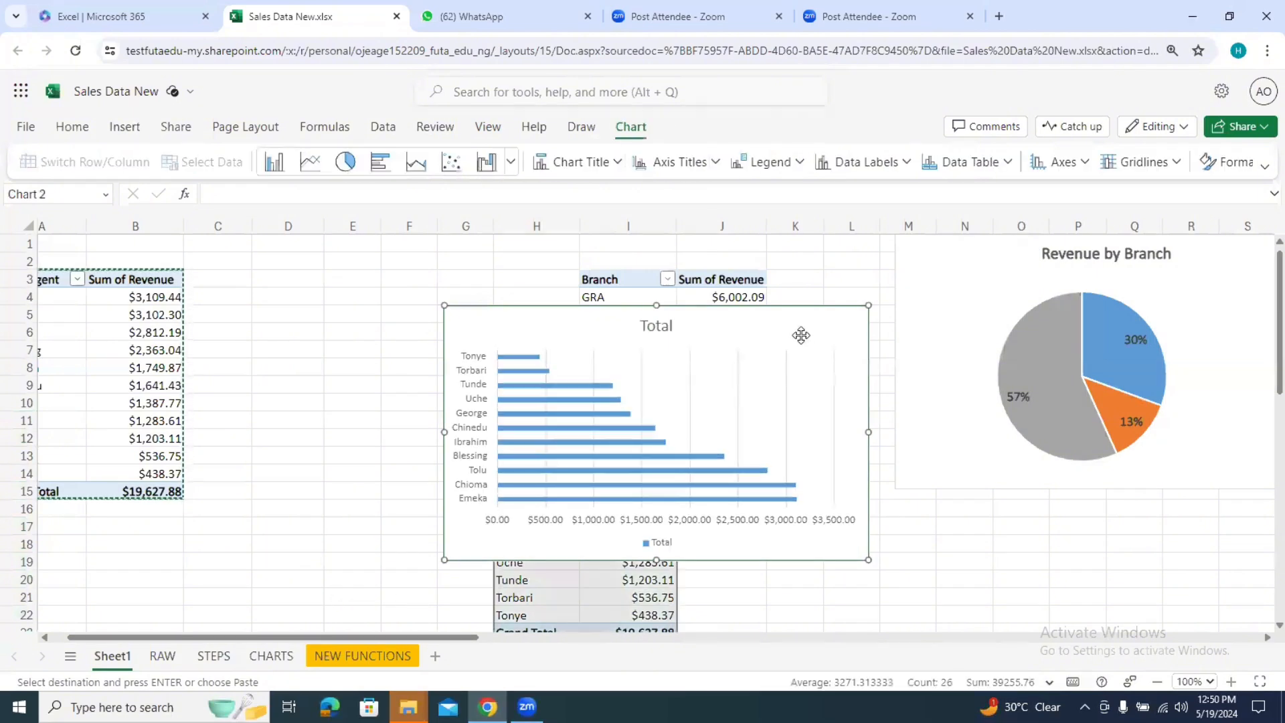
Step: Change the bar chart's title to "Revenue by Sales person"
{"action": "left_click", "coordinate": [661, 333]}
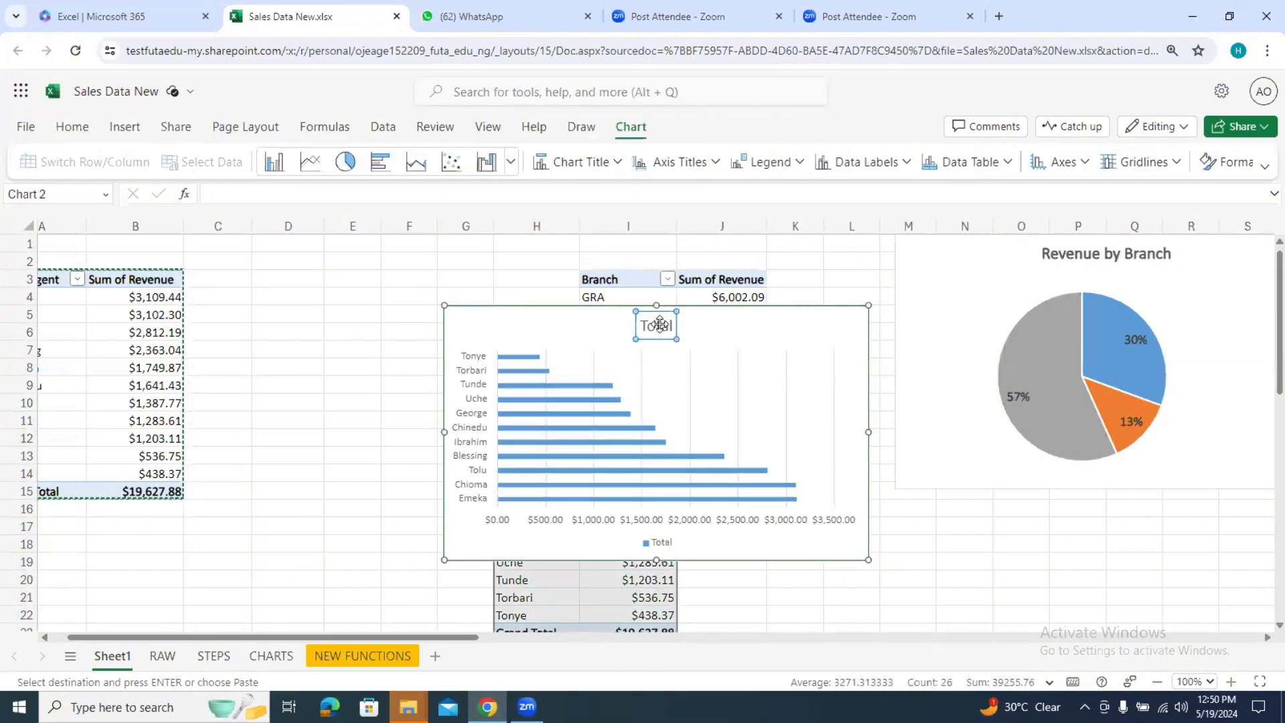
{"action": "double_click", "coordinate": [660, 328]}
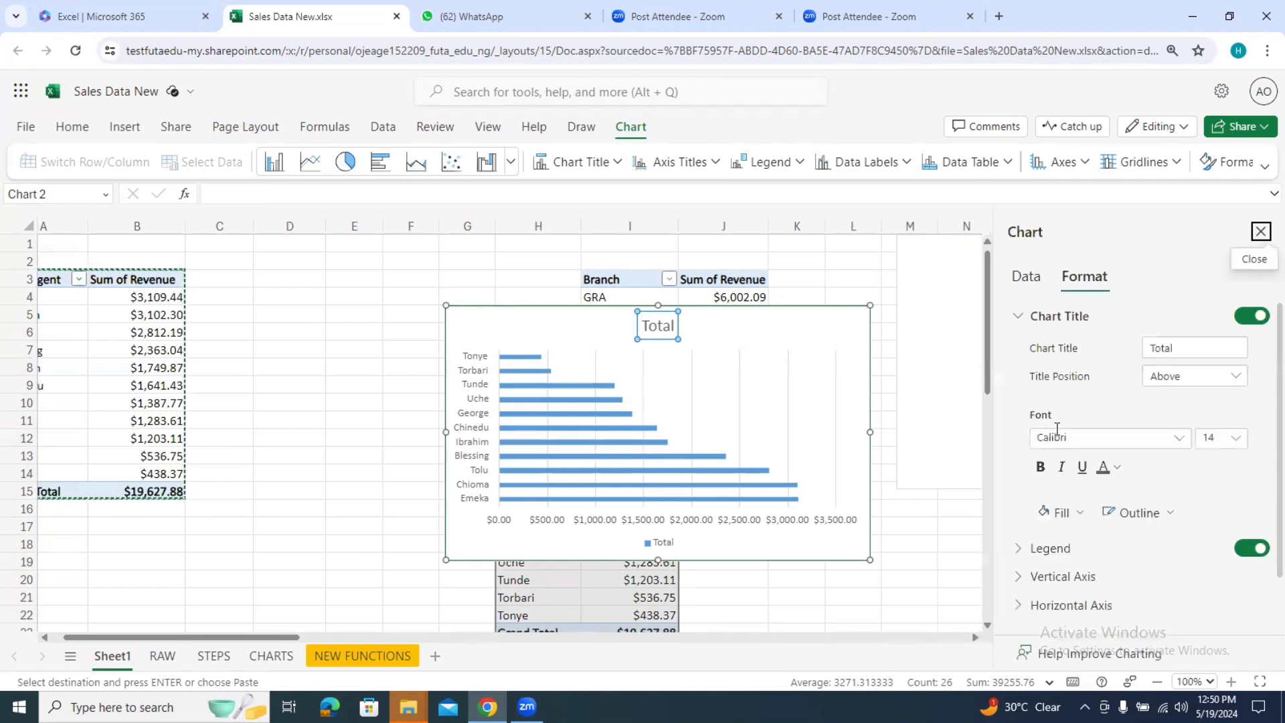
{"action": "left_click", "coordinate": [1221, 342]}
{"action": "double_click", "coordinate": [1221, 342]}
{"action": "type", "text": "Revenue by Sales"}
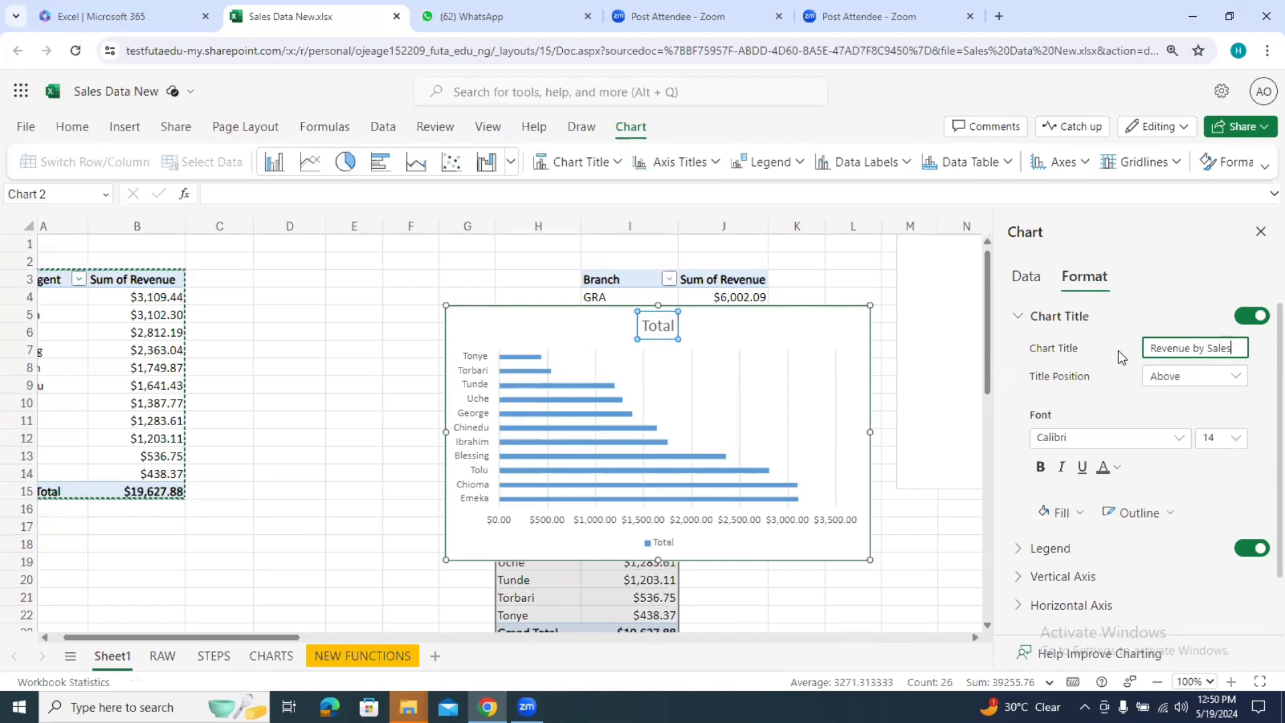
{"action": "key", "text": "Return"}
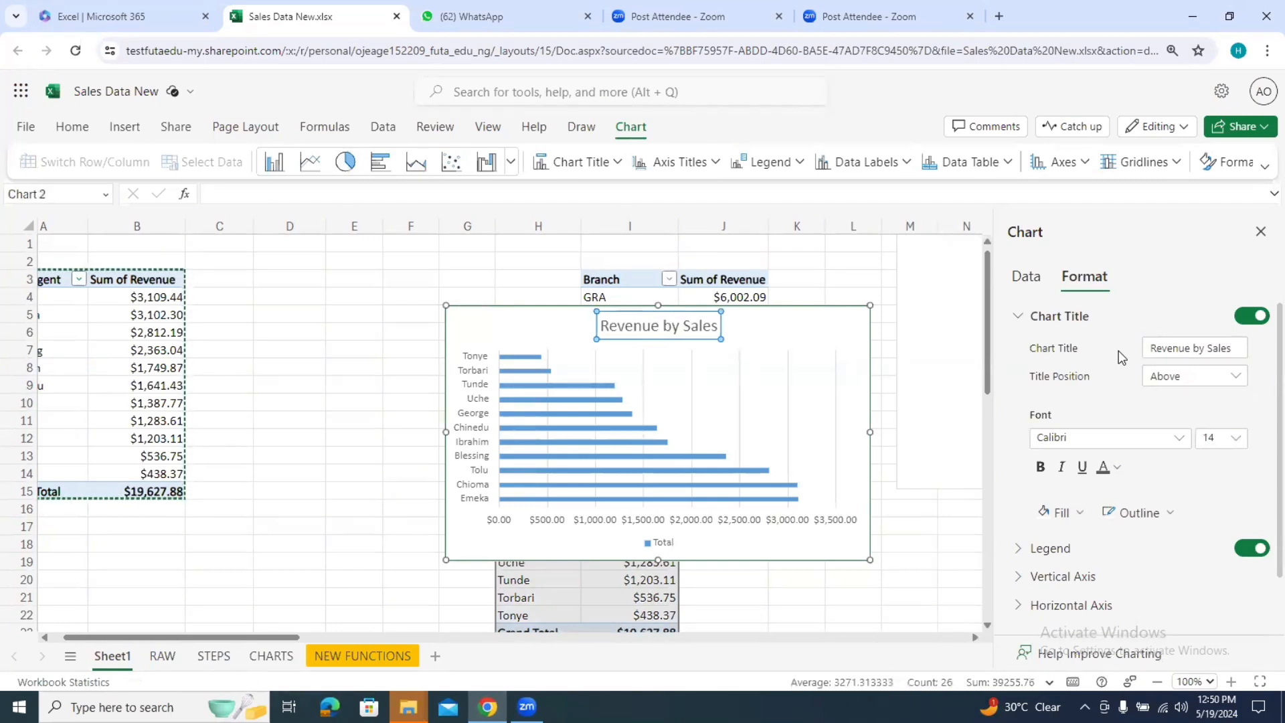
{"action": "left_click", "coordinate": [1230, 345]}
{"action": "type", "text": "person"}
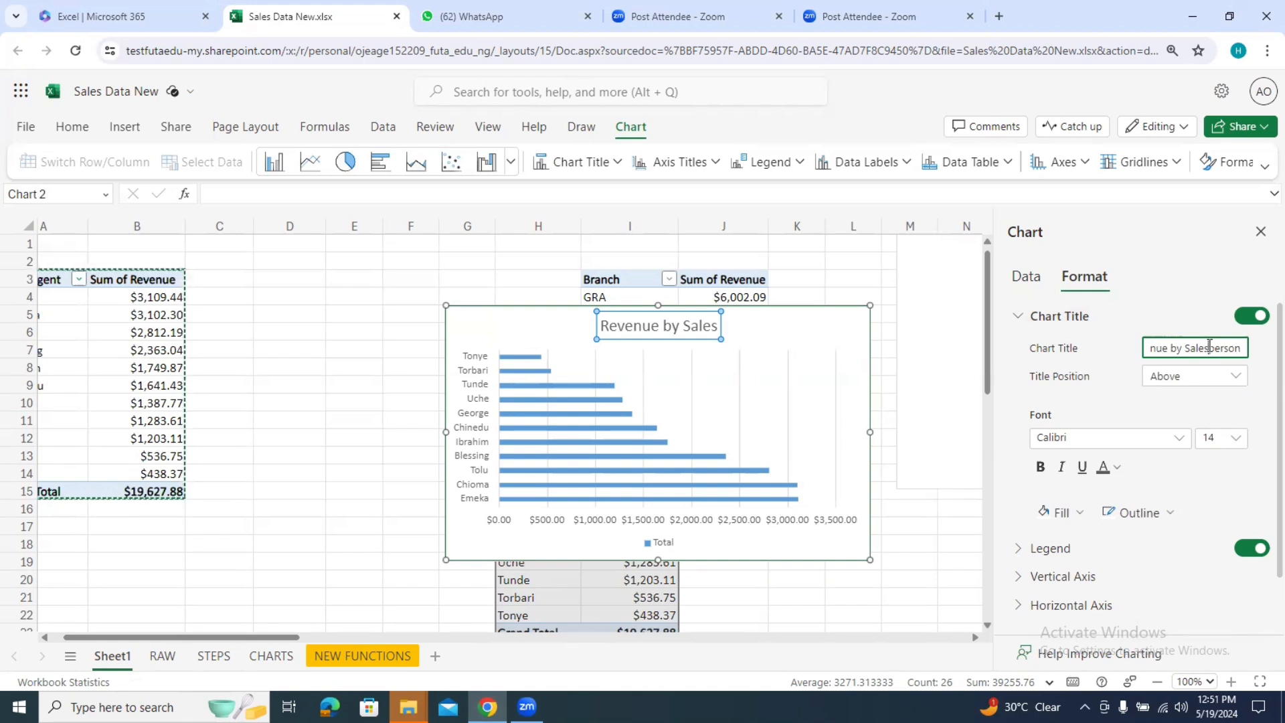
{"action": "left_click", "coordinate": [815, 327]}
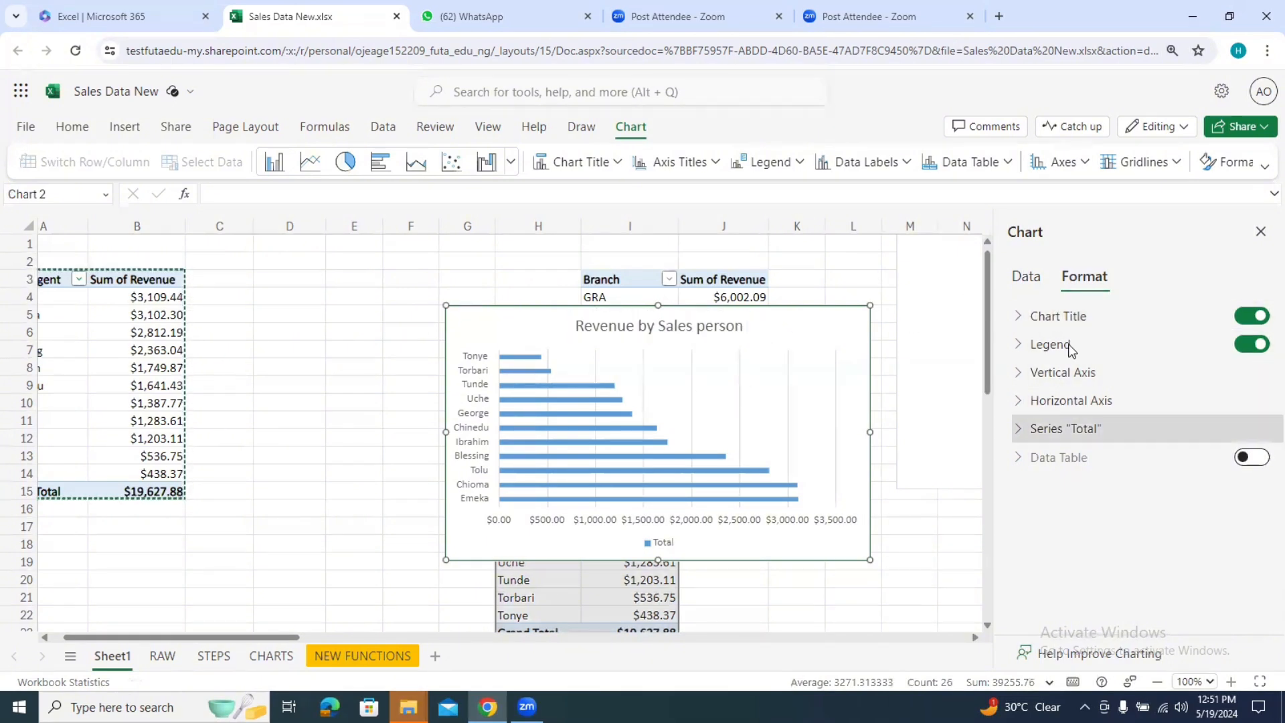
Step: Remove the legend and the horizontal axis from the Revenue by Sales person bar chart
{"action": "left_click", "coordinate": [1245, 353]}
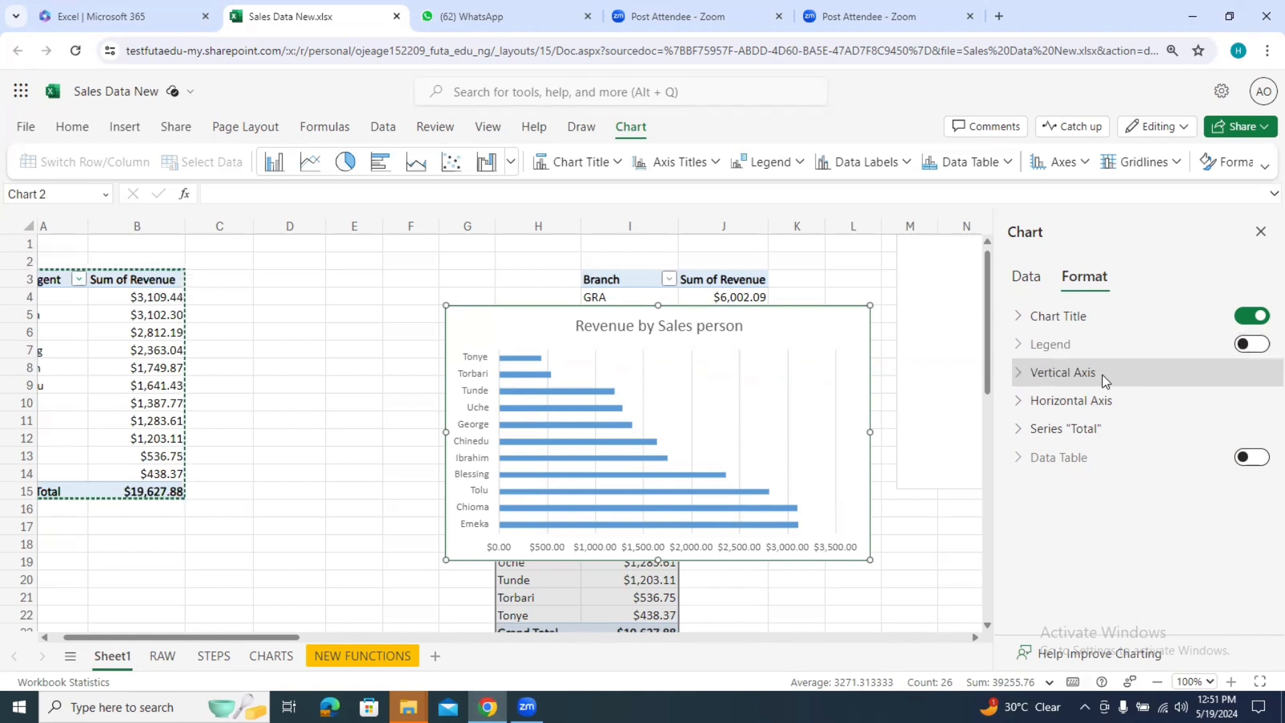
{"action": "left_click", "coordinate": [1146, 404]}
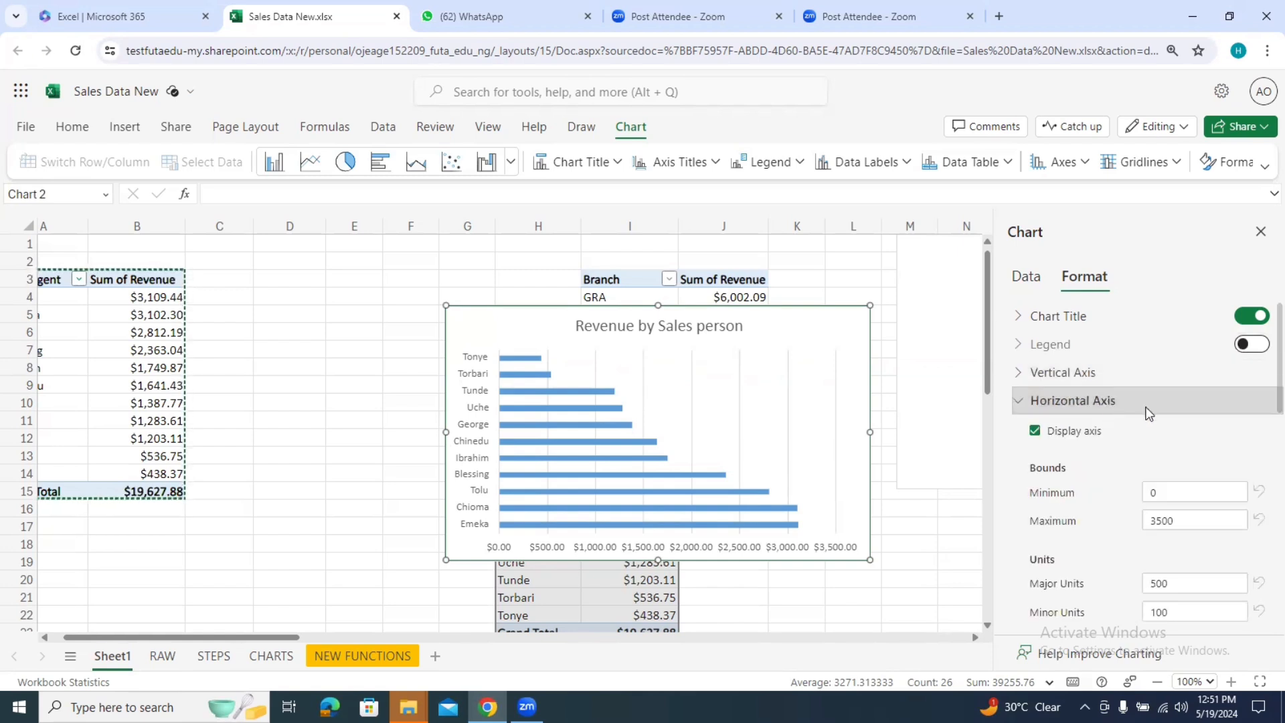
{"action": "left_click", "coordinate": [1035, 432]}
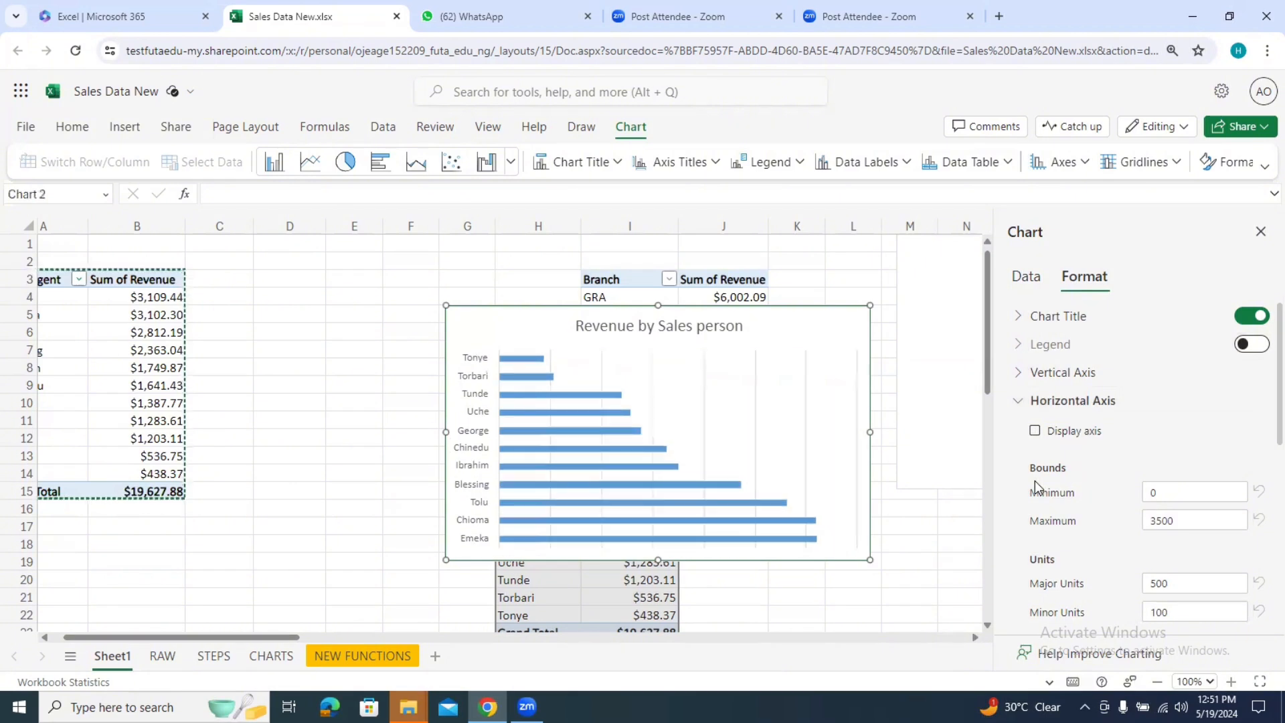
Step: Add data labels to the "Total" series of the Revenue by Sales person bar chart
{"action": "scroll", "coordinate": [1262, 353], "scroll_direction": "down", "scroll_amount": 1}
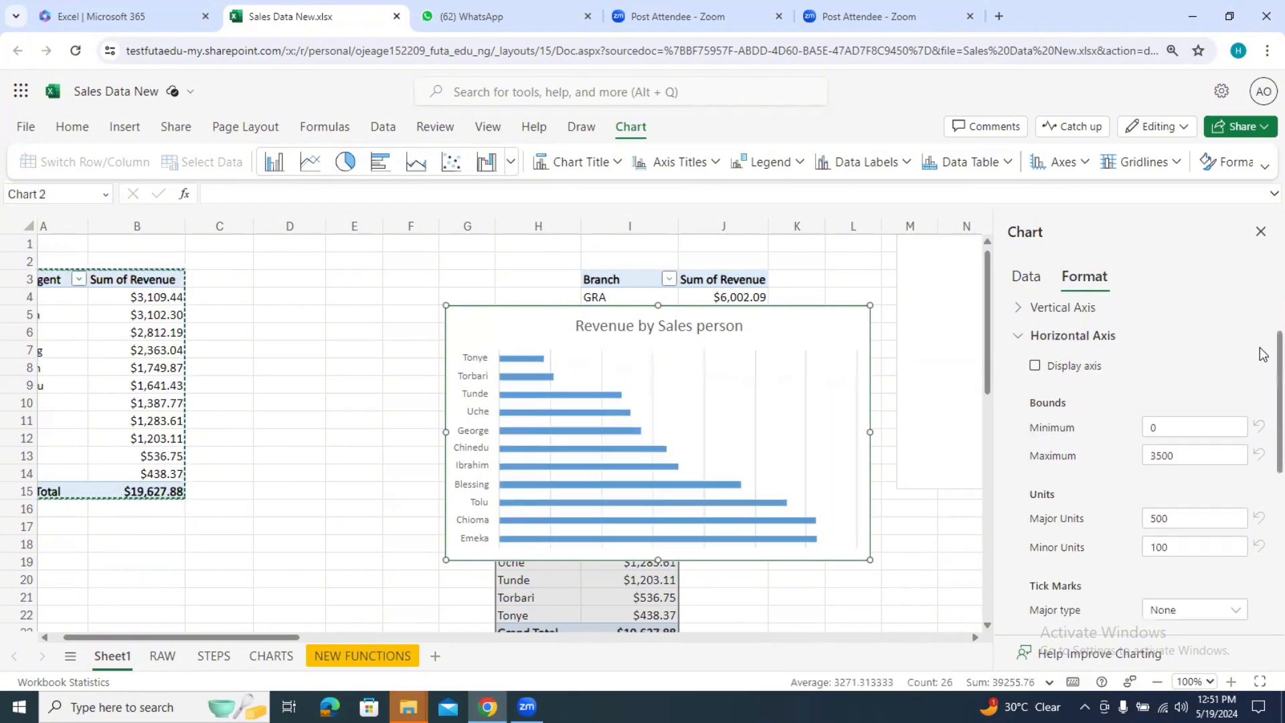
{"action": "scroll", "coordinate": [1263, 353], "scroll_direction": "down", "scroll_amount": 2}
{"action": "scroll", "coordinate": [1261, 334], "scroll_direction": "up", "scroll_amount": 3}
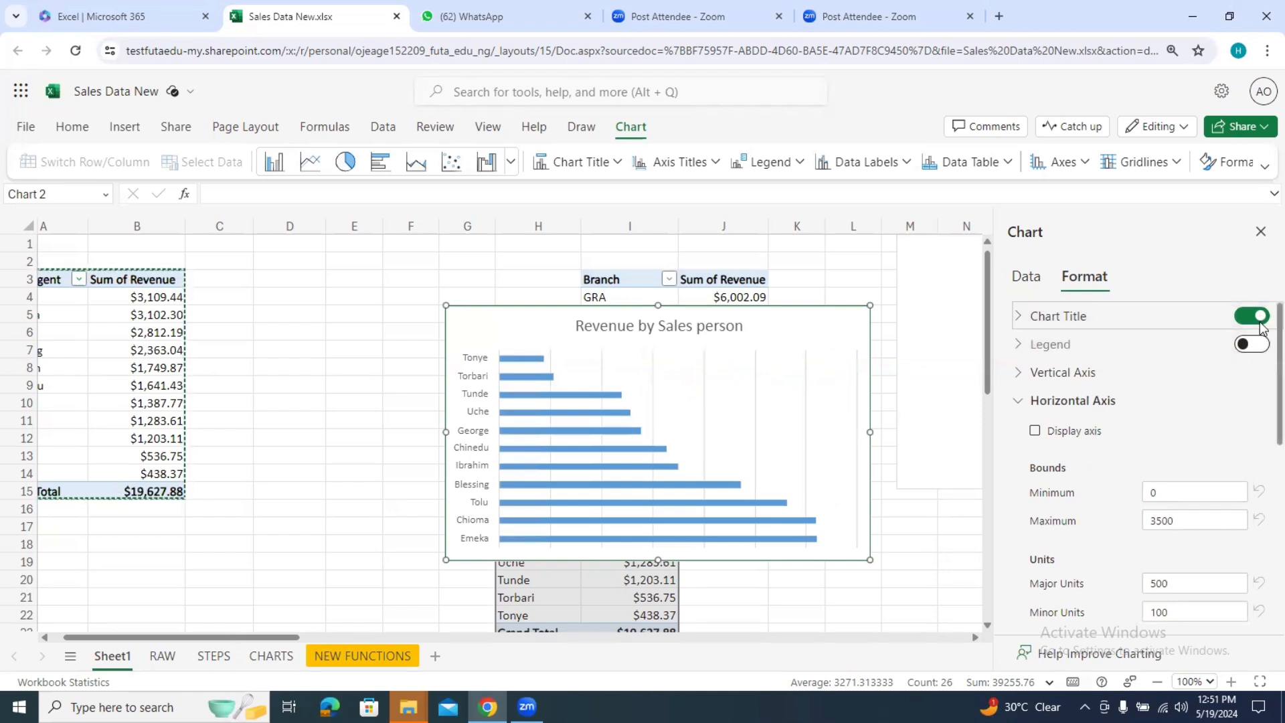
{"action": "scroll", "coordinate": [1263, 374], "scroll_direction": "down", "scroll_amount": 1}
{"action": "scroll", "coordinate": [1262, 374], "scroll_direction": "down", "scroll_amount": 4}
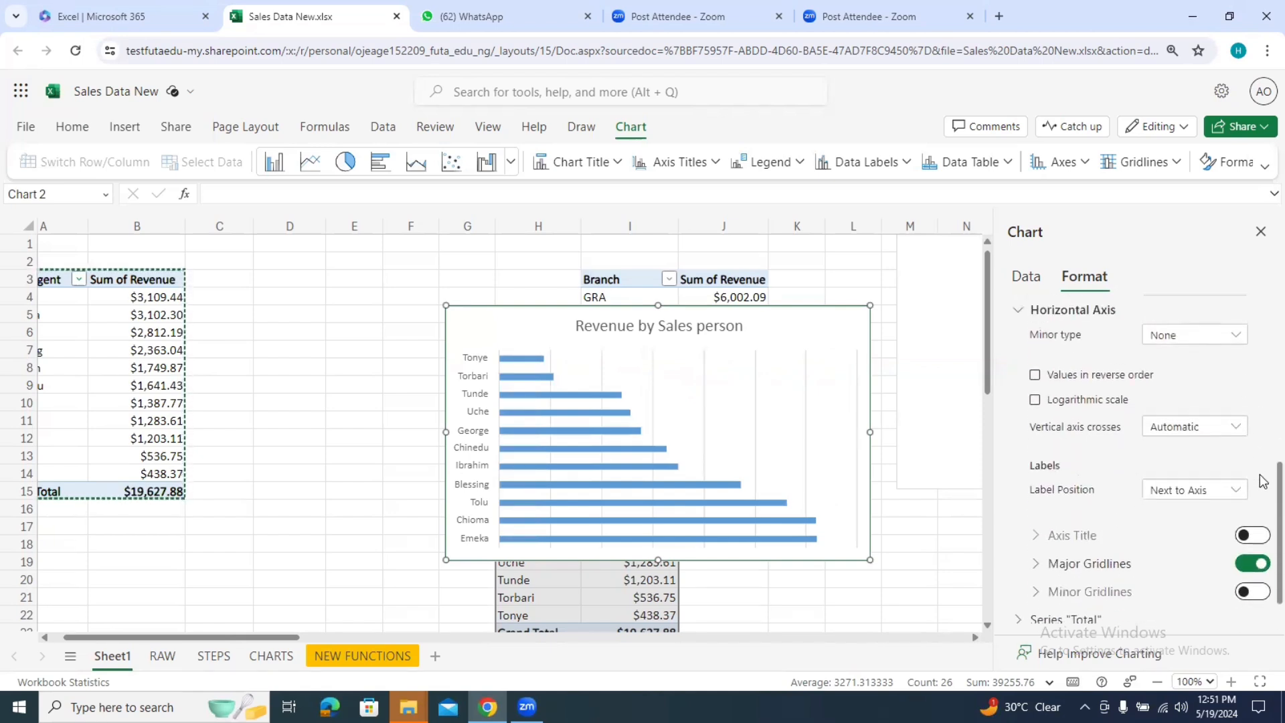
{"action": "scroll", "coordinate": [1263, 492], "scroll_direction": "down", "scroll_amount": 1}
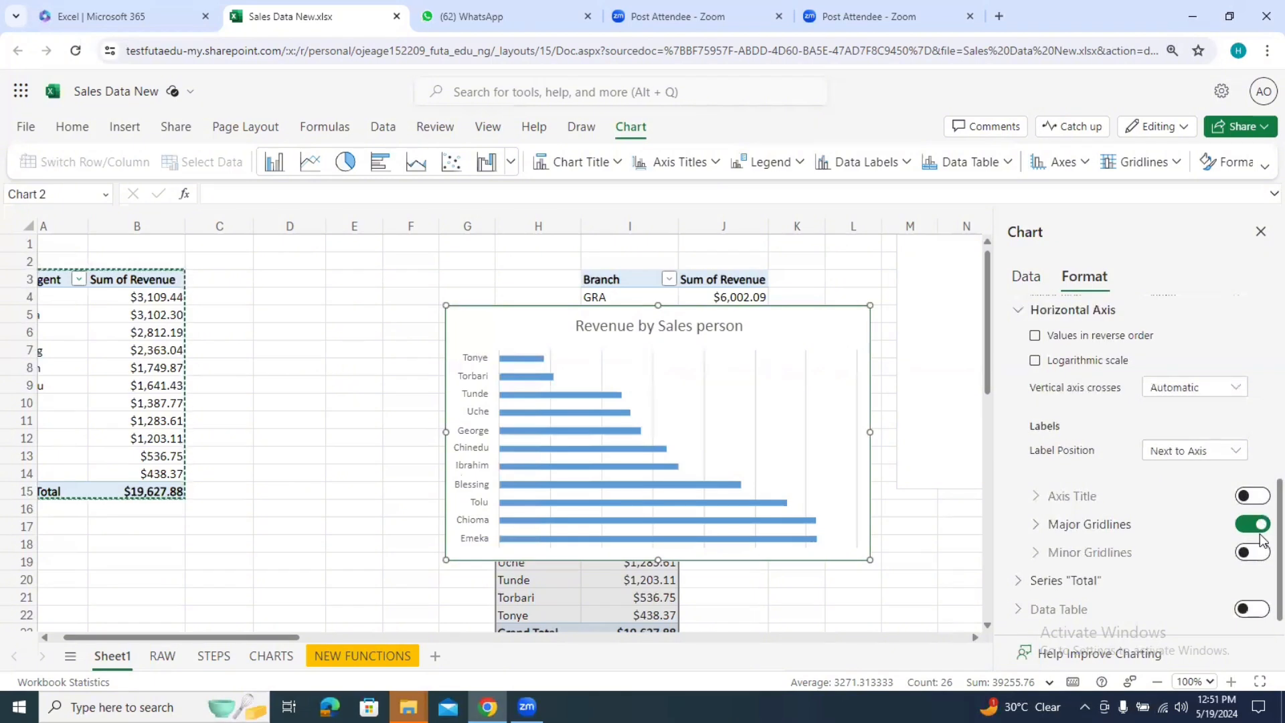
{"action": "scroll", "coordinate": [1263, 469], "scroll_direction": "up", "scroll_amount": 4}
{"action": "scroll", "coordinate": [1263, 373], "scroll_direction": "up", "scroll_amount": 2}
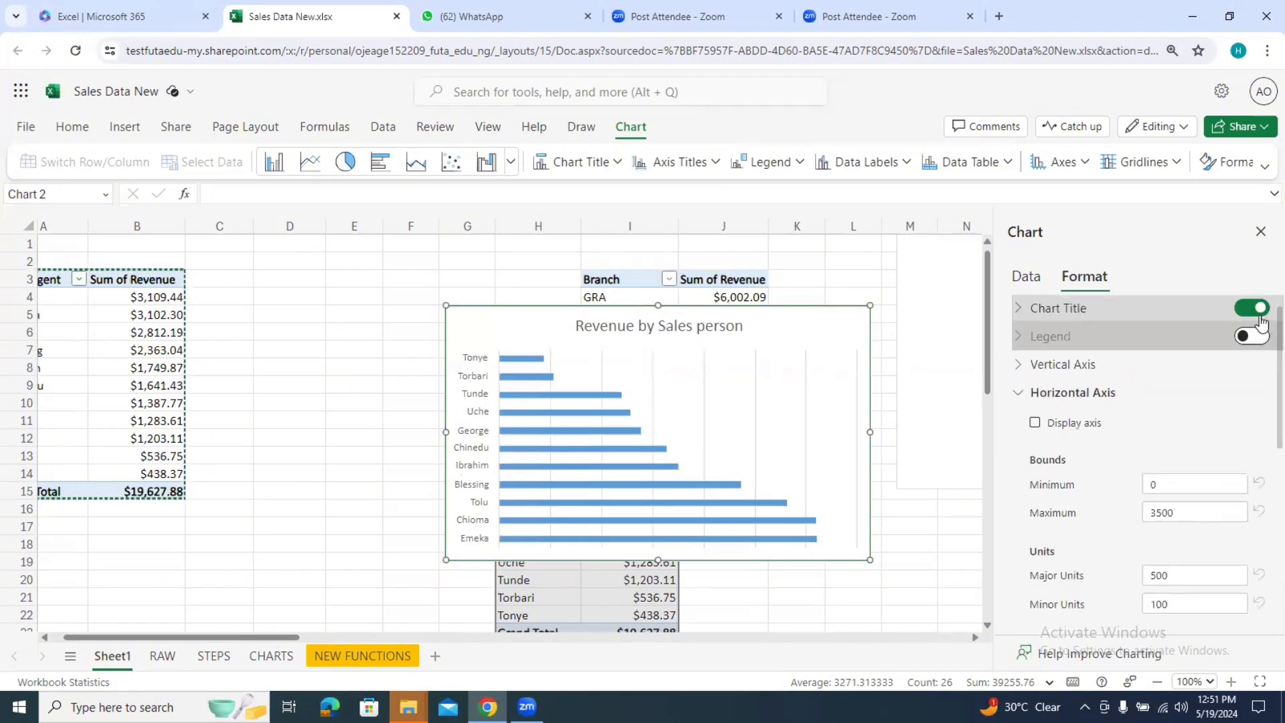
{"action": "scroll", "coordinate": [1263, 468], "scroll_direction": "down", "scroll_amount": 5}
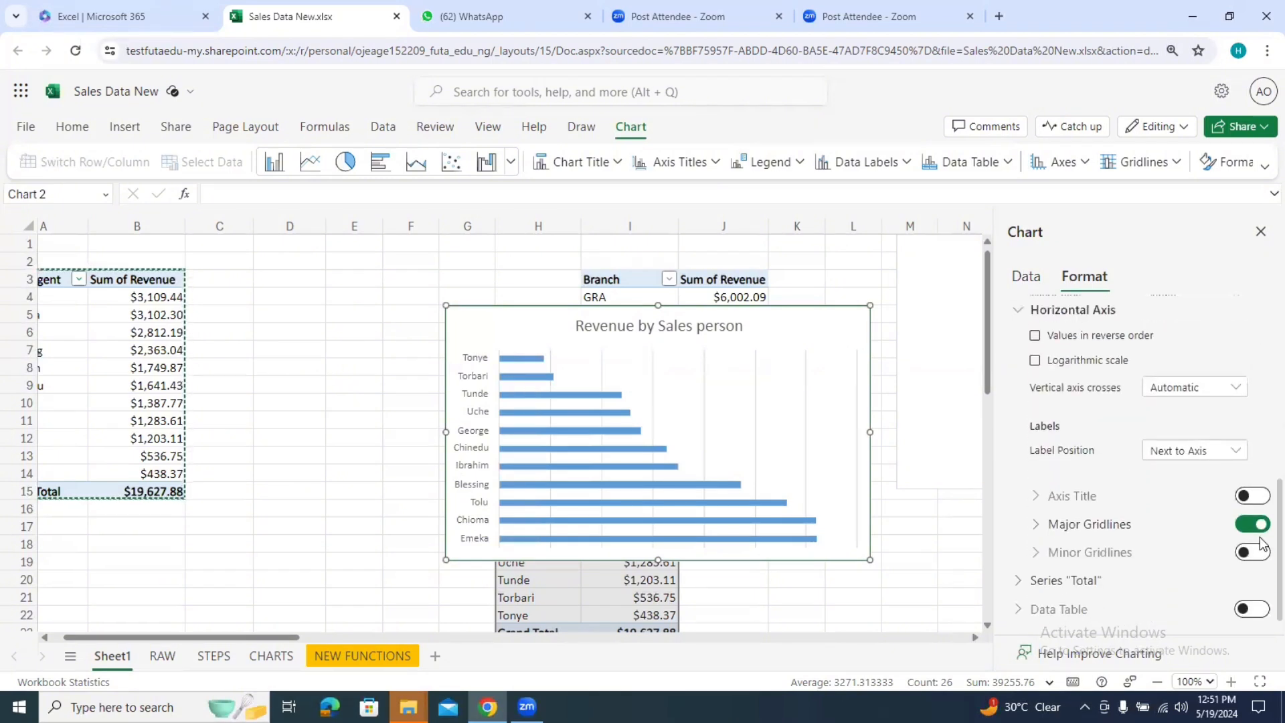
{"action": "left_click", "coordinate": [1158, 580]}
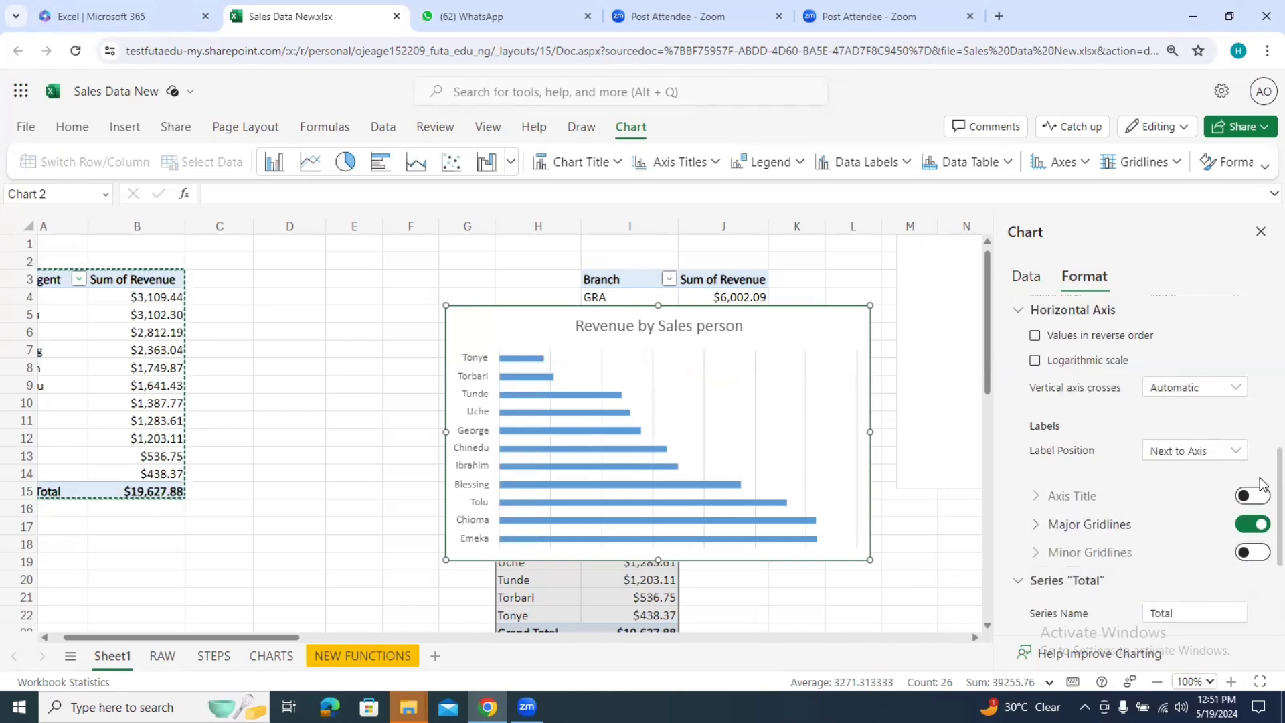
{"action": "scroll", "coordinate": [1260, 482], "scroll_direction": "down", "scroll_amount": 4}
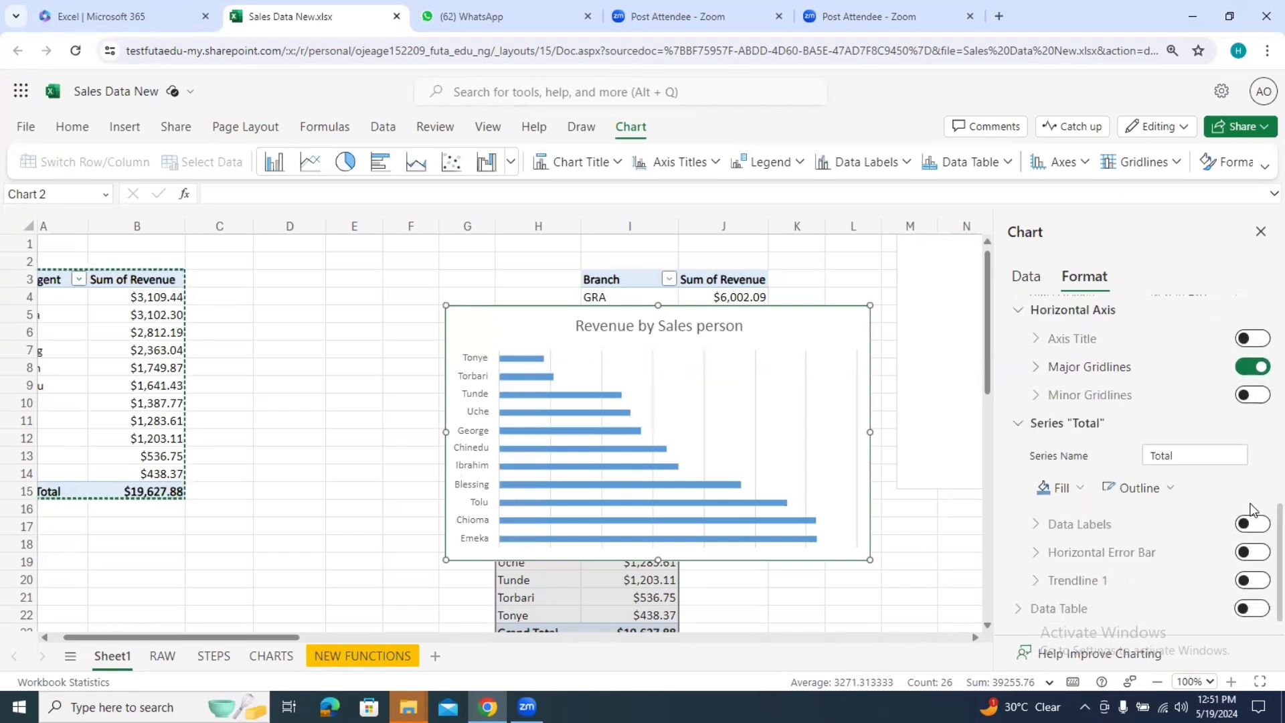
{"action": "left_click", "coordinate": [1253, 524]}
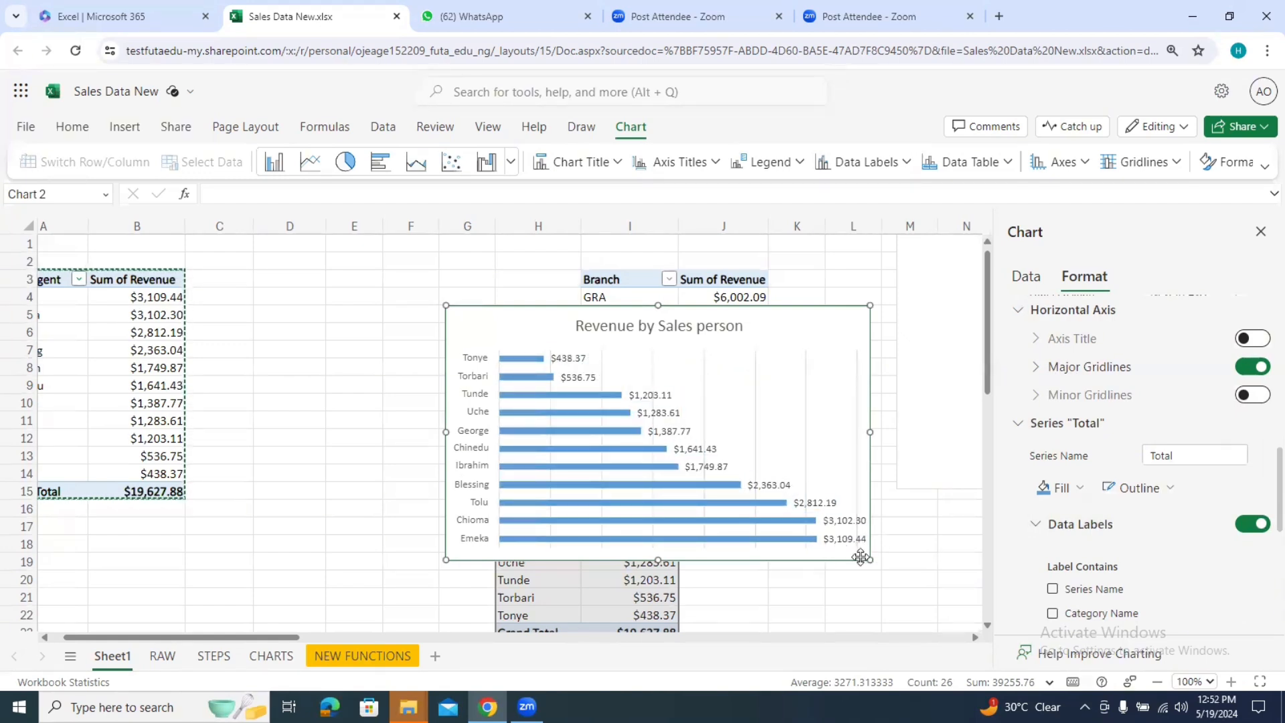
{"action": "left_click", "coordinate": [829, 540]}
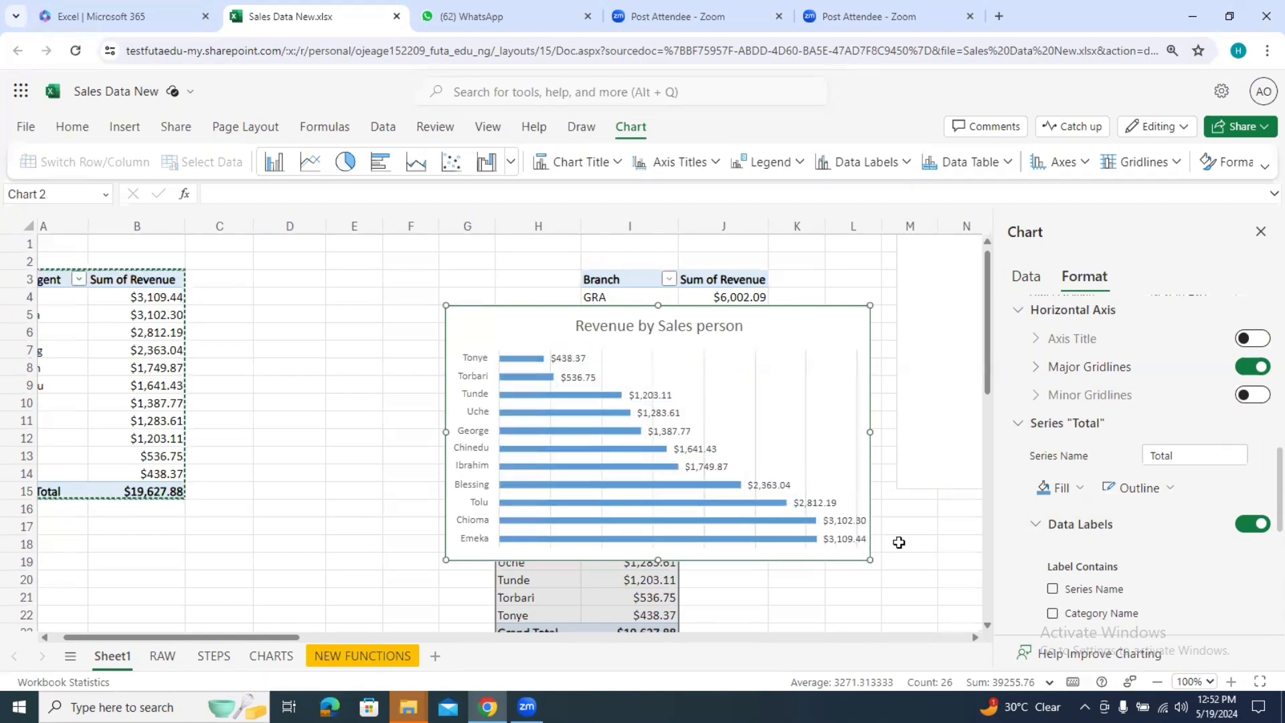
Step: Turn off the bar chart's horizontal axis major gridlines and close the chart formatting options
{"action": "scroll", "coordinate": [1262, 483], "scroll_direction": "down", "scroll_amount": 3}
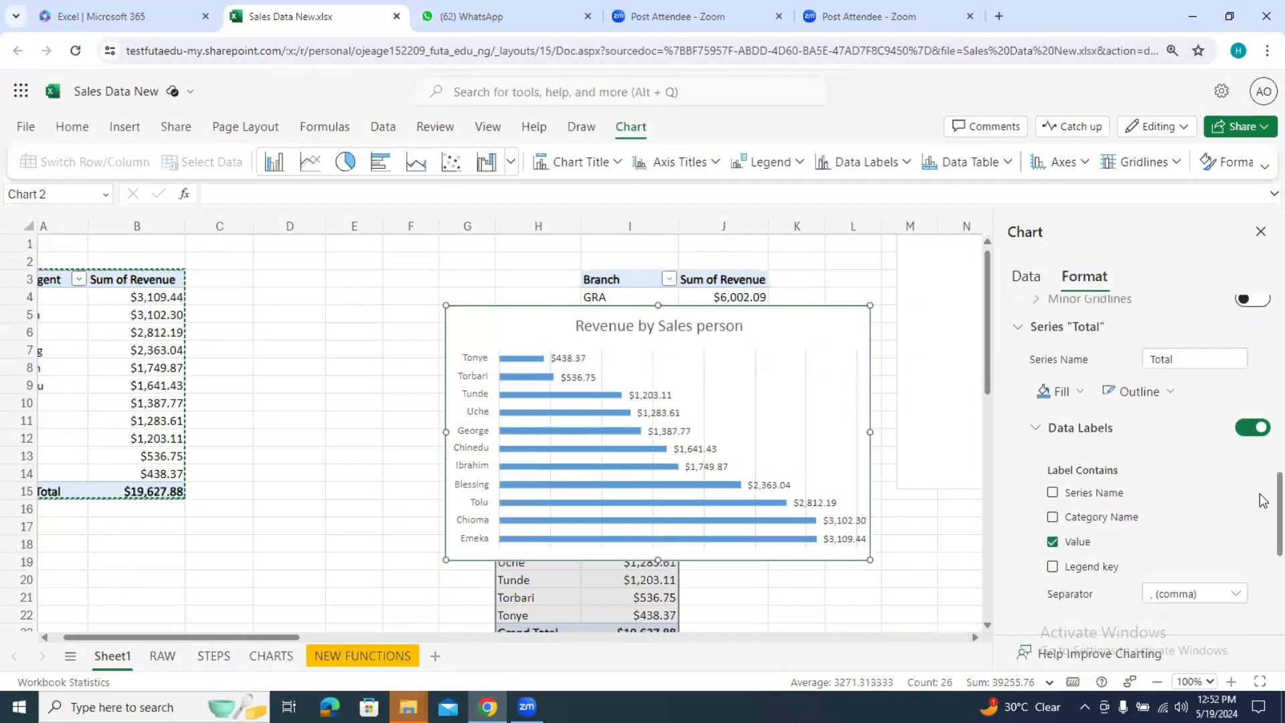
{"action": "scroll", "coordinate": [1263, 495], "scroll_direction": "up", "scroll_amount": 1}
{"action": "scroll", "coordinate": [1262, 508], "scroll_direction": "down", "scroll_amount": 3}
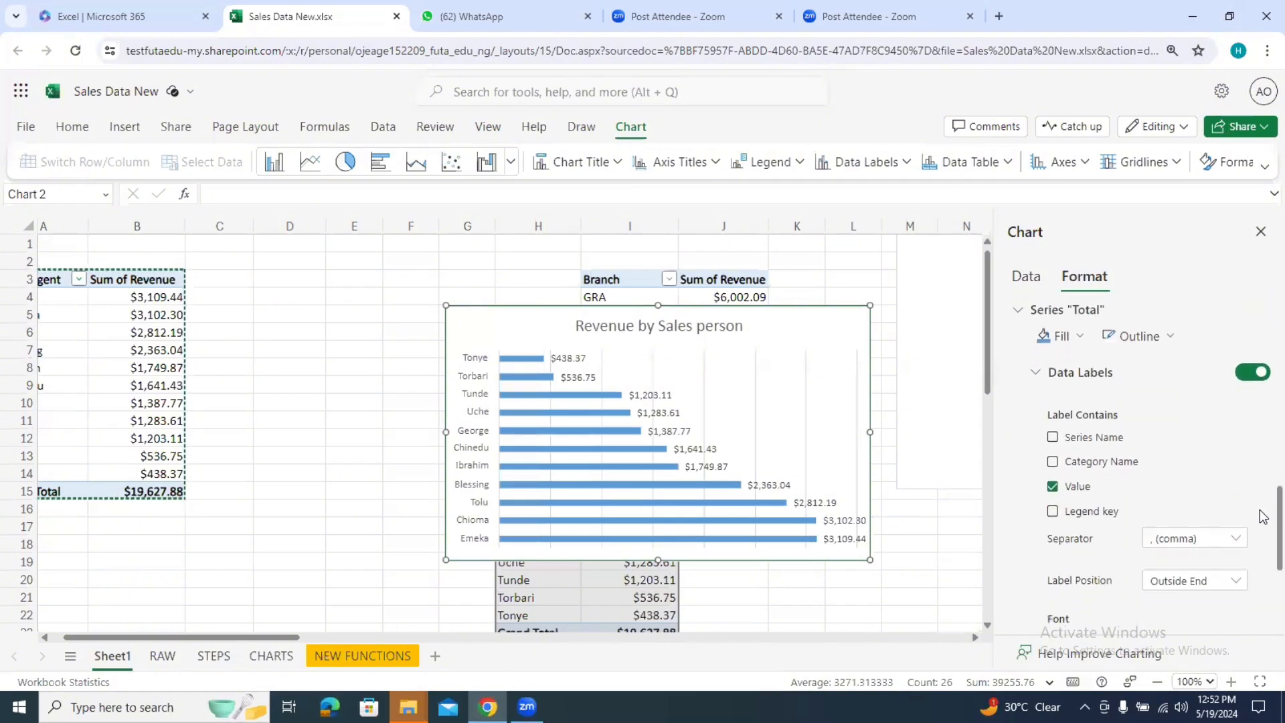
{"action": "scroll", "coordinate": [1263, 543], "scroll_direction": "up", "scroll_amount": 4}
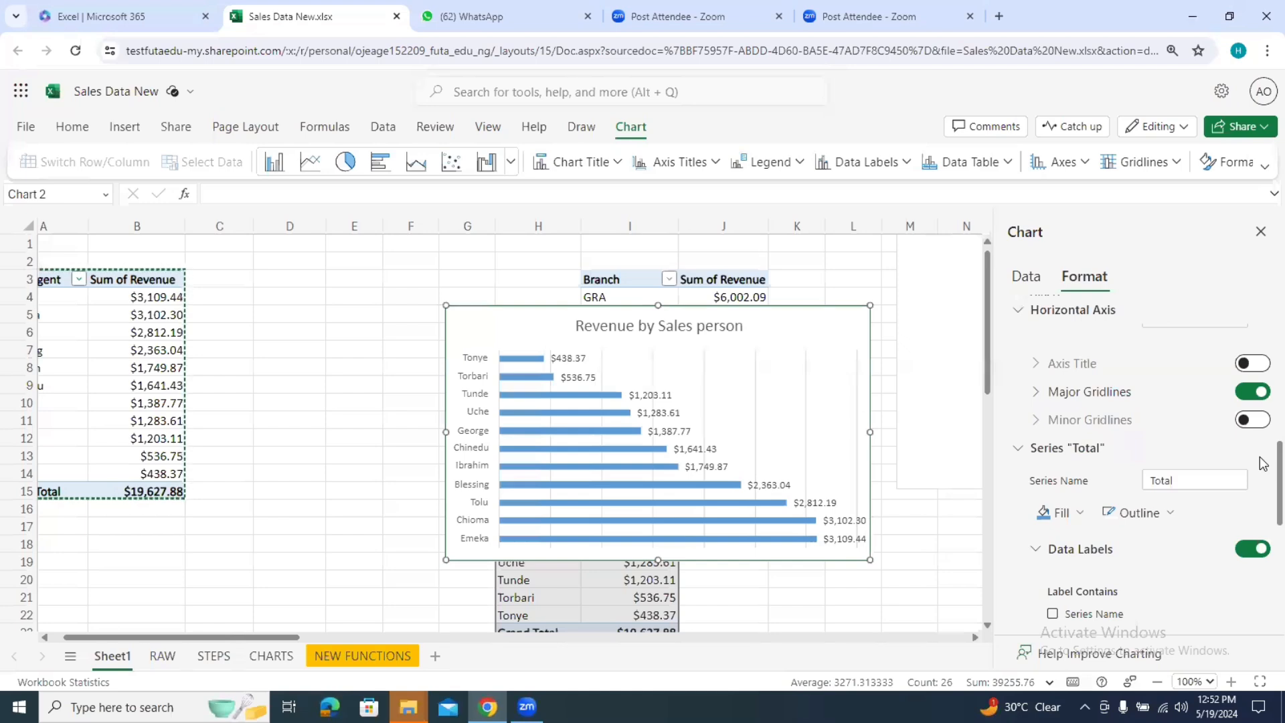
{"action": "scroll", "coordinate": [1263, 463], "scroll_direction": "up", "scroll_amount": 1}
{"action": "left_click", "coordinate": [1255, 428]}
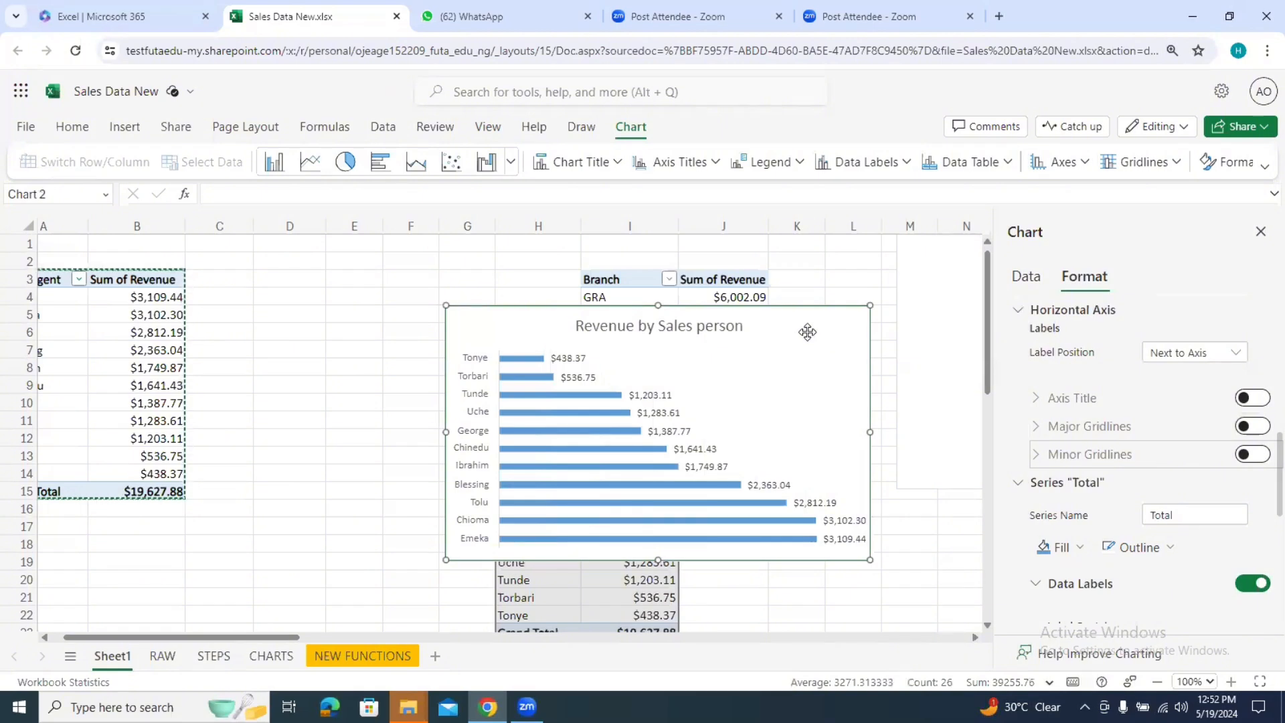
{"action": "left_click", "coordinate": [1262, 231]}
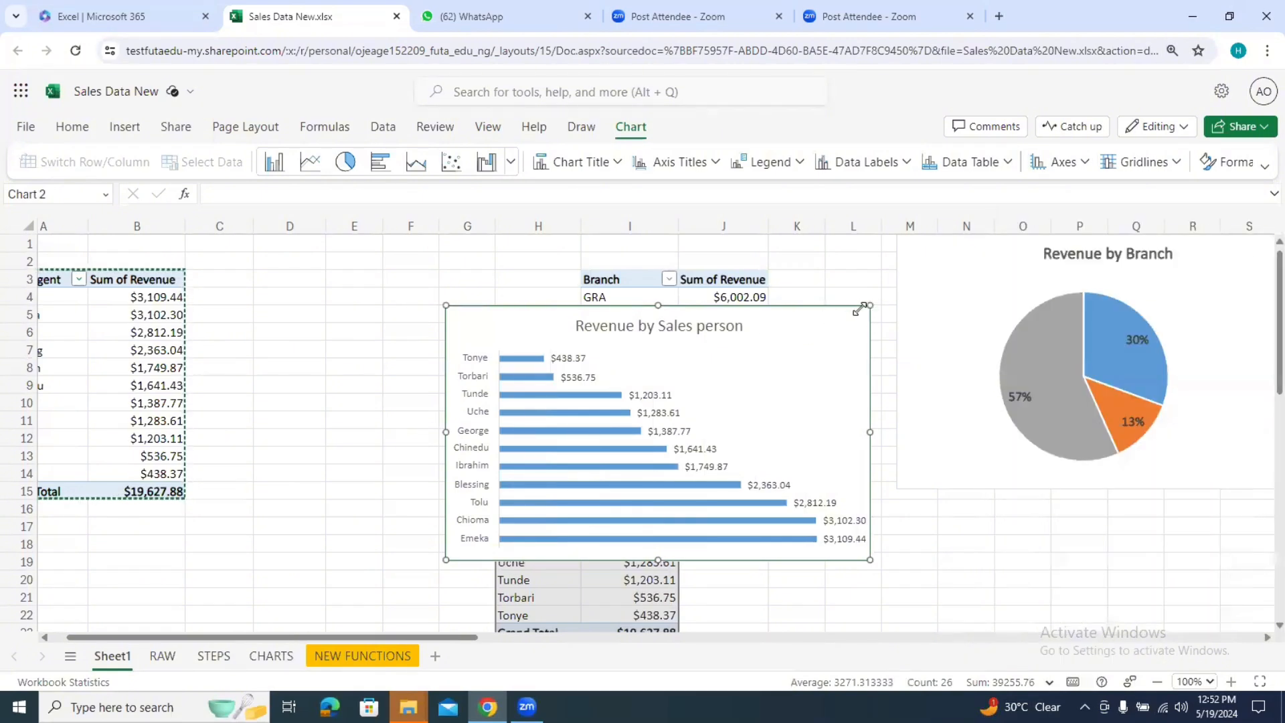
Step: Shrink the bar chart and place it below the branch PivotTable, then shrink the pie chart and move it to columns I to N
{"action": "left_click_drag", "start_coordinate": [860, 308], "coordinate": [757, 475]}
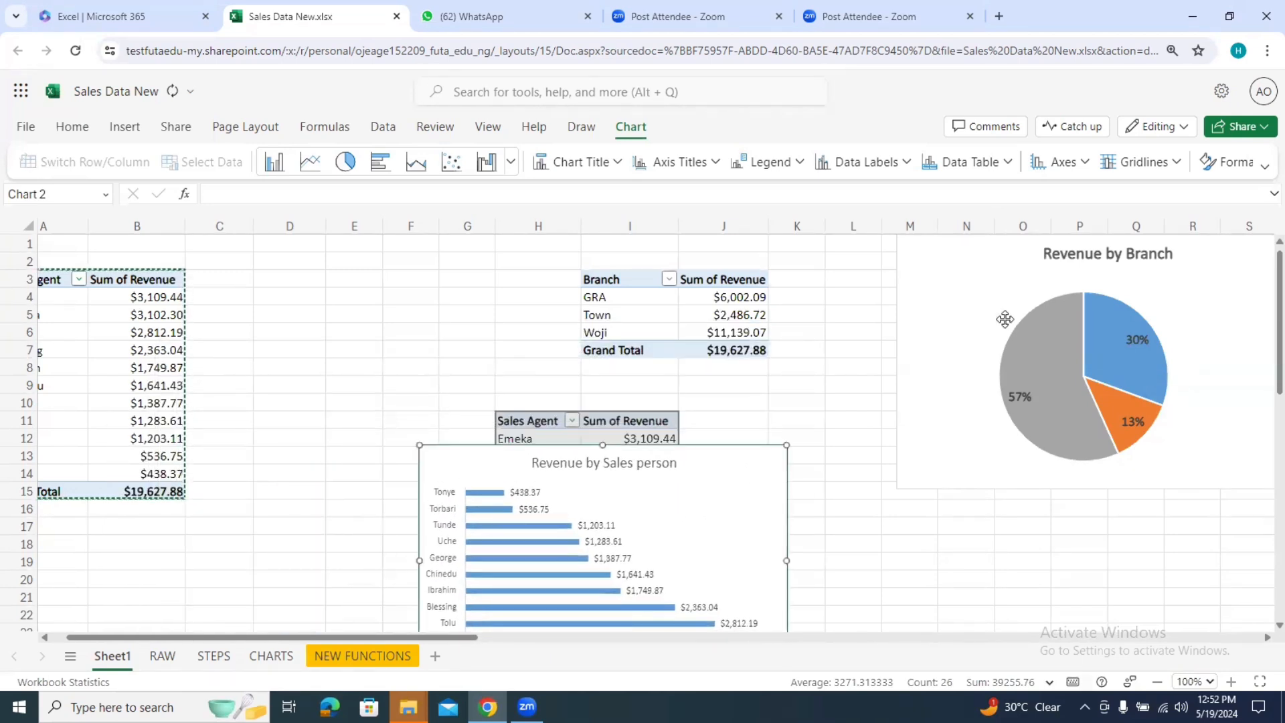
{"action": "left_click", "coordinate": [1199, 277]}
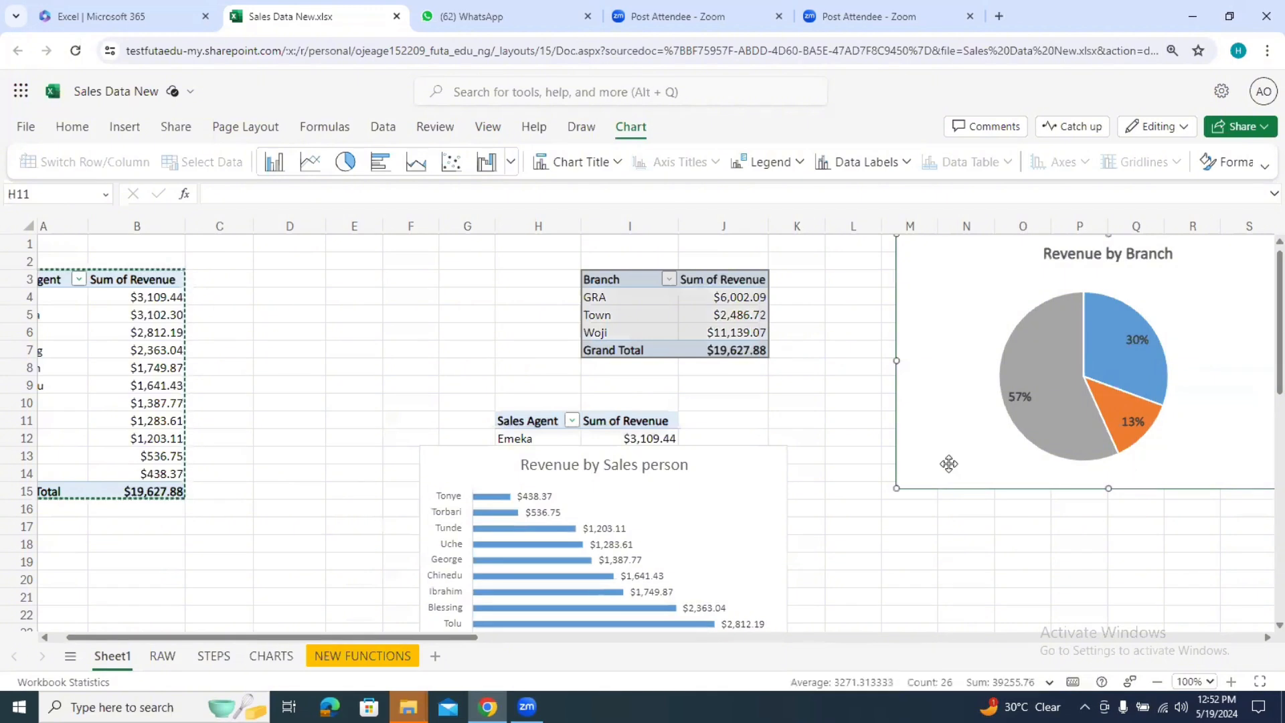
{"action": "left_click_drag", "start_coordinate": [895, 490], "coordinate": [923, 459]}
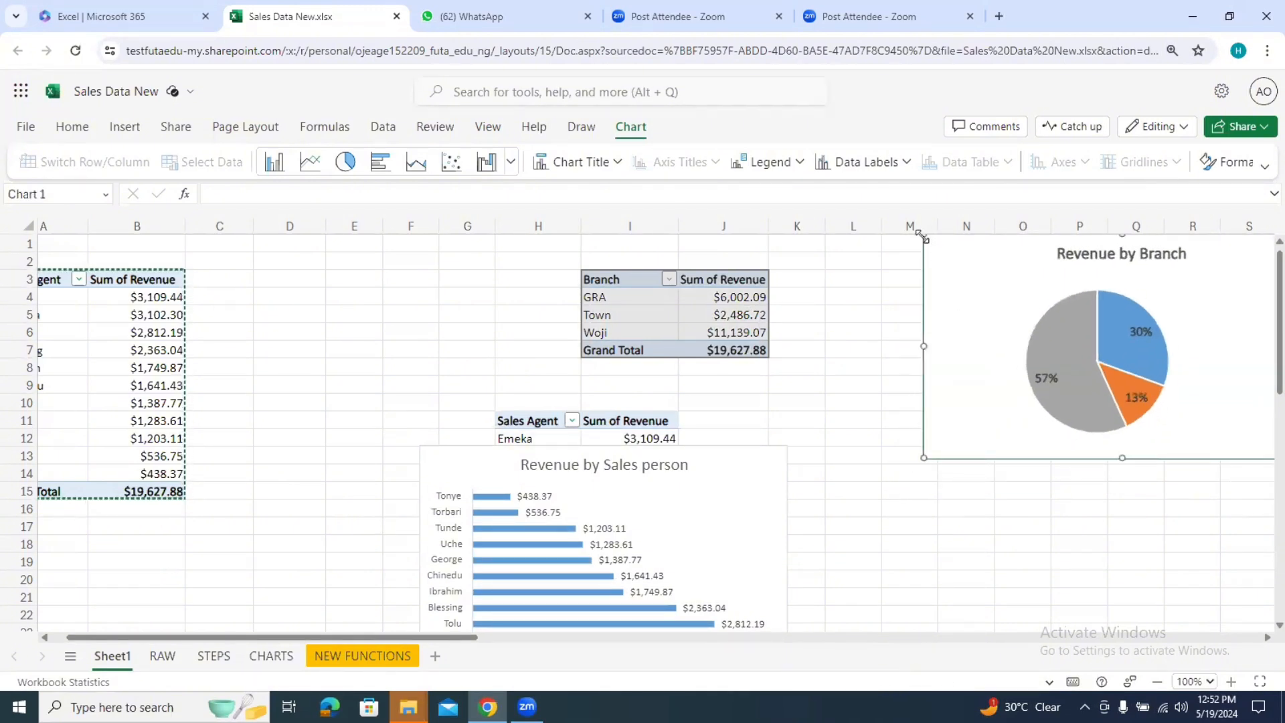
{"action": "left_click_drag", "start_coordinate": [923, 237], "coordinate": [946, 247]}
{"action": "left_click_drag", "start_coordinate": [1014, 275], "coordinate": [705, 249]}
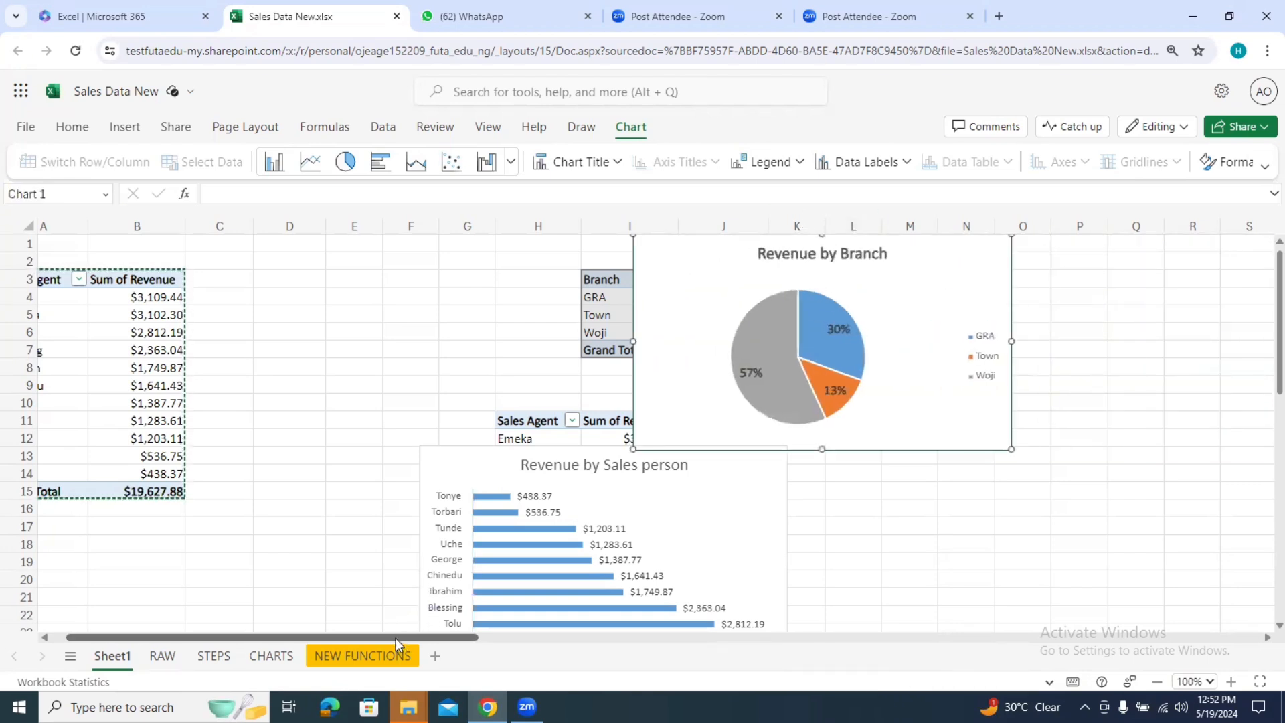
Step: Replace Sales Agent and Revenue in the PivotTable at A3 with Products as rows and Sum of Units as values
{"action": "left_click_drag", "start_coordinate": [396, 637], "coordinate": [382, 638]}
{"action": "left_click", "coordinate": [297, 385]}
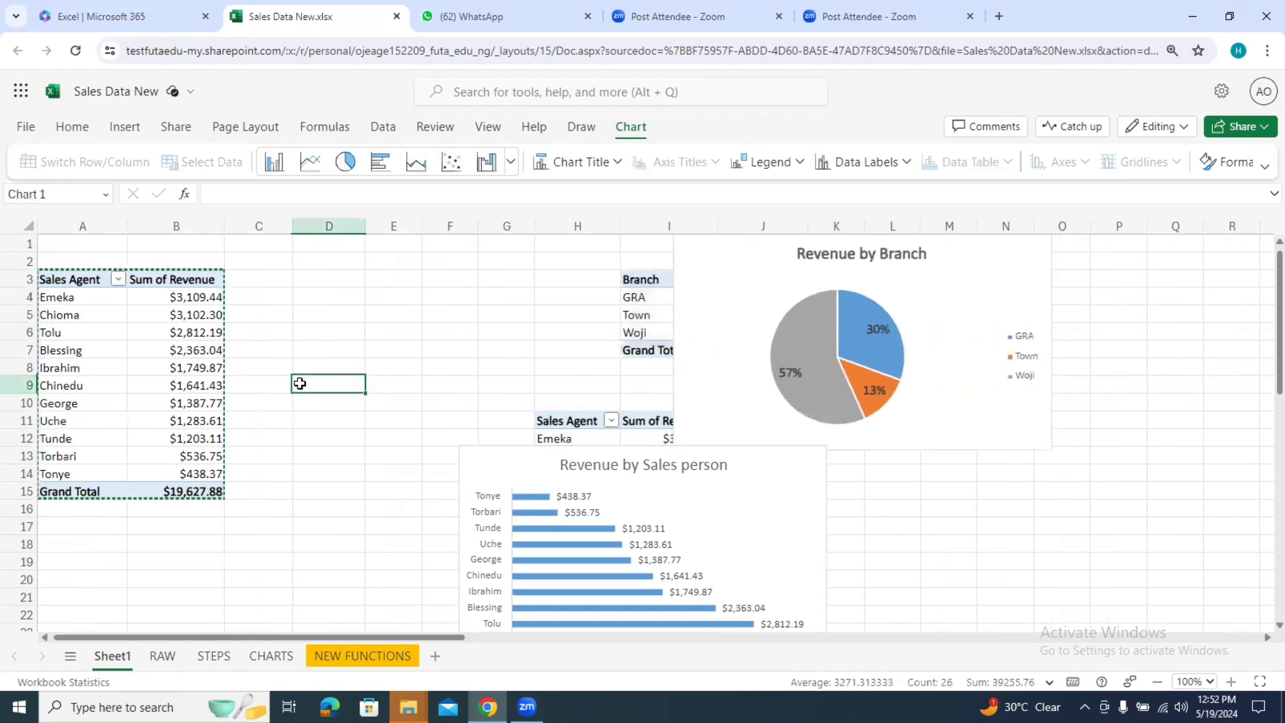
{"action": "left_click", "coordinate": [196, 347]}
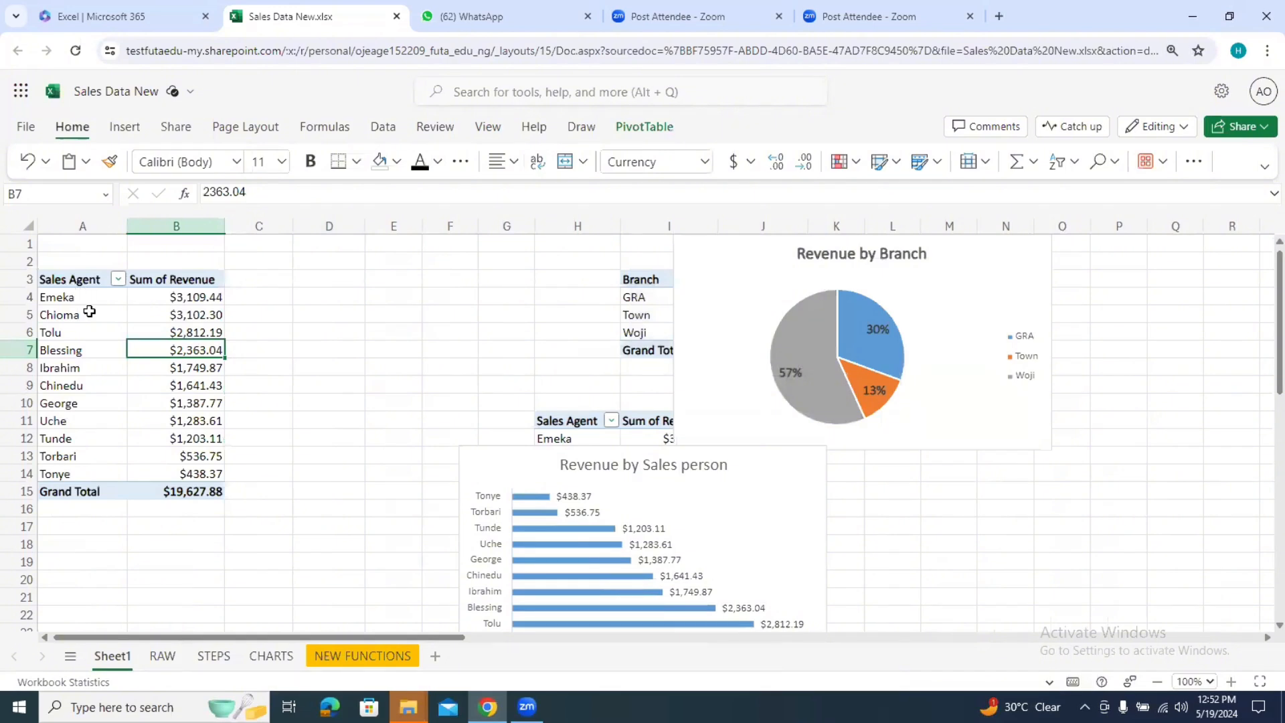
{"action": "left_click", "coordinate": [89, 312]}
{"action": "right_click", "coordinate": [94, 317]}
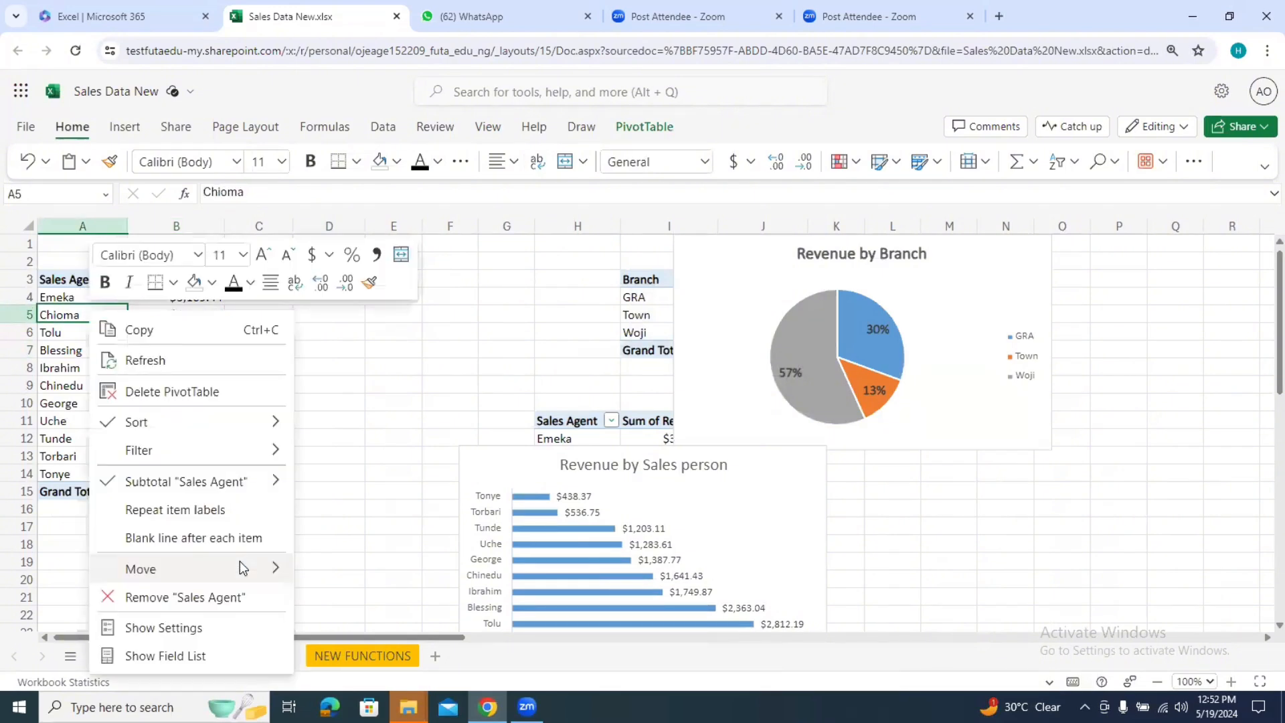
{"action": "left_click", "coordinate": [179, 659]}
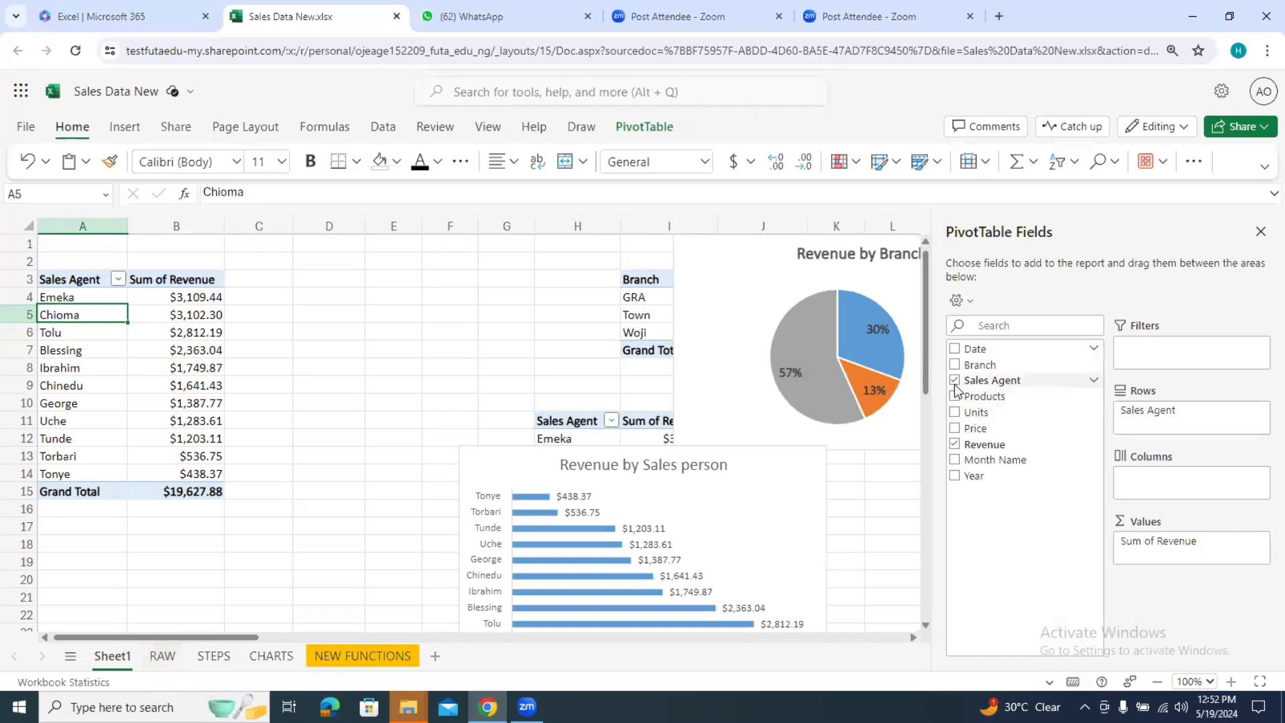
{"action": "left_click", "coordinate": [955, 382]}
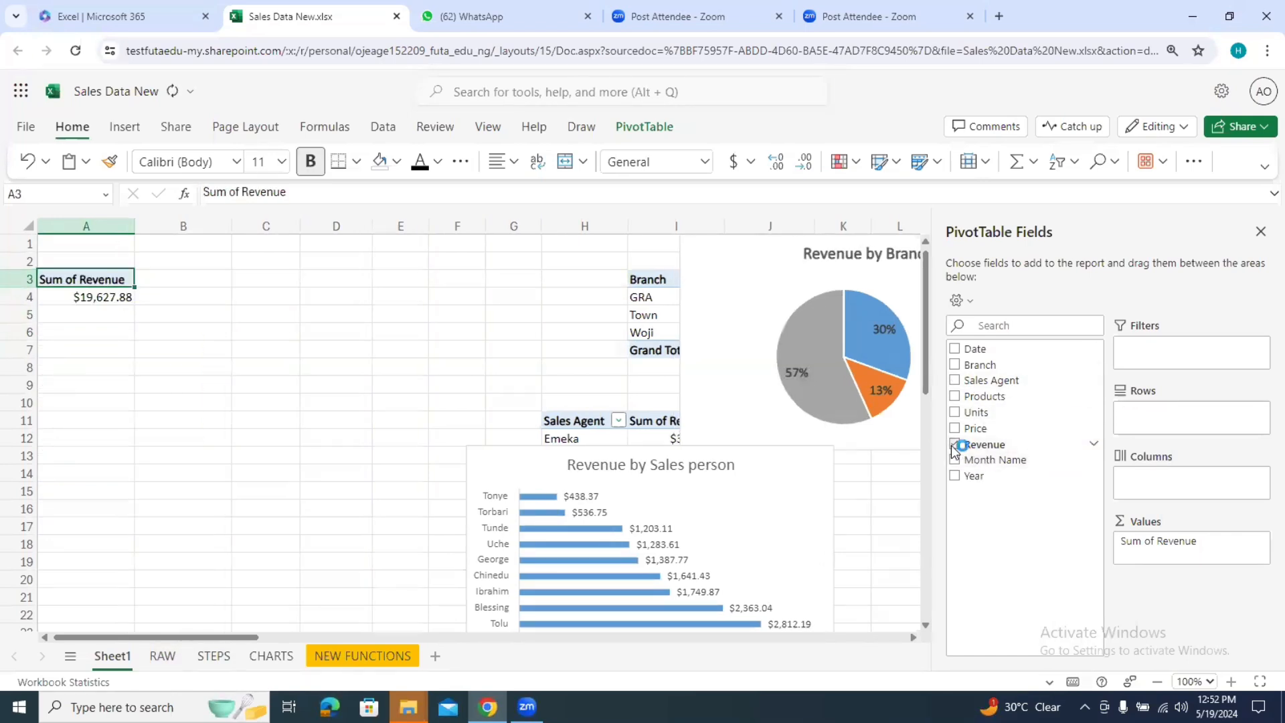
{"action": "left_click", "coordinate": [955, 445]}
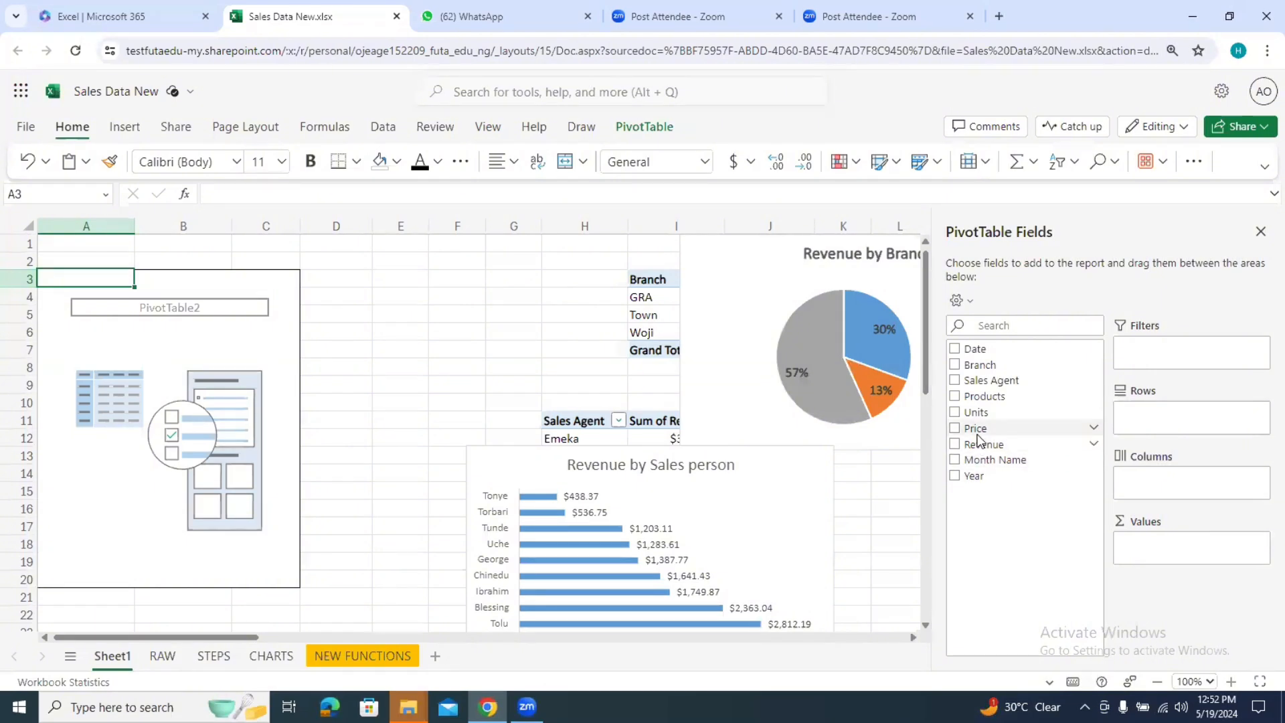
{"action": "left_click", "coordinate": [955, 396]}
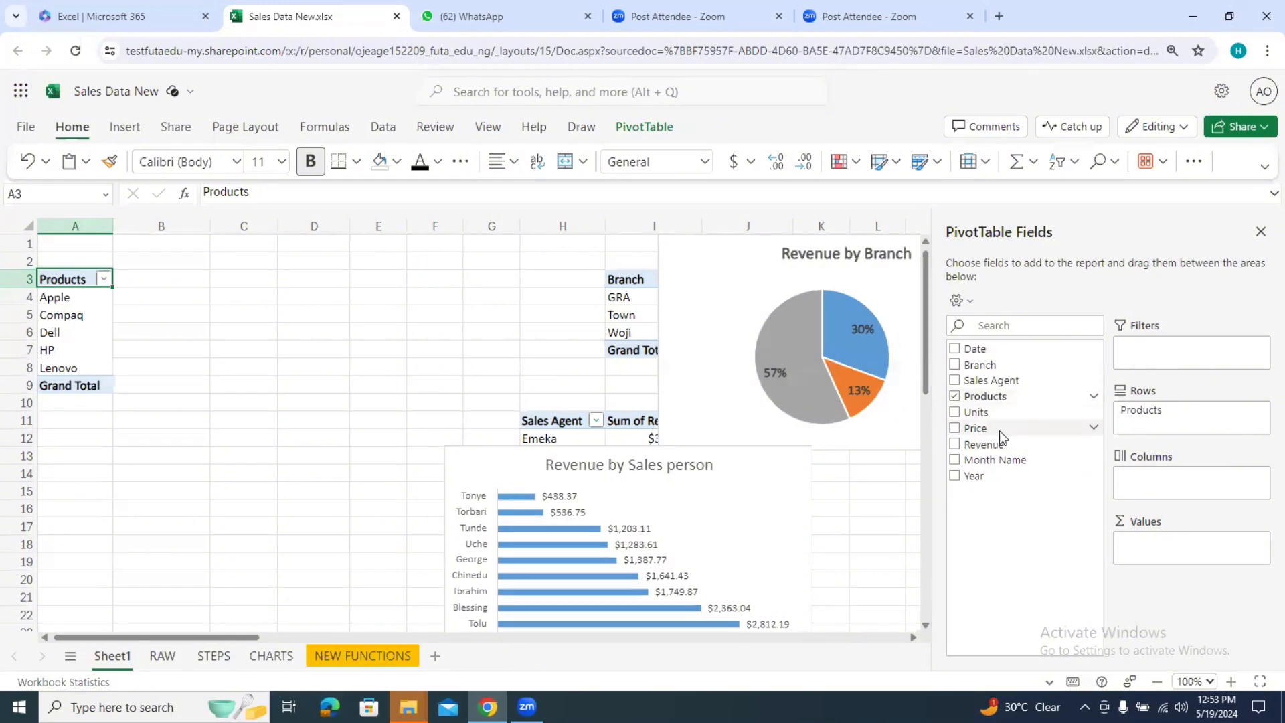
{"action": "left_click_drag", "start_coordinate": [993, 419], "coordinate": [1170, 548]}
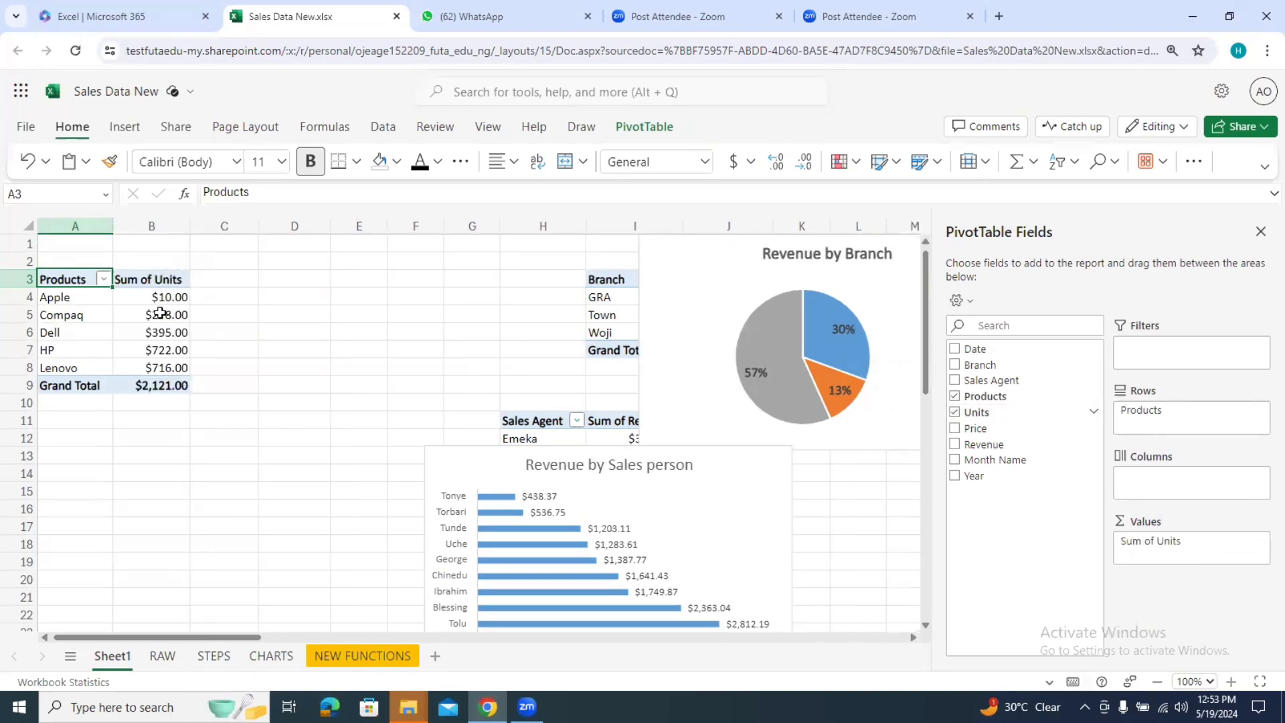
Step: Change the number format of the Sum of Units values in B4:B9 to General
{"action": "left_click_drag", "start_coordinate": [161, 313], "coordinate": [161, 387]}
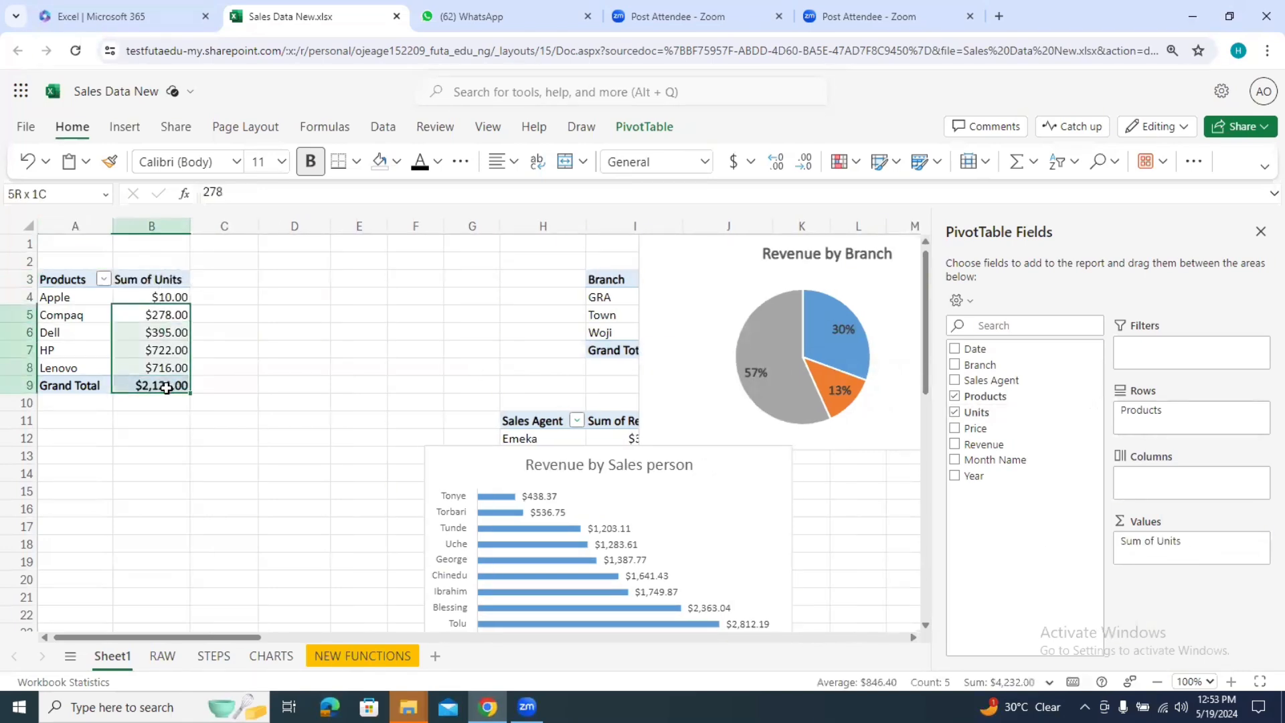
{"action": "left_click", "coordinate": [706, 163]}
{"action": "left_click", "coordinate": [694, 192]}
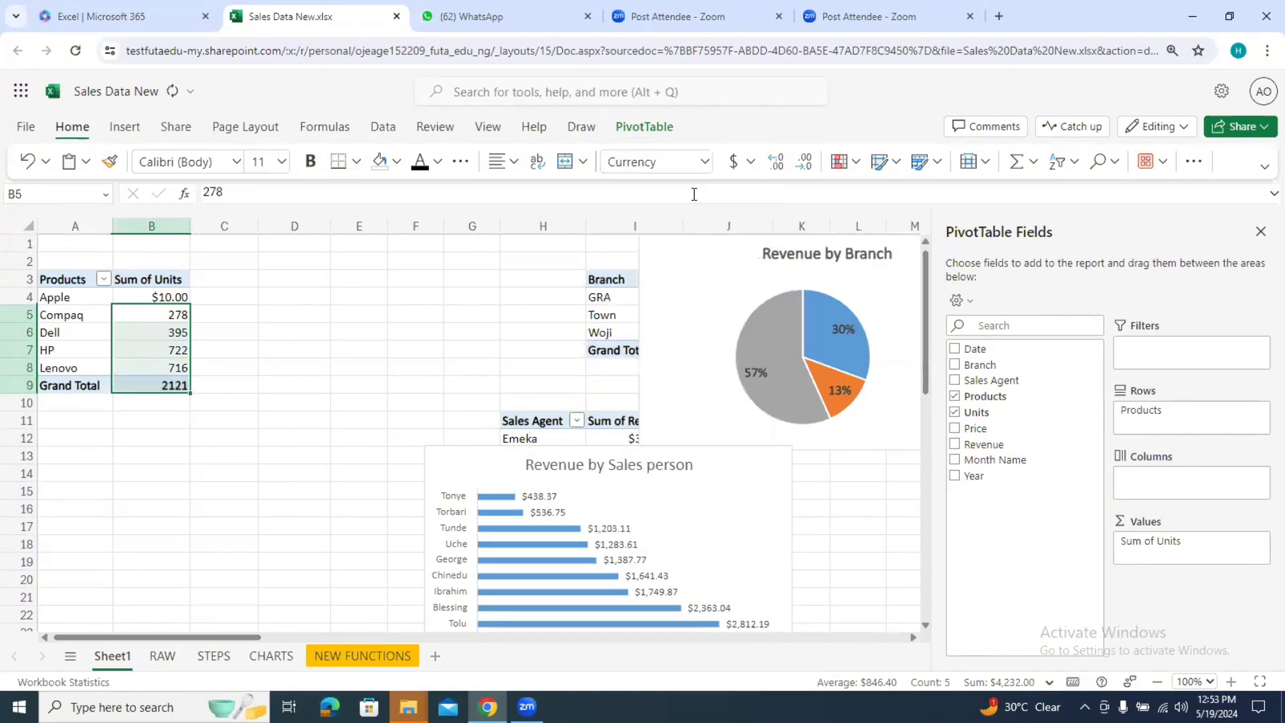
{"action": "left_click", "coordinate": [169, 296]}
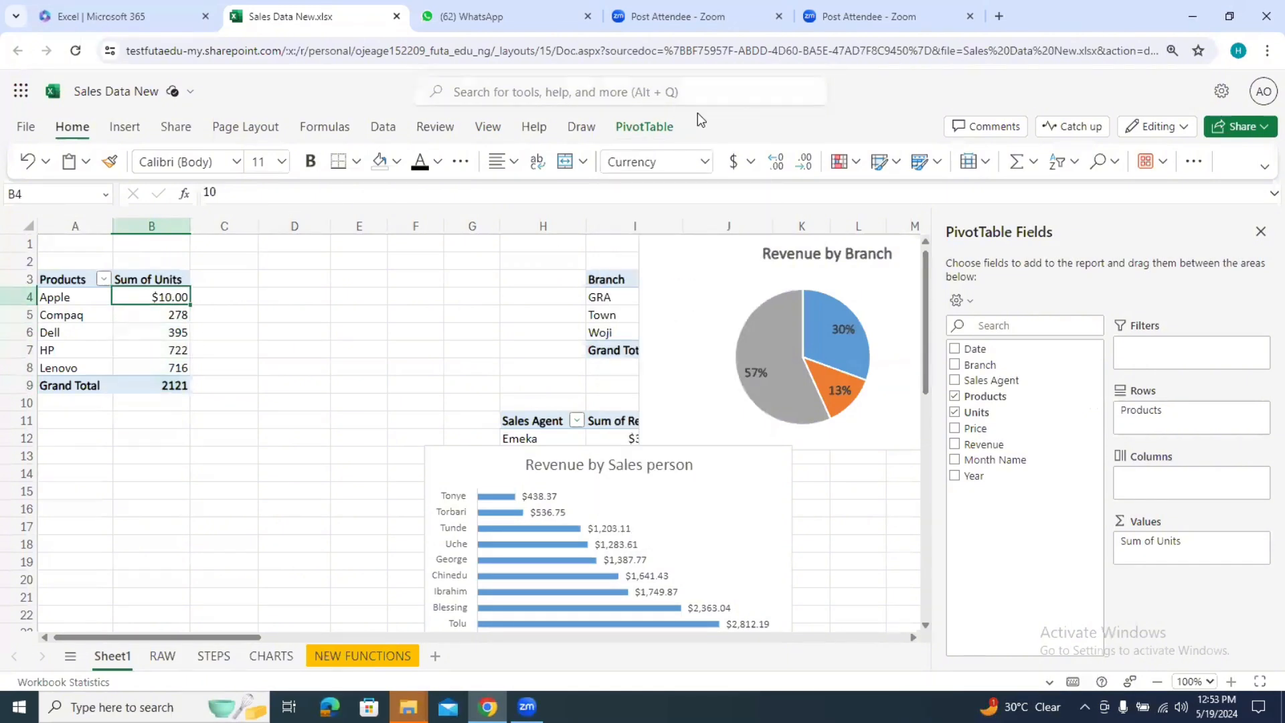
{"action": "left_click", "coordinate": [705, 161]}
{"action": "left_click", "coordinate": [708, 195]}
{"action": "left_click", "coordinate": [229, 337]}
{"action": "left_click", "coordinate": [171, 299]}
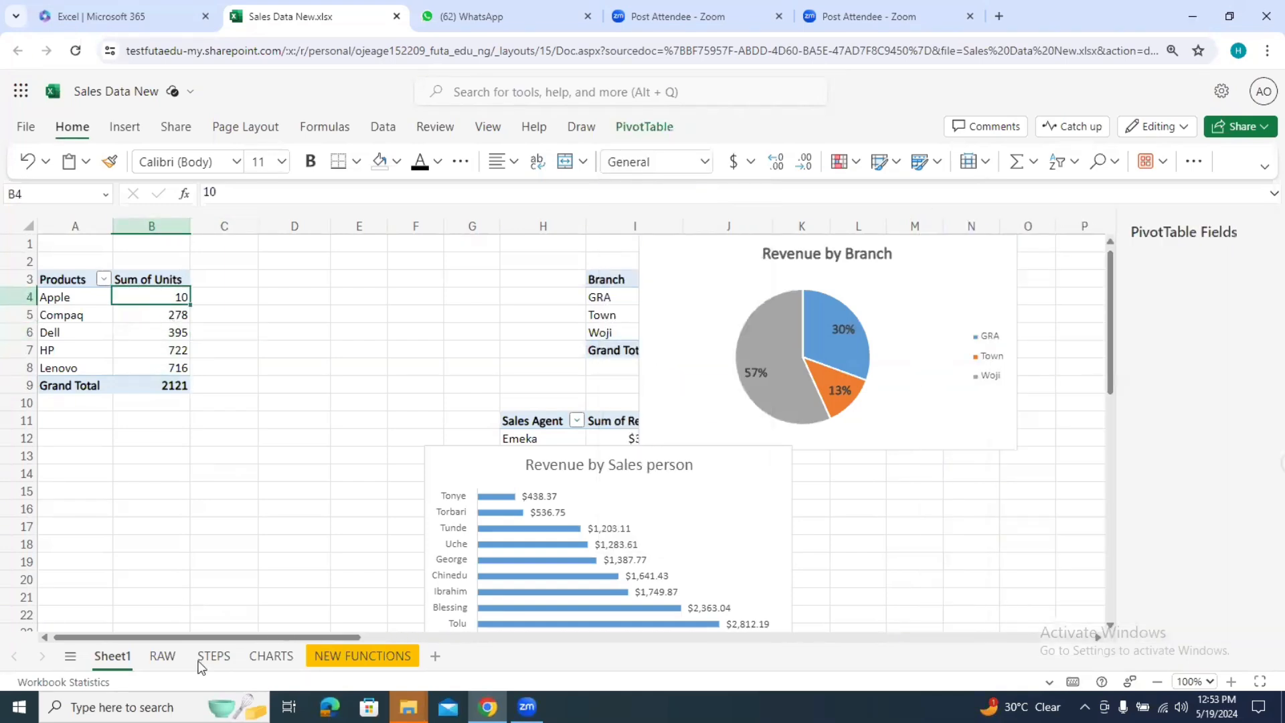
Step: Open the RAW sheet to examine the source sales table
{"action": "left_click", "coordinate": [164, 658]}
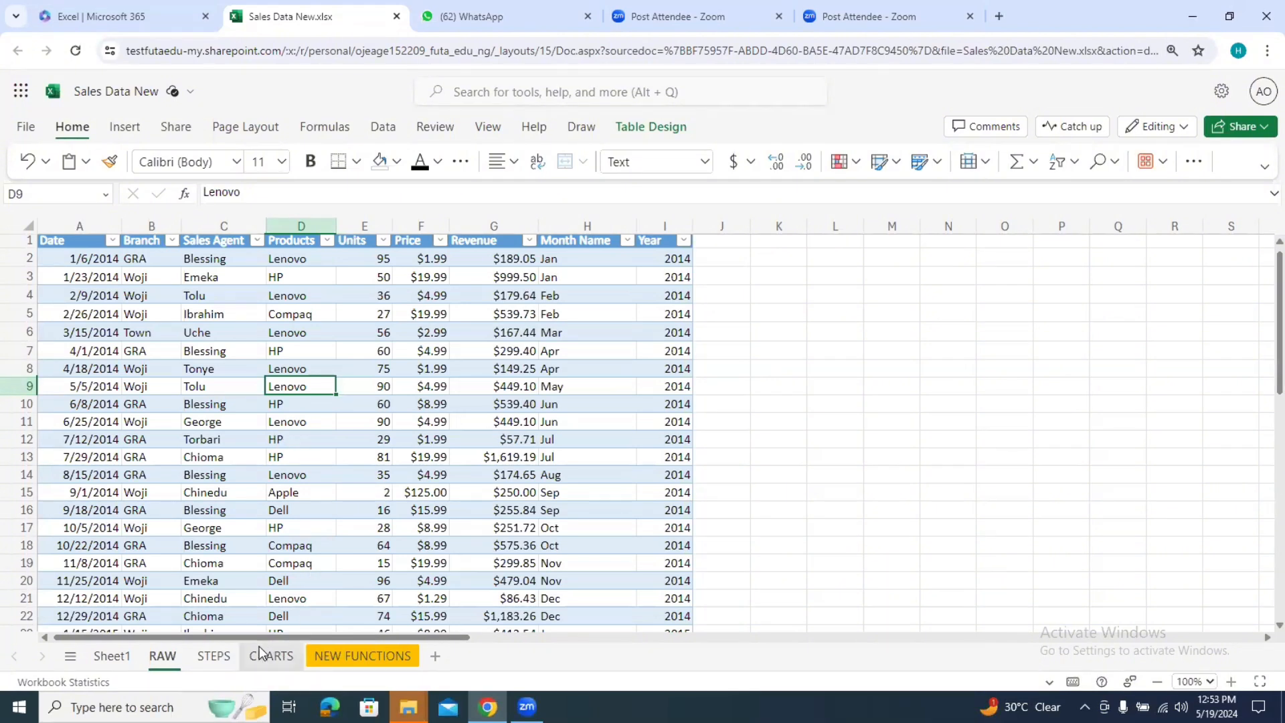
Step: Copy the Products and Sum of Units PivotTable from A3:B9 on Sheet1 and paste it at P15
{"action": "left_click", "coordinate": [121, 659]}
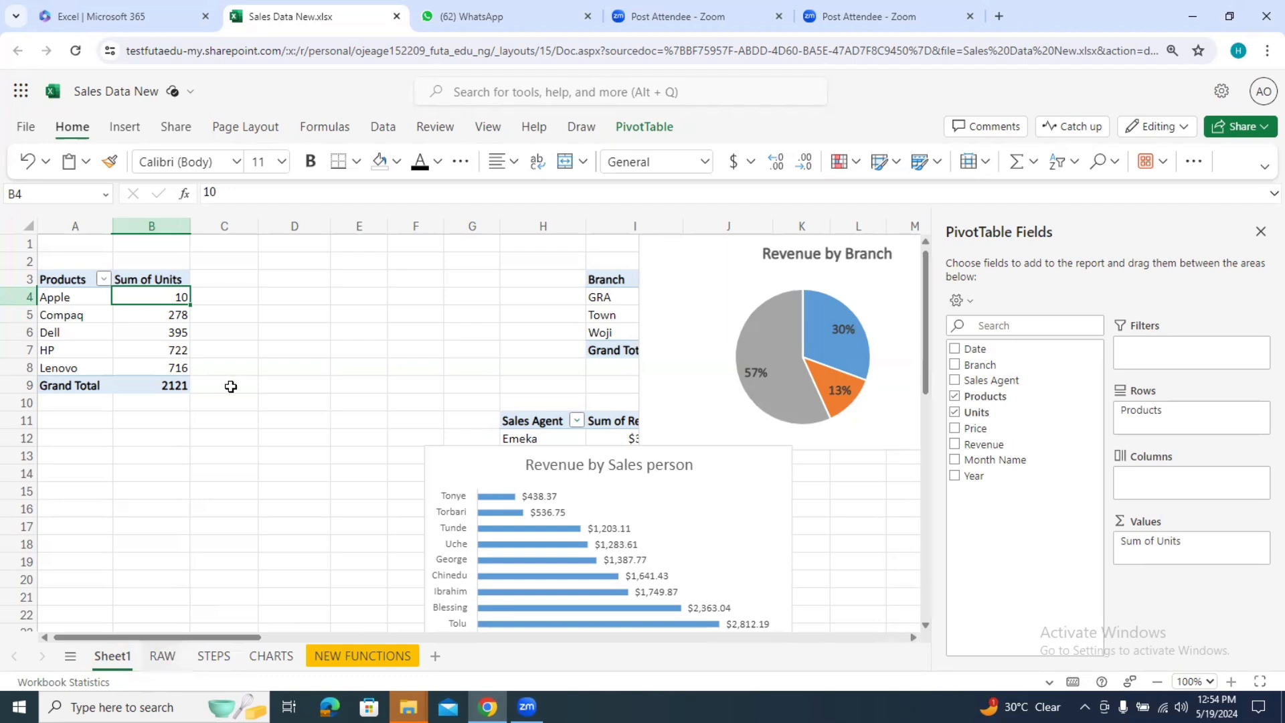
{"action": "left_click", "coordinate": [231, 350]}
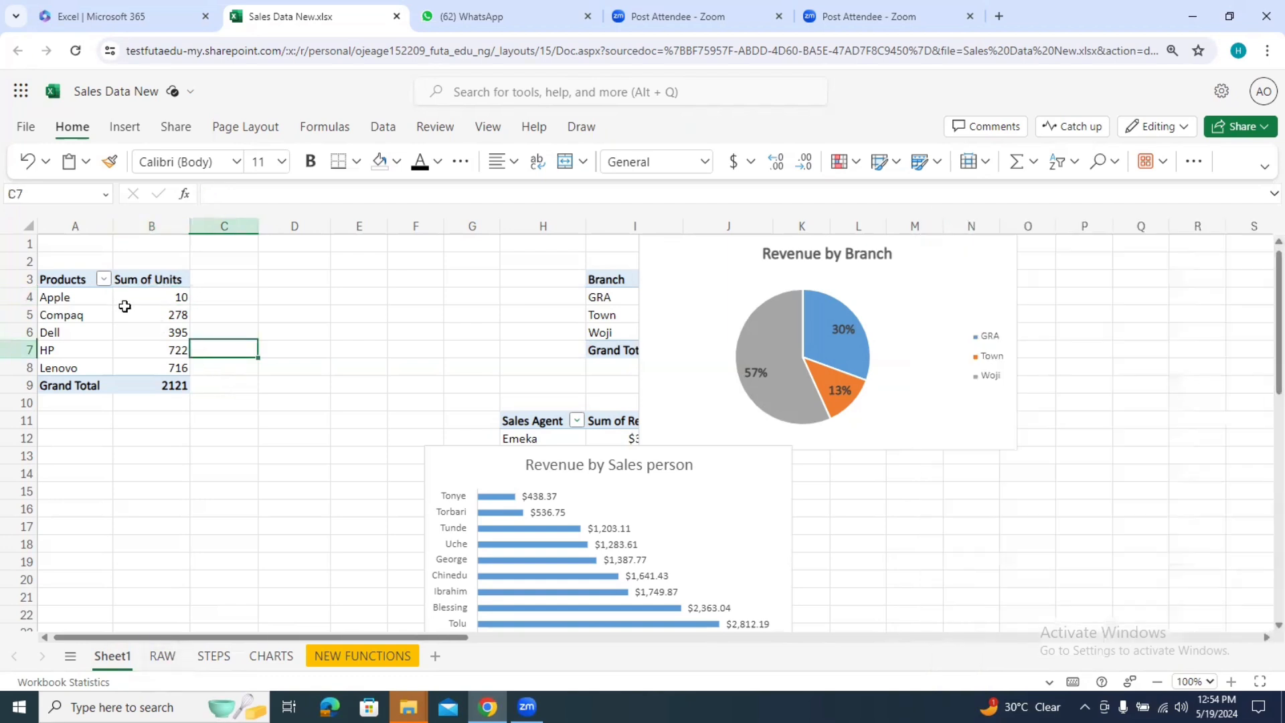
{"action": "left_click", "coordinate": [67, 299]}
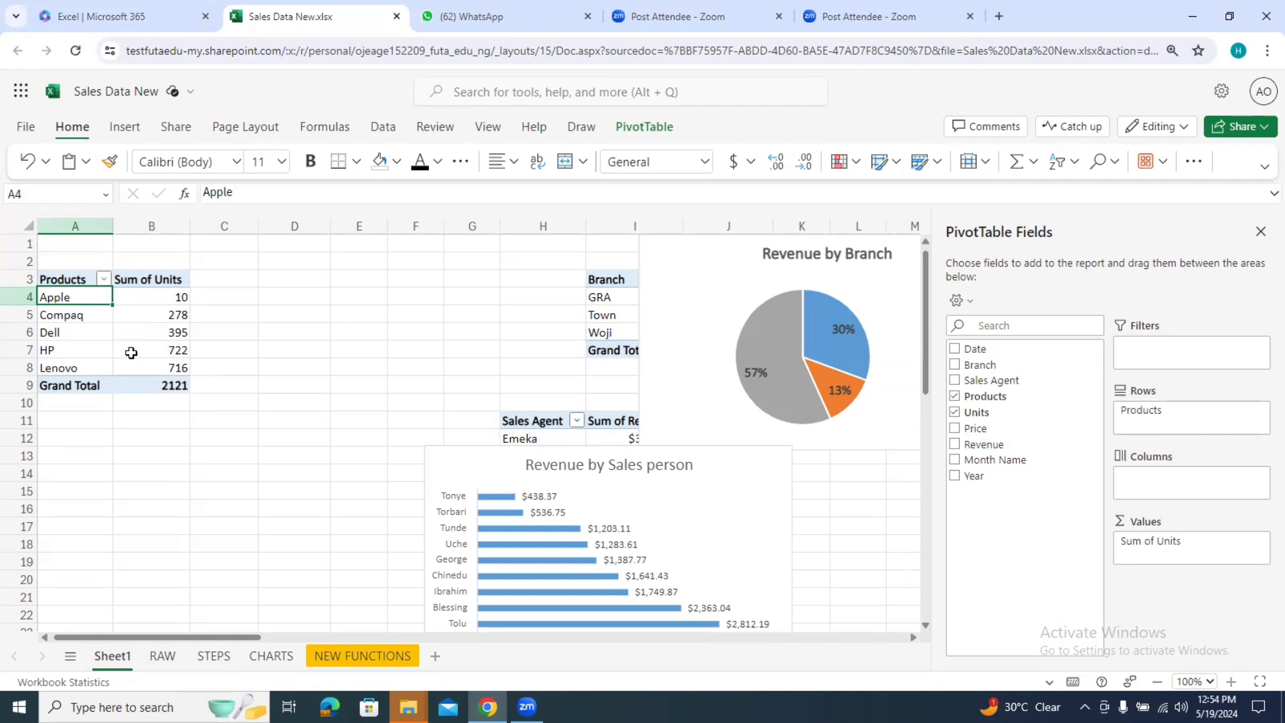
{"action": "left_click", "coordinate": [131, 353]}
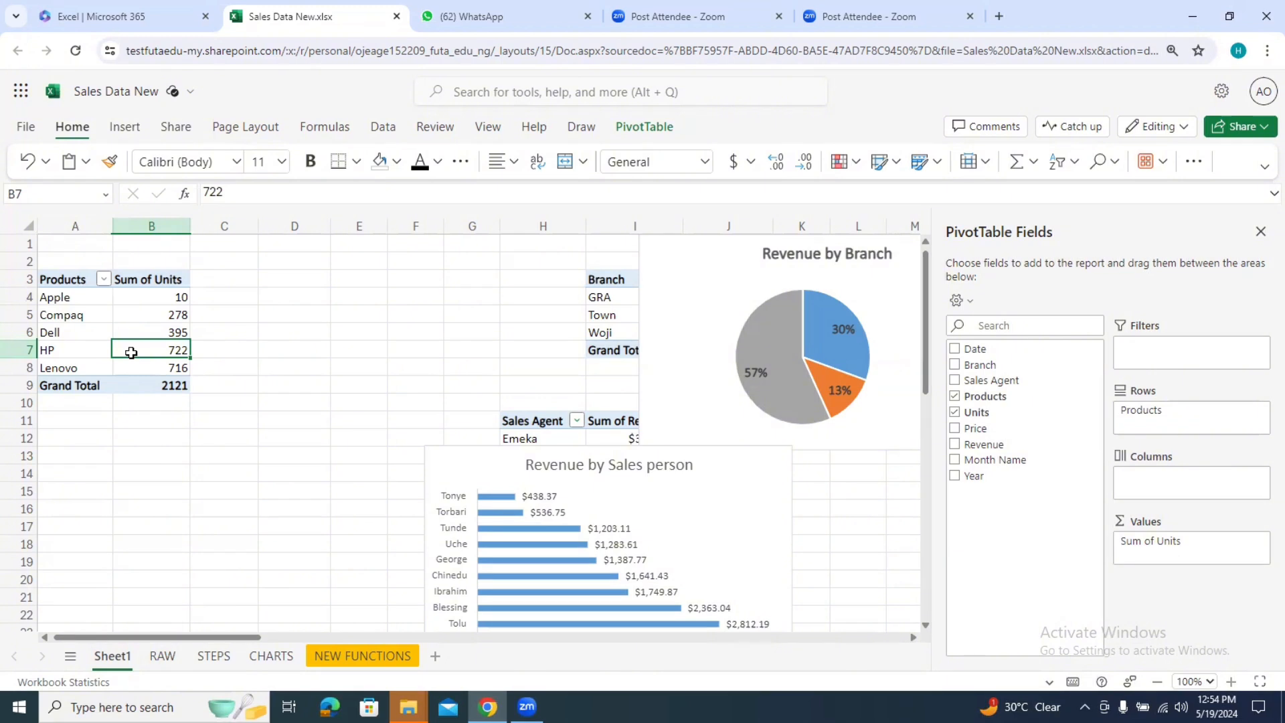
{"action": "left_click_drag", "start_coordinate": [59, 289], "coordinate": [131, 385]}
{"action": "key", "text": "ctrl+c"}
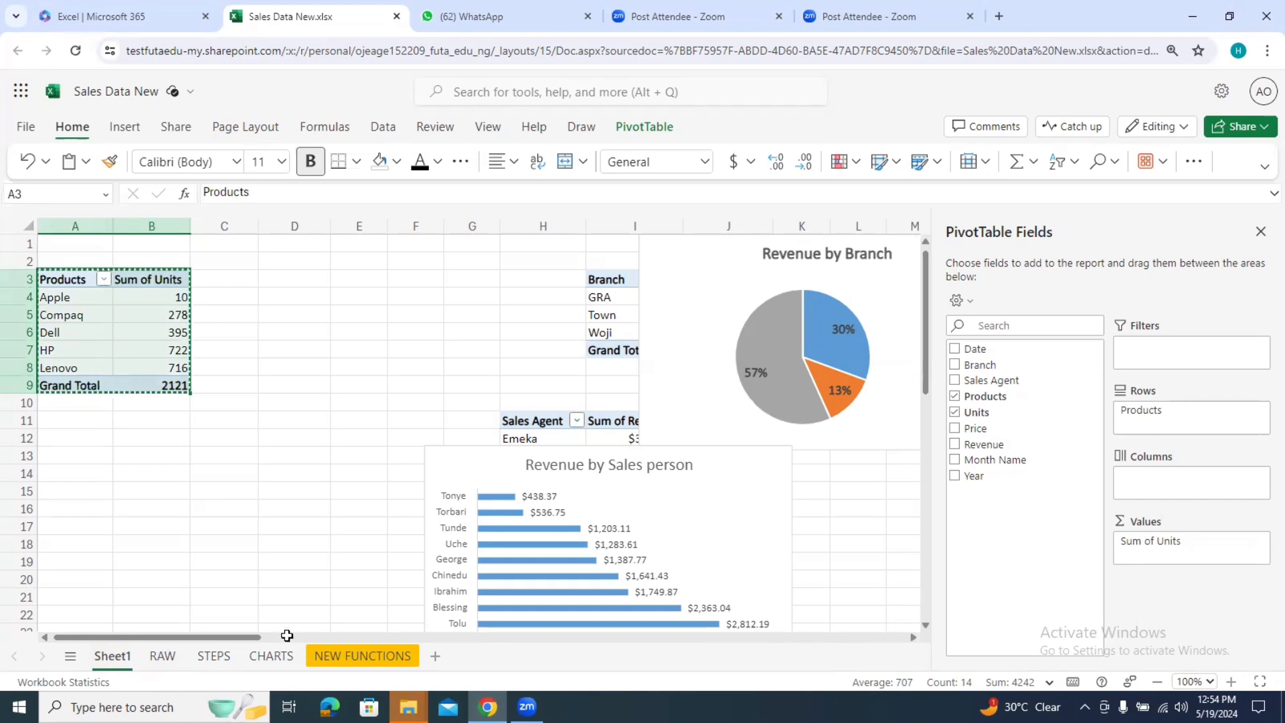
{"action": "left_click_drag", "start_coordinate": [242, 629], "coordinate": [243, 631]}
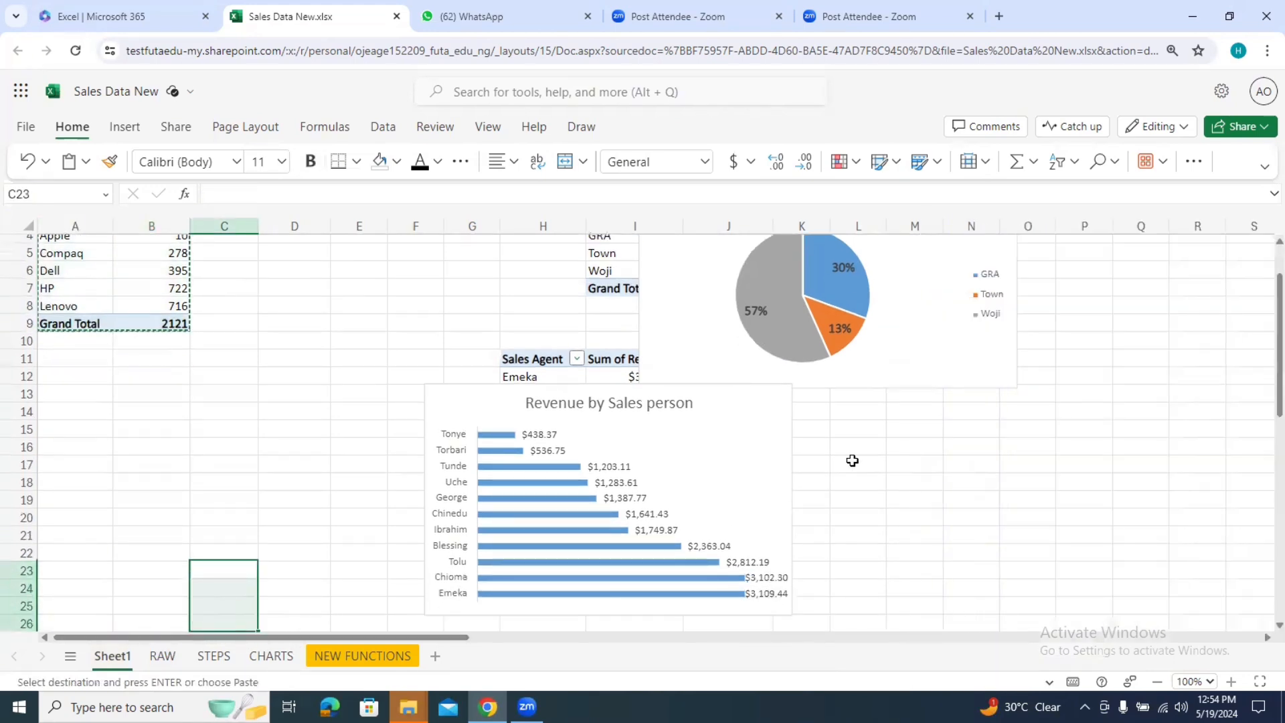
{"action": "left_click", "coordinate": [1085, 437]}
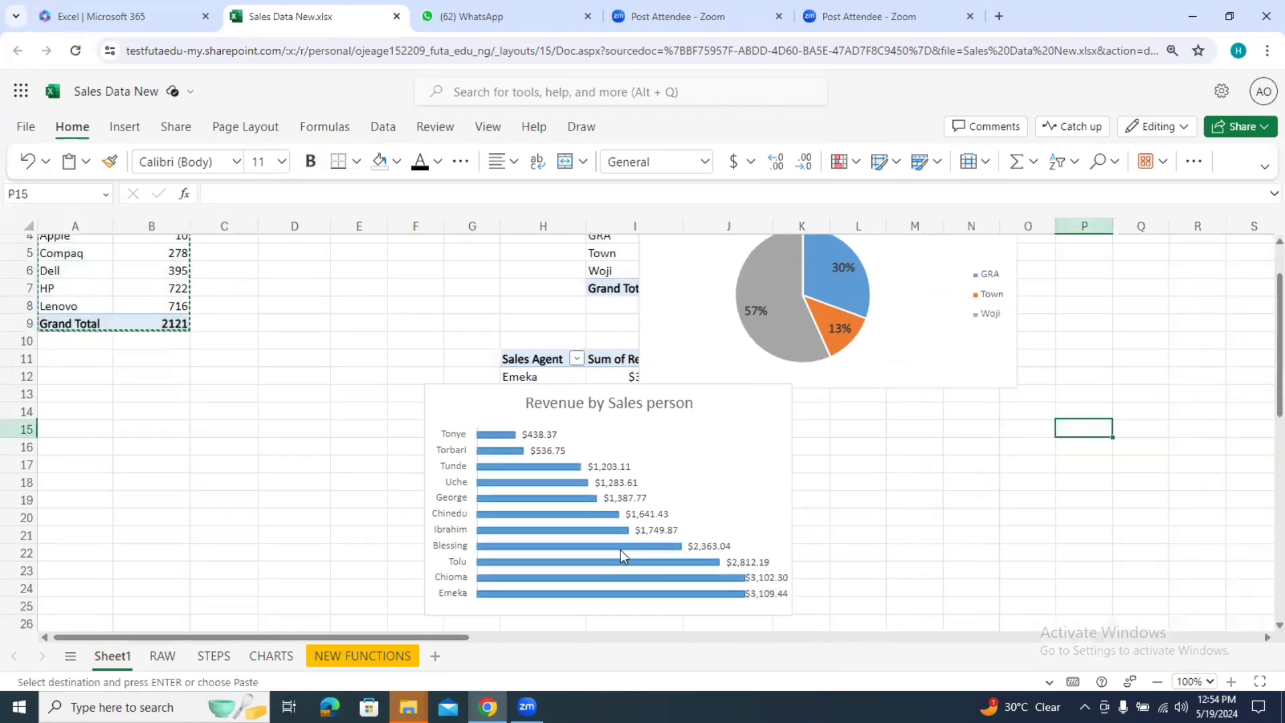
{"action": "key", "text": "ctrl+v"}
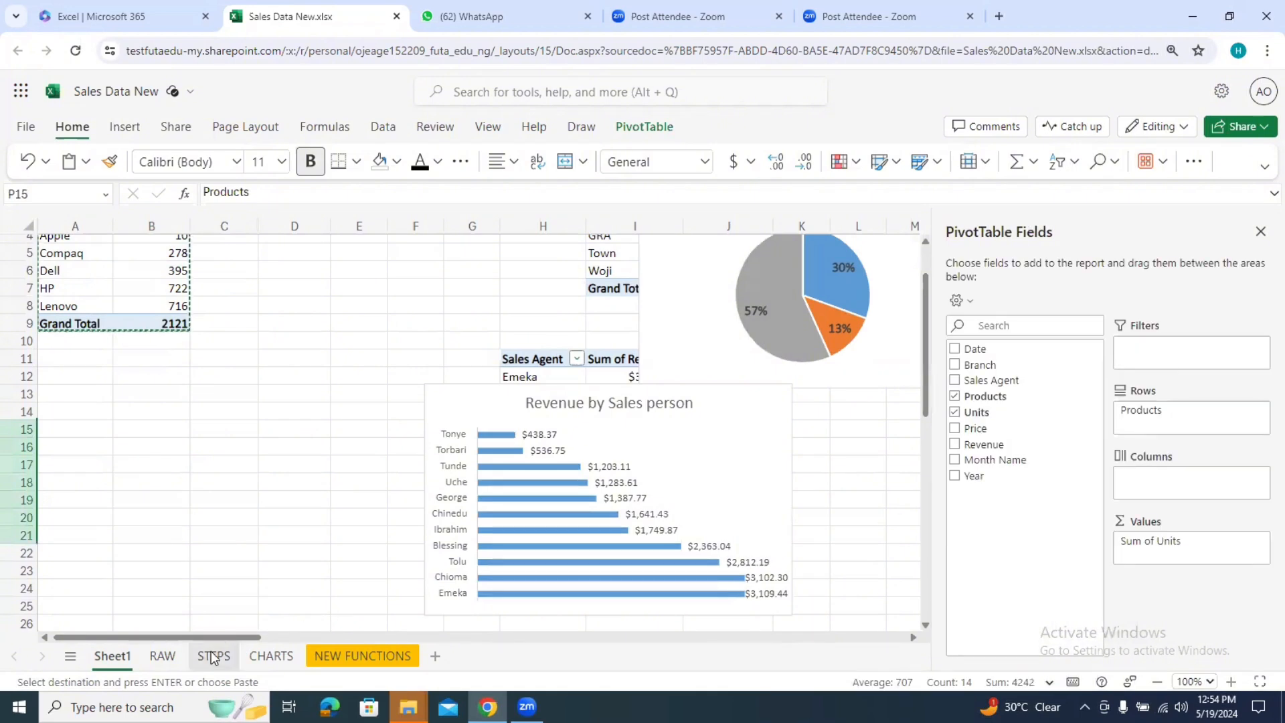
Step: Widen columns P and Q to fit the headings and labels of the pasted Products PivotTable
{"action": "left_click_drag", "start_coordinate": [223, 639], "coordinate": [388, 636]}
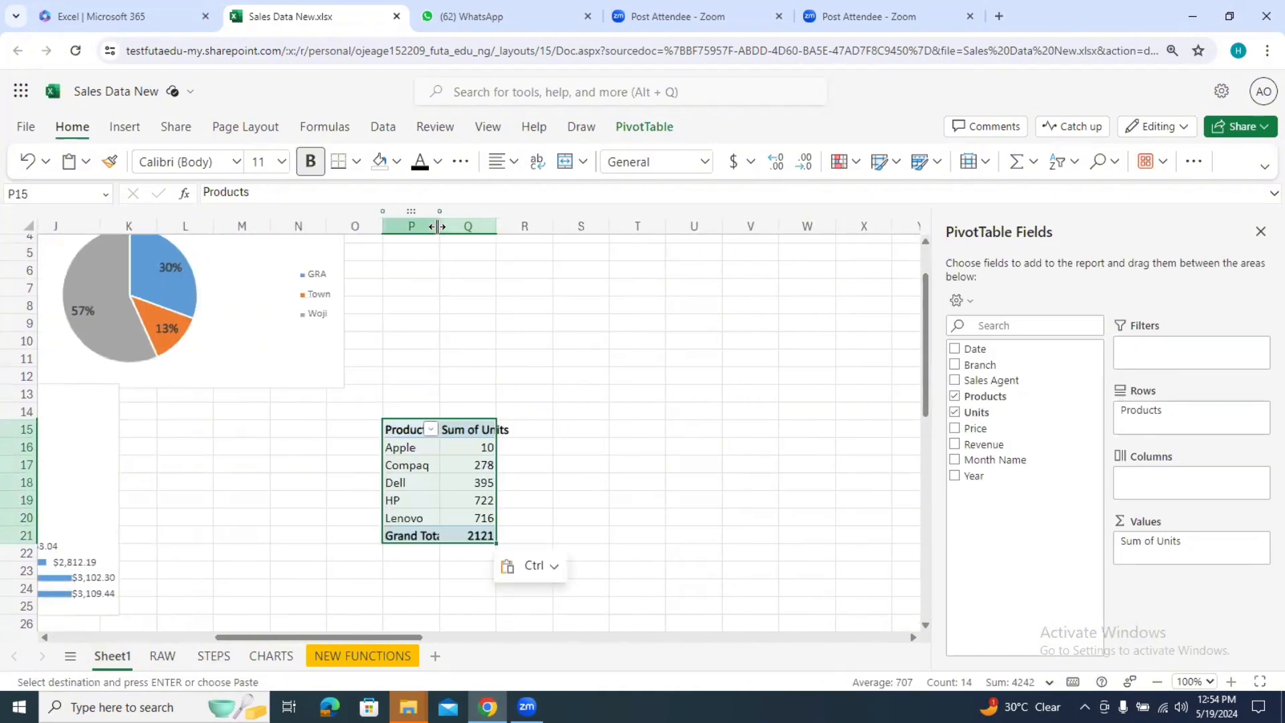
{"action": "left_click_drag", "start_coordinate": [440, 226], "coordinate": [589, 228]}
{"action": "left_click", "coordinate": [672, 407]}
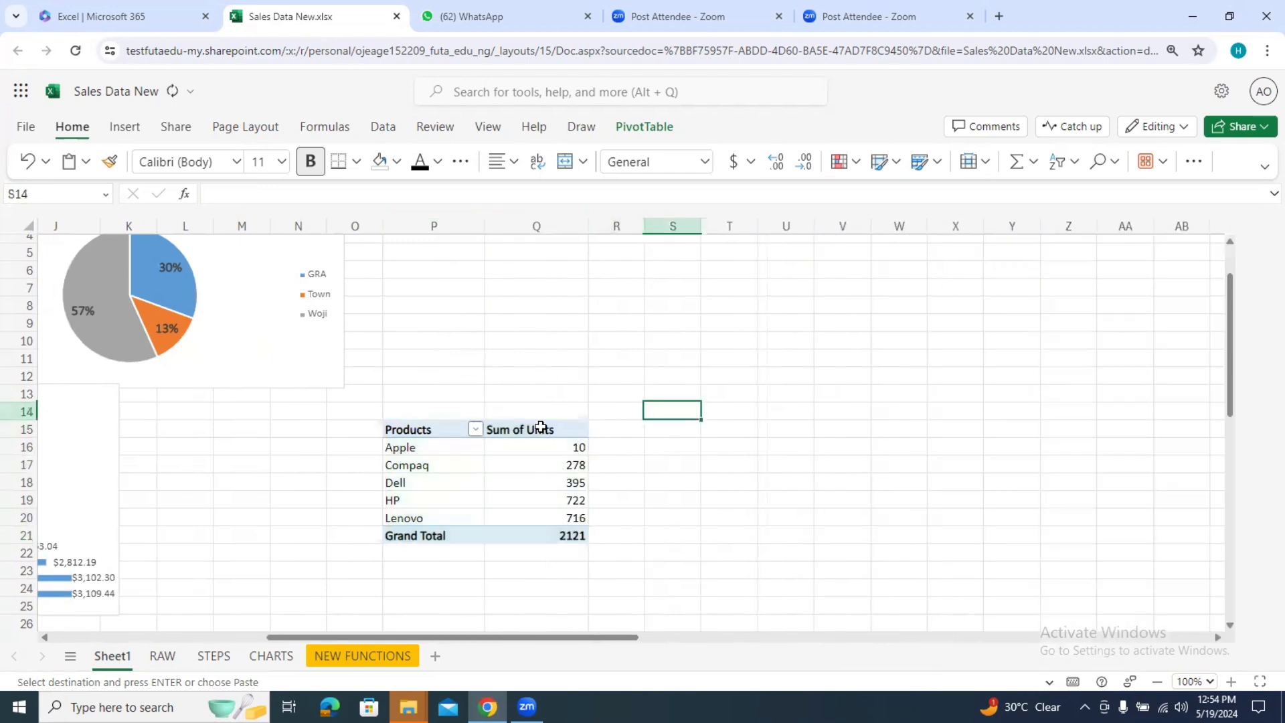
Step: Insert a clustered column chart from the Products PivotTable in P15:Q21 and move it rightward so it extends to column V
{"action": "left_click_drag", "start_coordinate": [428, 438], "coordinate": [539, 534]}
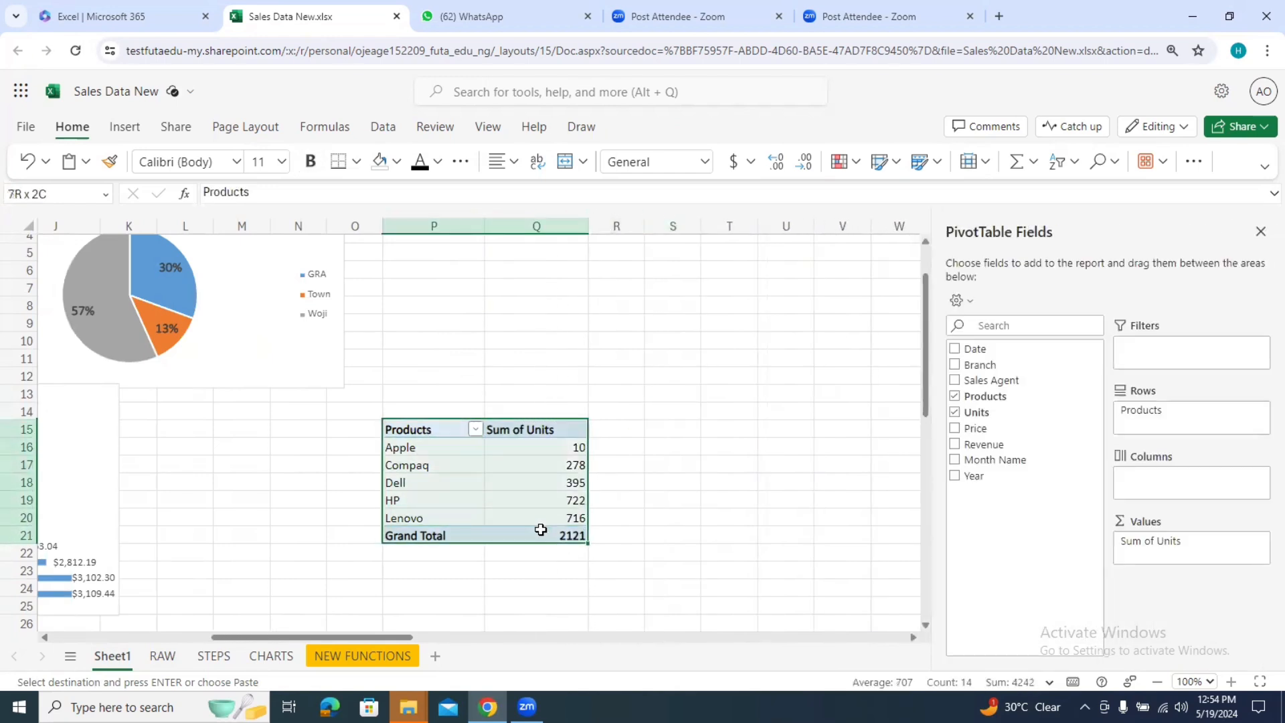
{"action": "left_click", "coordinate": [121, 129]}
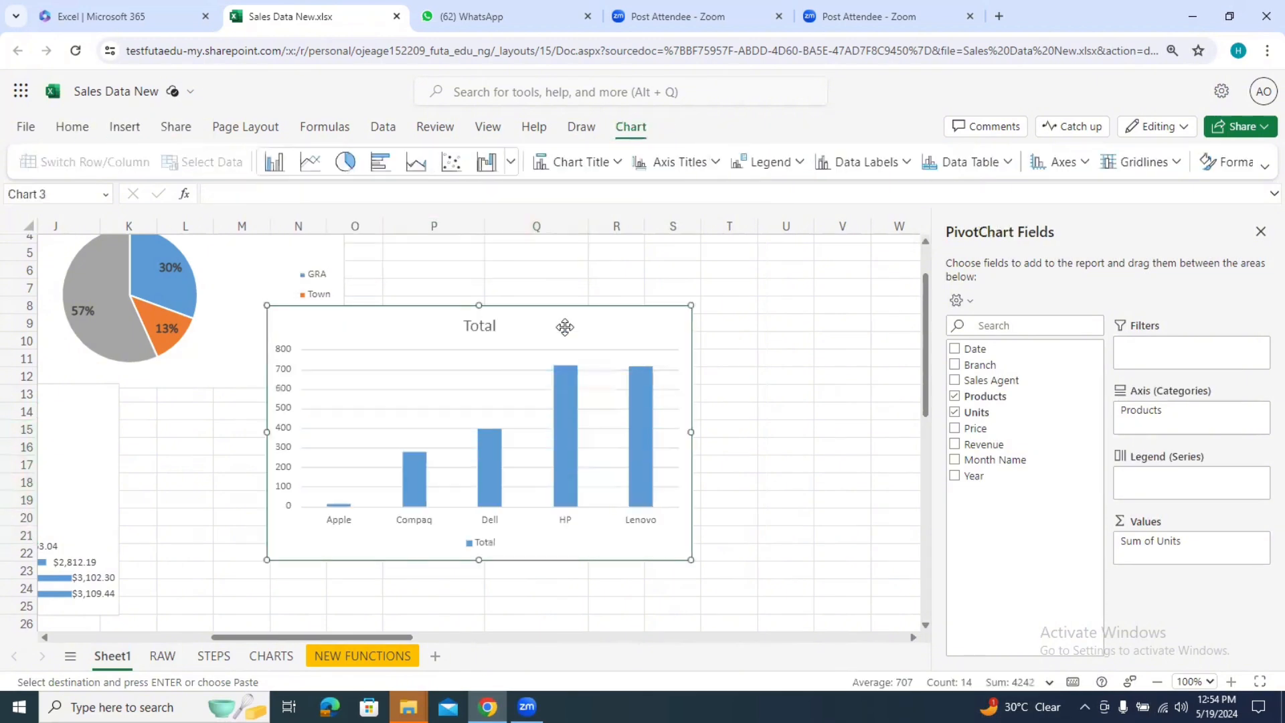
{"action": "left_click_drag", "start_coordinate": [565, 325], "coordinate": [740, 318]}
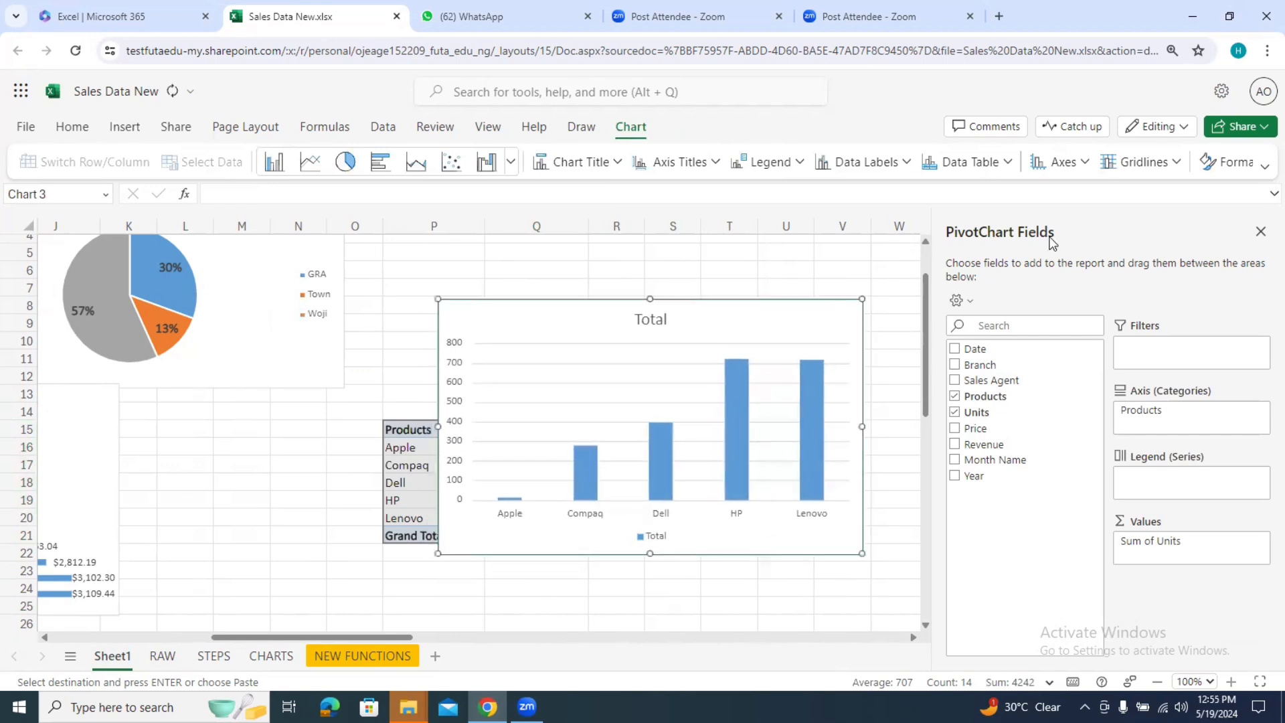
Step: Title the units column chart "Sales count by Product" and turn off its legend
{"action": "double_click", "coordinate": [790, 319]}
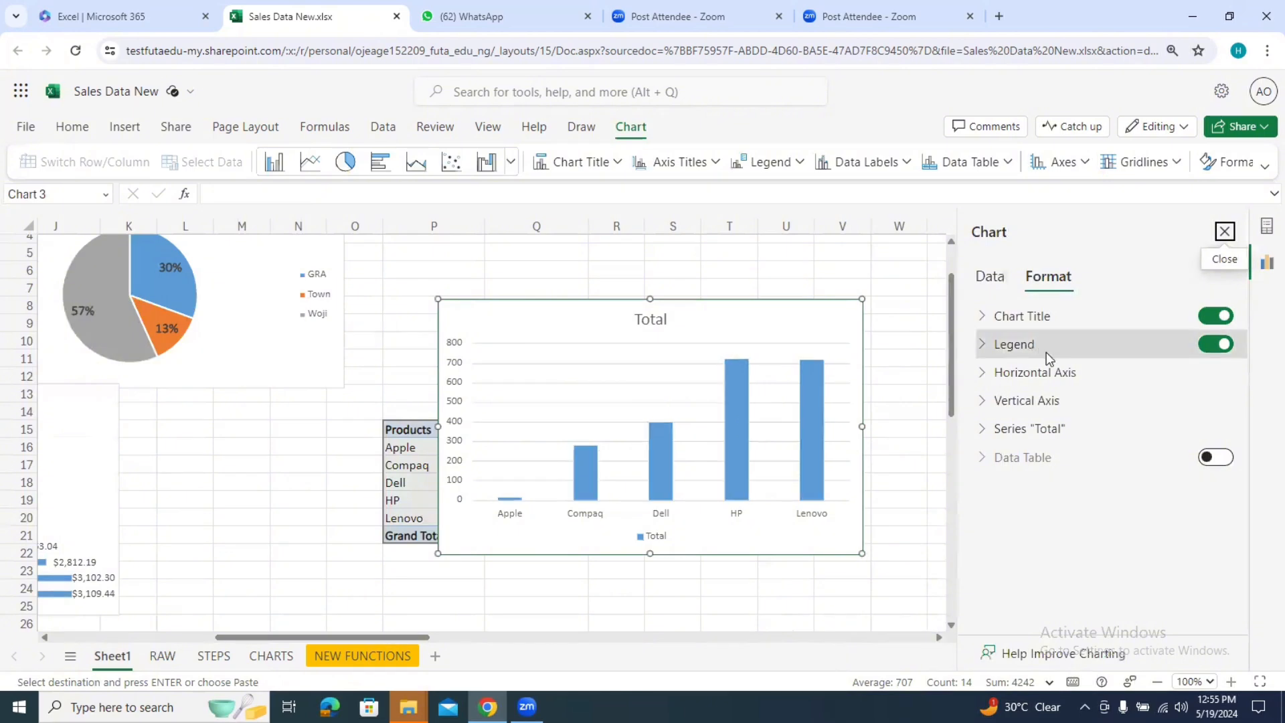
{"action": "double_click", "coordinate": [647, 324]}
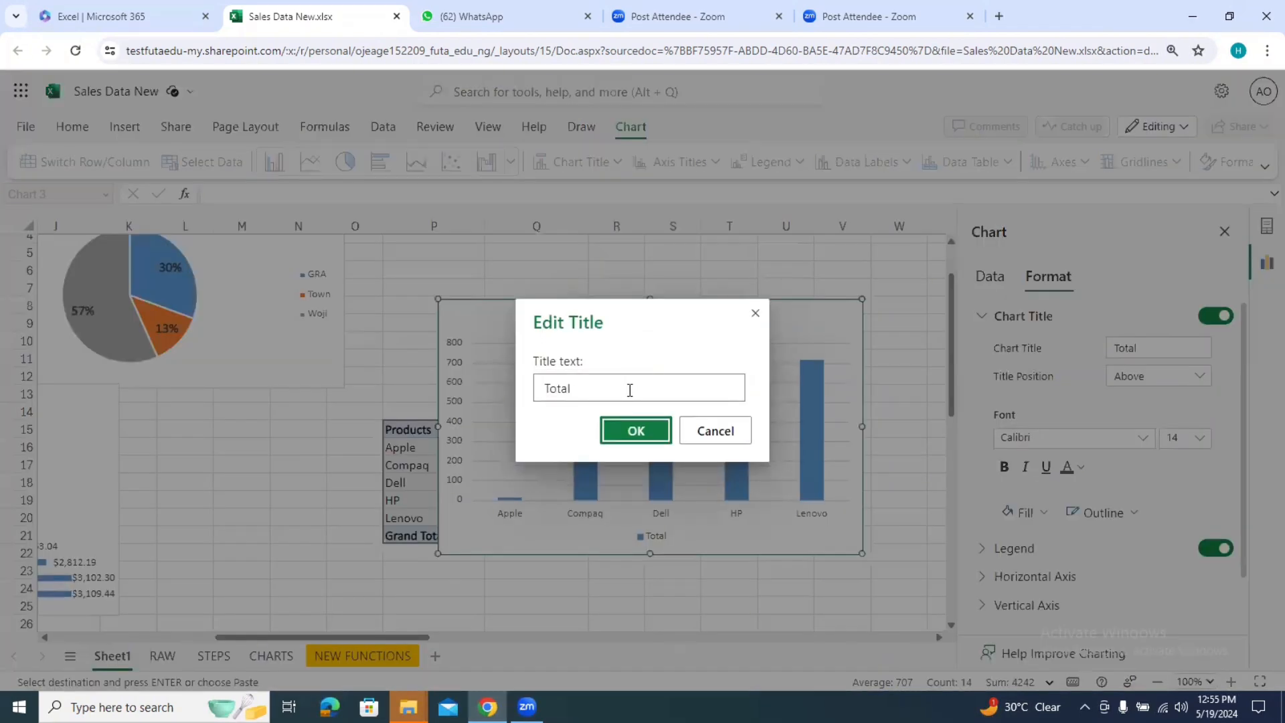
{"action": "left_click", "coordinate": [630, 390]}
{"action": "left_click_drag", "start_coordinate": [574, 390], "coordinate": [546, 390]}
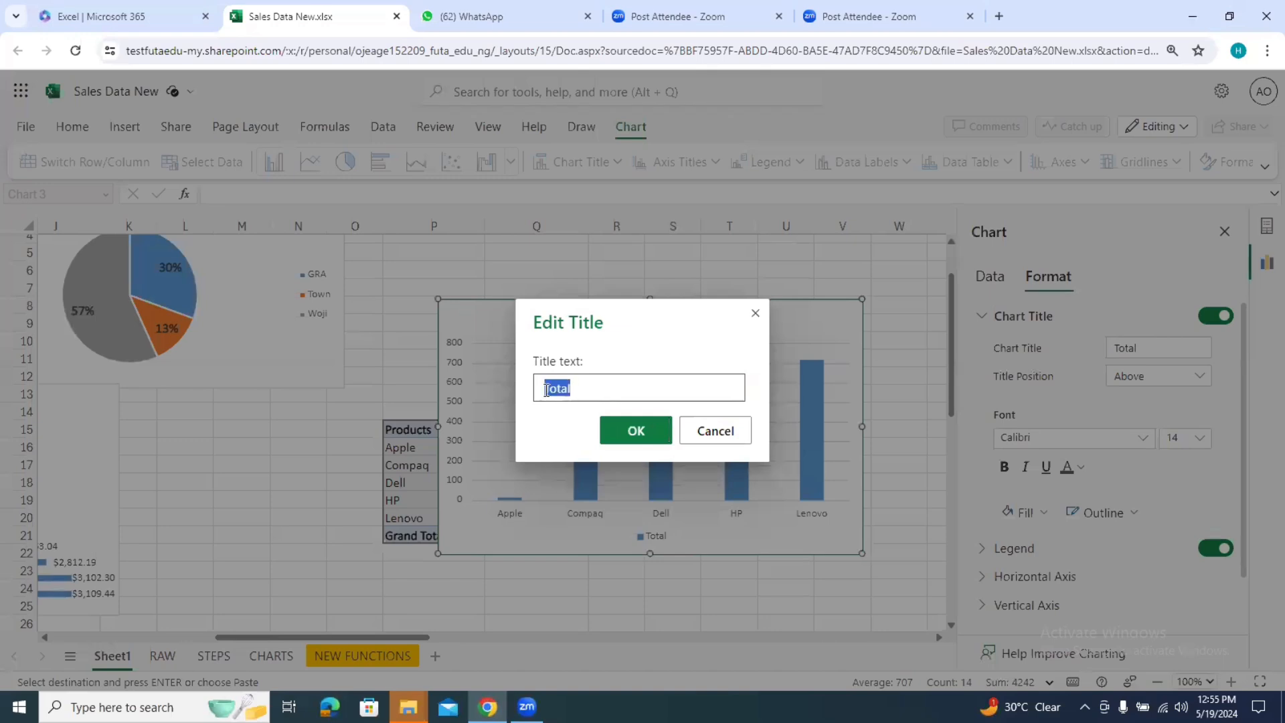
{"action": "type", "text": "Sales count by P"}
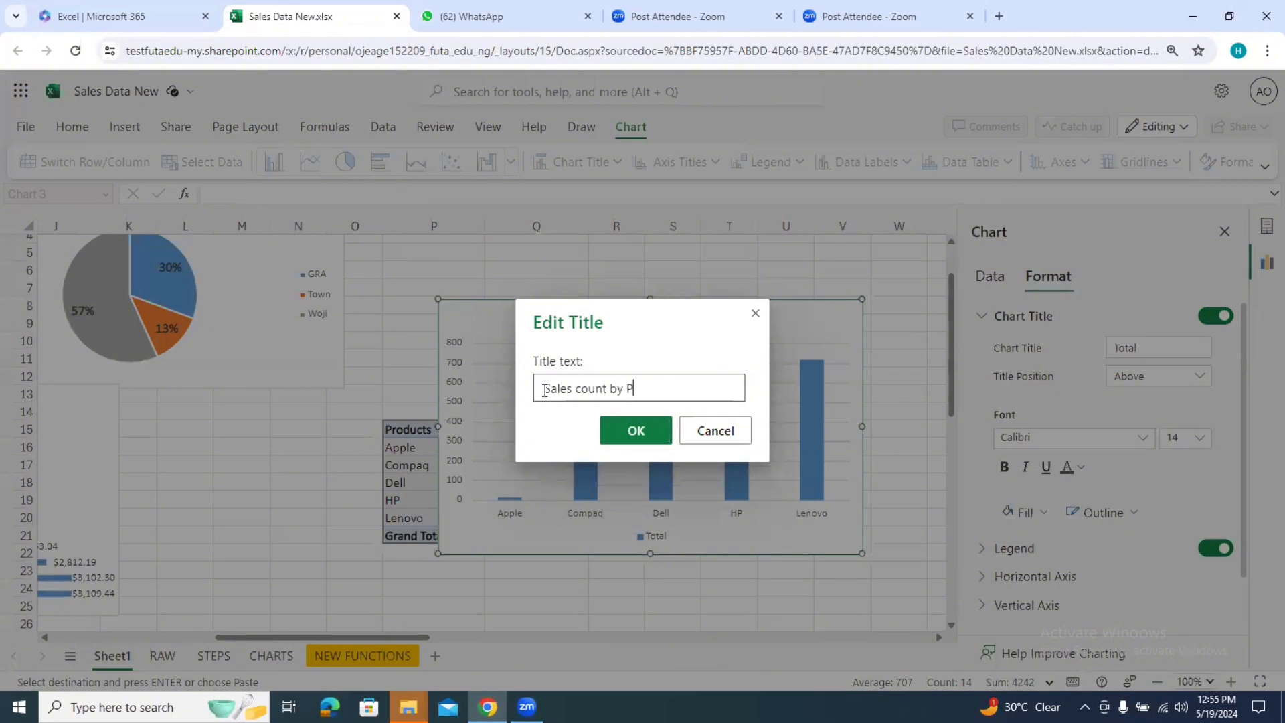
{"action": "type", "text": "roduct"}
{"action": "key", "text": "Return"}
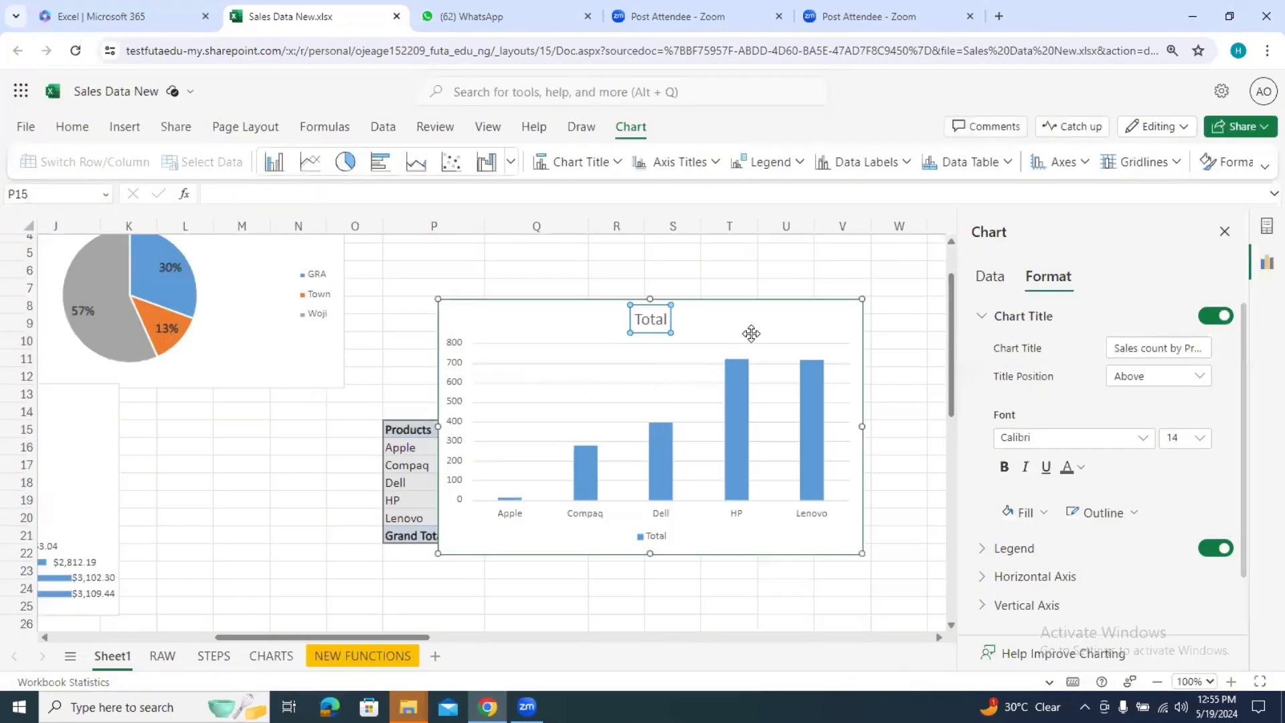
{"action": "left_click", "coordinate": [811, 325]}
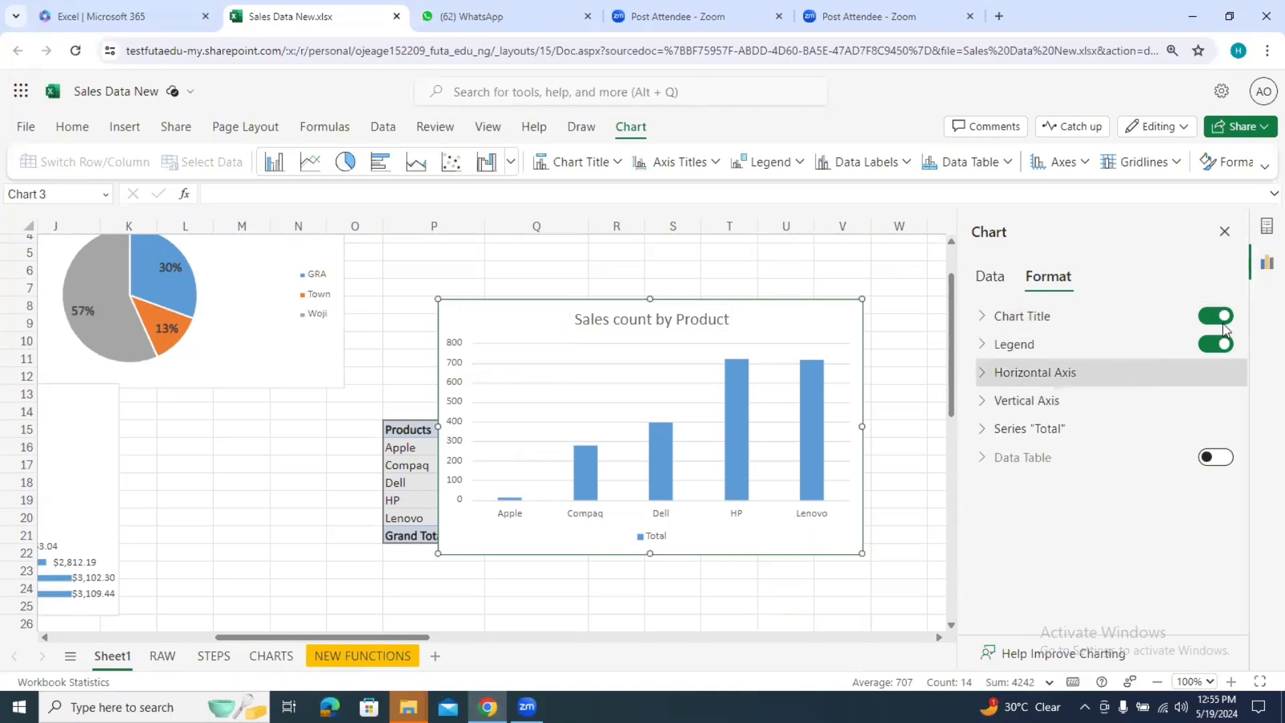
{"action": "left_click", "coordinate": [1216, 348]}
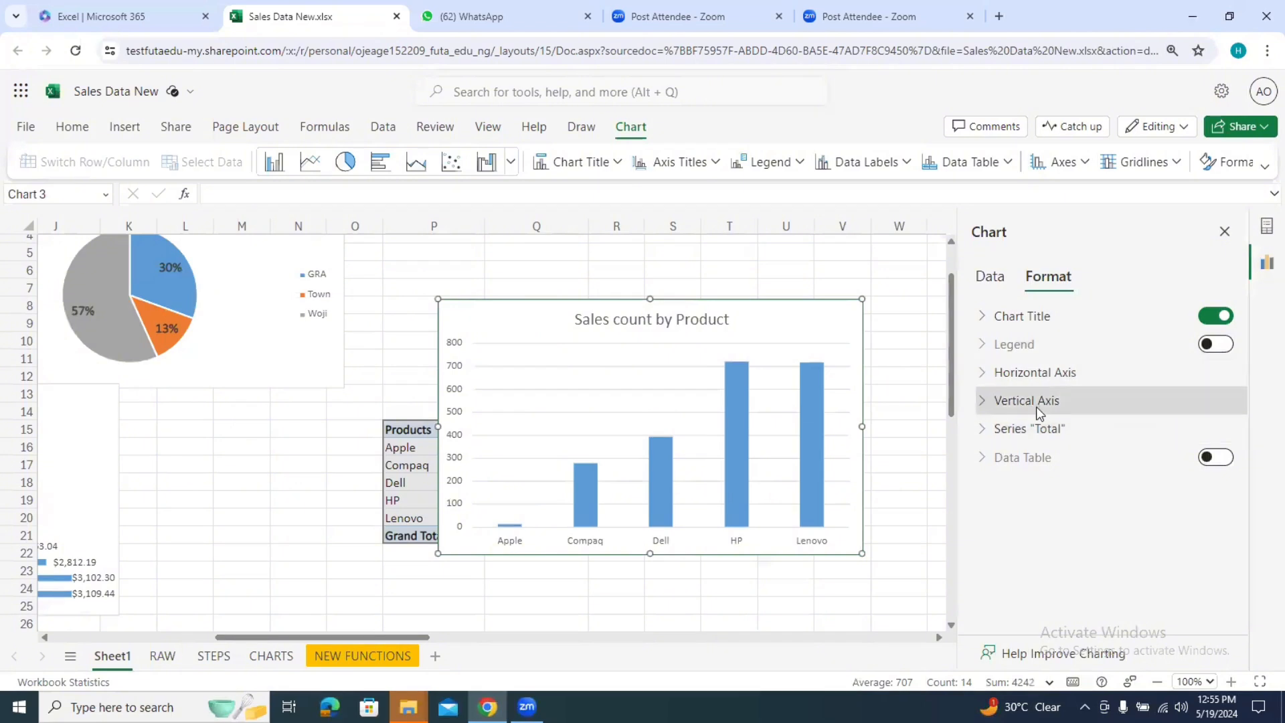
Step: Open the CHARTS sheet and reposition the untitled 2014 and 2015 monthly column chart over the revenue PivotTable at A3
{"action": "left_click", "coordinate": [267, 659]}
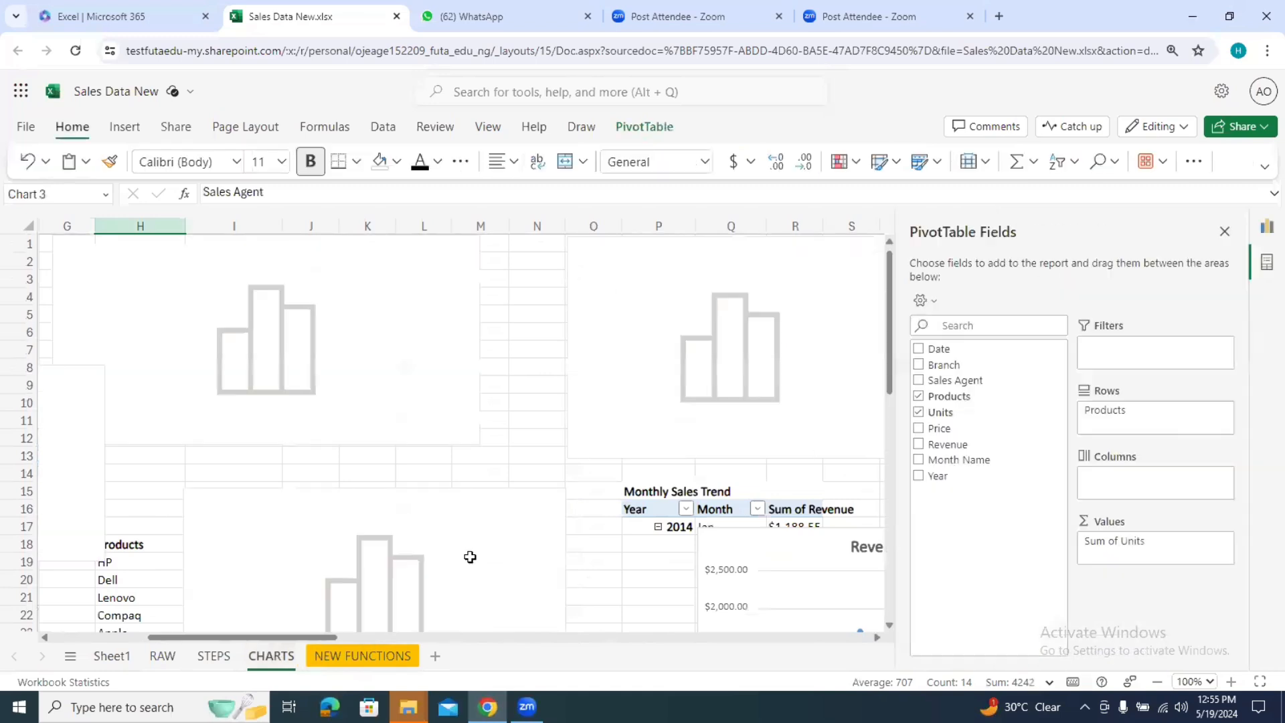
{"action": "left_click_drag", "start_coordinate": [308, 636], "coordinate": [192, 621]}
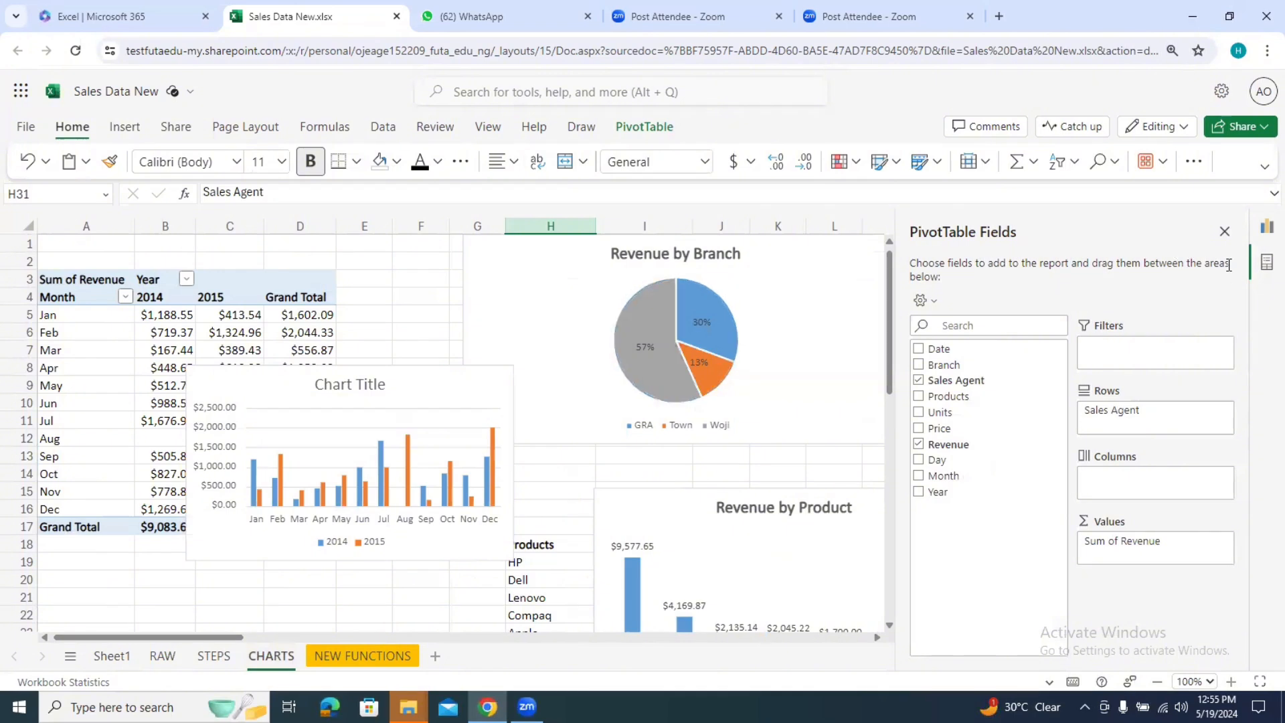
{"action": "left_click", "coordinate": [1225, 235]}
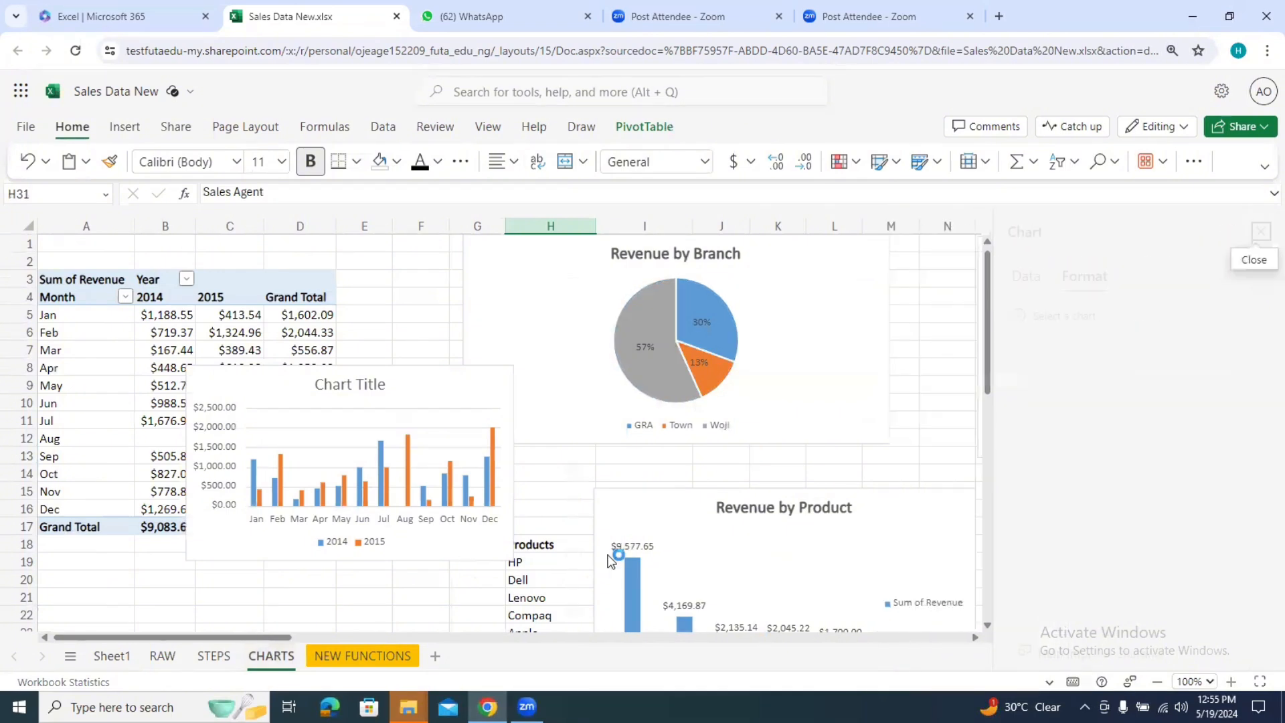
{"action": "left_click", "coordinate": [389, 384]}
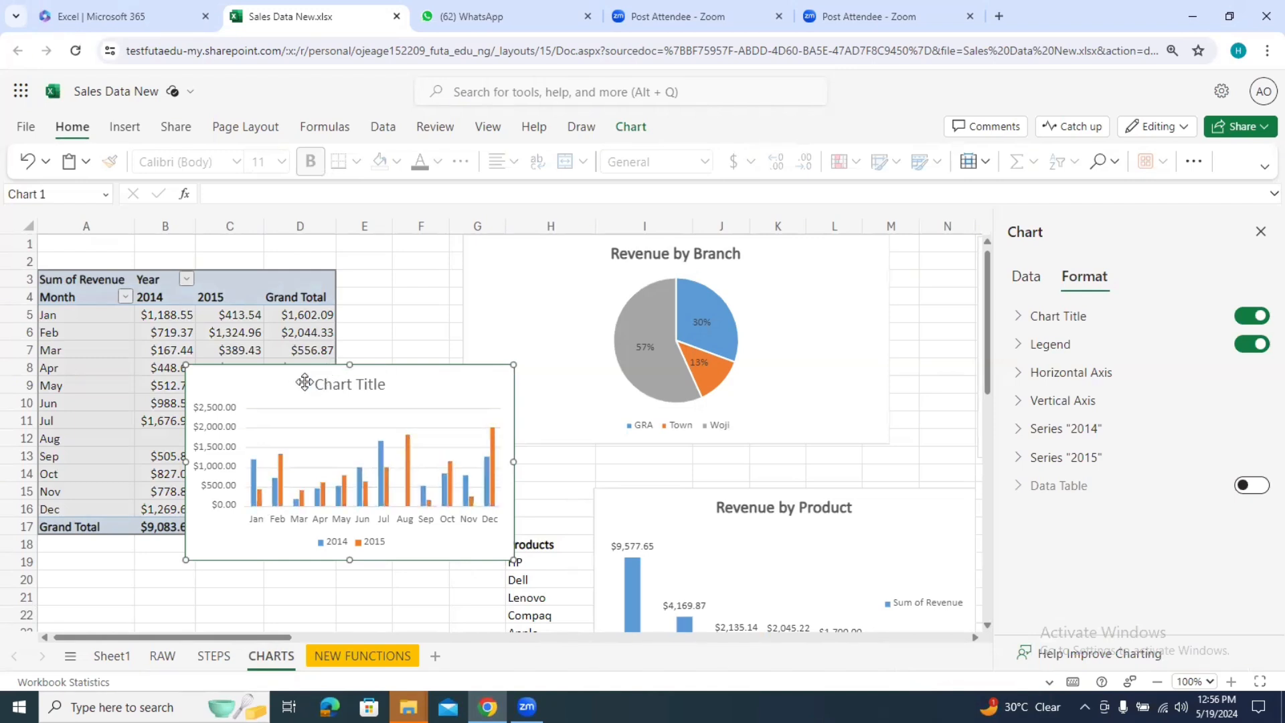
{"action": "left_click_drag", "start_coordinate": [299, 383], "coordinate": [477, 354]}
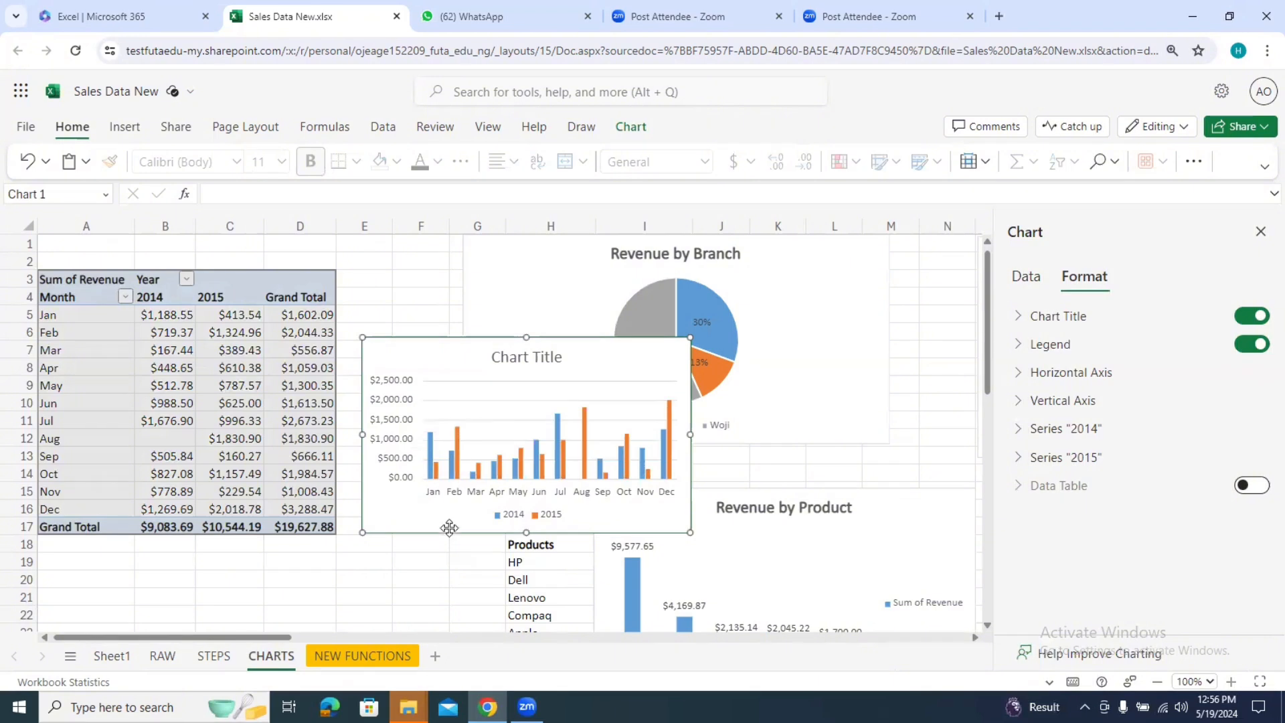
{"action": "left_click_drag", "start_coordinate": [276, 637], "coordinate": [220, 609]}
{"action": "left_click_drag", "start_coordinate": [603, 362], "coordinate": [306, 354]}
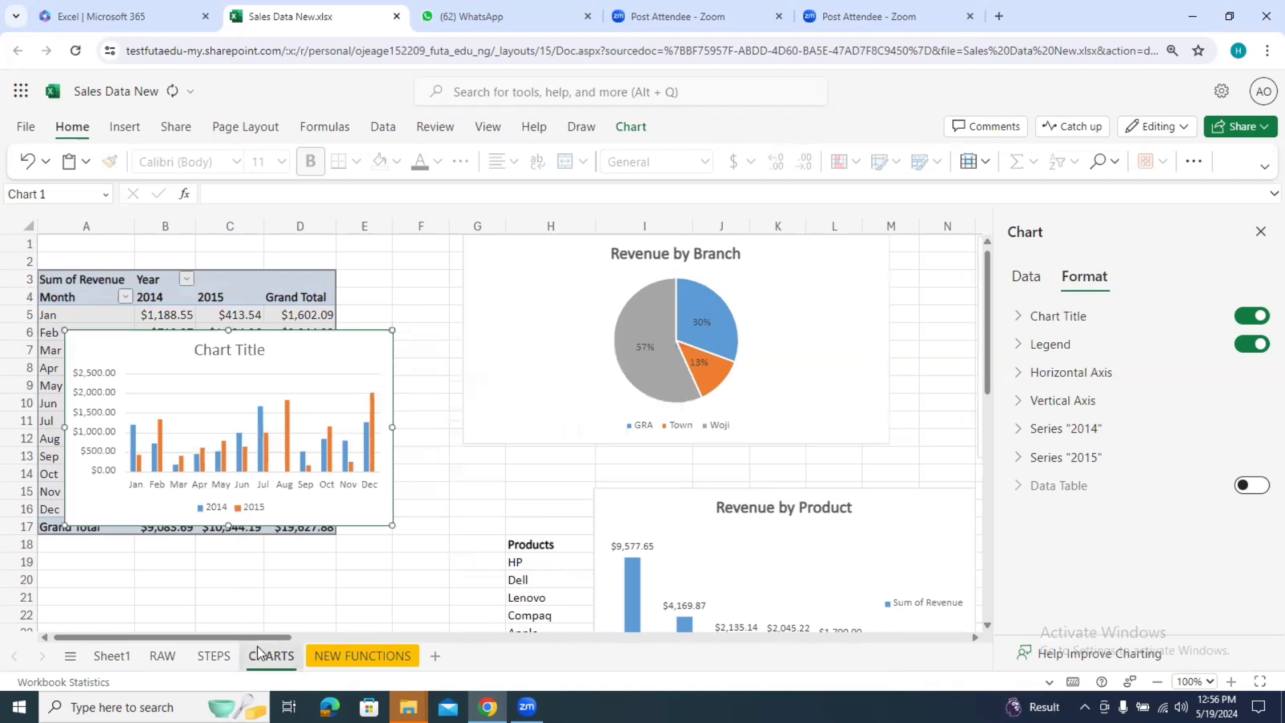
Step: Examine the Revenue by Year, Revenue by Product, Revenue by Employee and Revenue by Month charts on the CHARTS sheet
{"action": "left_click_drag", "start_coordinate": [288, 632], "coordinate": [383, 620]}
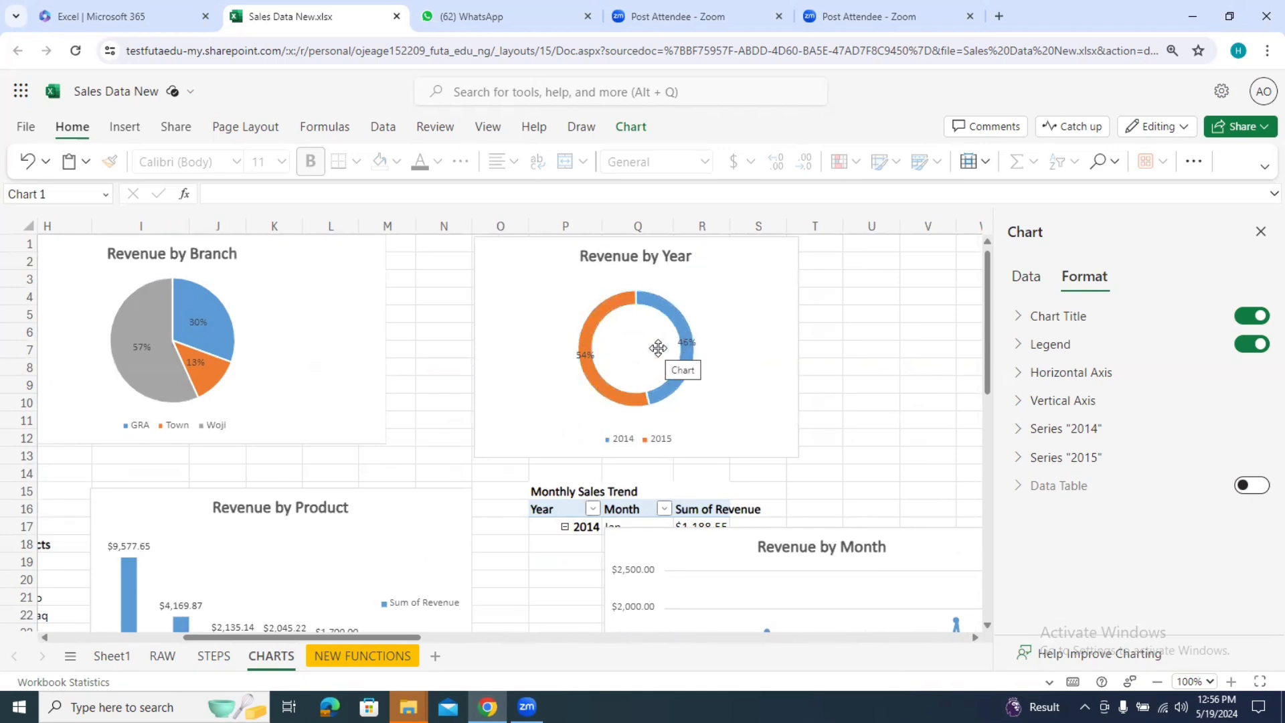
{"action": "left_click_drag", "start_coordinate": [988, 334], "coordinate": [987, 429]}
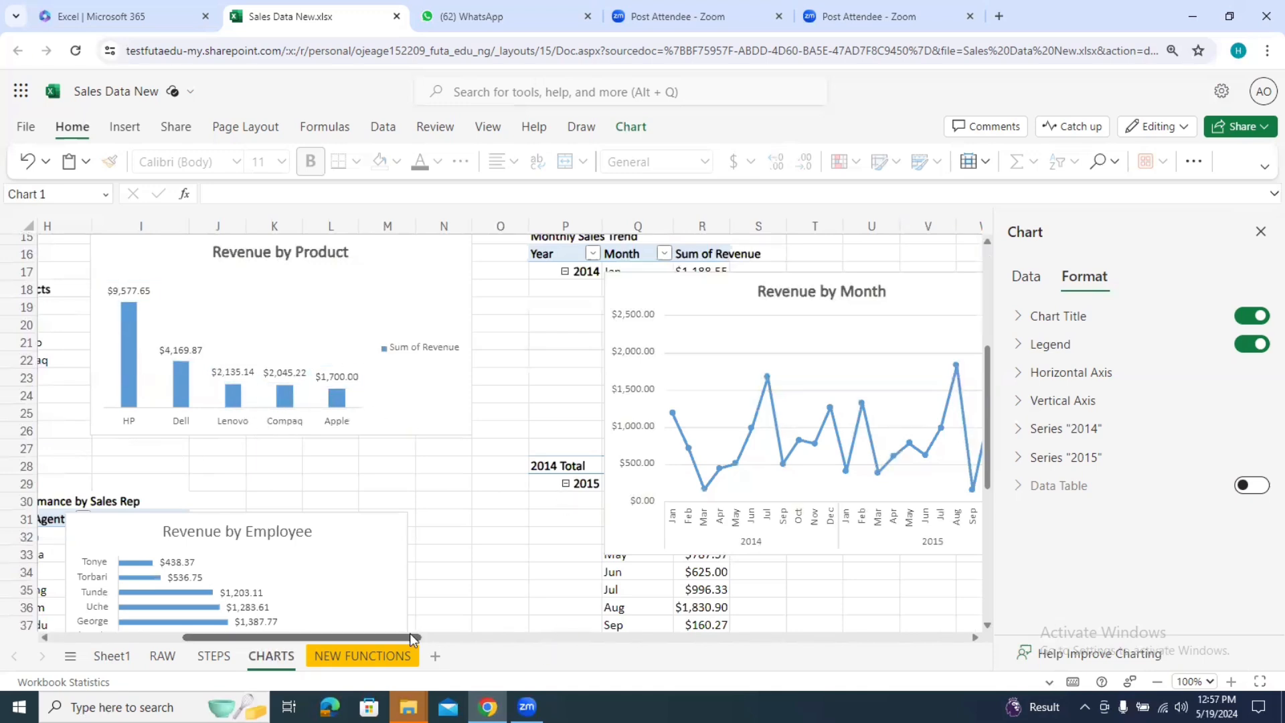
{"action": "left_click_drag", "start_coordinate": [404, 634], "coordinate": [467, 631]}
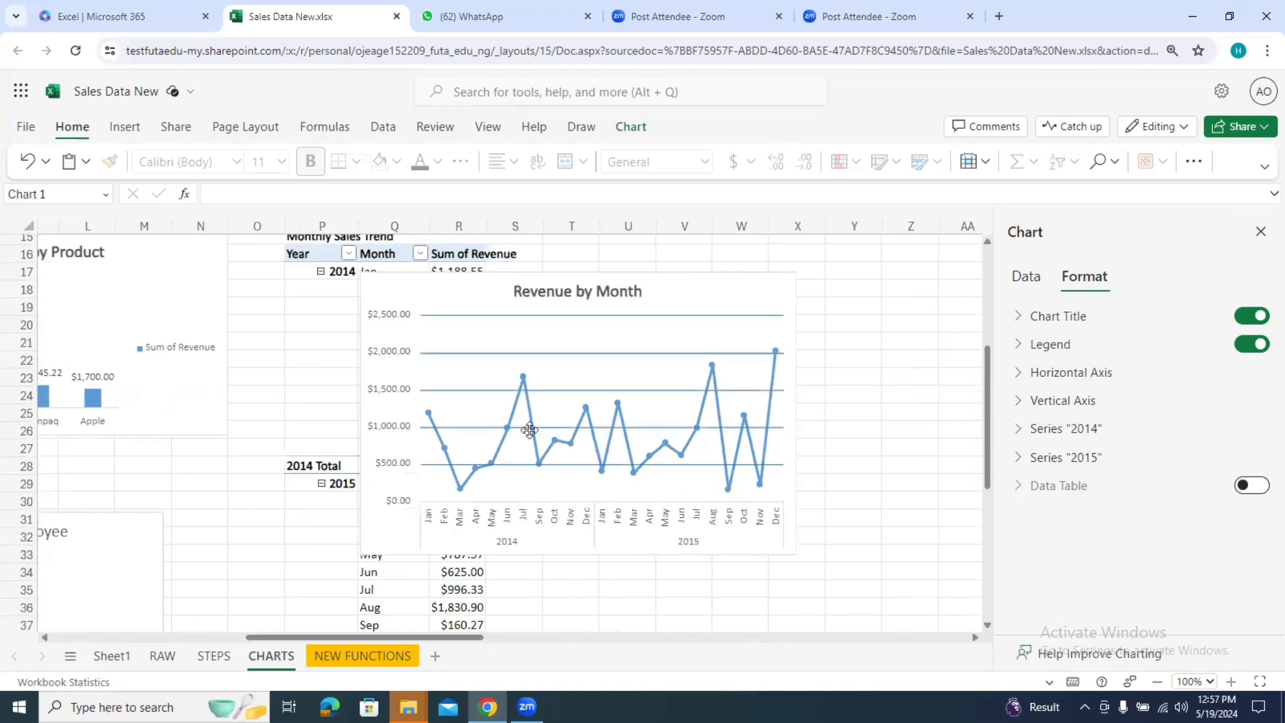